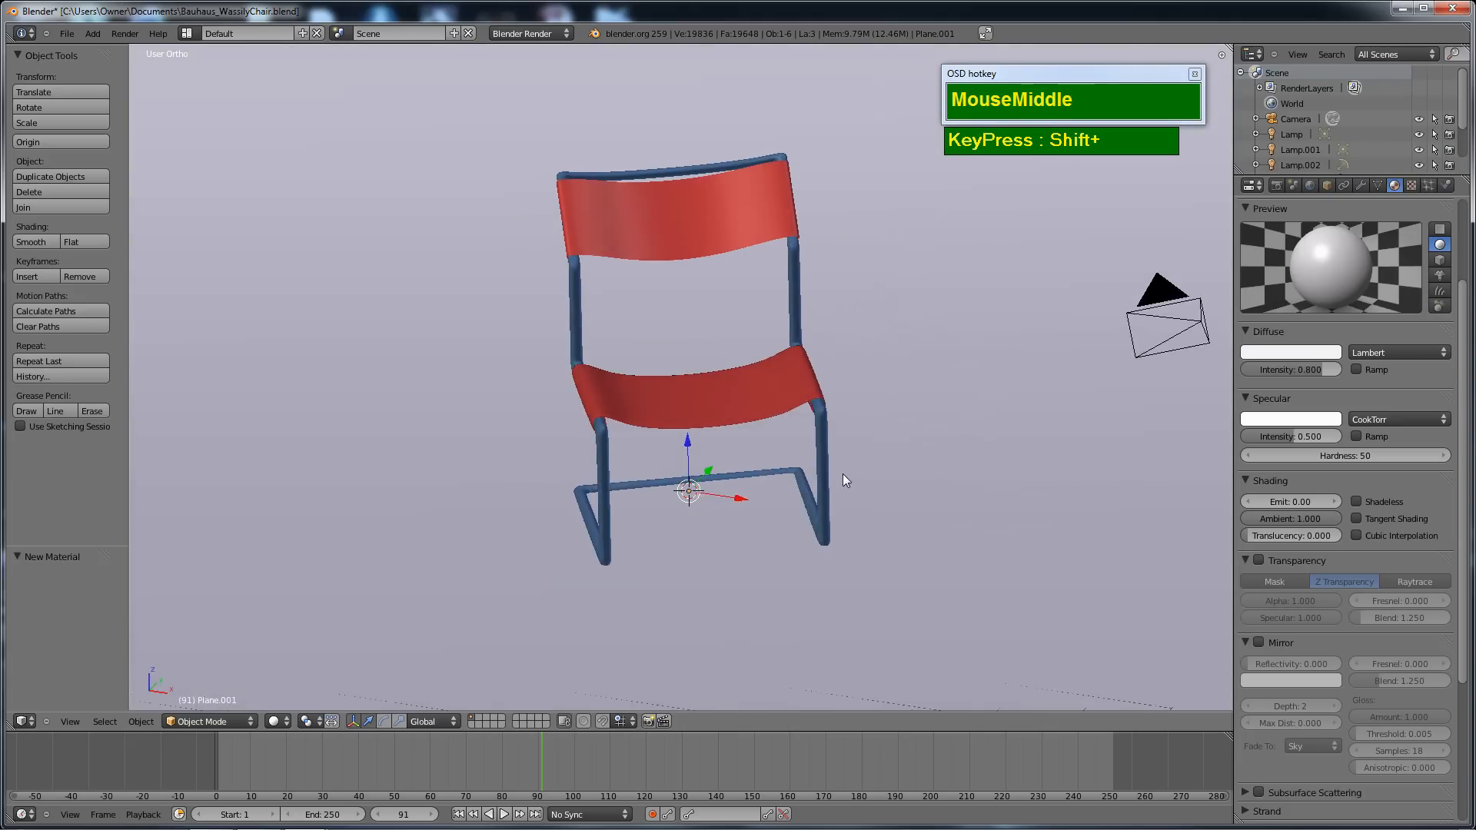
Examine the finished tubular chair from several angles in solid and wireframe display, including the frame mesh in Edit Mode.
scroll(784, 479, up, 2)
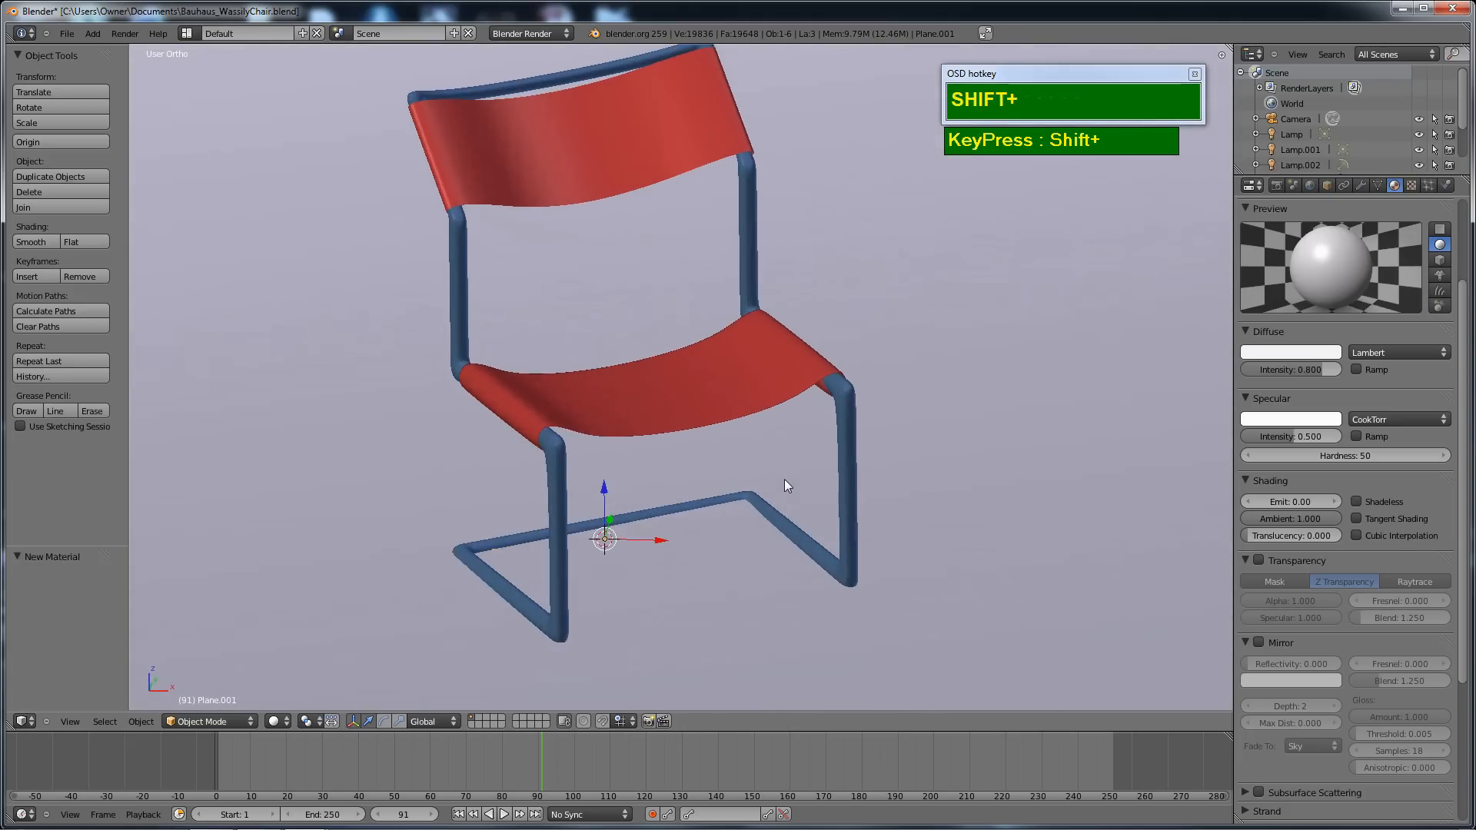
scroll(794, 511, down, 1)
scroll(792, 527, down, 3)
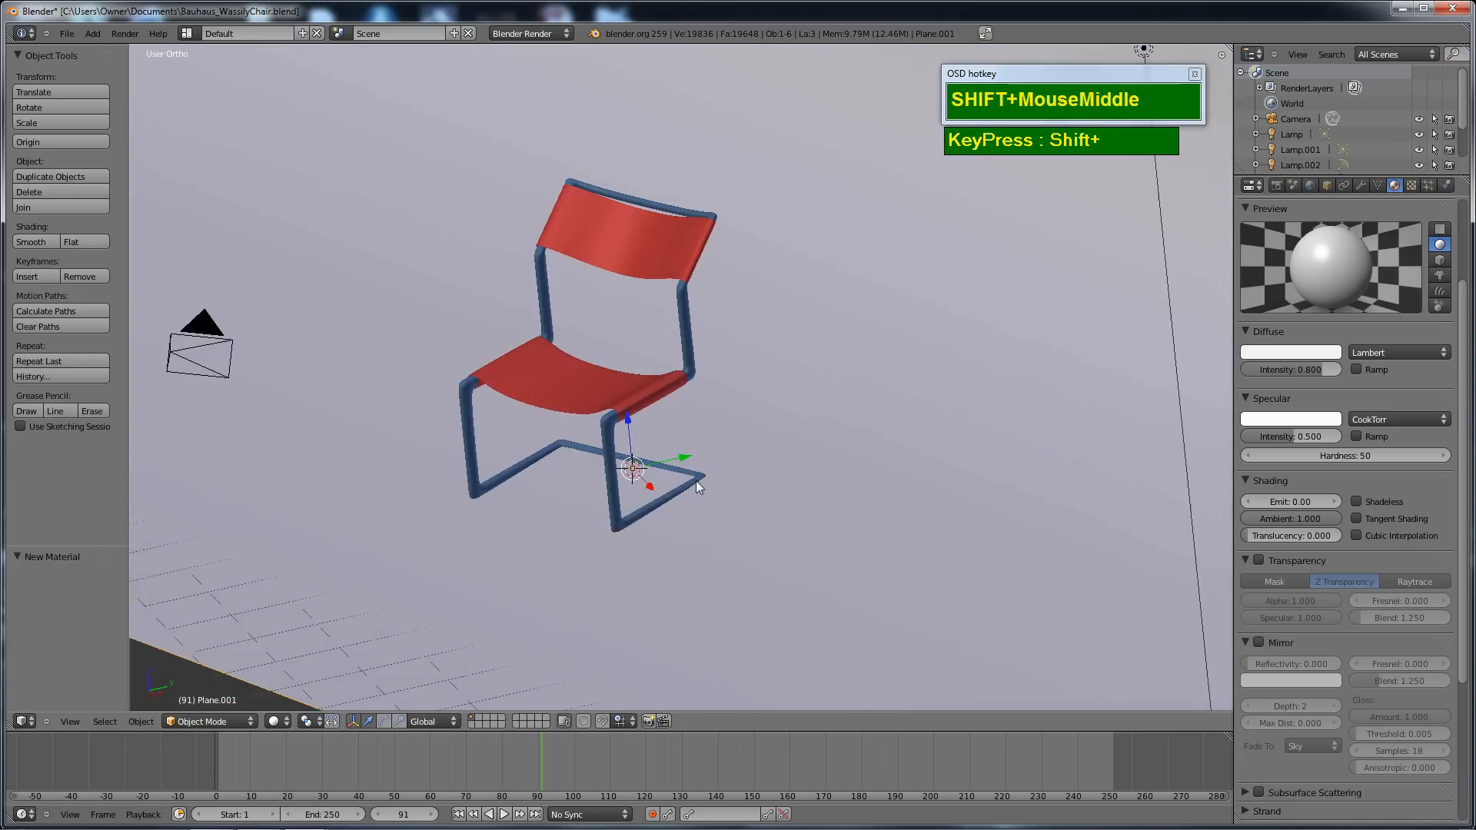
key(z)
scroll(728, 444, up, 3)
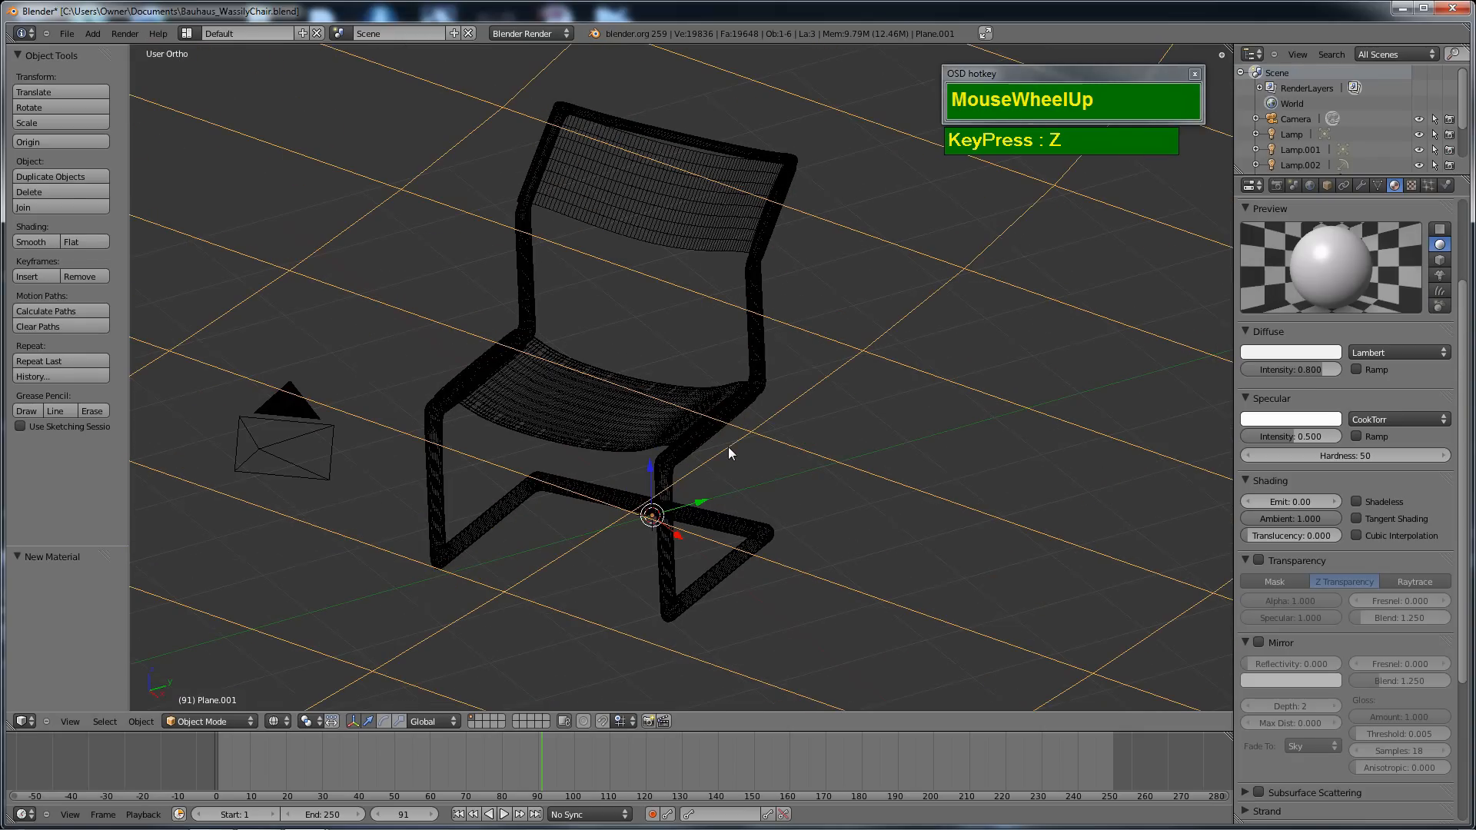
right_click(733, 401)
key(z)
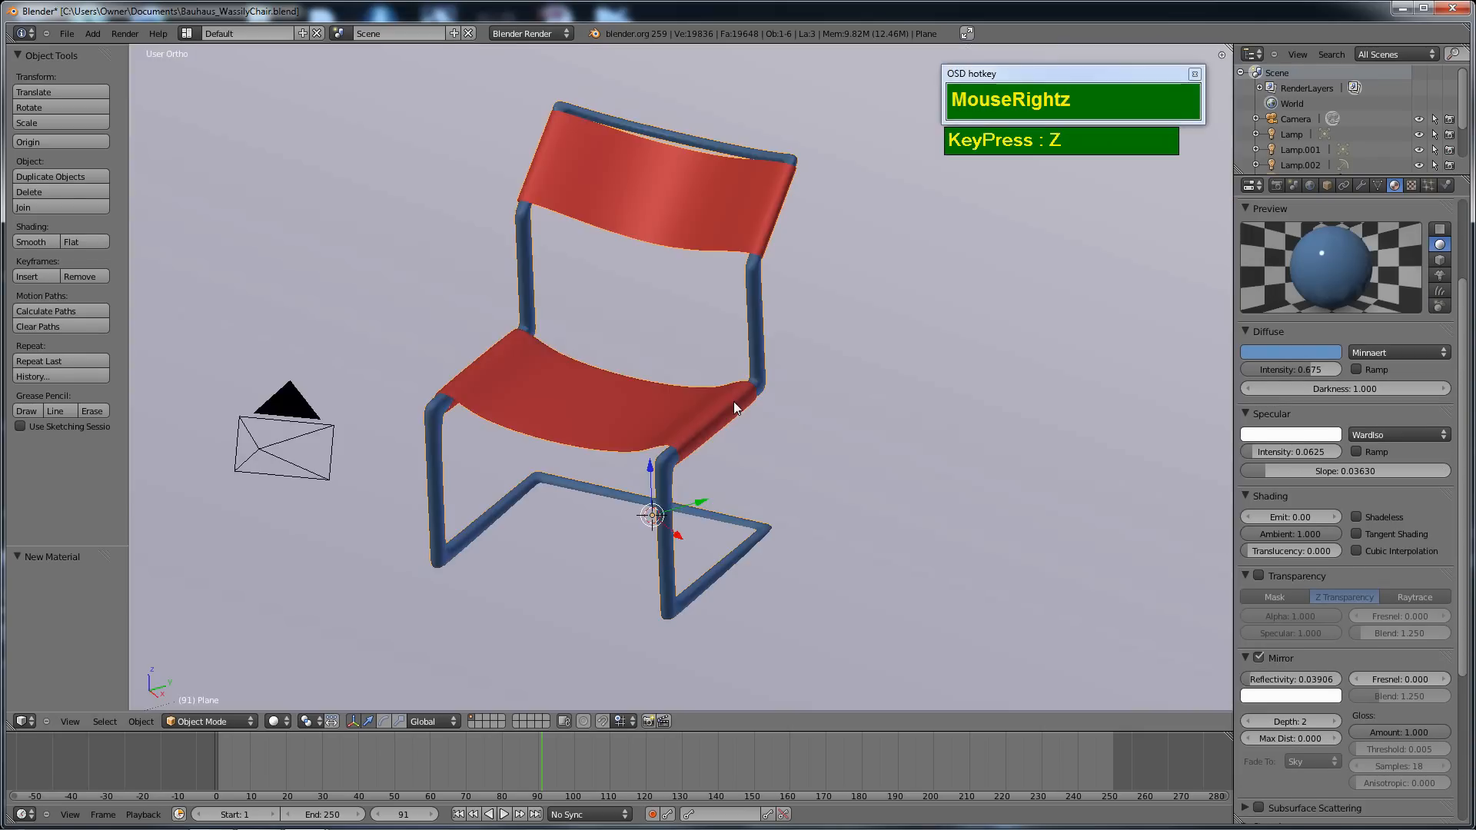
key(z)
key(Tab)
middle_drag(733, 401, 823, 465)
scroll(758, 418, up, 2)
scroll(792, 432, down, 1)
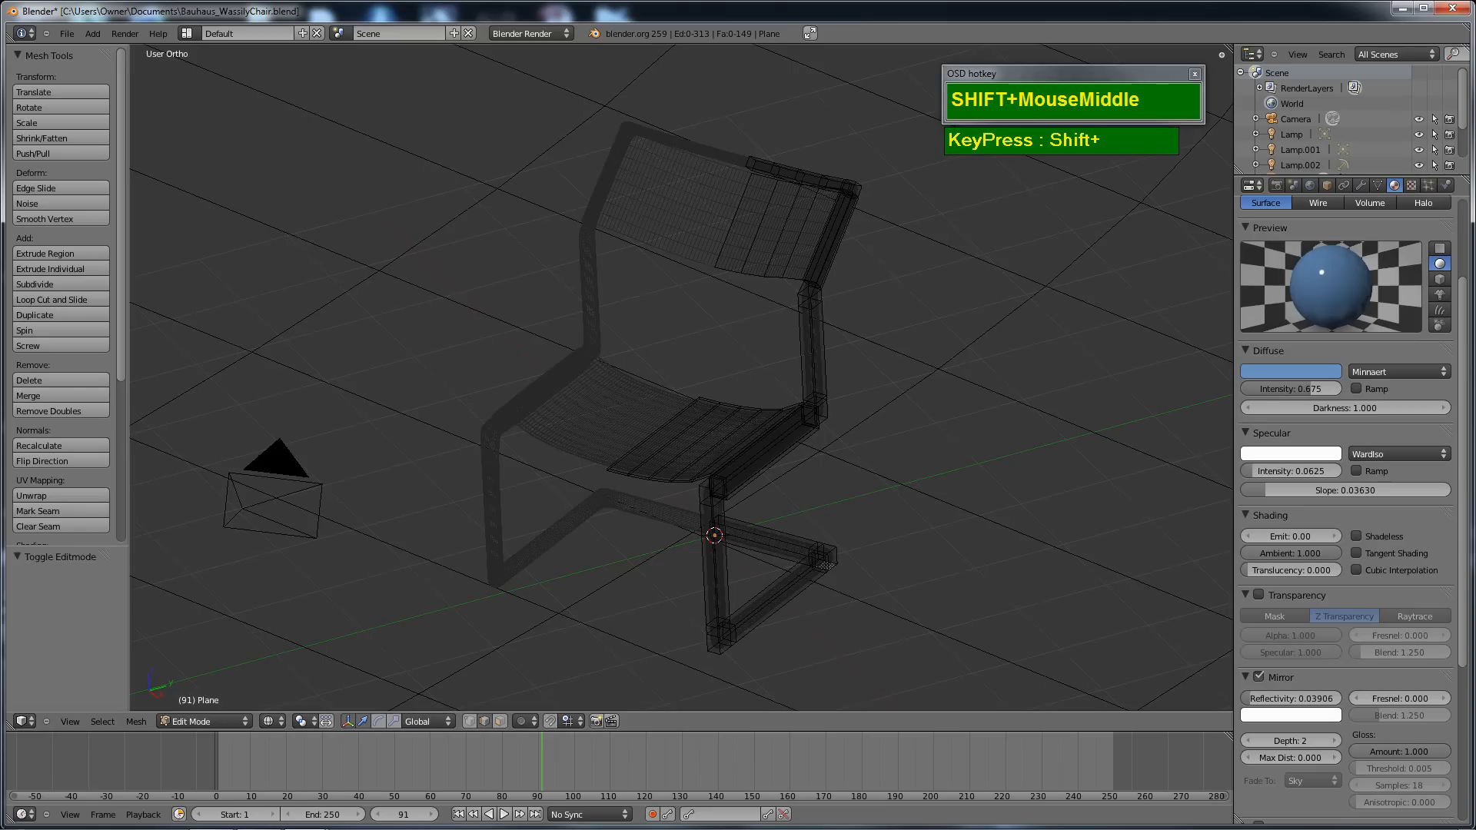
Switch to the other Blender window containing the empty scene.
click(305, 814)
click(289, 749)
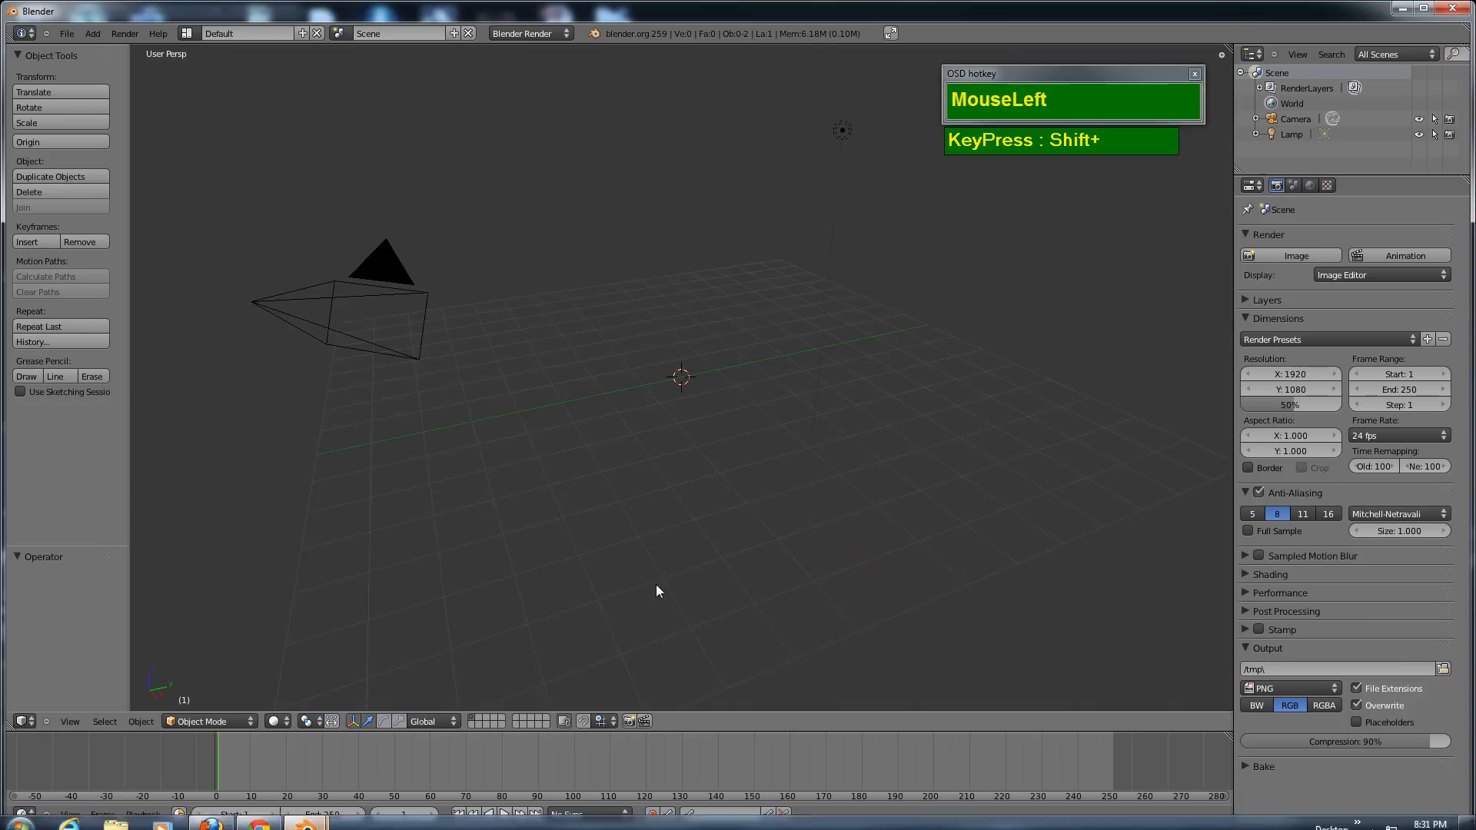
shift+middle_drag(656, 584, 741, 509)
scroll(749, 538, down, 1)
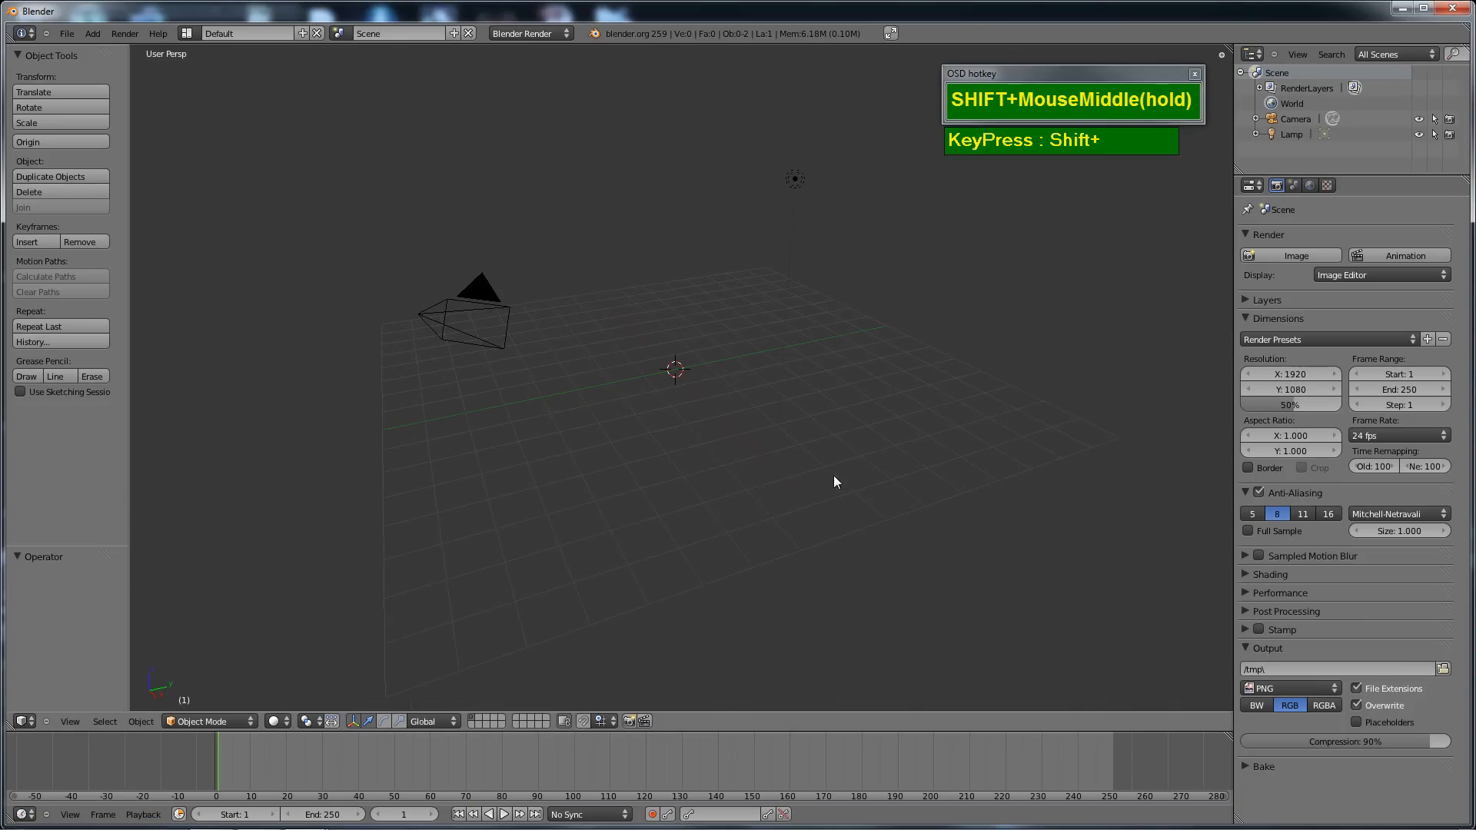
scroll(668, 415, up, 1)
scroll(668, 415, down, 1)
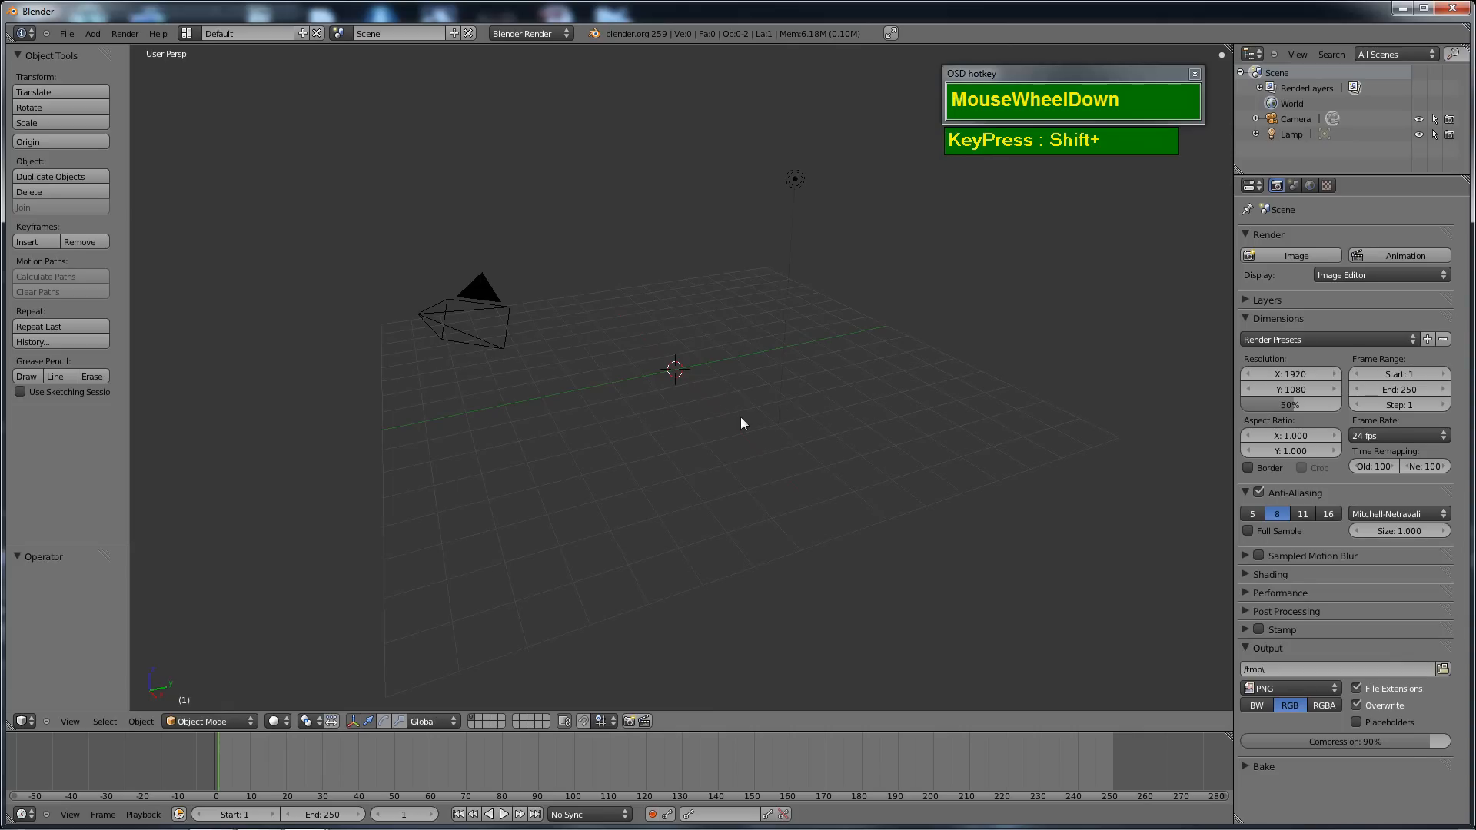
Add a mesh plane at the scene's origin.
key(shift+a)
mouse_move(691, 412)
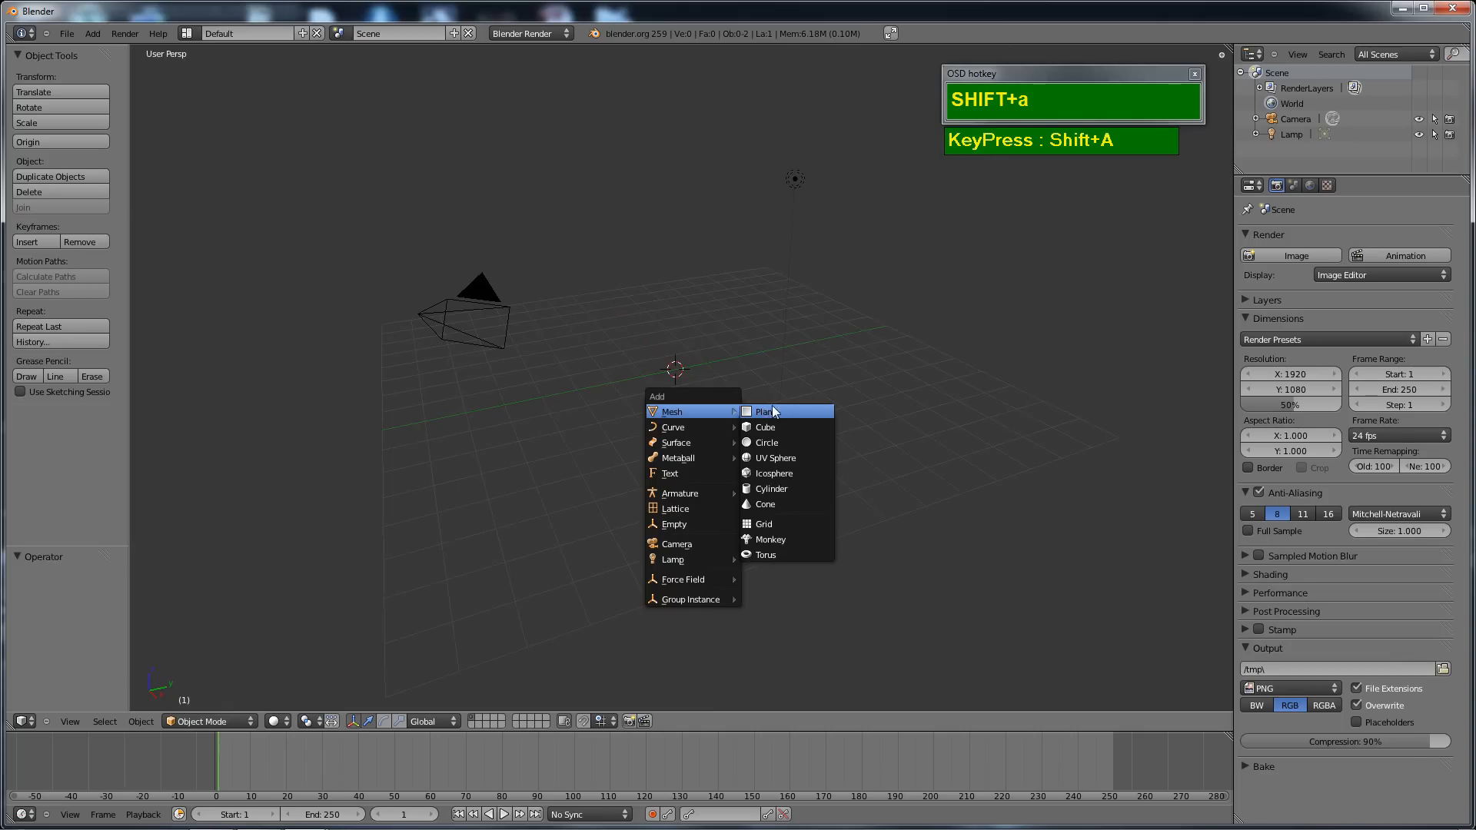
click(772, 410)
scroll(772, 410, up, 1)
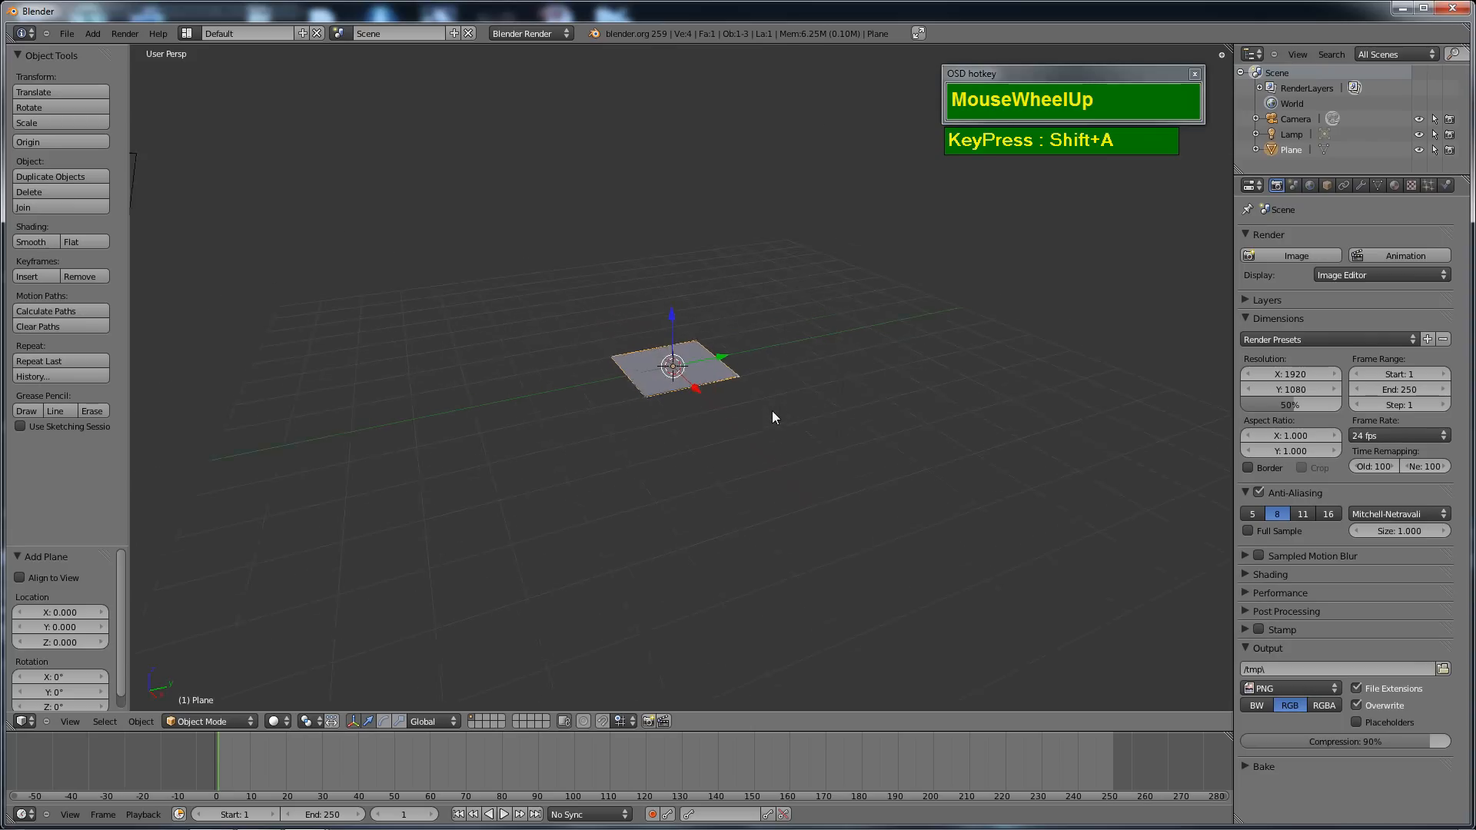
scroll(772, 410, down, 2)
Enter Edit Mode and add one centred loop cut through the plane, parallel to the Y axis.
key(Tab)
middle_drag(764, 412, 768, 544)
scroll(804, 464, up, 3)
scroll(731, 494, up, 2)
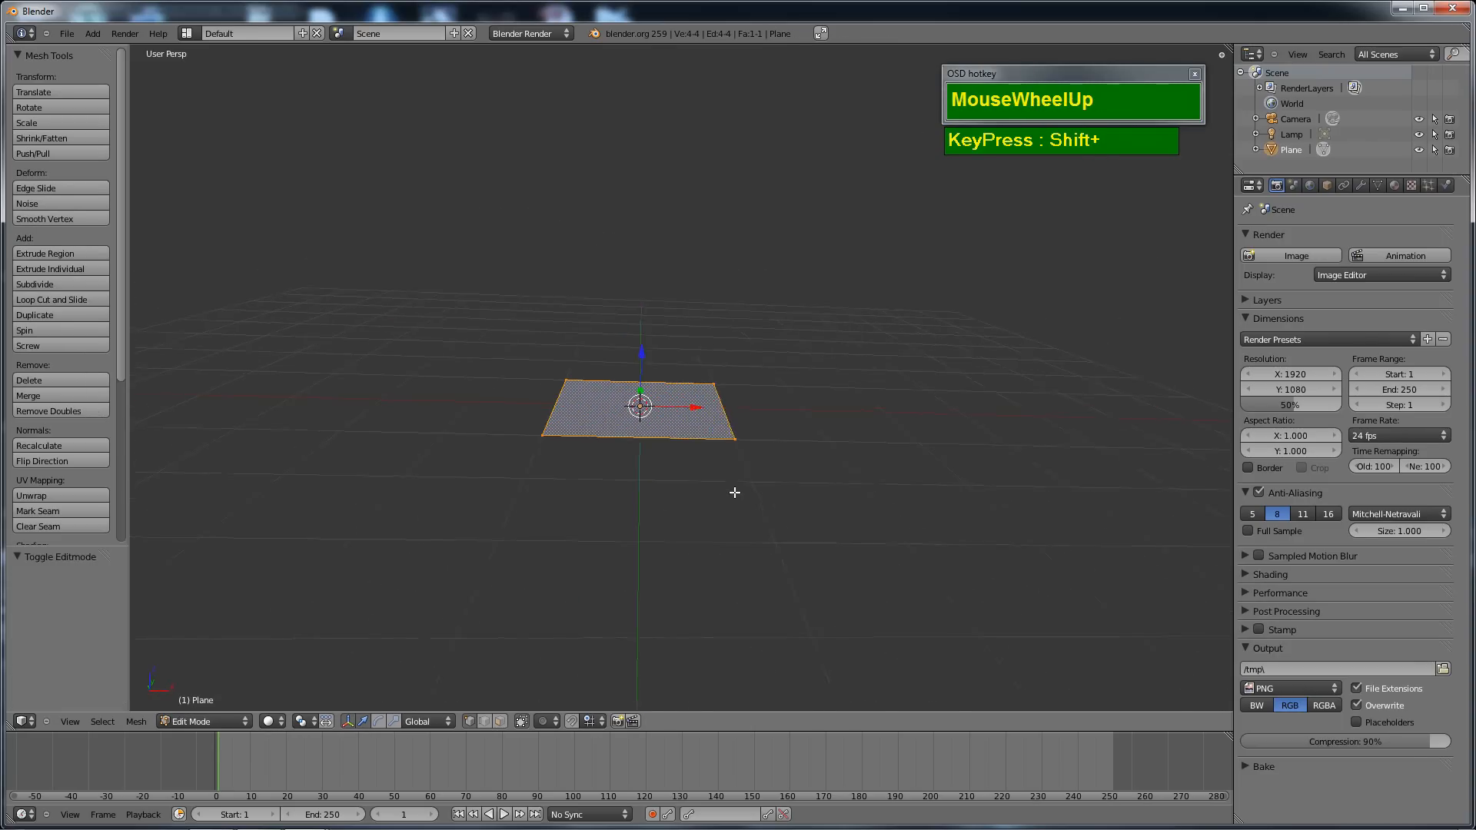
middle_drag(731, 494, 705, 513)
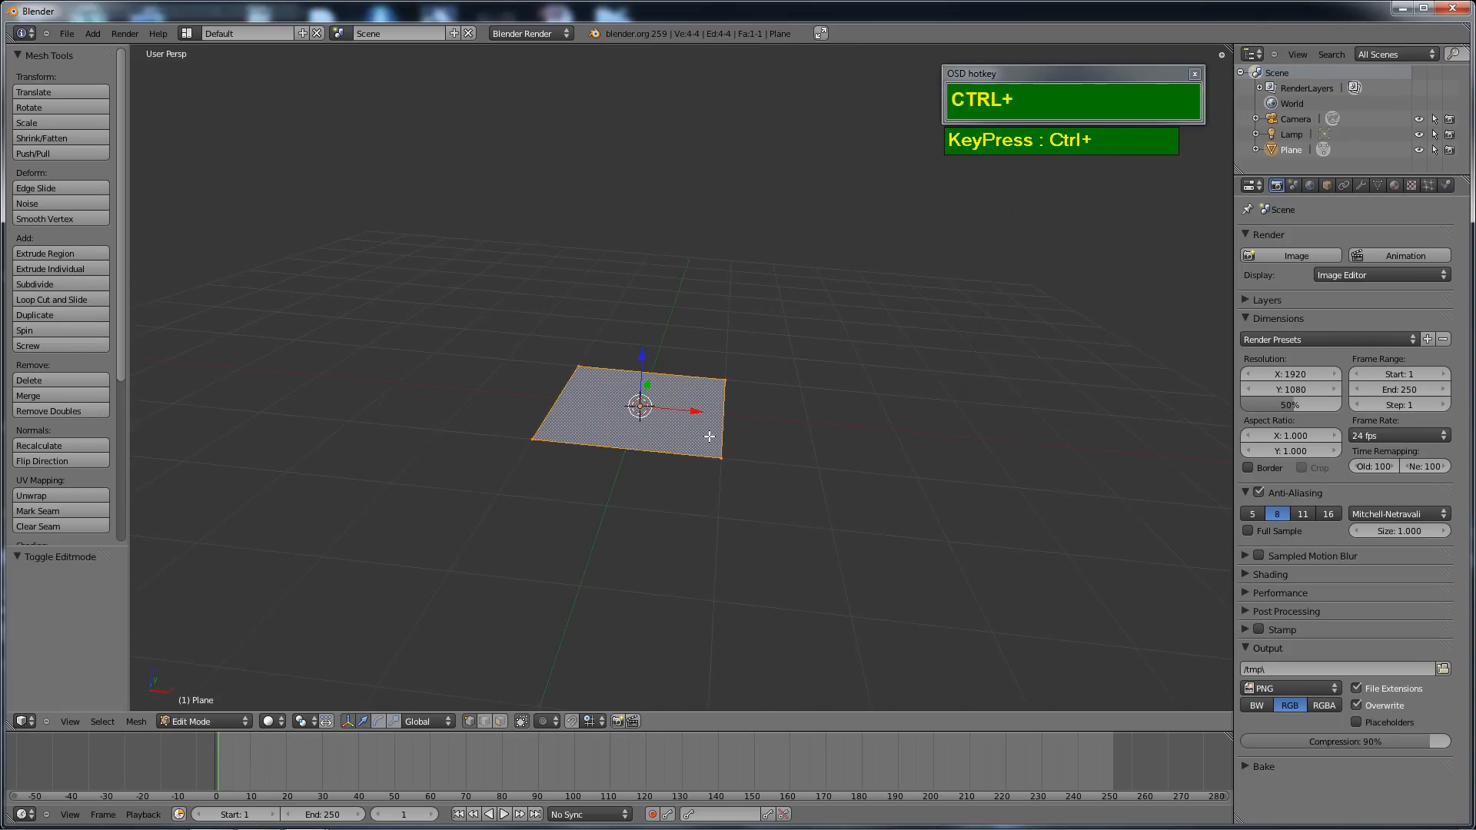
key(ctrl+r)
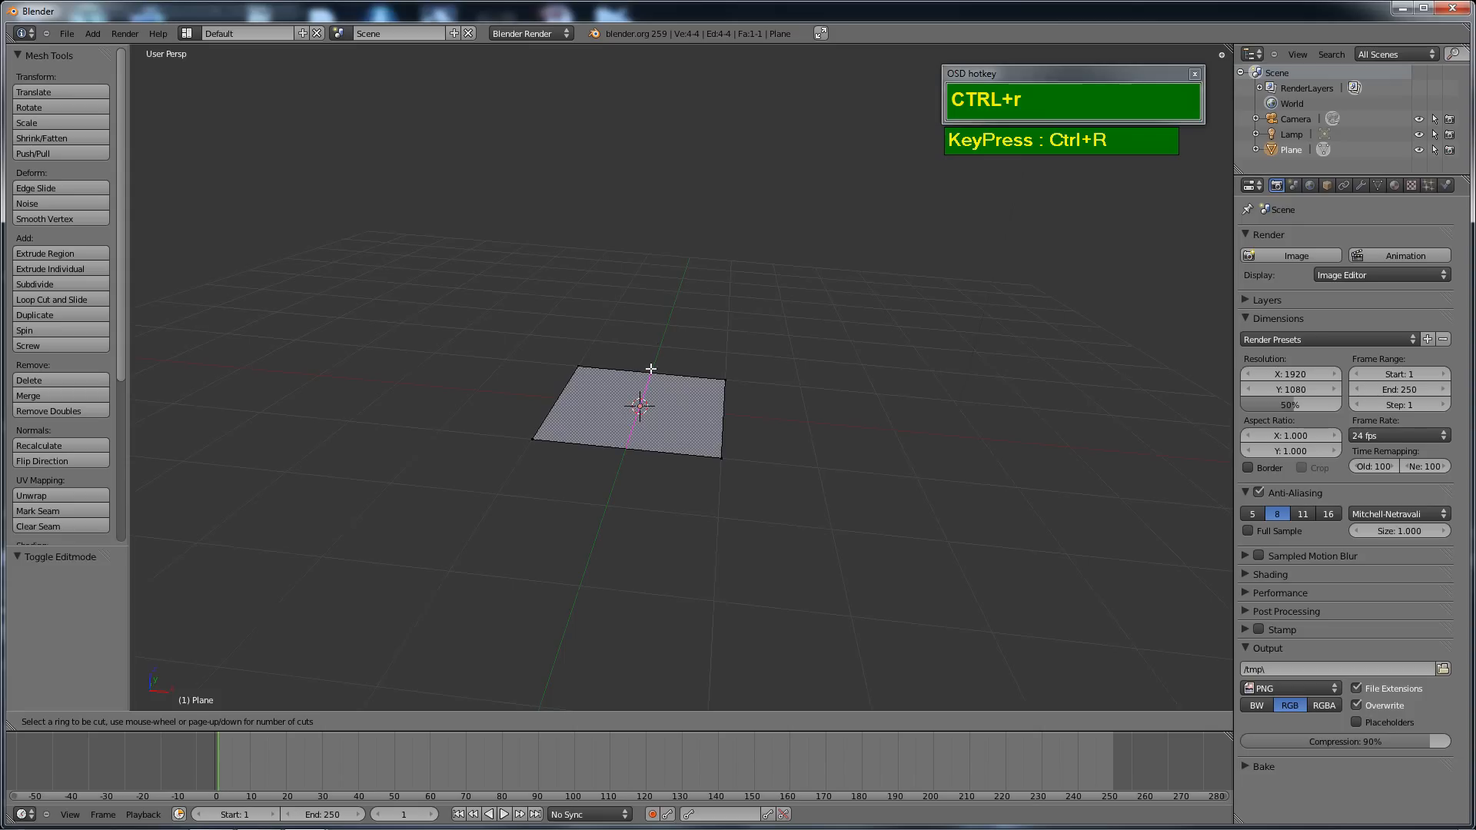
click(627, 447)
right_click(612, 461)
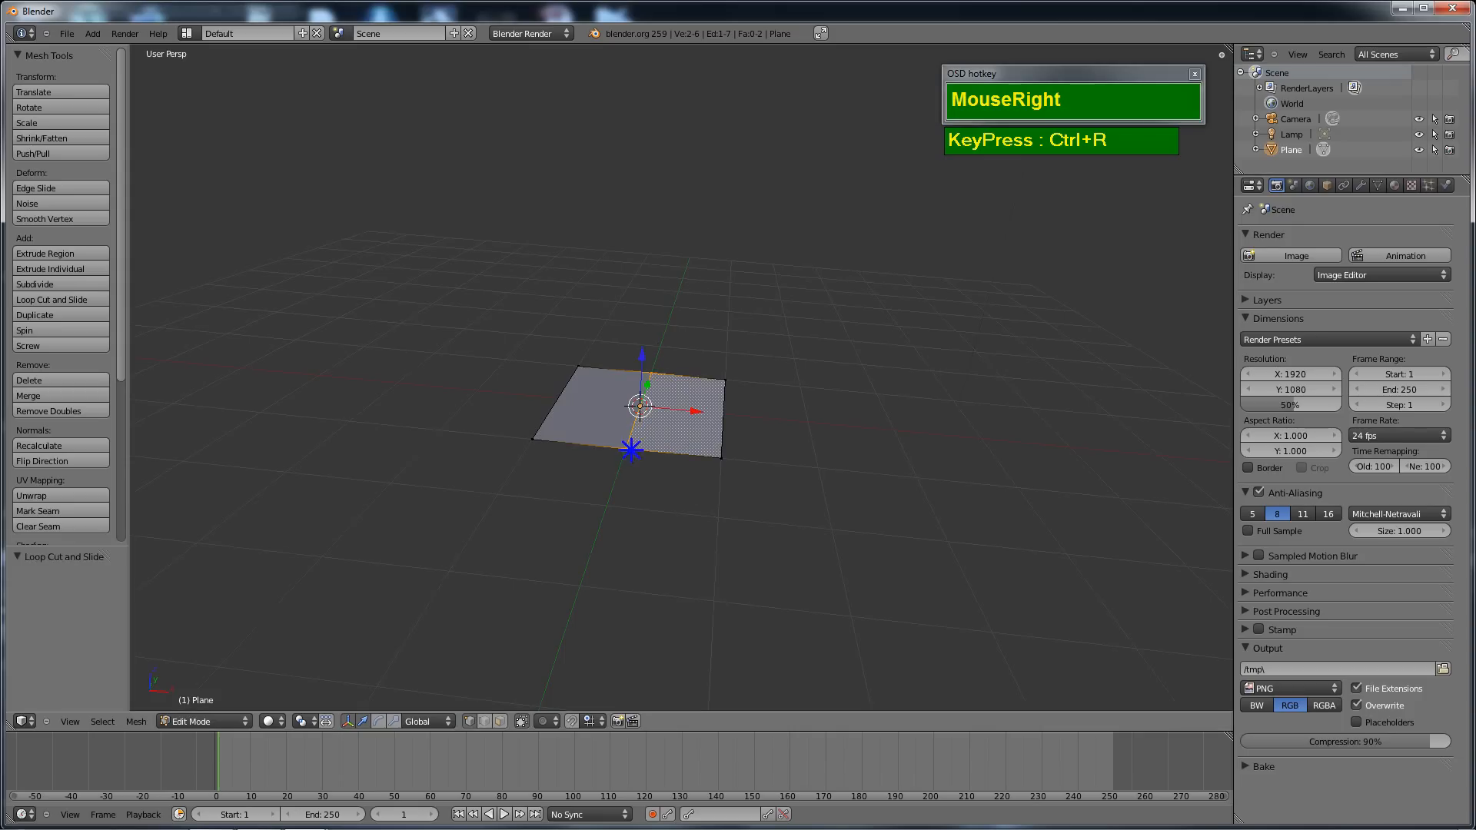
Switch to face selection and delete the plane's face on the negative X side.
middle_drag(731, 490, 739, 489)
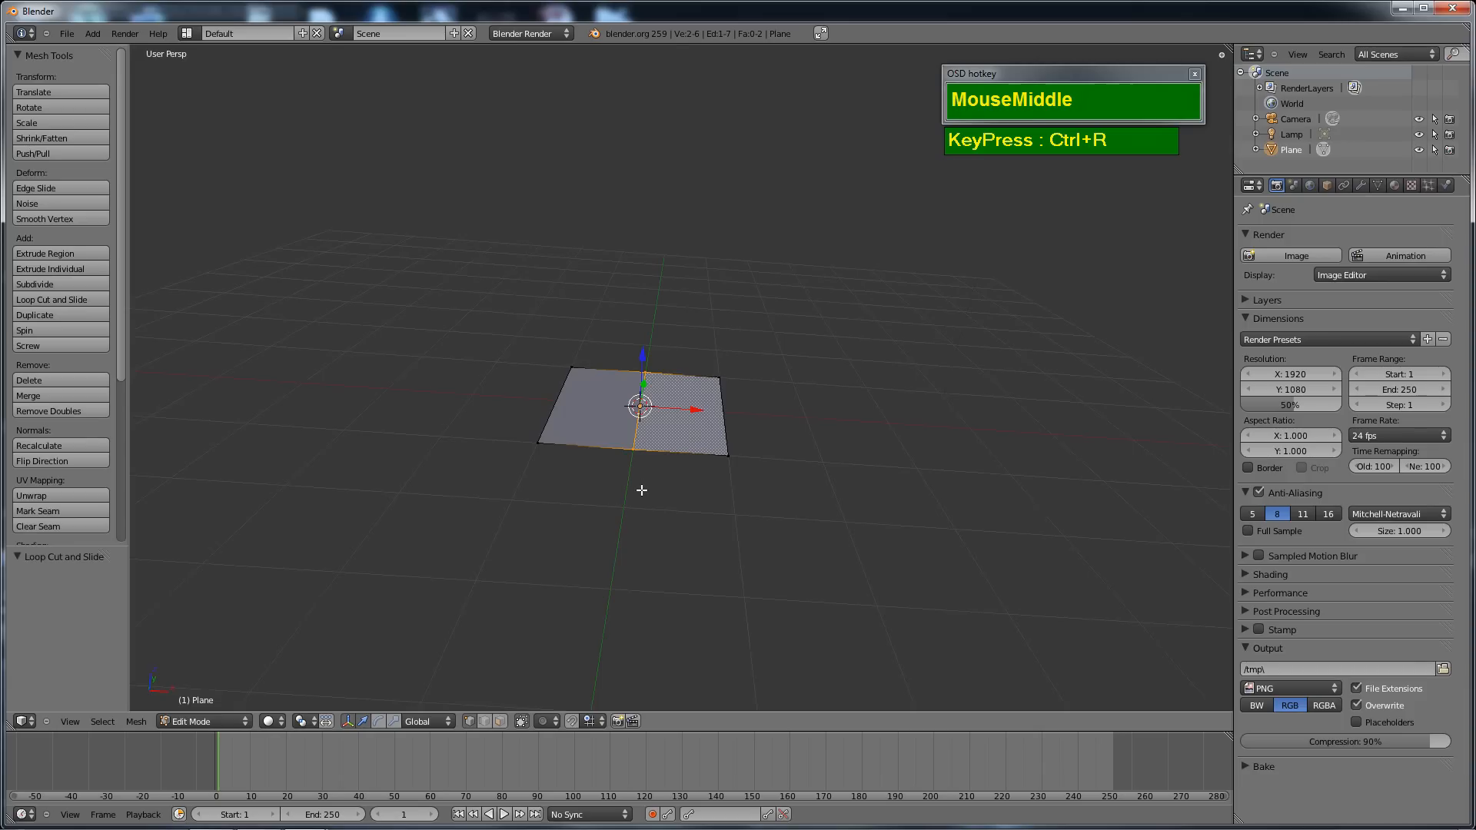
key(ctrl+Tab)
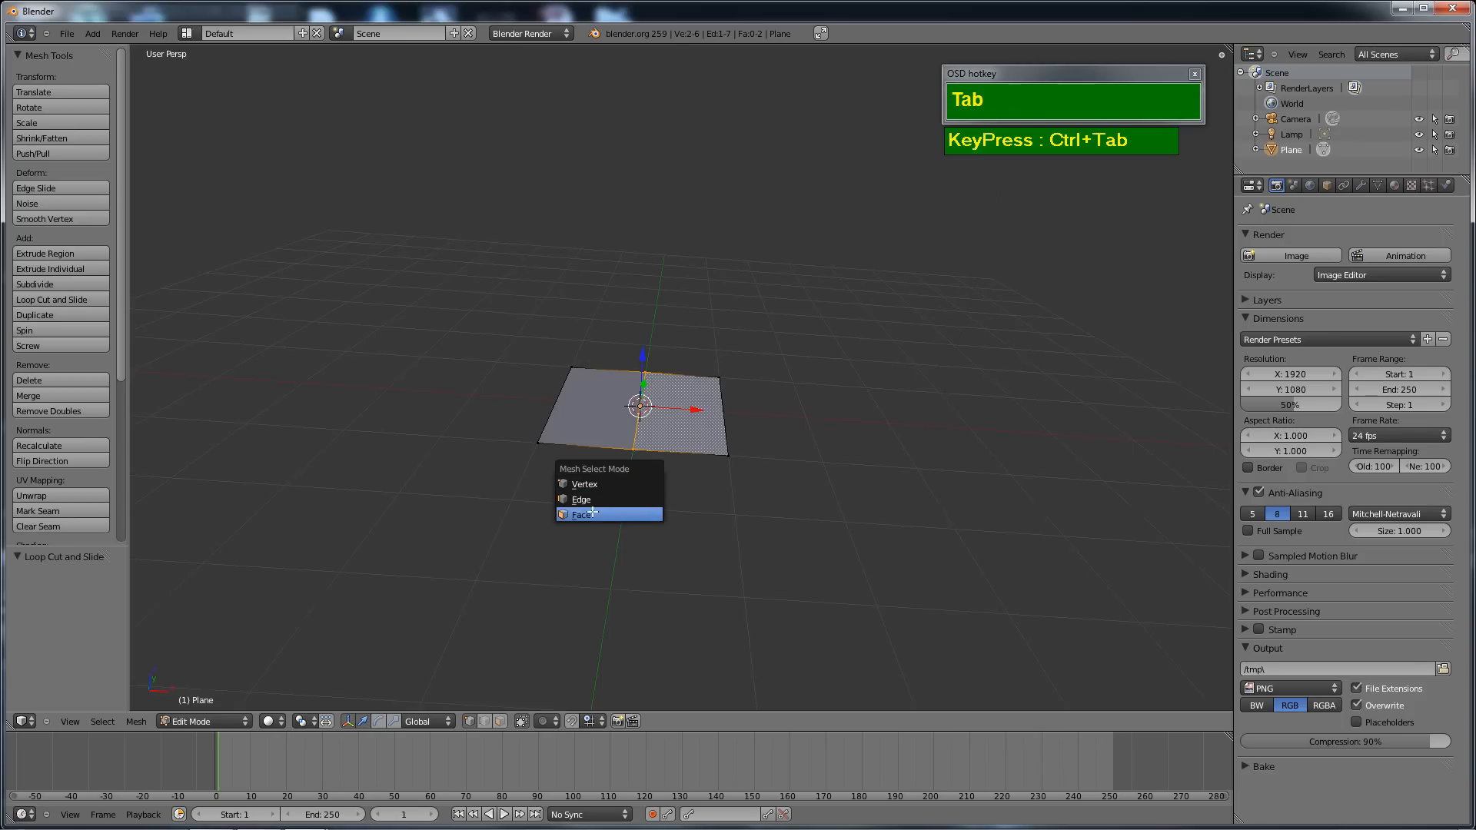
click(638, 510)
right_click(596, 413)
middle_drag(847, 462, 792, 473)
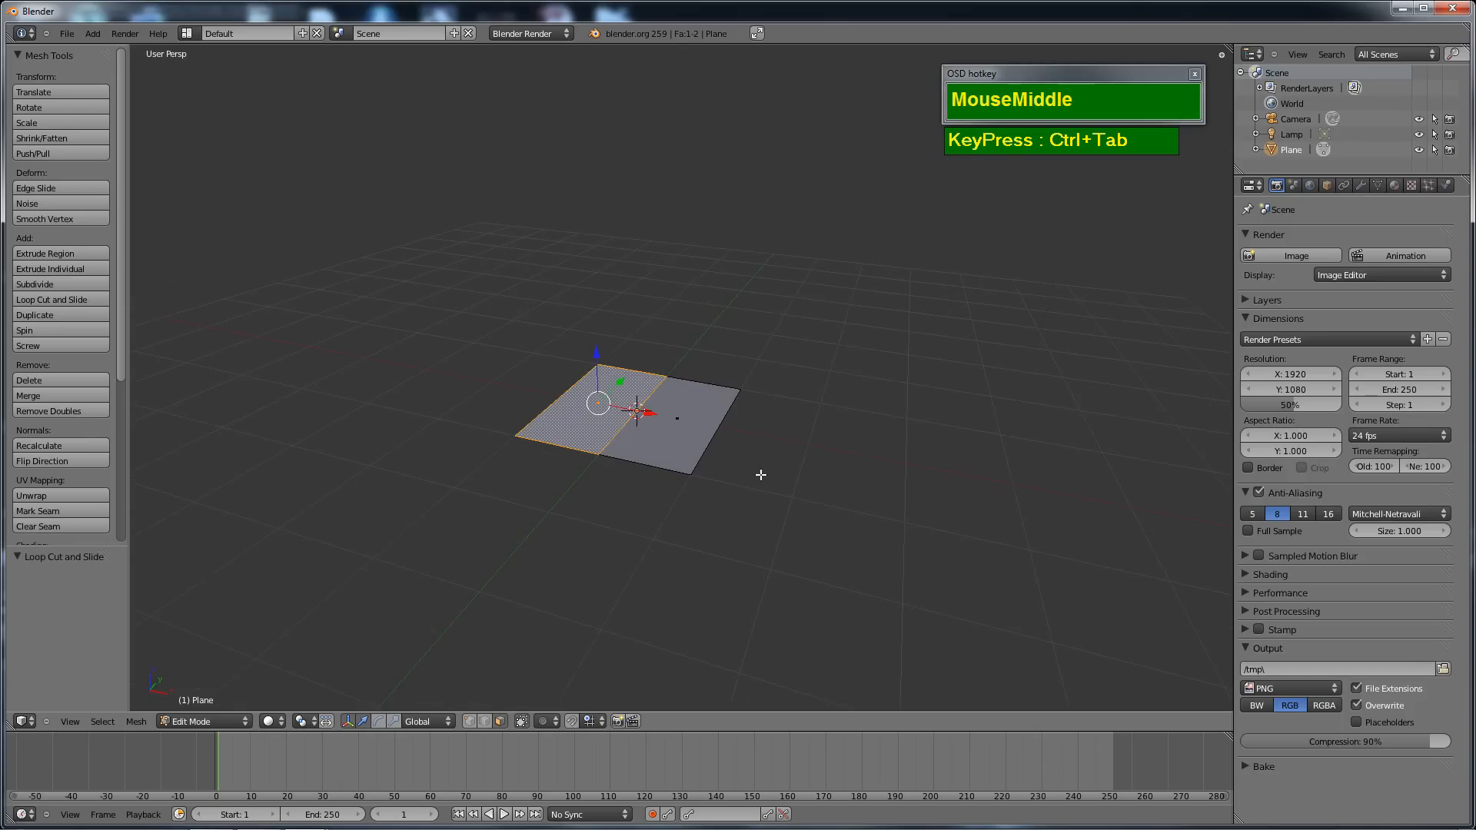
key(x)
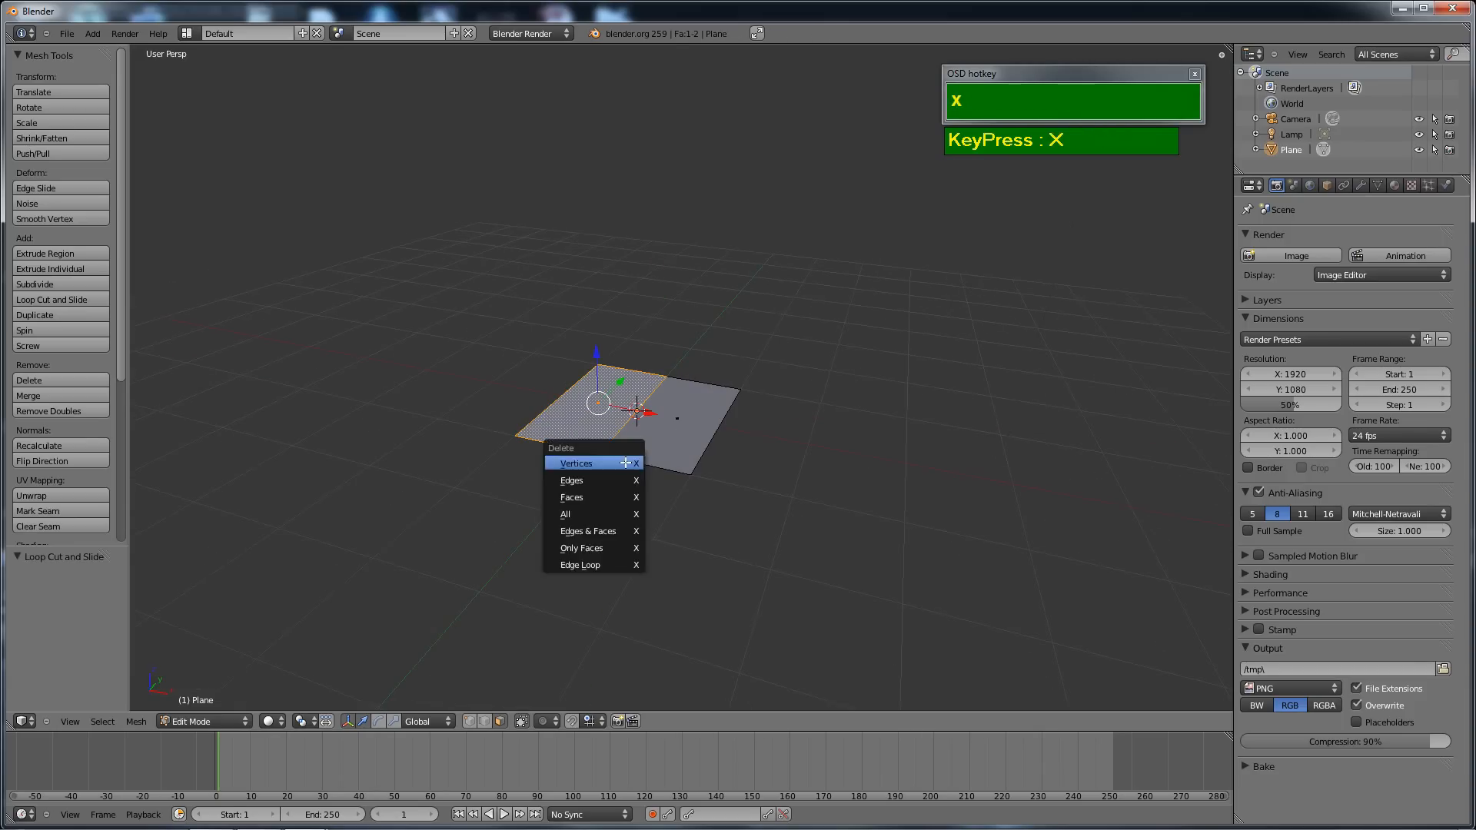
click(602, 491)
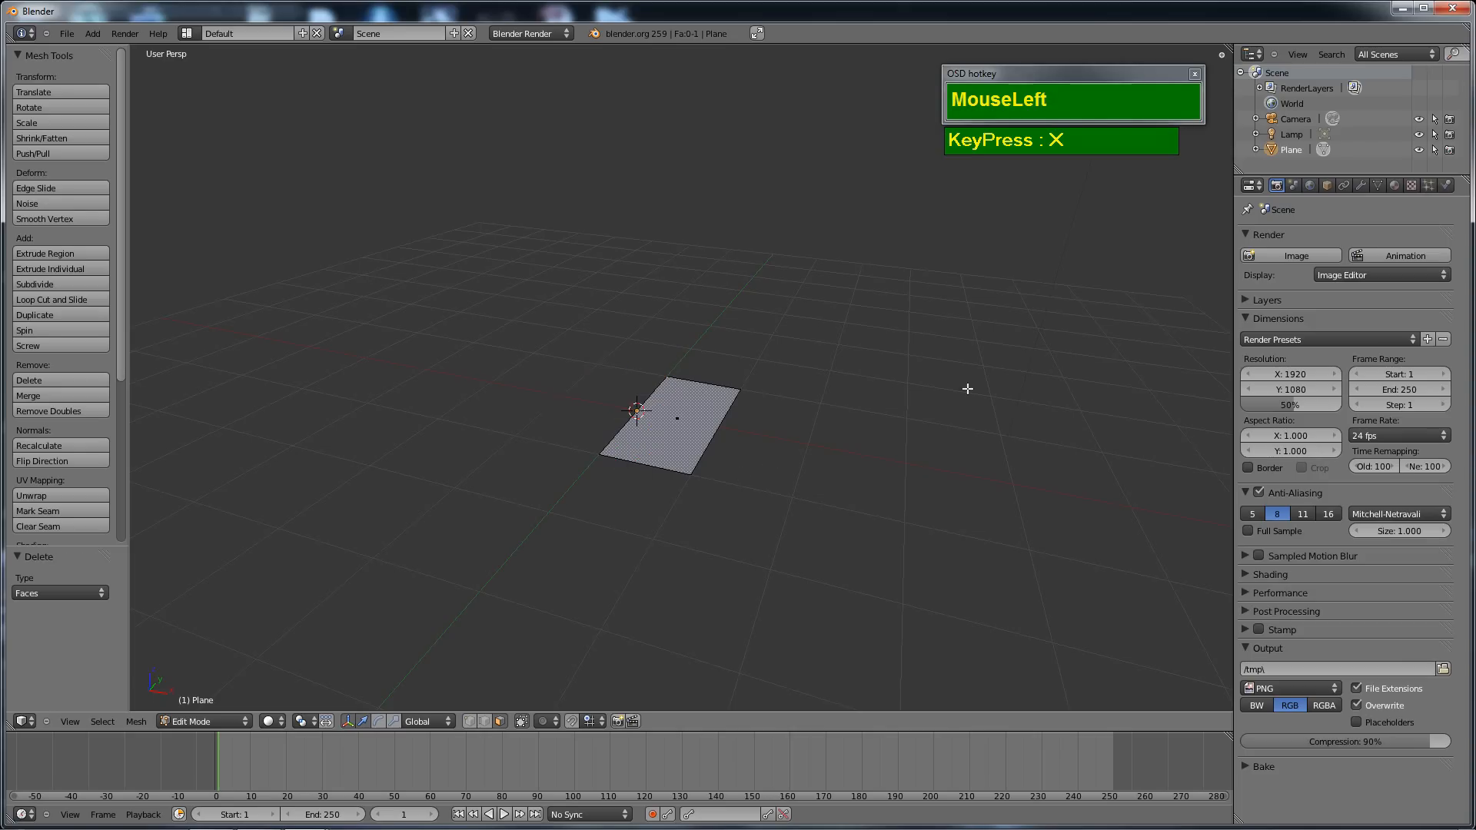
Add a Mirror modifier to the remaining half of the plane.
click(1358, 186)
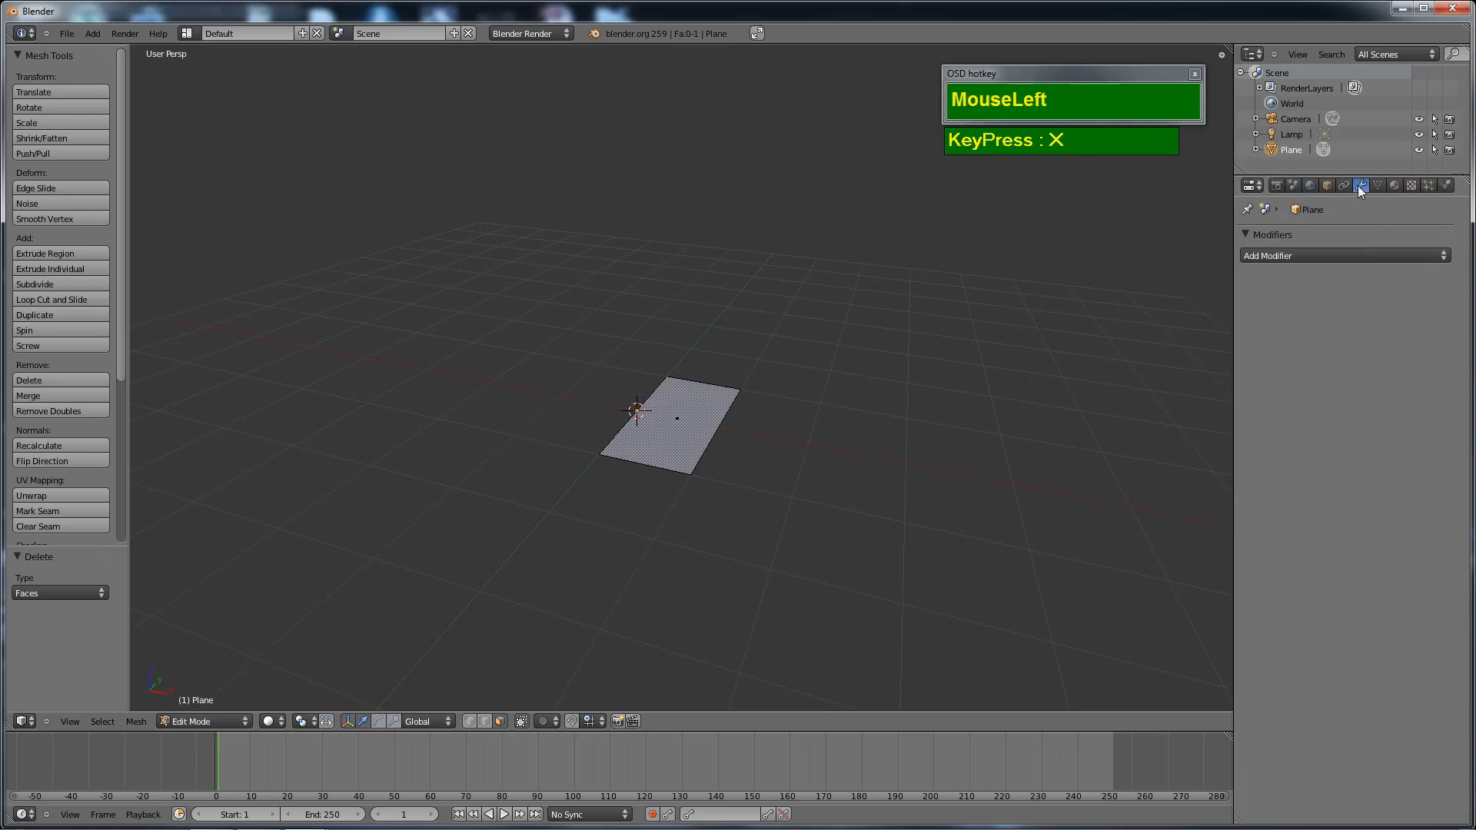
click(1316, 260)
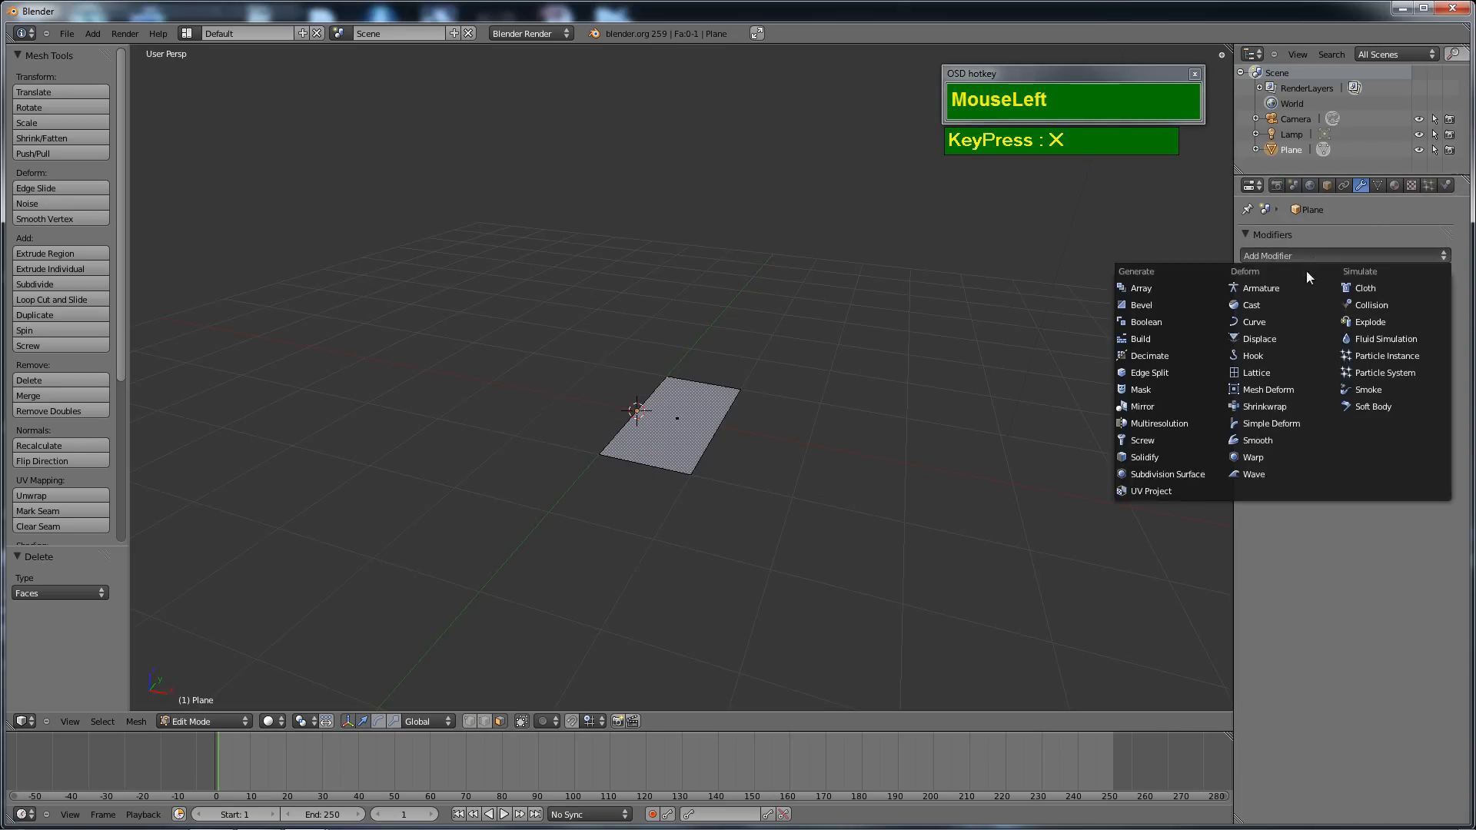
click(1142, 407)
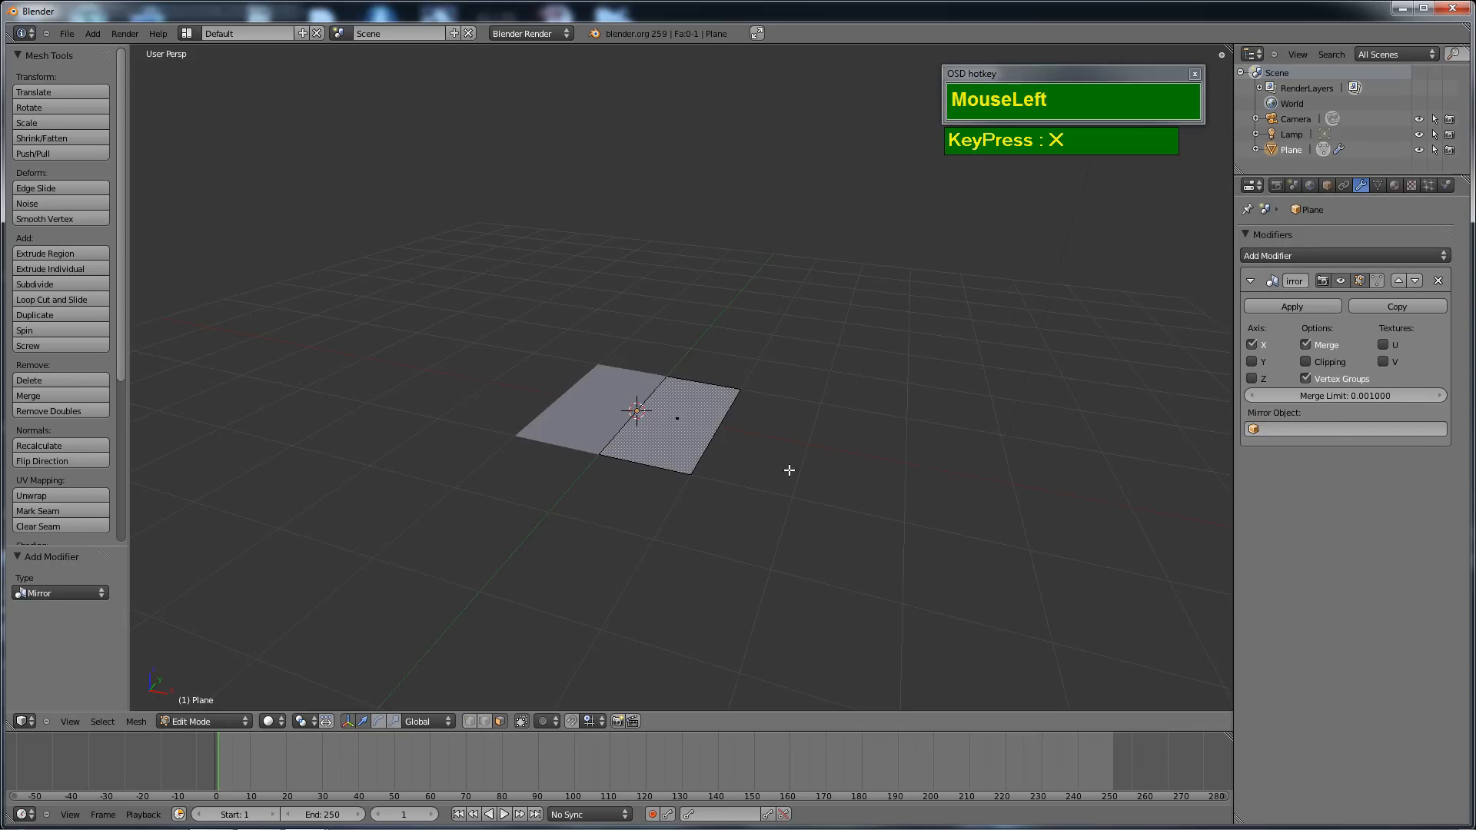
scroll(793, 462, up, 1)
middle_drag(792, 462, 658, 500)
scroll(653, 533, up, 1)
scroll(653, 543, down, 1)
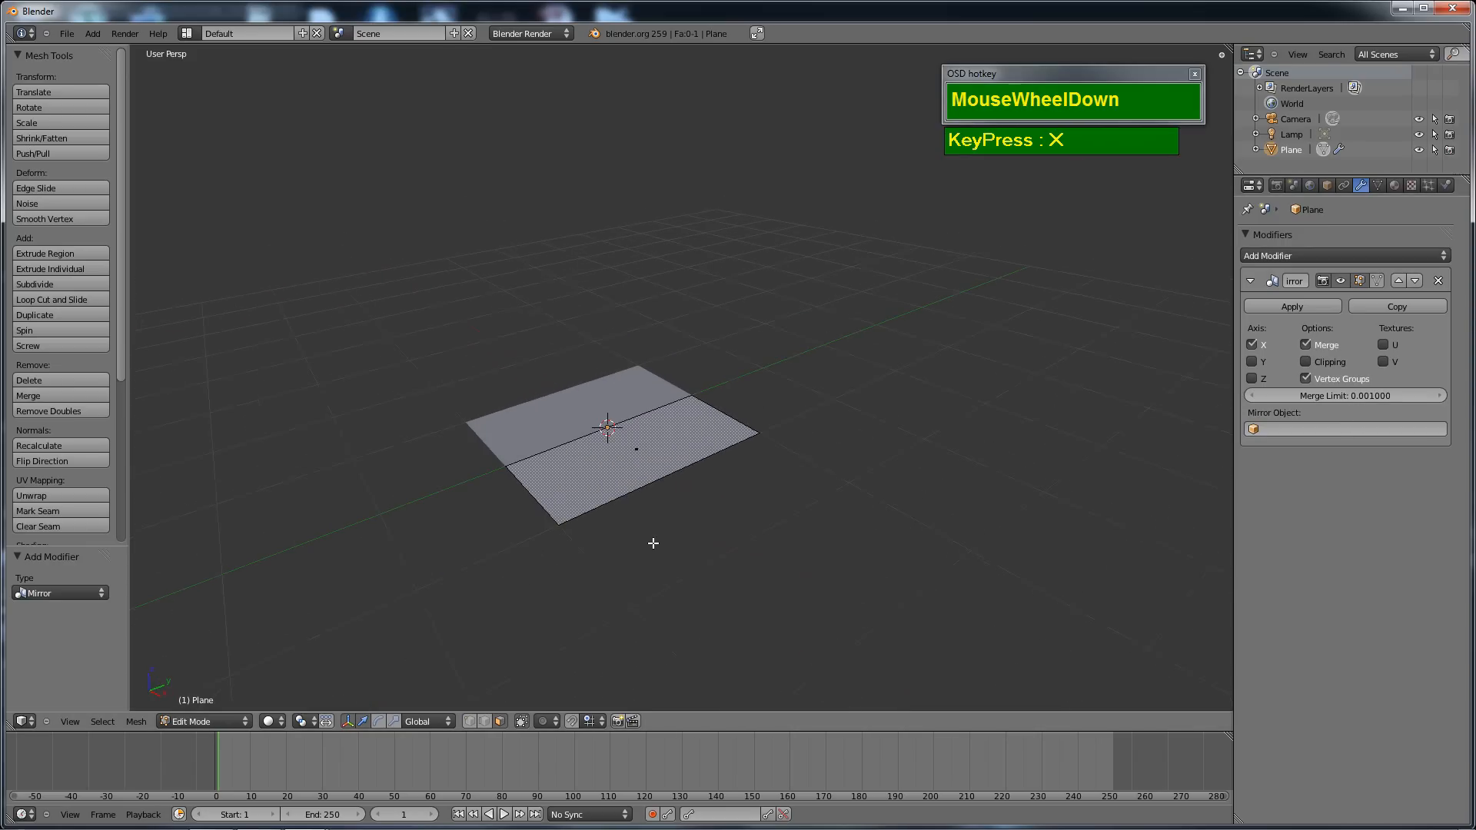
Scale the remaining face along the Y axis to about 0.445.
right_click(640, 454)
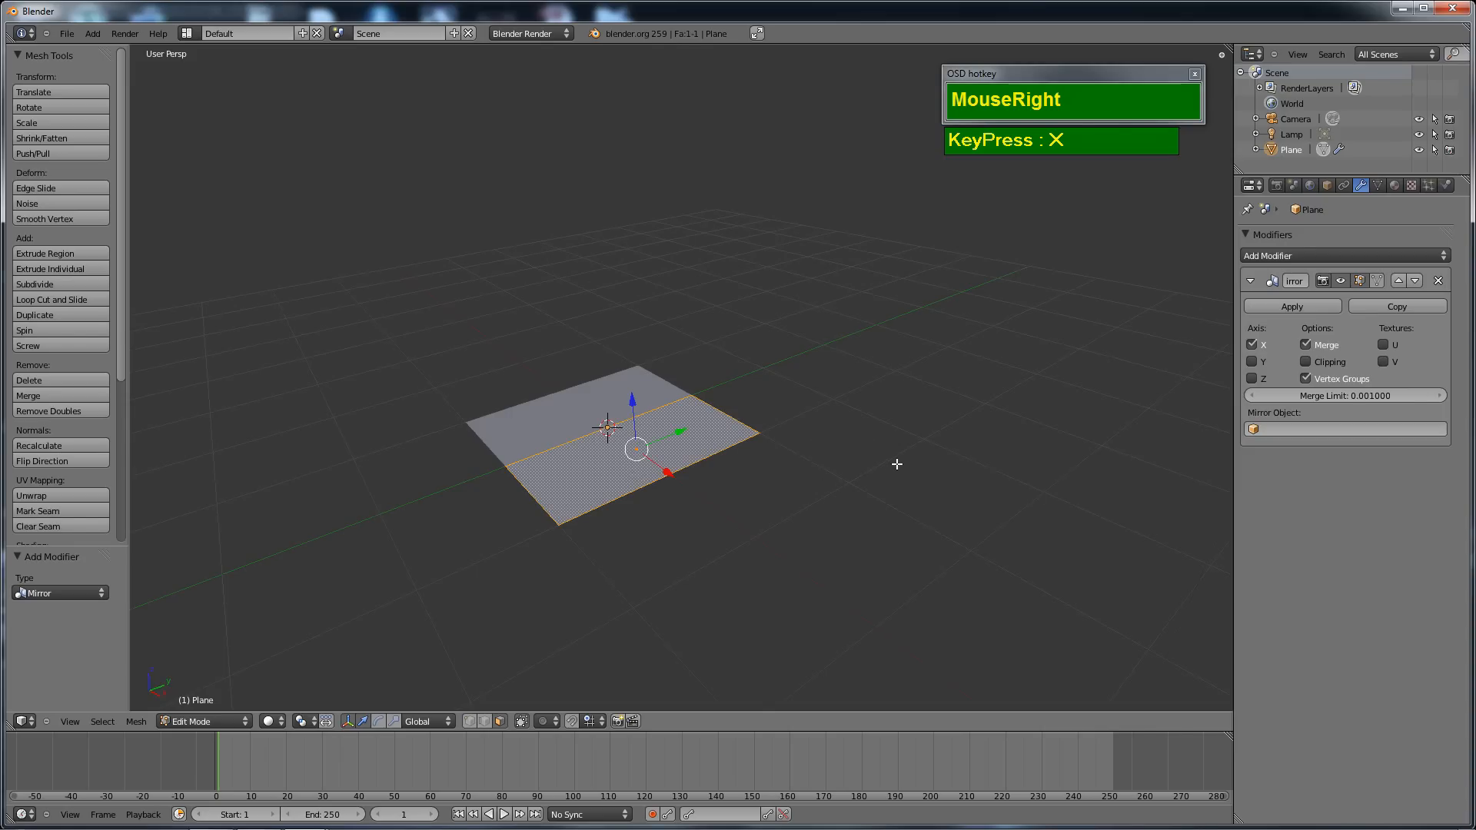
key(s)
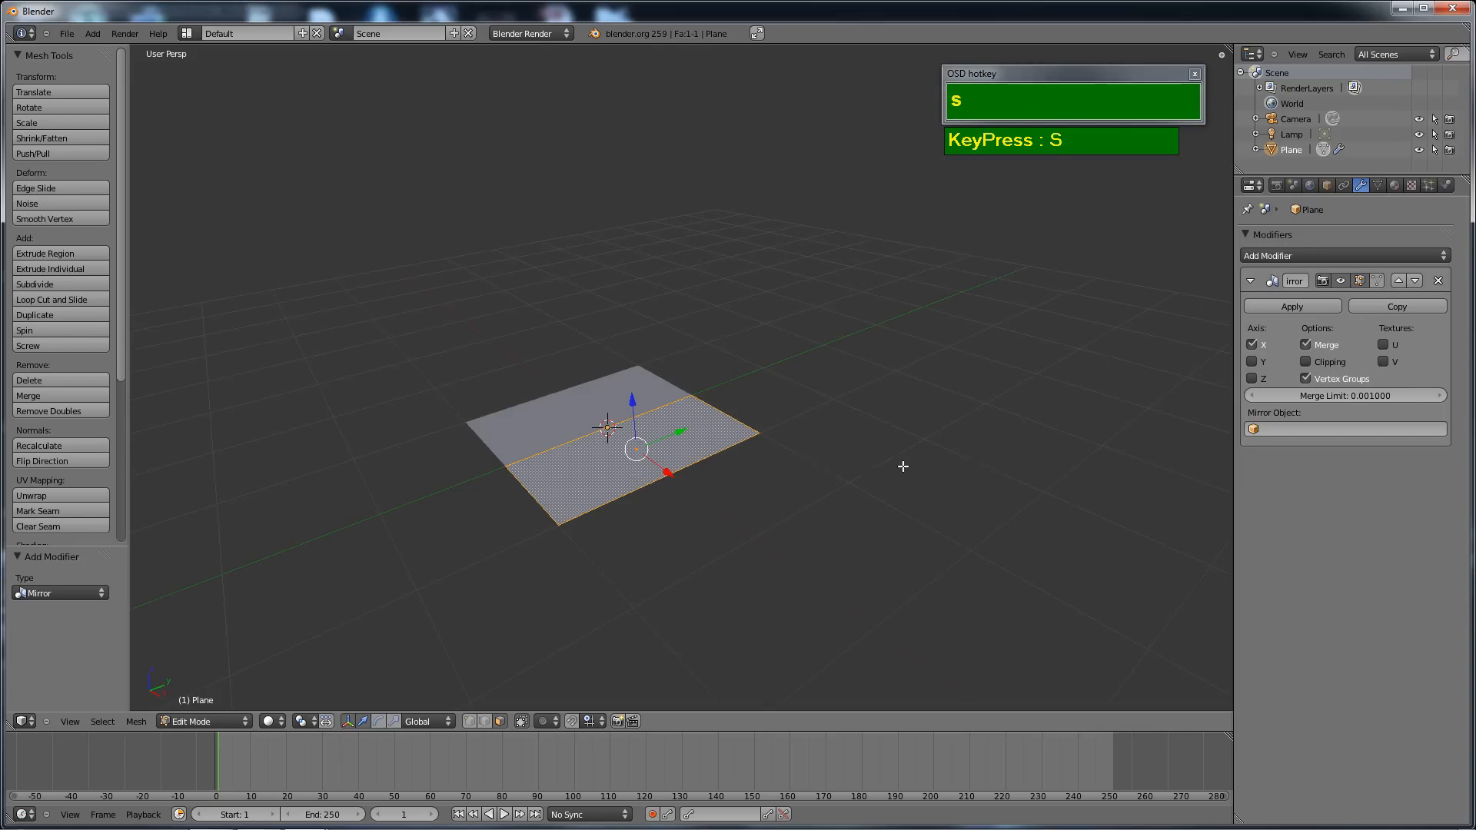
key(y)
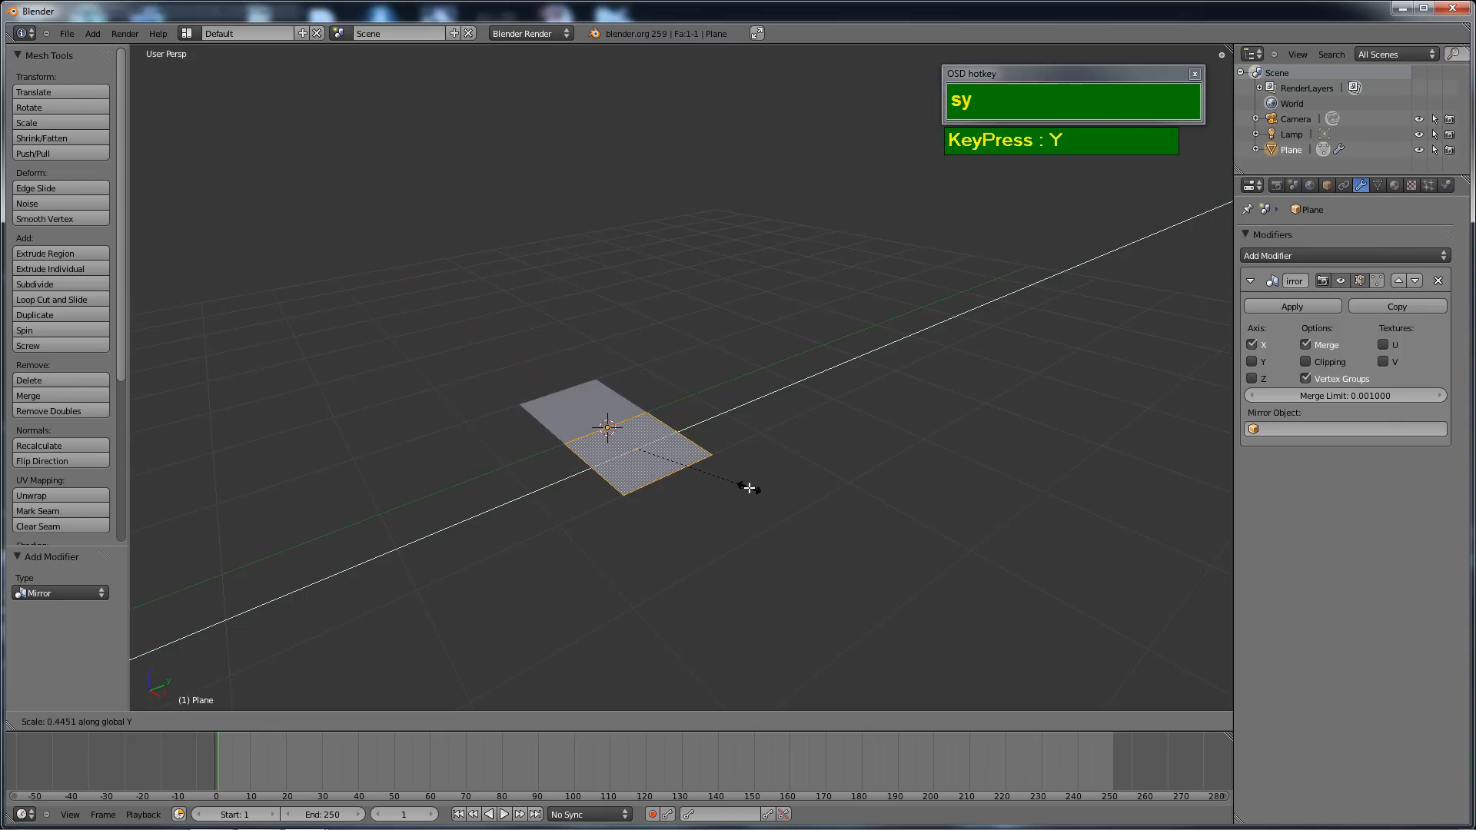
click(749, 488)
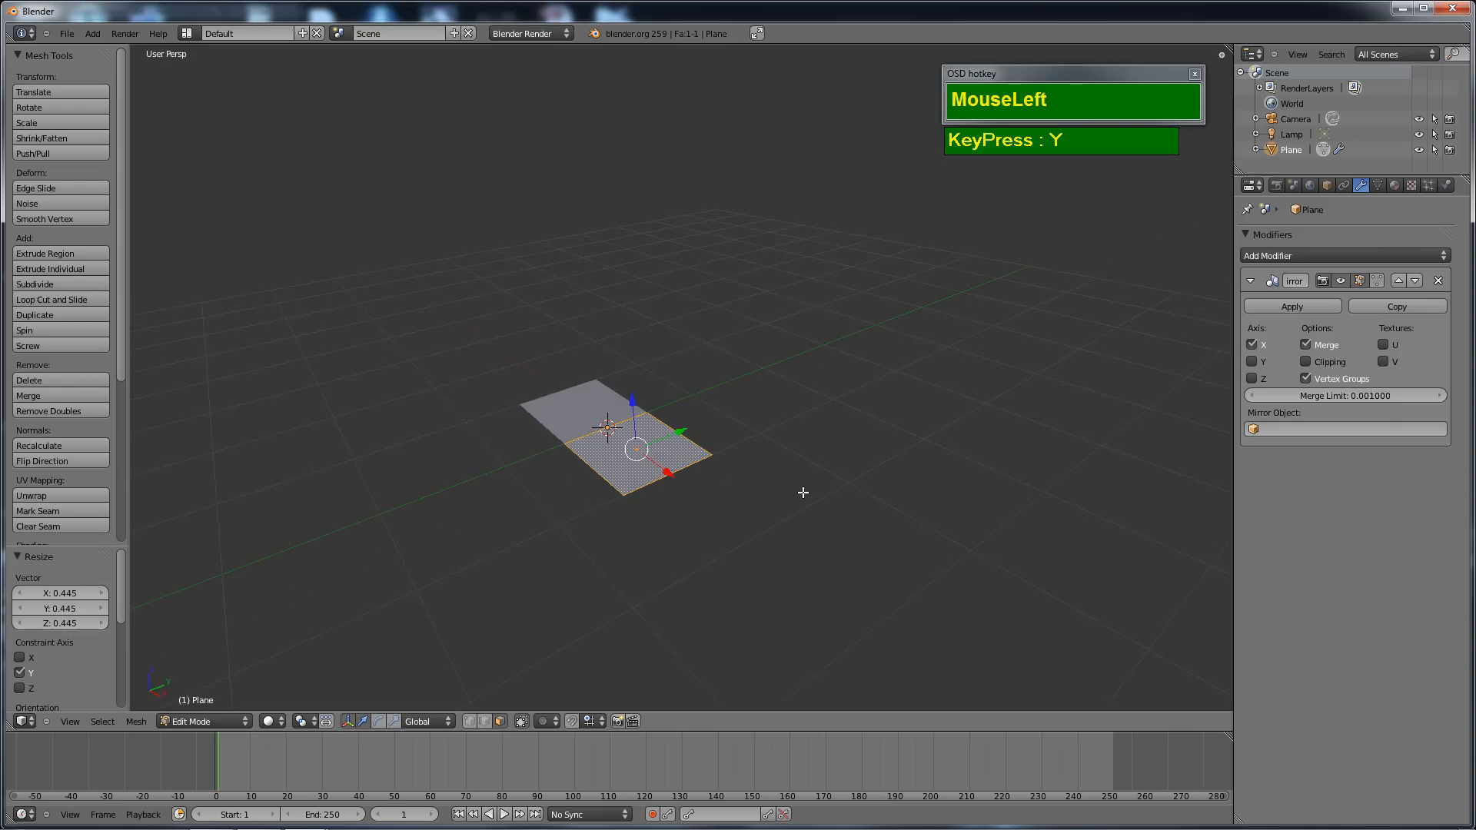
Rotate the face 90° about the Y axis and scale it uniformly to about 0.237.
key(r)
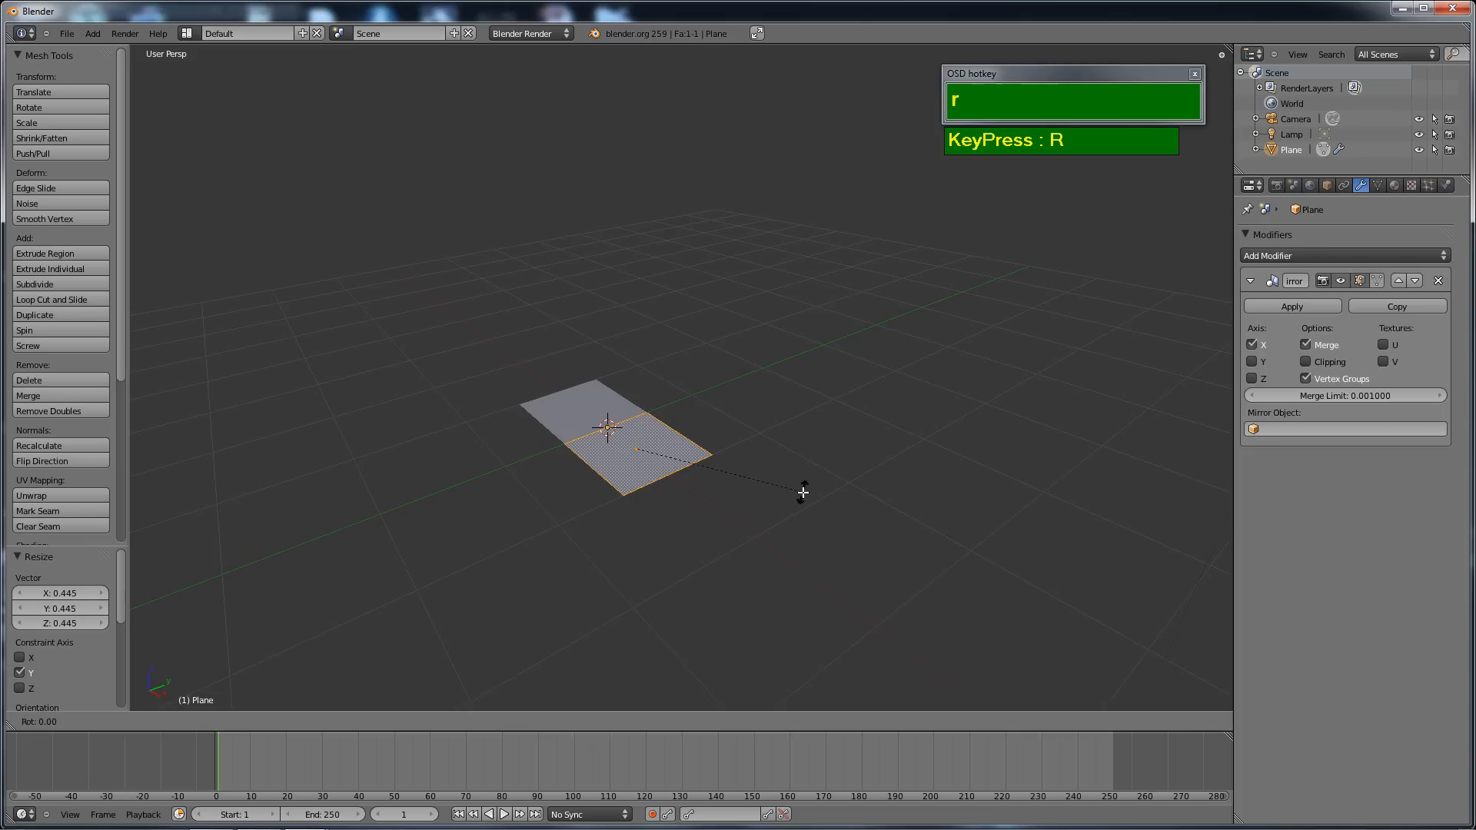
key(y)
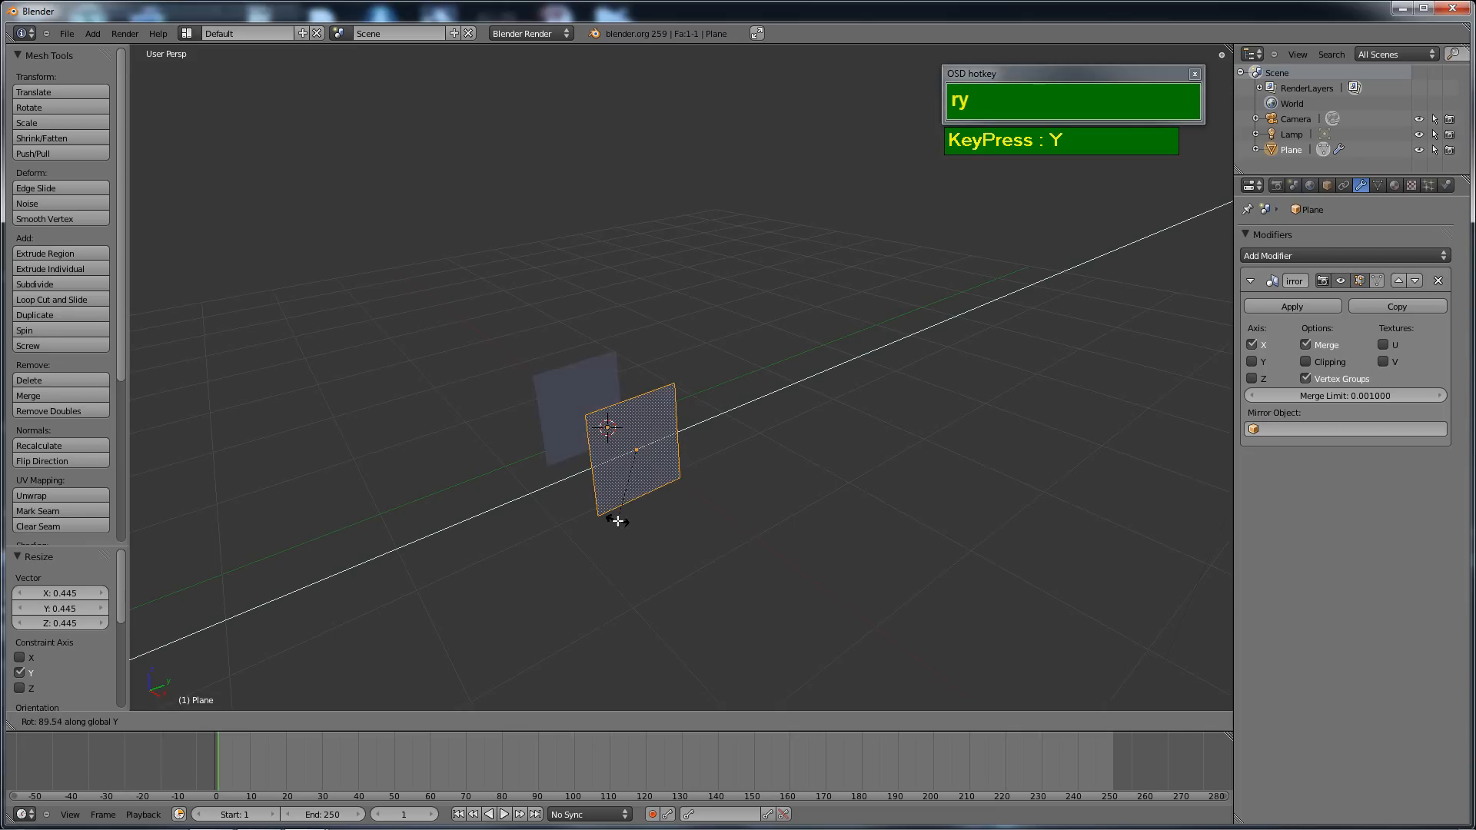
text(90)
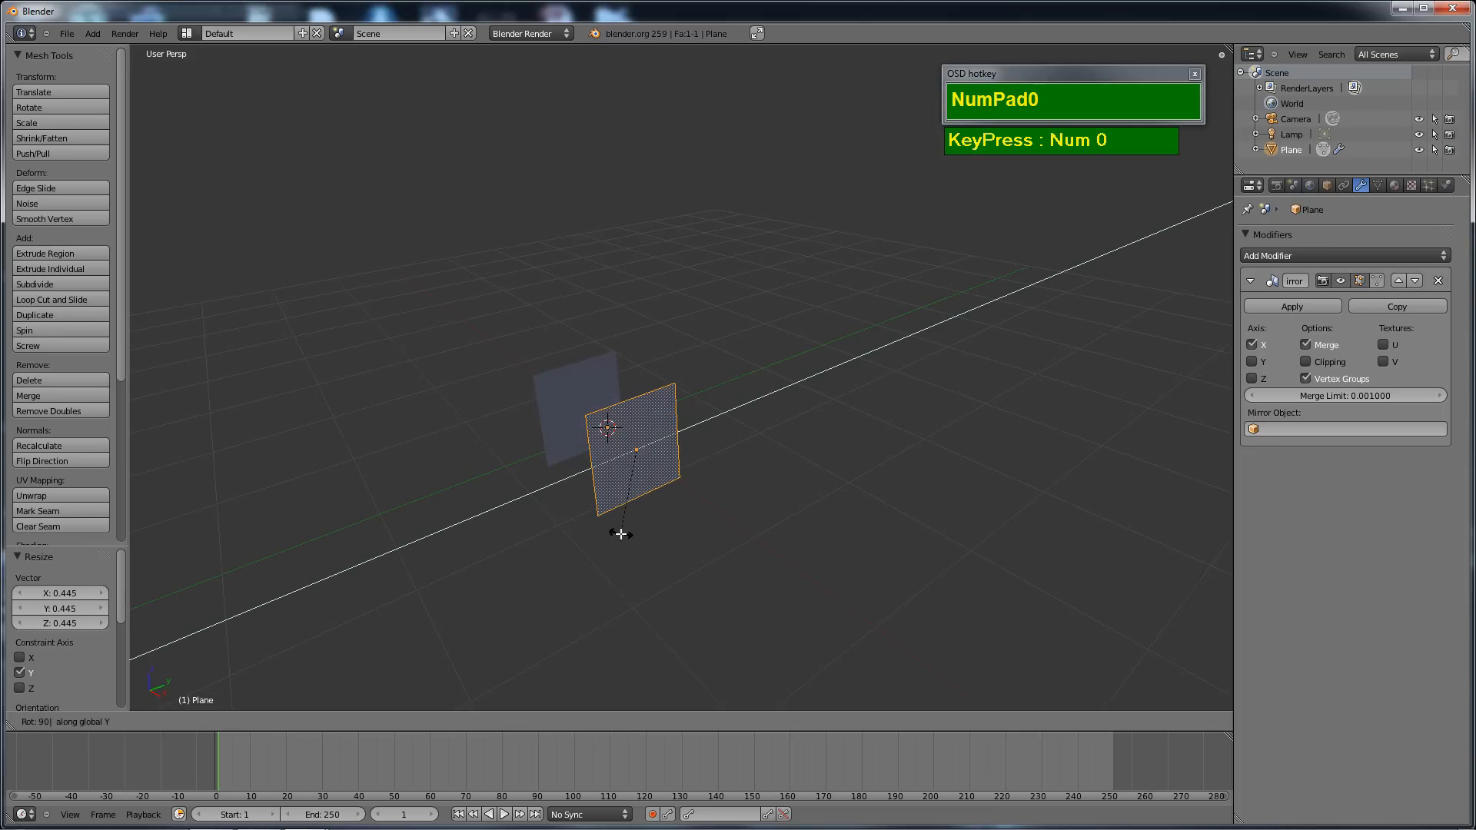
key(KP_Enter)
scroll(636, 500, down, 1)
scroll(779, 480, up, 1)
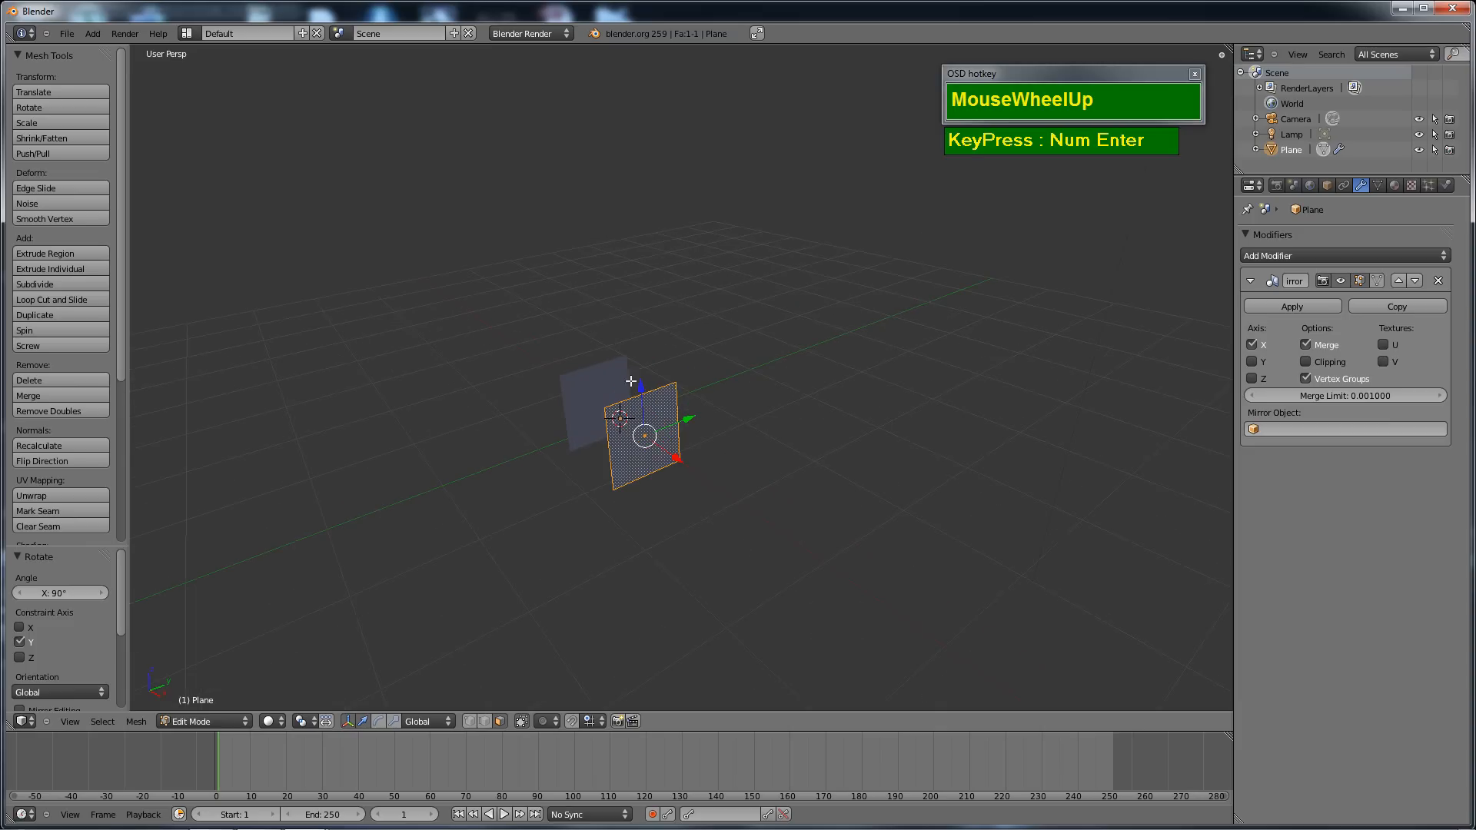
key(s)
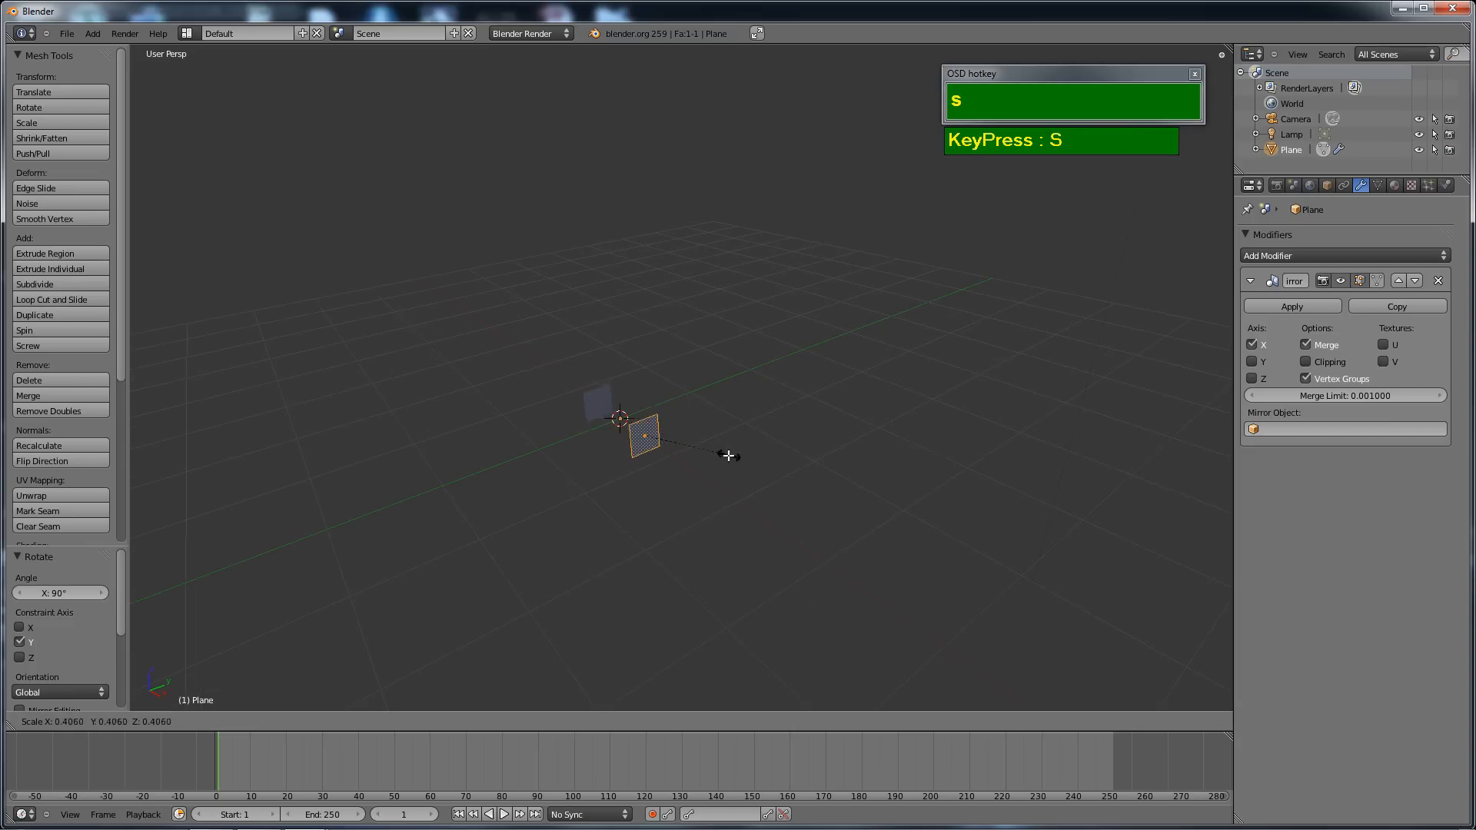
click(686, 466)
Extrude the small upright face about 2 units outward along the X axis.
shift+middle_drag(745, 484, 668, 492)
shift+scroll(738, 527, up, 1)
shift+scroll(659, 537, down, 1)
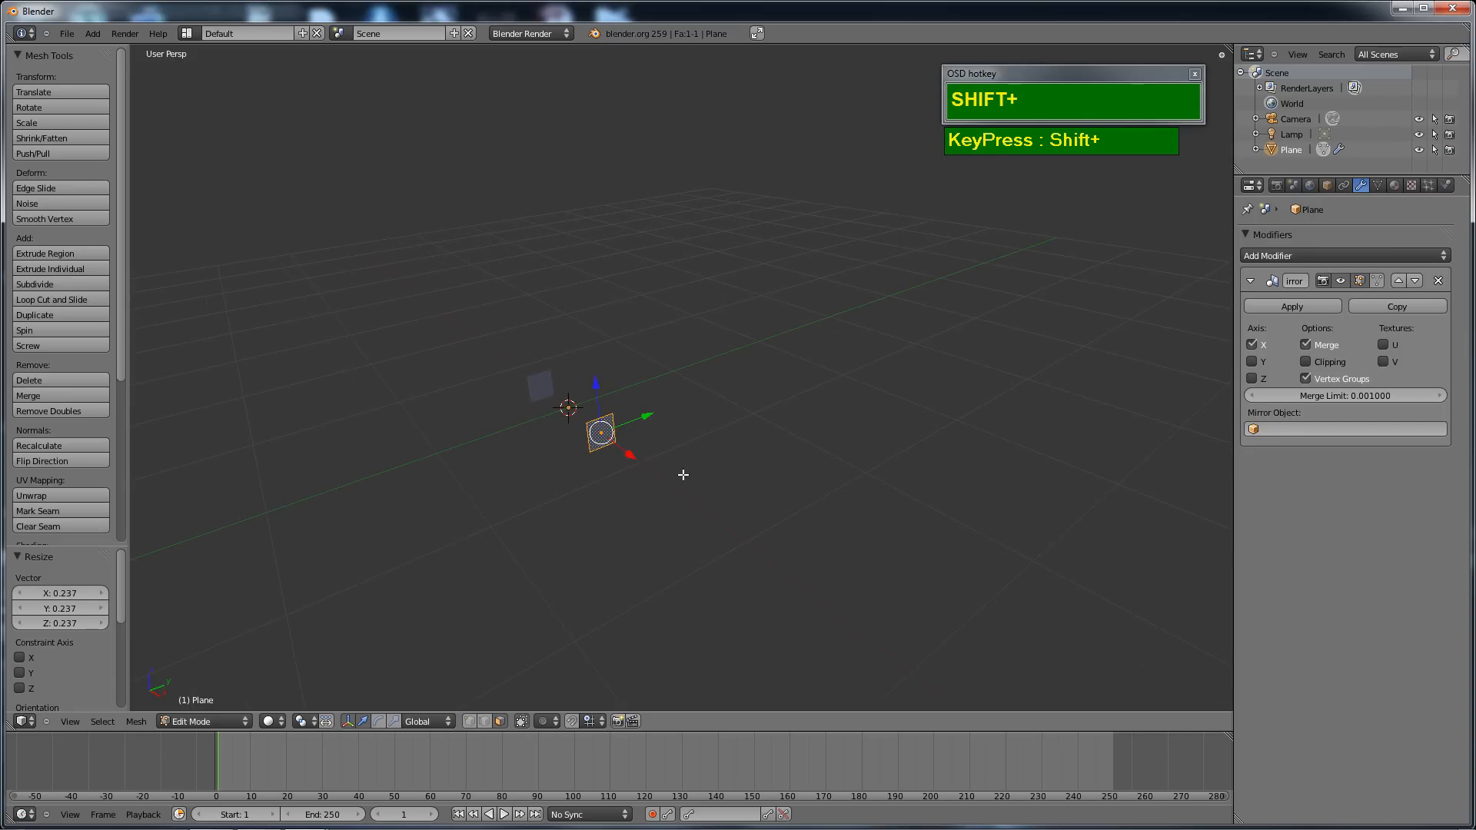
key(e)
click(899, 619)
Extrude the bar's outer end face about 0.22 units along the X axis to form a corner block.
scroll(840, 624, down, 1)
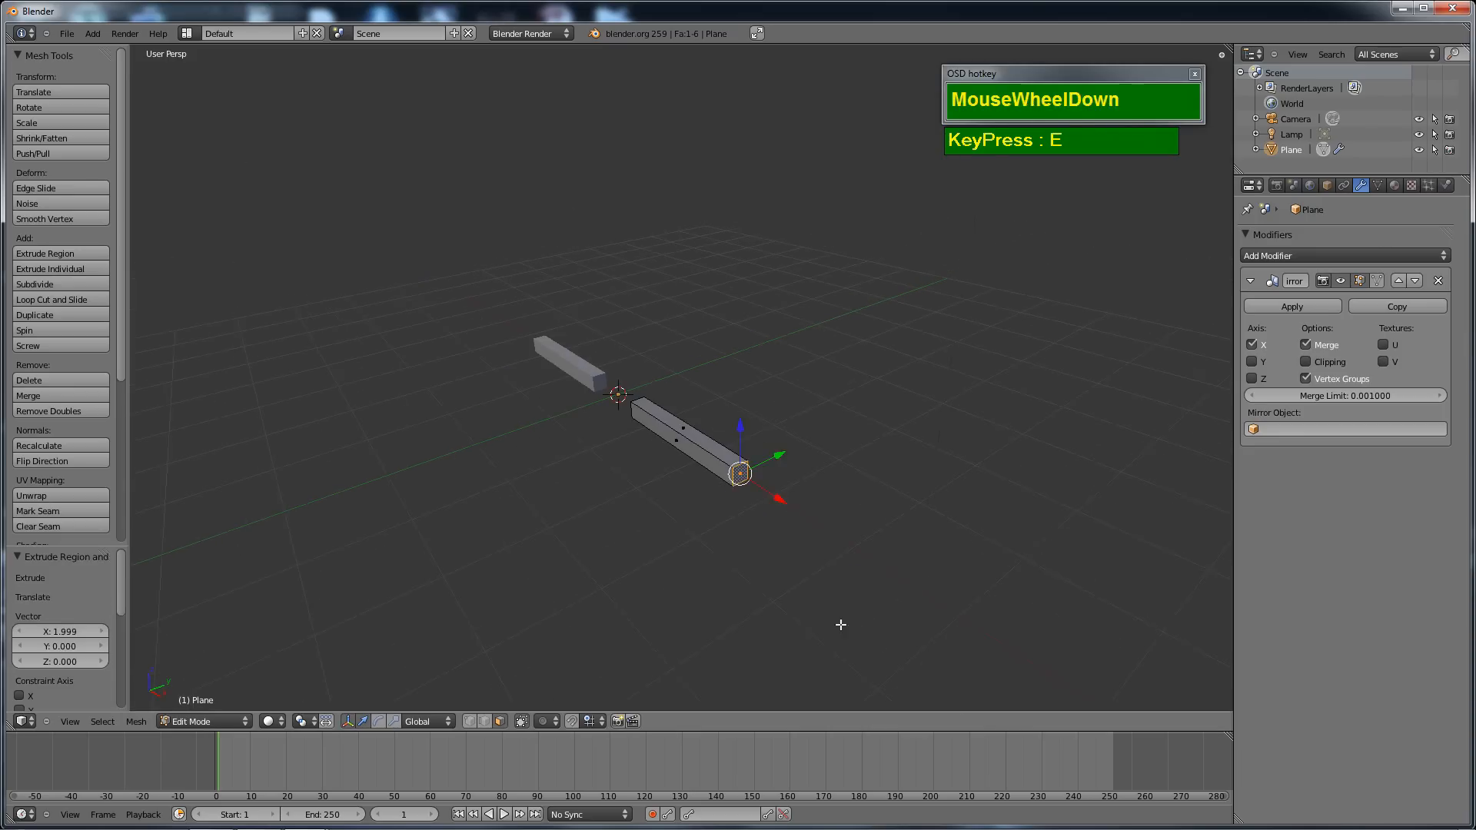
shift+middle_drag(840, 625, 813, 546)
key(e)
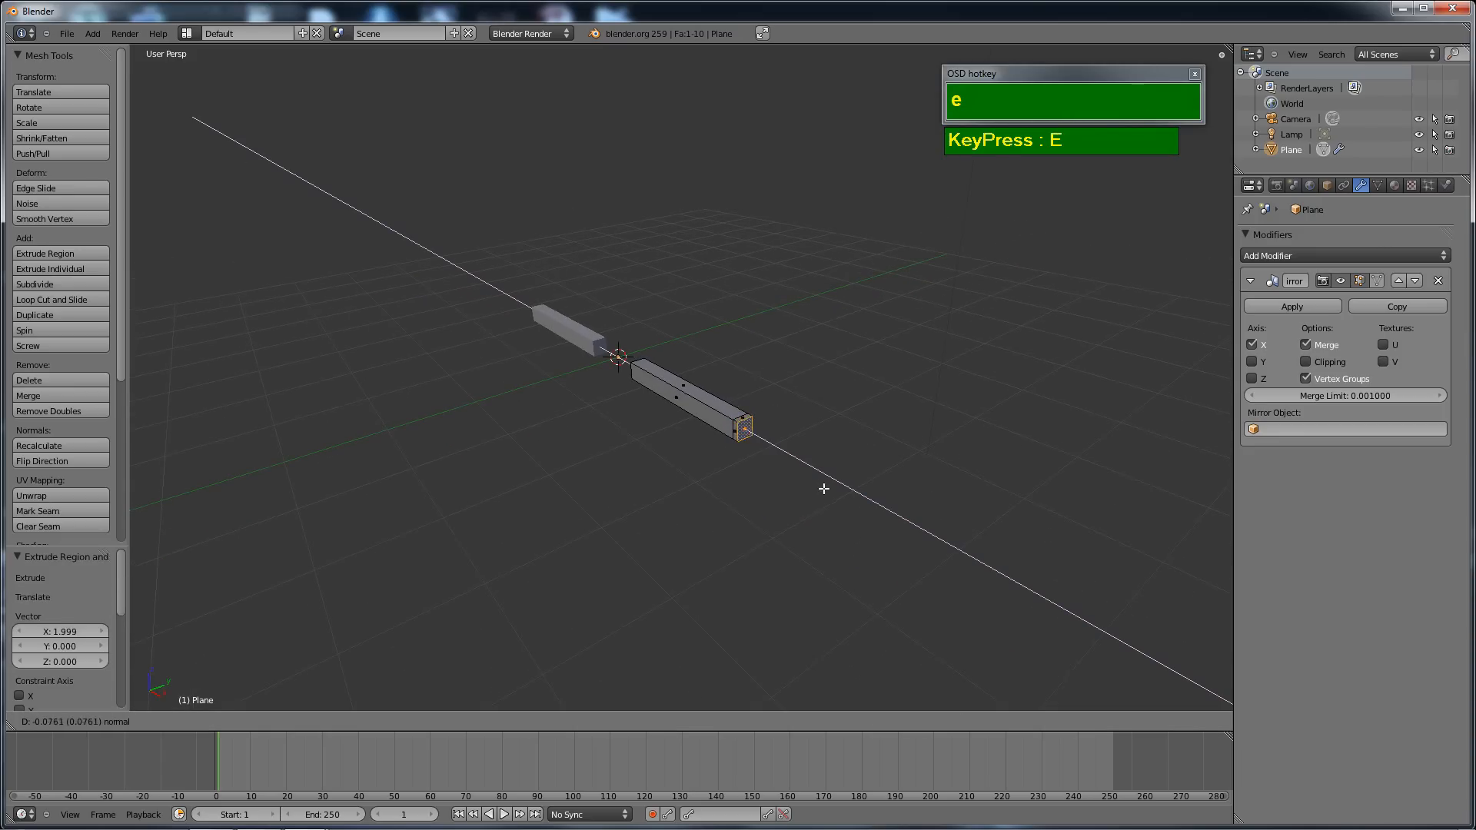
click(832, 496)
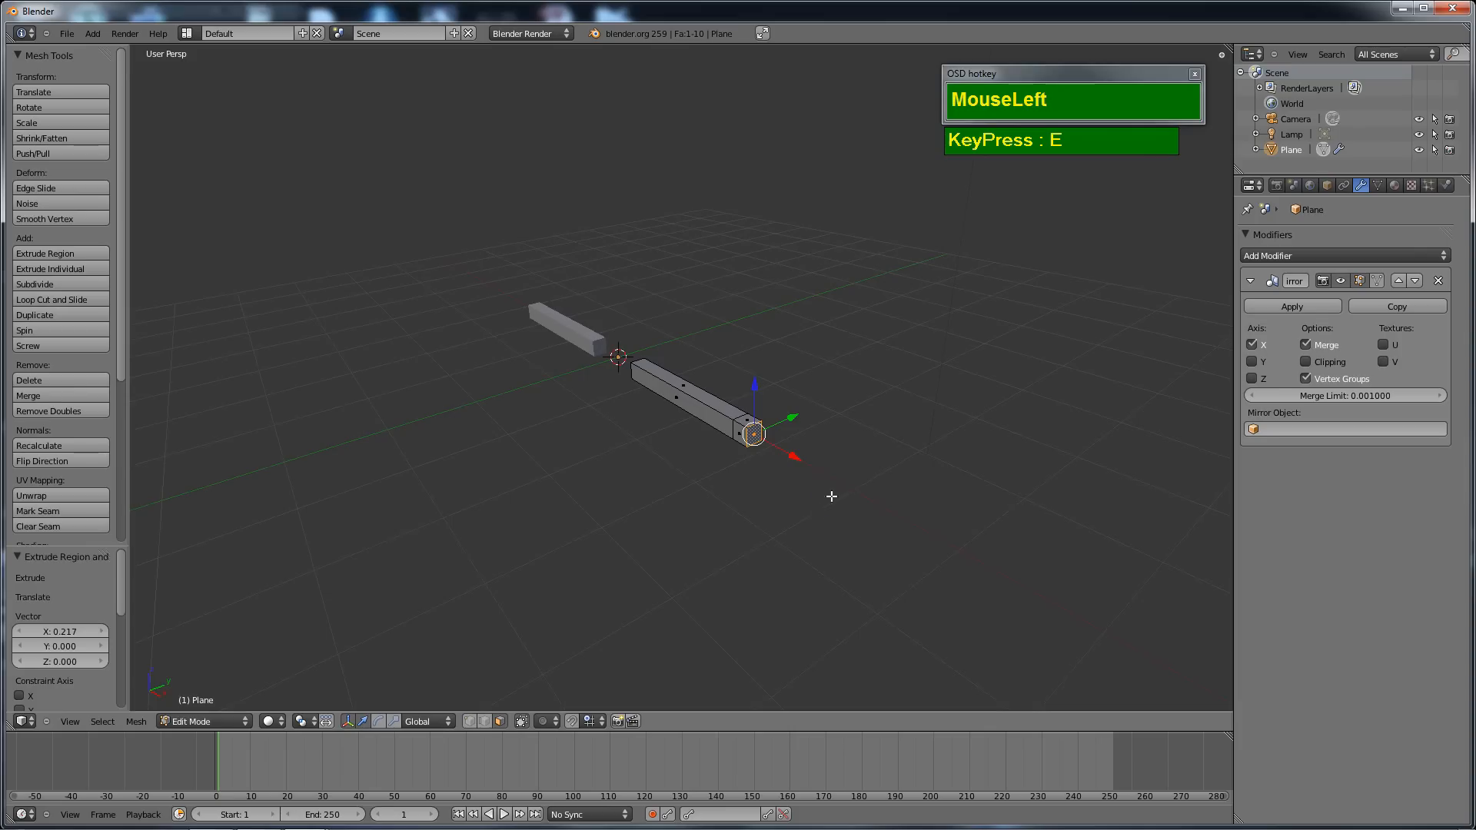
Extrude the corner block's side face into a long rail along negative Y, and add a corner segment about 0.29 units long at its end.
right_click(741, 433)
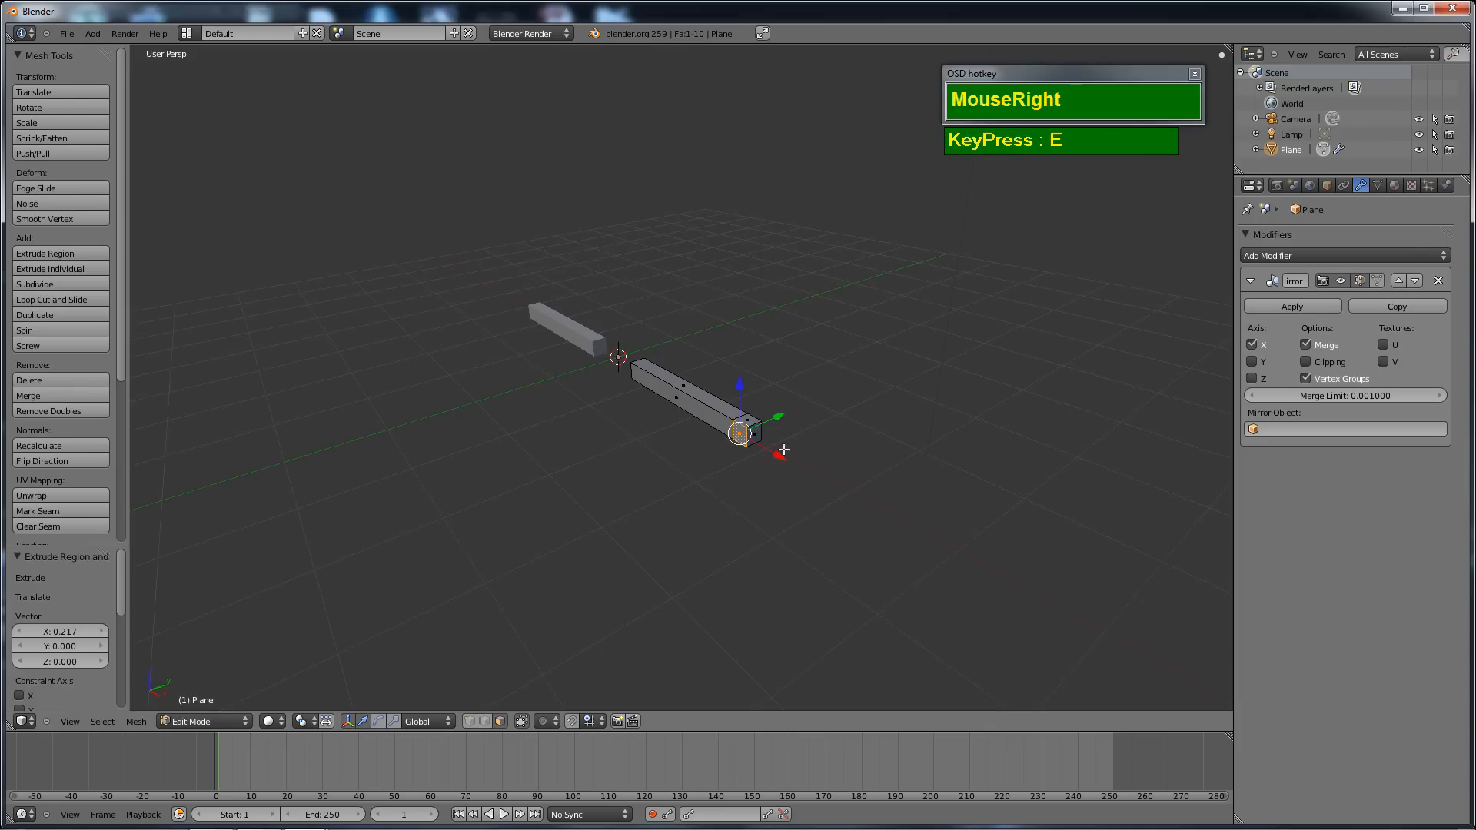
key(e)
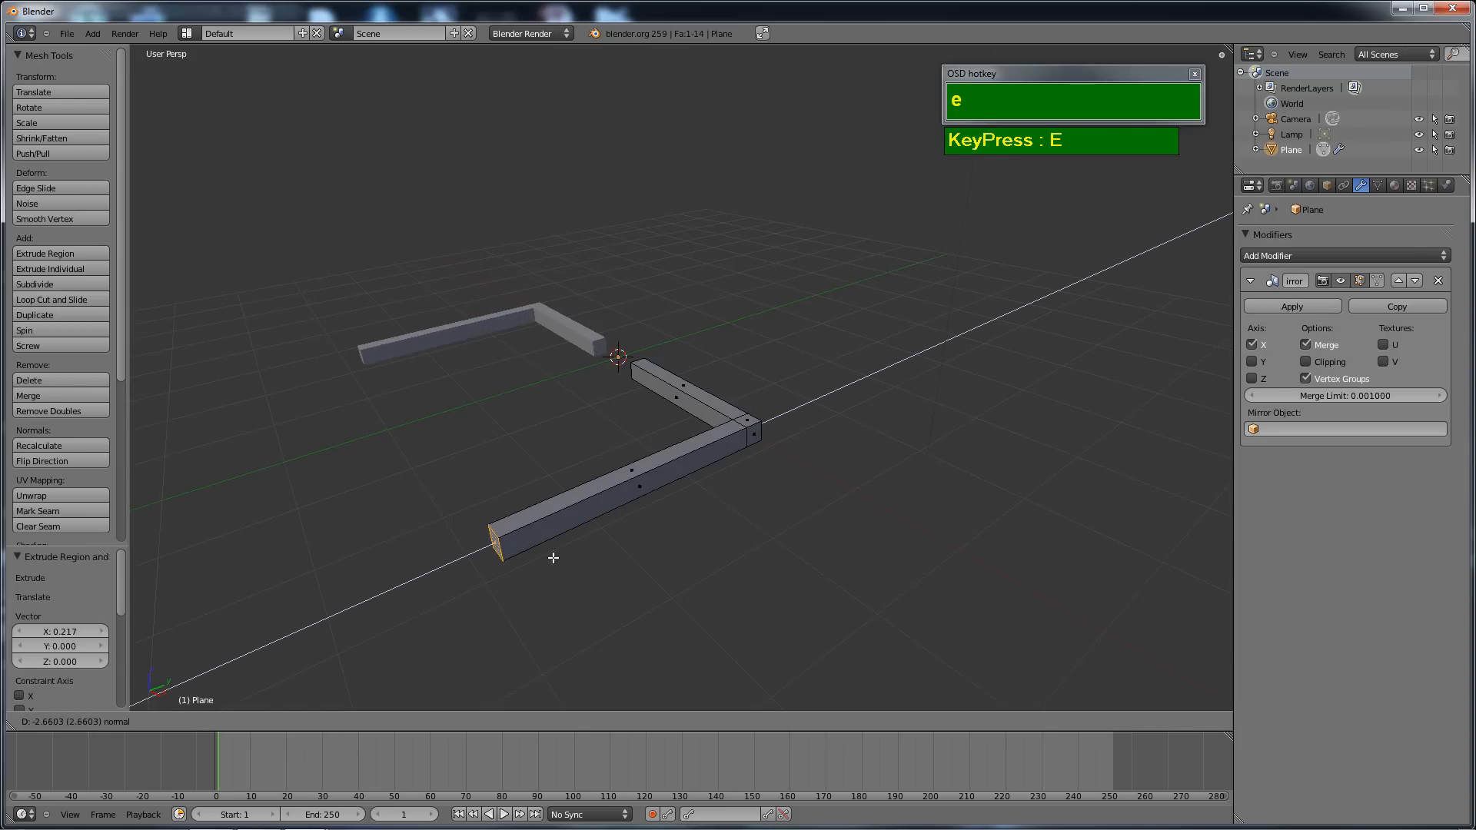
click(538, 561)
scroll(530, 564, down, 3)
key(e)
click(598, 504)
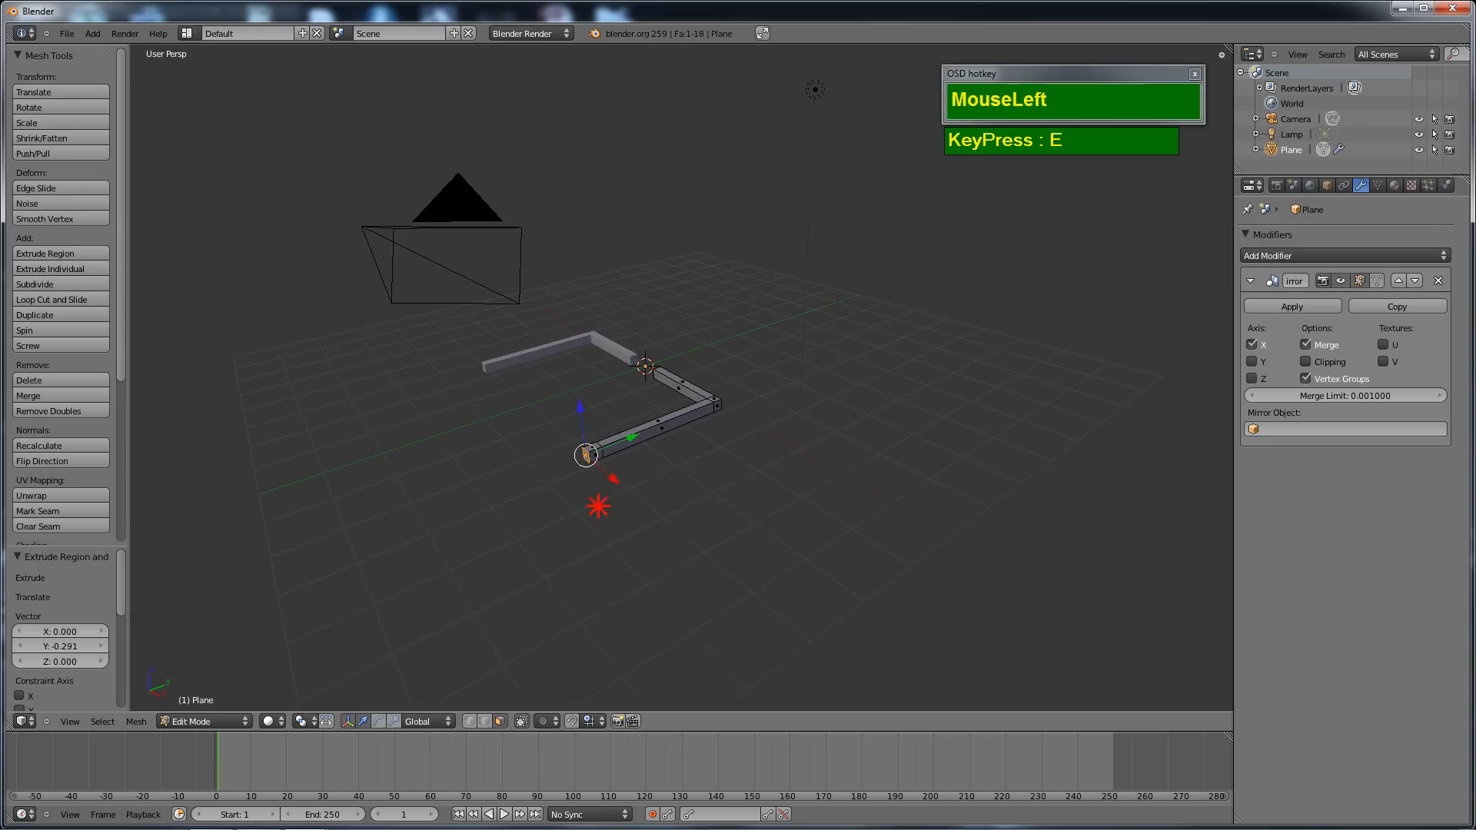
Extrude the top face of the rail's end block up about 2.03 units, and add a corner segment about 0.25 units high.
scroll(555, 514, up, 3)
right_click(475, 538)
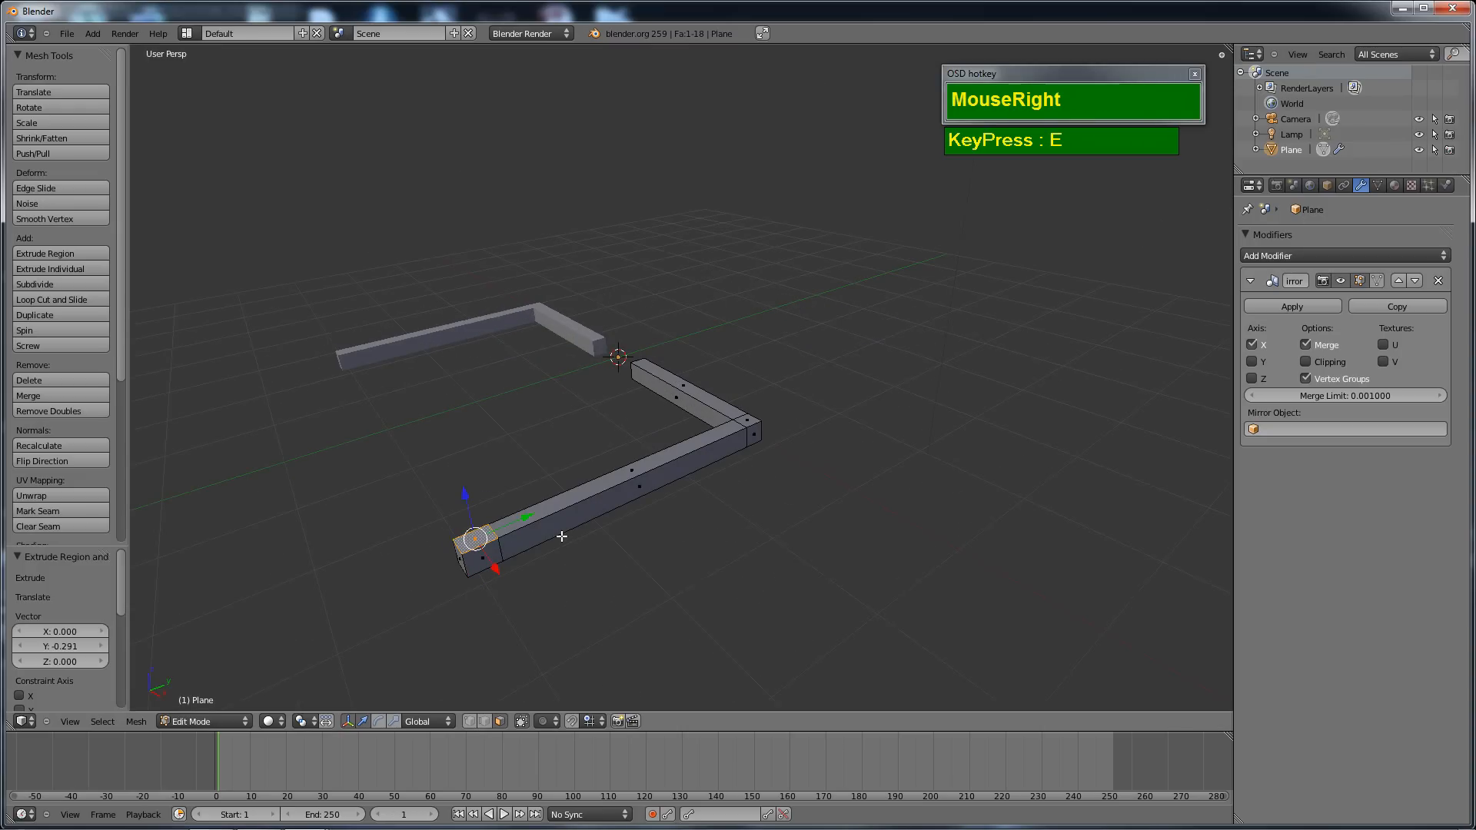
key(e)
click(521, 283)
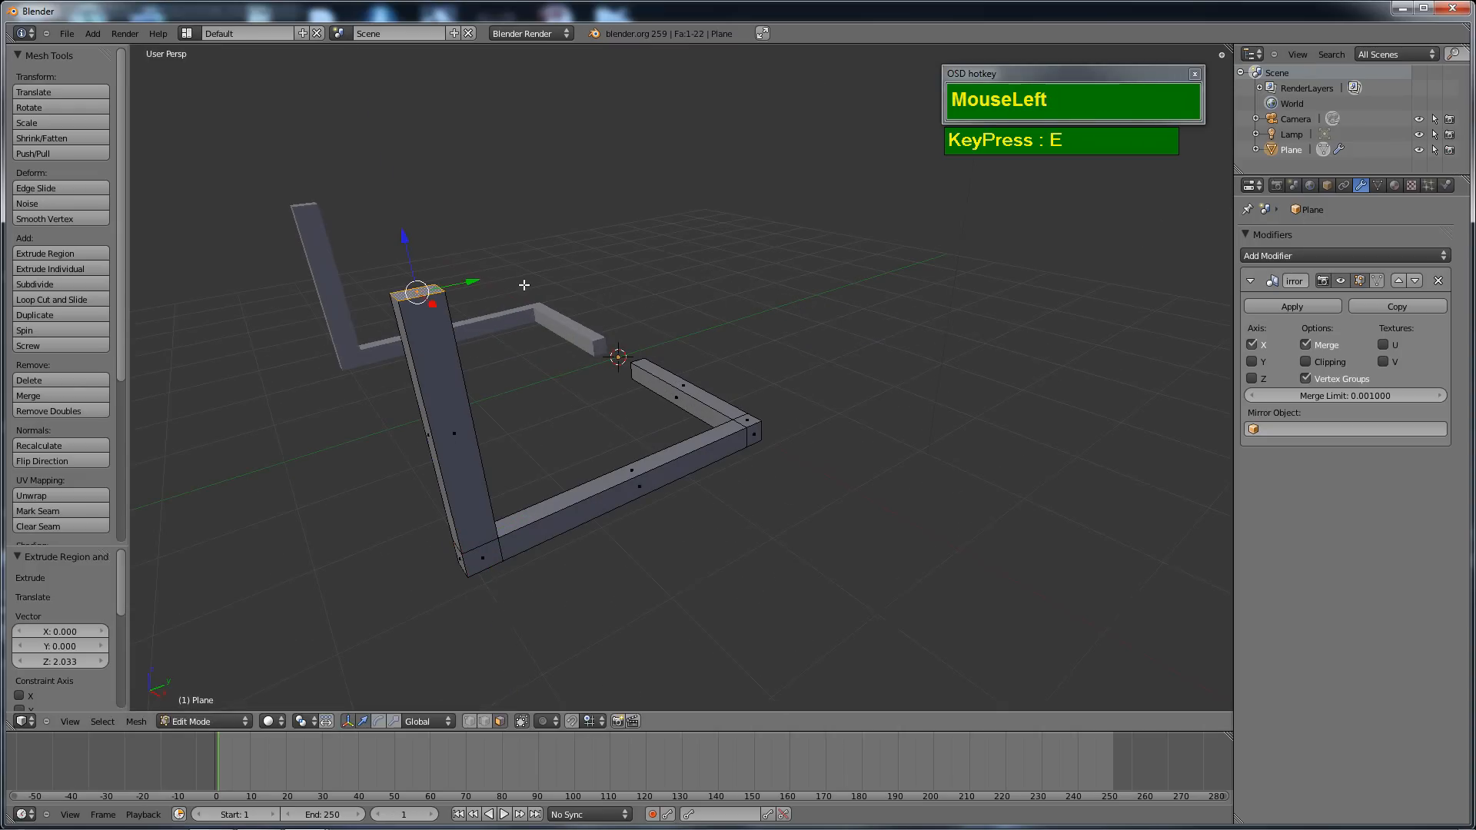
key(e)
click(520, 244)
Extrude the upright's upper block about 2.78 units along Y as the seat rail, and add a corner segment about 0.19 units long.
middle_drag(520, 244, 567, 316)
scroll(568, 317, up, 2)
middle_drag(679, 318, 815, 255)
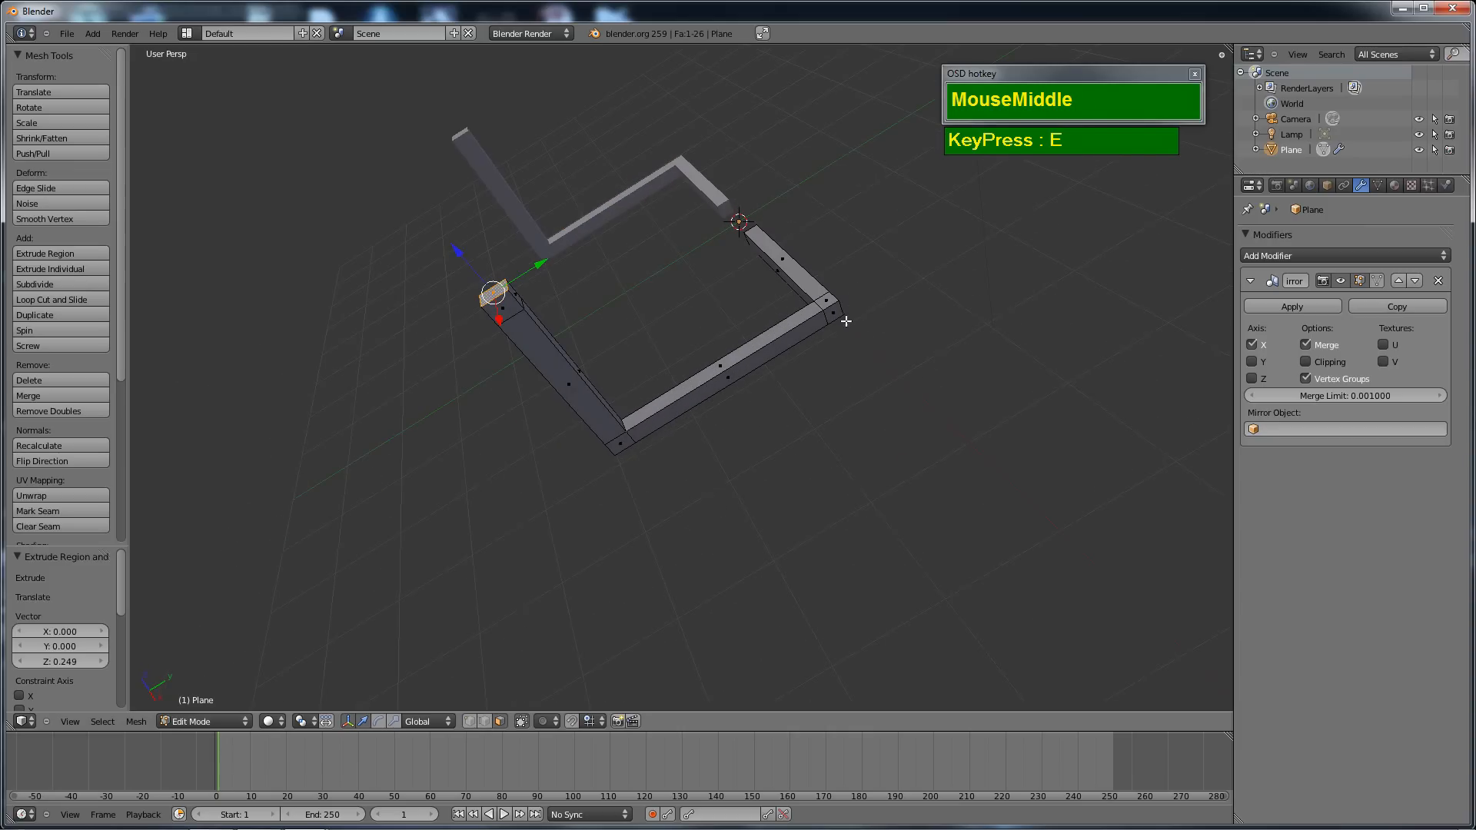
shift+middle_drag(846, 321, 696, 559)
shift+middle_drag(696, 560, 672, 501)
middle_drag(672, 501, 635, 504)
right_click(595, 436)
right_click(592, 435)
right_click(588, 437)
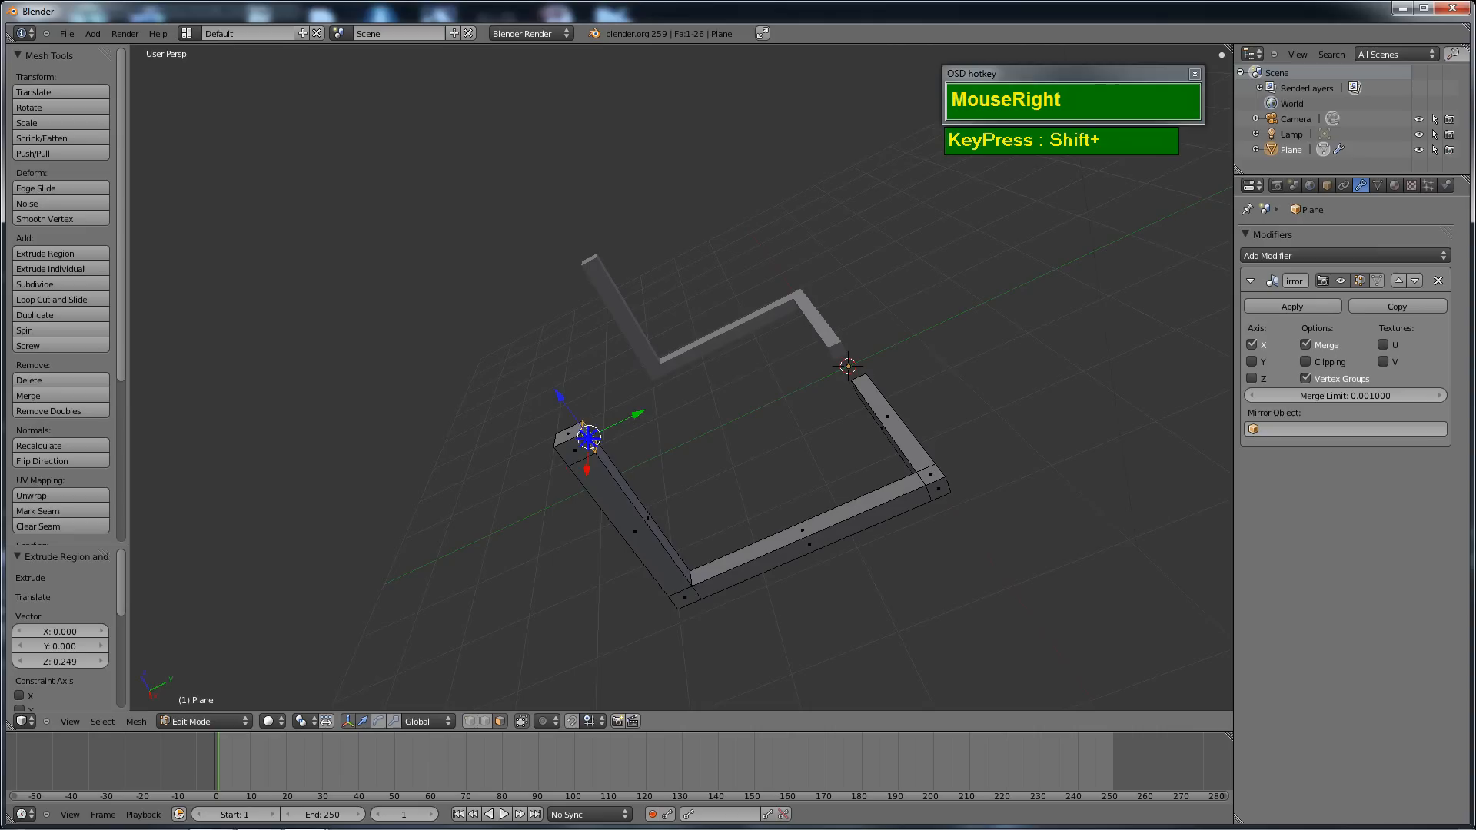
key(e)
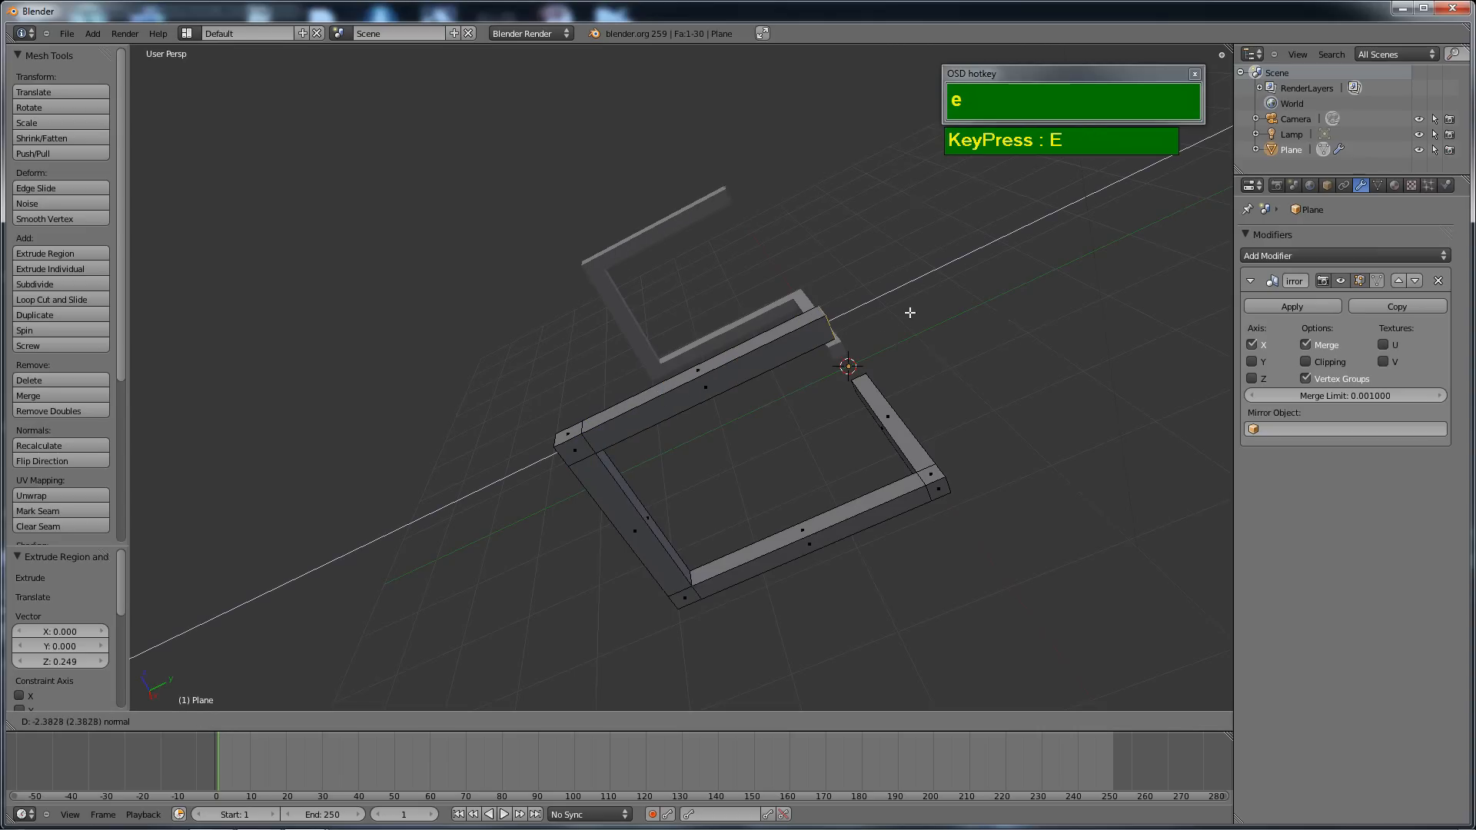
click(951, 292)
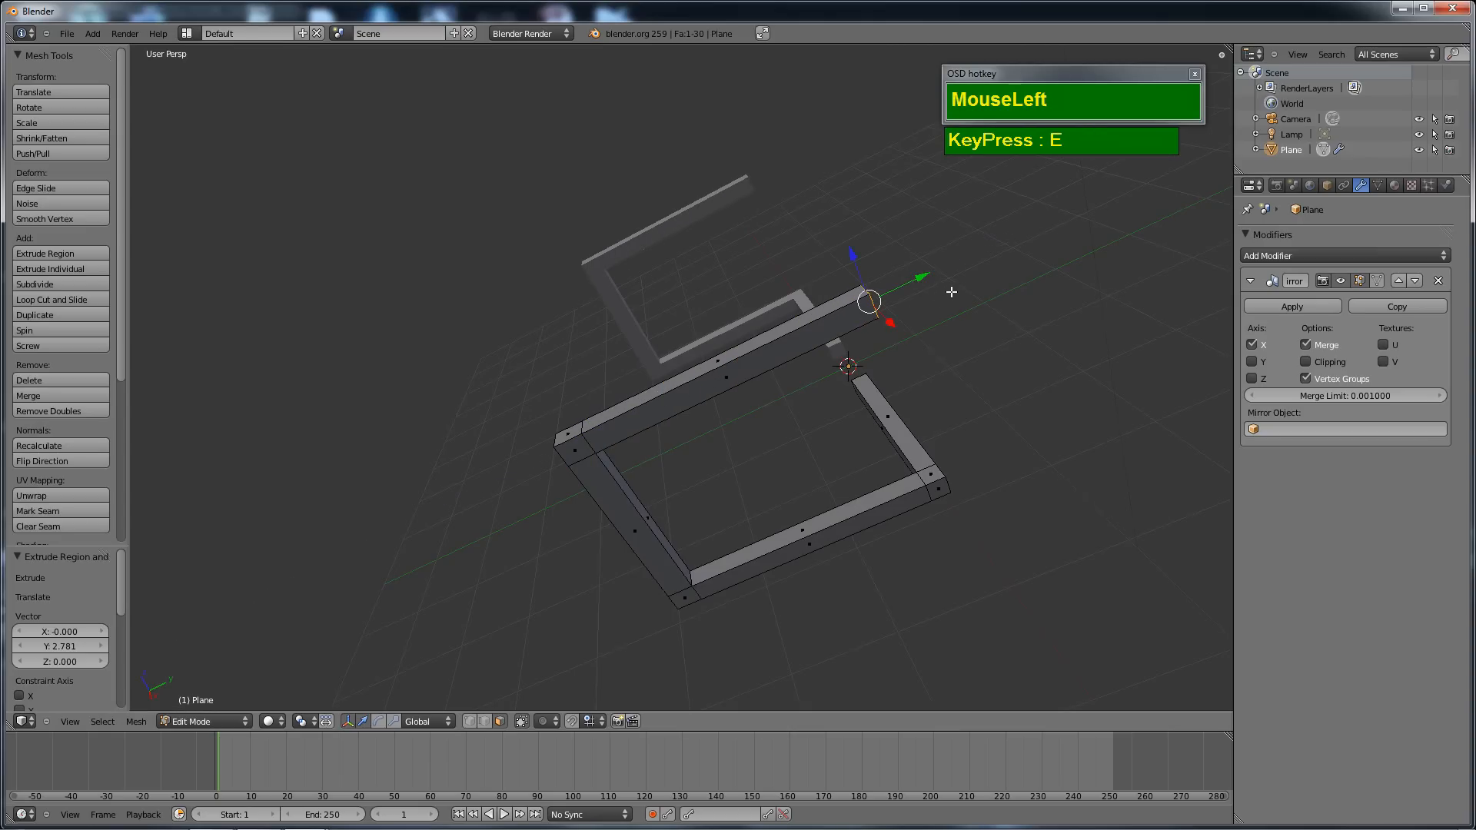
key(e)
click(932, 289)
Extrude the top face of the seat rail's end block up about 2.14 units for the backrest, plus a corner segment about 0.22 units high.
scroll(922, 342, down, 3)
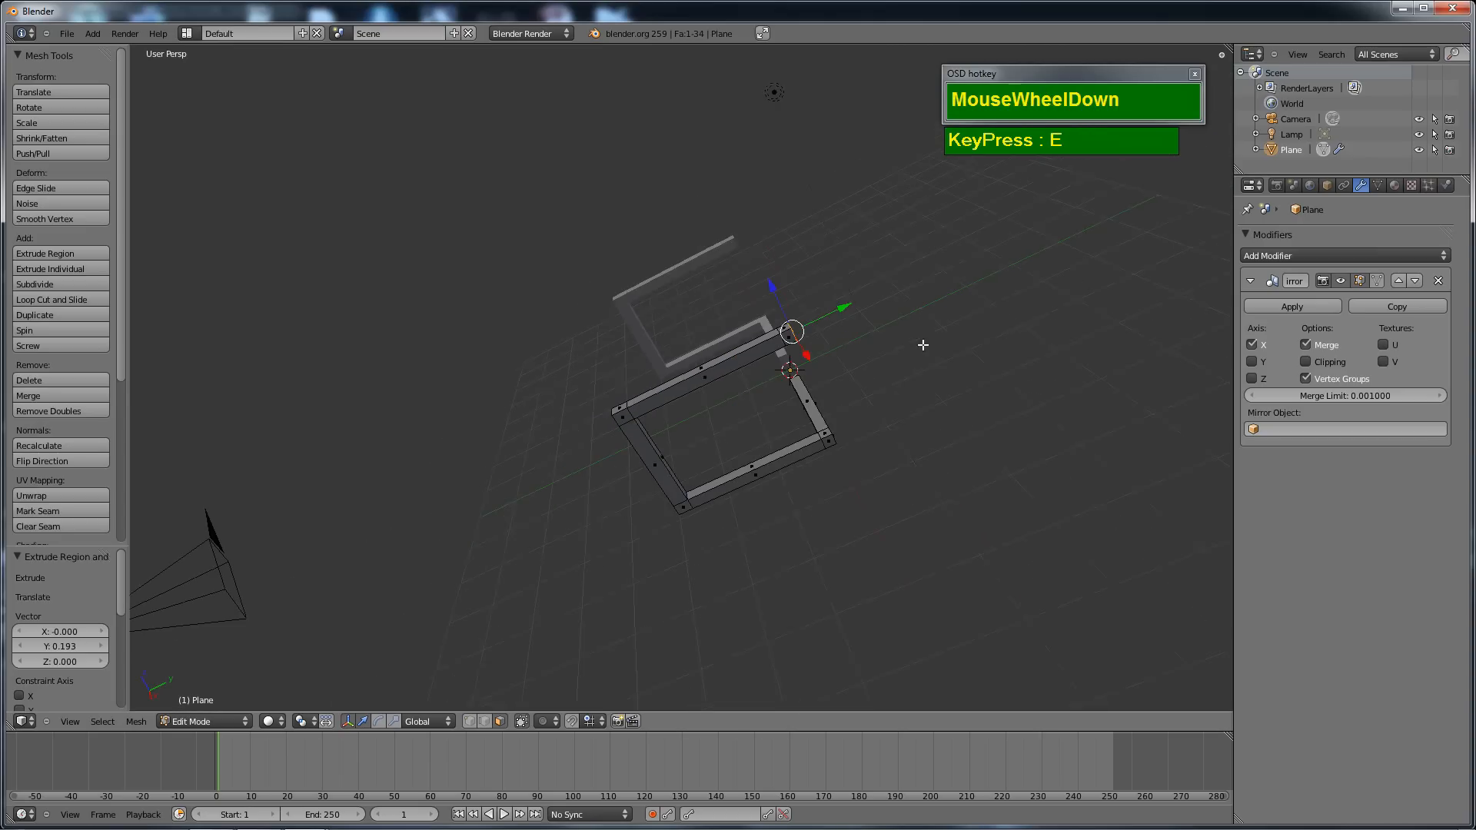
middle_drag(922, 343, 846, 389)
scroll(932, 392, up, 5)
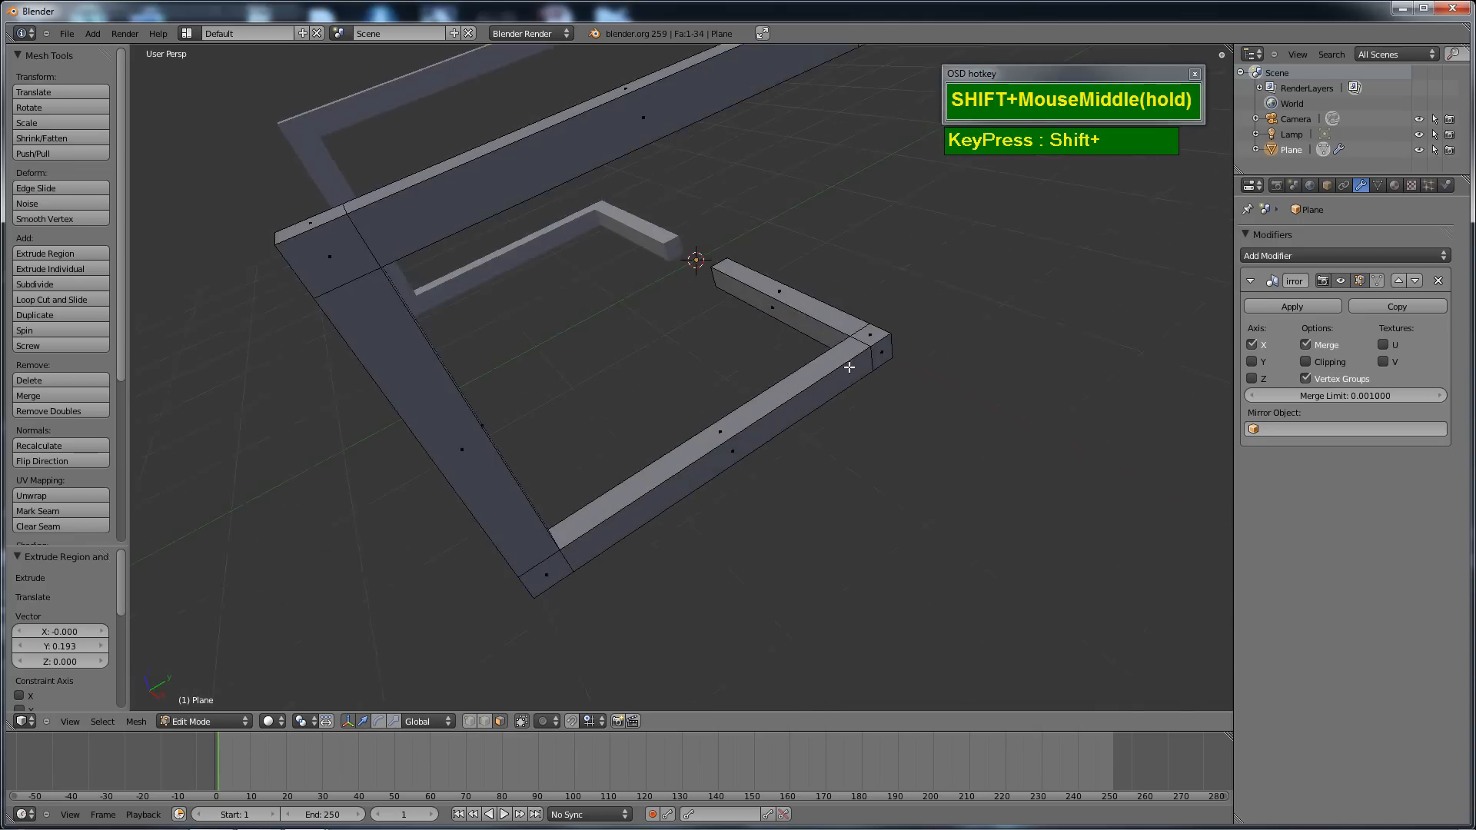
scroll(847, 389, down, 4)
scroll(846, 464, up, 4)
mouse_move(846, 464)
shift+middle_down()
mouse_move(780, 462)
mouse_move(828, 349)
mouse_move(1008, 340)
mouse_move(844, 448)
shift+middle_up()
right_click(792, 372)
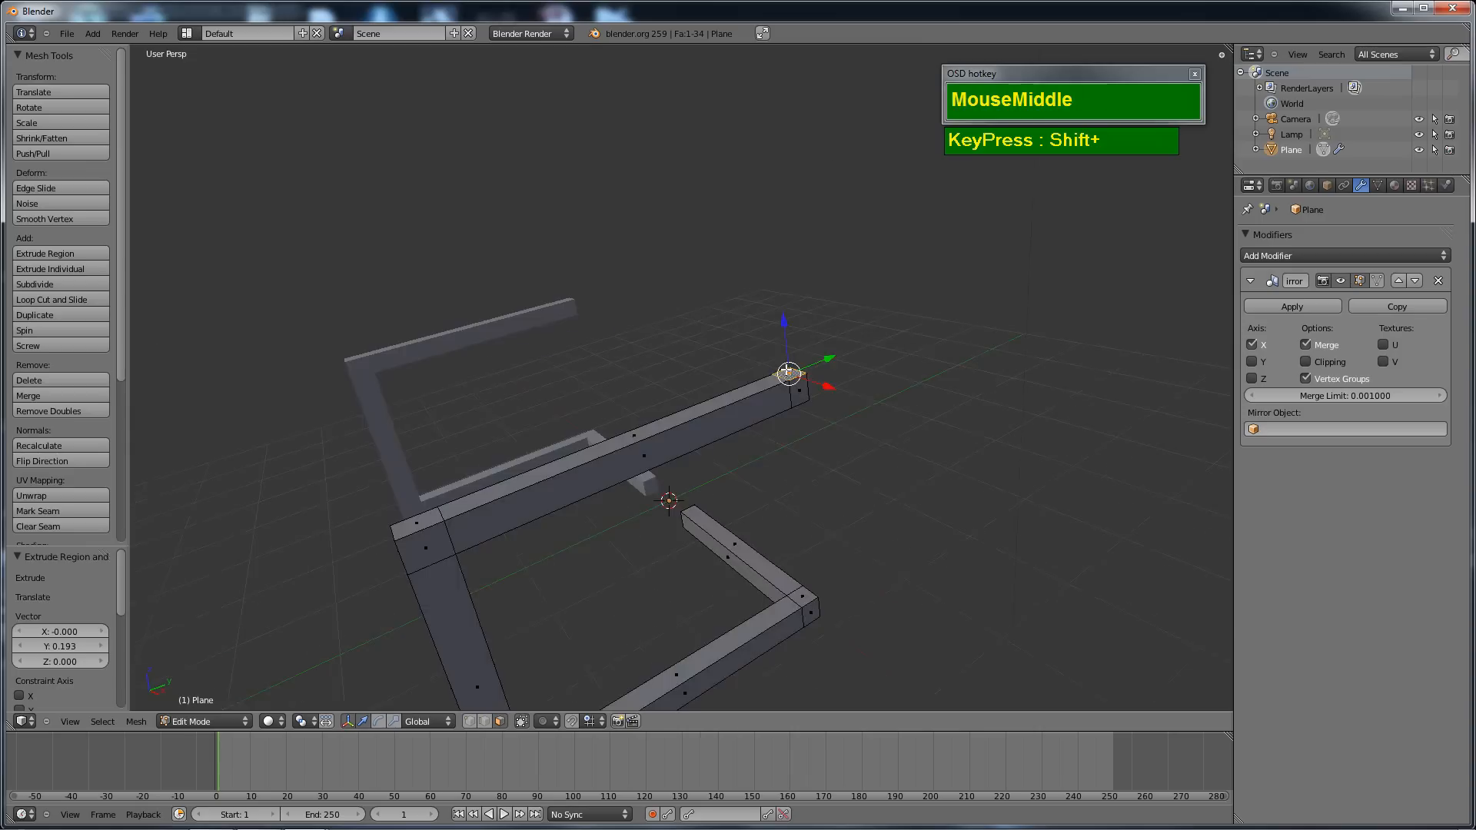
scroll(788, 372, down, 3)
shift+middle_drag(787, 372, 787, 411)
key(e)
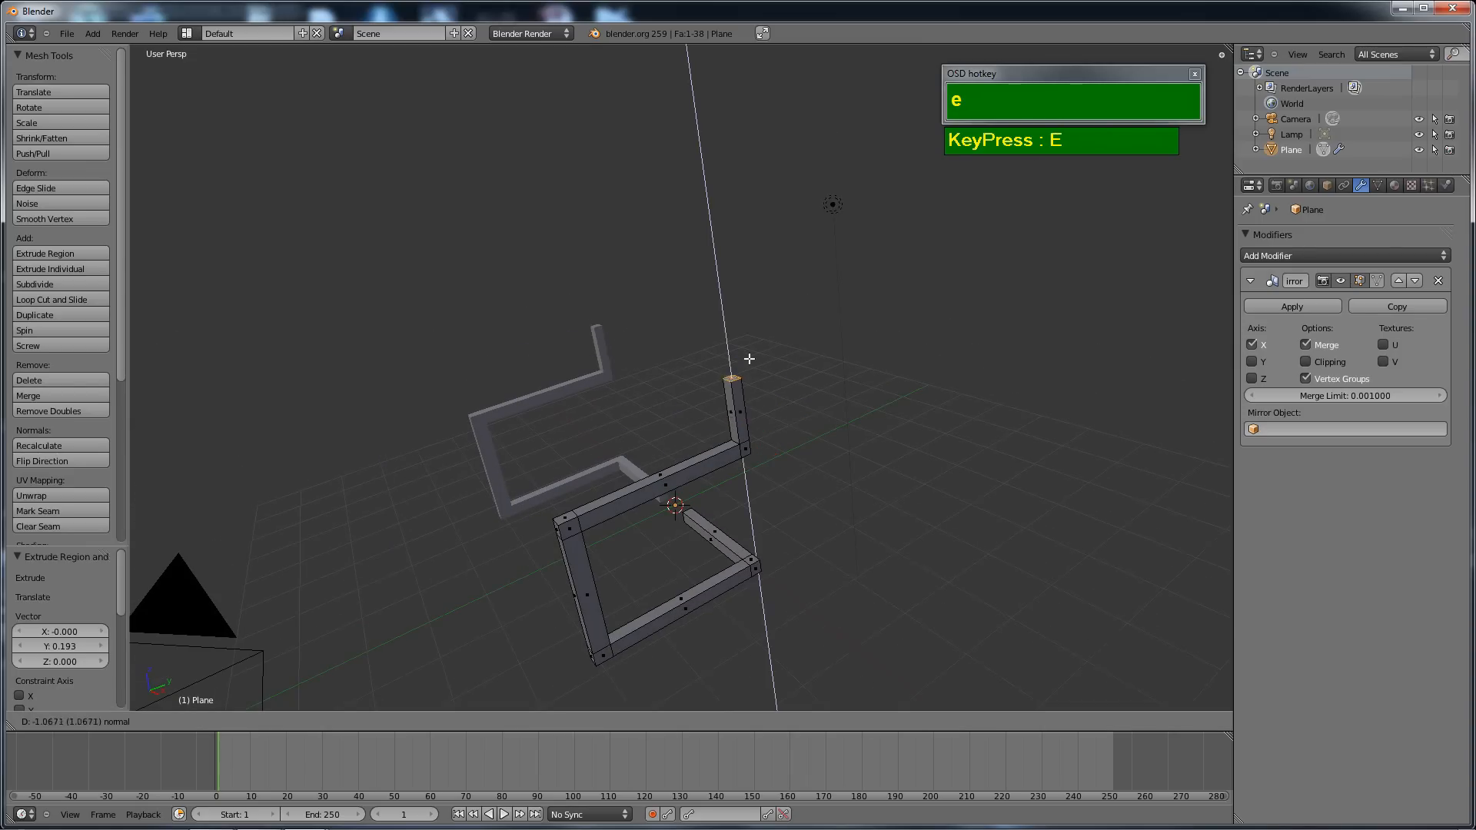
click(752, 292)
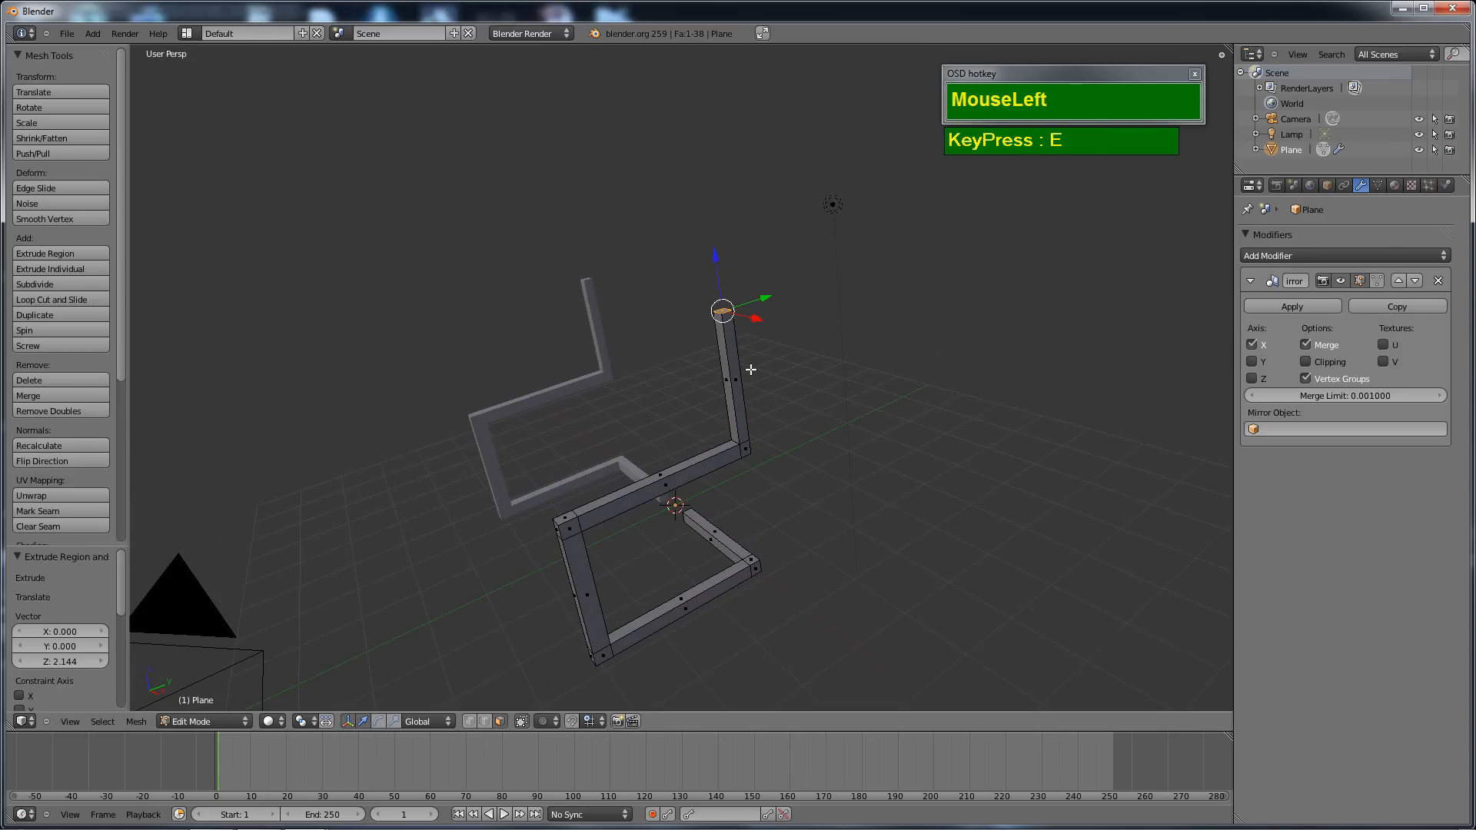
key(e)
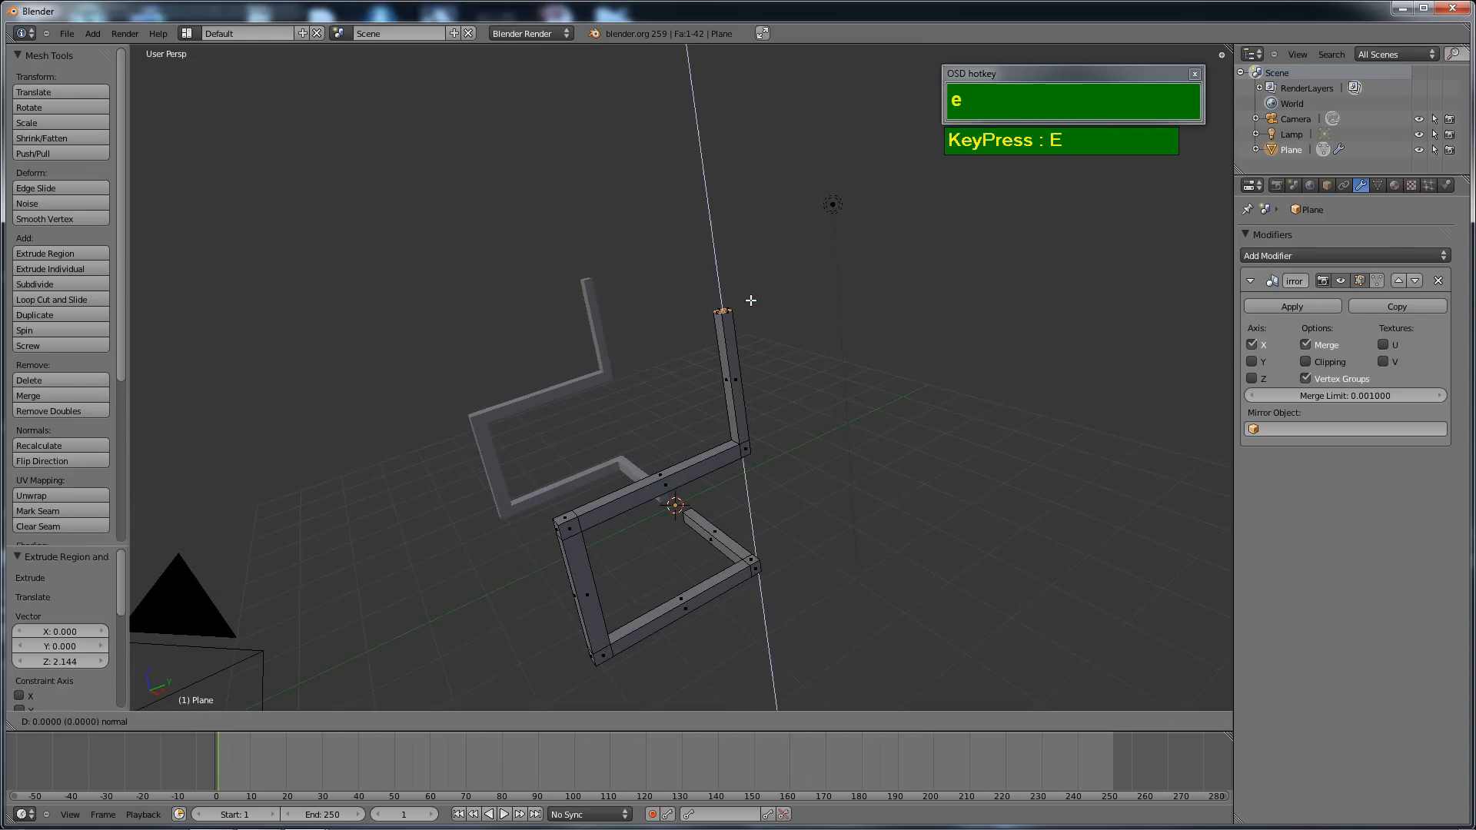
click(750, 286)
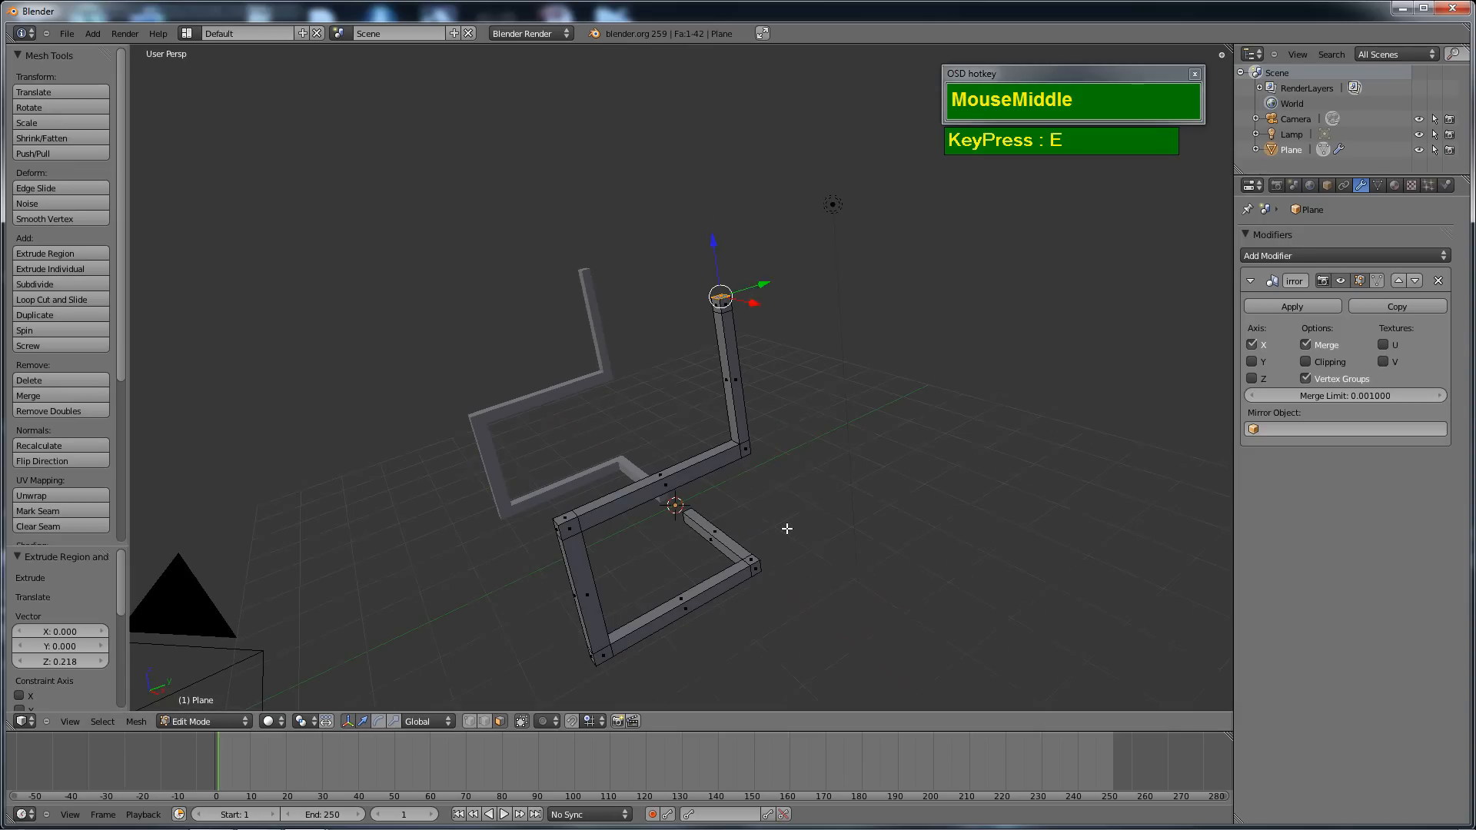
Extrude the inner face of the backrest's top block about 2.55 units along negative X to meet its mirrored half.
middle_drag(784, 527, 1034, 464)
scroll(751, 448, up, 4)
middle_drag(751, 448, 774, 399)
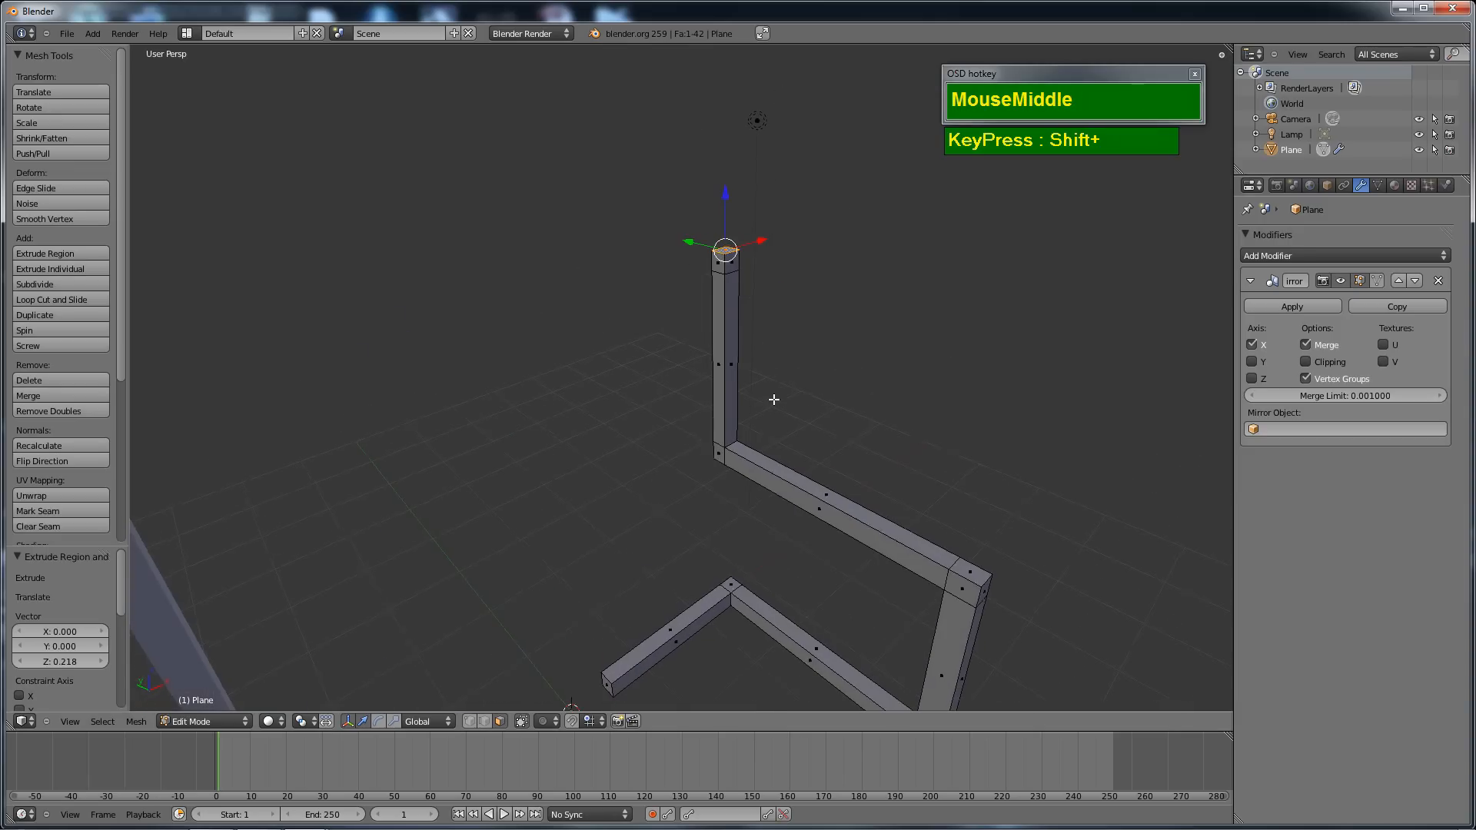
right_click(717, 268)
scroll(690, 298, down, 2)
middle_drag(691, 297, 591, 350)
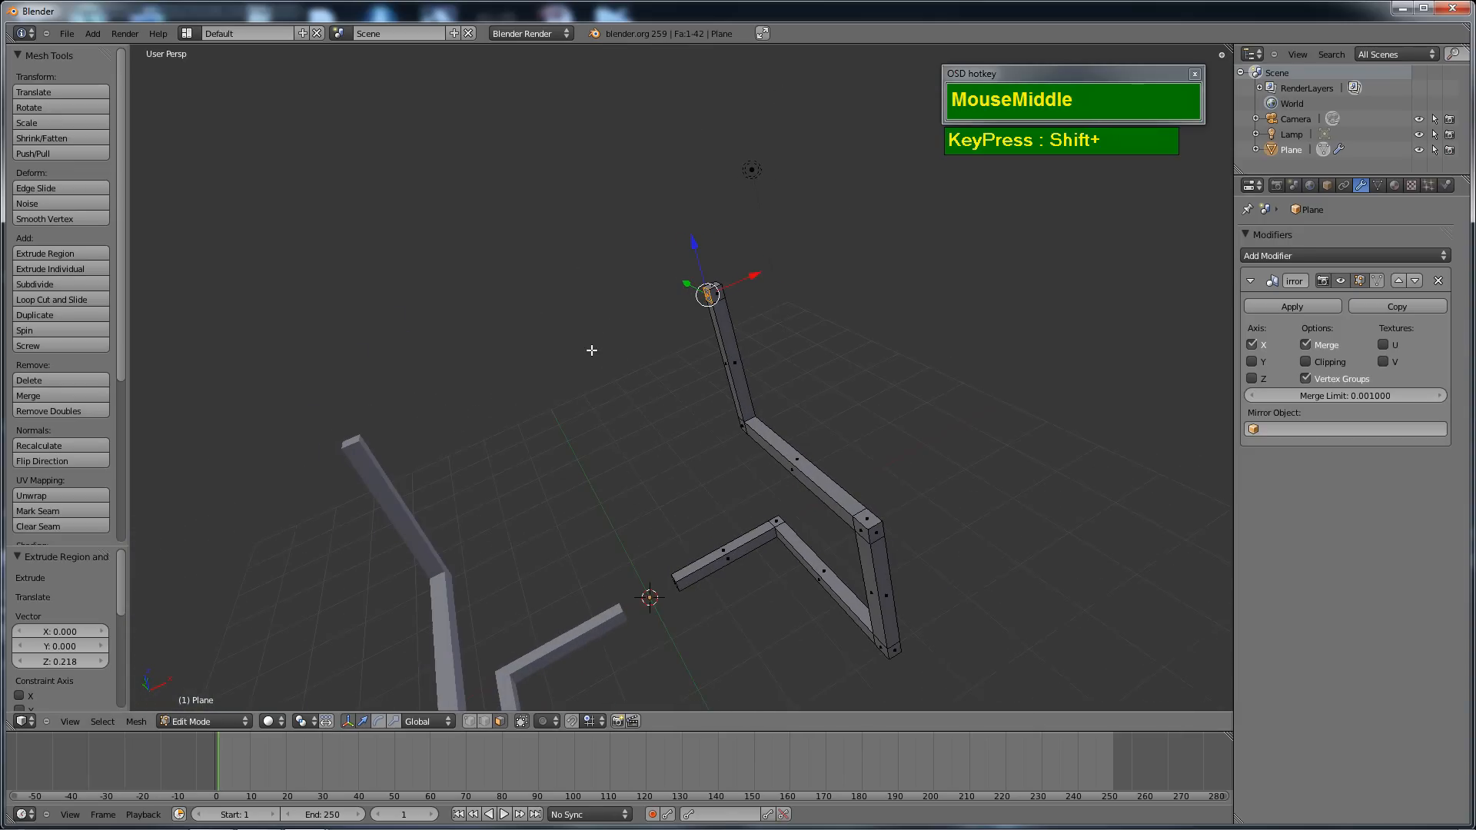
shift+middle_drag(709, 322, 722, 339)
key(e)
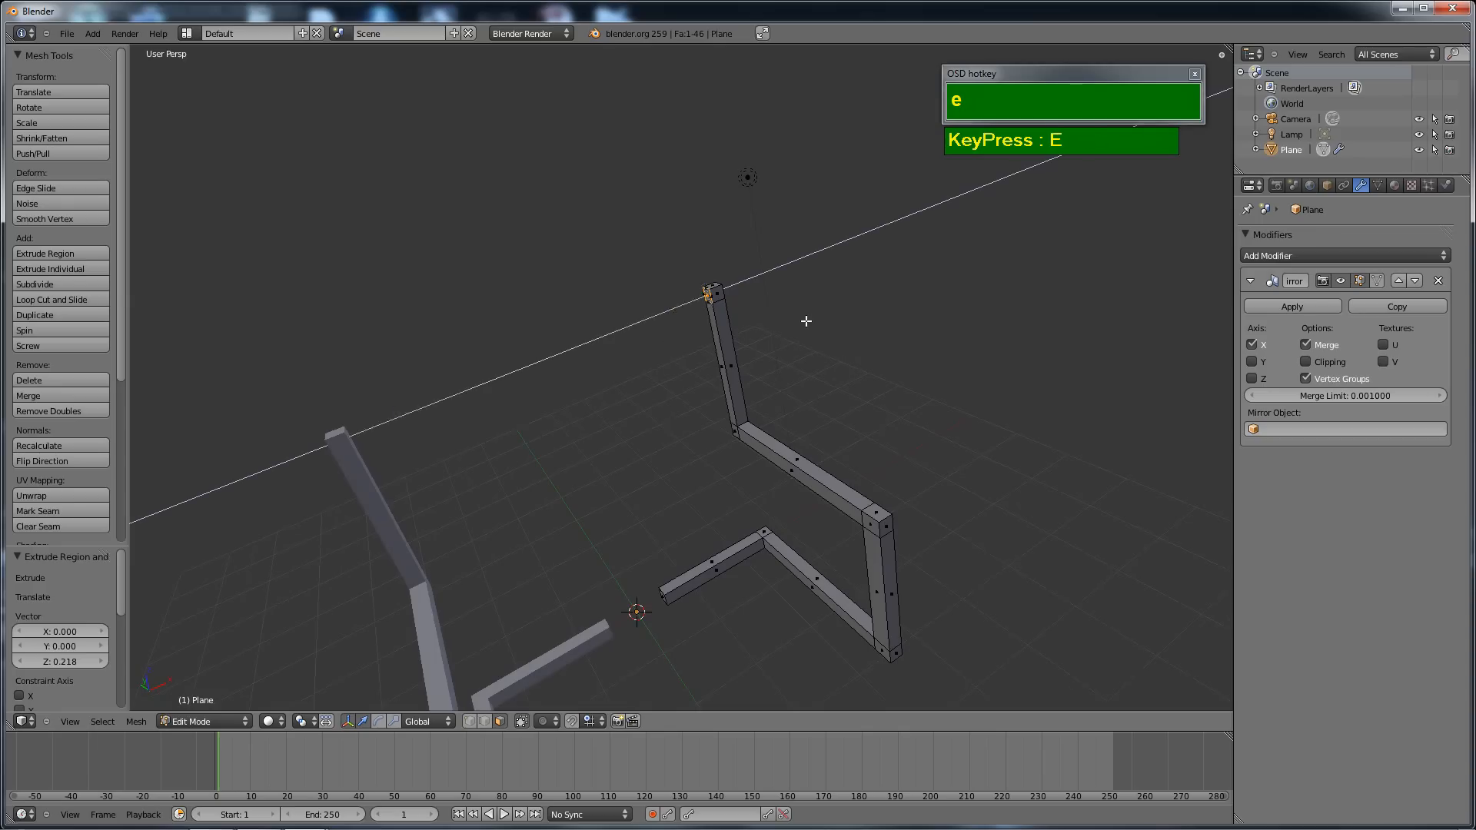
click(638, 373)
Move the inner end face of the bottom crossbar about -0.54 units along X to close the gap at the mirror centre.
middle_drag(633, 376, 517, 458)
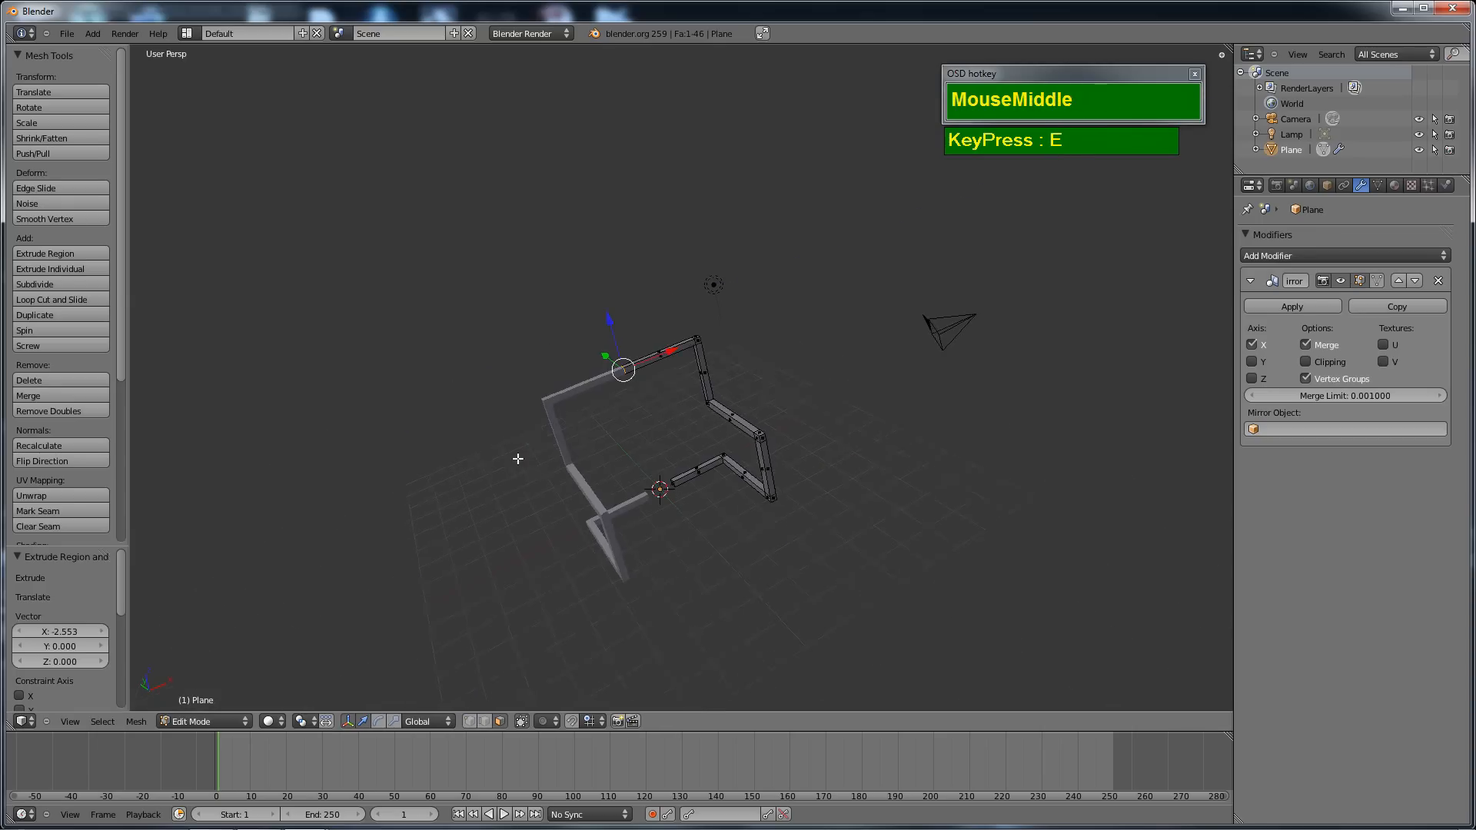
scroll(642, 481, up, 3)
shift+middle_drag(643, 481, 647, 431)
scroll(617, 345, up, 6)
shift+middle_drag(667, 373, 703, 455)
right_click(675, 422)
shift+right_click(694, 435)
drag(717, 415, 644, 449)
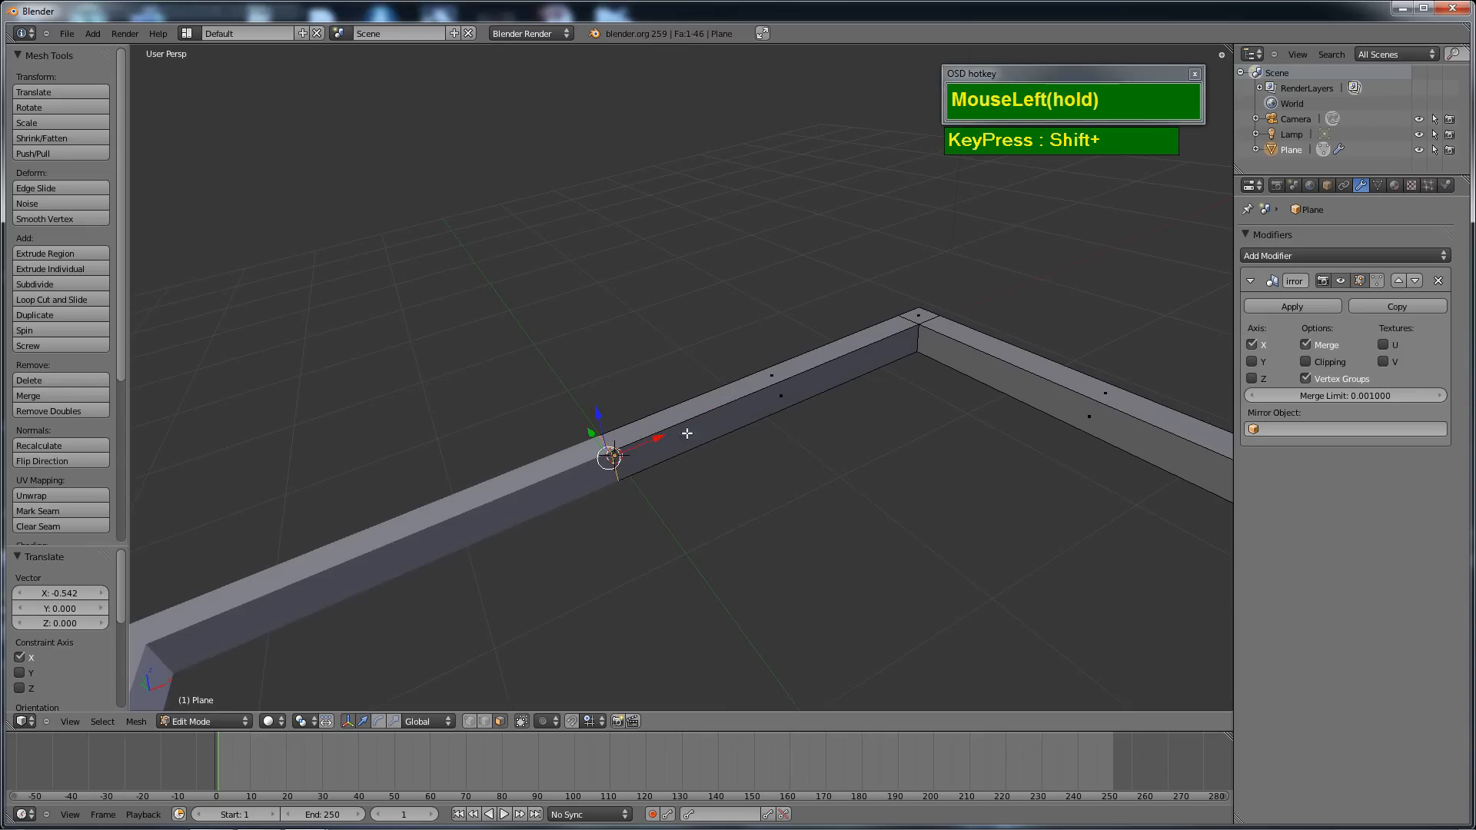
Examine the mirrored chair frame's overall shape and proportions from several angles.
scroll(687, 434, down, 4)
middle_drag(687, 434, 712, 488)
scroll(707, 446, down, 5)
middle_drag(537, 538, 462, 427)
scroll(560, 412, up, 5)
shift+middle_drag(732, 374, 913, 458)
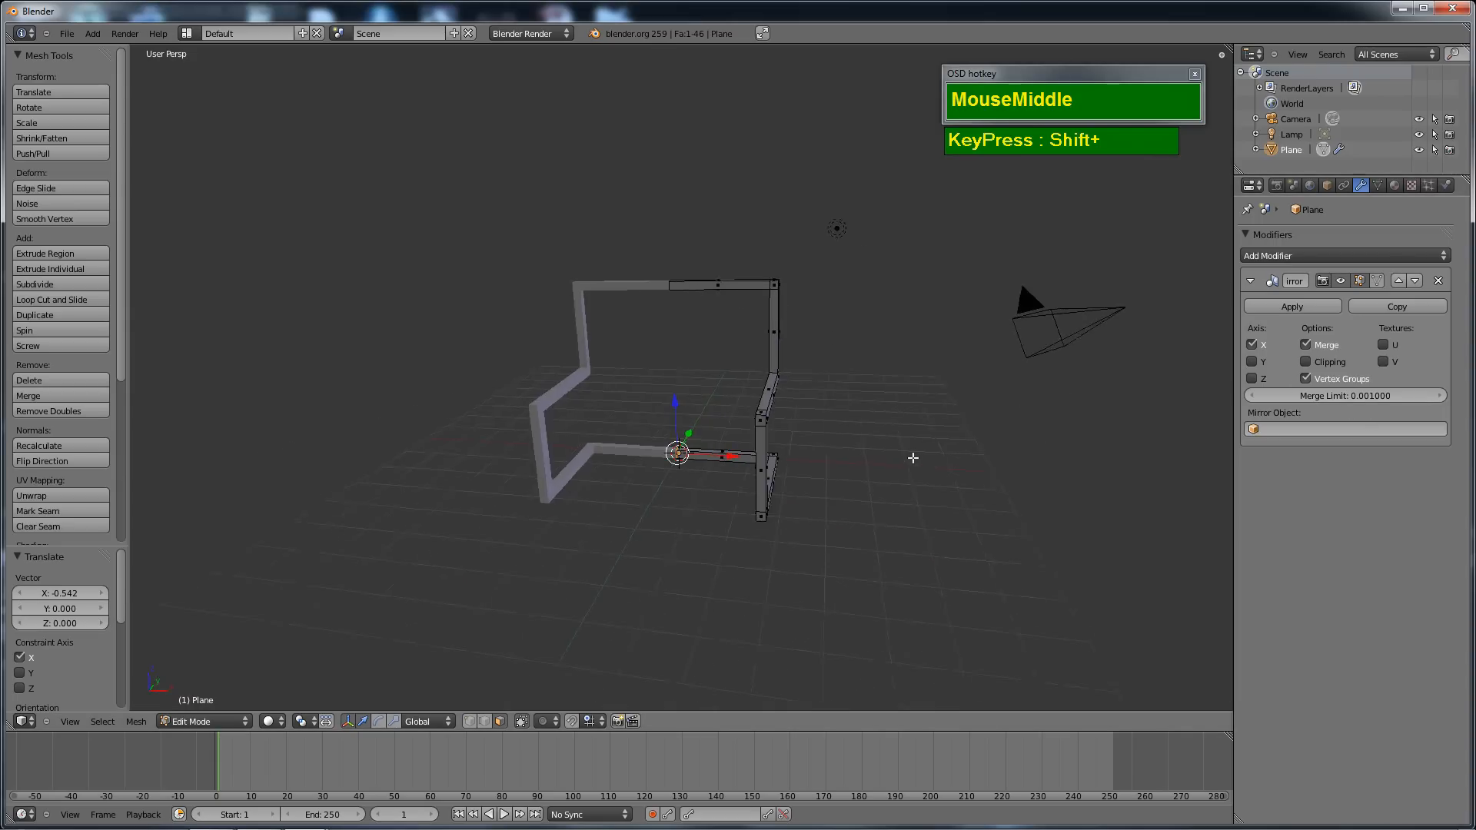
scroll(853, 441, up, 2)
middle_drag(819, 422, 889, 357)
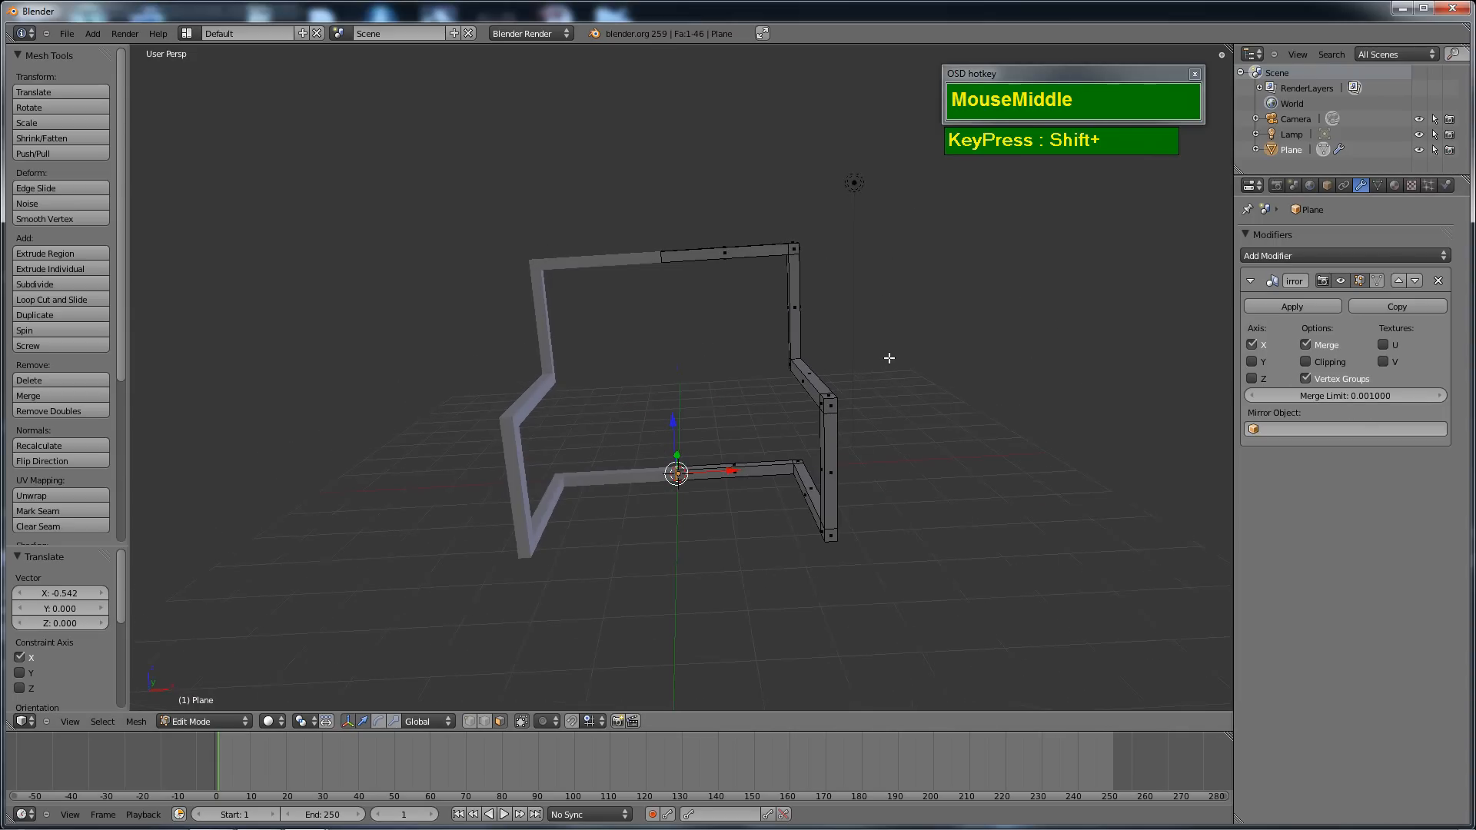
Show the frame in front orthographic view as wireframe and switch to vertex selection mode.
key(KP_1)
key(KP_5)
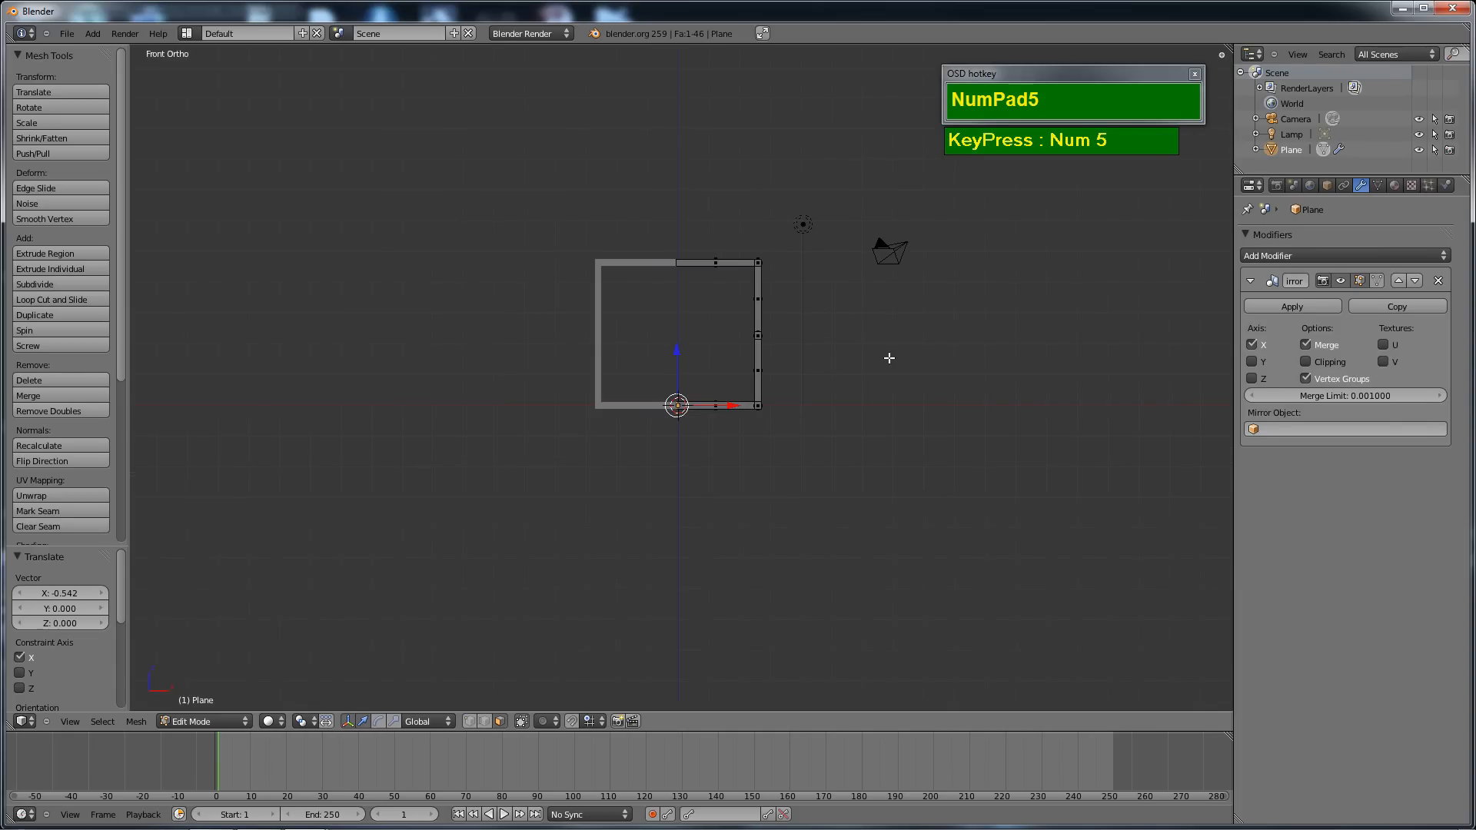
shift+middle_drag(887, 355, 830, 395)
key(shift+z)
scroll(664, 446, up, 2)
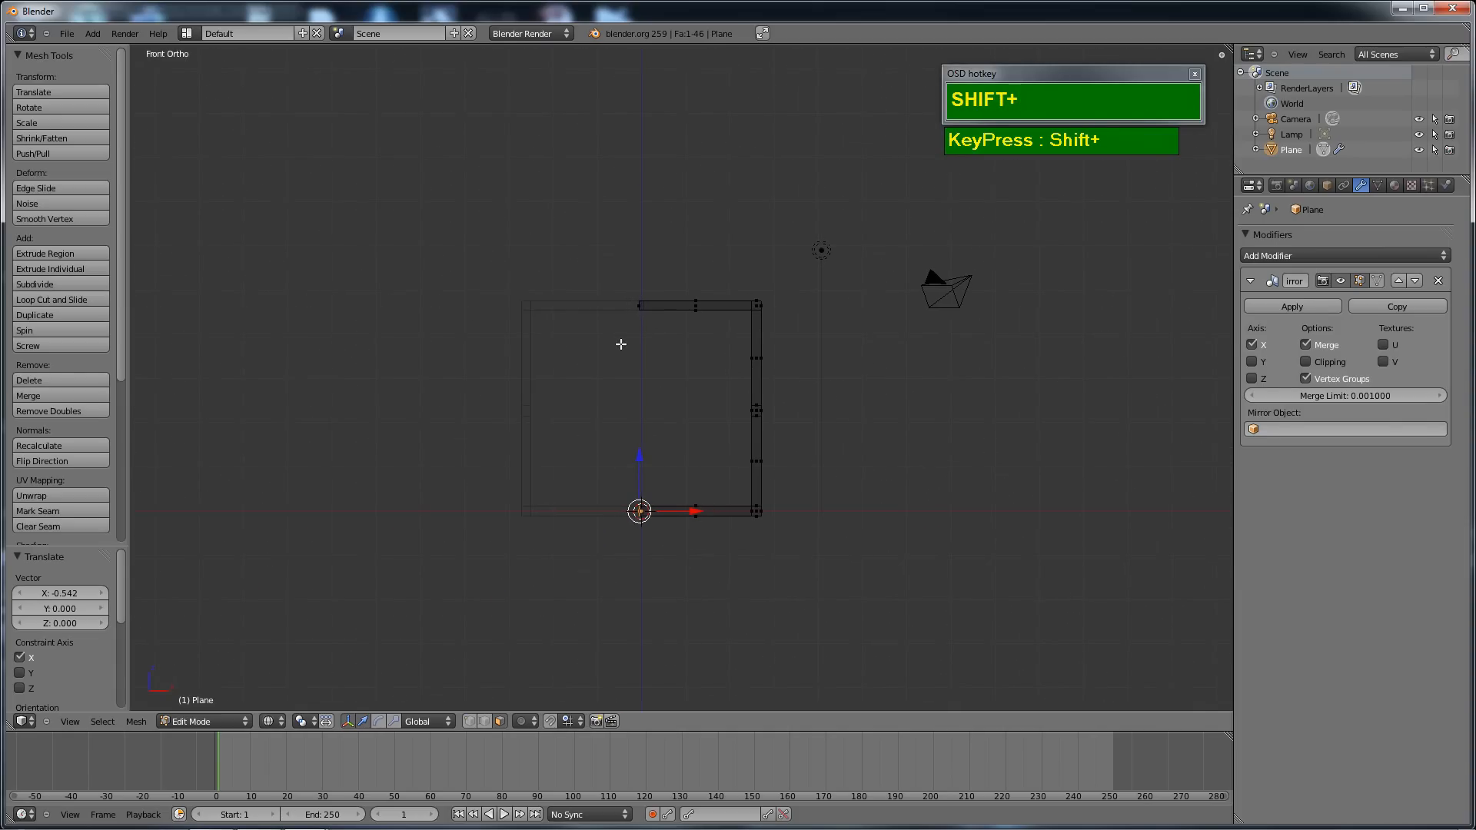
scroll(830, 330, up, 1)
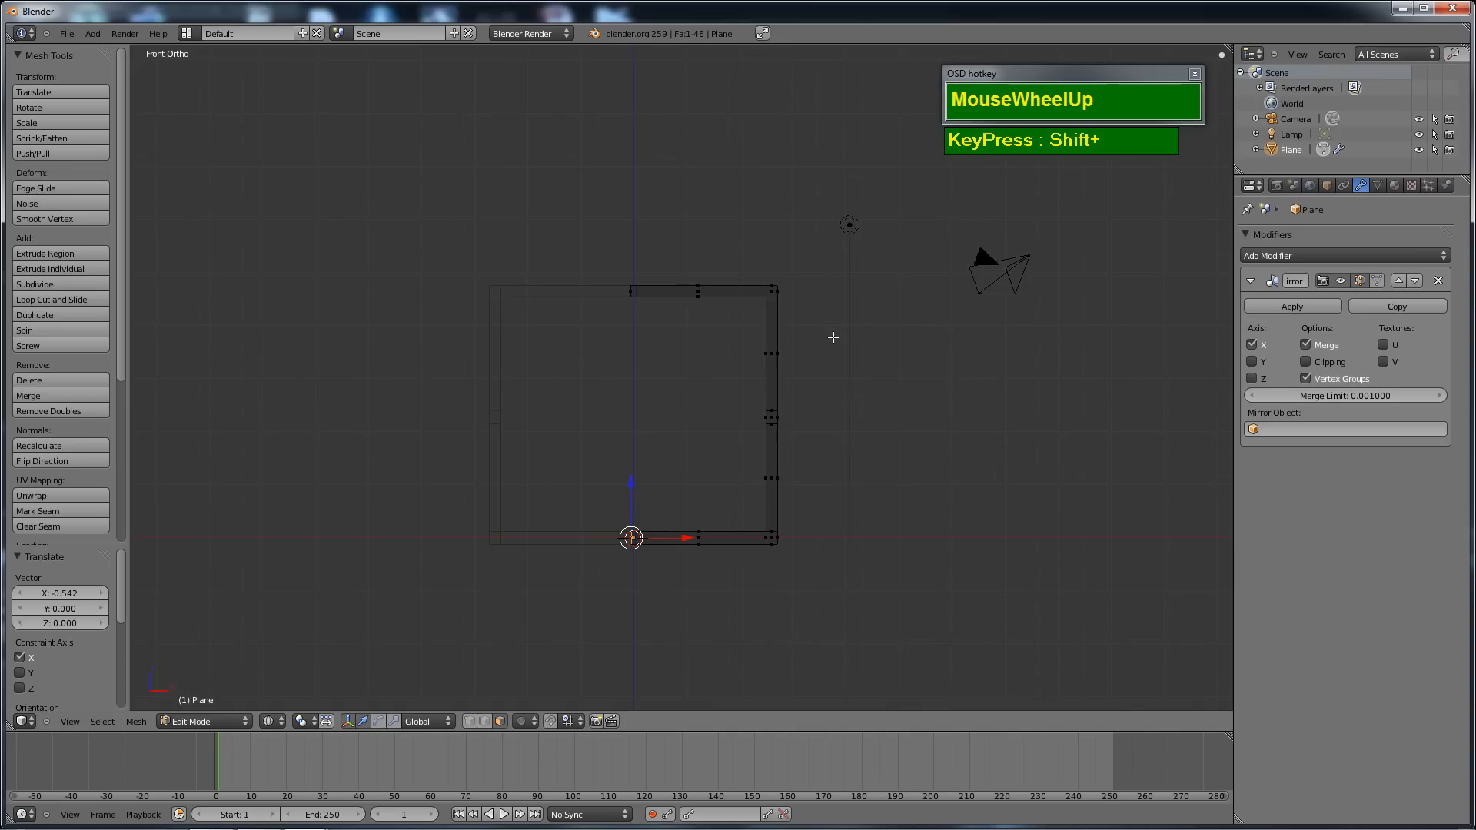
key(ctrl+Tab)
click(807, 308)
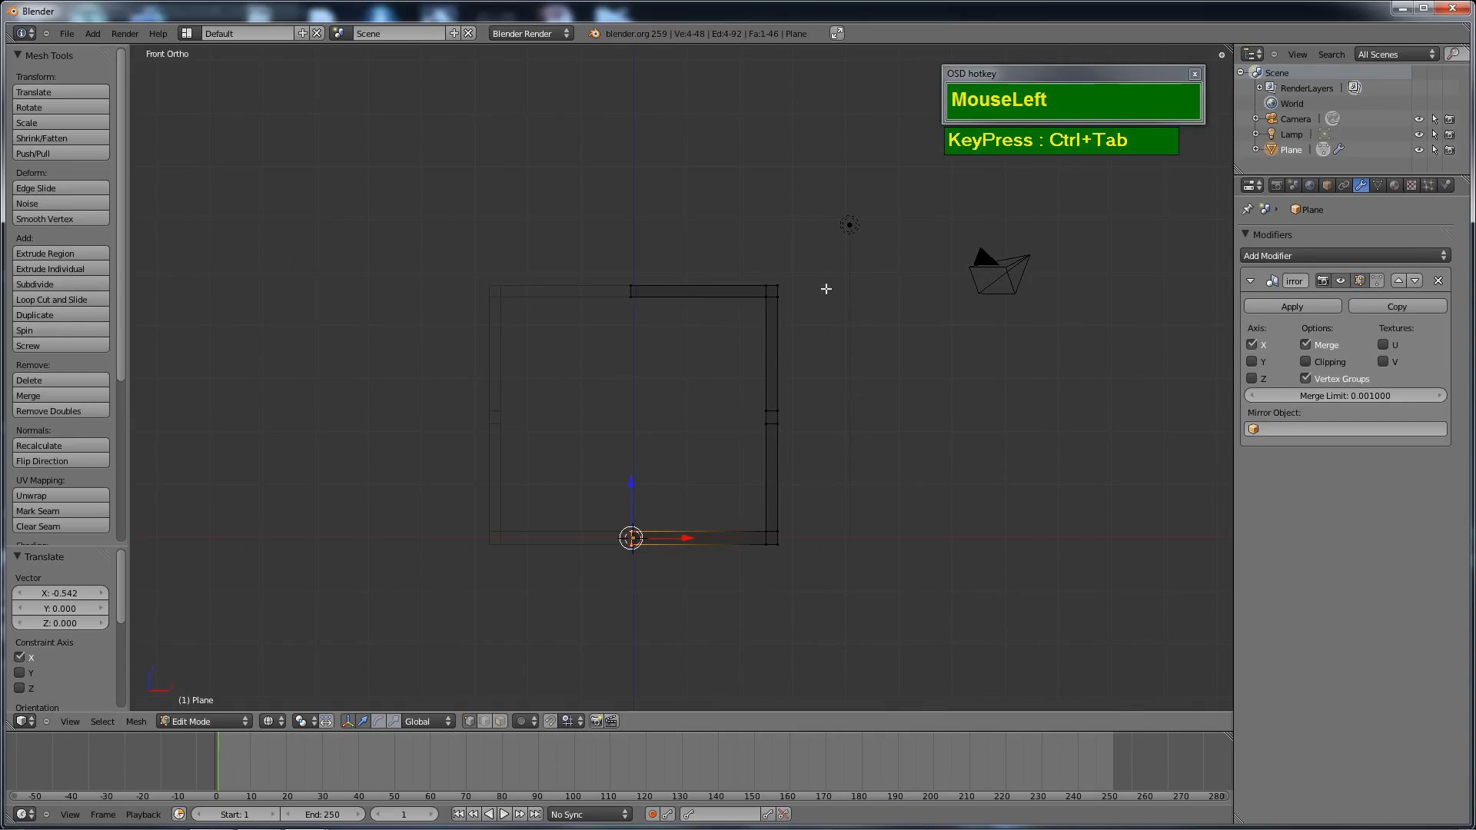
Box-select all vertices of the frame's side section and move them about -0.55 units along X to narrow the chair.
key(a)
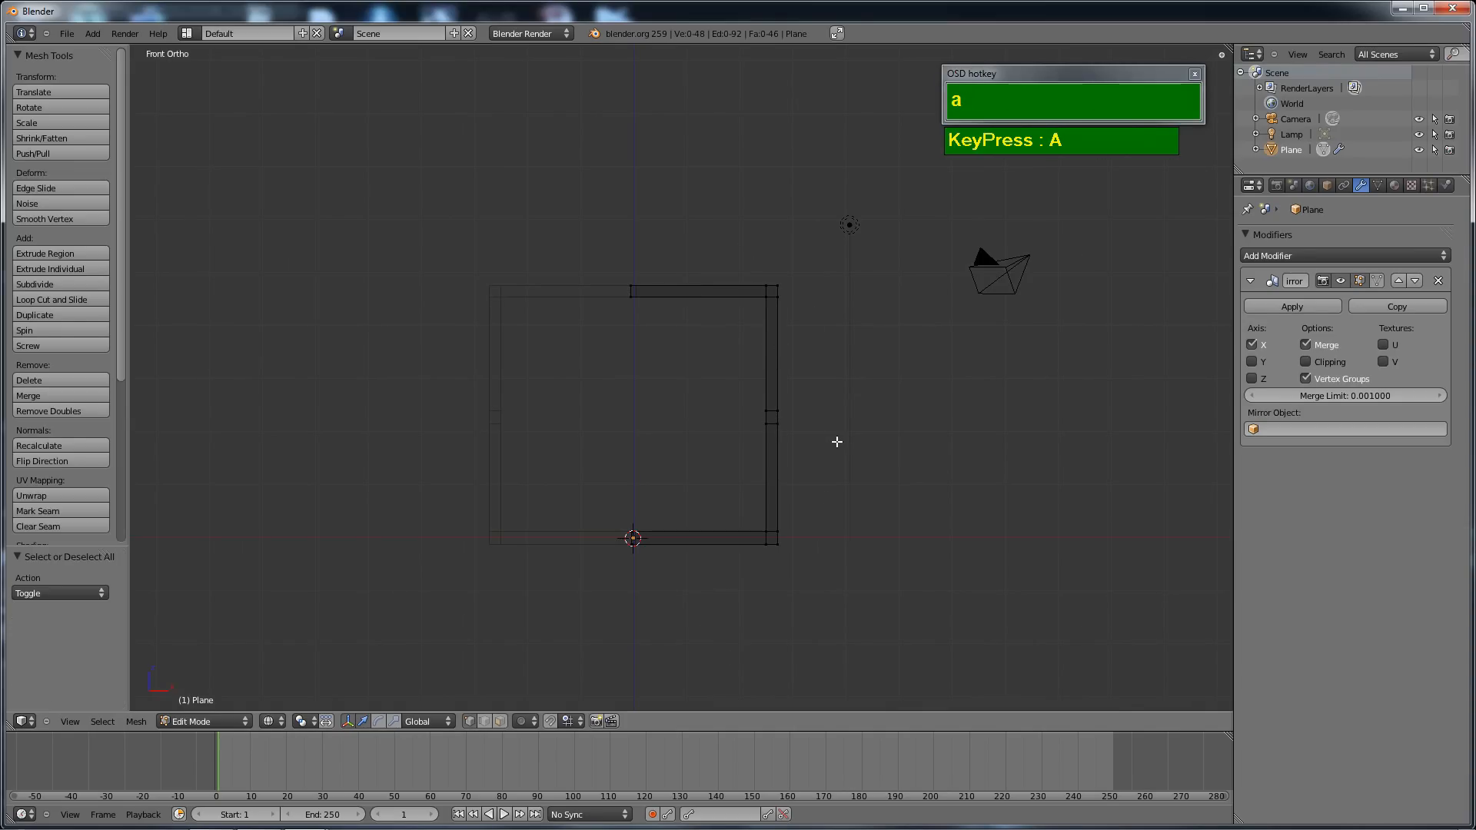
key(b)
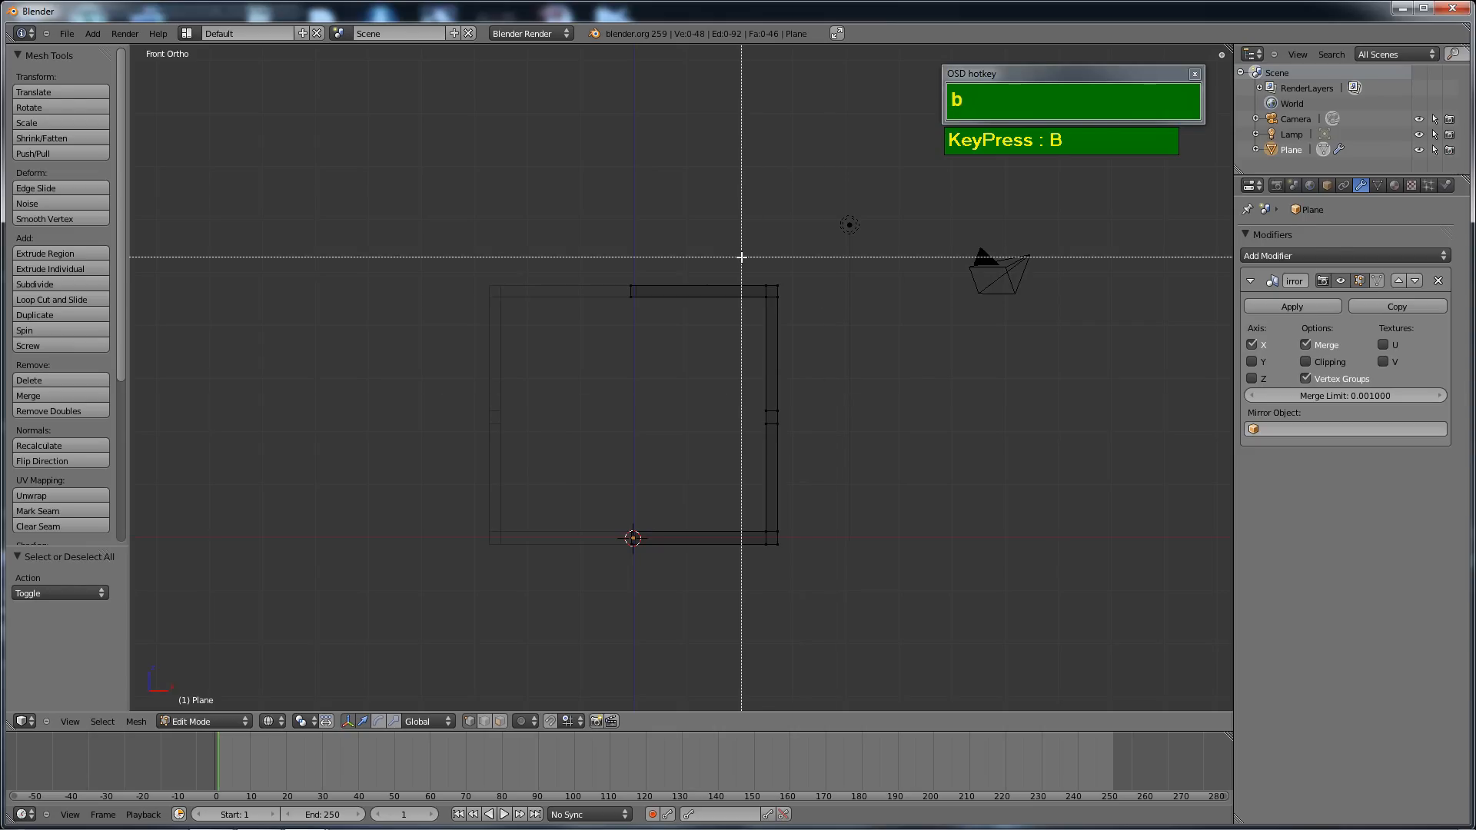
drag(741, 257, 807, 569)
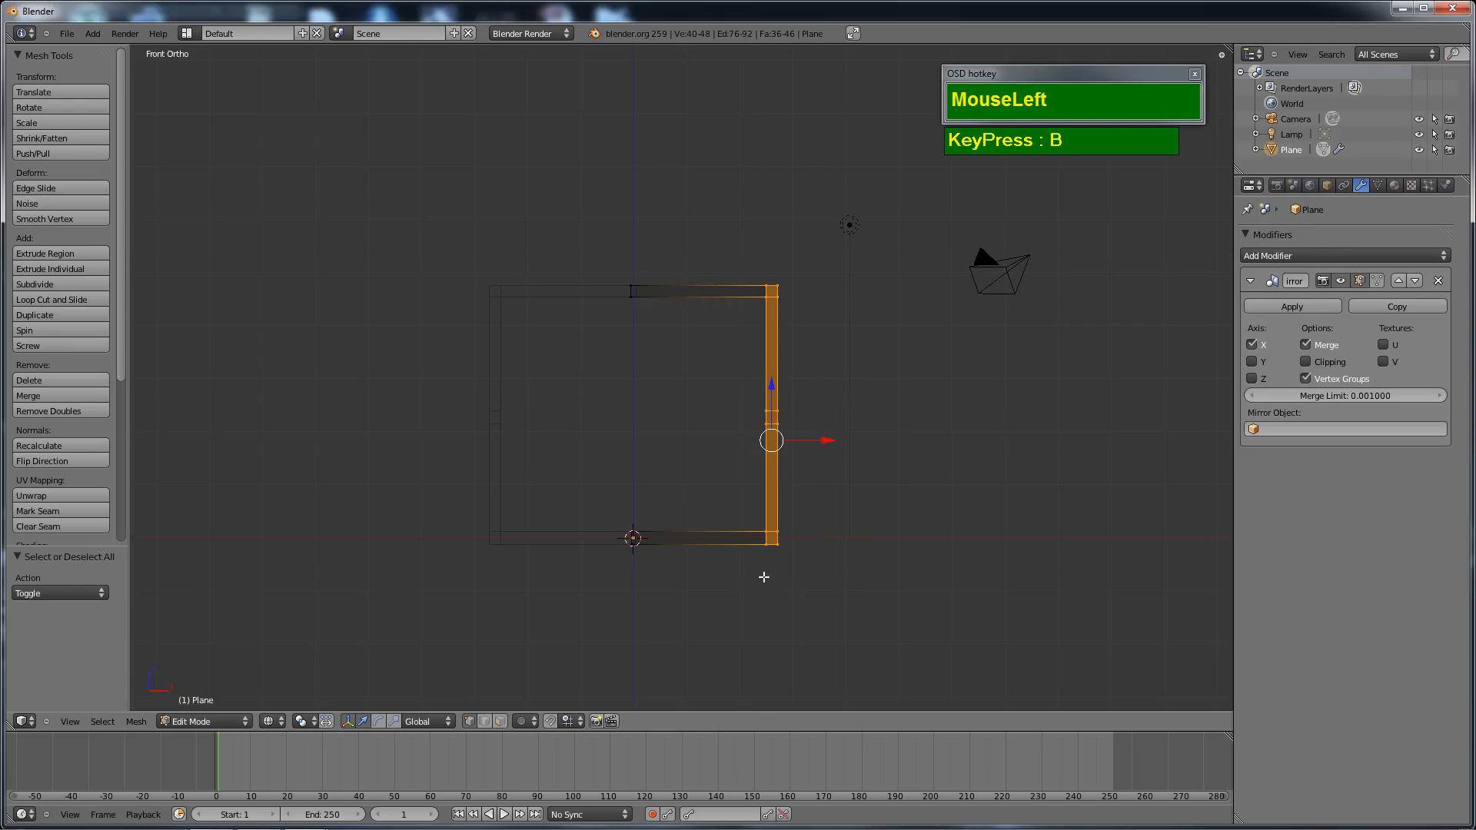
drag(822, 442, 796, 445)
click(792, 444)
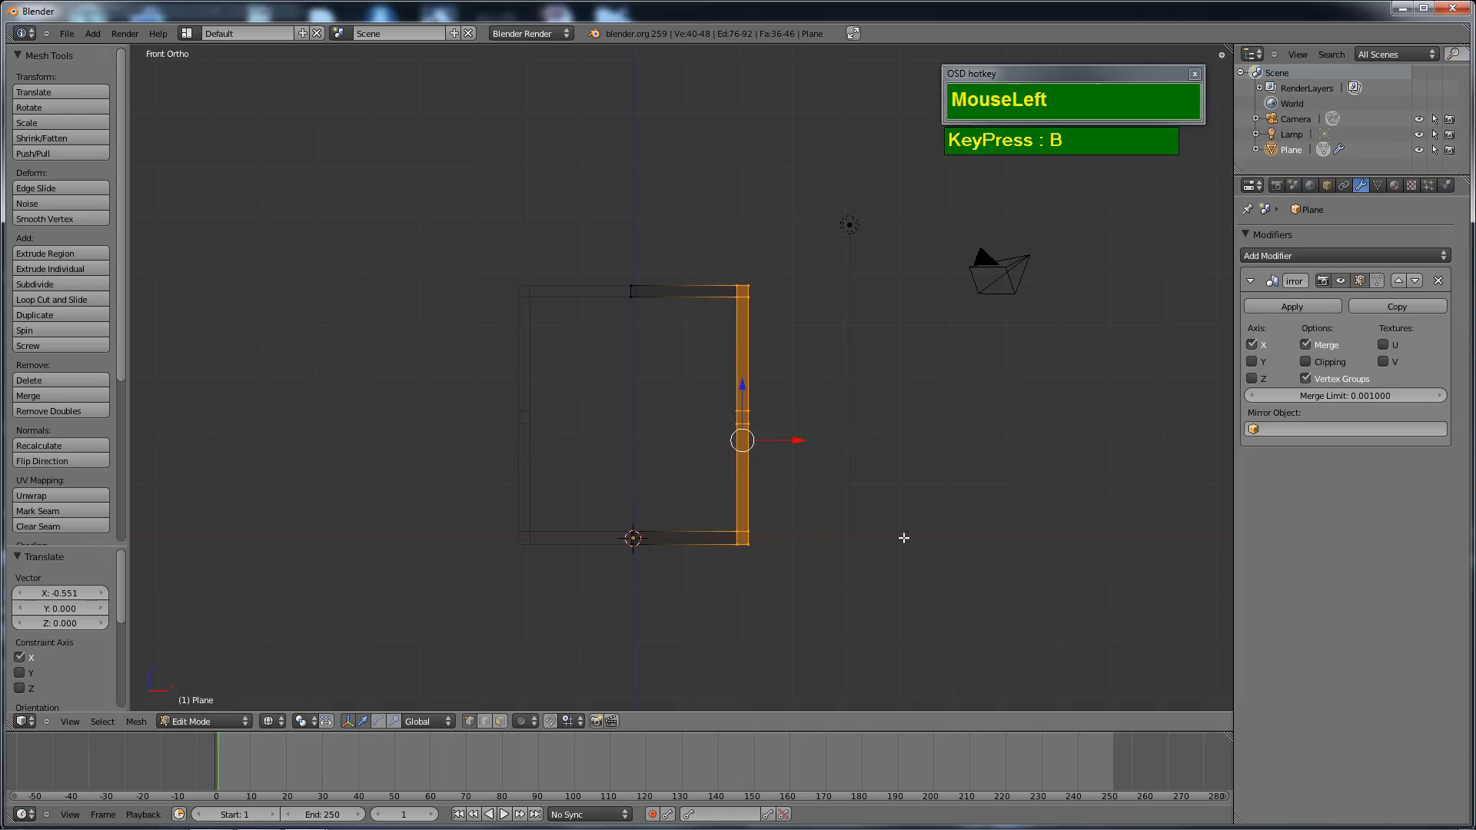
middle_drag(665, 468, 768, 516)
scroll(769, 516, up, 2)
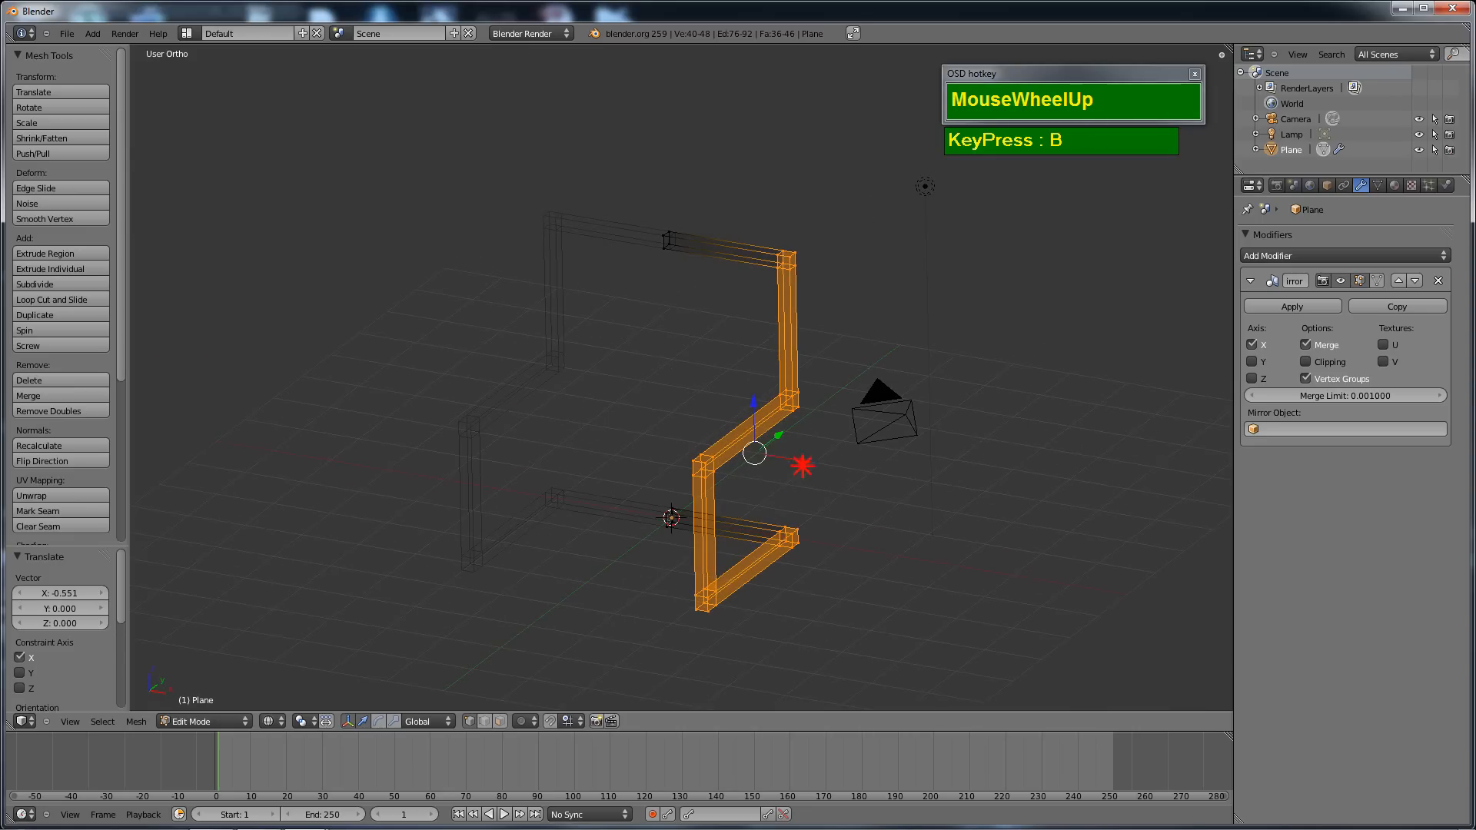
Show the narrowed frame as a solid in Object Mode and enable Clipping on its Mirror modifier.
drag(802, 466, 784, 520)
mouse_move(784, 520)
middle_down()
mouse_move(849, 517)
mouse_move(778, 527)
mouse_move(727, 504)
mouse_move(726, 479)
mouse_move(913, 430)
mouse_move(605, 446)
mouse_move(594, 371)
mouse_move(809, 435)
mouse_move(659, 463)
mouse_move(523, 415)
mouse_move(842, 382)
mouse_move(781, 451)
mouse_move(836, 512)
mouse_move(974, 512)
mouse_move(979, 448)
middle_up()
key(Tab)
key(z)
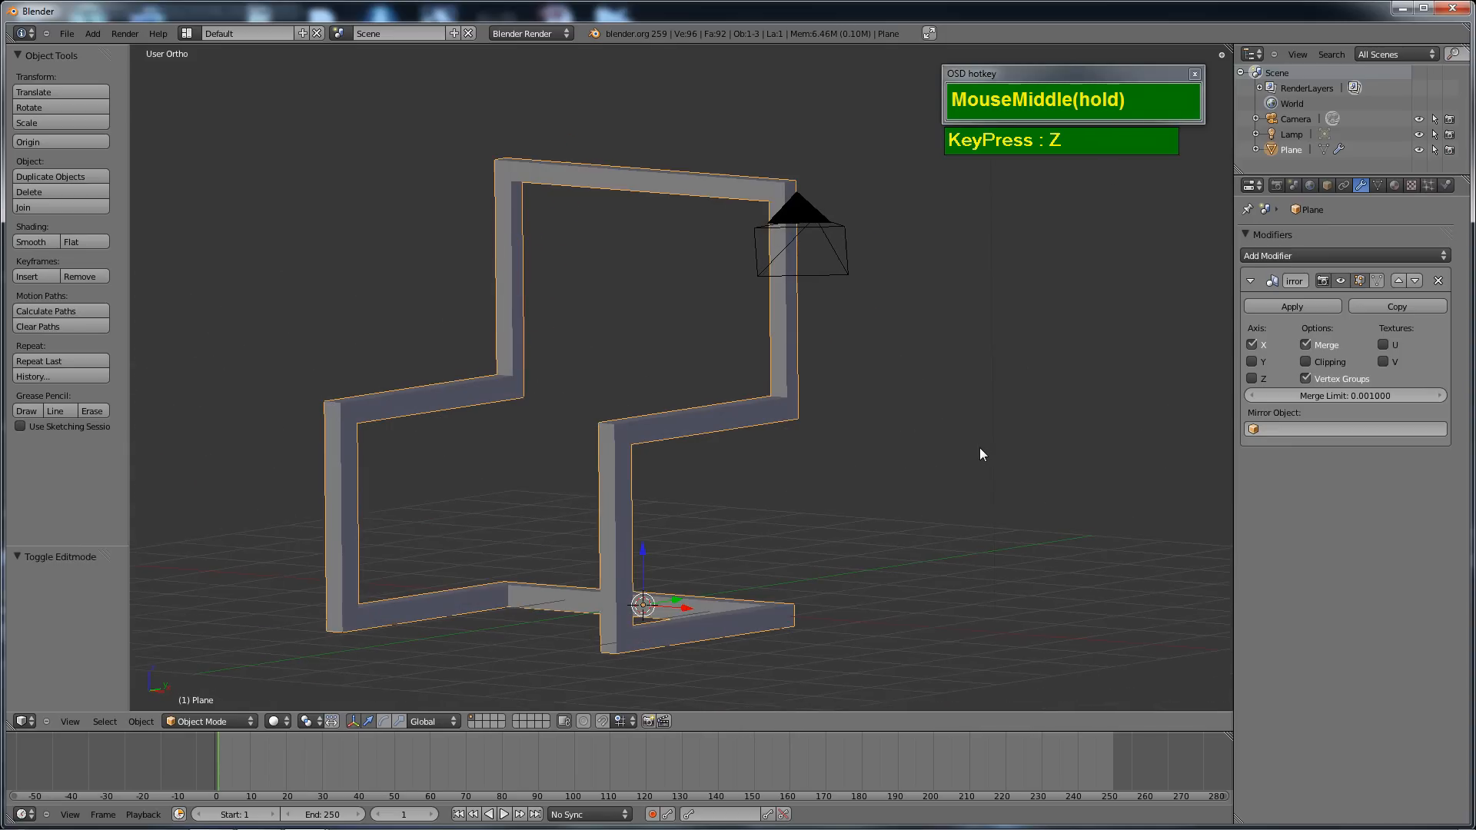
click(1329, 366)
middle_drag(638, 338, 621, 300)
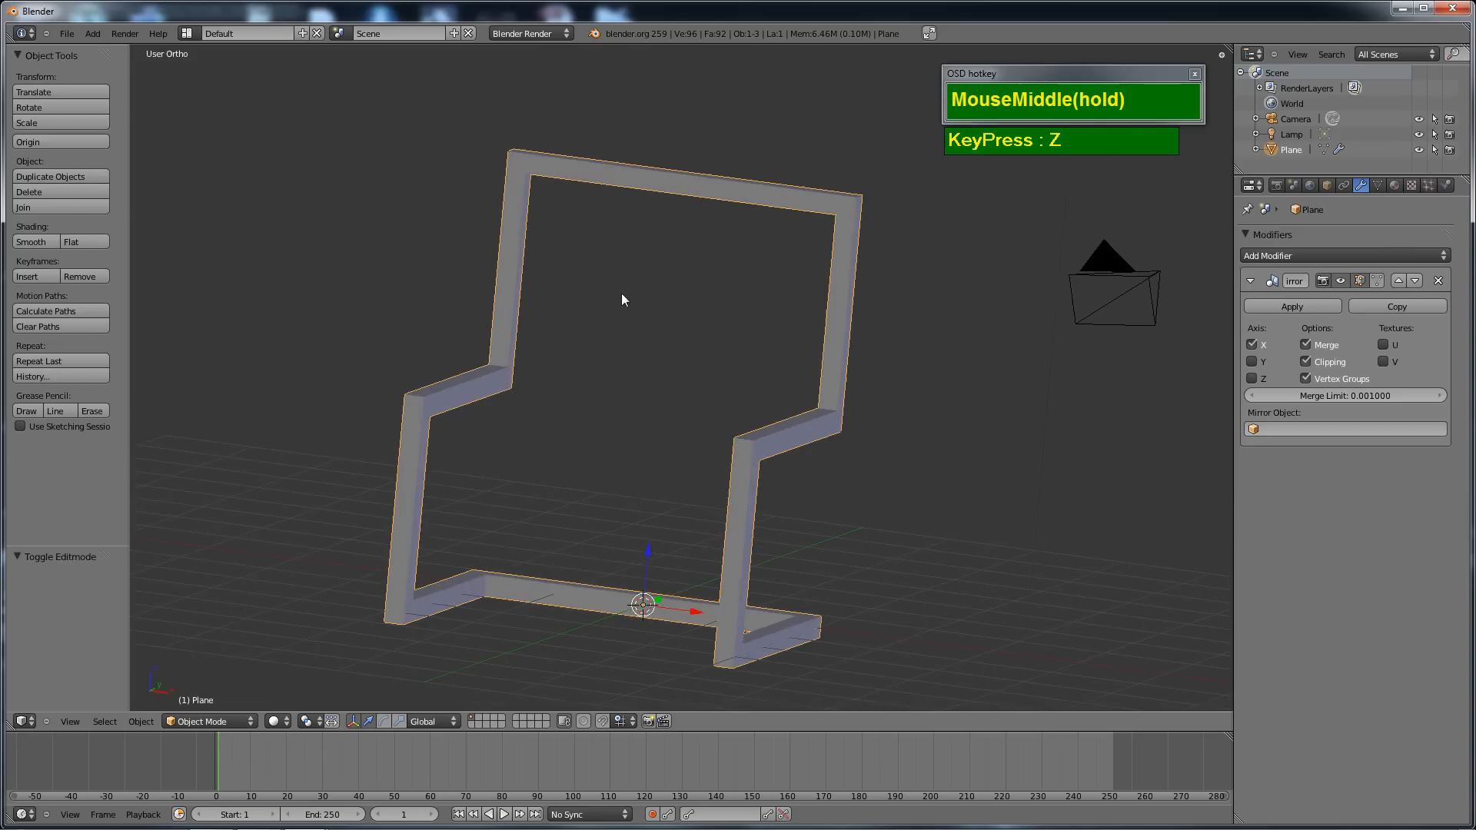
Return to mesh editing, display the frame as wireframe and switch to face selection mode.
key(Tab)
middle_drag(678, 231, 723, 233)
key(z)
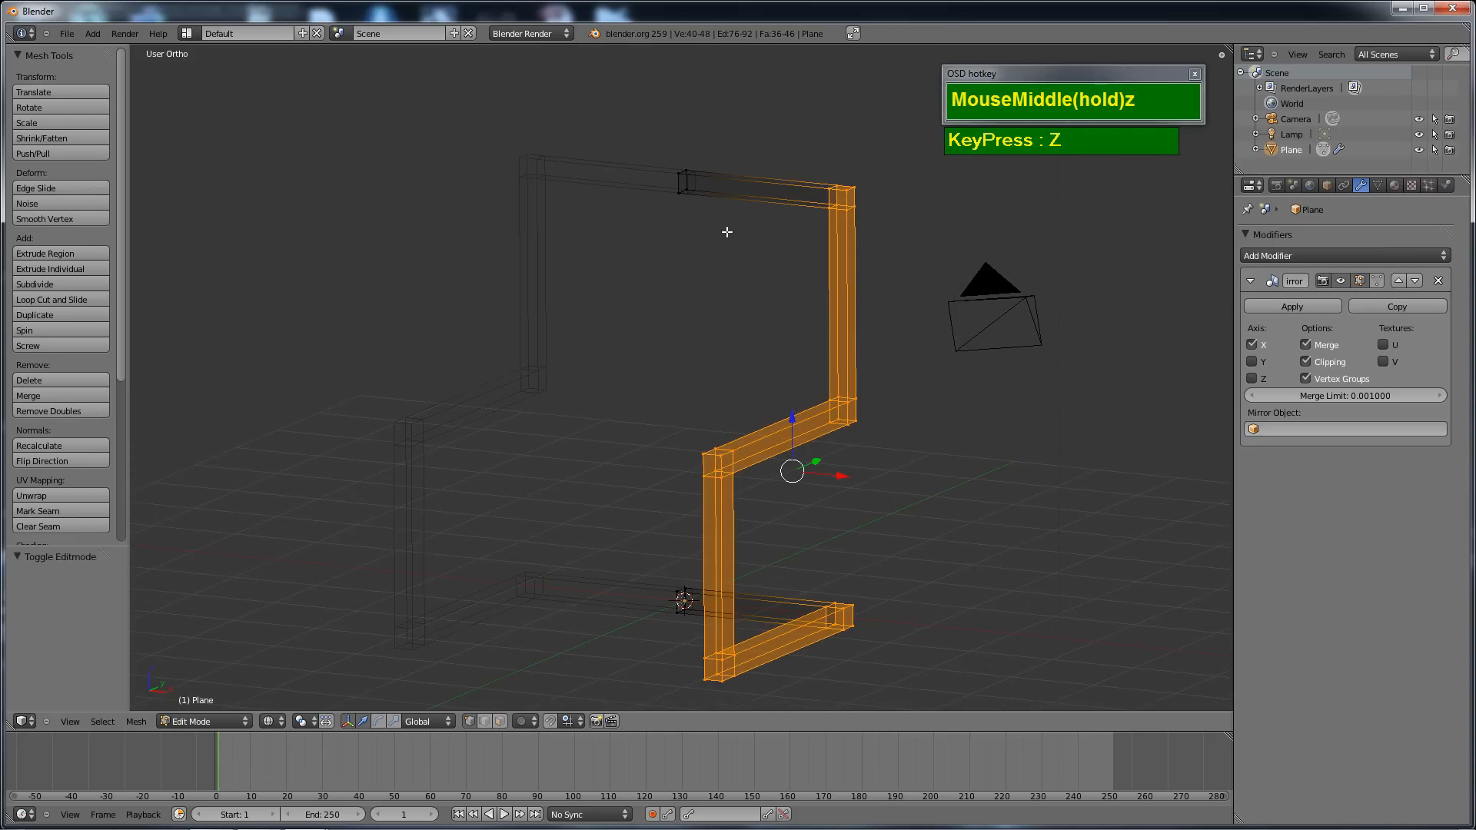
key(ctrl+Tab)
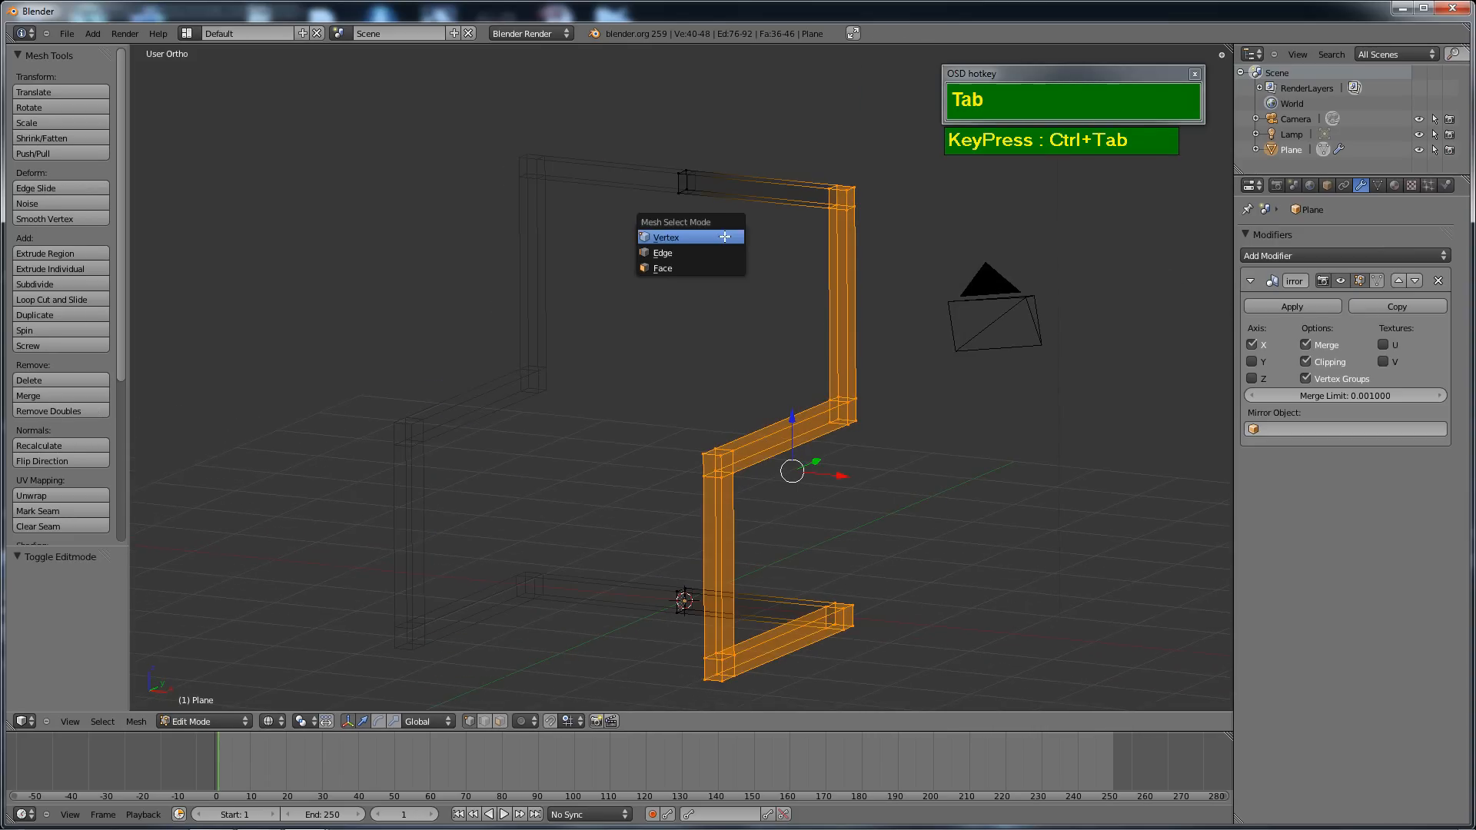
click(709, 268)
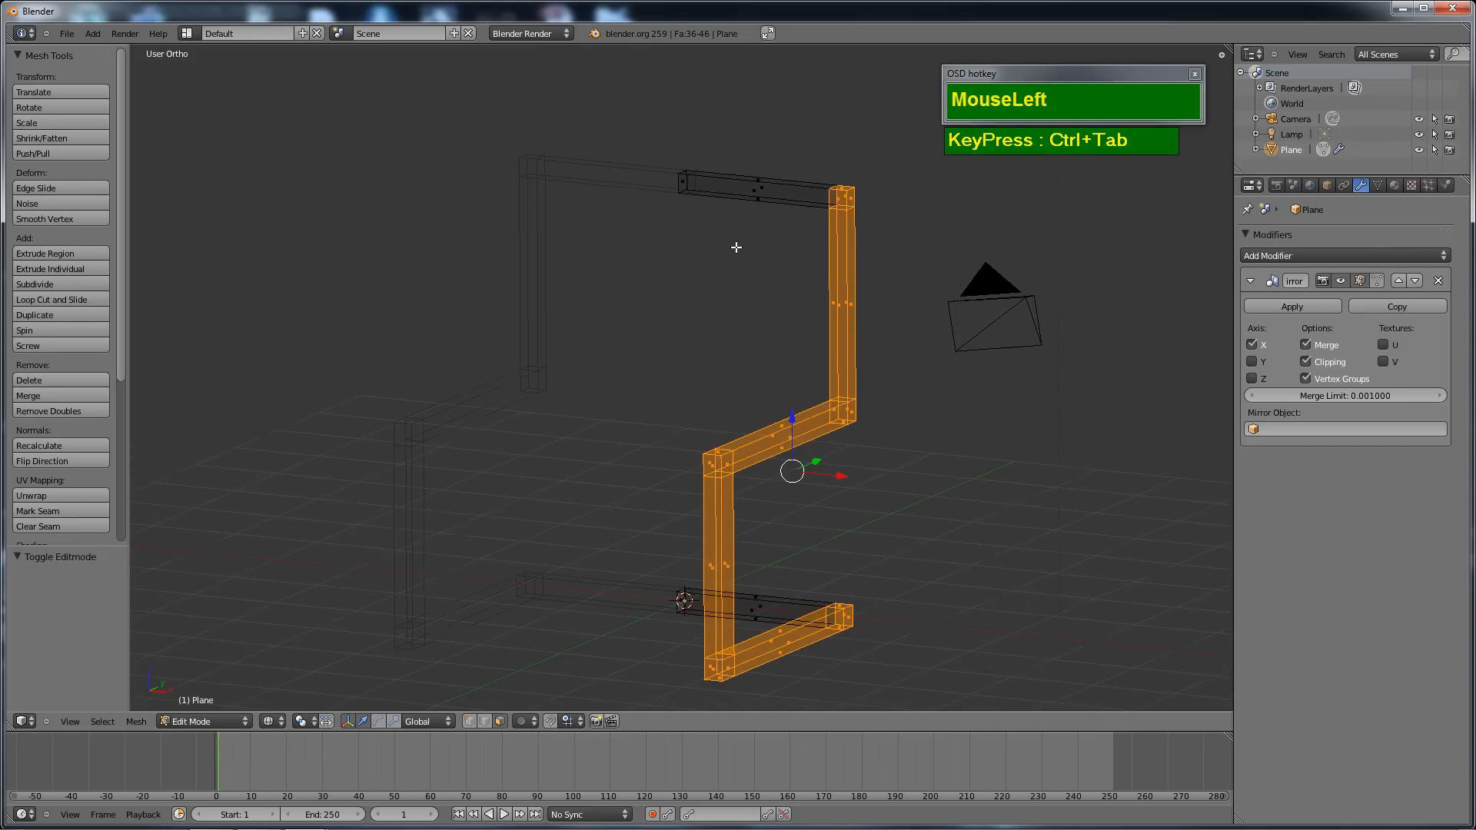
Move the top crossbar's inner end face about 0.81 units along X to meet the mirror plane and delete that face.
shift+middle_drag(735, 246, 735, 313)
scroll(739, 336, up, 4)
right_click(674, 224)
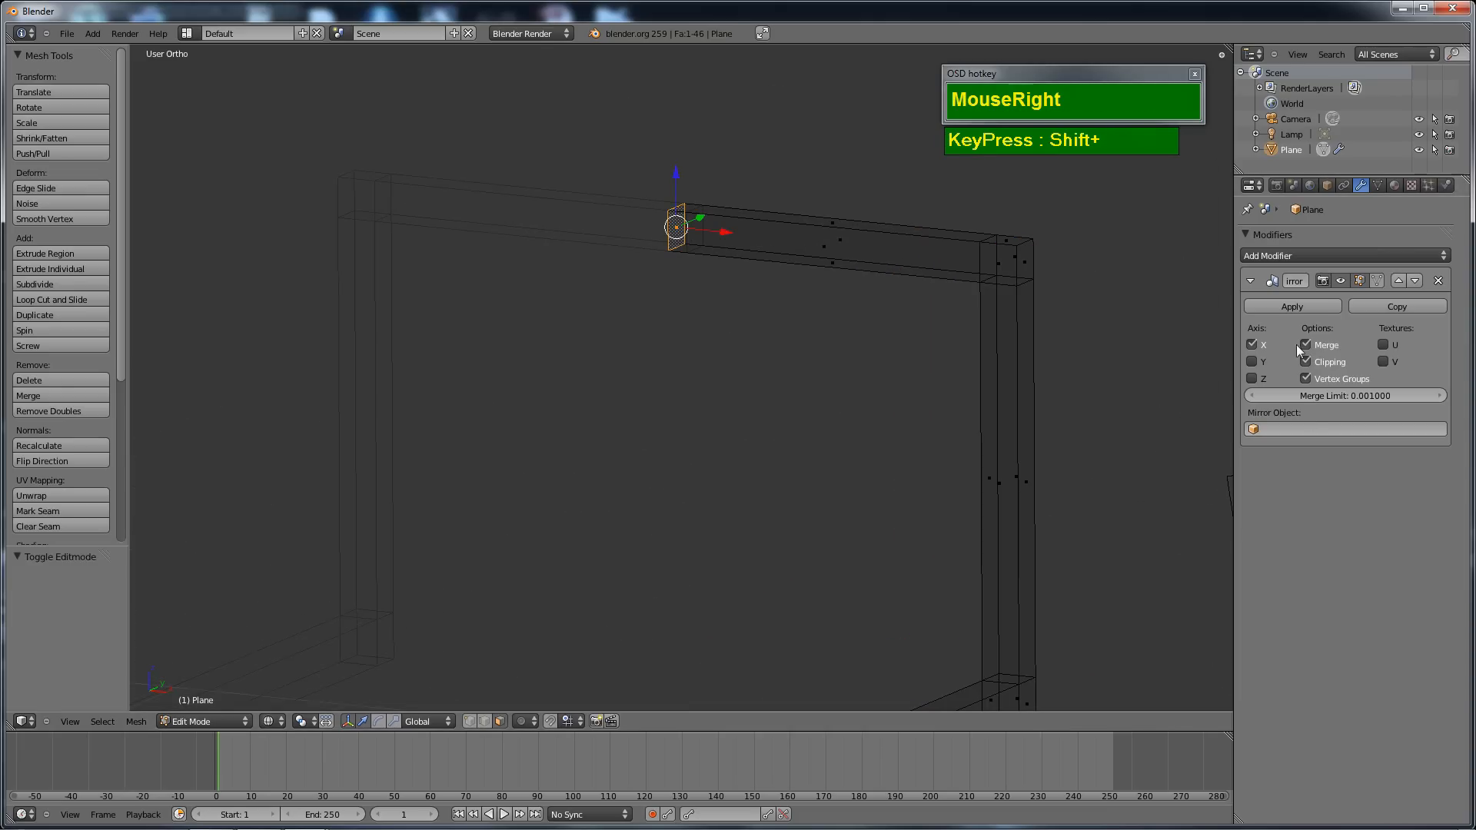
shift+drag(719, 234, 851, 273)
scroll(756, 233, down, 2)
shift+middle_drag(693, 505, 720, 434)
key(x)
click(722, 266)
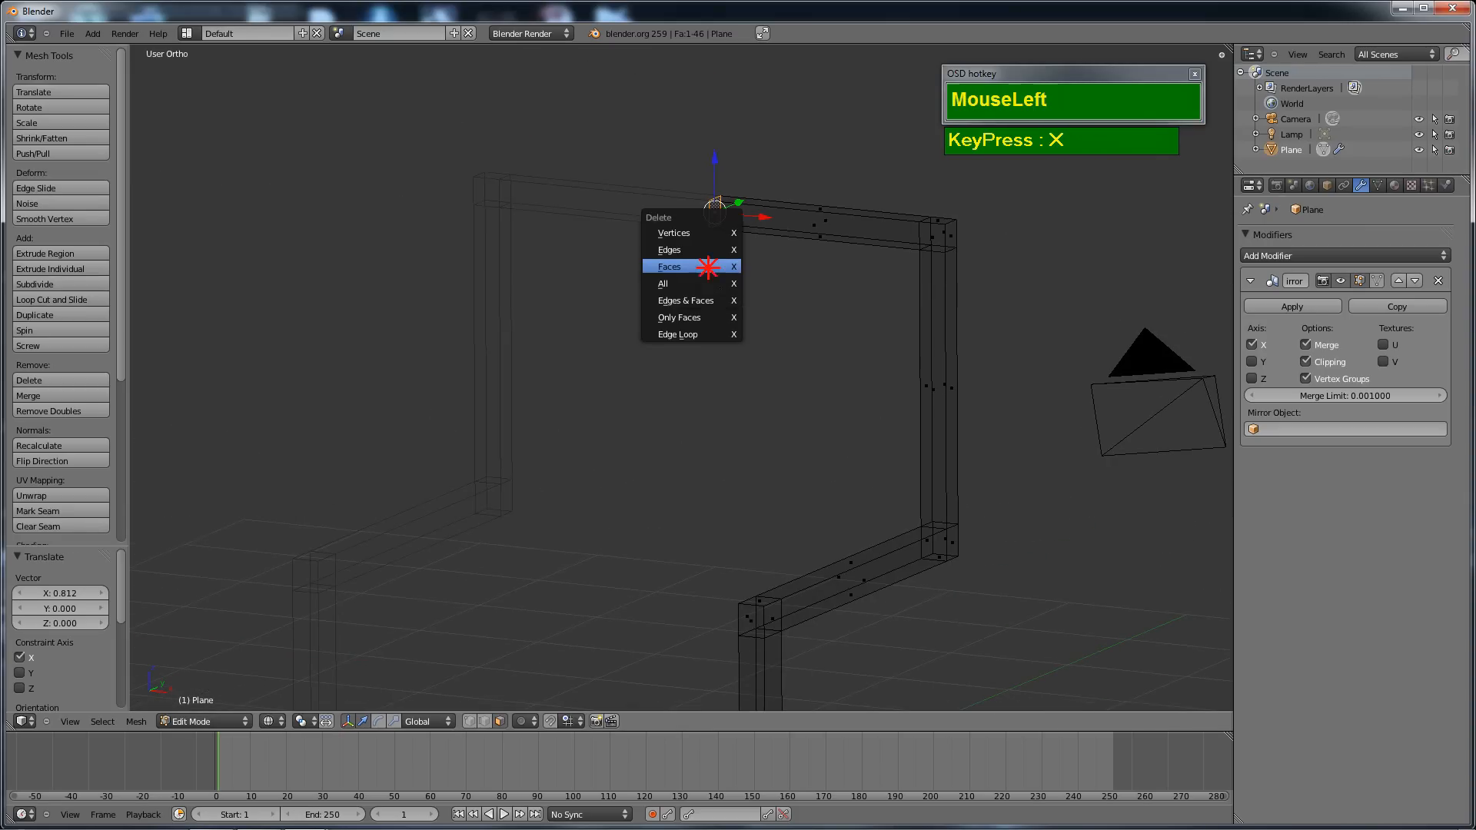
Move the bottom crossbar's inner end face about 0.23 units along X onto the mirror plane and delete that face.
shift+middle_drag(709, 267, 765, 129)
scroll(889, 547, up, 4)
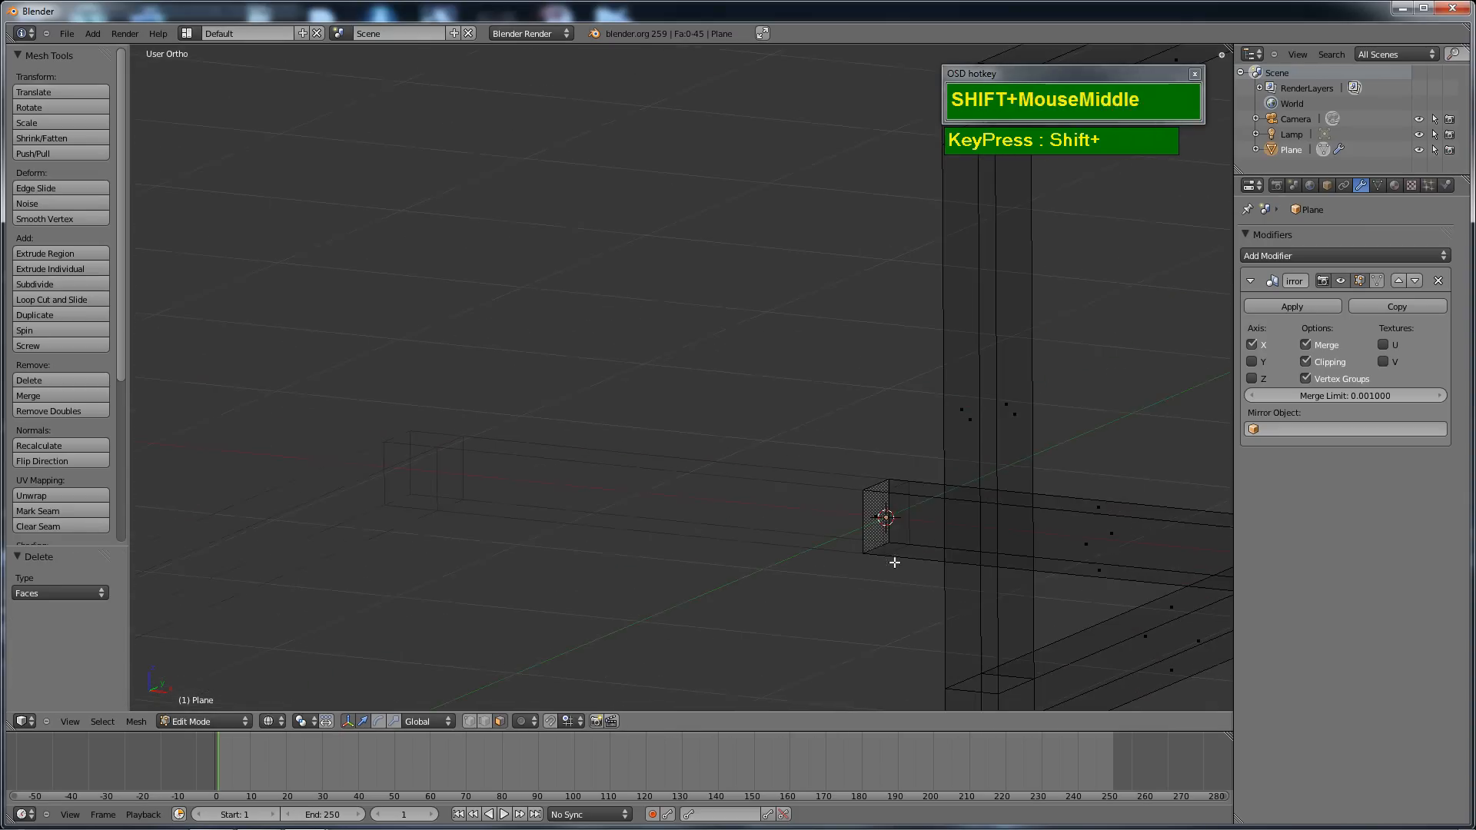
shift+middle_drag(893, 563, 843, 456)
right_click(794, 446)
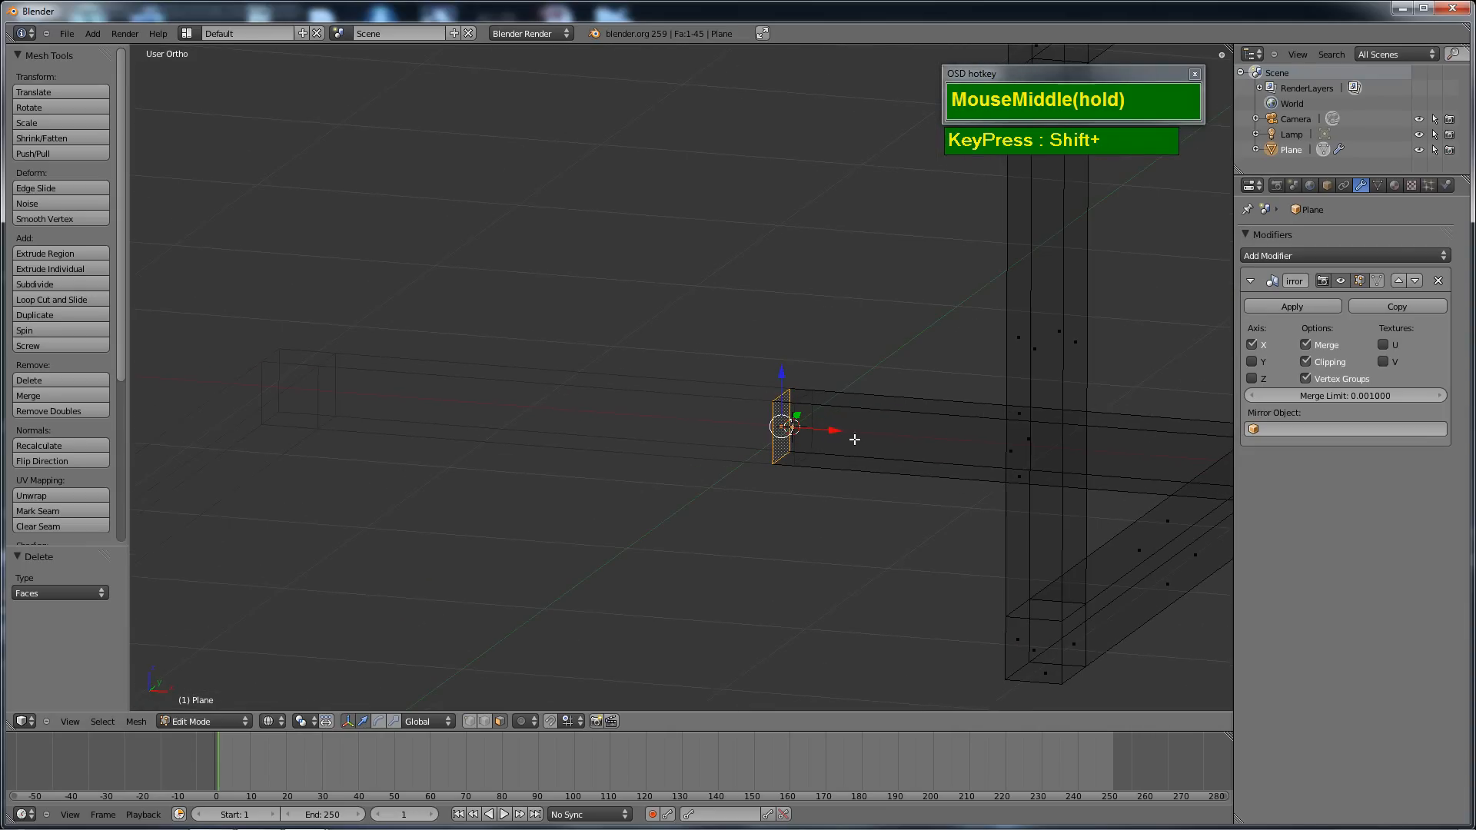
drag(836, 429, 884, 429)
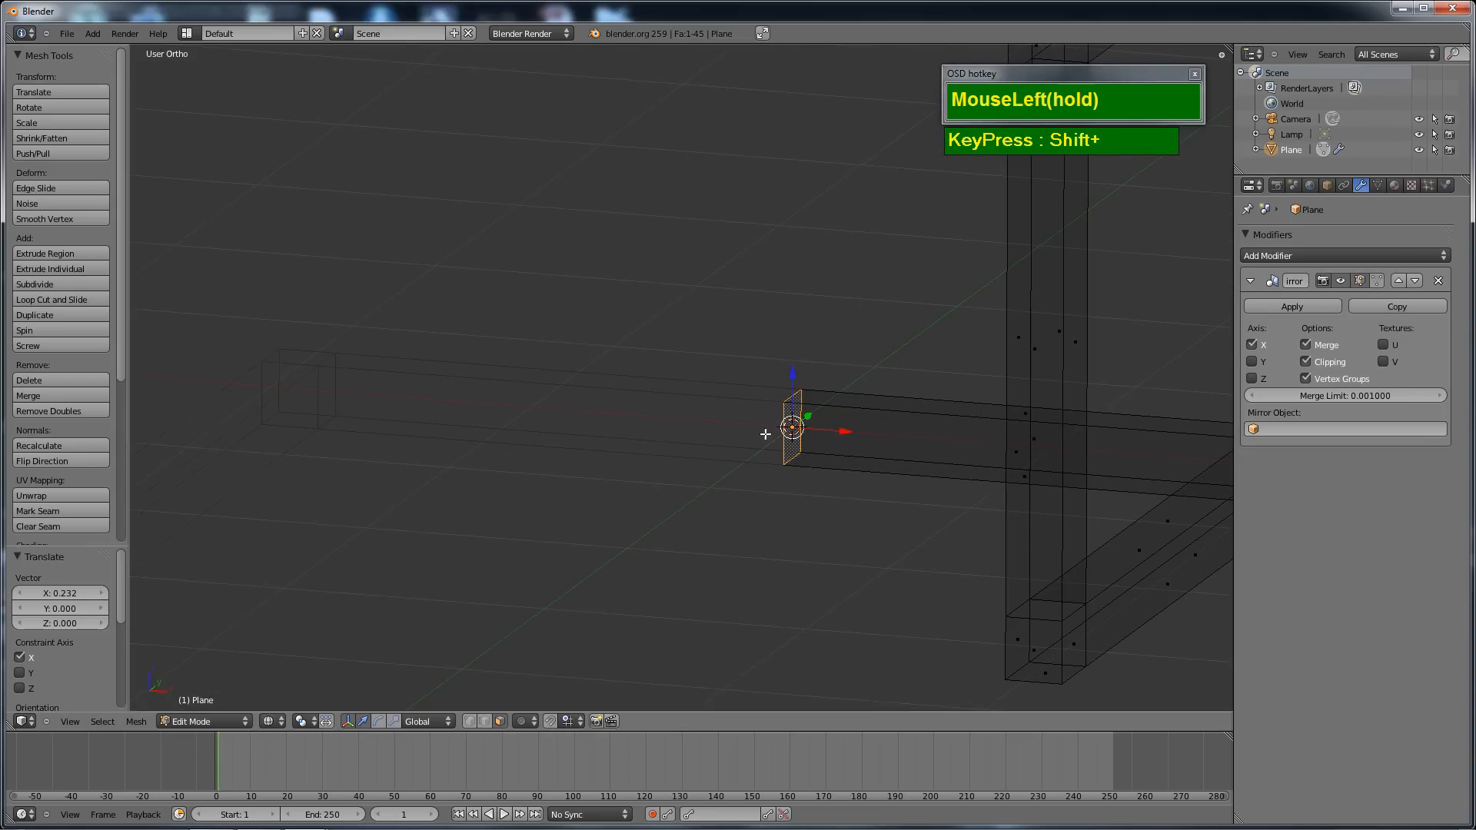
key(x)
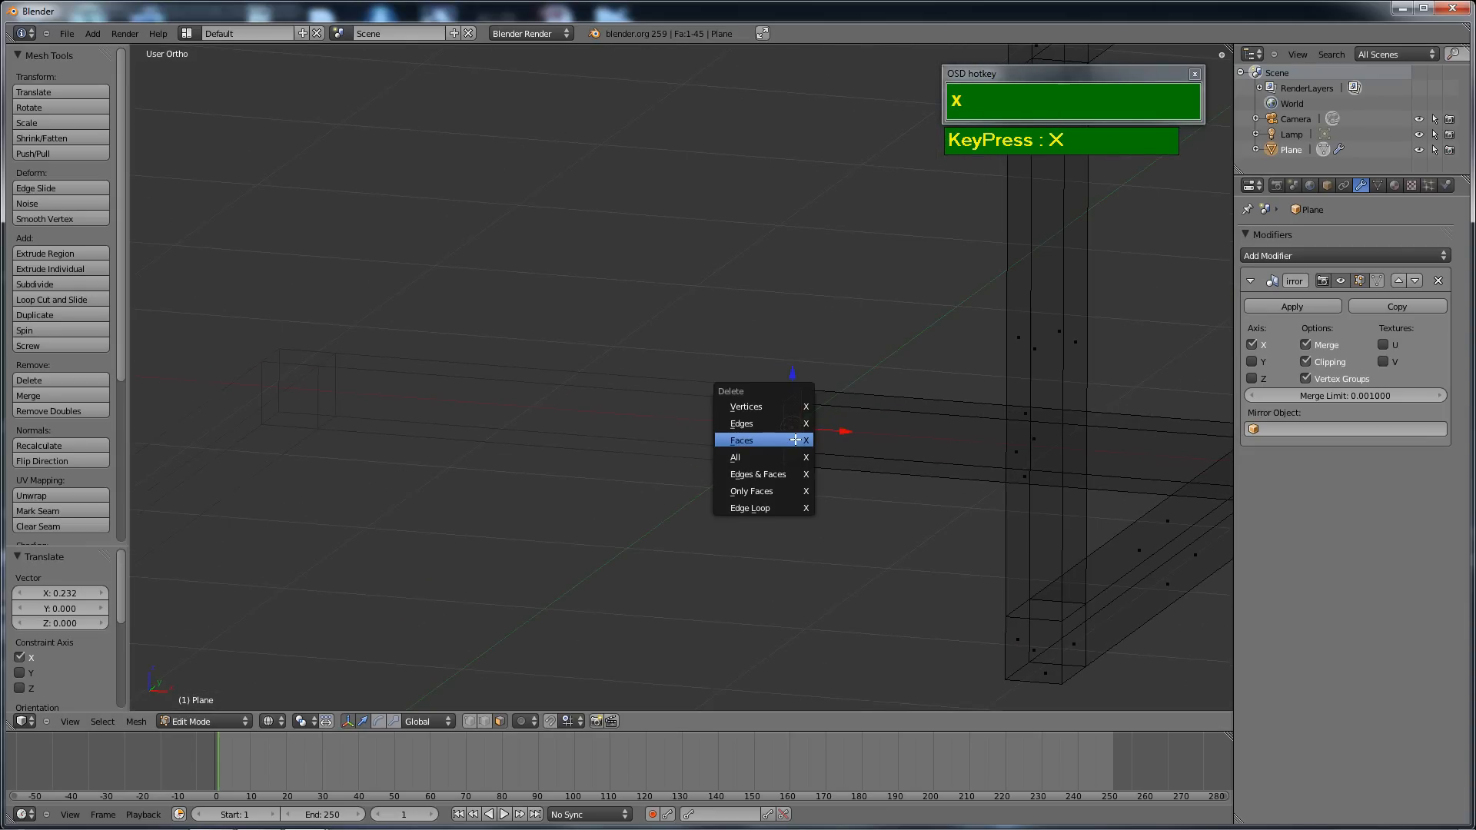
click(794, 433)
Examine the opened ends of the crossbars at the mirror centre and the whole wireframe.
scroll(794, 438, down, 2)
shift+middle_drag(794, 438, 730, 566)
scroll(722, 353, down, 2)
shift+middle_drag(722, 353, 667, 541)
scroll(642, 267, up, 2)
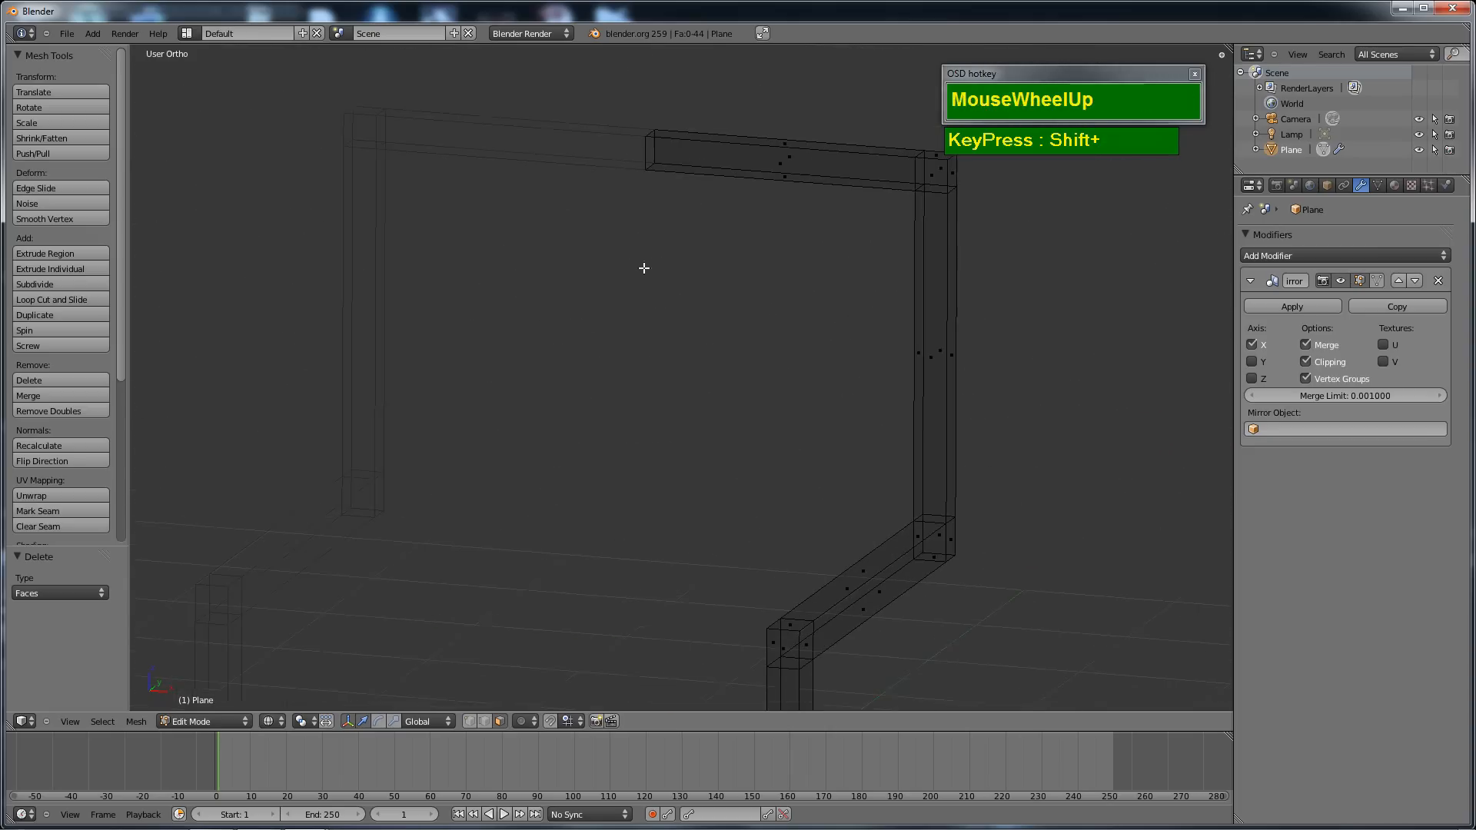
shift+middle_drag(642, 266, 643, 349)
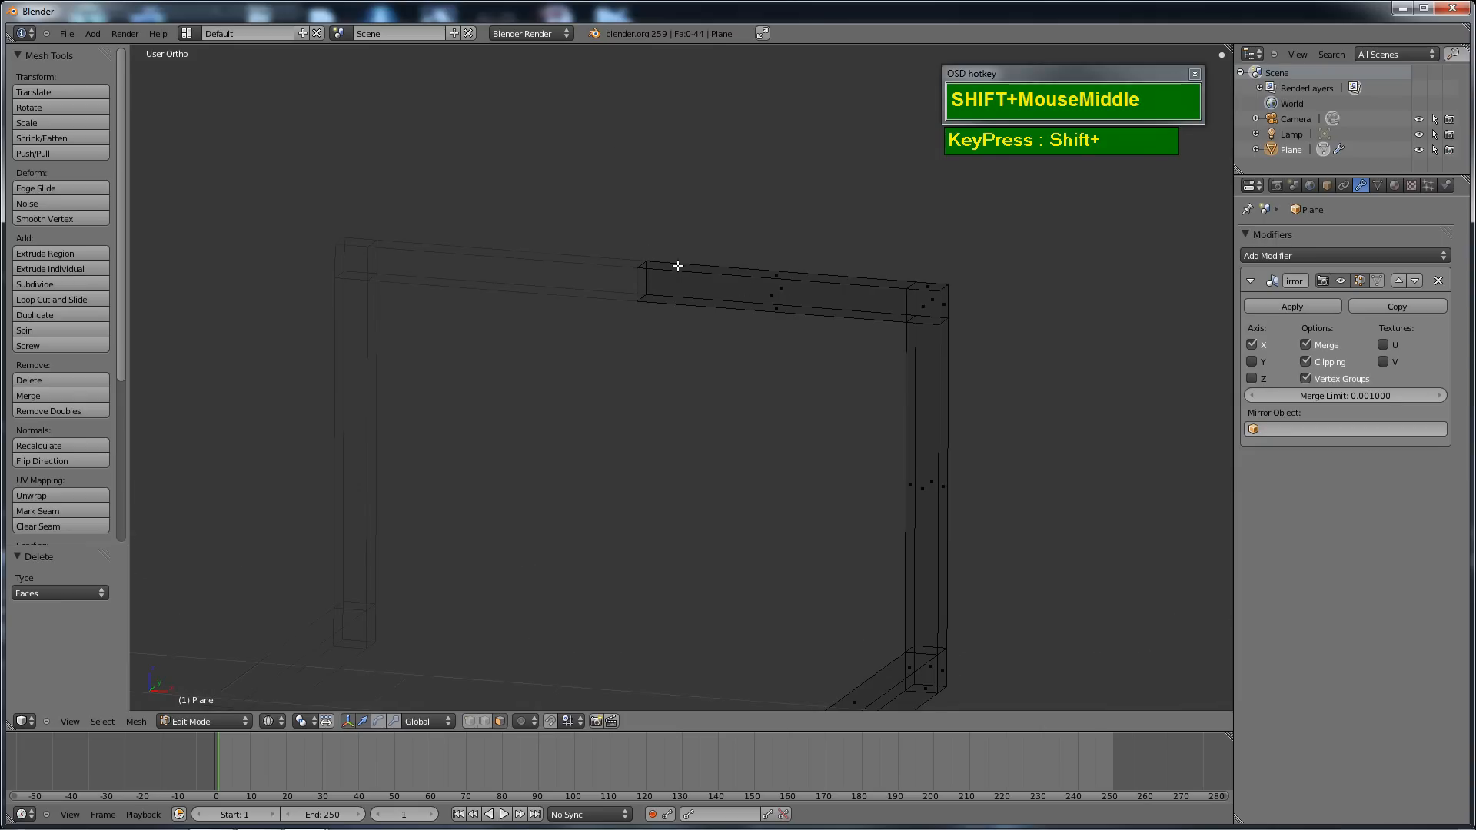
scroll(677, 265, down, 3)
shift+middle_drag(676, 362, 684, 270)
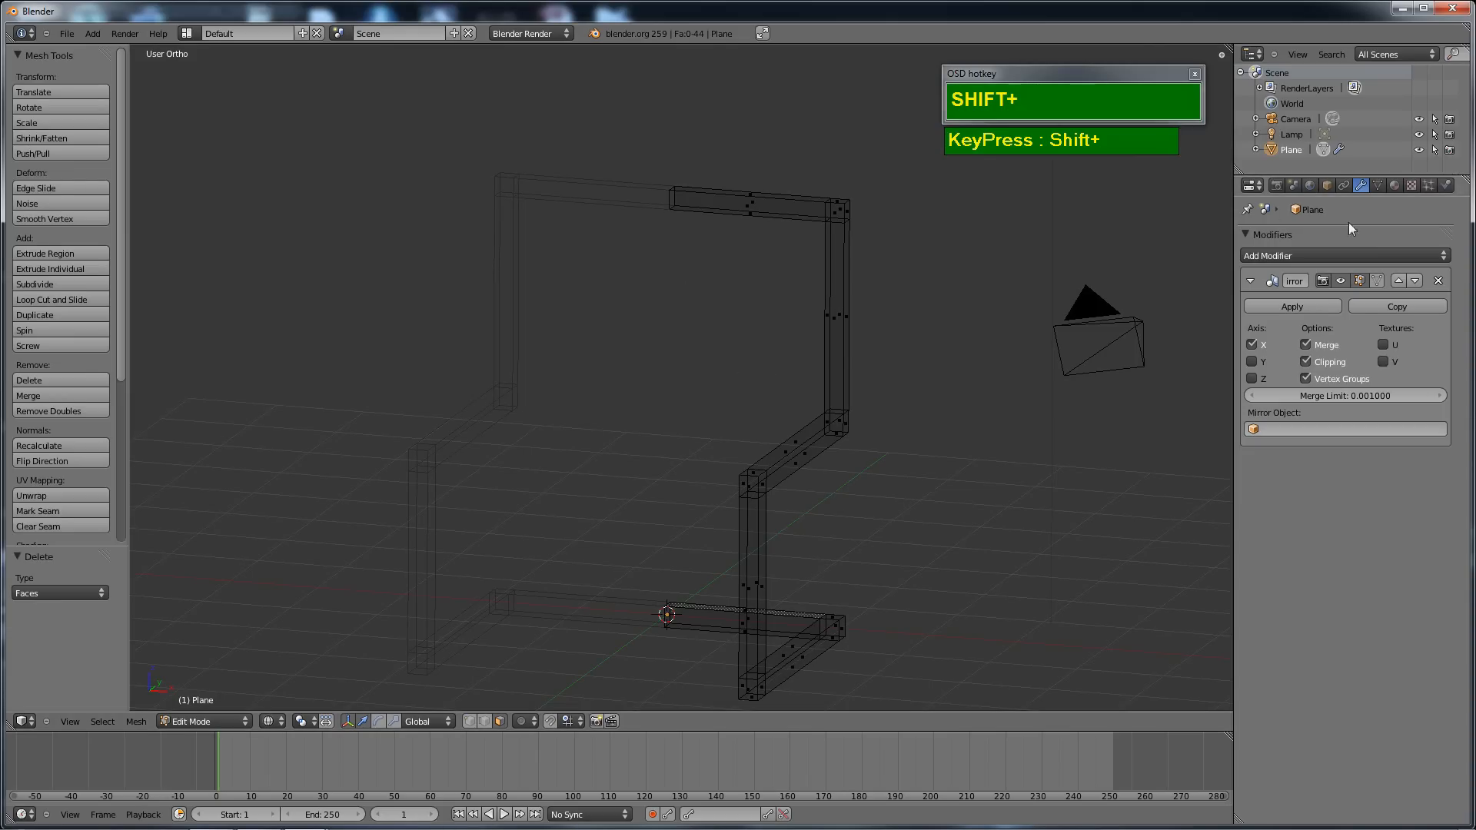
Add a Subdivision Surface modifier with 3 view subdivisions to the frame and display it as a solid.
click(1331, 259)
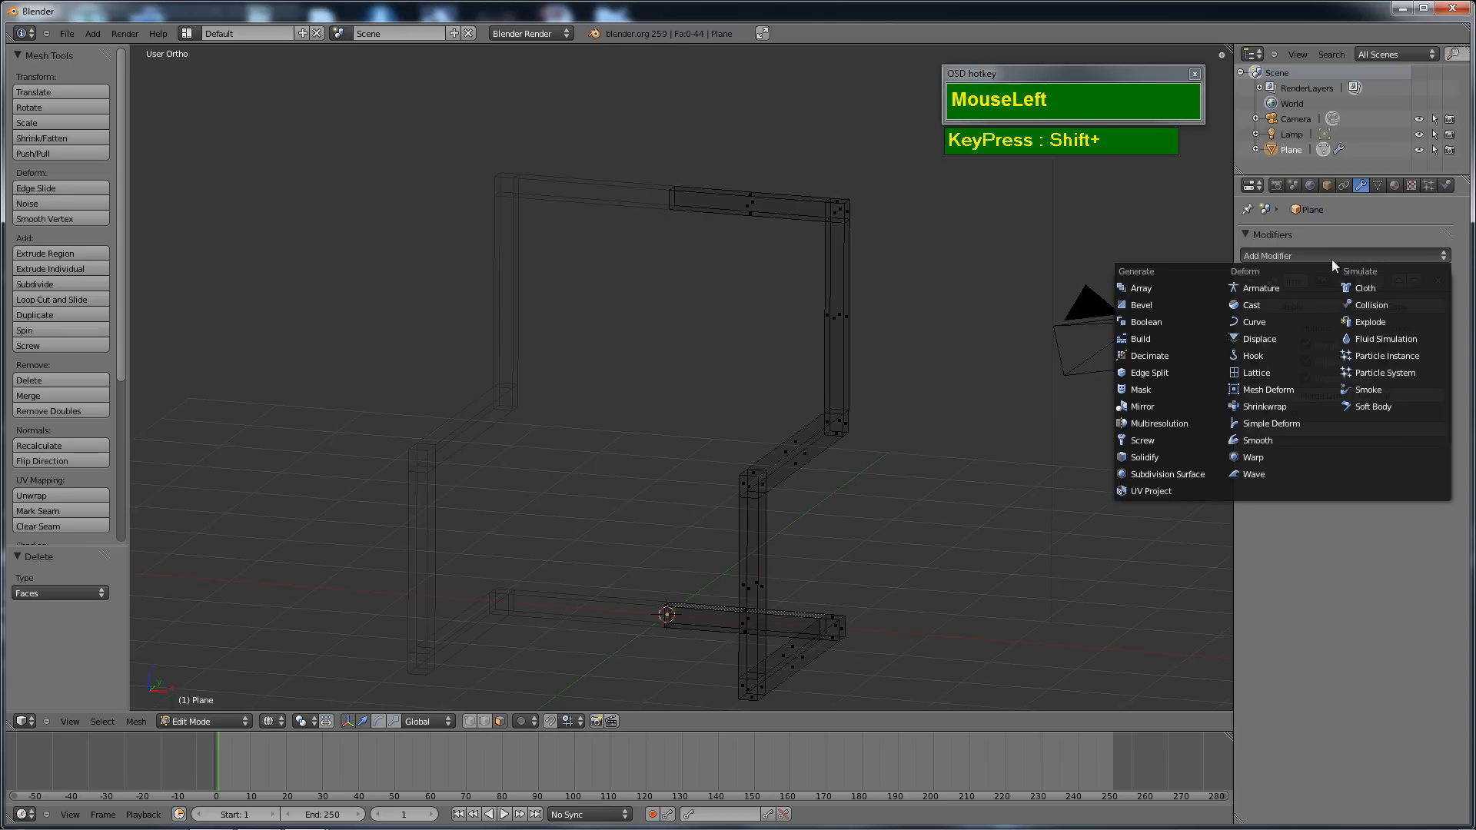
click(1183, 472)
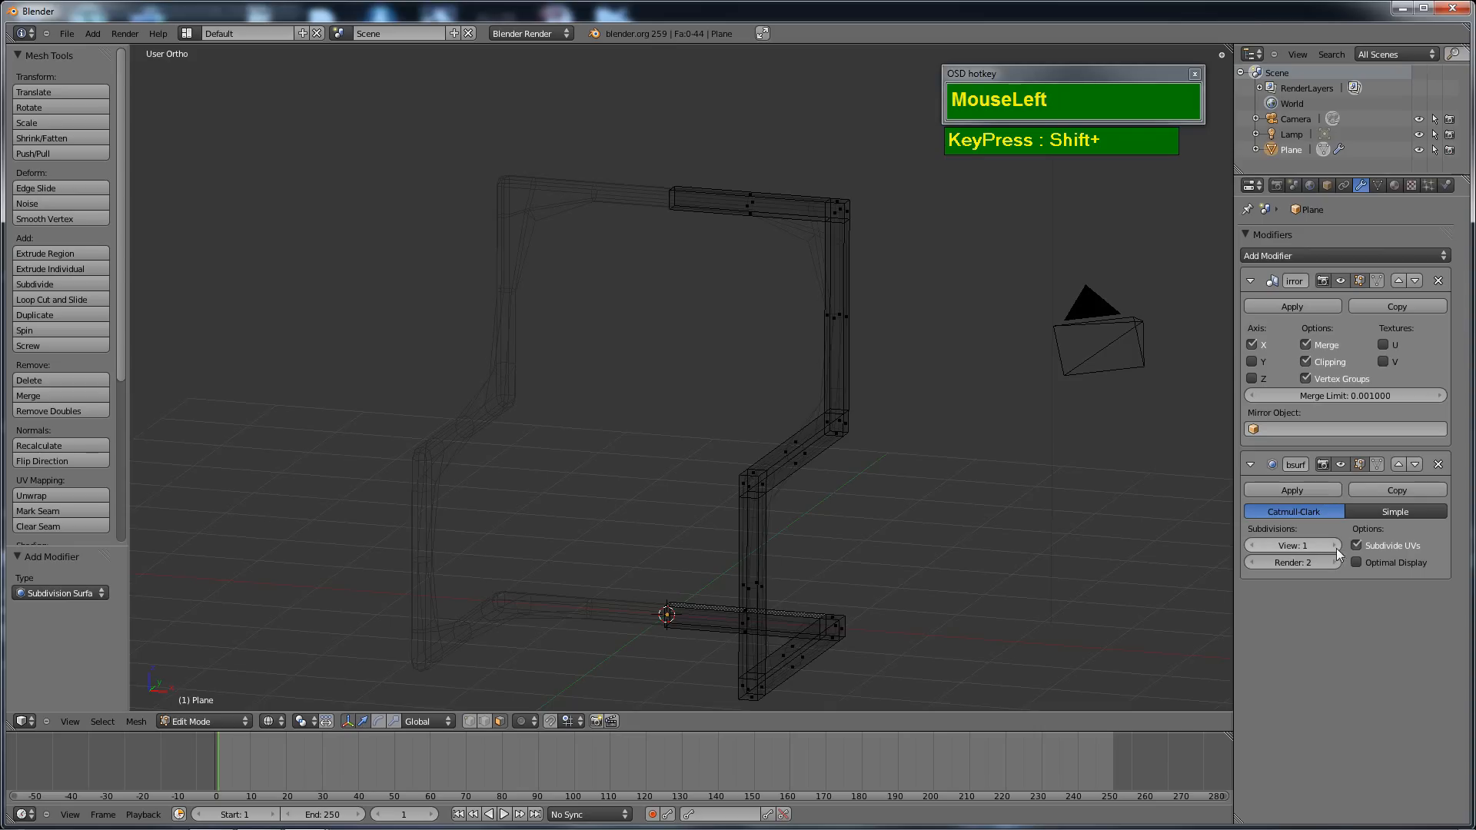
click(1335, 547)
click(1335, 547)
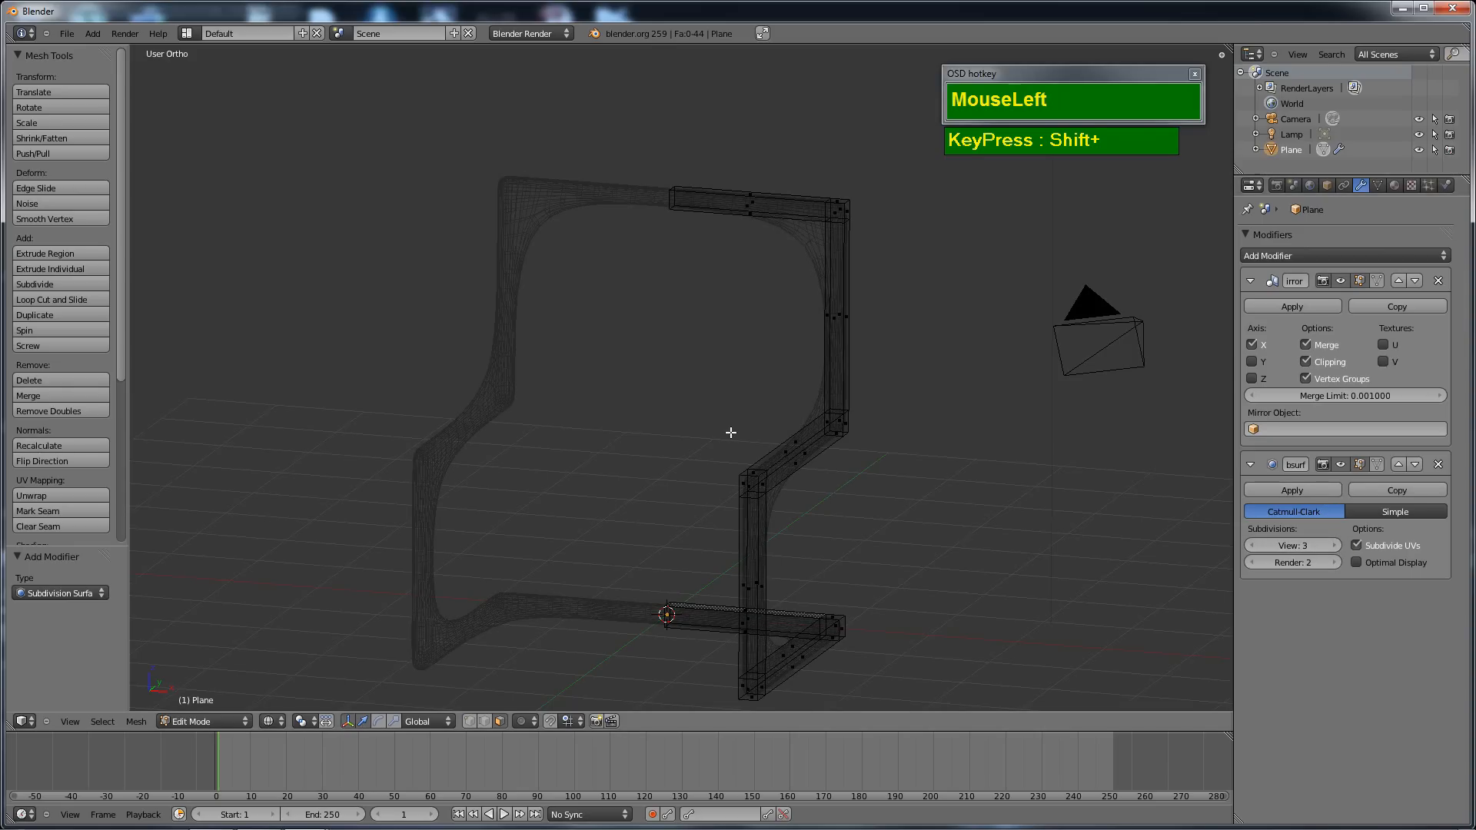
key(z)
Select the entire frame mesh and apply smooth shading to its faces.
middle_drag(803, 440, 790, 223)
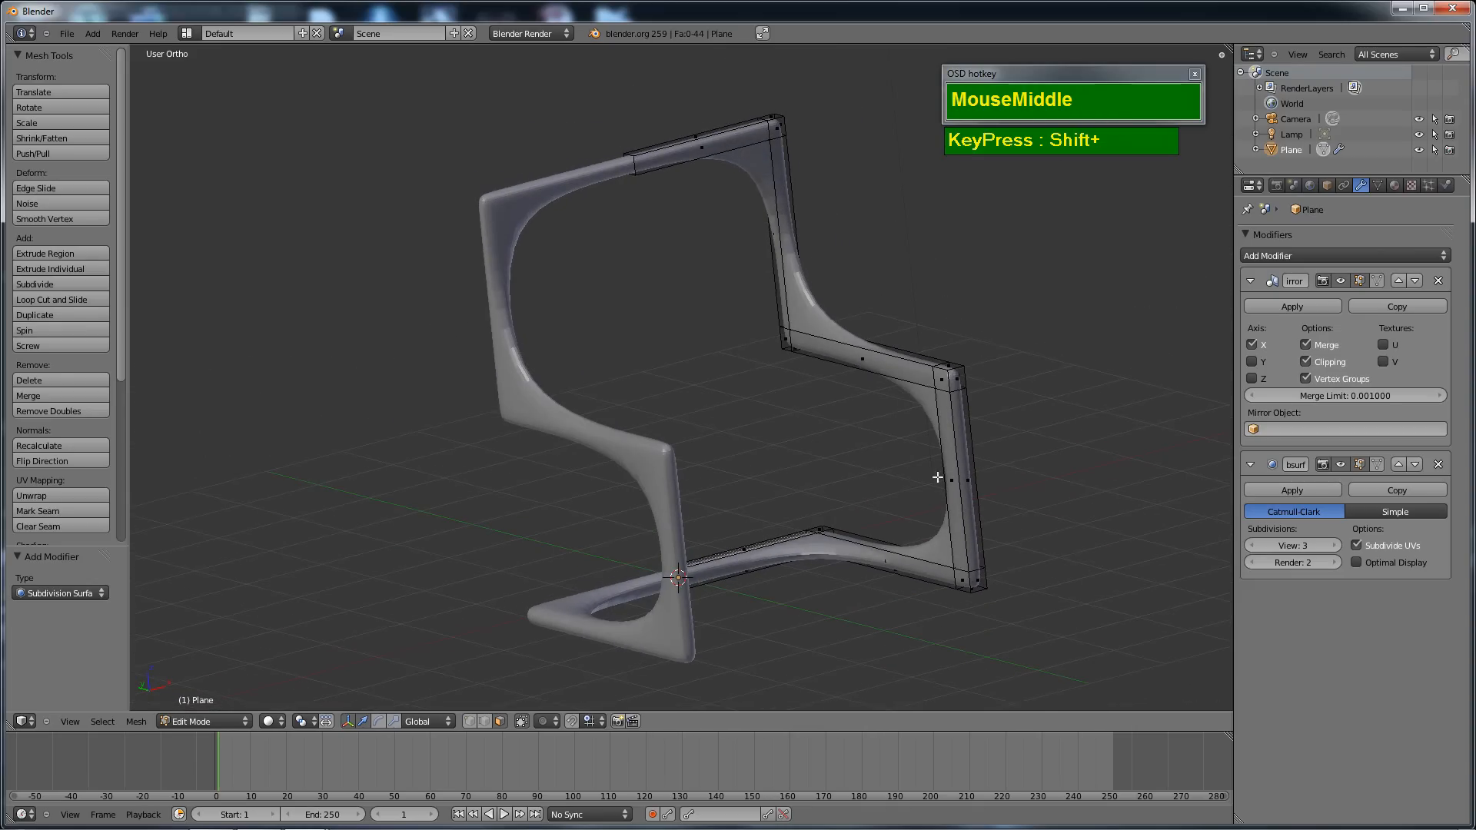
middle_drag(937, 478, 858, 586)
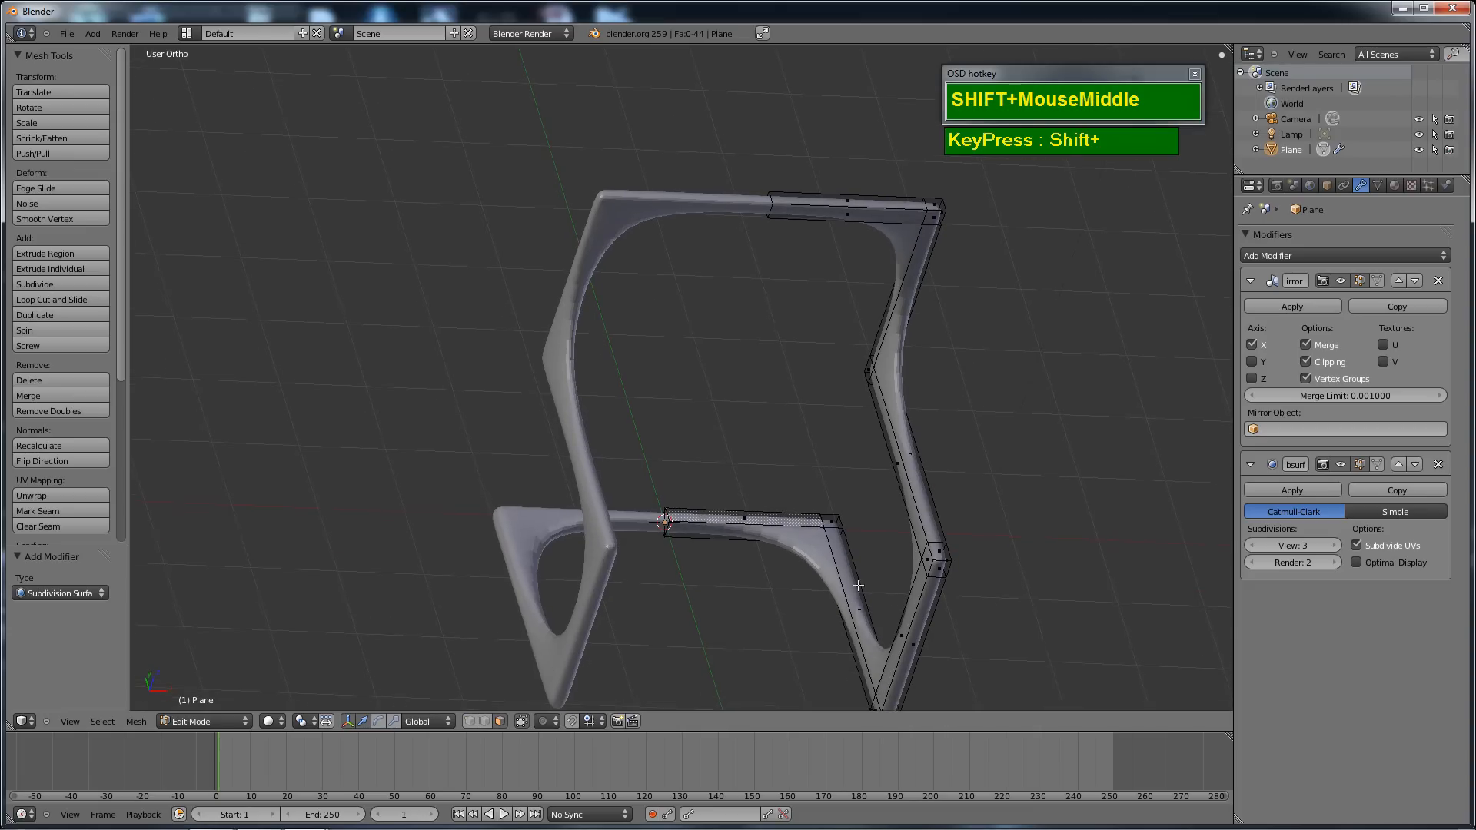
mouse_move(851, 267)
middle_down()
mouse_move(874, 177)
mouse_move(837, 289)
middle_up()
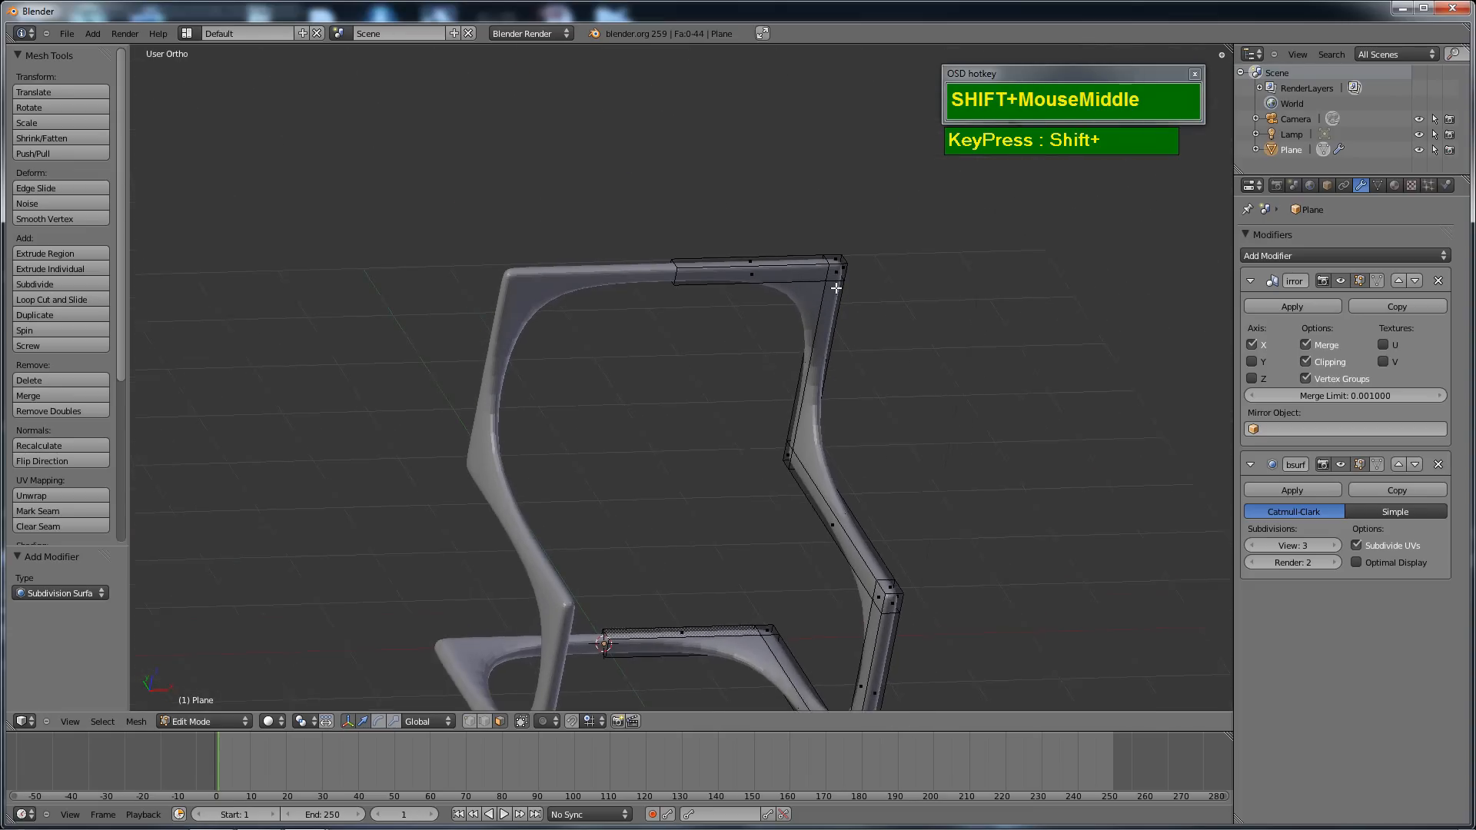
scroll(830, 269, up, 3)
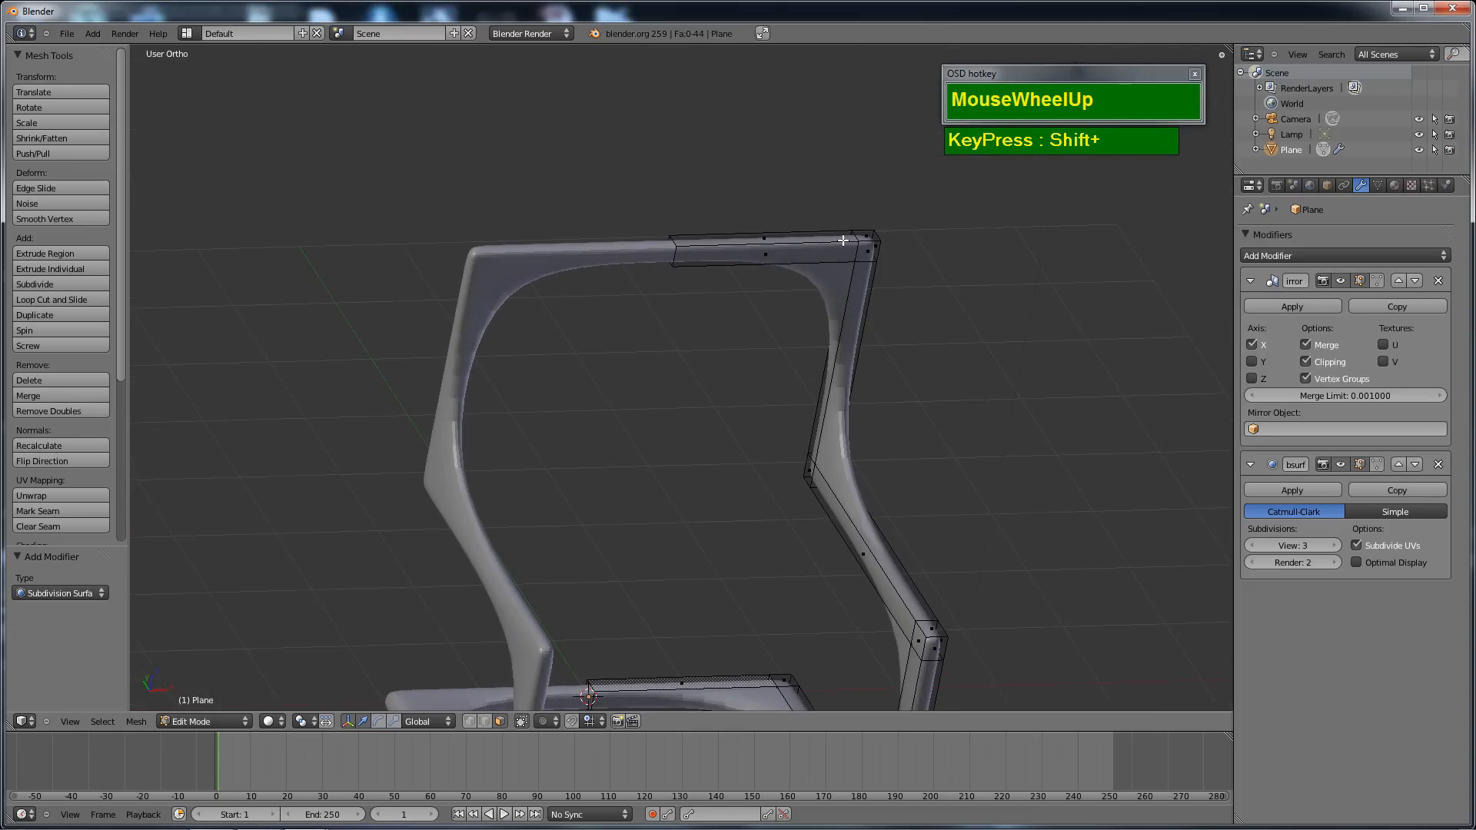
middle_drag(913, 293, 836, 347)
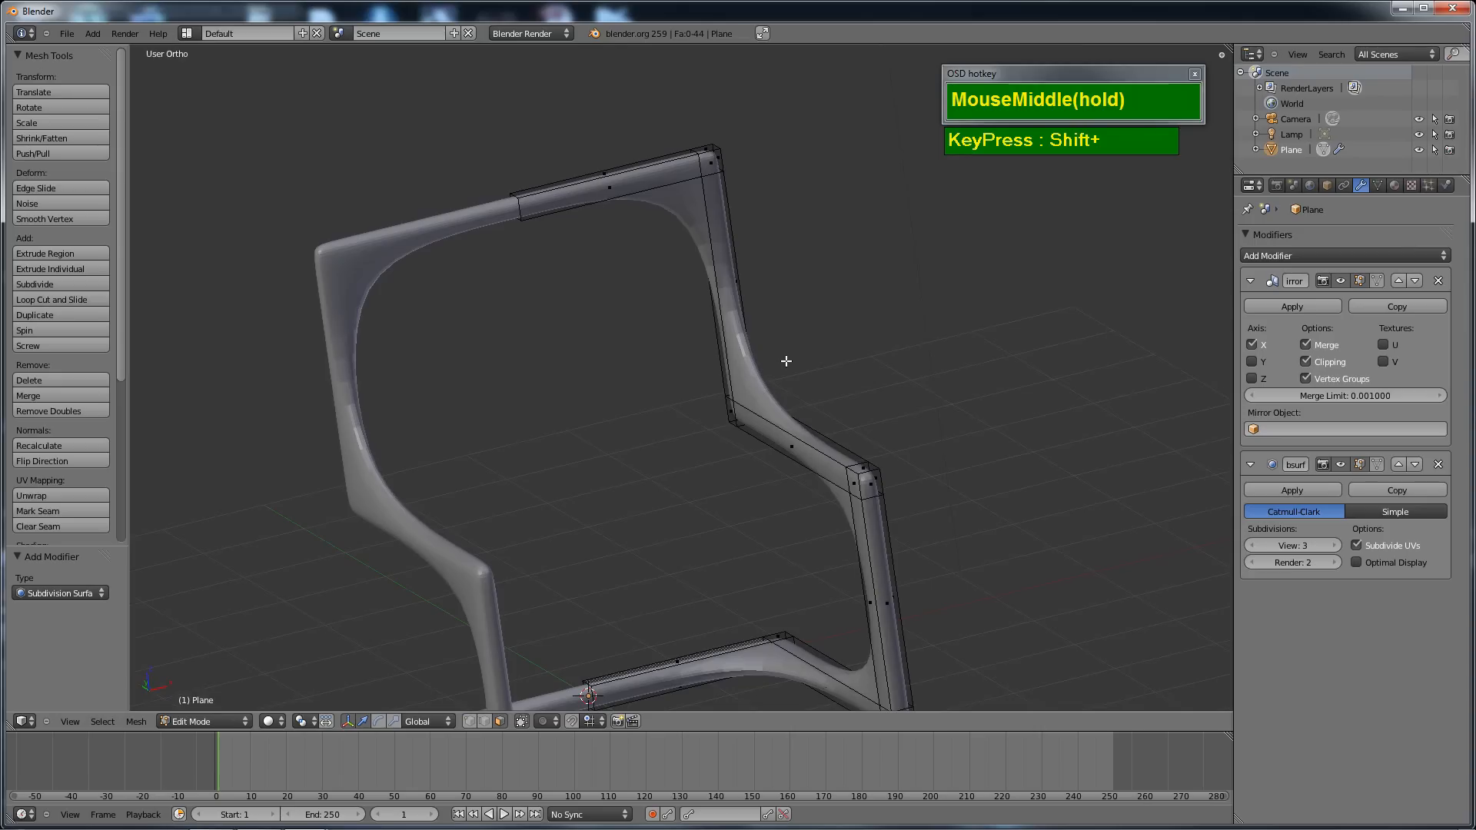
scroll(747, 350, down, 2)
key(a)
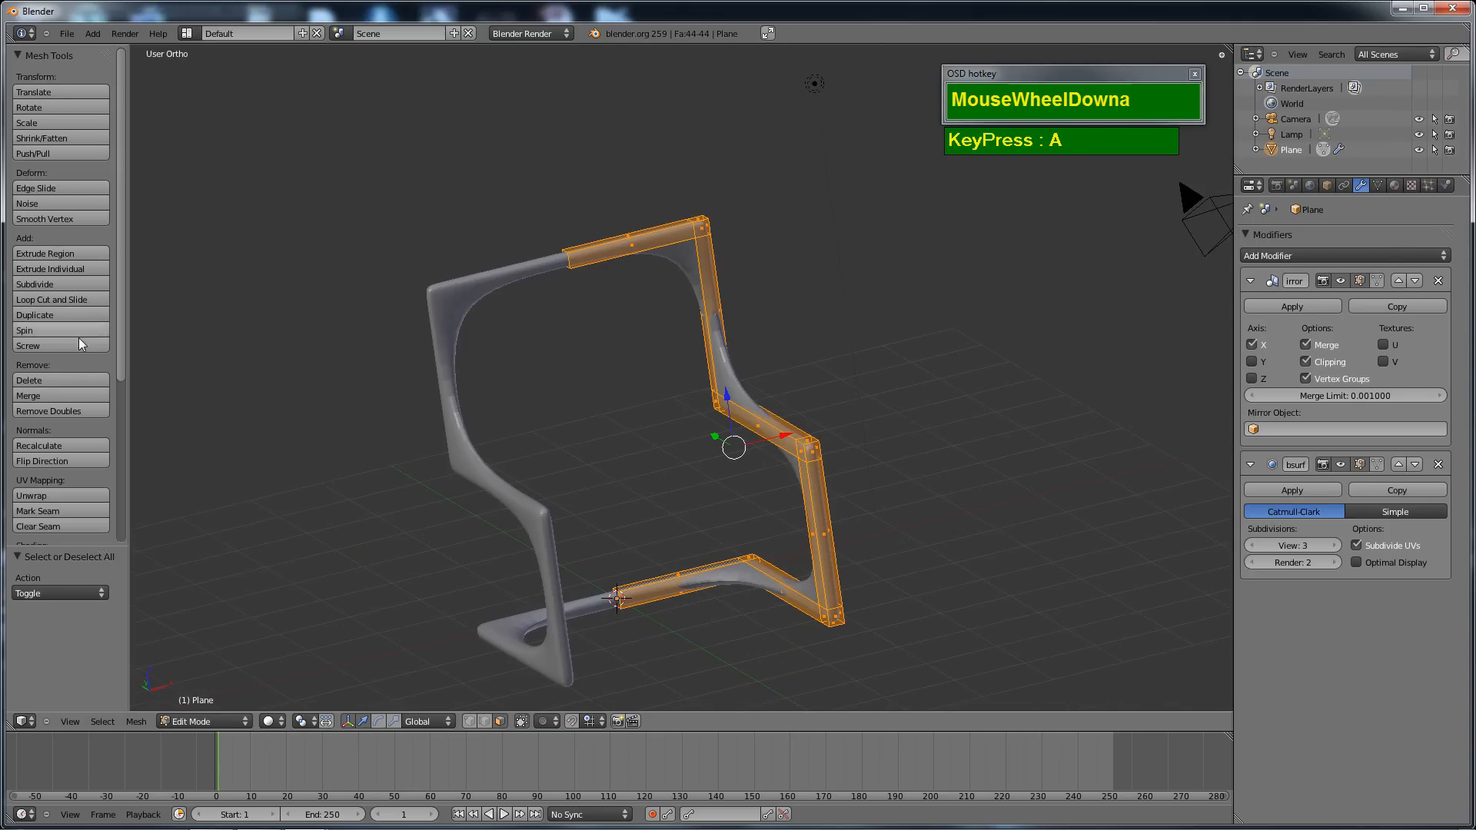
drag(129, 354, 131, 418)
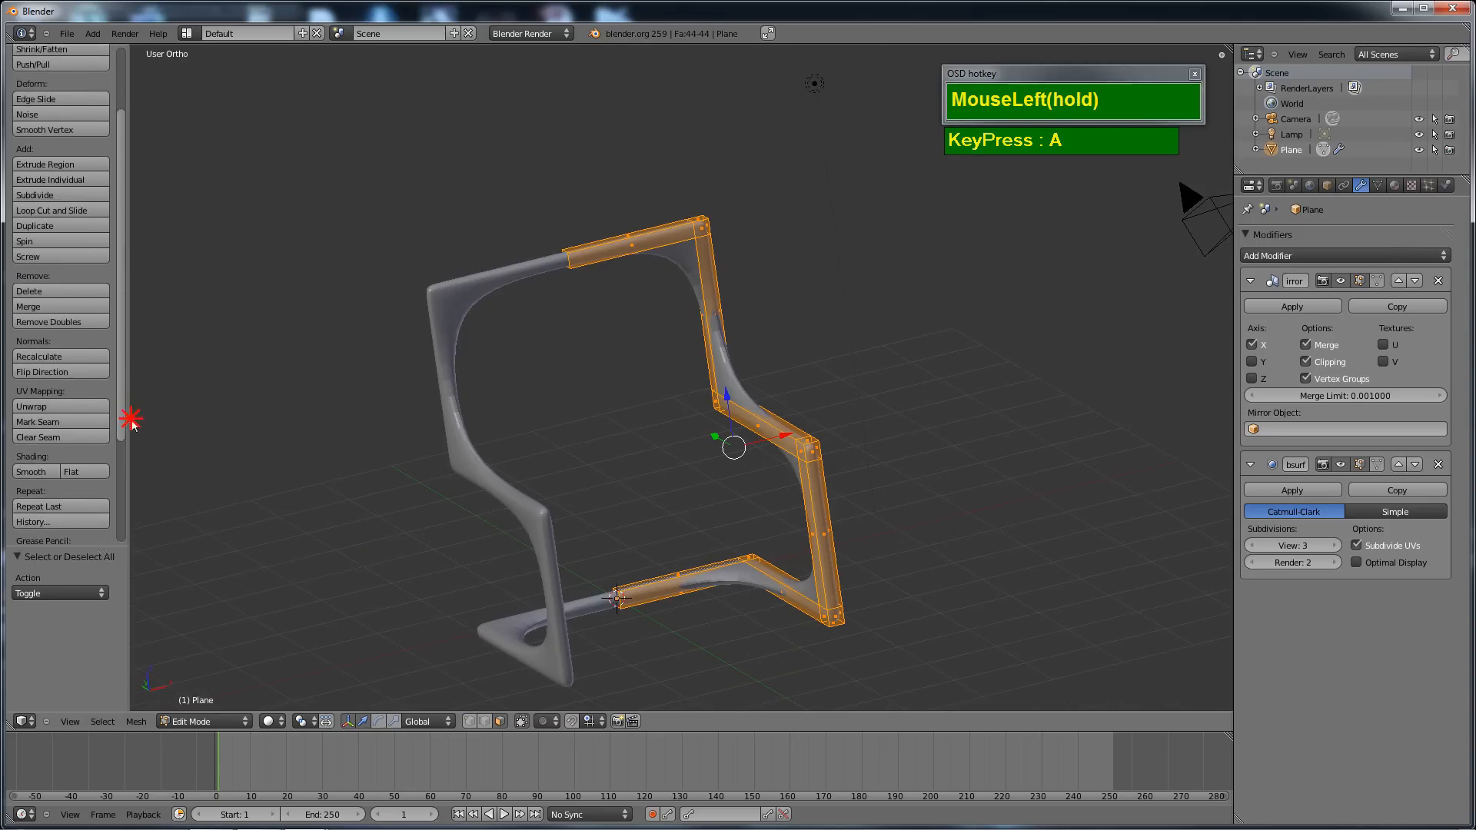
click(39, 471)
Add a loop cut on the top crossbar and slide it close to the upper corner to sharpen the bend.
middle_drag(767, 333, 845, 354)
scroll(845, 353, up, 3)
shift+middle_drag(724, 253, 533, 461)
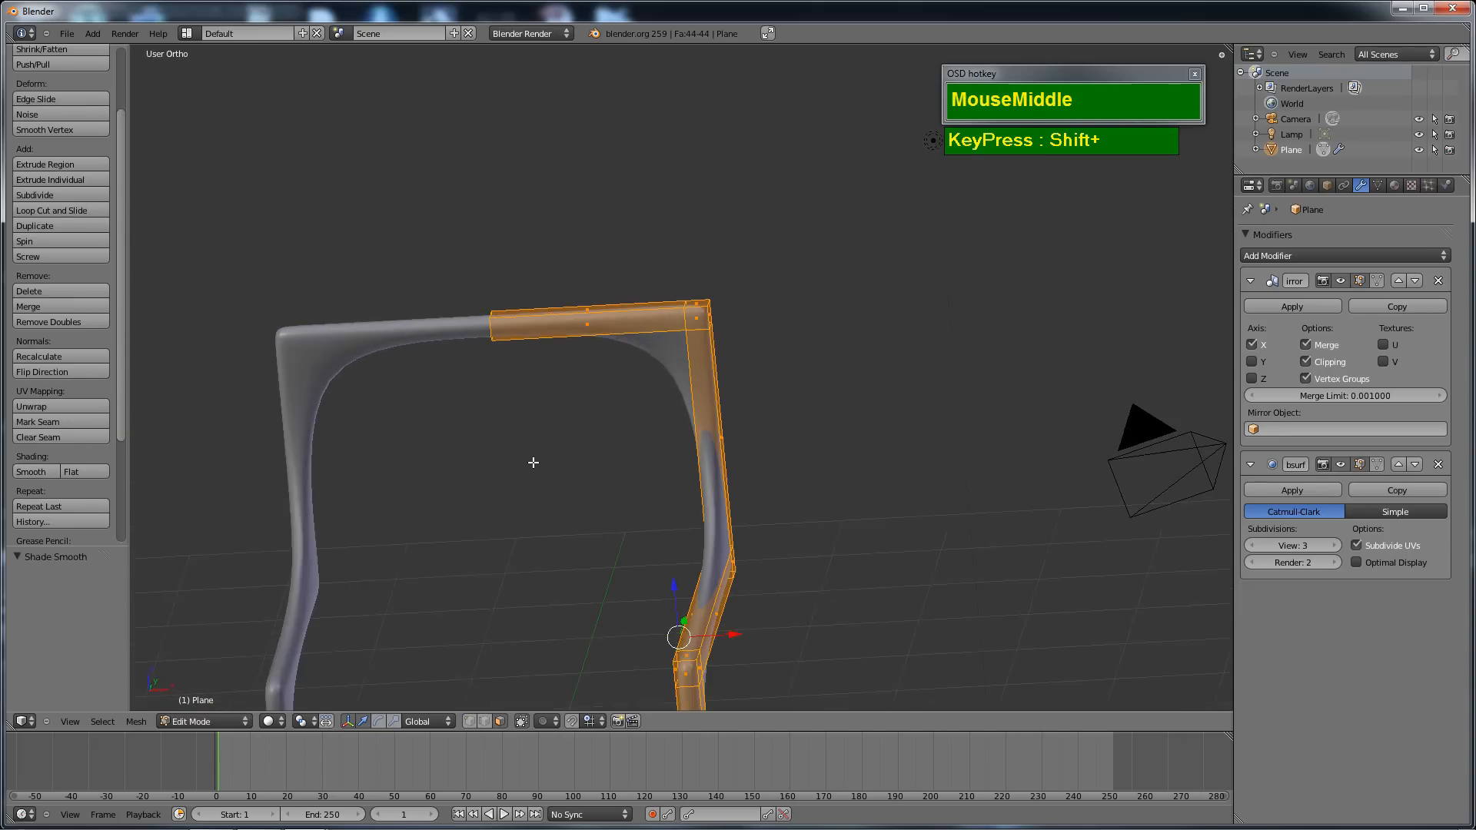
shift+scroll(640, 421, up, 1)
shift+middle_drag(640, 421, 649, 224)
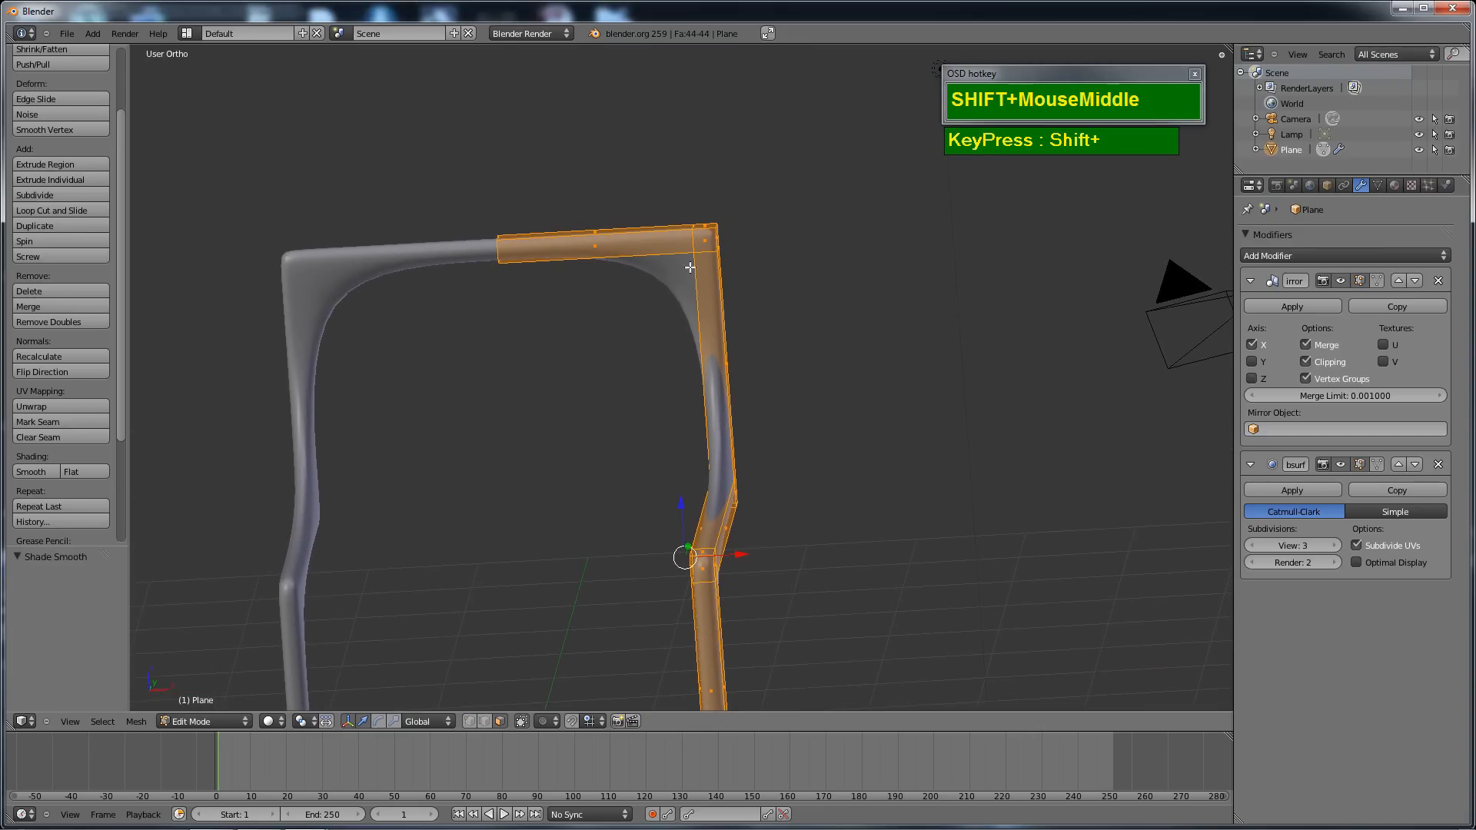
scroll(745, 277, up, 1)
shift+middle_drag(771, 270, 727, 329)
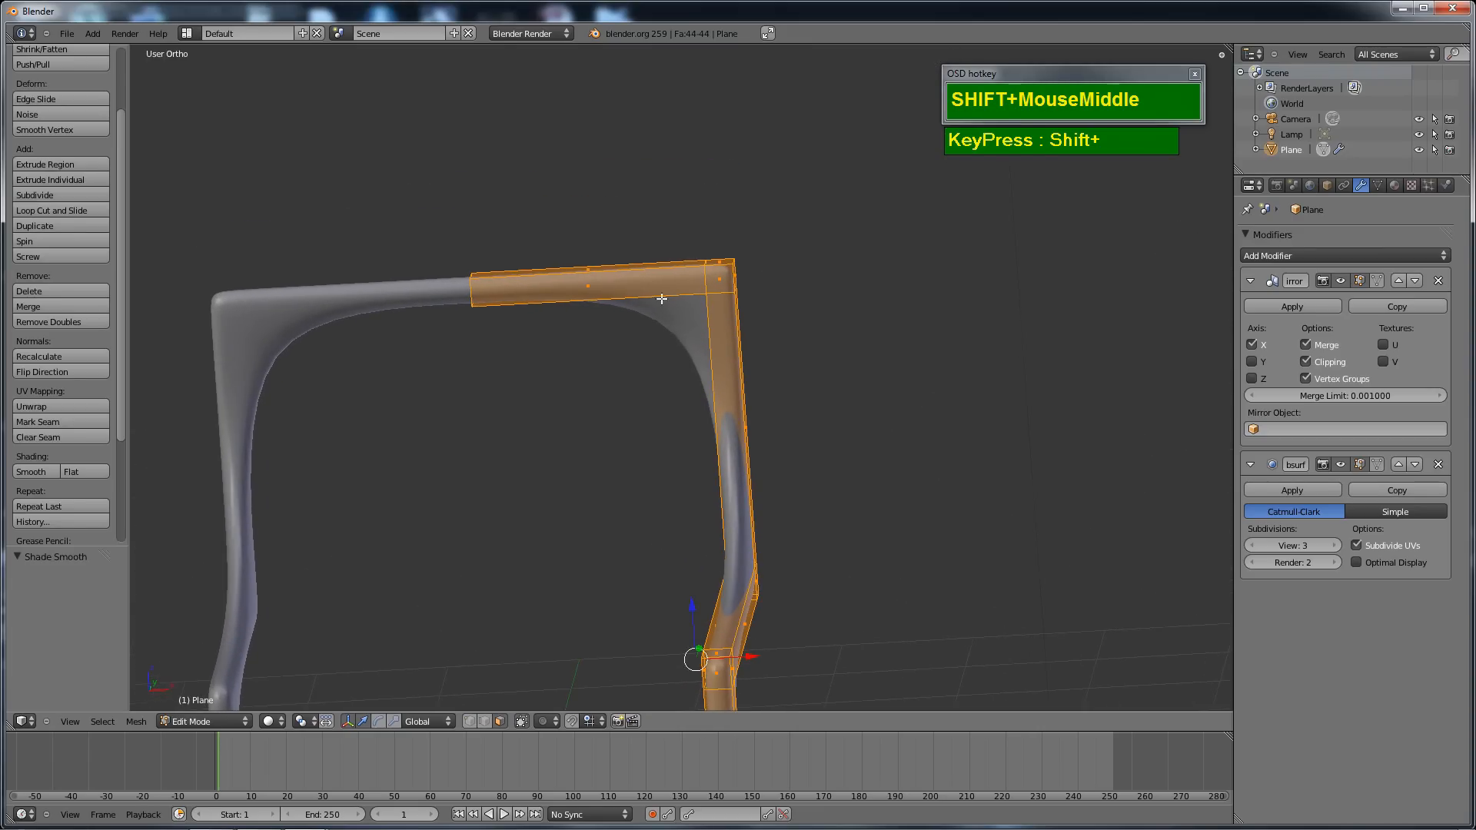
key(ctrl+r)
click(589, 280)
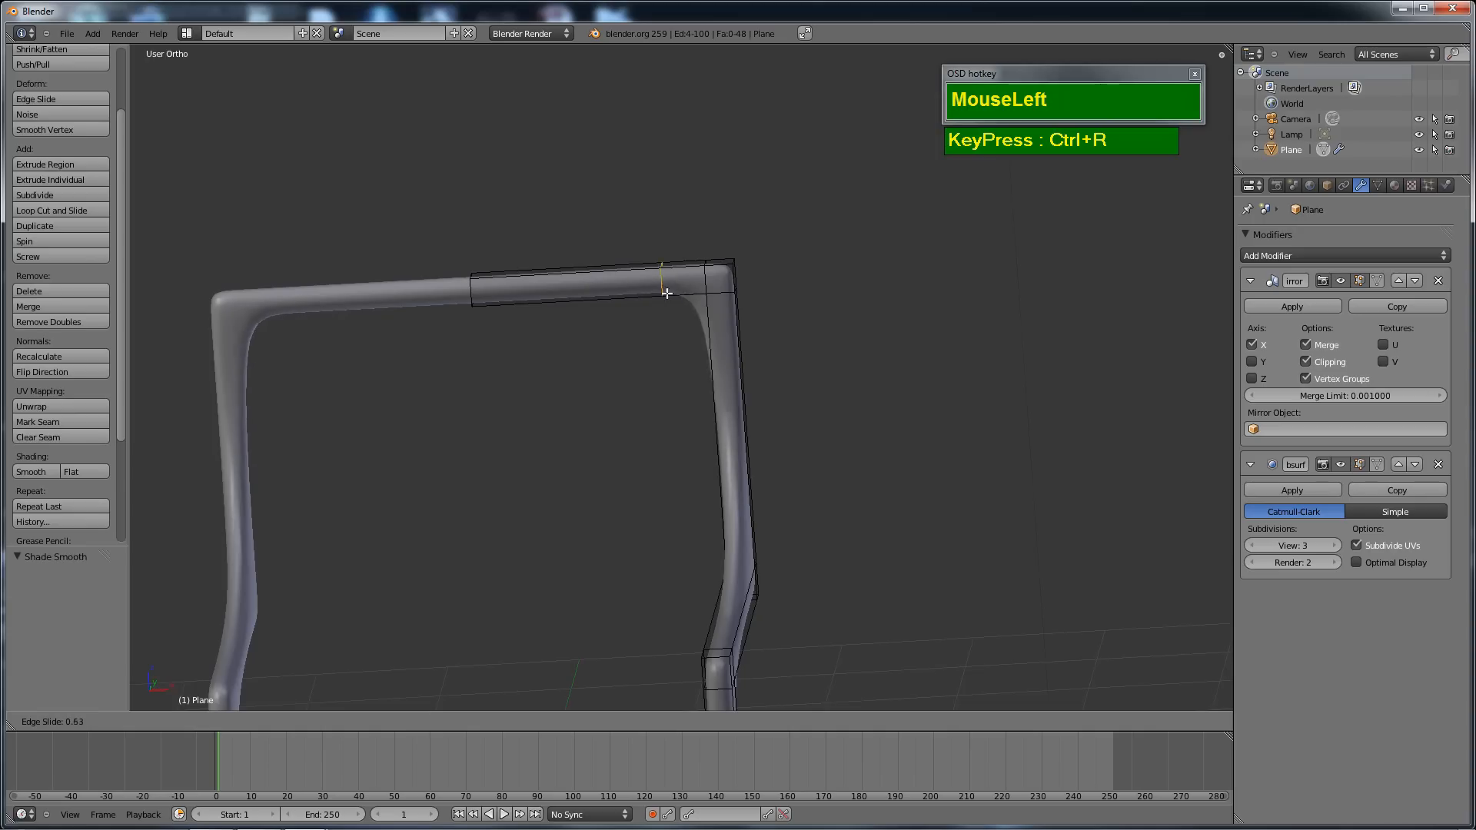
click(701, 295)
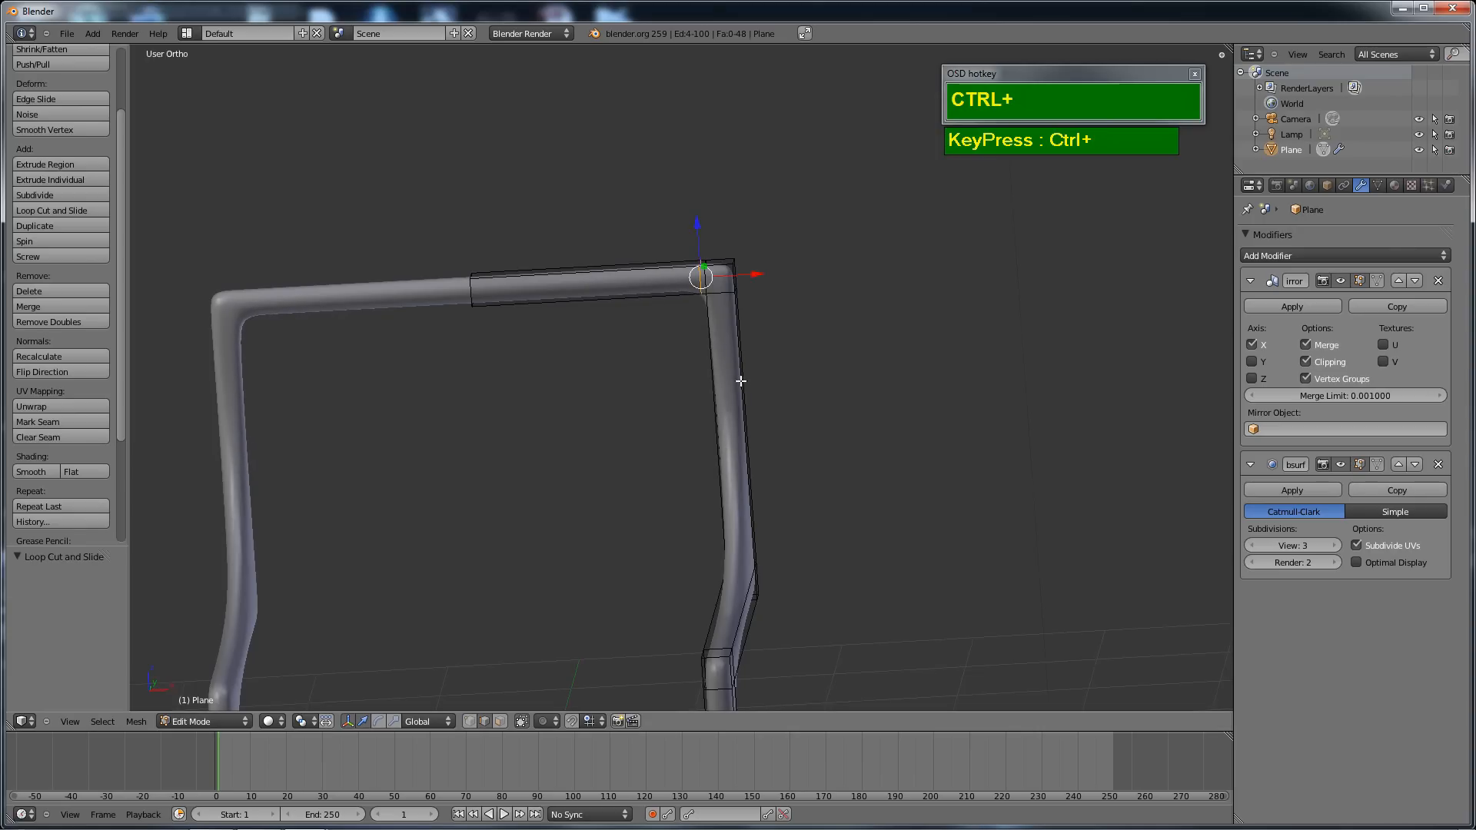
Add two loop cuts on the backrest upright, sliding one close to its upper corner and one close to its lower corner.
key(ctrl+r)
click(731, 371)
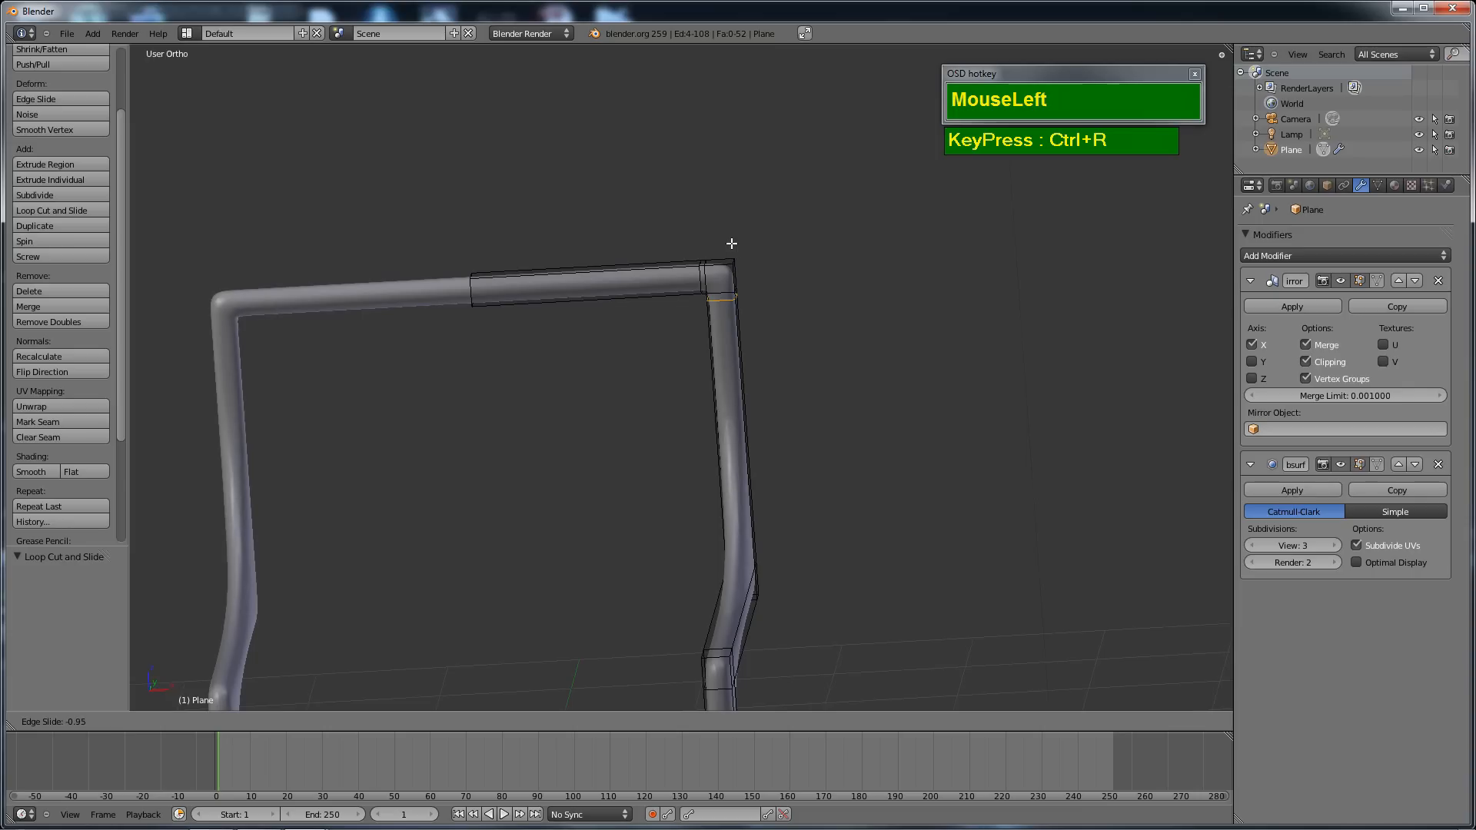
click(768, 293)
key(ctrl+r)
click(751, 421)
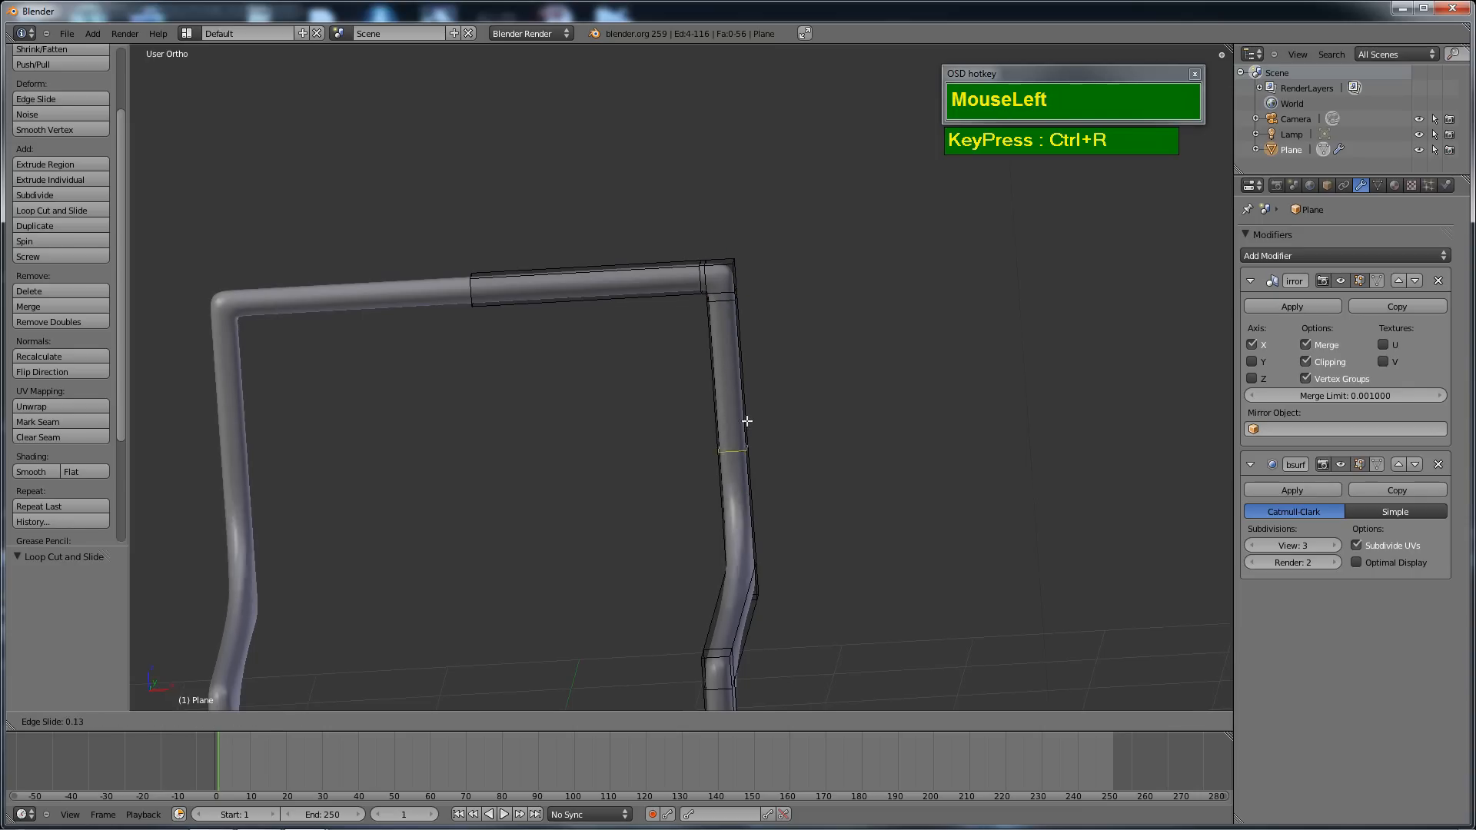
click(755, 528)
Add two loop cuts on the seat rail, one close to the backrest corner and one close to the front leg corner.
middle_drag(755, 529, 652, 612)
key(ctrl+r)
click(663, 610)
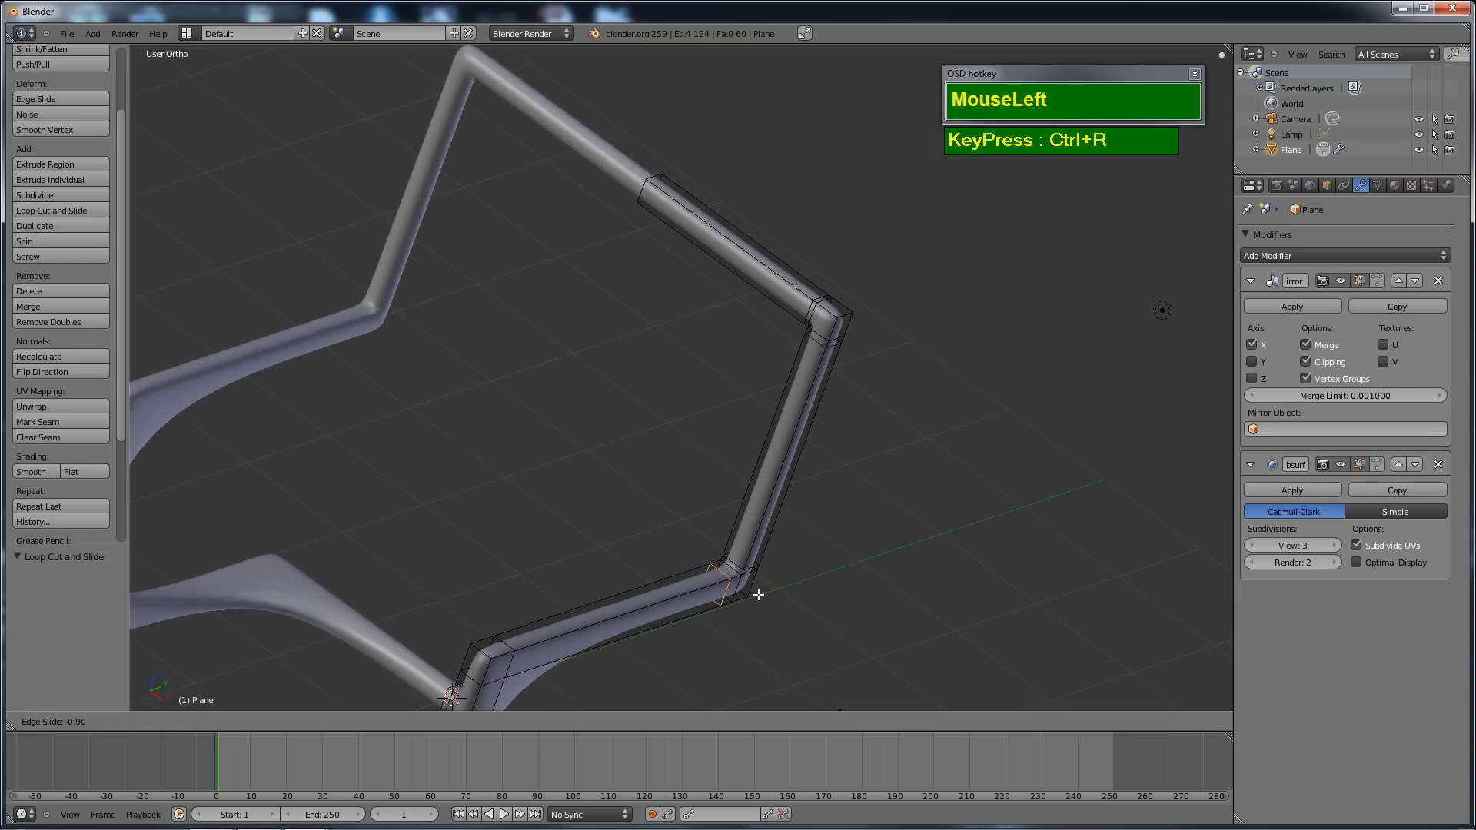
click(762, 594)
scroll(676, 602, down, 1)
key(ctrl+r)
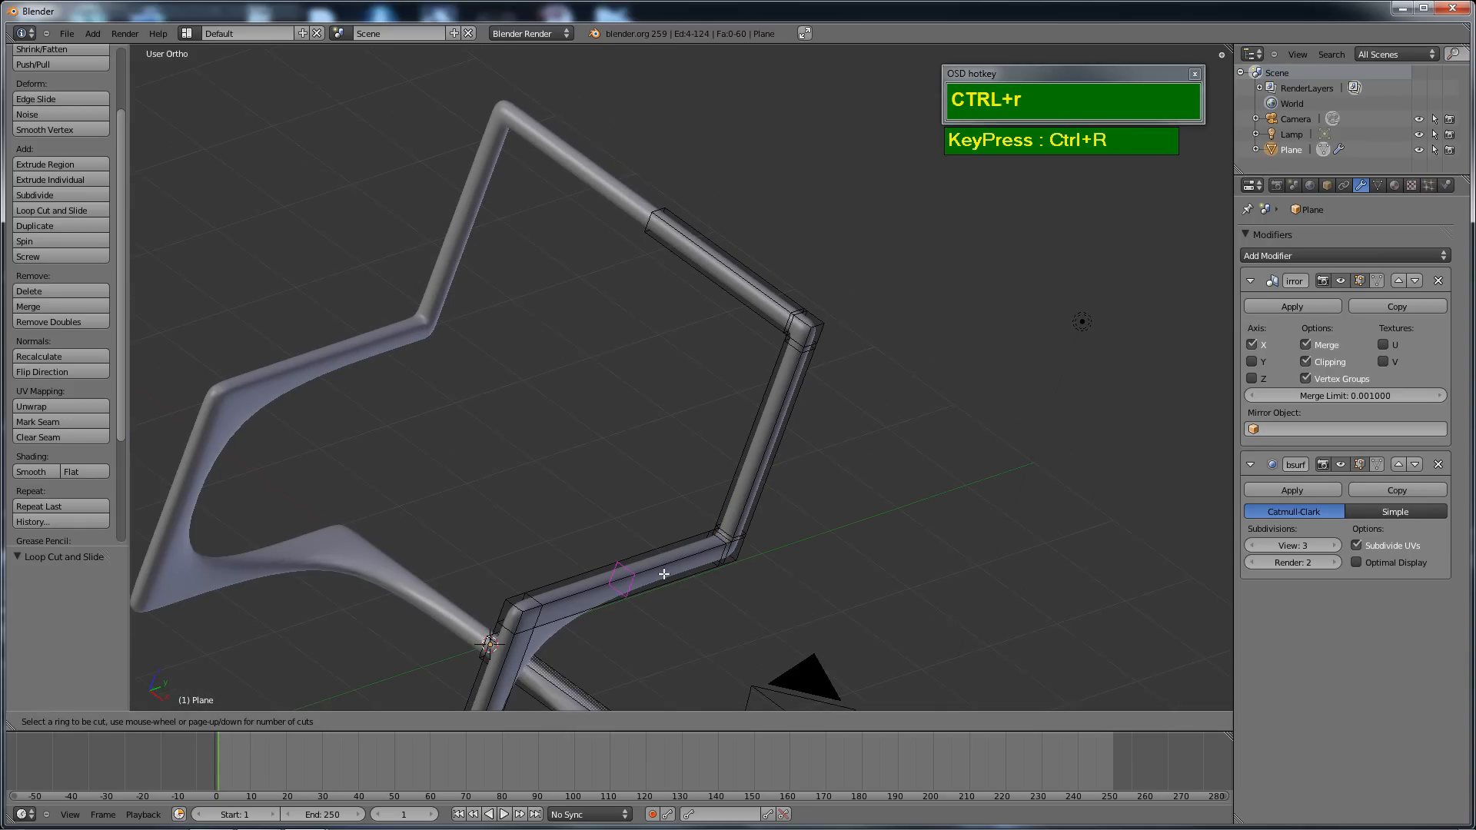
click(660, 577)
click(588, 618)
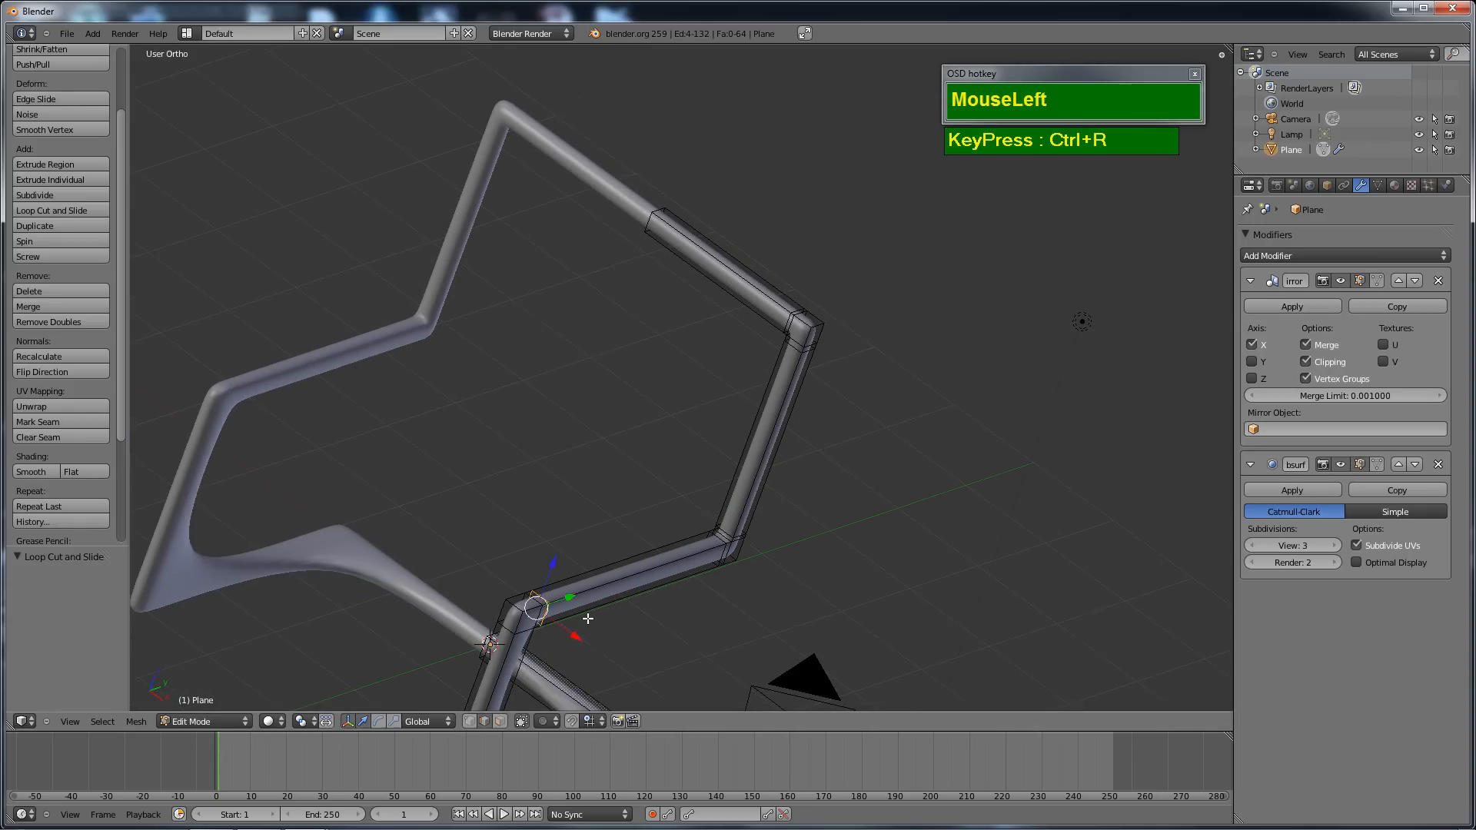
Add loop cuts close to both ends of the front leg and both ends of the bottom side rail.
scroll(588, 619, down, 2)
middle_drag(588, 615, 579, 569)
key(ctrl+r)
drag(579, 569, 605, 519)
key(ctrl+r)
drag(572, 575, 569, 658)
click(563, 627)
key(ctrl+r)
key(ctrl+r)
click(560, 666)
Add a loop cut on the bottom crossbar and slide it close to the corner with the bottom side rail.
middle_drag(662, 633, 530, 572)
shift+middle_drag(532, 572, 491, 280)
scroll(763, 474, up, 3)
middle_drag(763, 475, 636, 452)
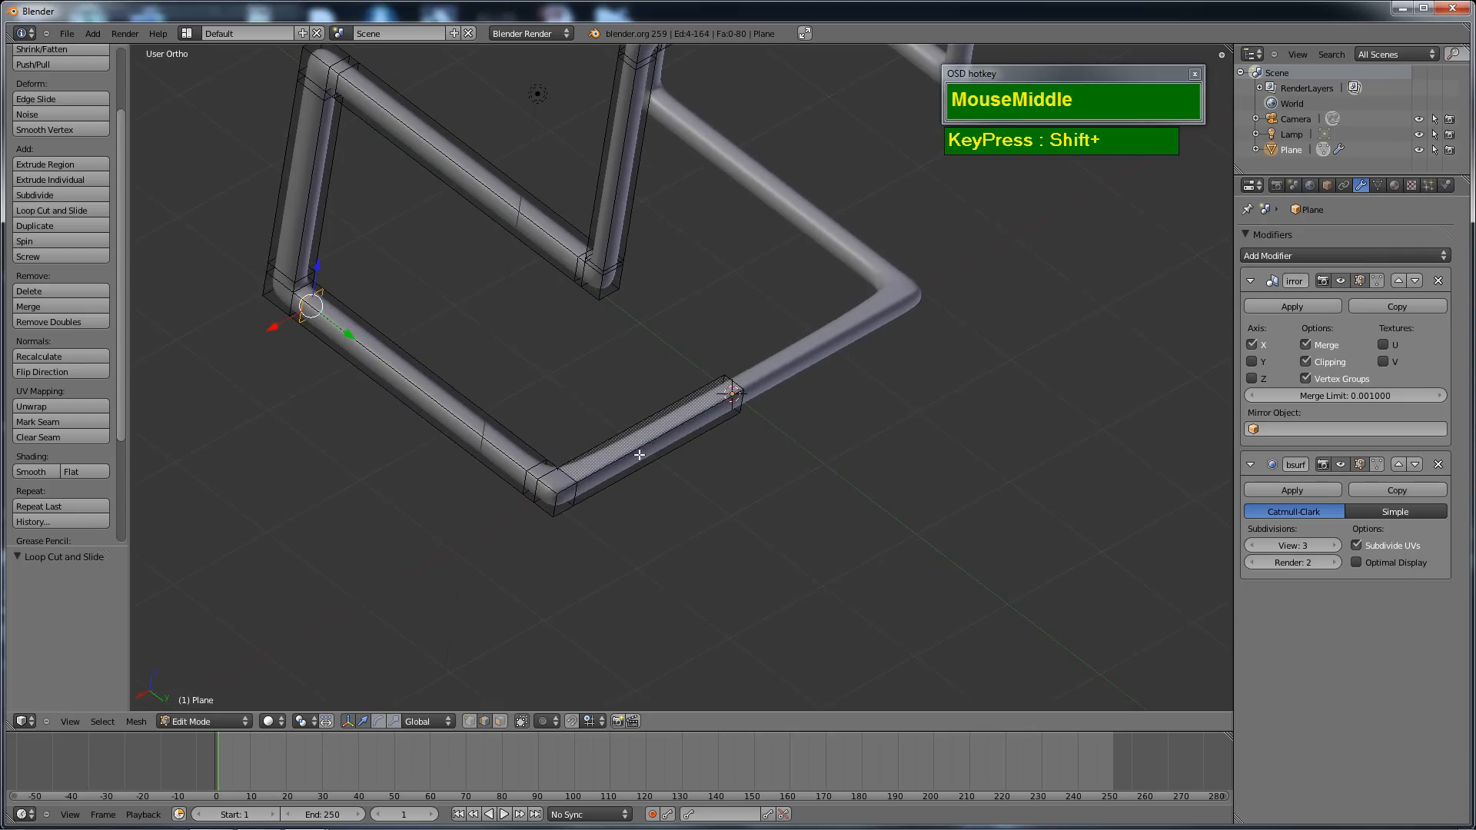
key(ctrl+r)
click(646, 432)
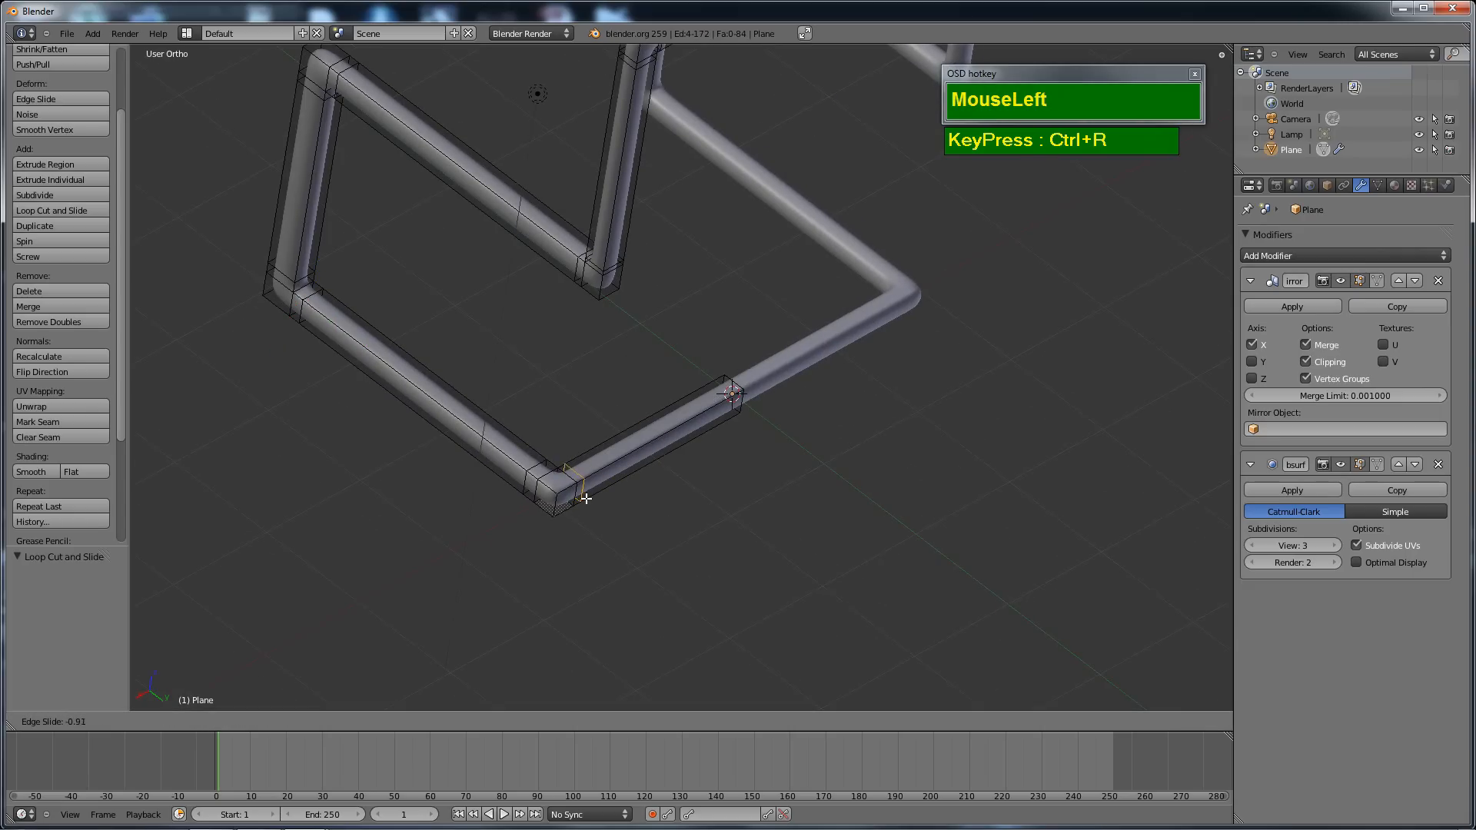
click(586, 498)
Move the edge loop at the crossbar end of the bottom side rail about 0.064 along Y toward the corner.
middle_drag(586, 498, 654, 402)
scroll(719, 445, up, 2)
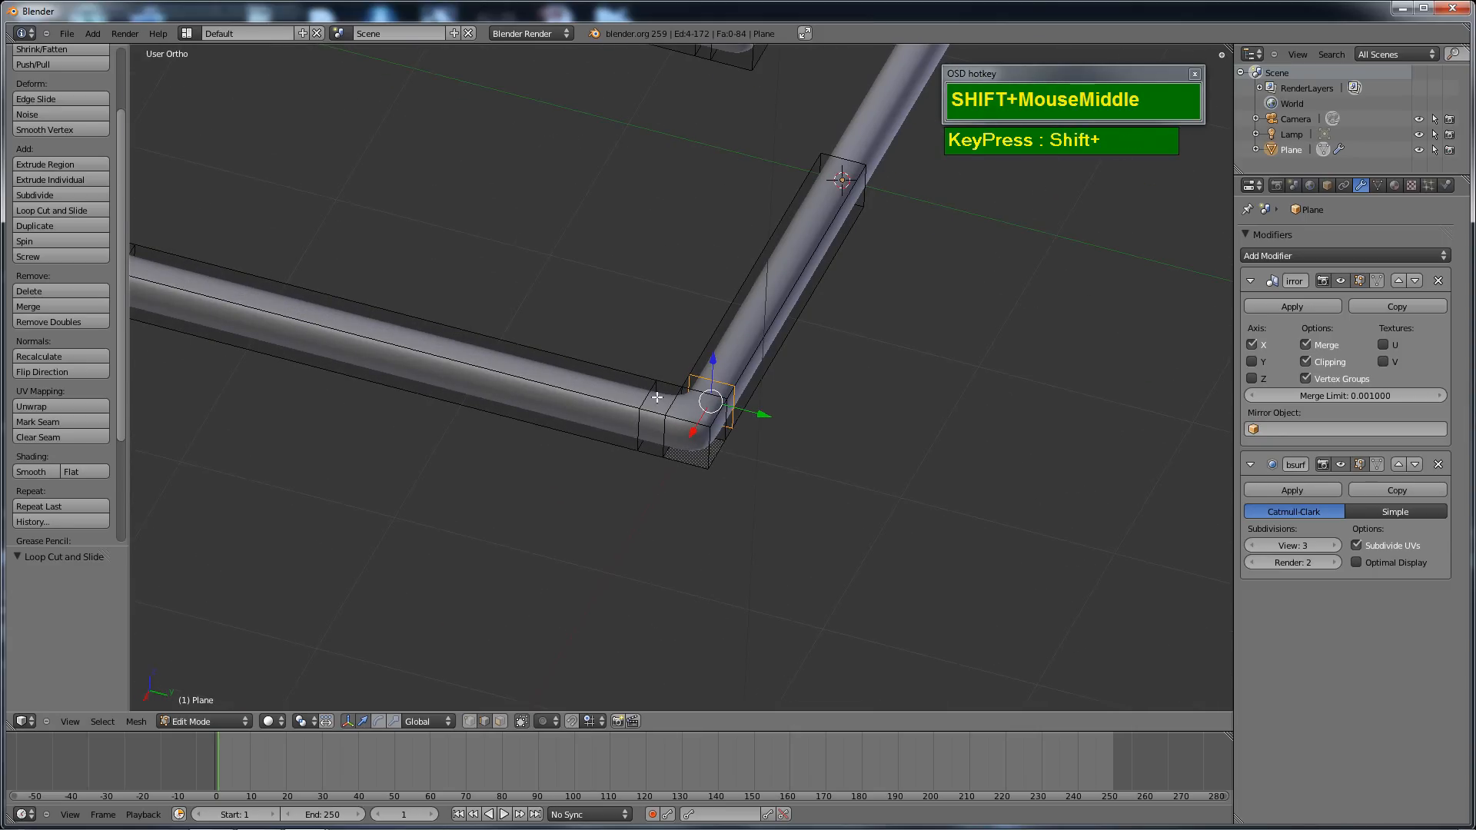
alt+right_click(648, 399)
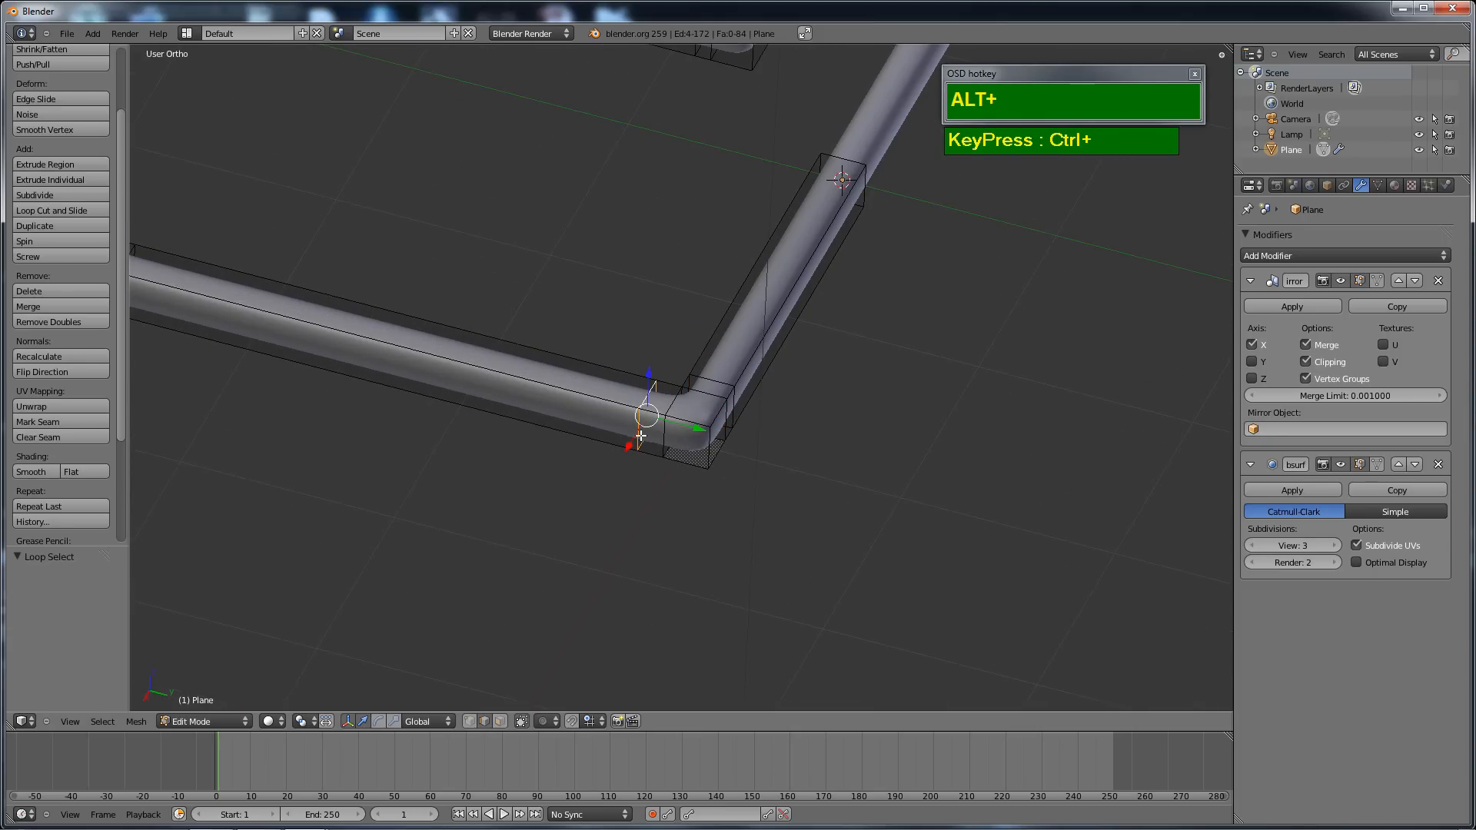
drag(688, 428, 701, 449)
key(ctrl+e)
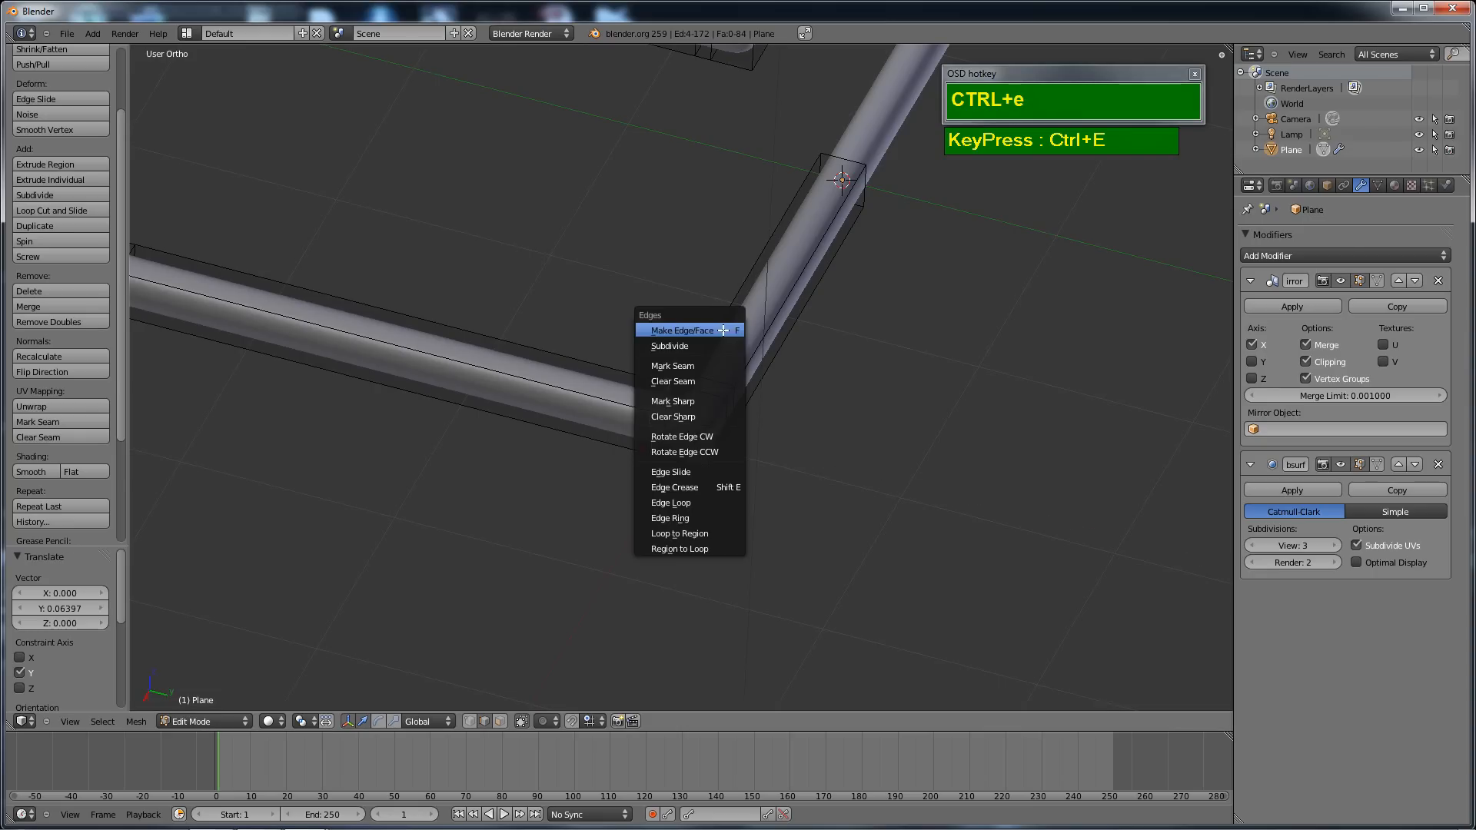
click(688, 472)
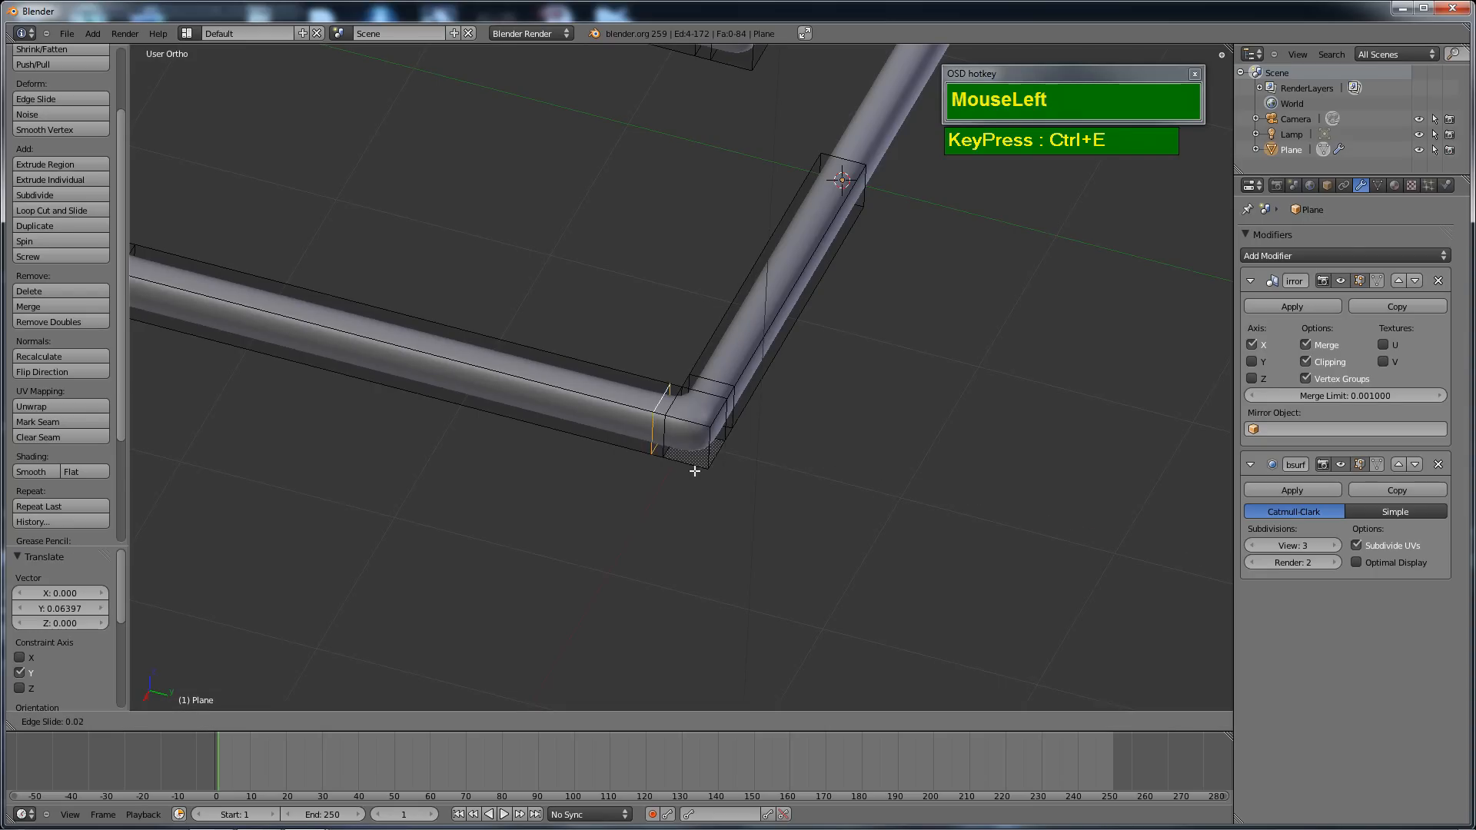
right_click(715, 466)
Examine the smoothed chair frame from several angles to check how tight and even its corners are.
scroll(679, 459, down, 6)
shift+middle_drag(679, 504, 678, 576)
middle_drag(768, 369, 678, 422)
scroll(561, 445, down, 1)
middle_drag(560, 446, 682, 218)
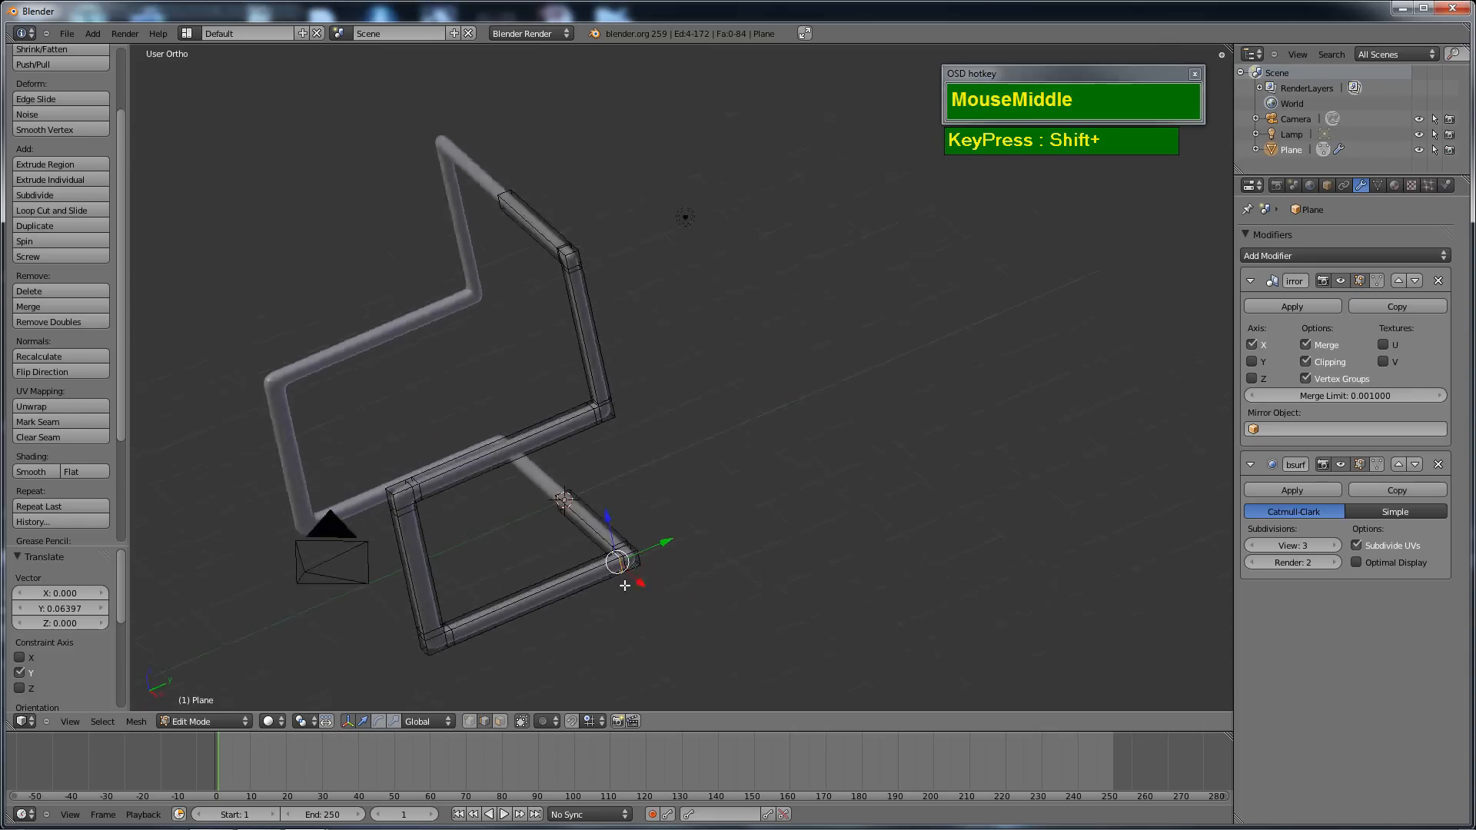
scroll(617, 520, up, 5)
scroll(618, 520, up, 2)
shift+middle_drag(607, 454, 943, 284)
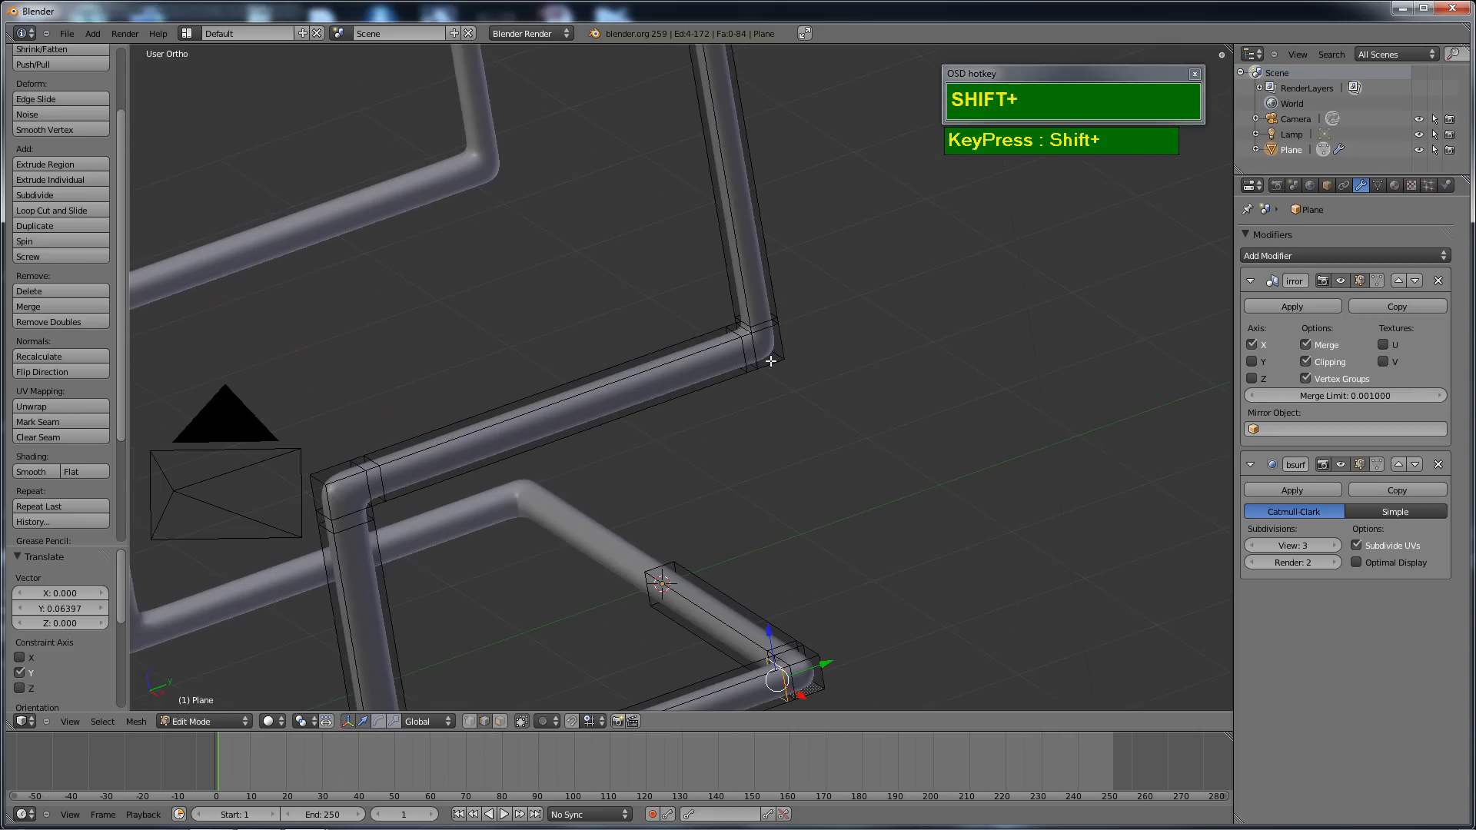
shift+middle_drag(450, 458, 874, 404)
scroll(708, 306, down, 3)
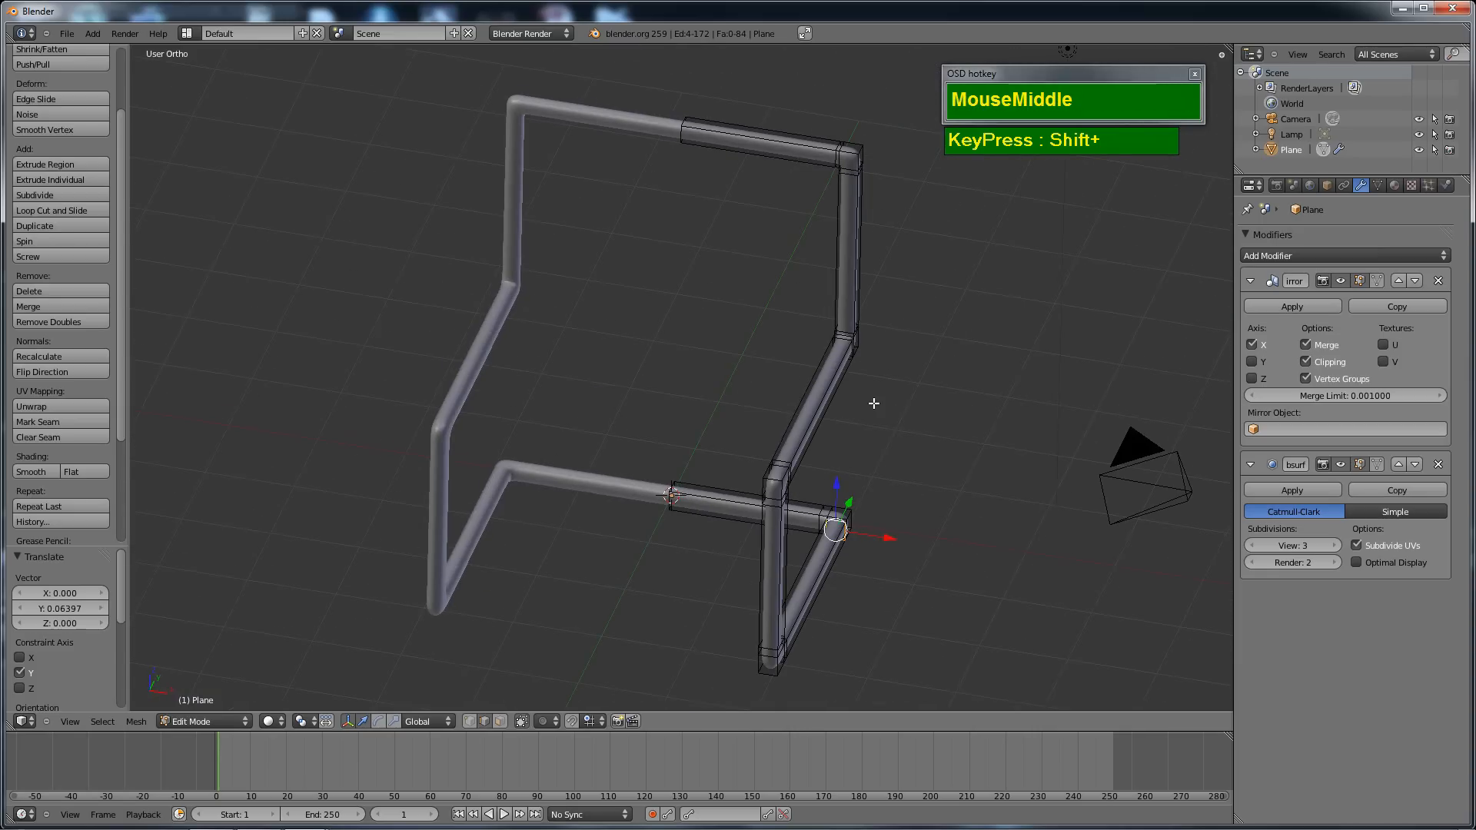
middle_drag(774, 415, 789, 369)
scroll(912, 372, up, 1)
scroll(912, 372, down, 1)
middle_drag(649, 273, 761, 402)
scroll(784, 415, up, 2)
shift+middle_drag(871, 439, 553, 443)
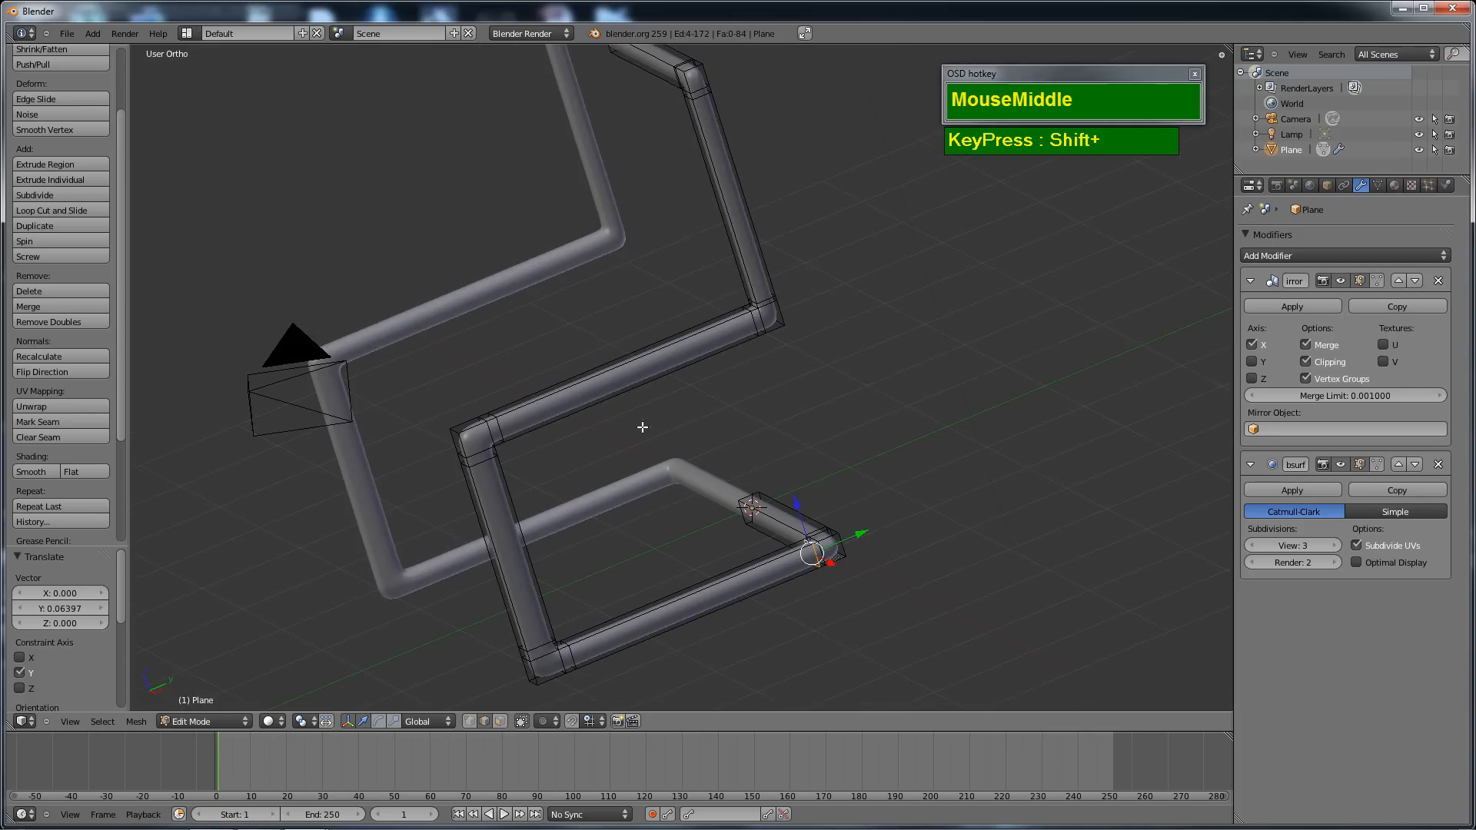
shift+middle_drag(598, 391, 475, 420)
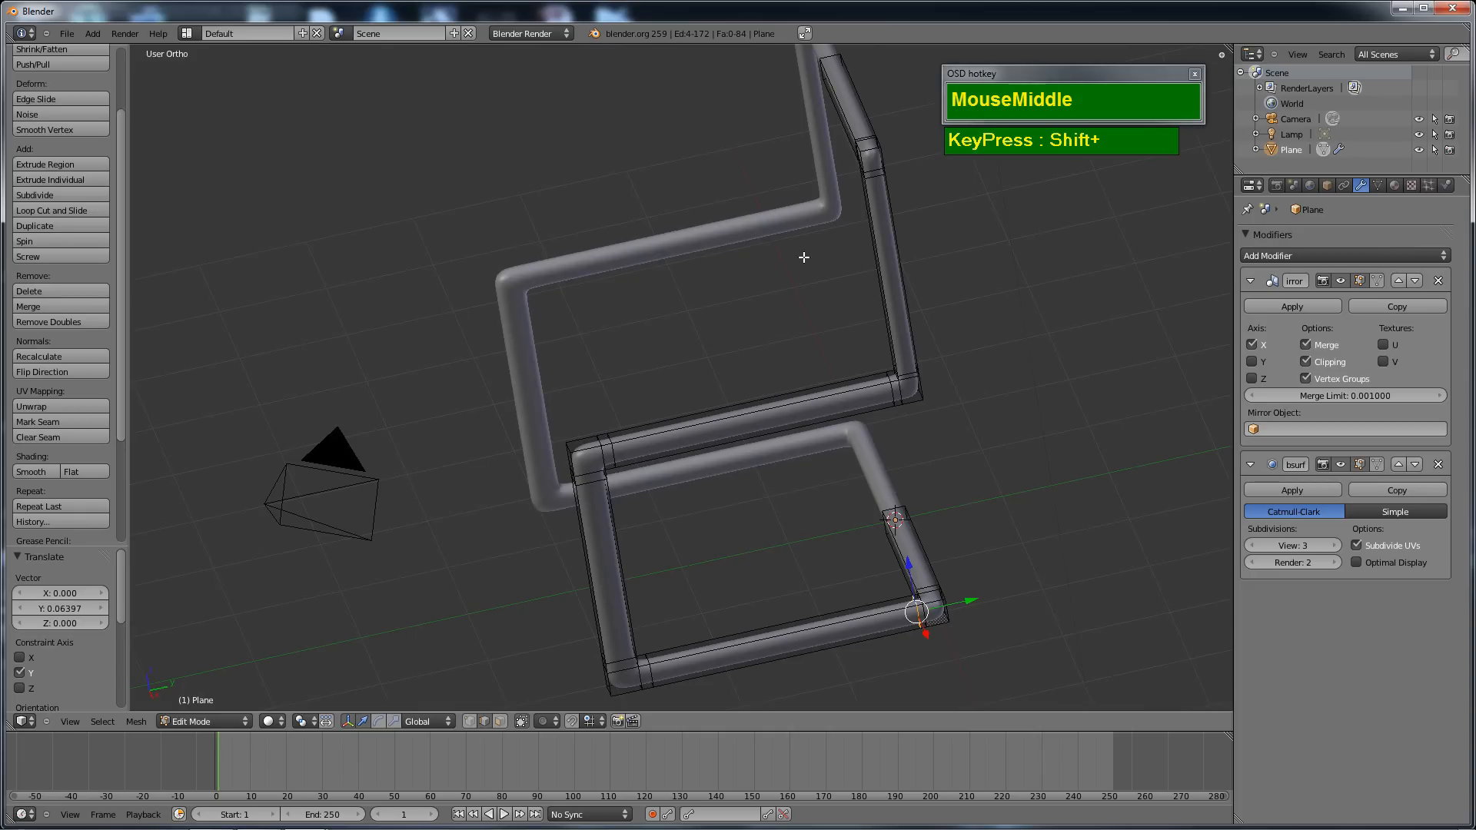
Move the seat rail's edge loop near the front leg about -0.077 along Y, closer to the corner.
scroll(747, 433, up, 2)
shift+middle_drag(701, 477, 651, 421)
scroll(672, 427, down, 1)
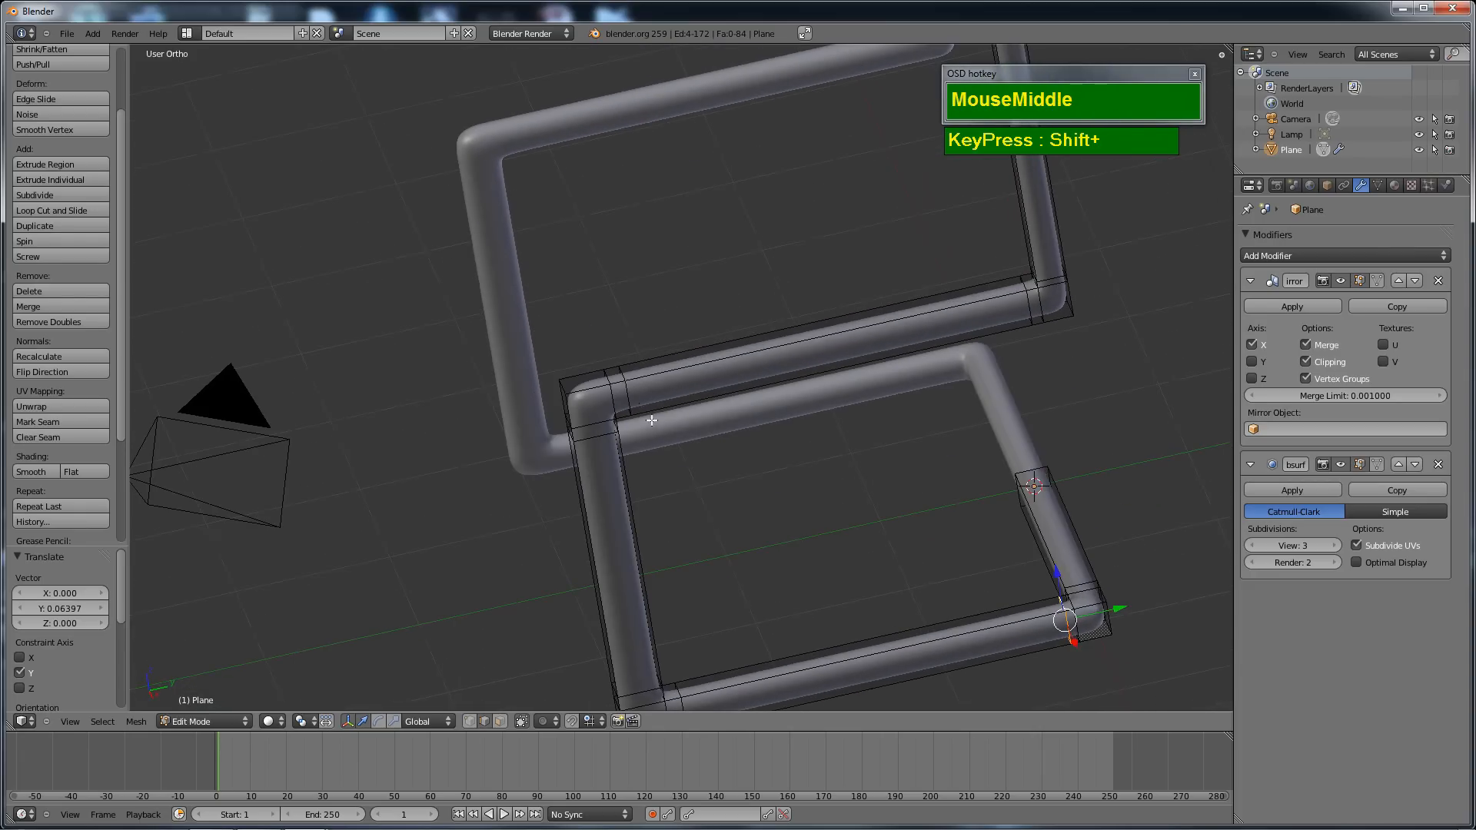
scroll(621, 382, up, 1)
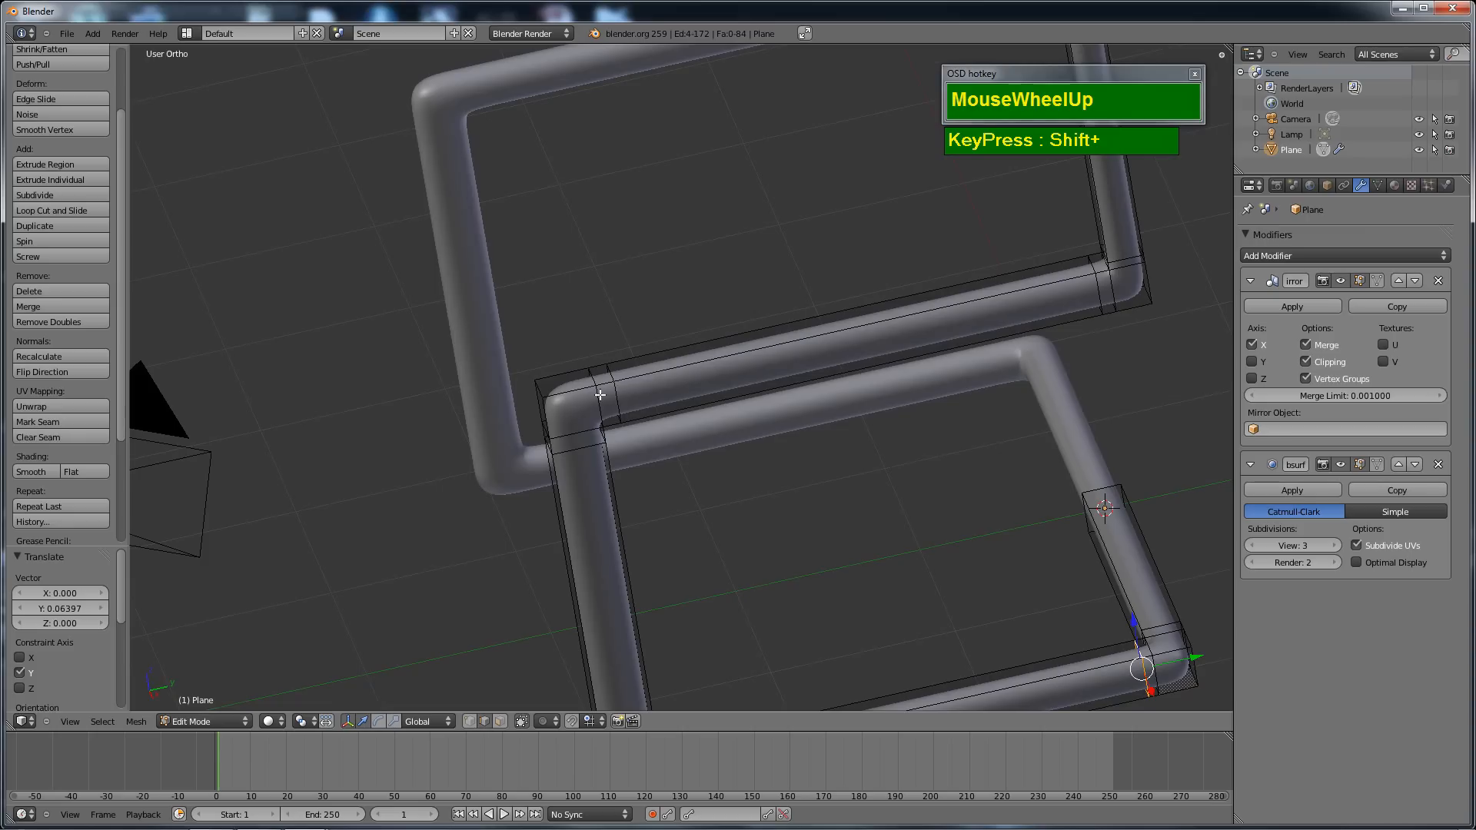
alt+right_click(618, 390)
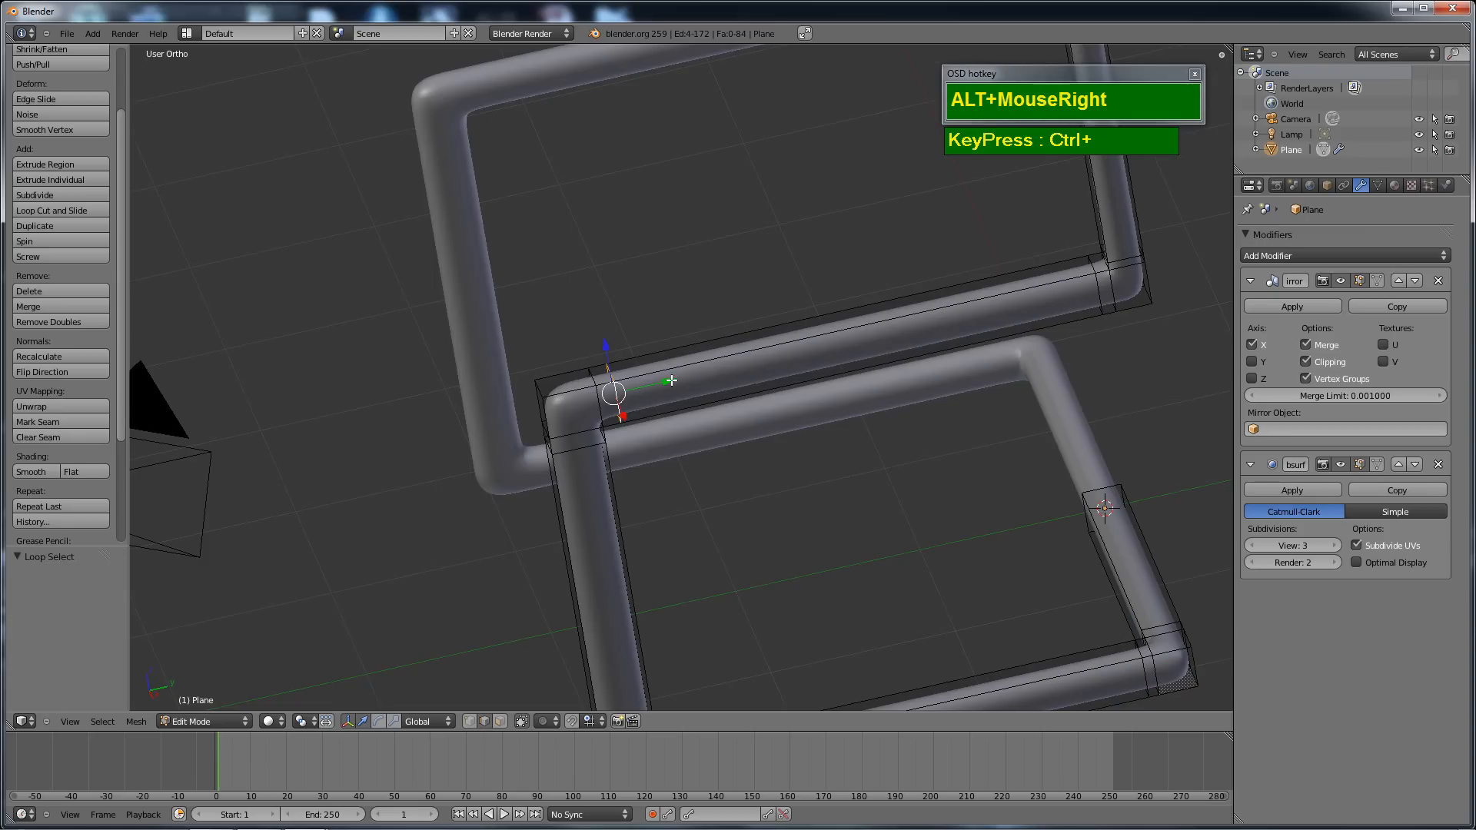
ctrl+drag(666, 382, 649, 390)
middle_drag(738, 438, 781, 435)
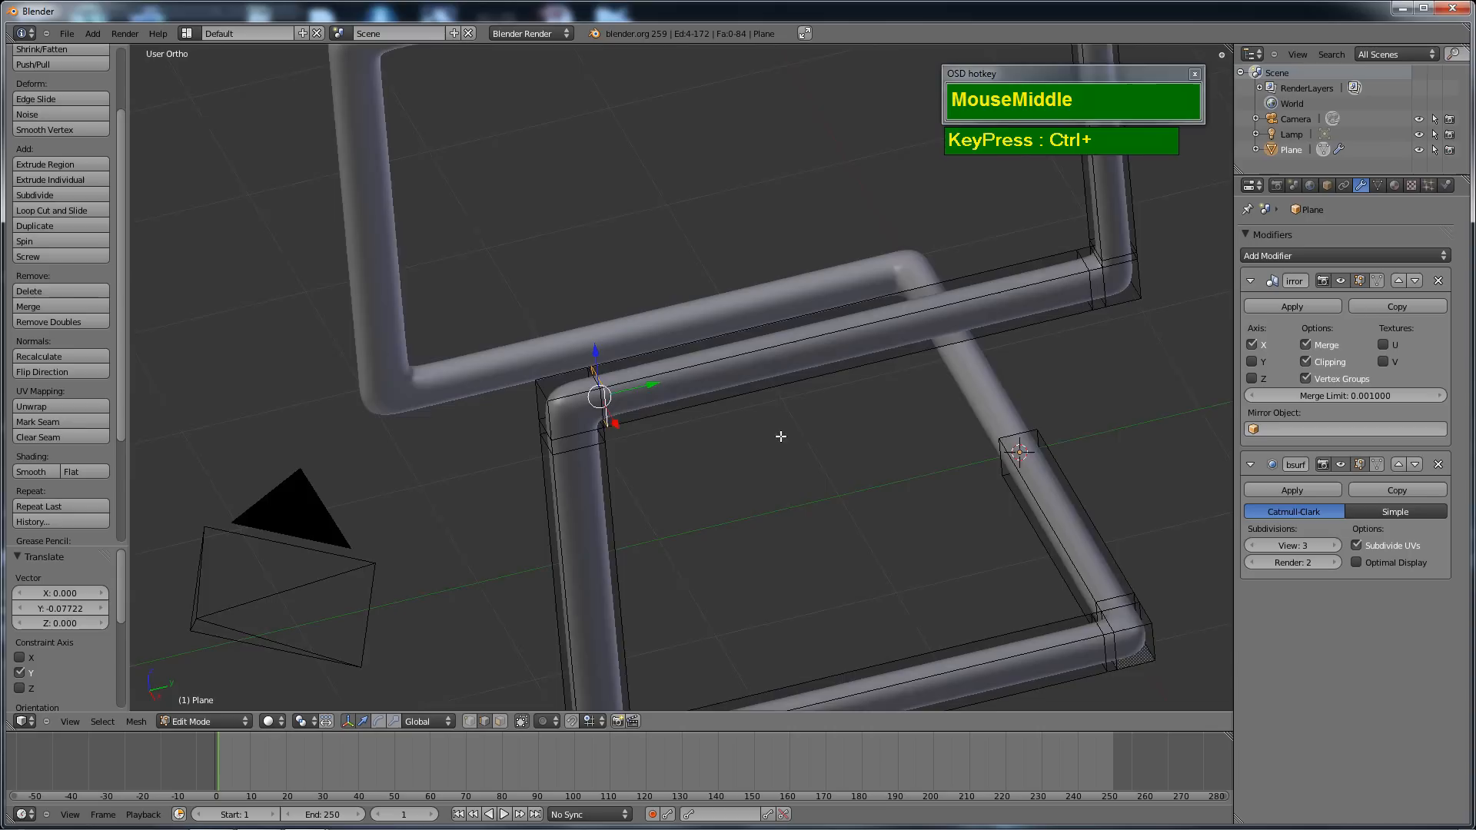
scroll(791, 407, down, 1)
Switch to face selection and select the ring of long faces around the seat rail between its corner loops.
key(ctrl+Tab)
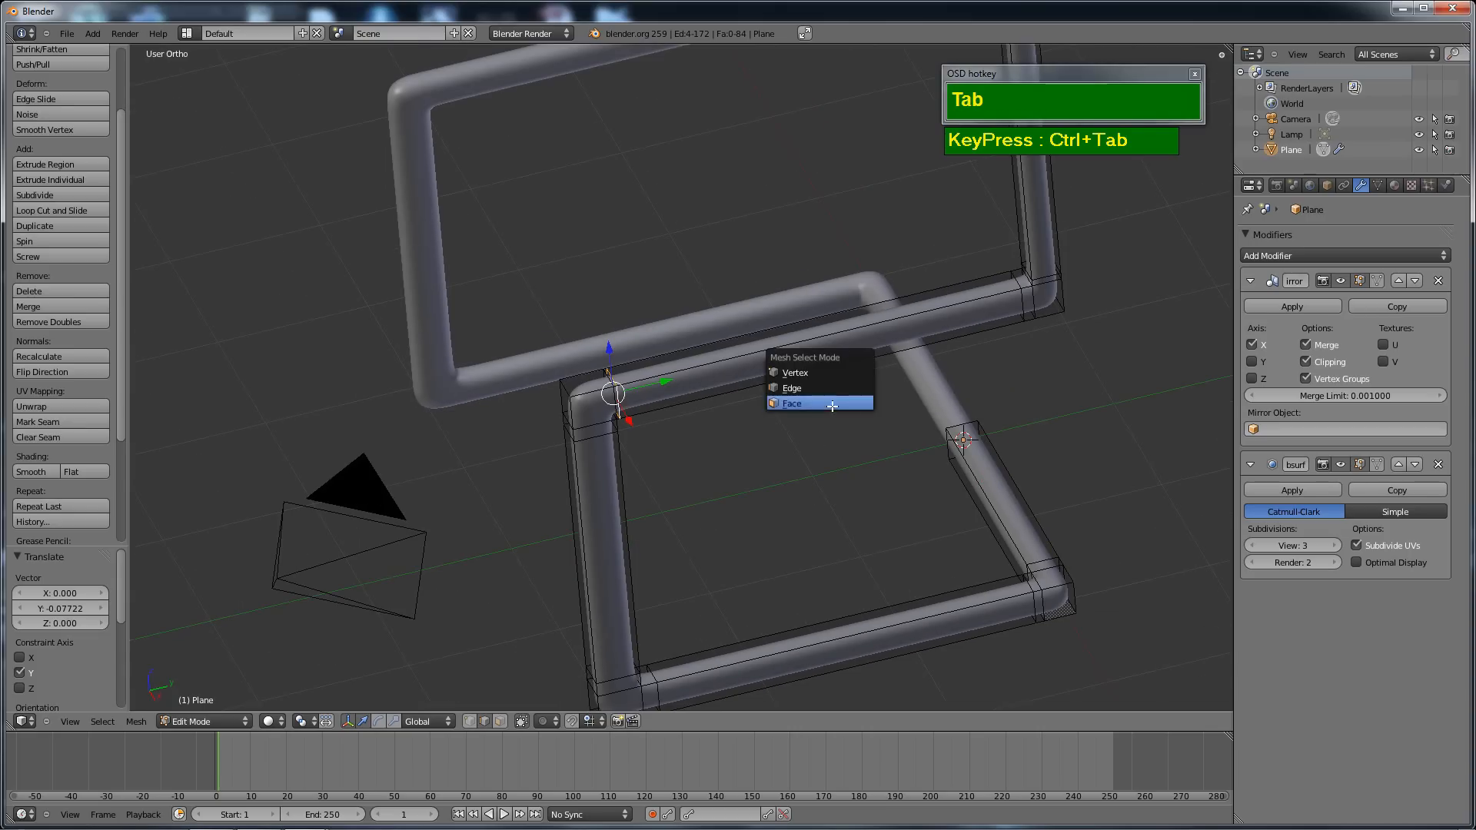
click(838, 405)
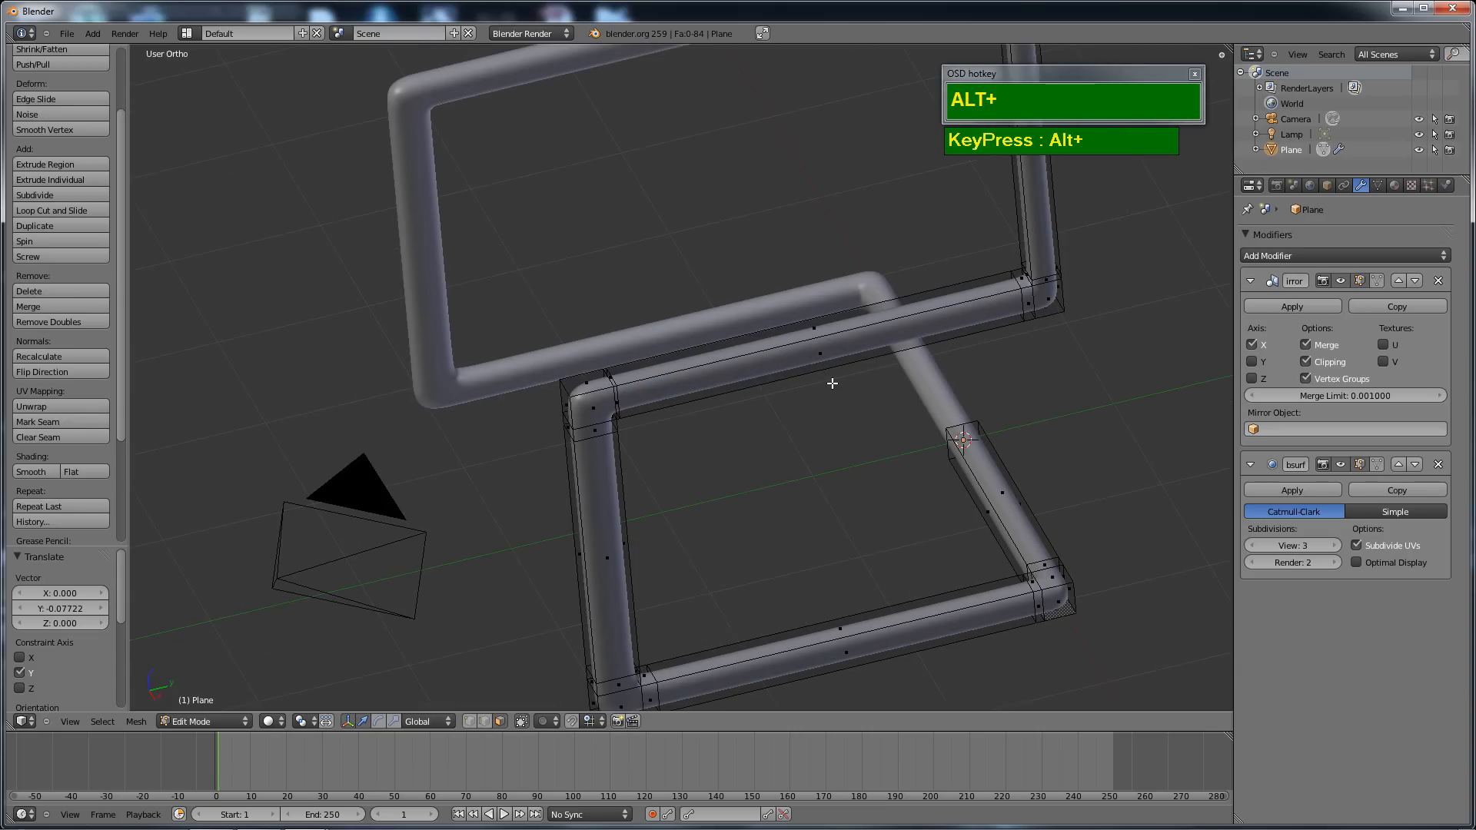
alt+click(831, 383)
middle_drag(837, 382, 1024, 407)
middle_drag(1009, 246, 855, 349)
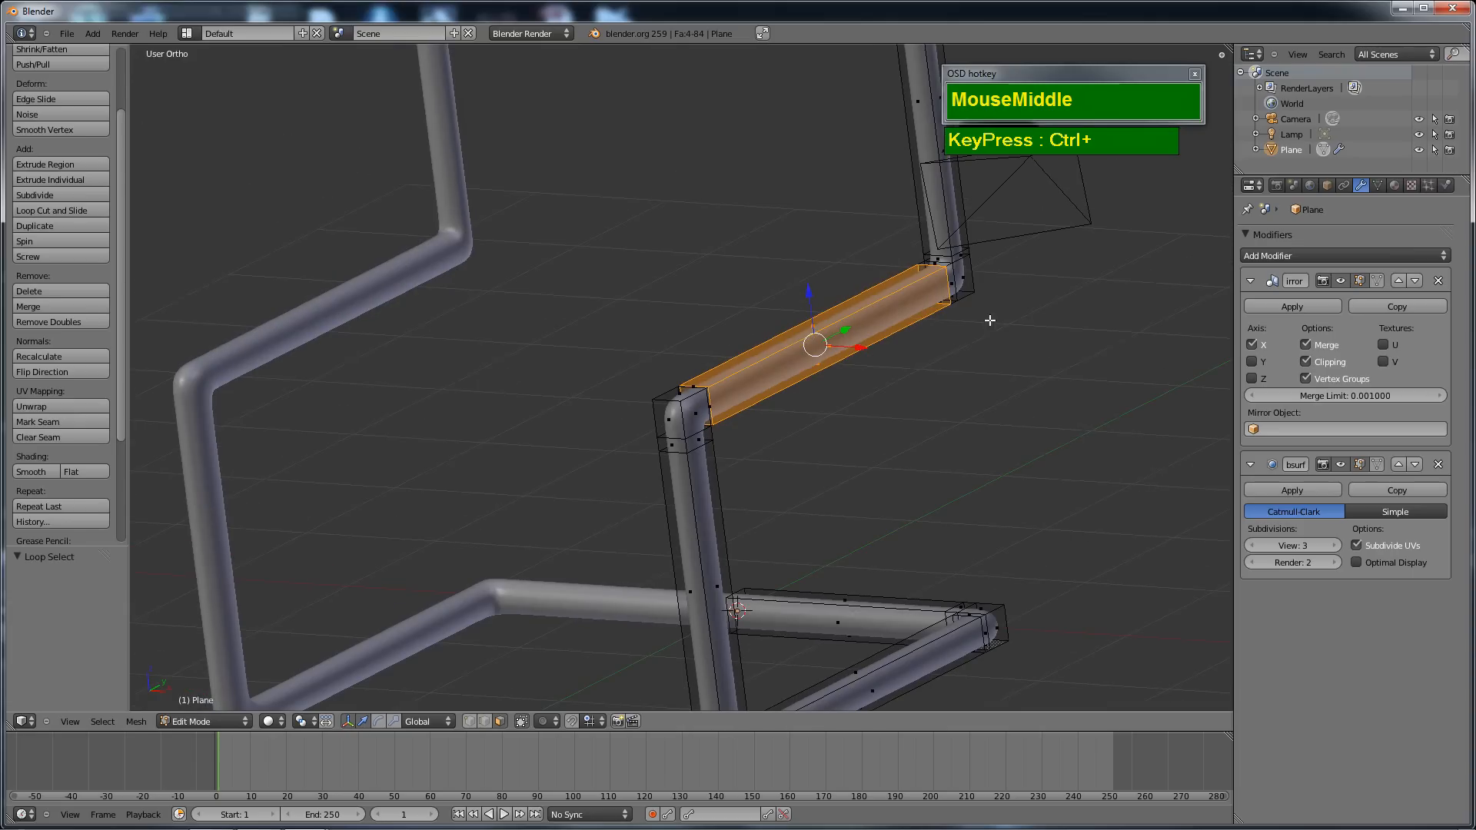
shift+middle_drag(988, 320, 803, 443)
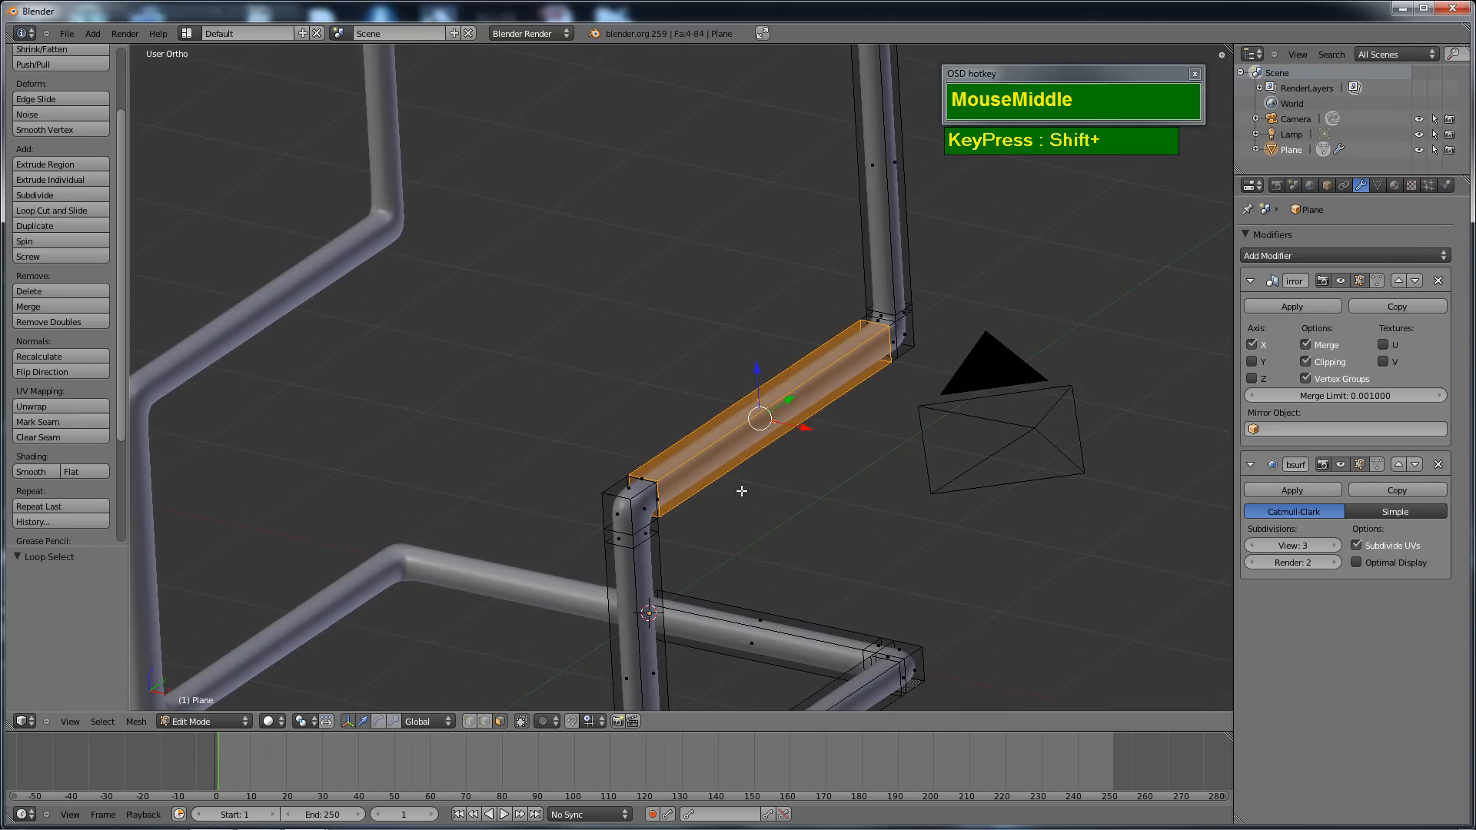
Duplicate the selected seat rail faces in place and scale the copy to about 1.036 as a sleeve around the tube.
key(shift+d)
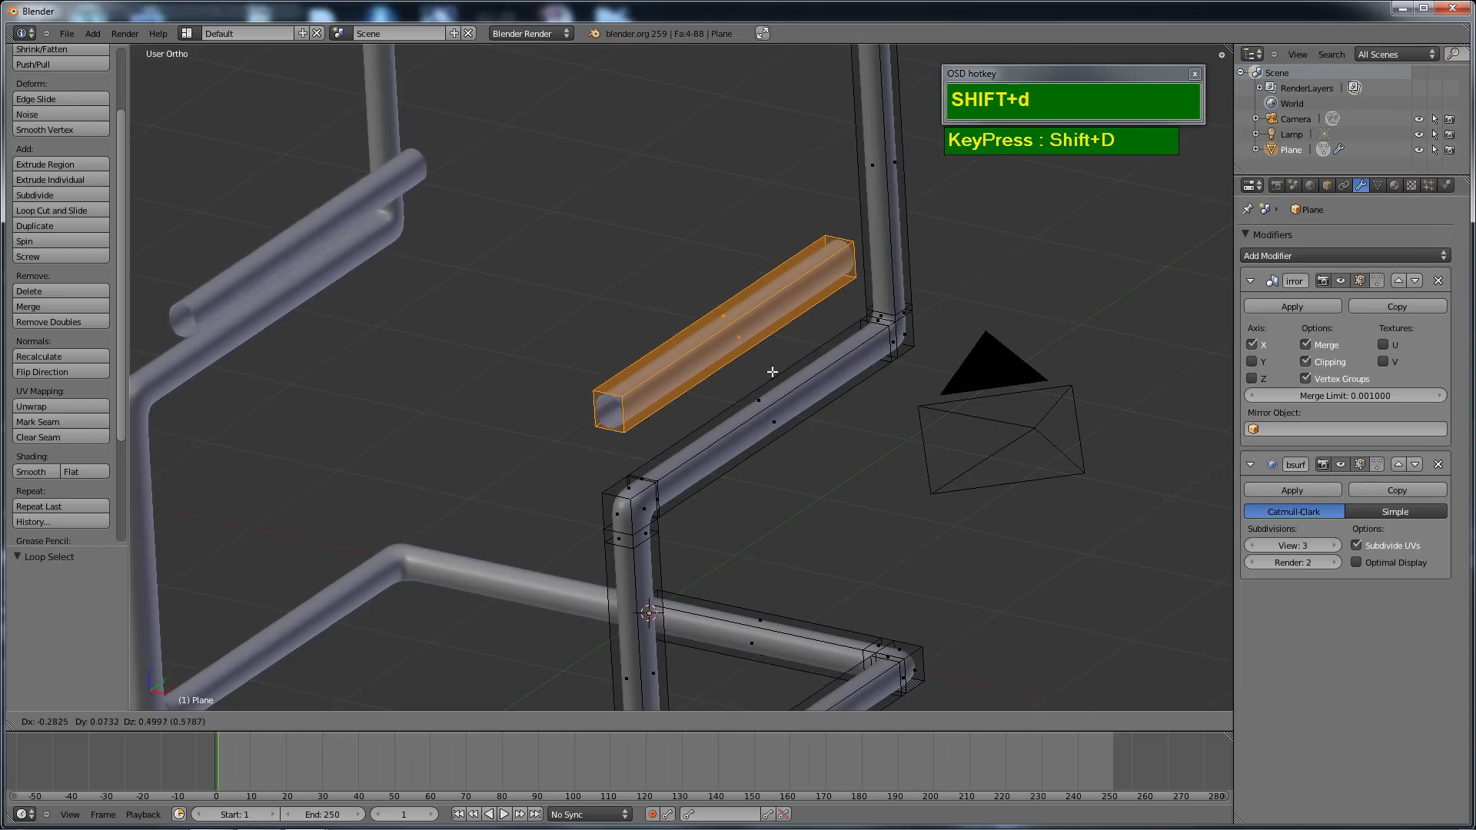
right_click(755, 301)
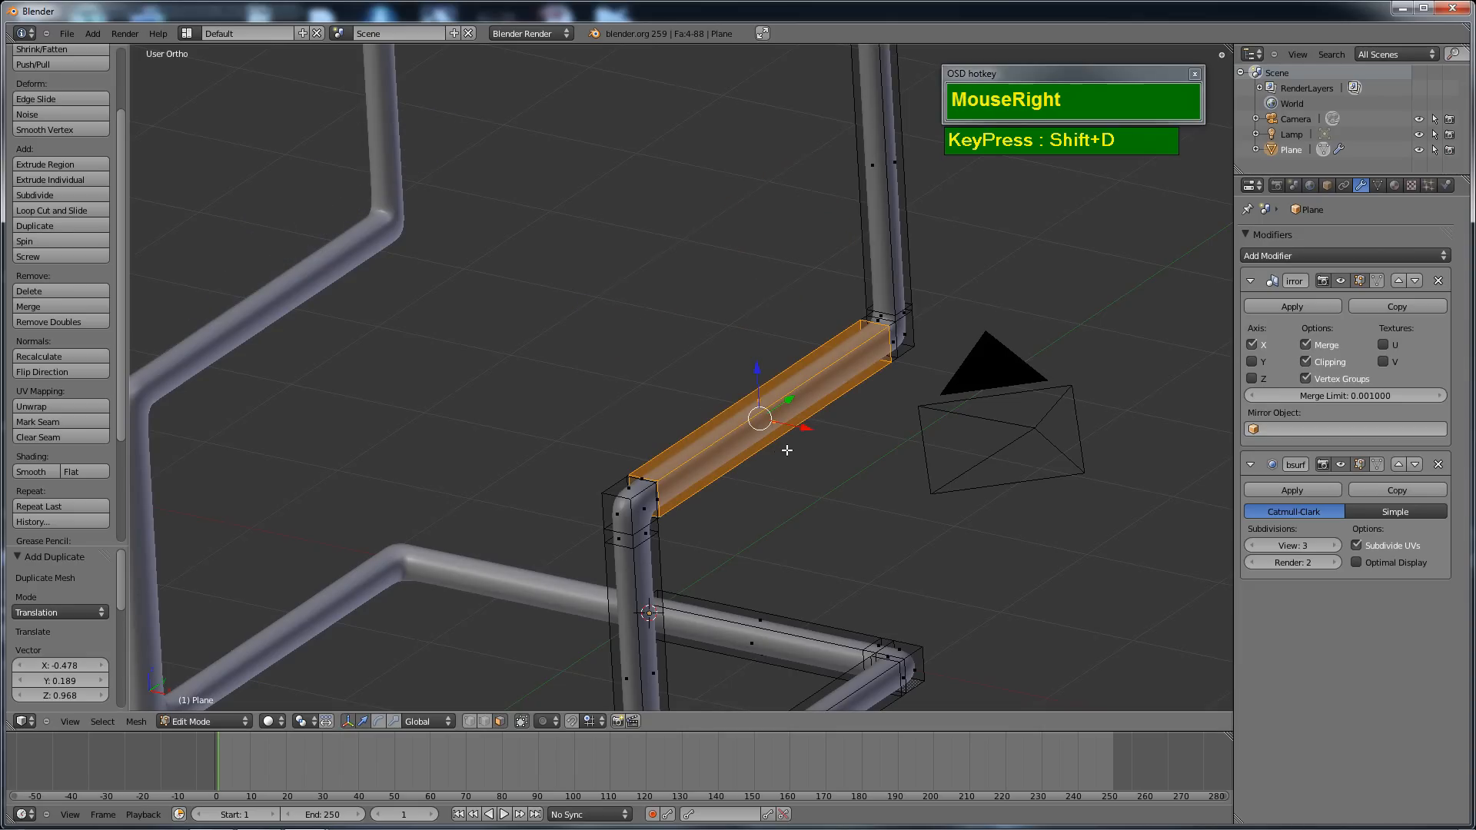
key(s)
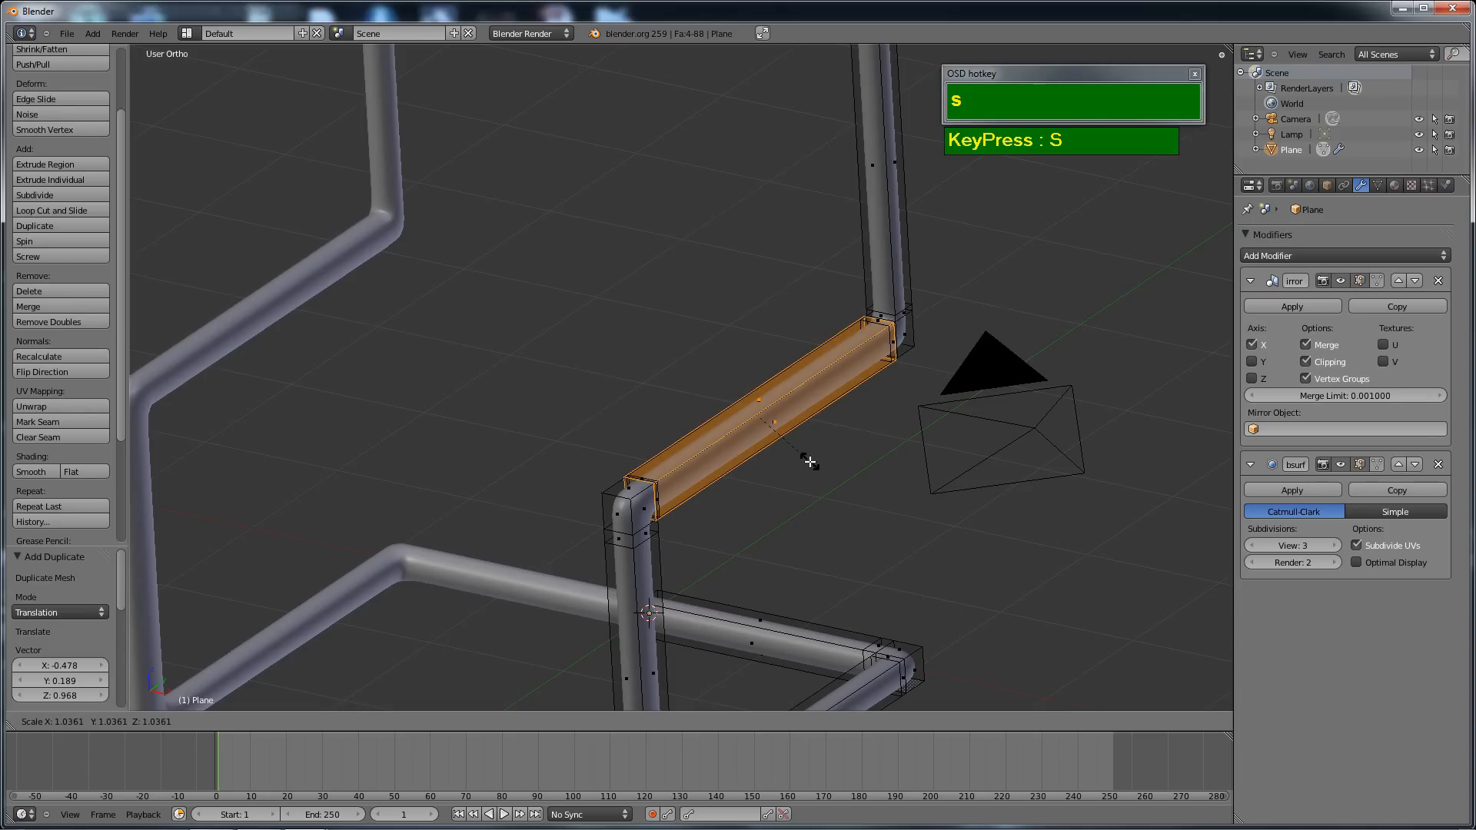
click(809, 461)
mouse_move(807, 464)
middle_down()
mouse_move(787, 481)
mouse_move(965, 392)
mouse_move(844, 424)
mouse_move(831, 450)
middle_up()
scroll(830, 450, up, 3)
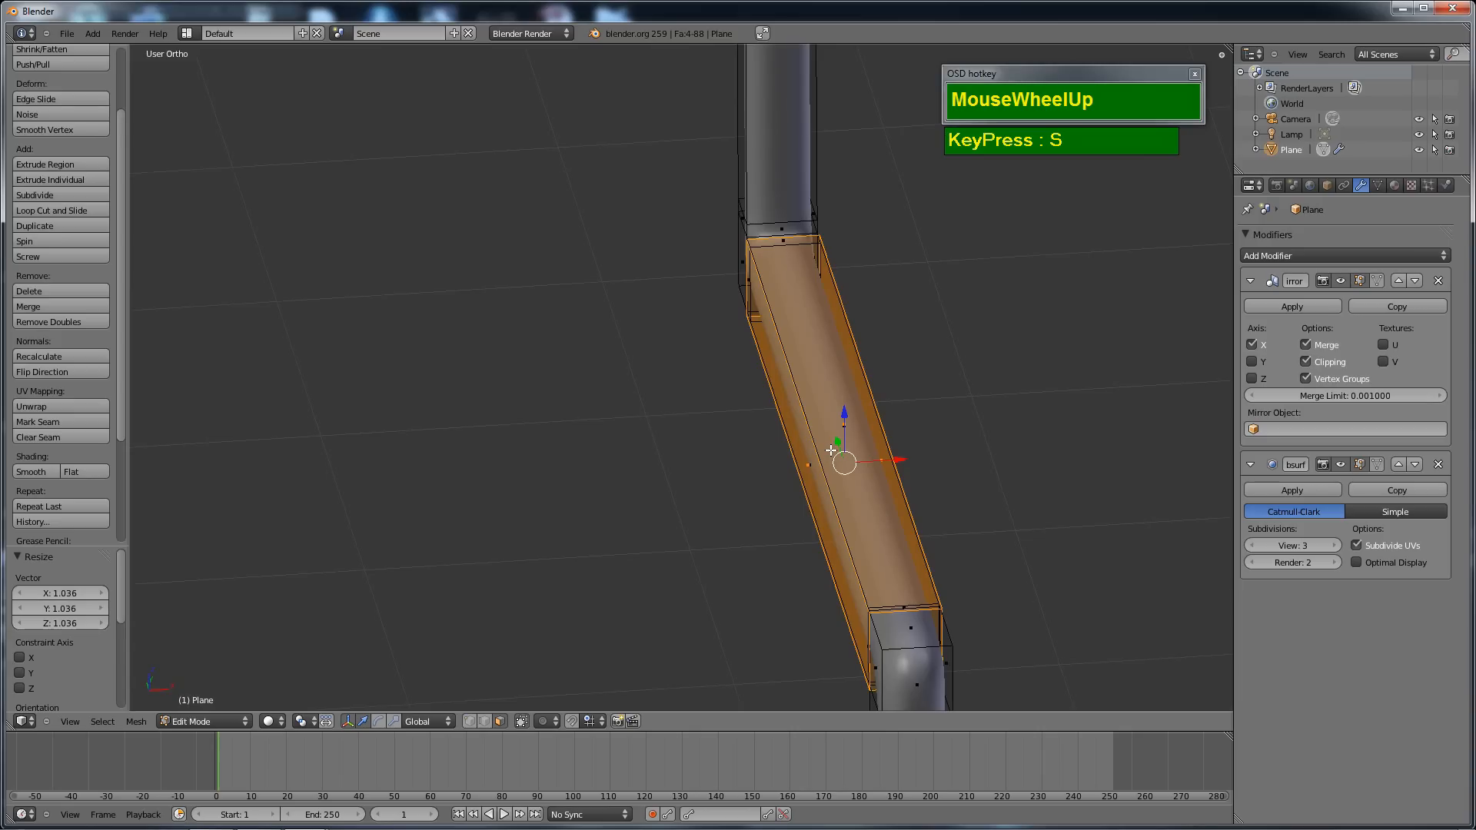
Switch to edge selection and rip the sleeve's upper inner long edge, leaving the ripped edge in place.
key(ctrl+Tab)
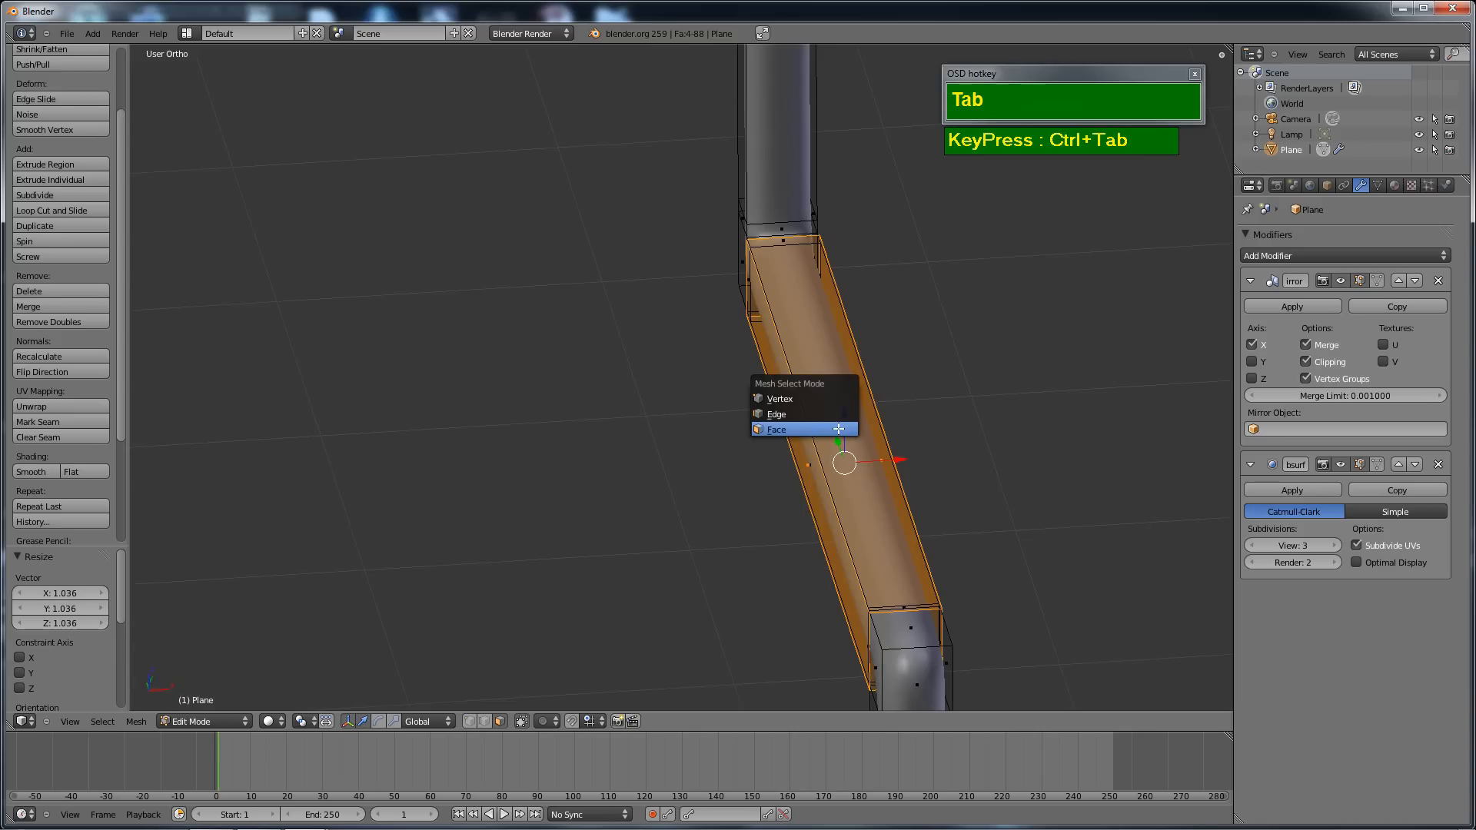
click(824, 414)
mouse_move(824, 414)
middle_down()
mouse_move(837, 406)
mouse_move(801, 422)
mouse_move(848, 411)
middle_up()
right_click(803, 422)
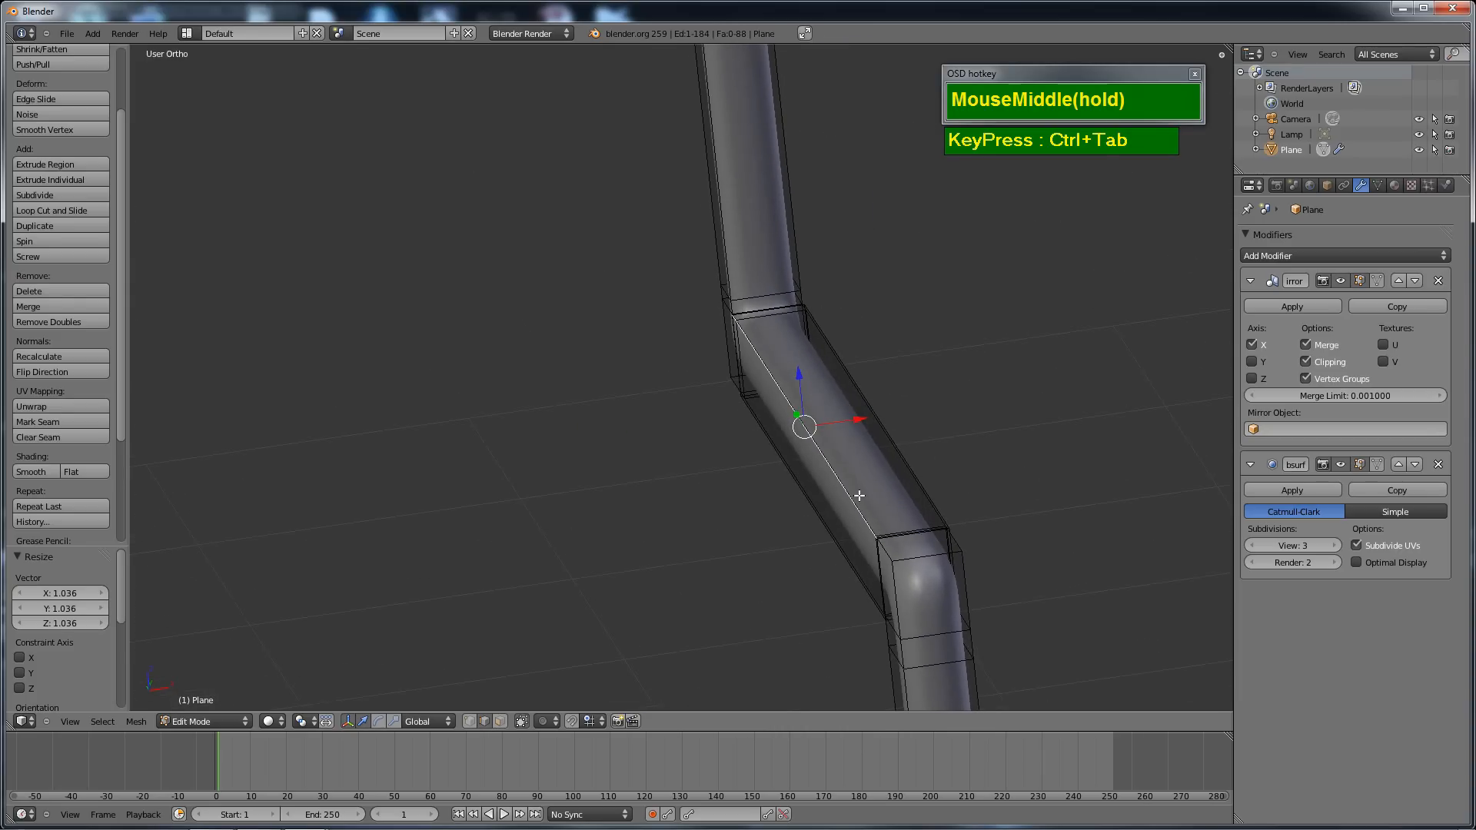
middle_drag(858, 495, 825, 501)
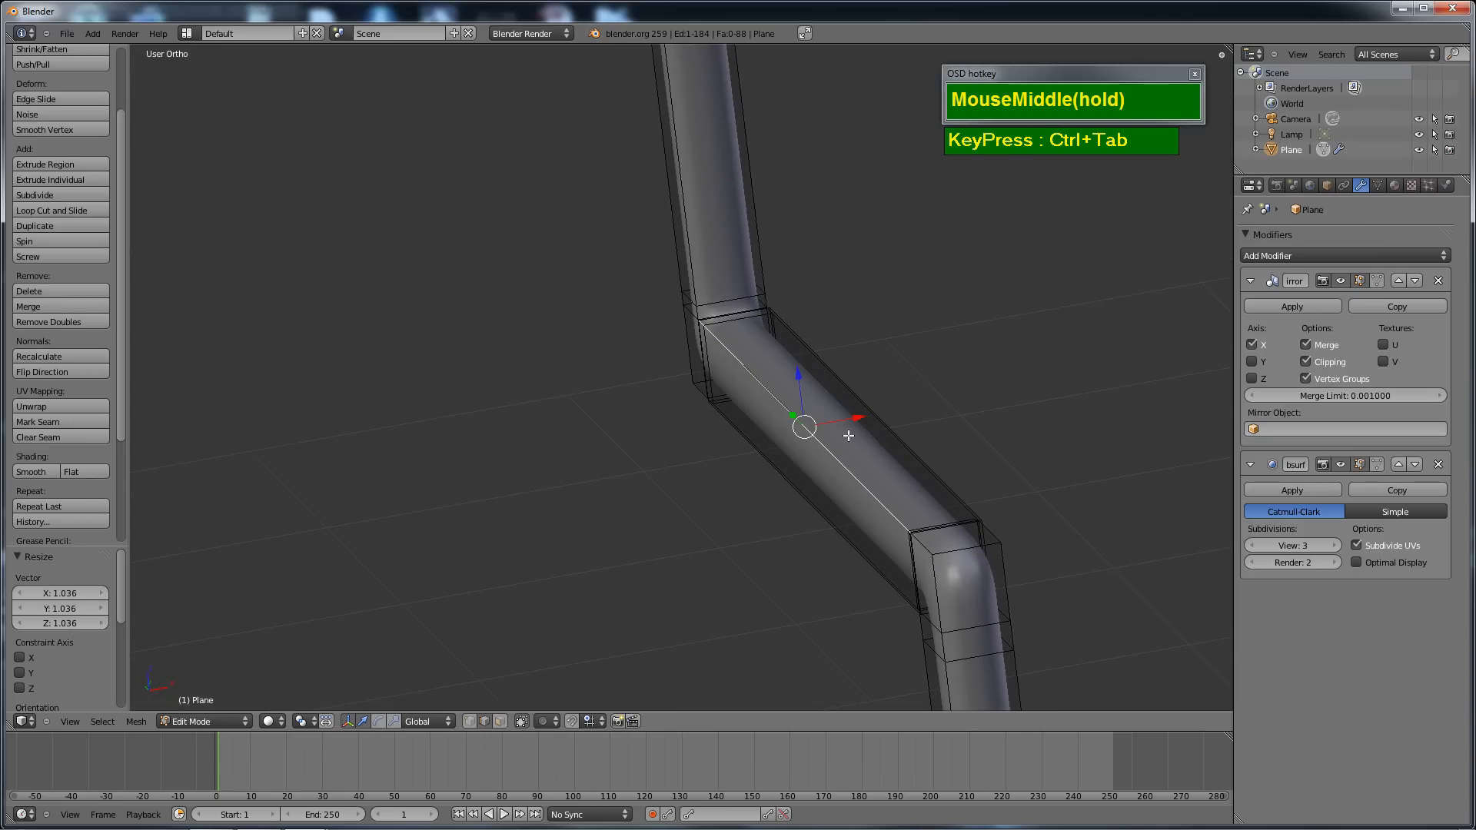
middle_drag(848, 435, 846, 465)
key(v)
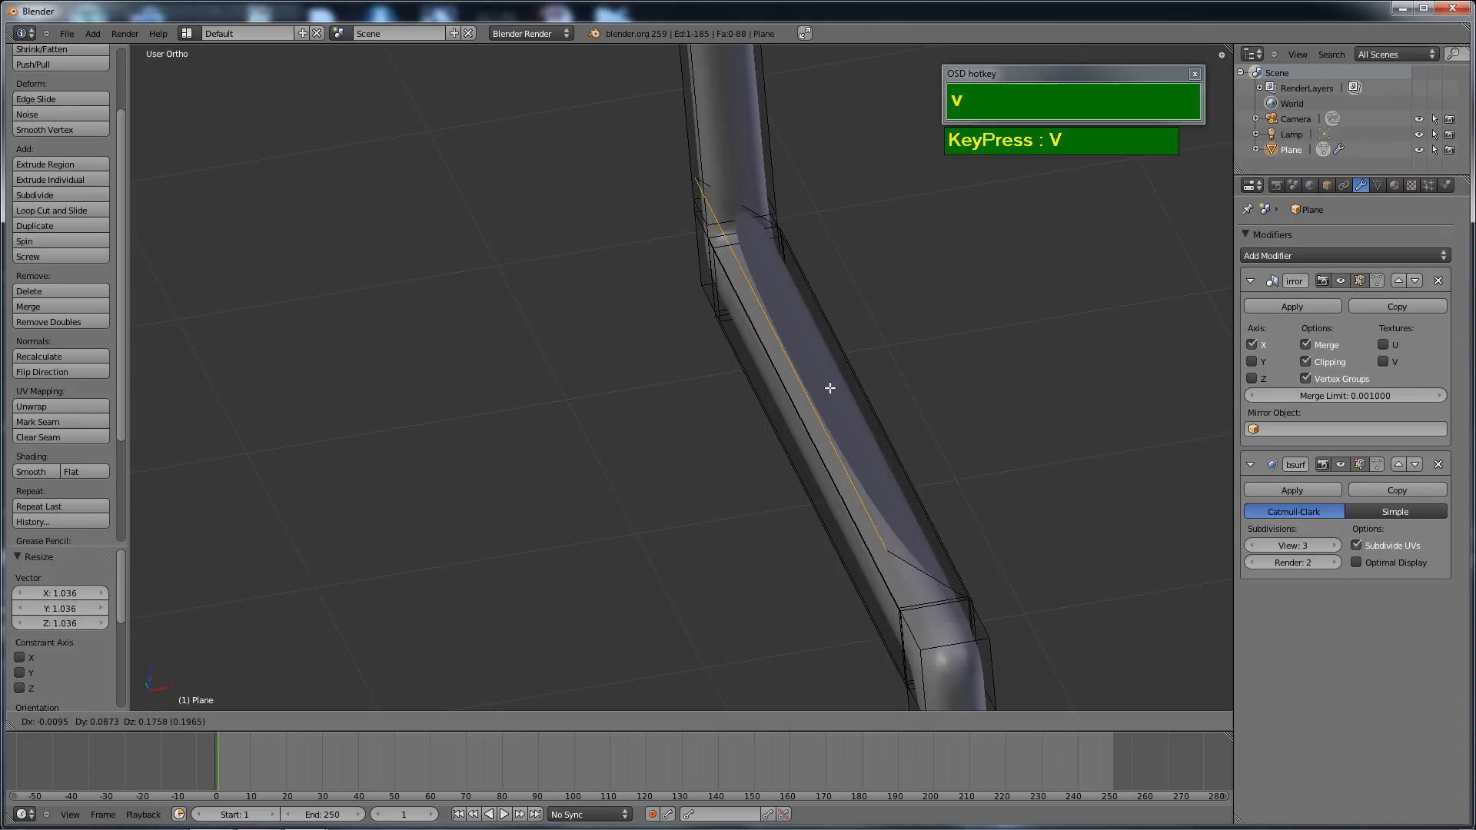
right_click(831, 388)
Extrude the ripped edge about -2.426 along the X axis to the mirror centre to form the seat surface.
scroll(799, 461, down, 6)
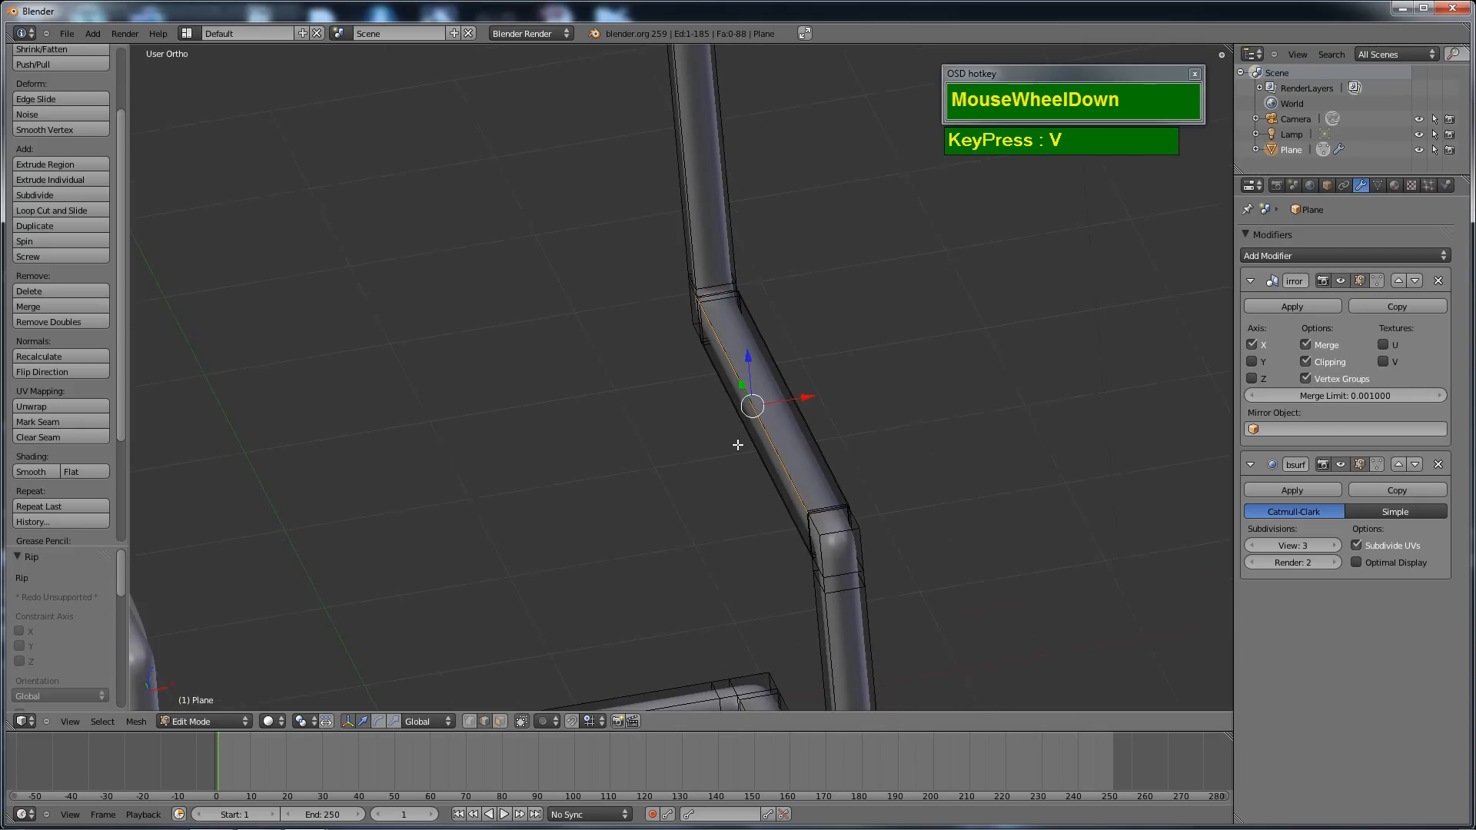
scroll(780, 388, up, 3)
key(e)
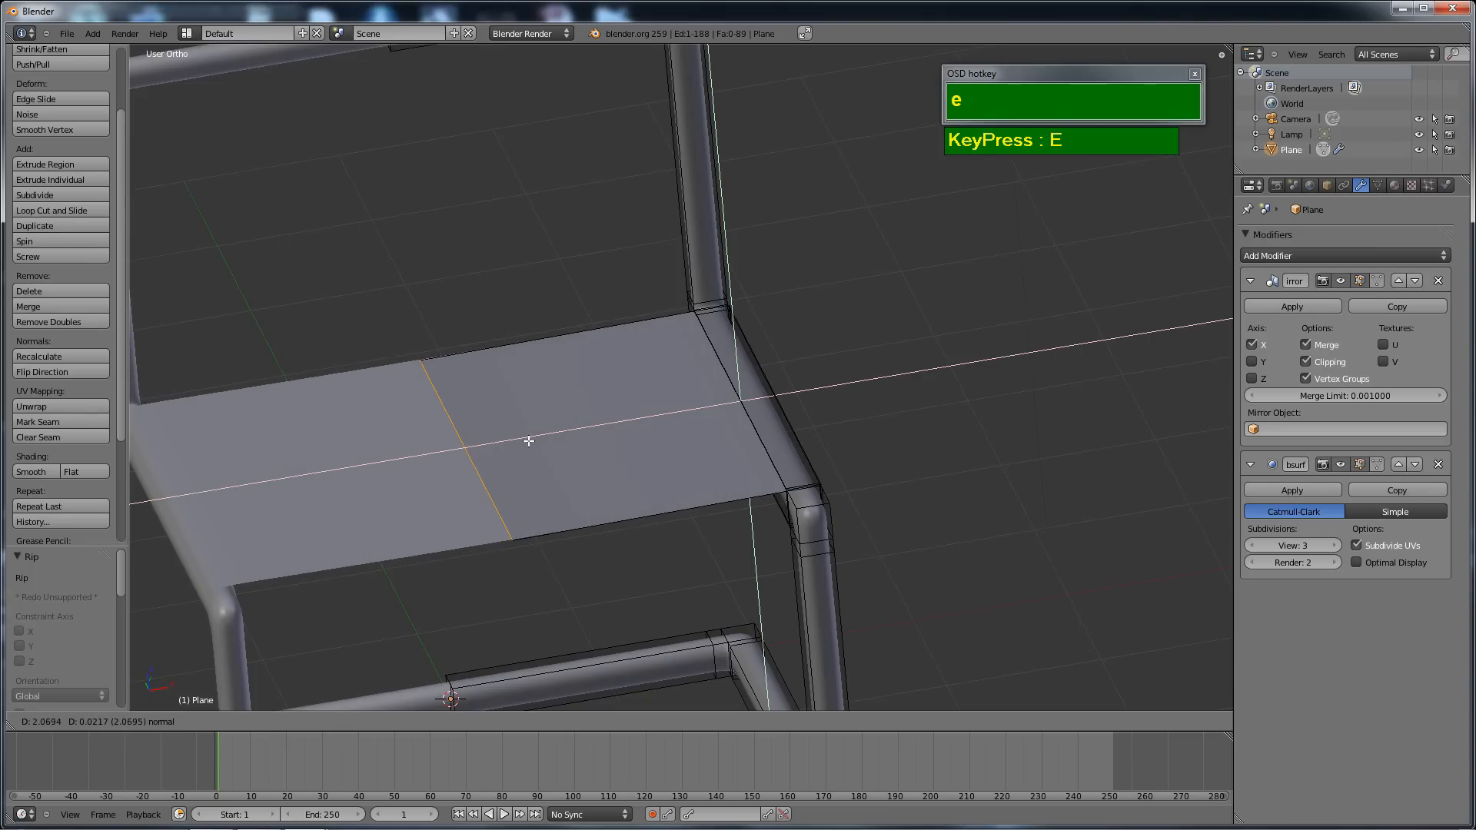
key(x)
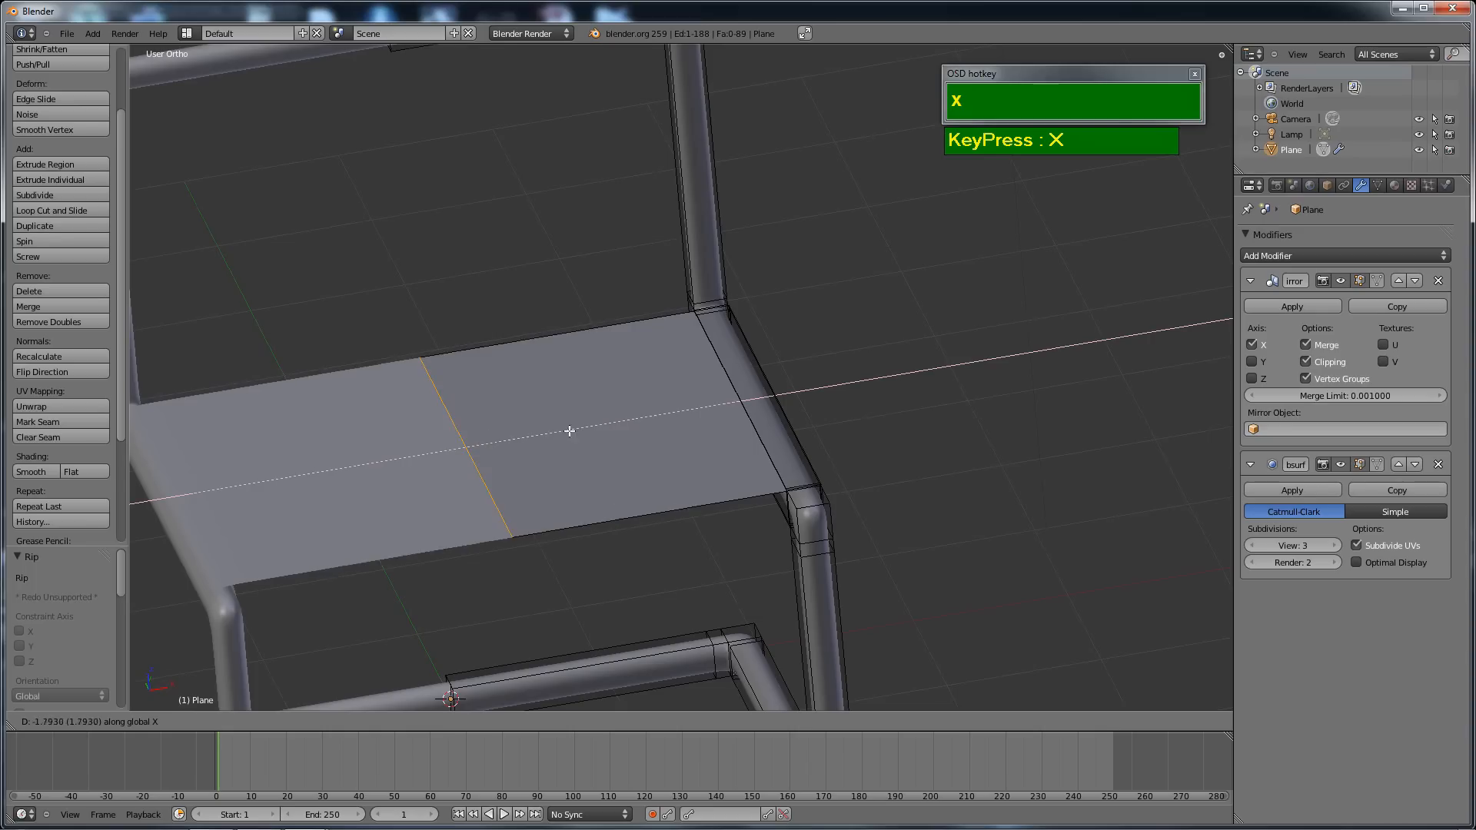
click(475, 455)
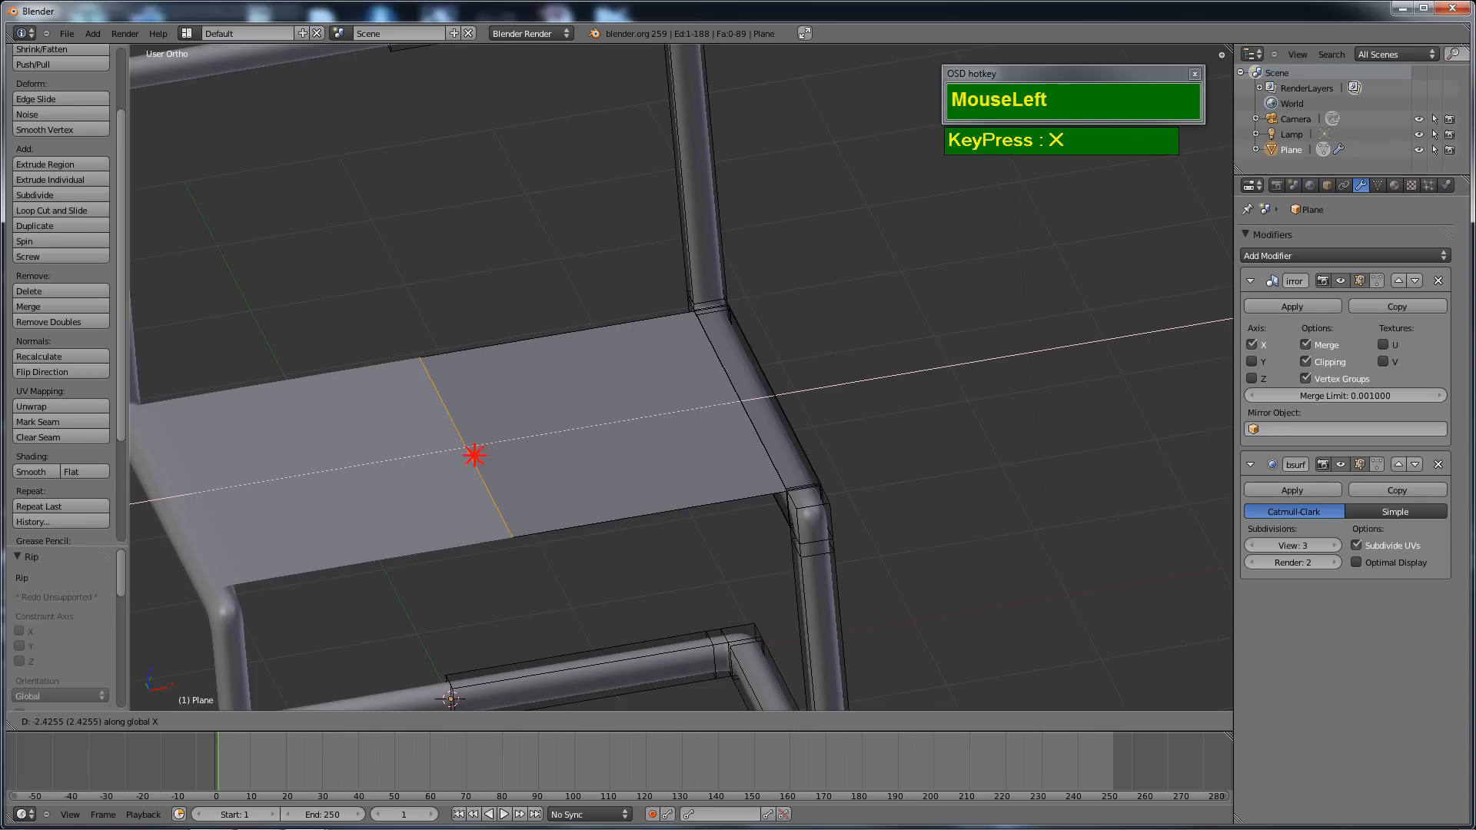
Examine the new seat surface and the open backrest frame from several angles.
scroll(475, 455, down, 5)
middle_drag(477, 453, 698, 429)
scroll(742, 375, up, 1)
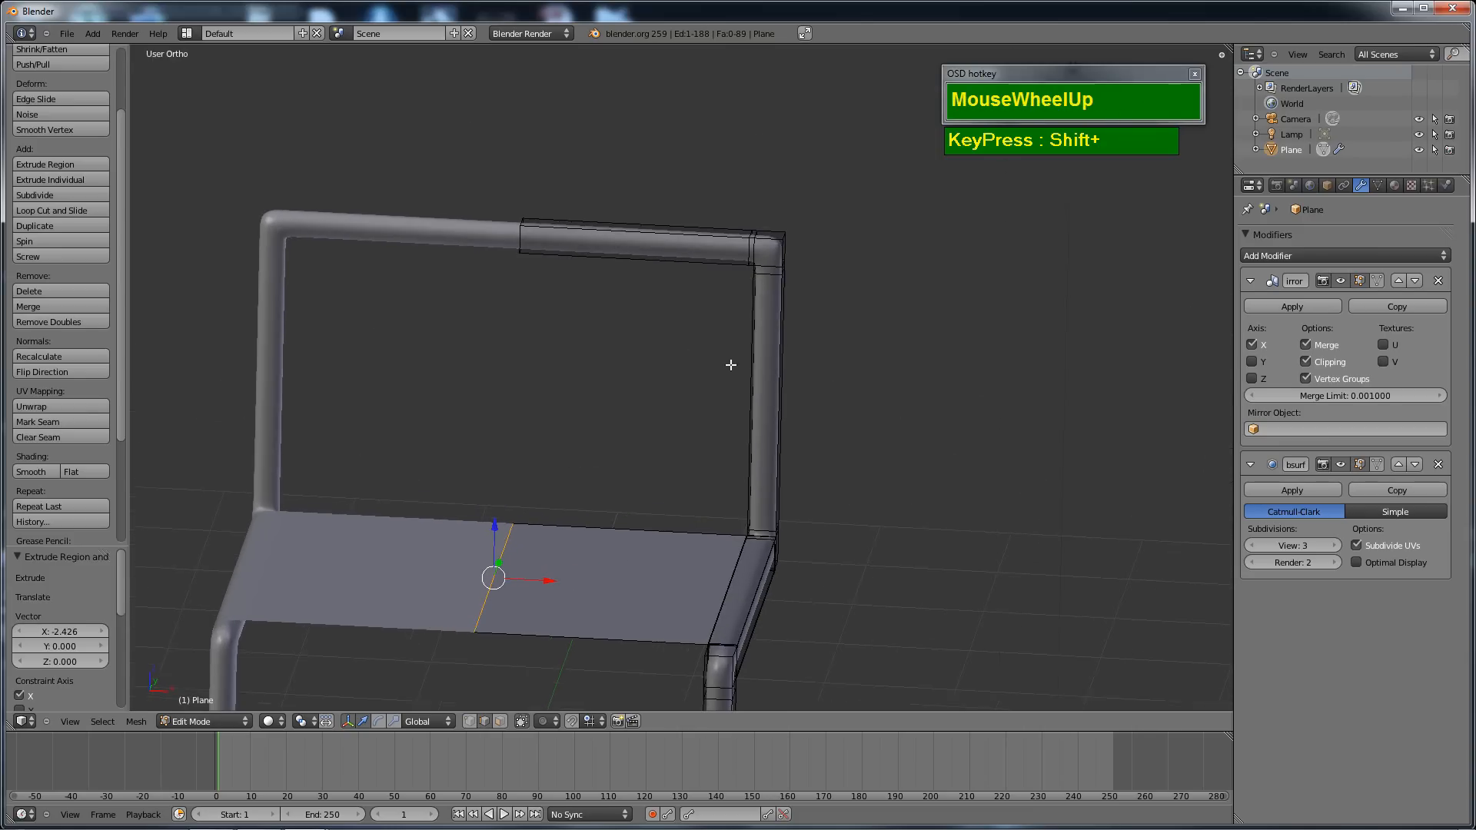
middle_drag(731, 362, 748, 339)
scroll(741, 346, up, 3)
scroll(706, 356, down, 4)
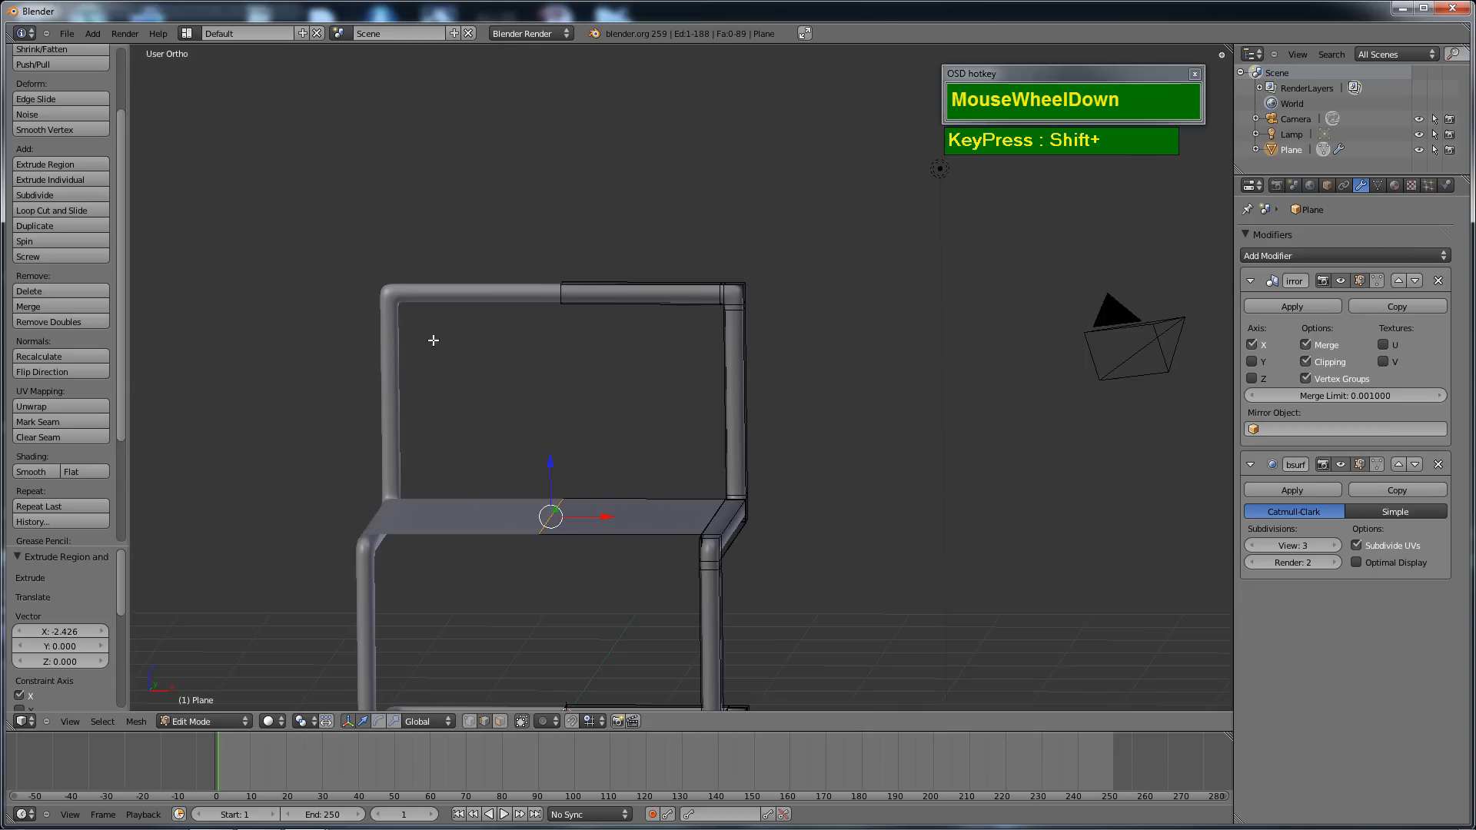
middle_drag(722, 396, 679, 388)
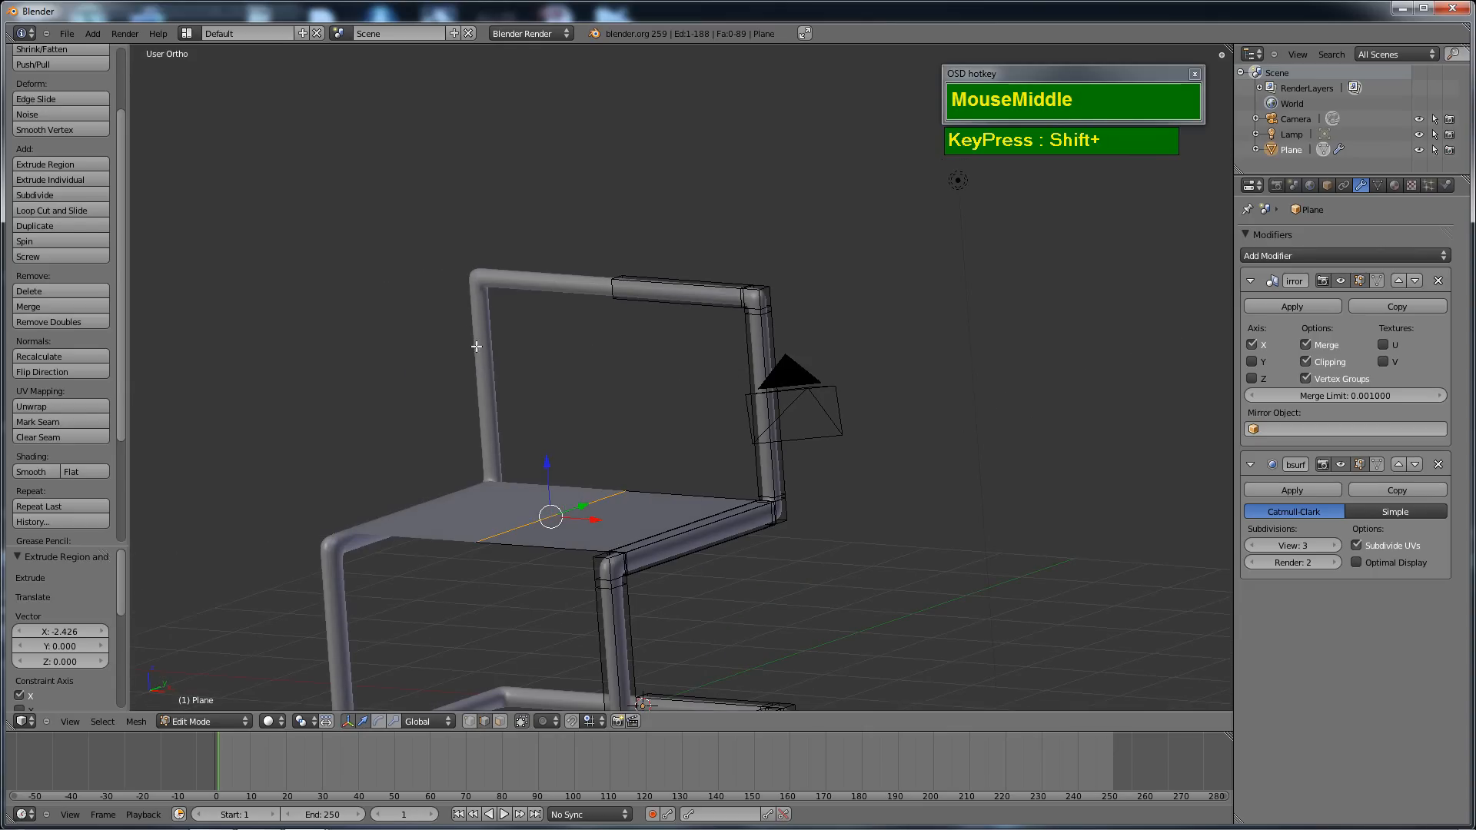
scroll(626, 362, down, 2)
middle_drag(707, 344, 635, 258)
scroll(620, 302, up, 2)
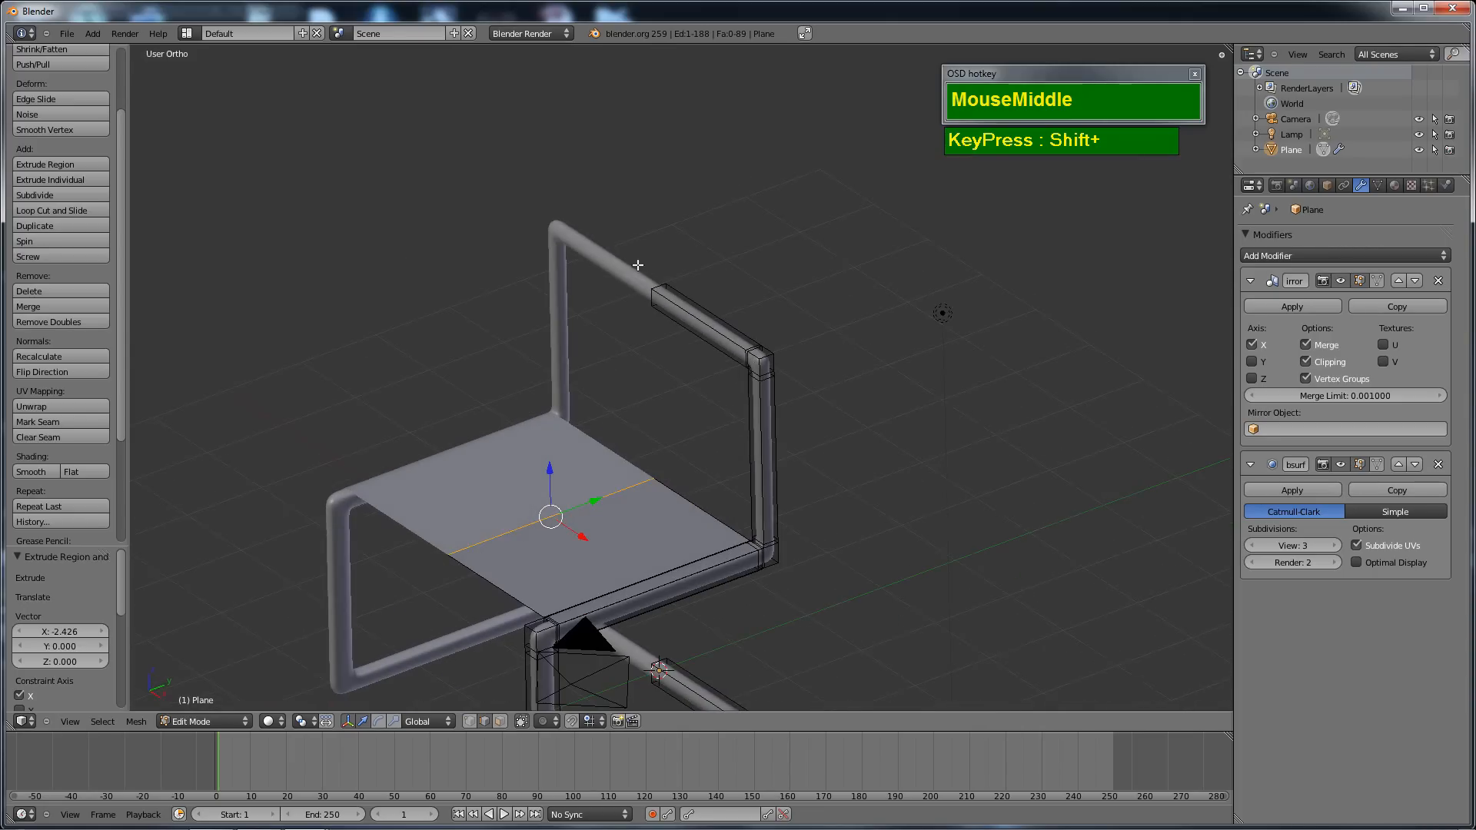
Add a single loop cut around the backrest upright, slid slightly above its mid-height.
scroll(711, 344, down, 2)
scroll(751, 423, up, 4)
shift+middle_drag(768, 438, 796, 453)
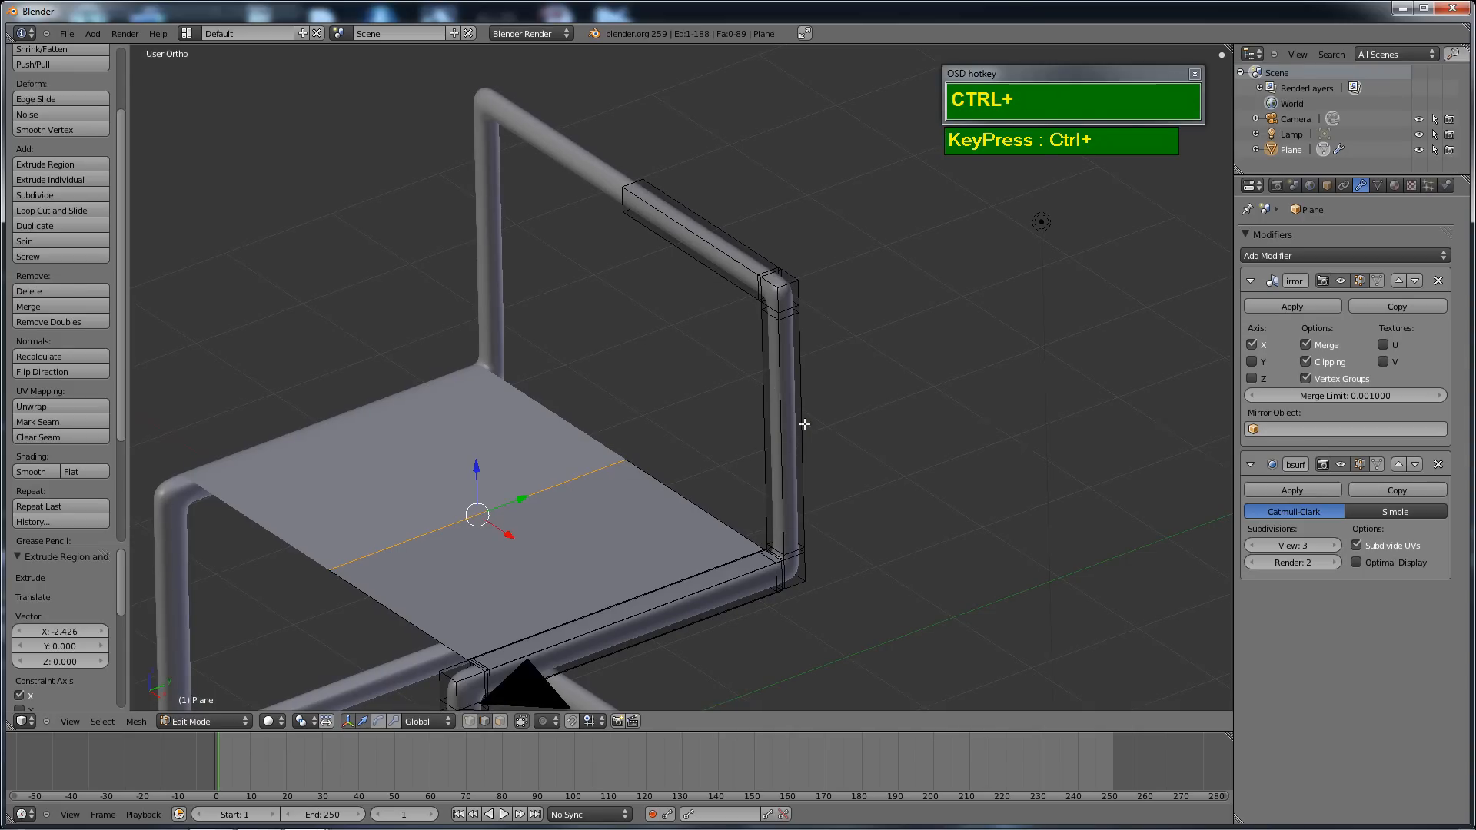
key(ctrl+r)
click(782, 434)
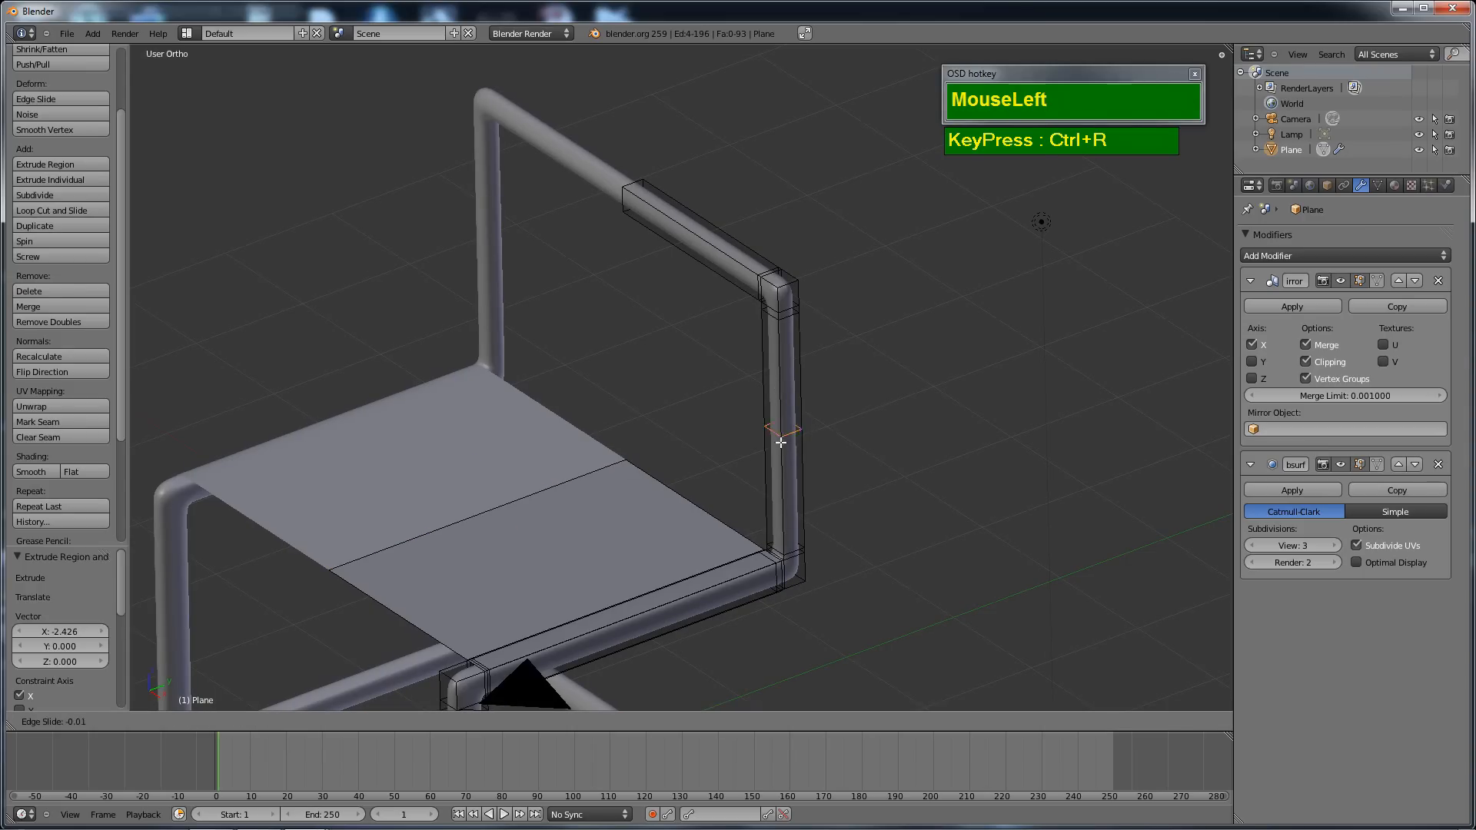
click(783, 413)
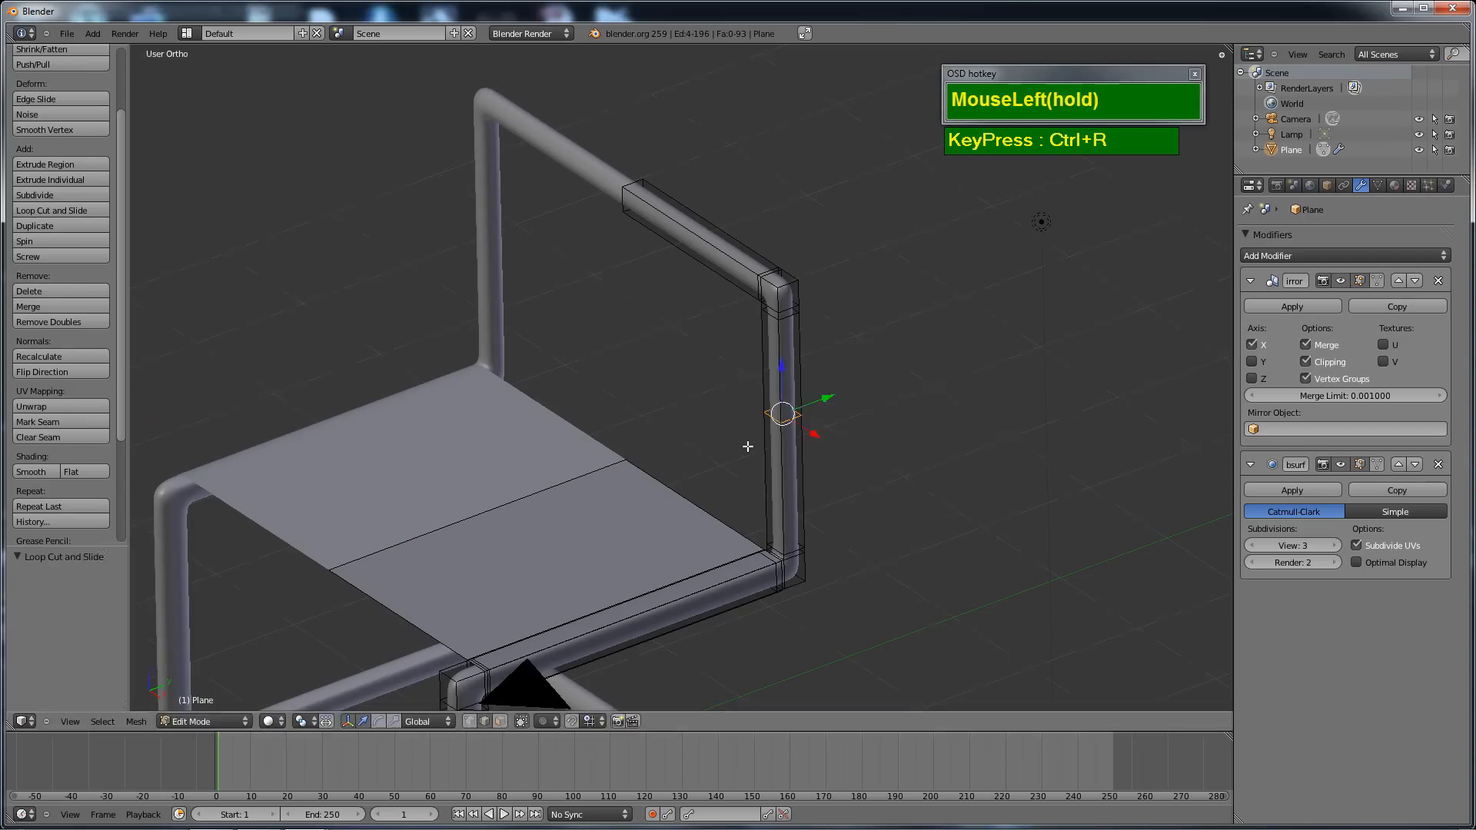
In wireframe right side view, switch to vertex selection and box-select the backrest's upper half down to the new mid-height loop.
middle_drag(781, 414, 710, 361)
key(KP_3)
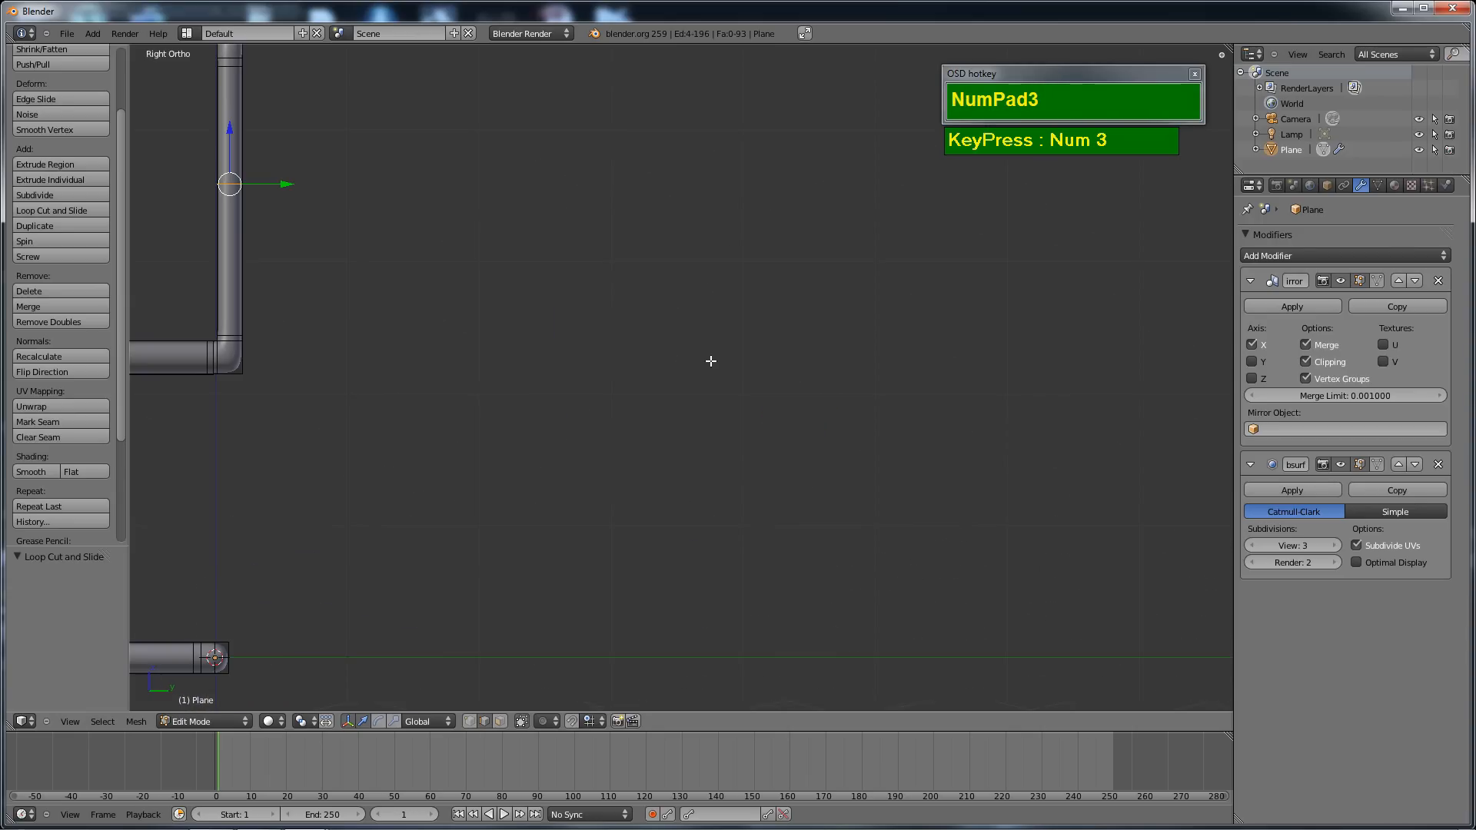
scroll(710, 362, down, 2)
shift+scroll(714, 368, down, 2)
shift+middle_drag(774, 428, 954, 559)
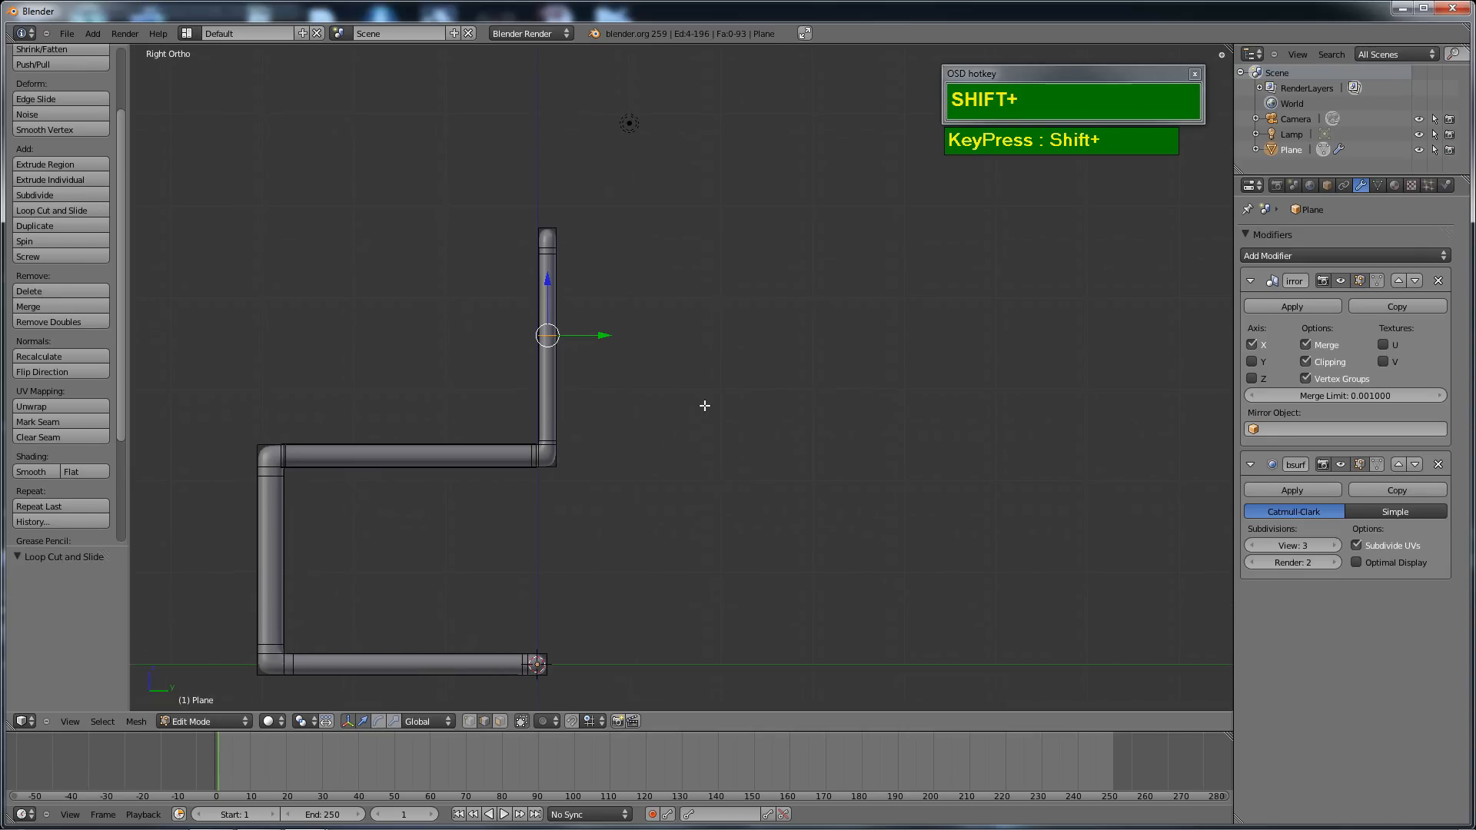
key(shift+z)
mouse_move(669, 385)
shift+middle_down()
mouse_move(748, 458)
mouse_move(726, 382)
shift+middle_up()
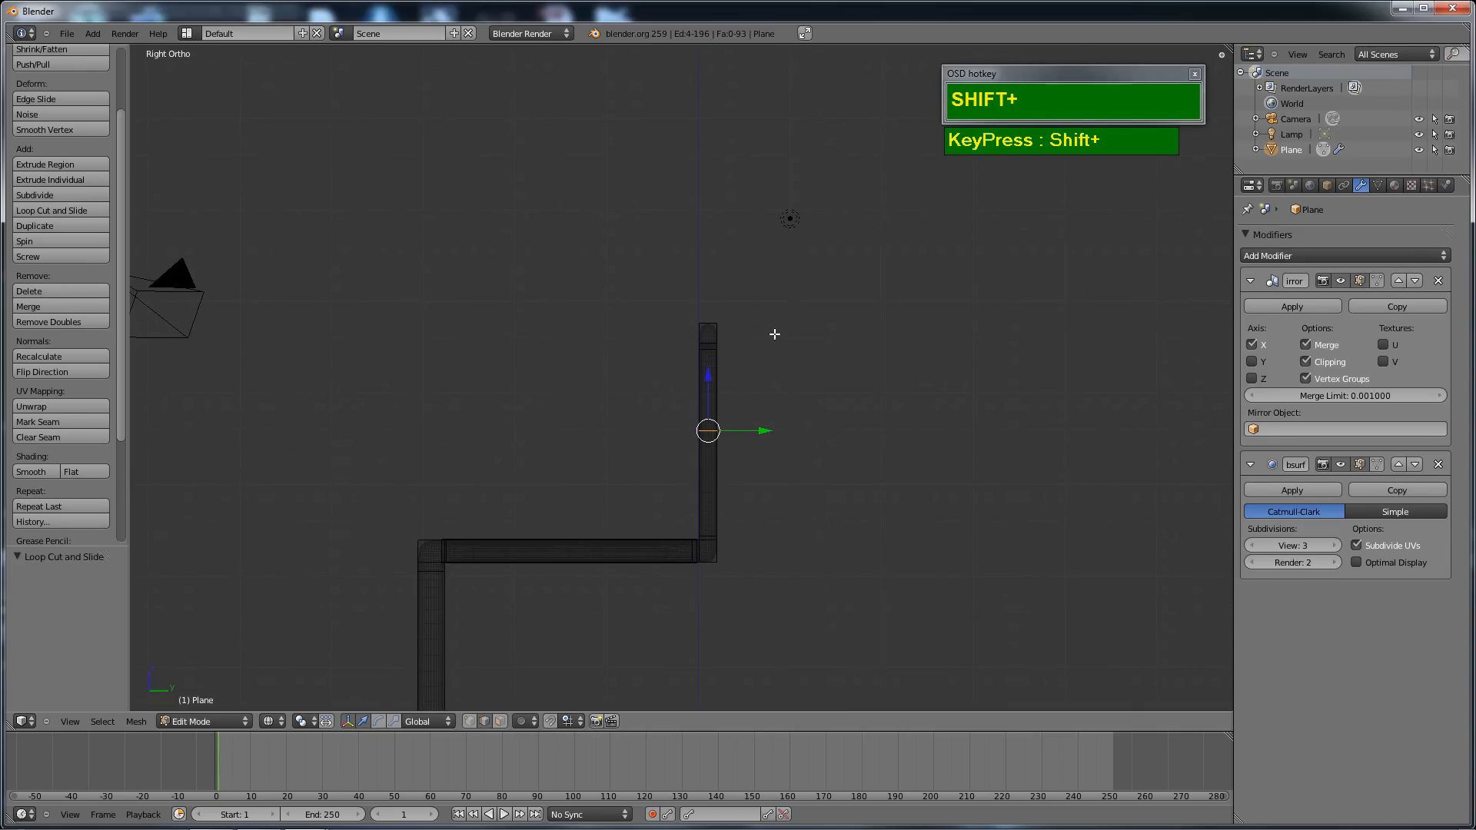
key(a)
key(ctrl+Tab)
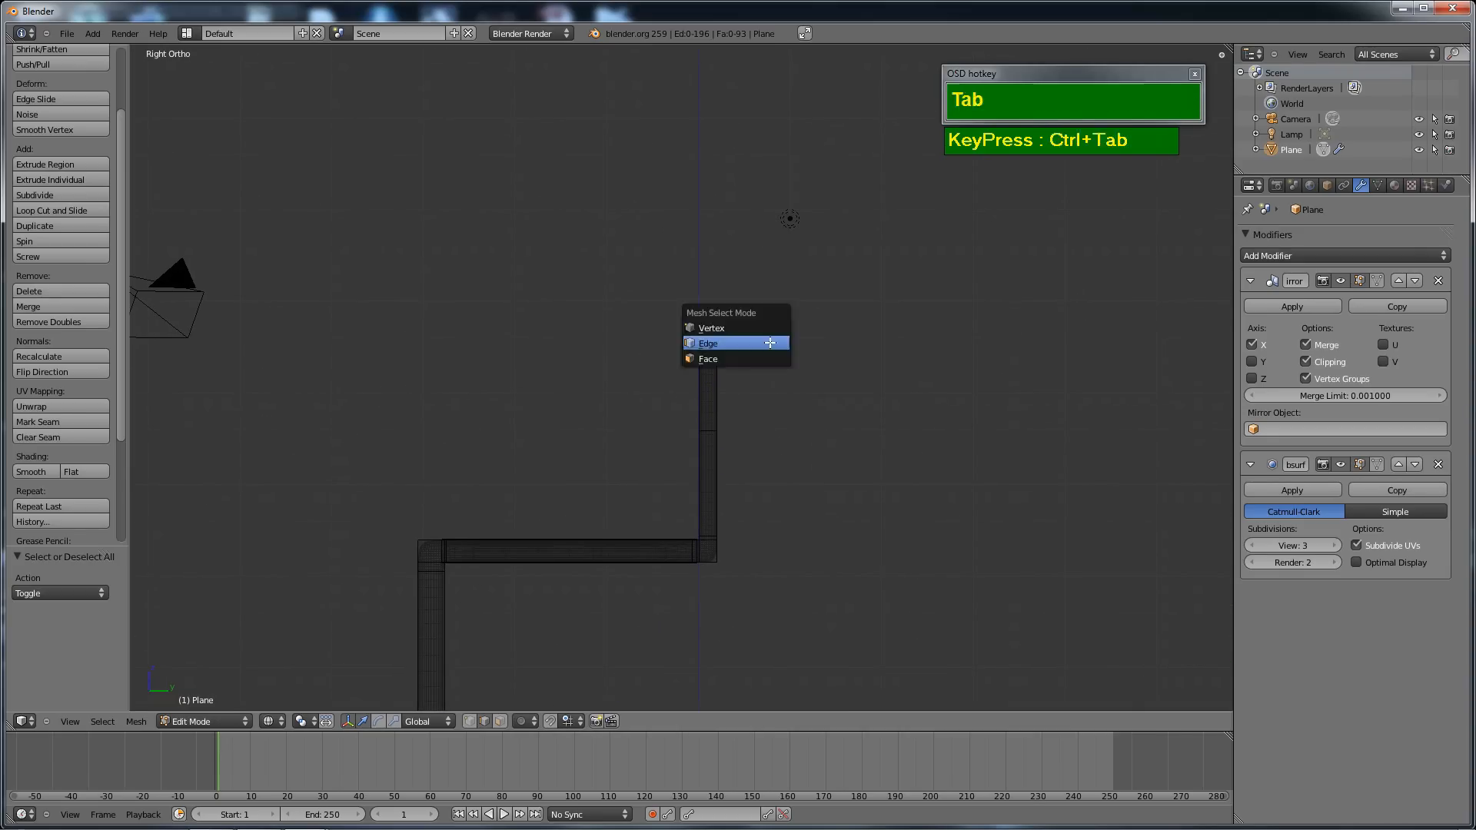
click(751, 328)
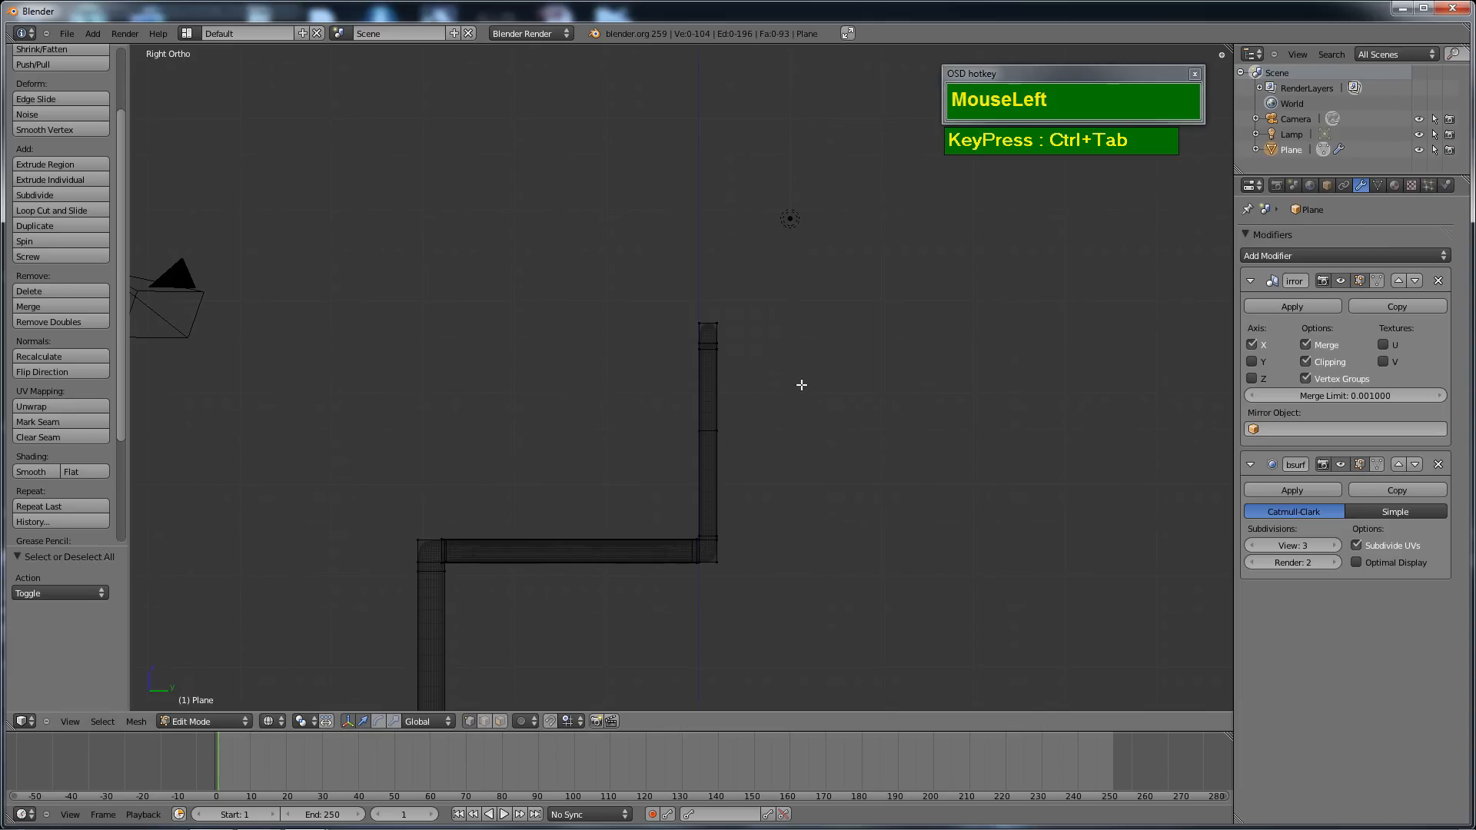
key(b)
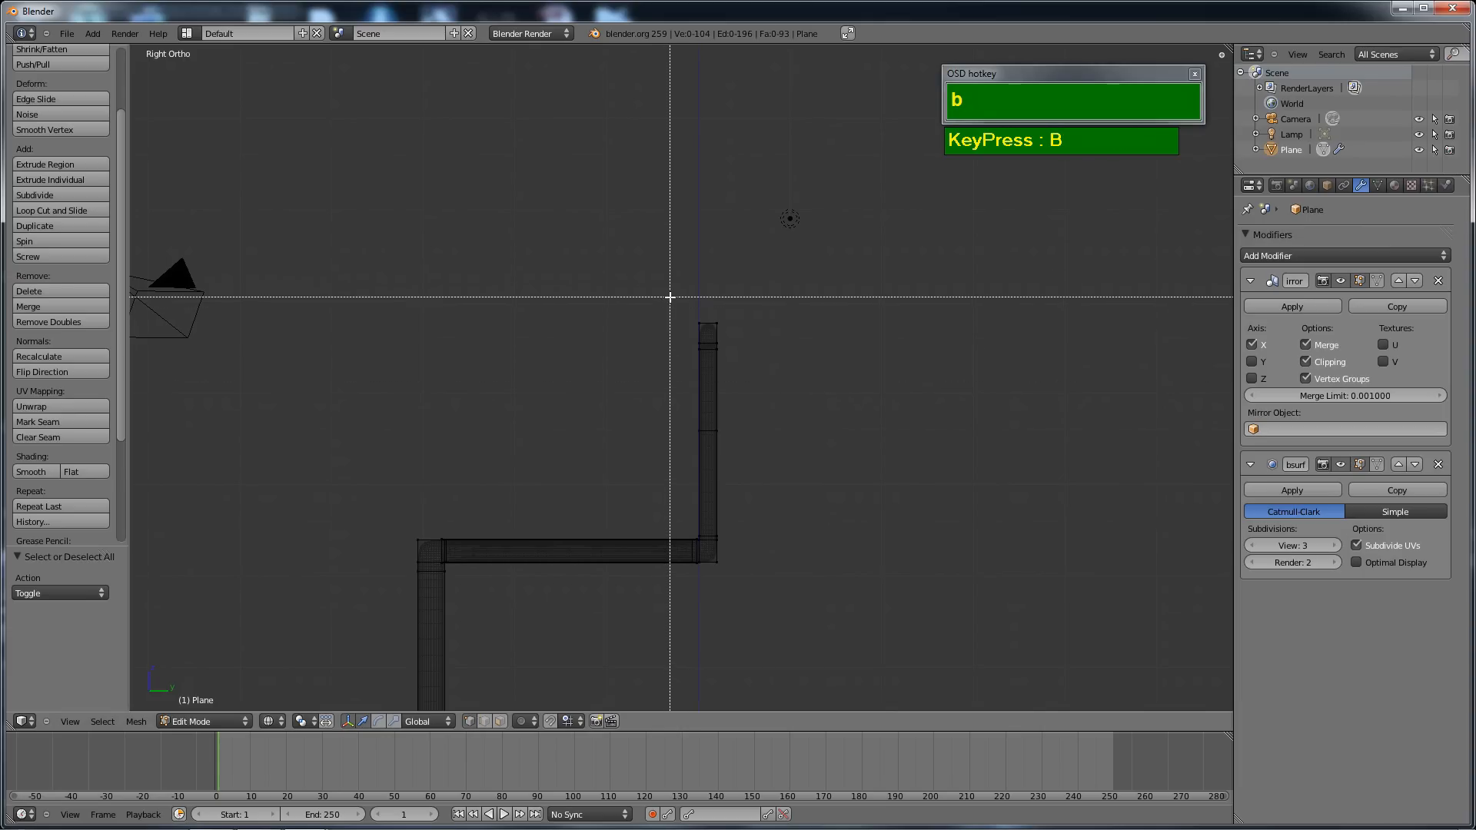
drag(670, 297, 775, 443)
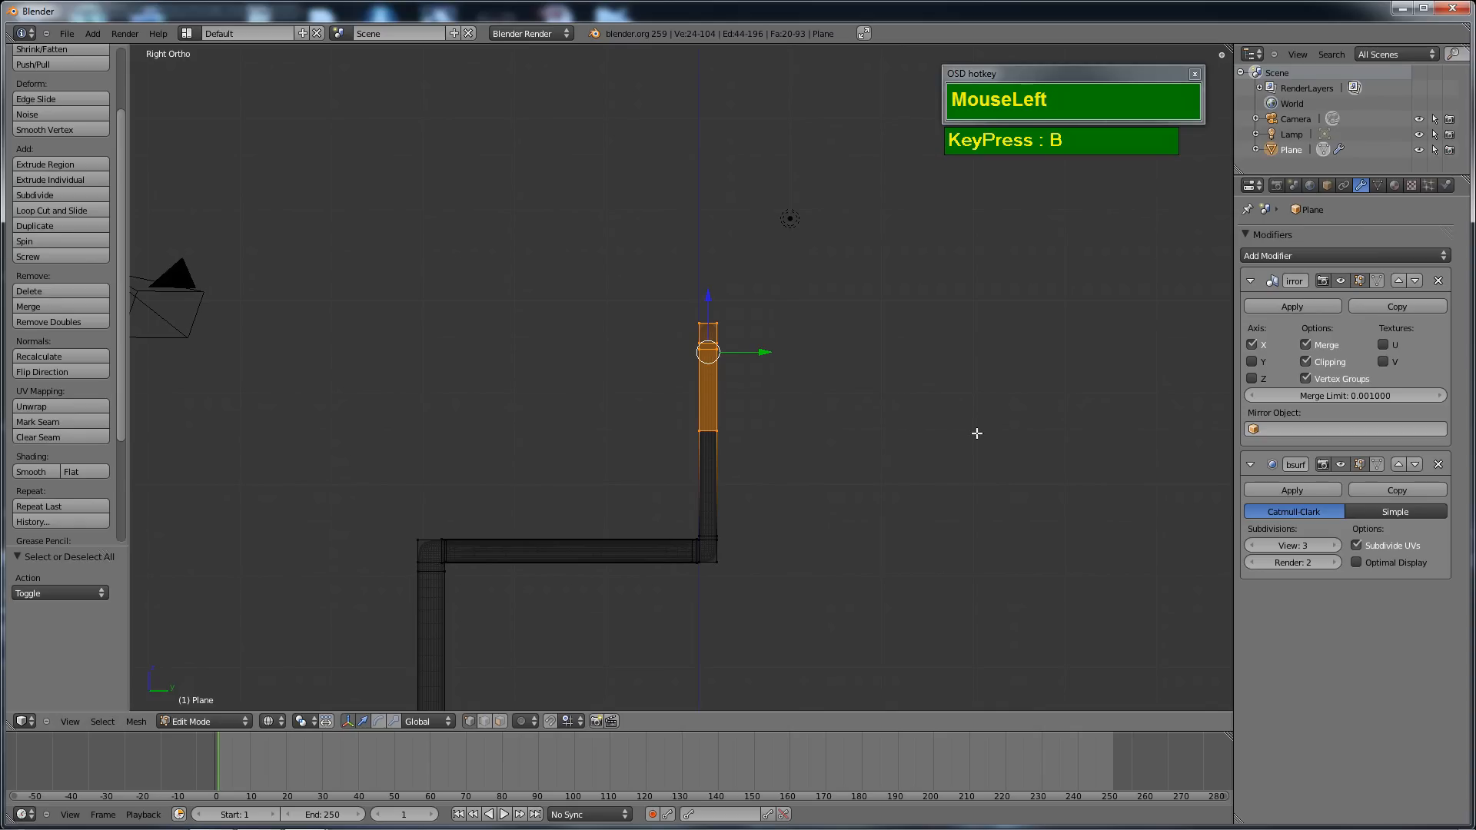
Tilt the selected upper backrest backward about 24.7°, shift it about 0.419 along Y, and rotate it about 5.8° more.
key(r)
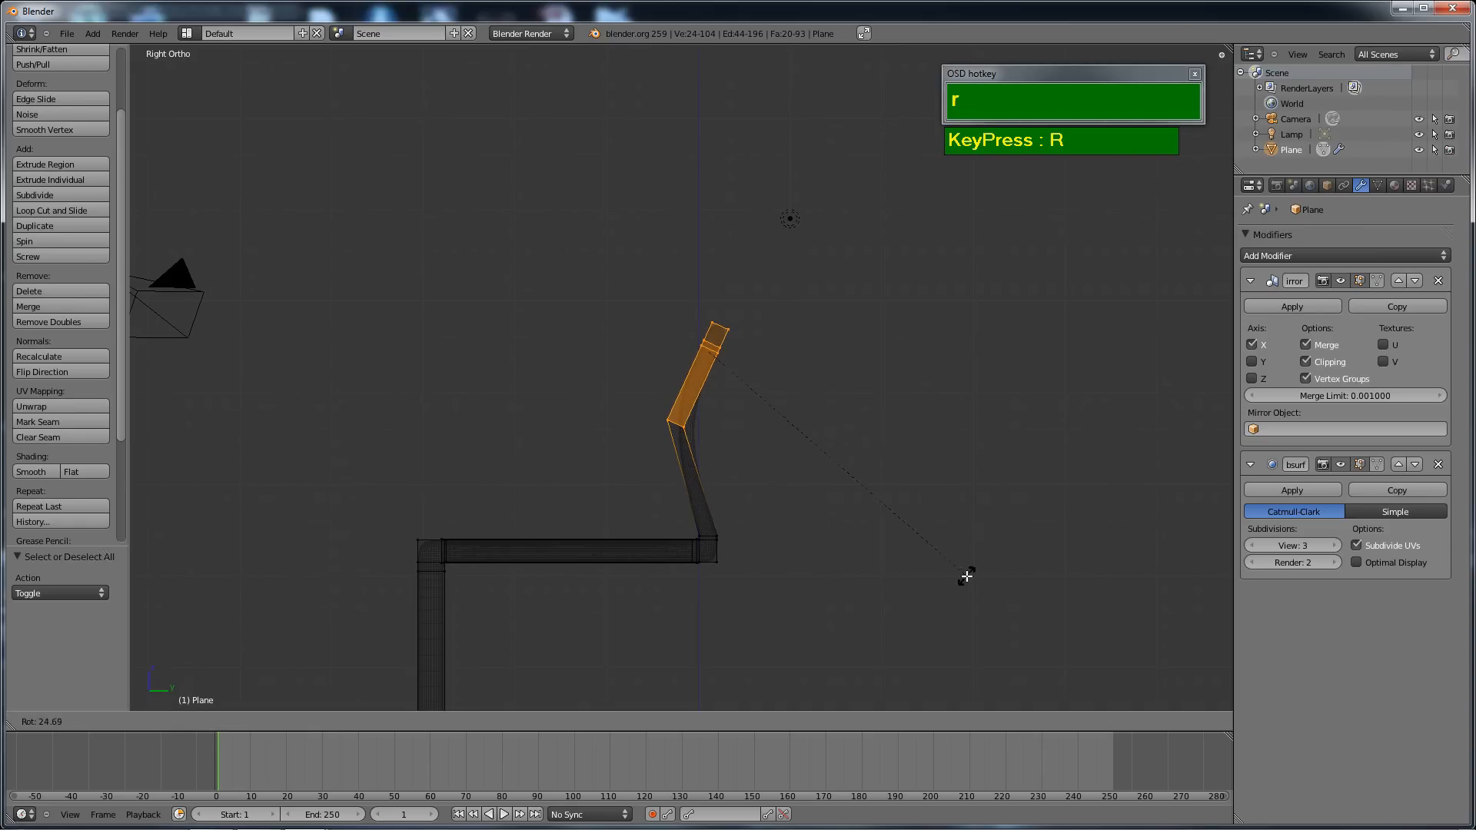
click(966, 576)
drag(763, 352, 802, 359)
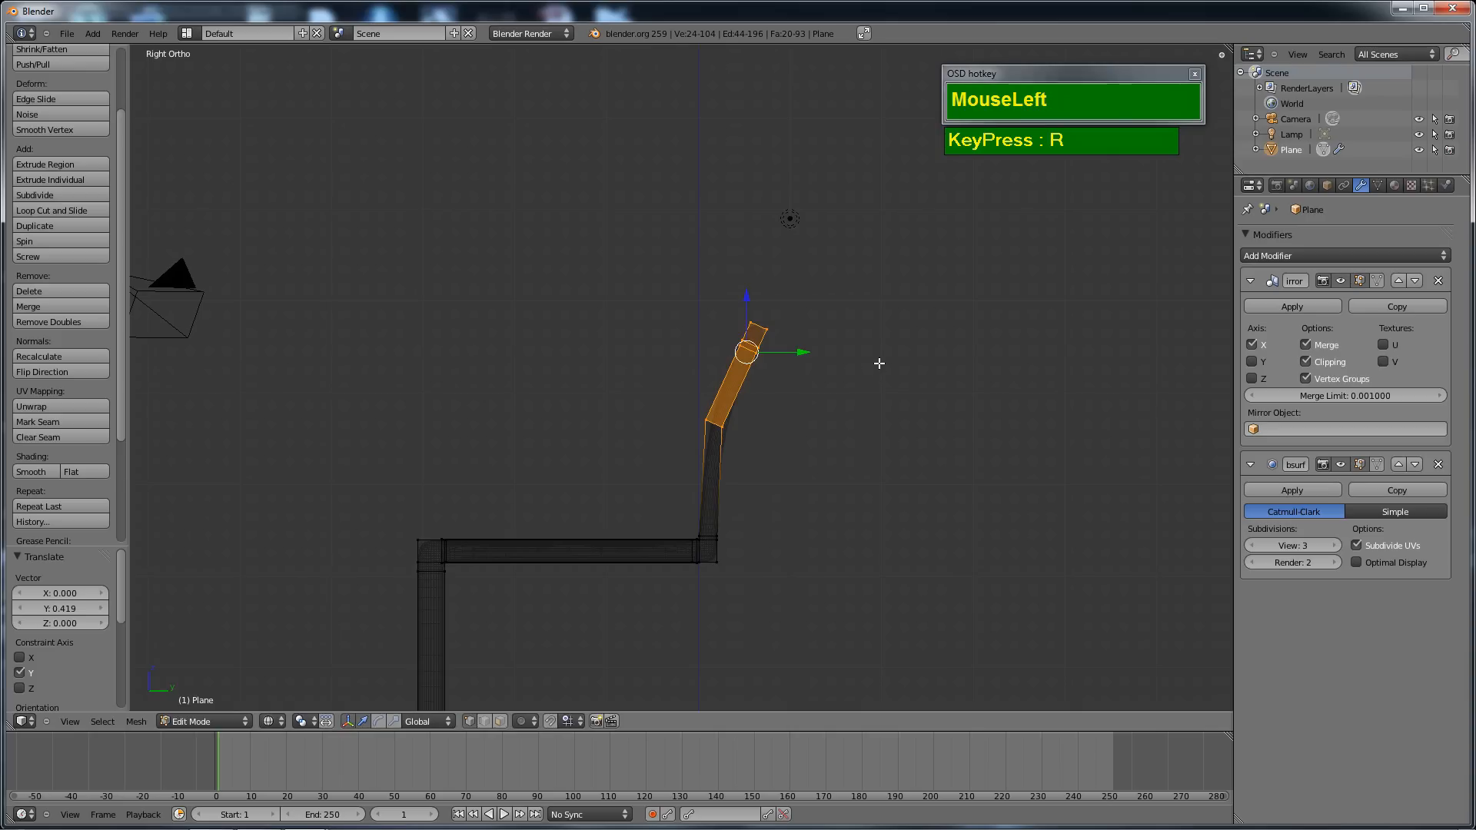
key(r)
click(876, 377)
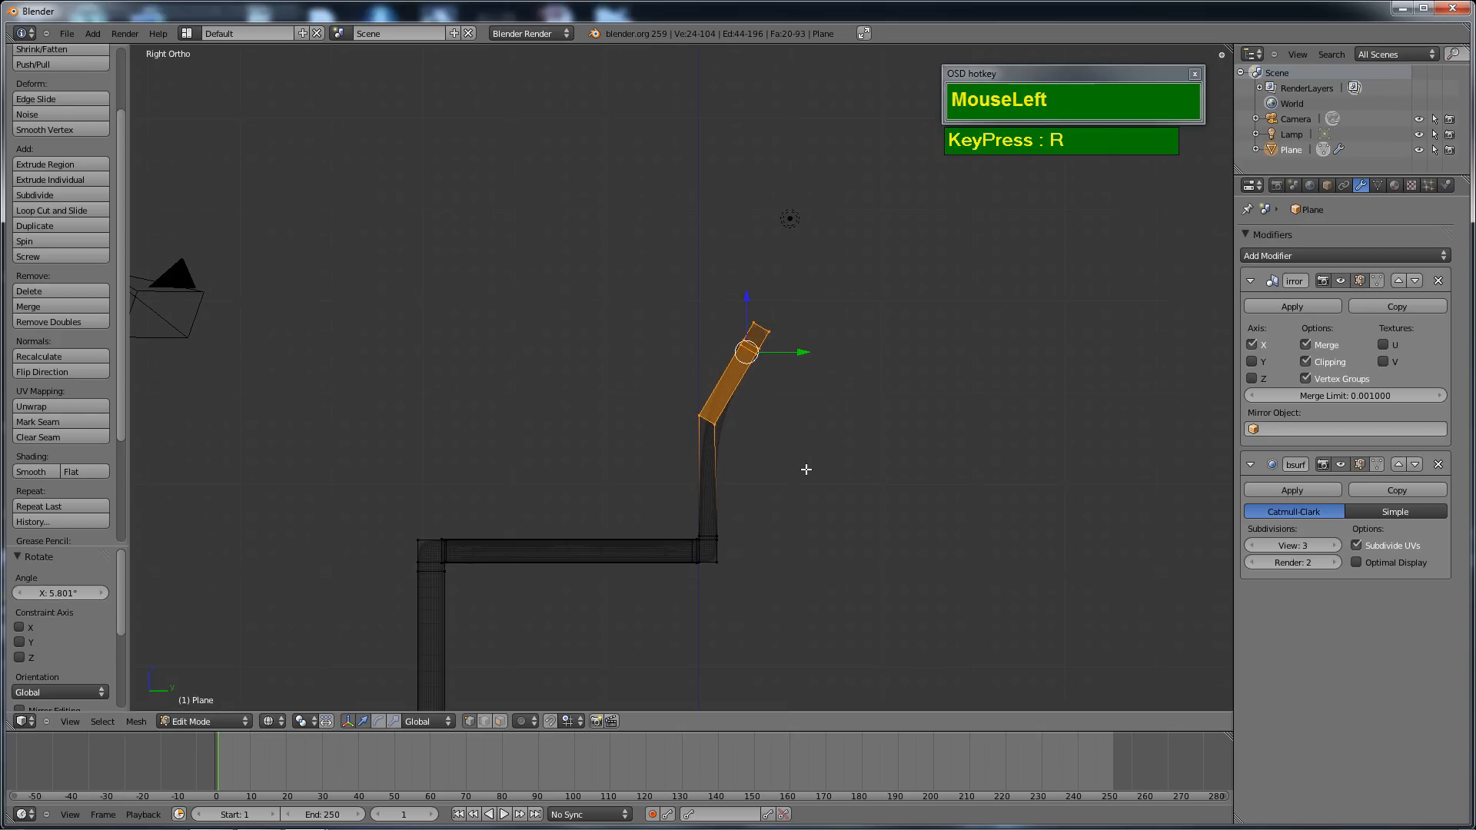
Return to solid shading and add four evenly spaced loop cuts along the backrest's top rail.
middle_drag(804, 468, 702, 330)
key(Tab)
key(Tab)
key(z)
scroll(843, 389, up, 2)
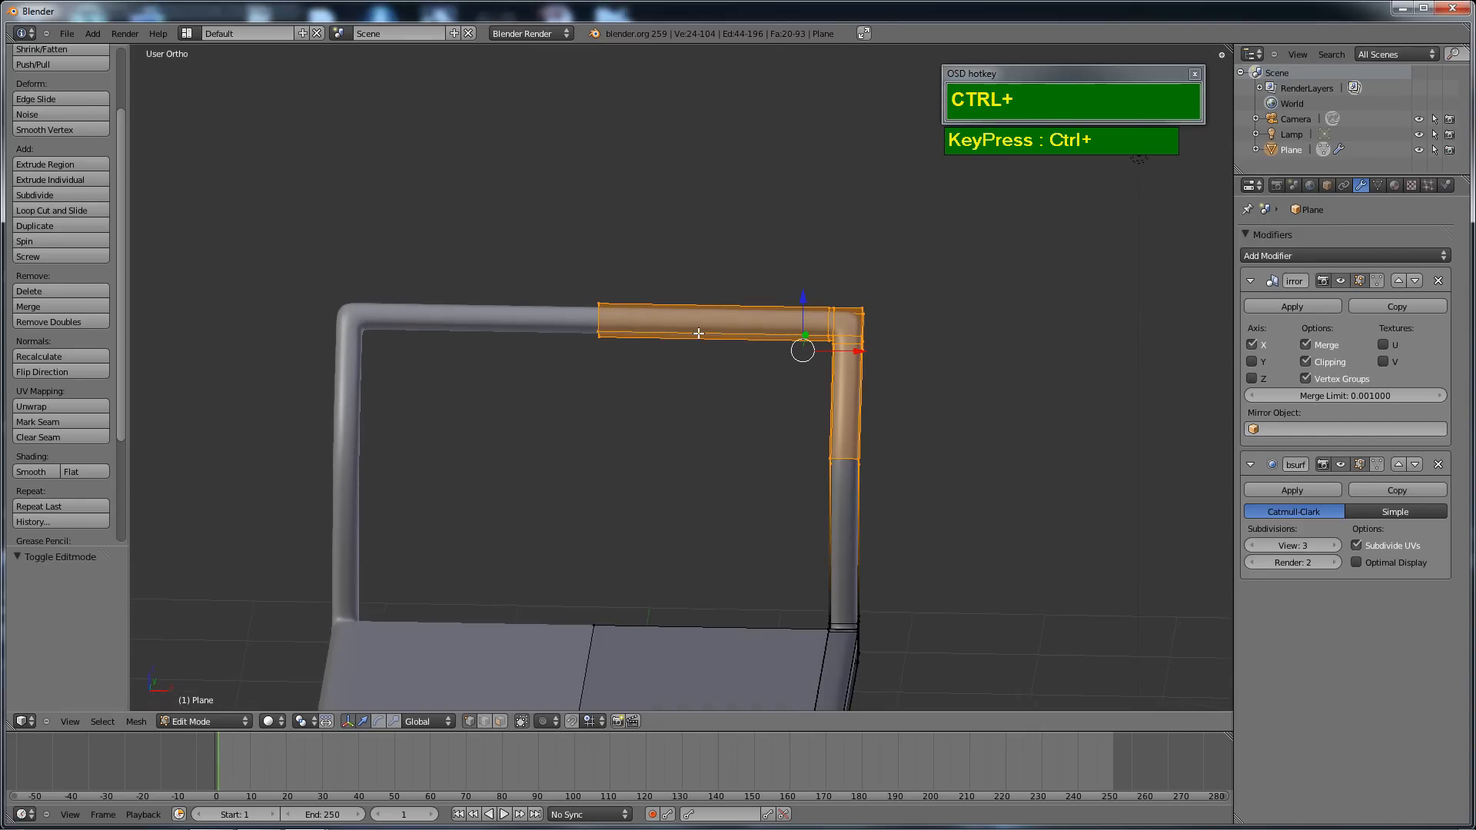
key(ctrl+r)
scroll(720, 322, up, 2)
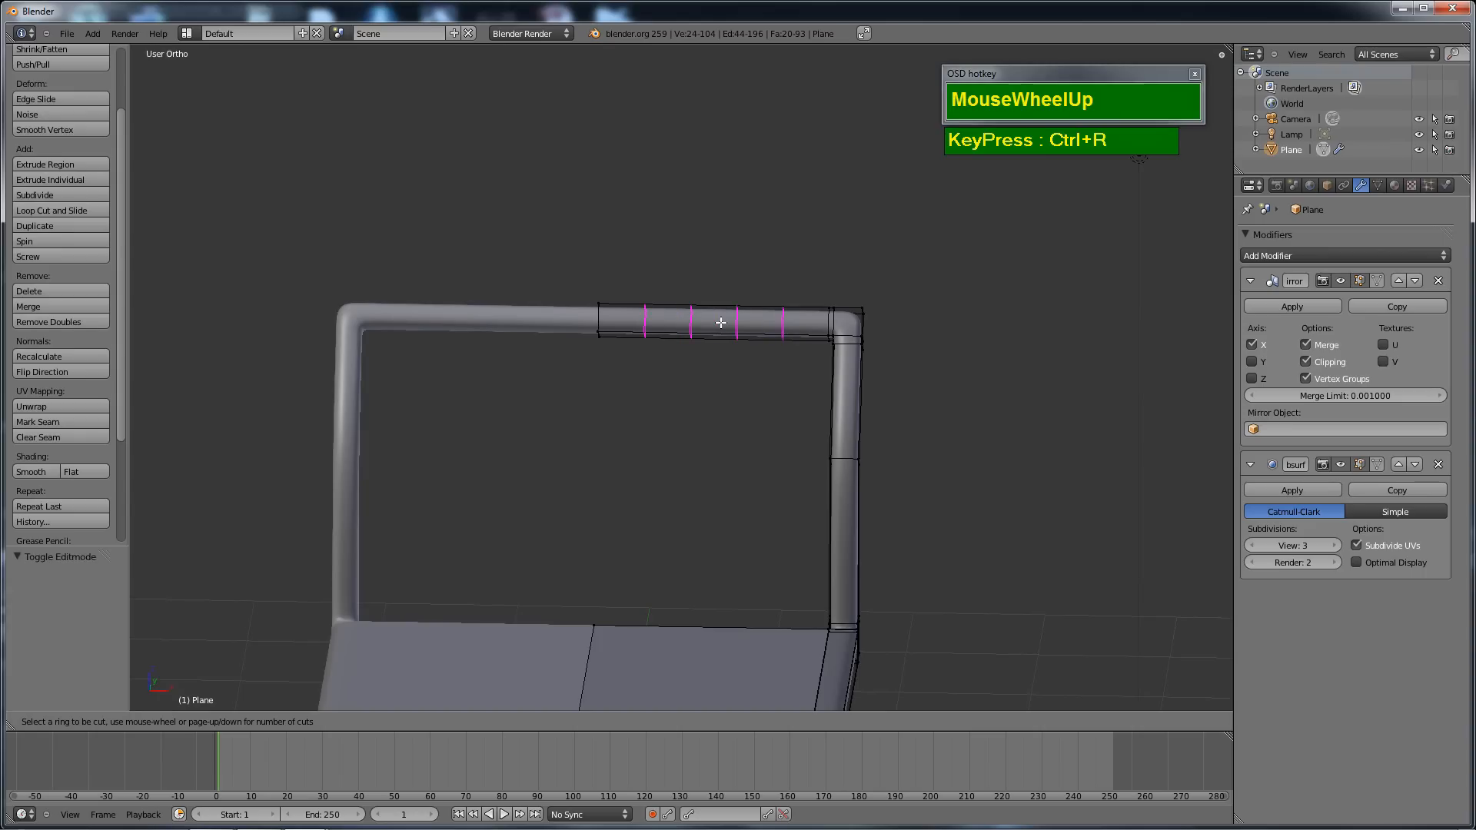
click(721, 323)
Enable proportional editing with the Sphere falloff.
middle_drag(724, 346, 636, 397)
middle_drag(833, 333, 678, 362)
middle_drag(572, 369, 607, 339)
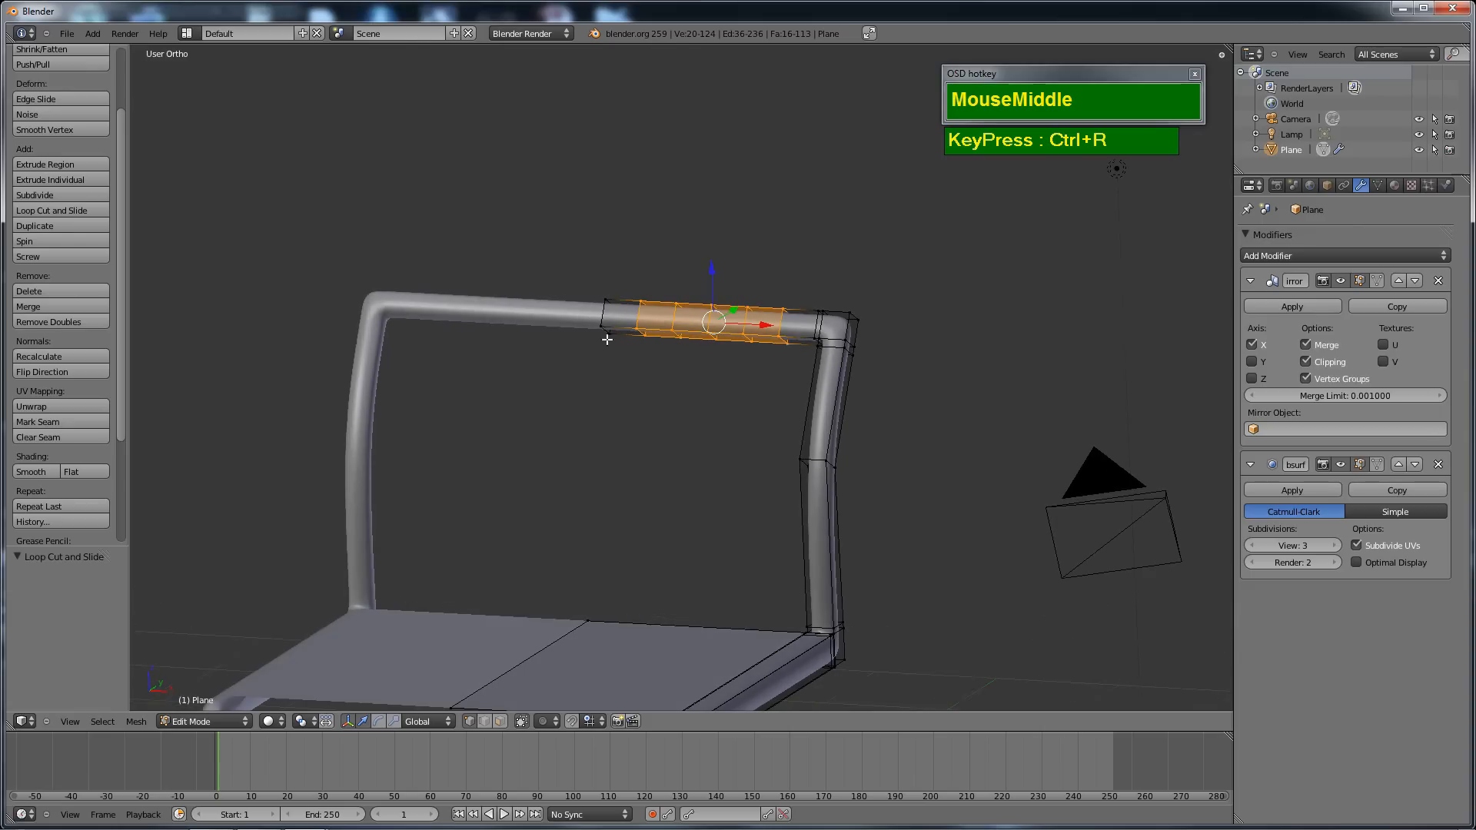
shift+middle_drag(715, 431, 754, 316)
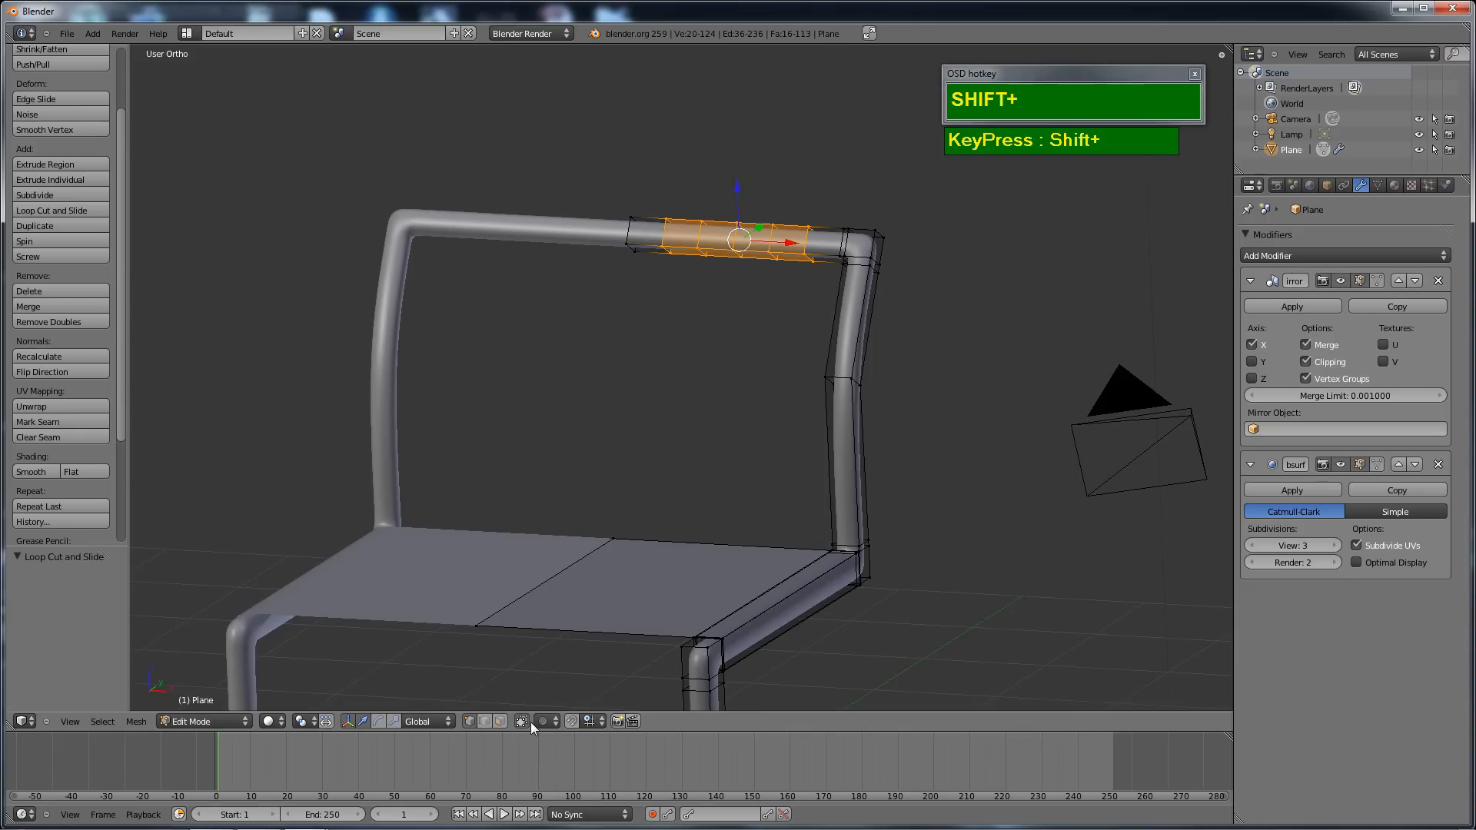
key(o)
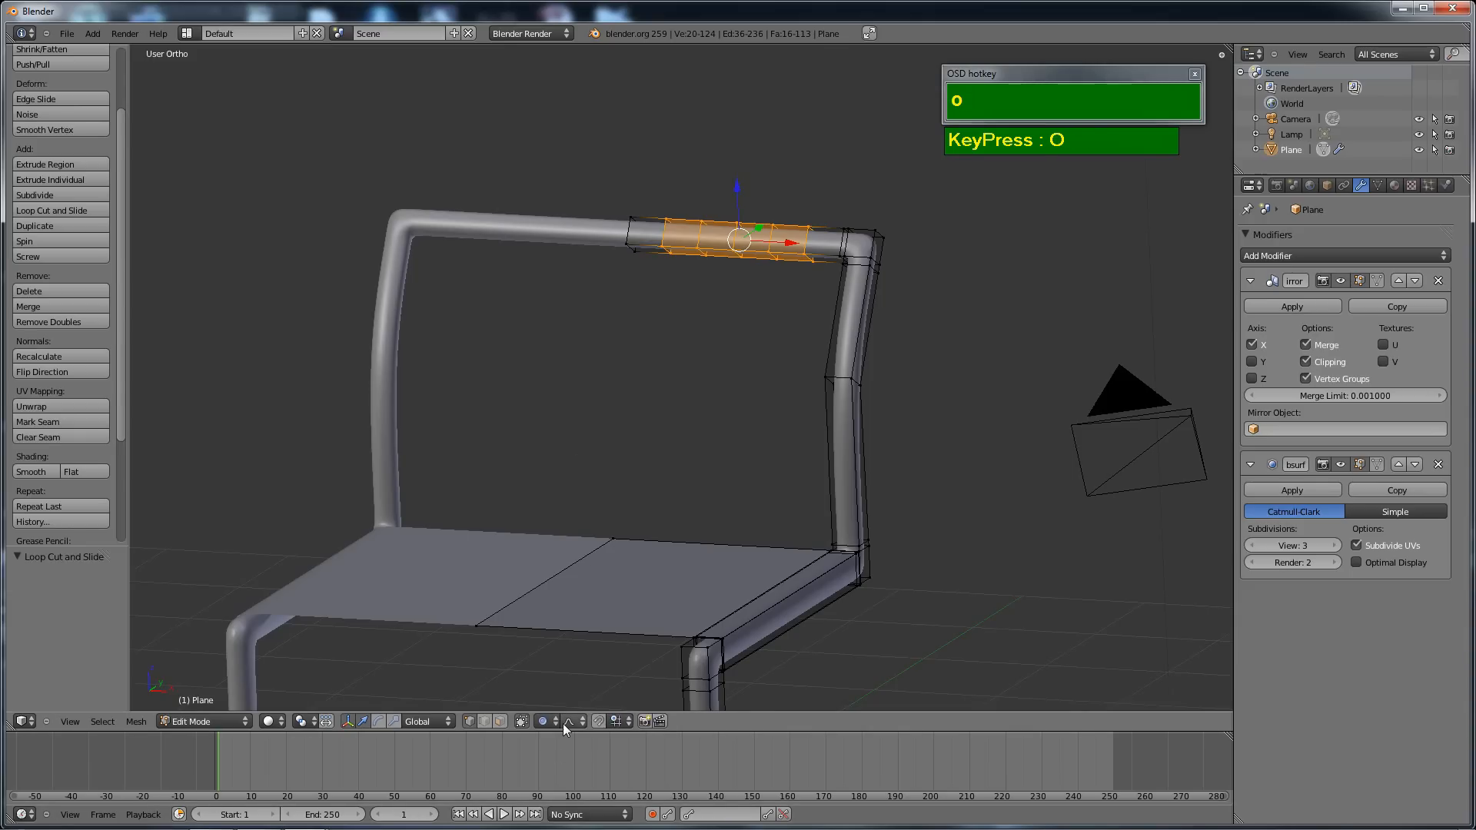
click(574, 722)
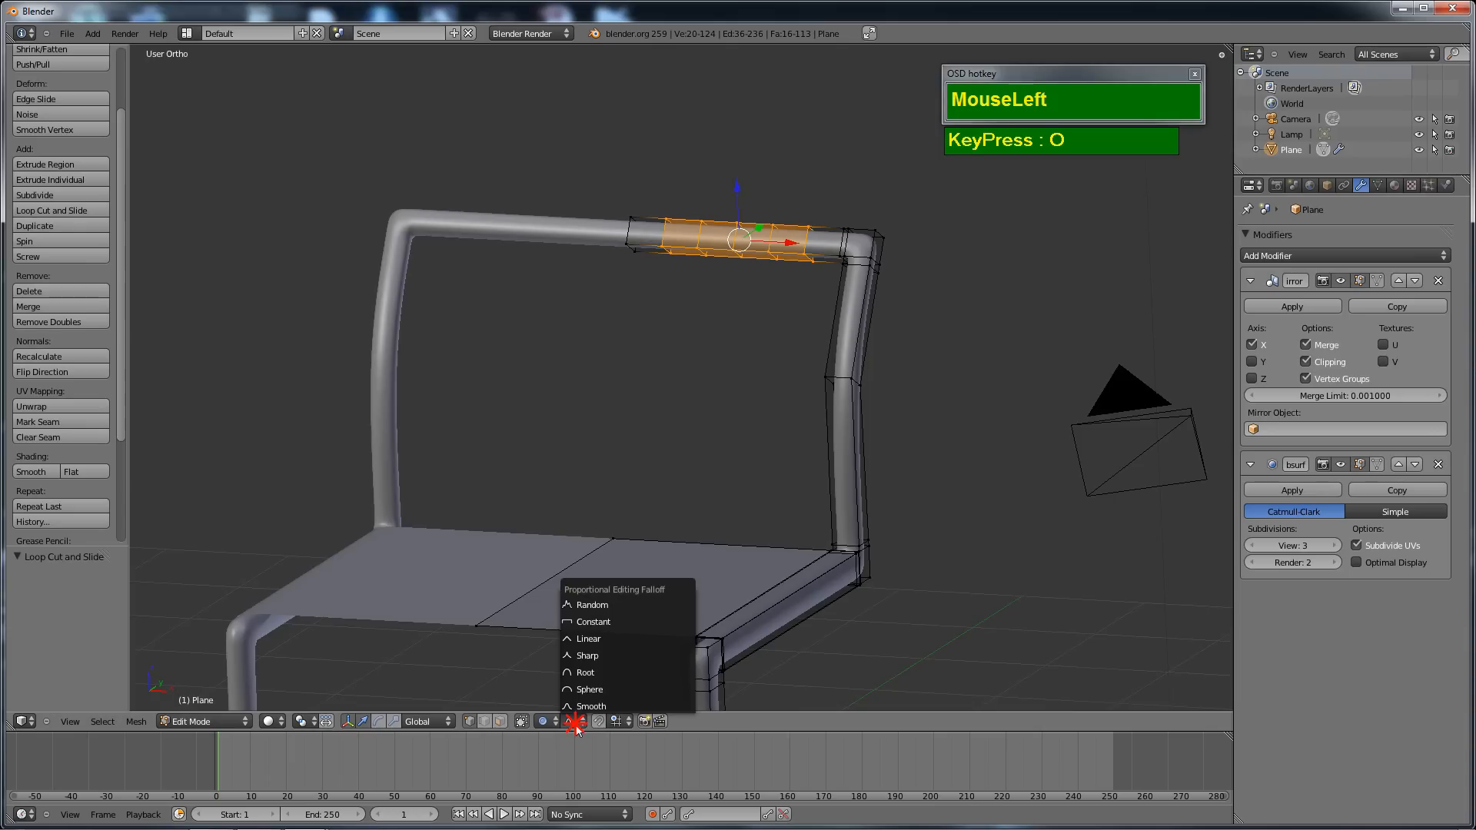
drag(576, 726, 584, 690)
Select the top rail's end loop at the mirror centre and switch to the top view.
middle_drag(655, 247, 643, 325)
middle_drag(691, 461, 778, 358)
shift+middle_drag(777, 358, 791, 290)
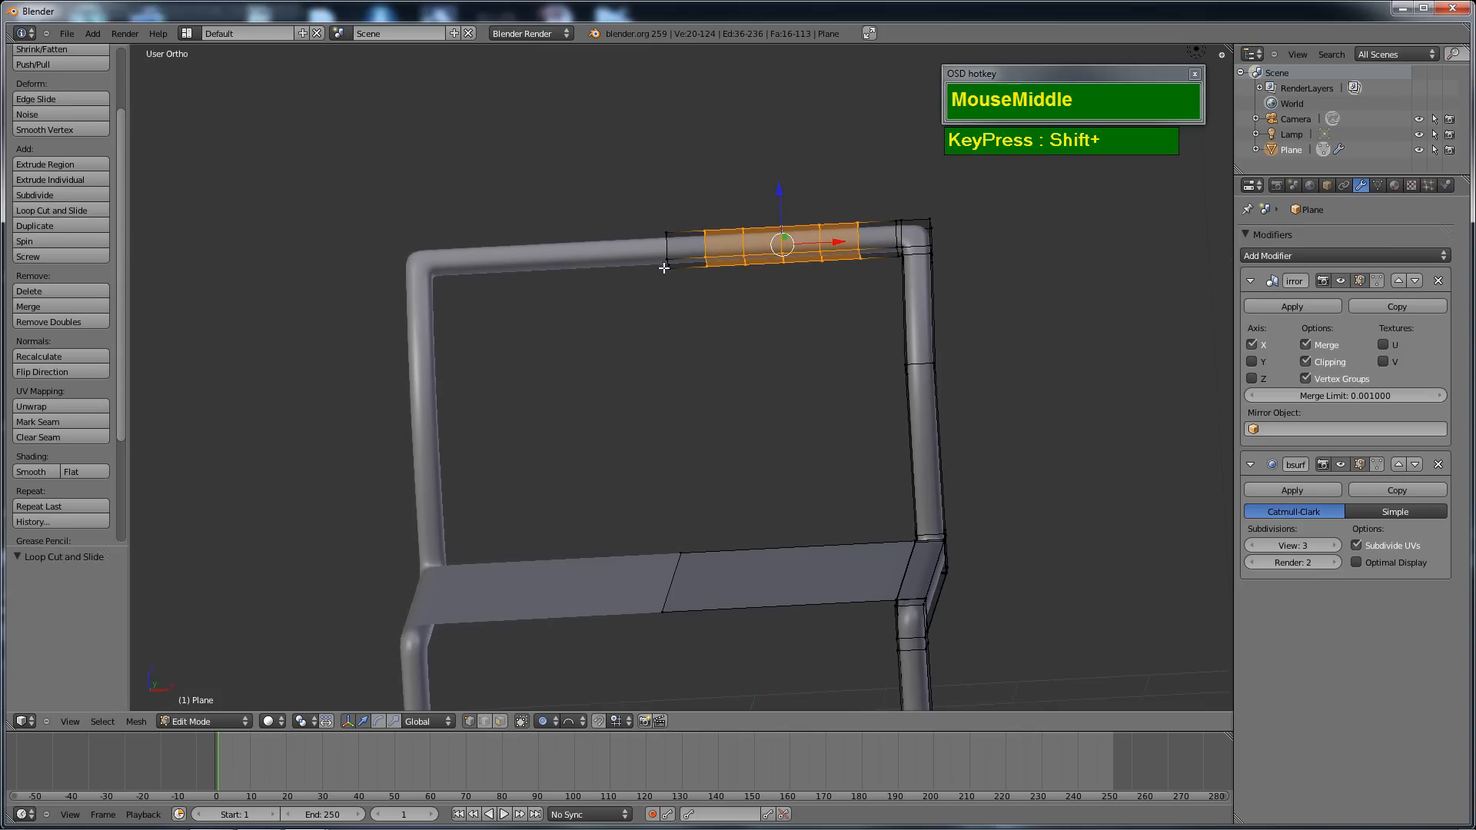
alt+right_click(665, 252)
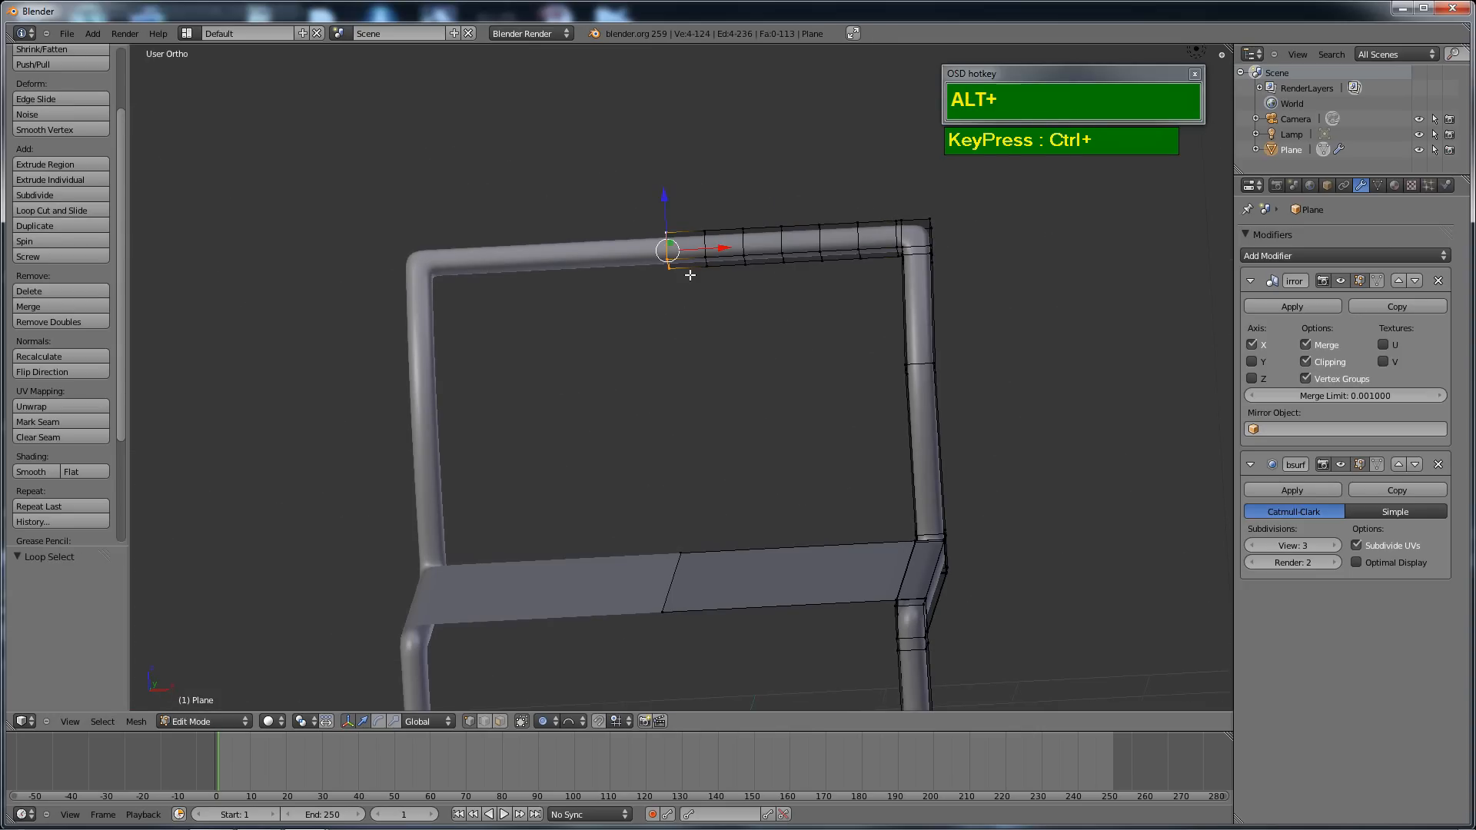
mouse_move(690, 275)
middle_down()
mouse_move(702, 323)
mouse_move(681, 297)
middle_up()
scroll(685, 339, up, 1)
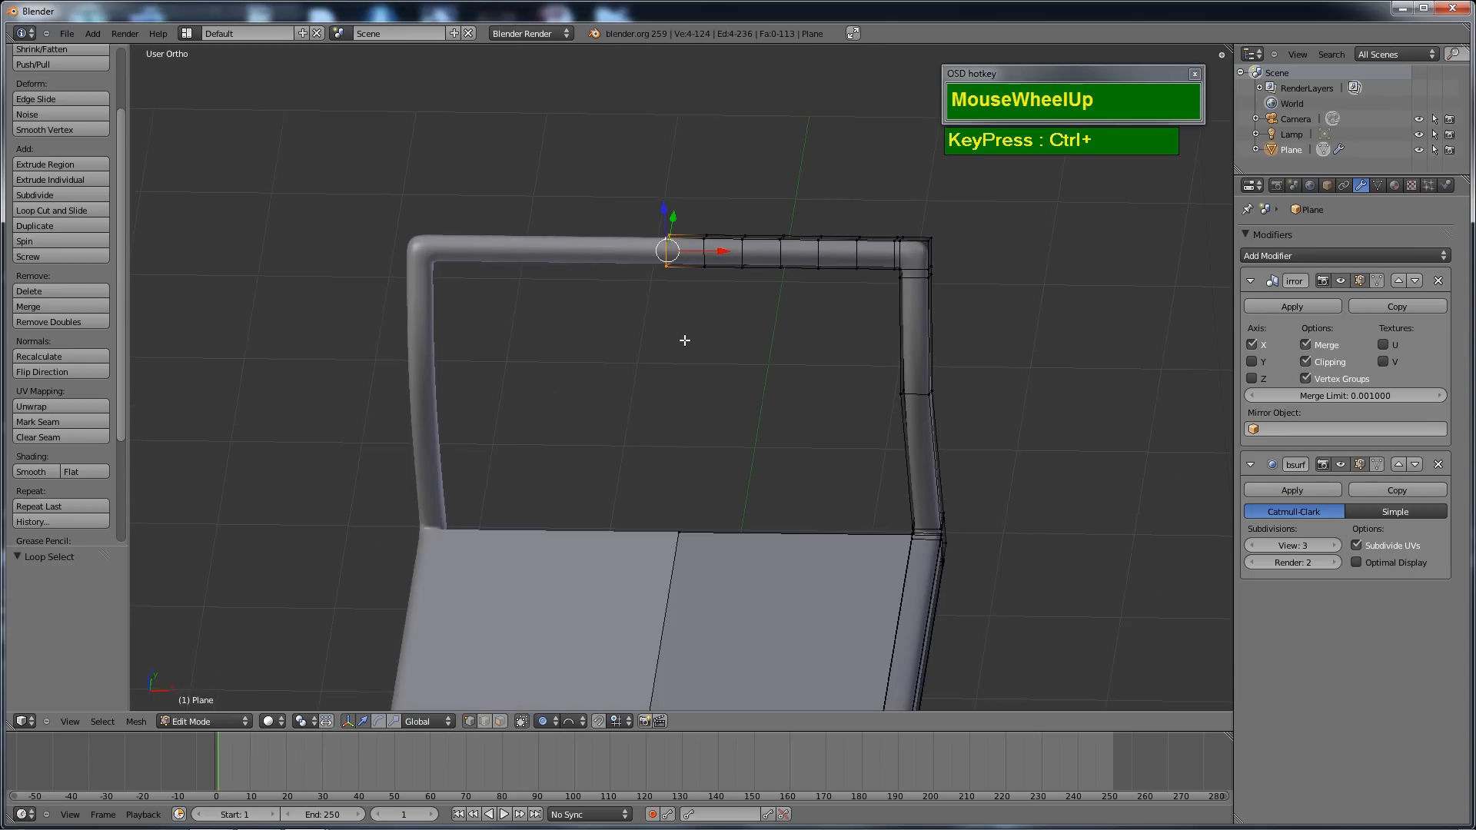
key(KP_3)
scroll(685, 339, down, 3)
shift+middle_drag(685, 338, 740, 386)
key(KP_7)
scroll(849, 335, up, 2)
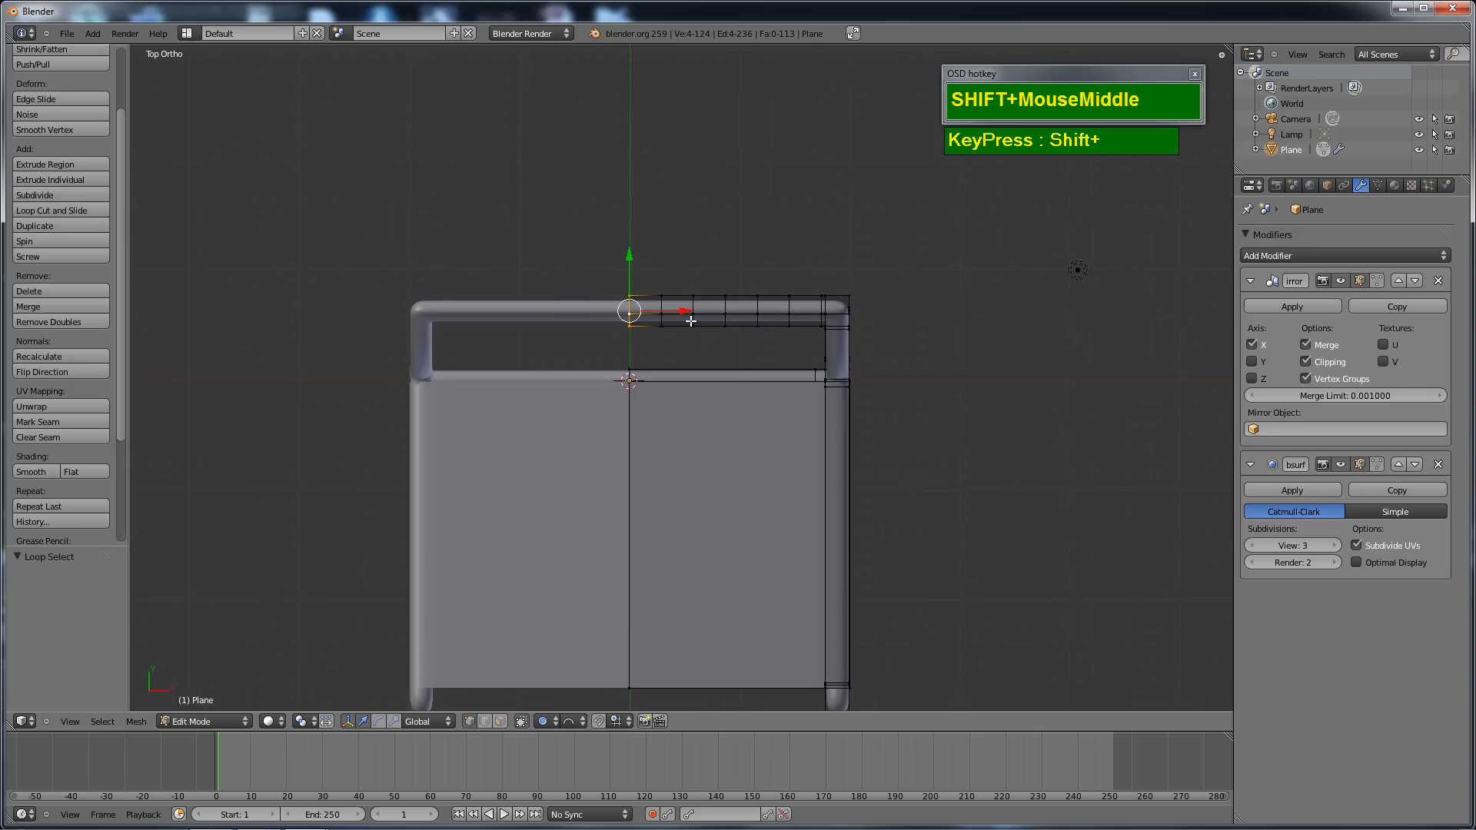
shift+middle_drag(690, 321, 690, 324)
Move the centre loop about 0.398 along Y with a proportional size of about 1.61 to bow the top rail backward.
key(g)
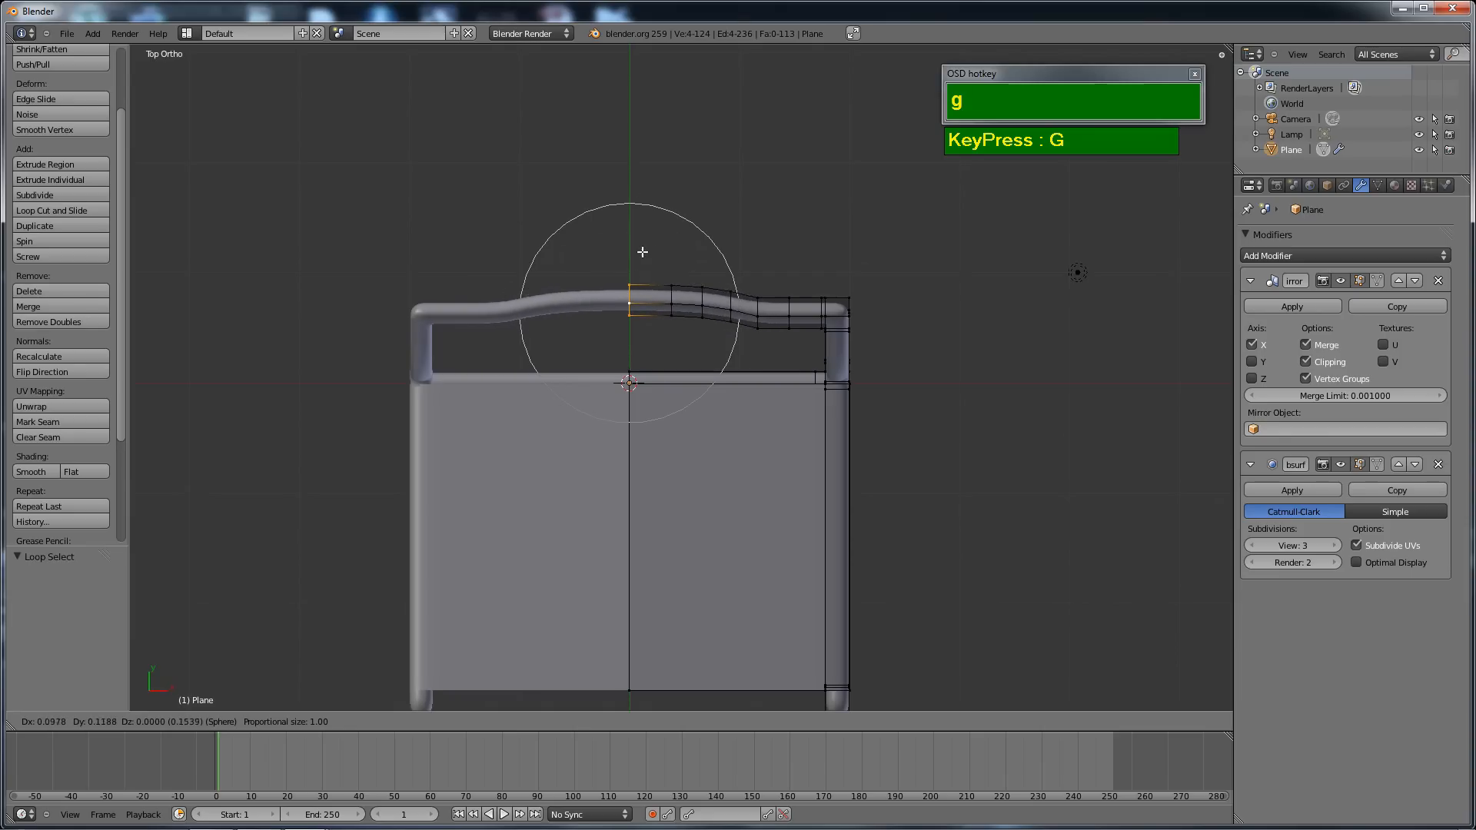
key(y)
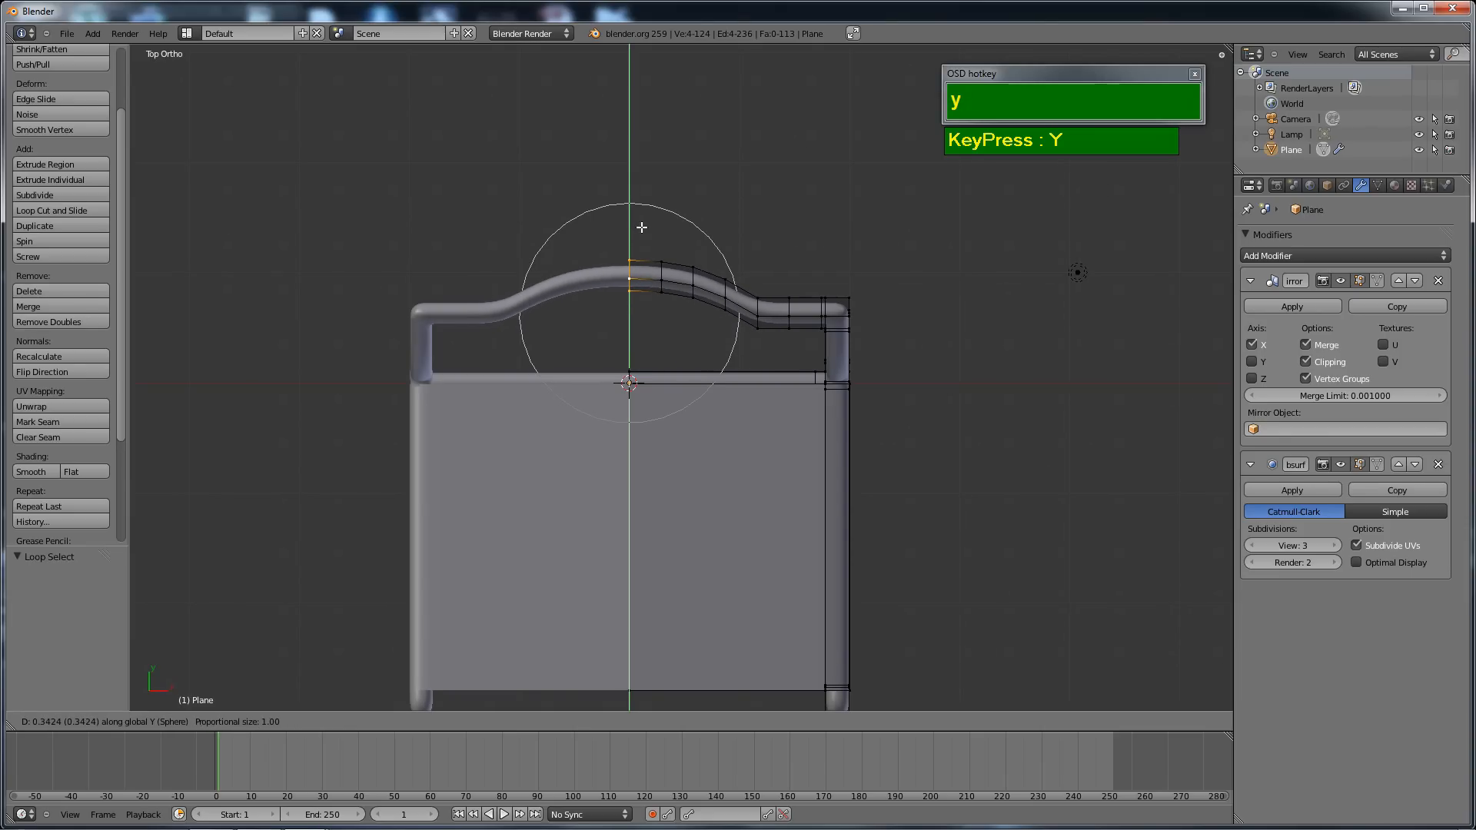
scroll(642, 228, up, 1)
scroll(642, 227, down, 1)
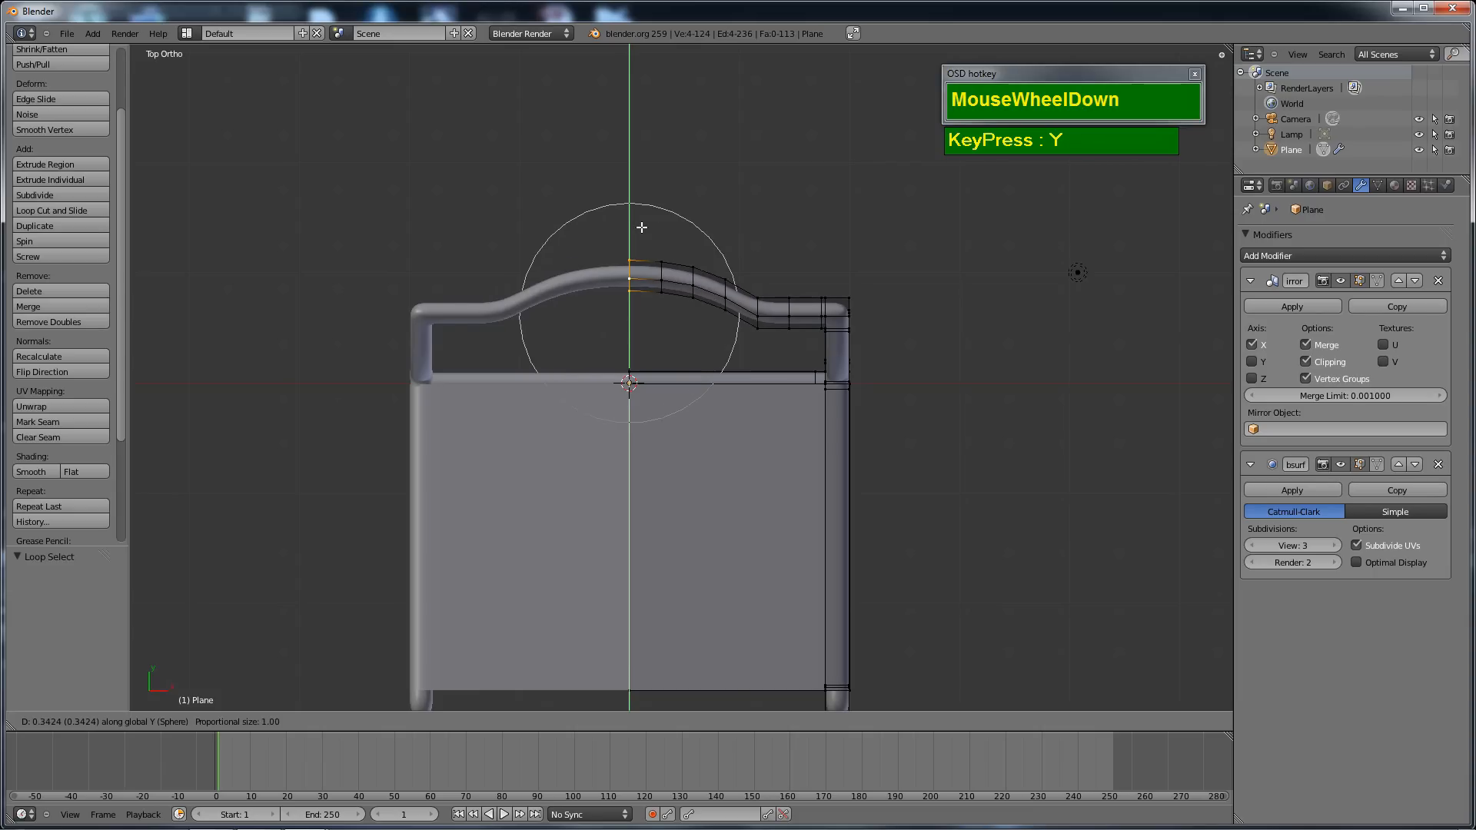
scroll(642, 228, down, 2)
scroll(642, 228, down, 1)
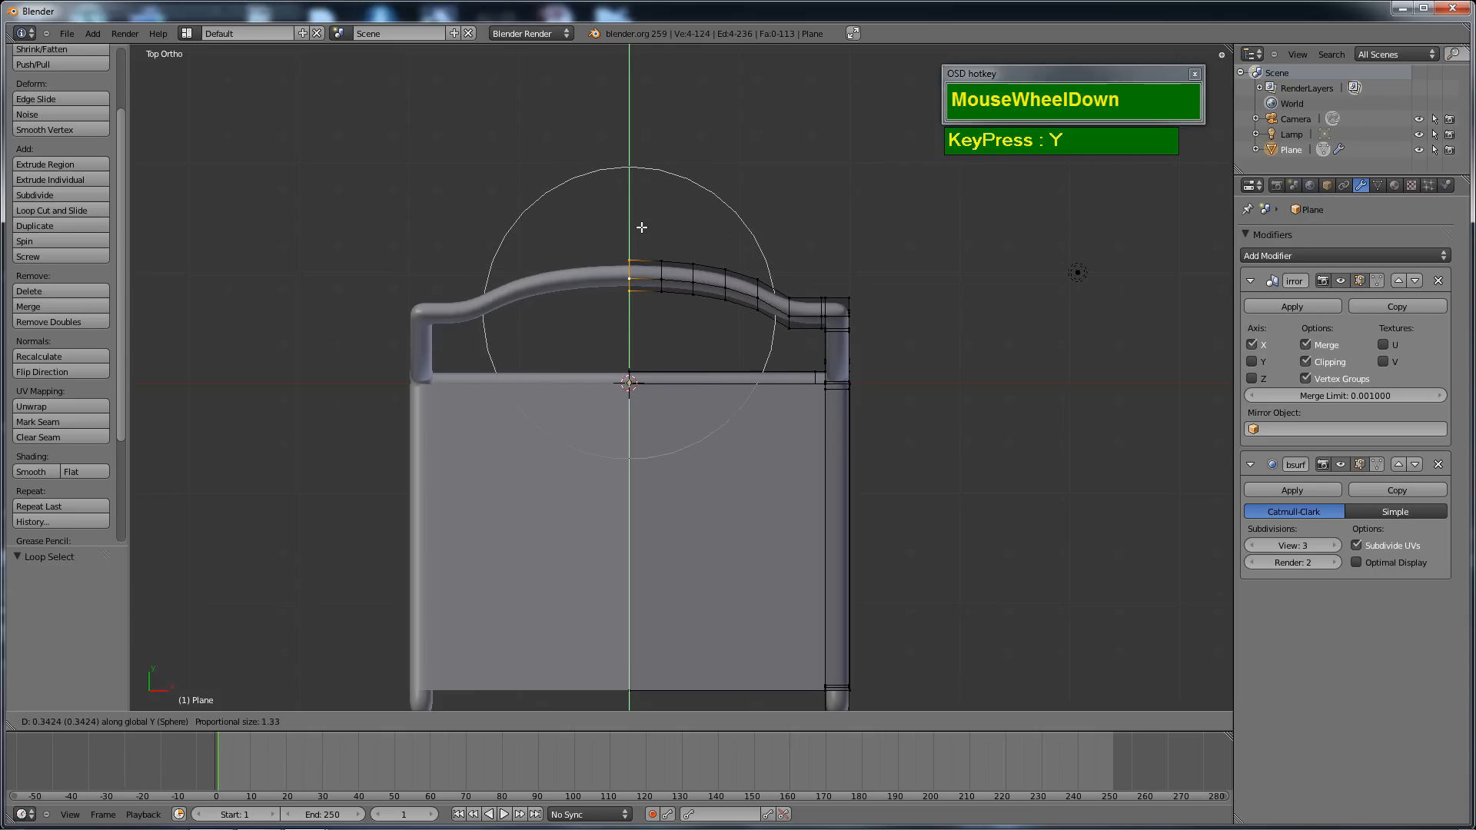
scroll(642, 227, down, 2)
scroll(642, 227, down, 1)
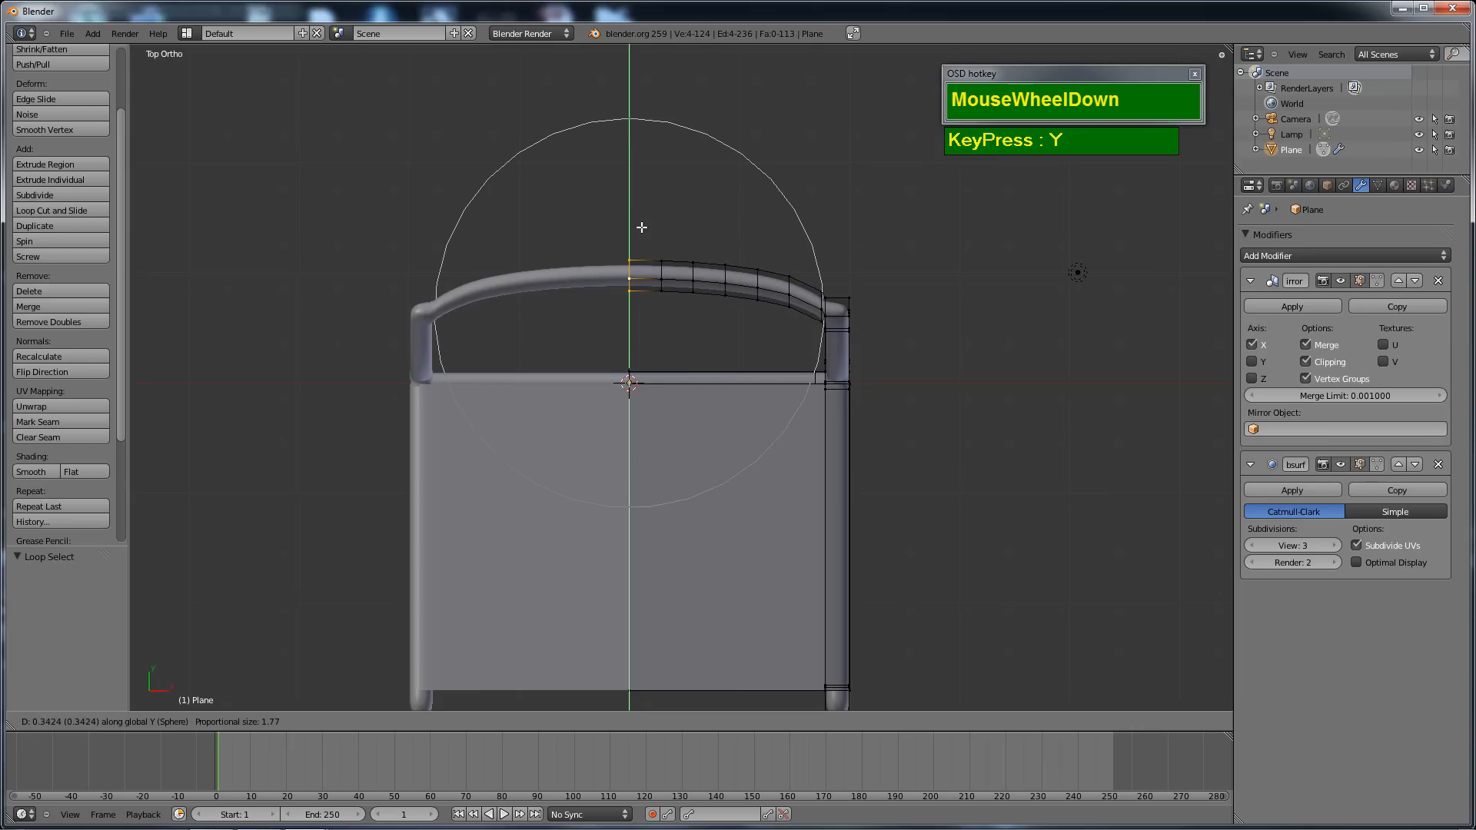
scroll(641, 227, up, 1)
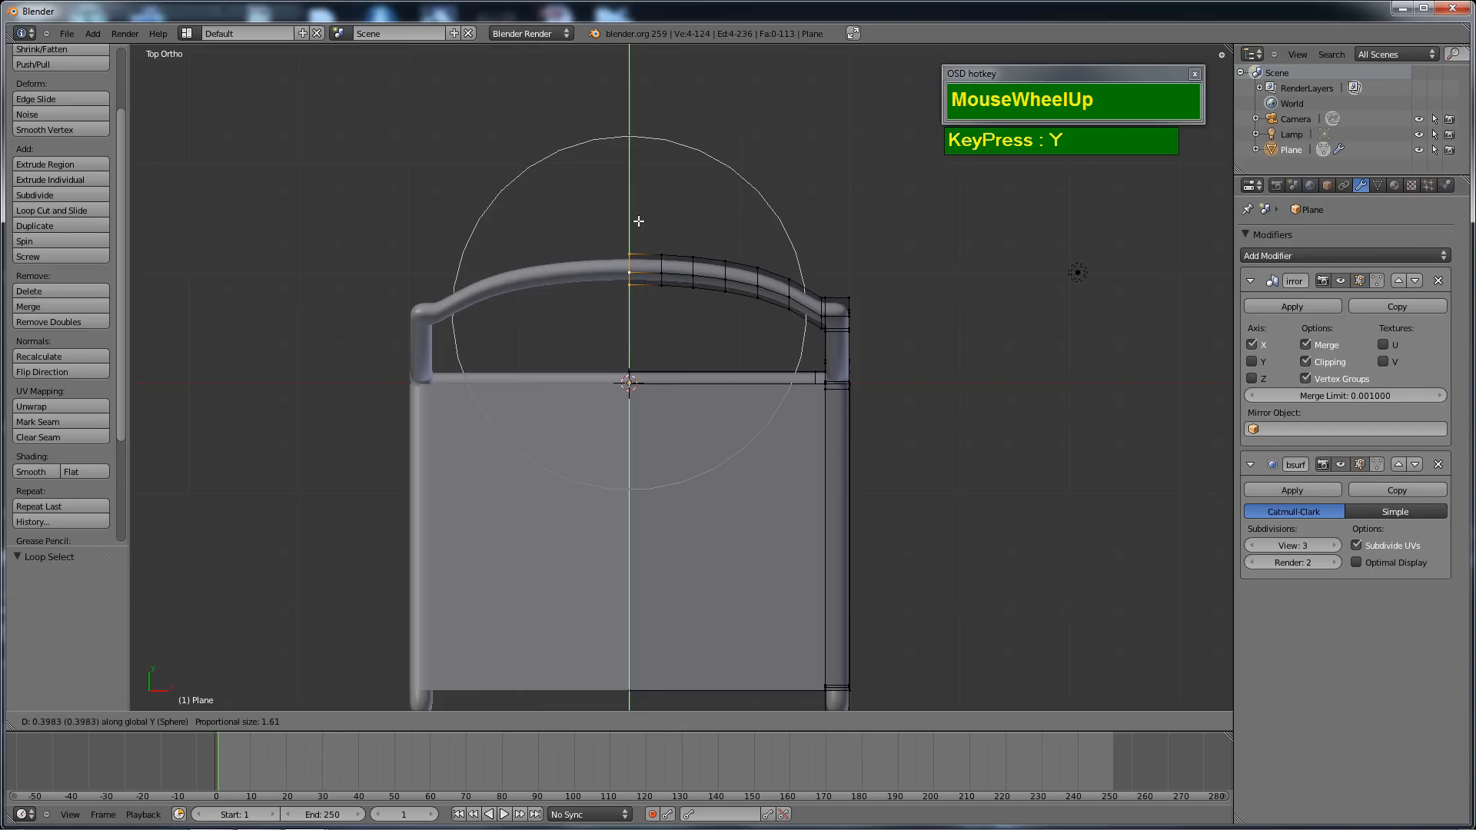
click(637, 221)
Add a loop cut to the upright's slanted upper section, slide it down close to the bend, and show it from the right side.
middle_drag(569, 422, 568, 300)
middle_drag(646, 268, 665, 307)
shift+middle_drag(685, 424, 744, 336)
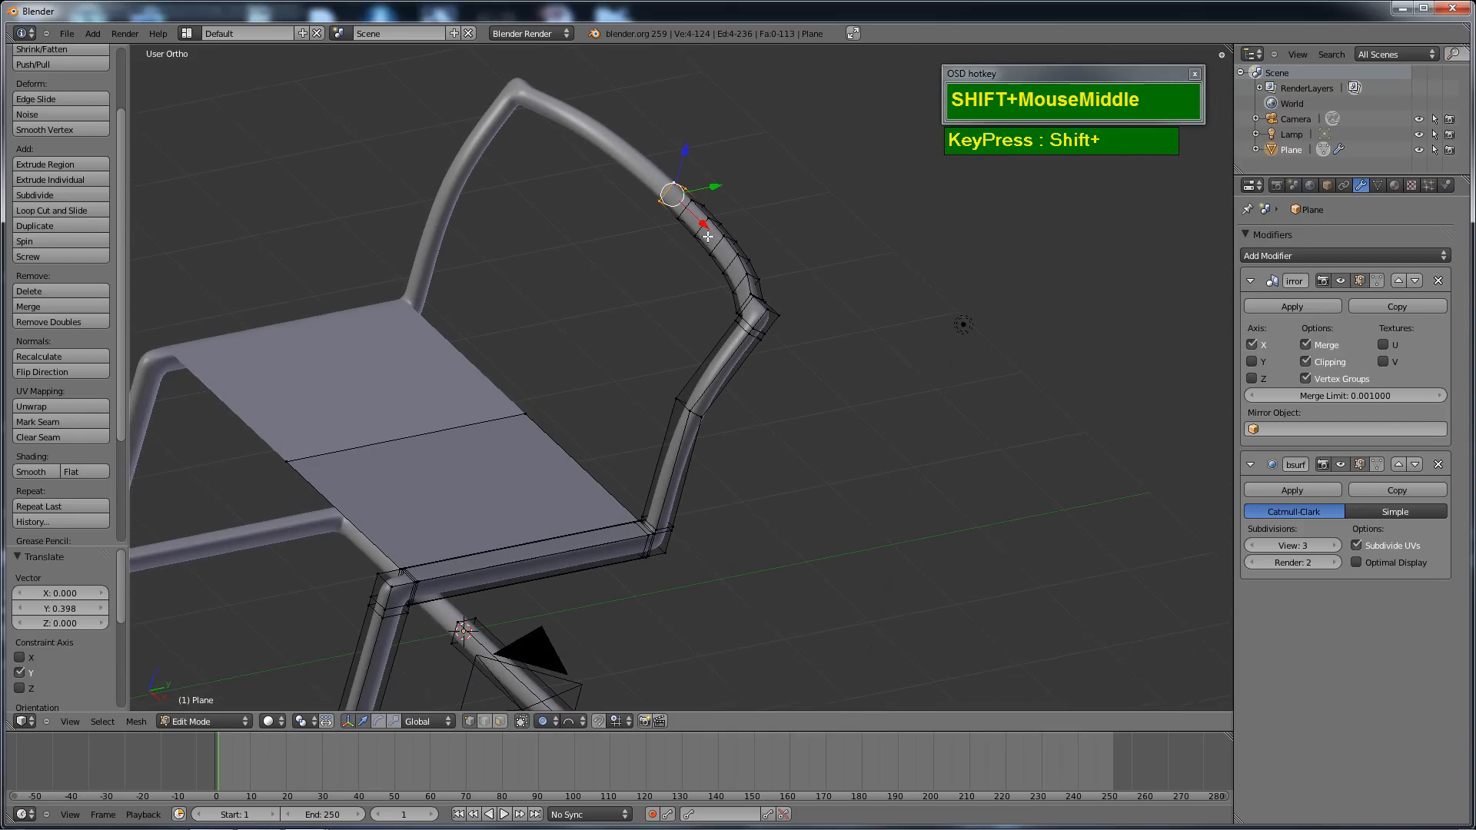
middle_drag(707, 237, 615, 153)
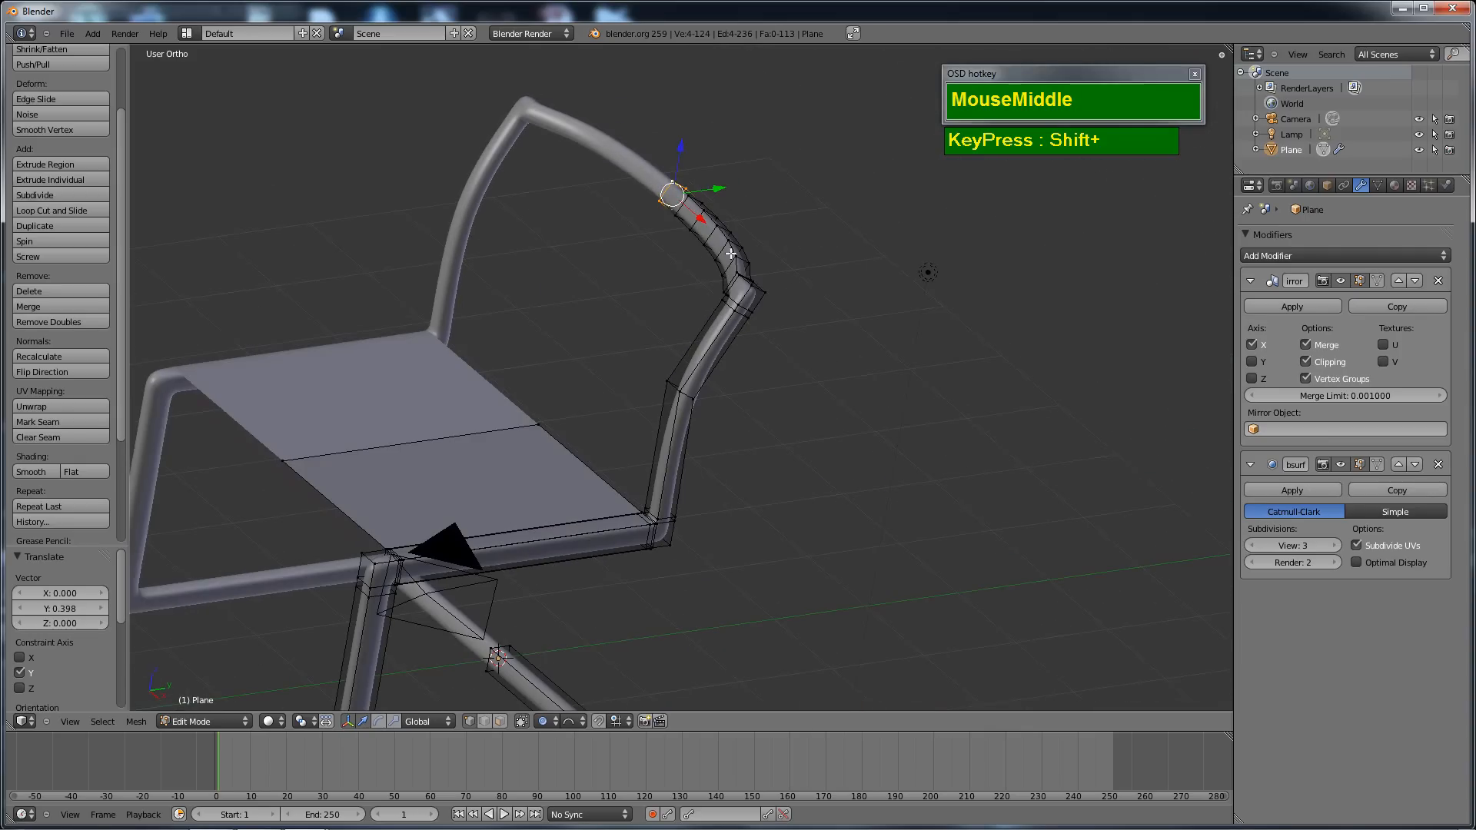
shift+middle_drag(730, 253, 589, 420)
scroll(820, 425, up, 3)
scroll(589, 420, up, 2)
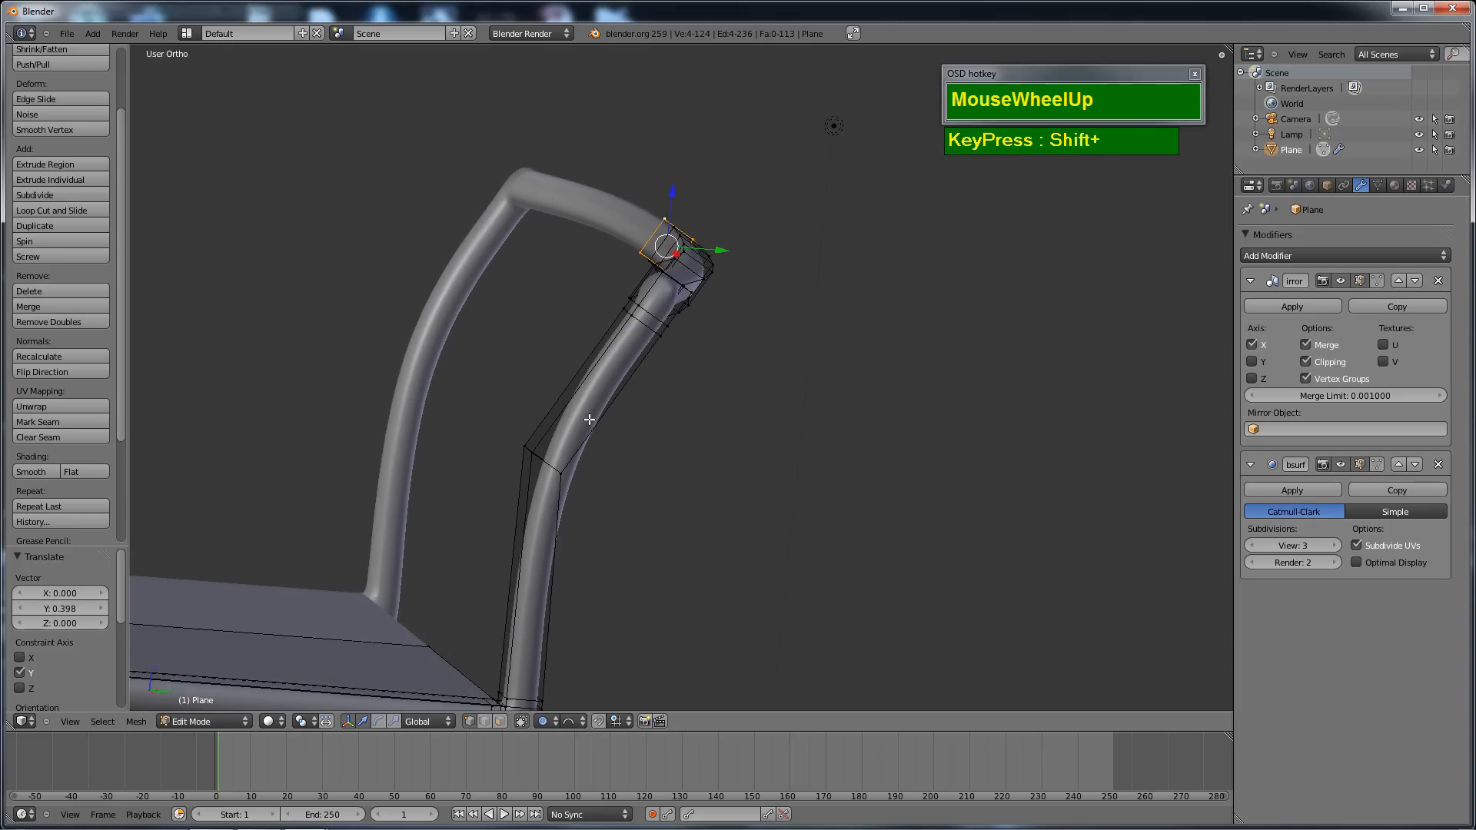
key(ctrl+r)
click(638, 394)
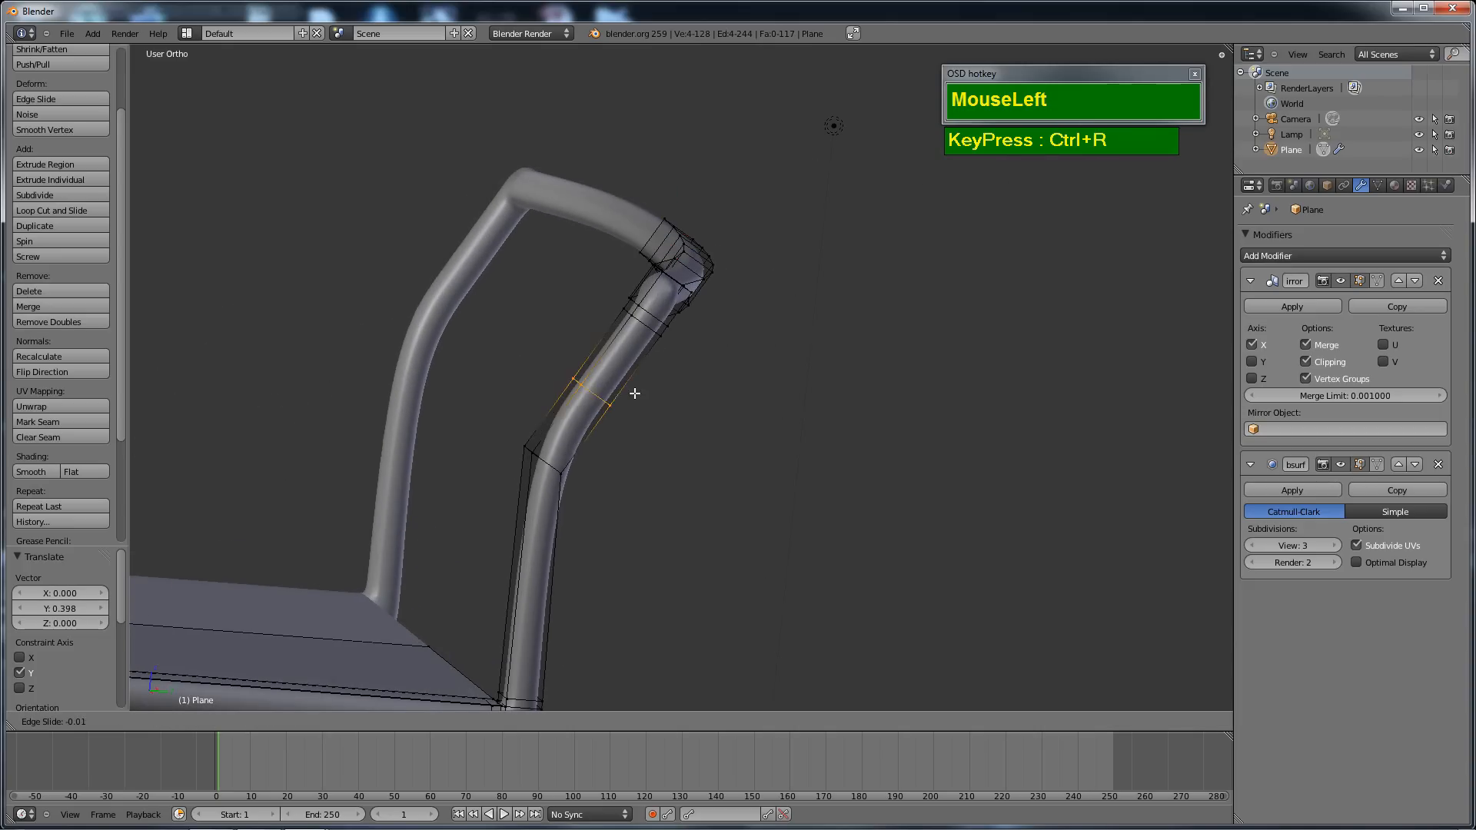
click(595, 447)
key(KP_3)
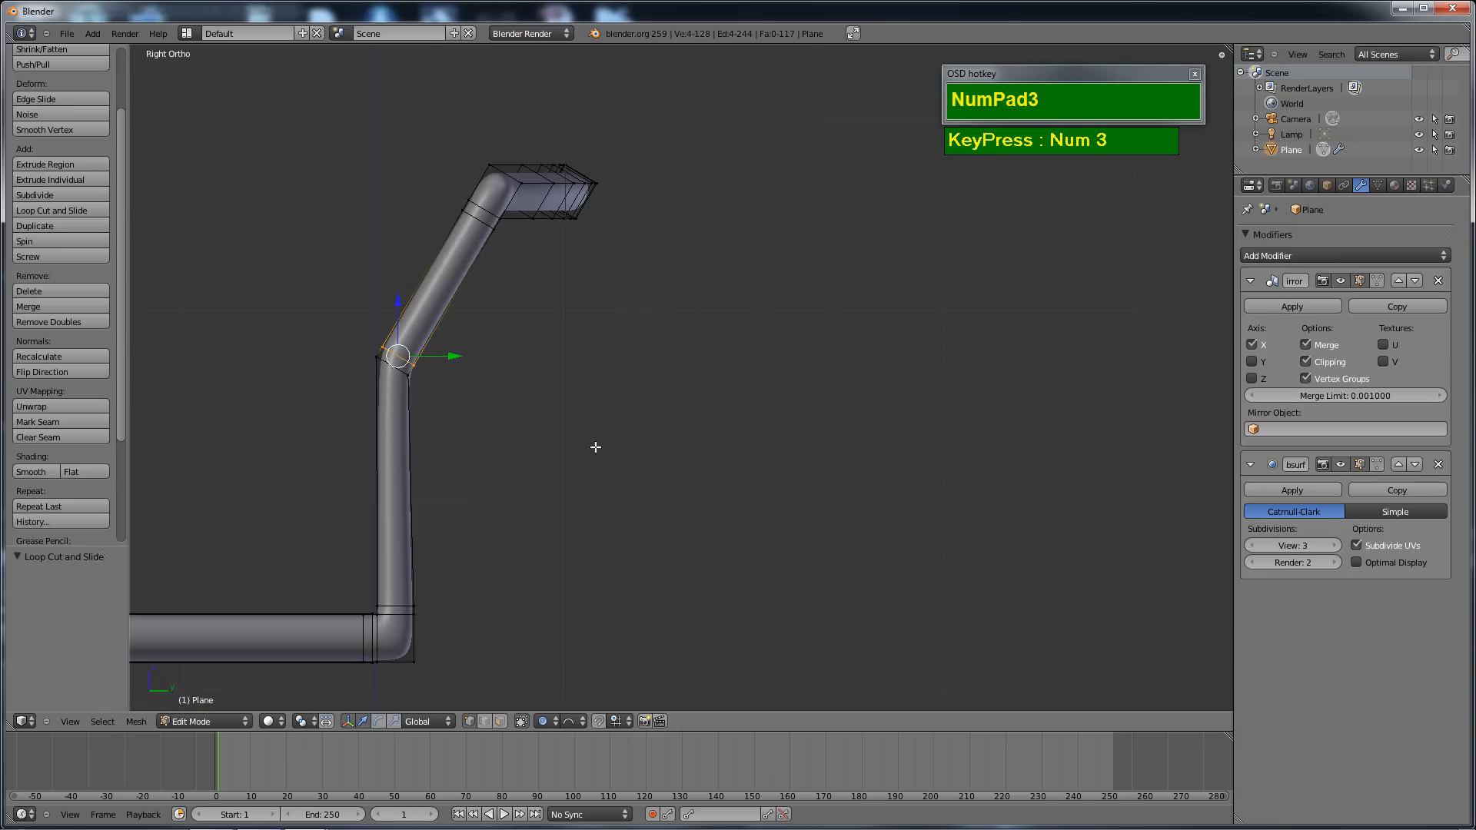
shift+middle_drag(592, 448, 766, 436)
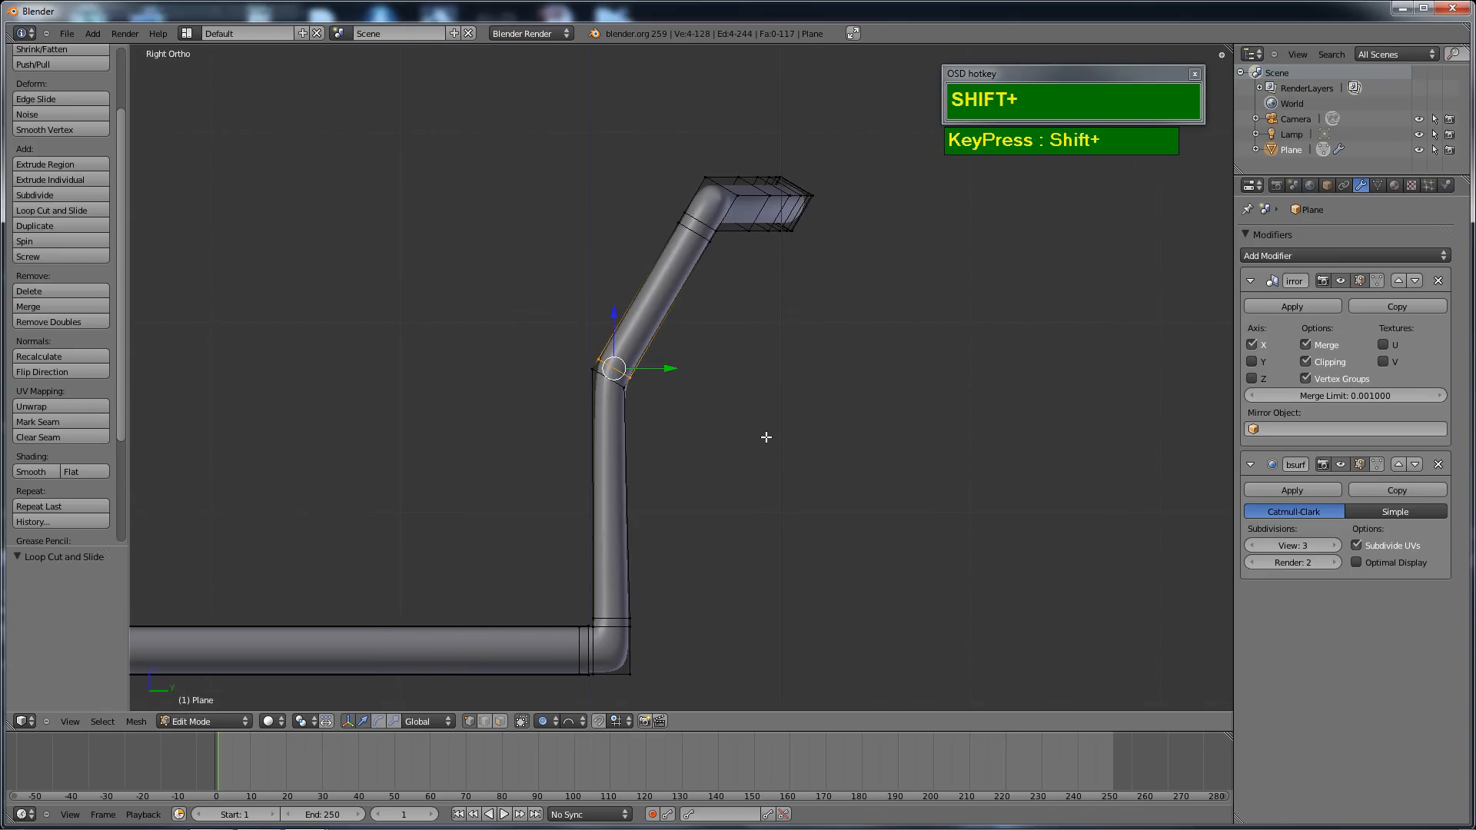
Clear the selection, switch to wireframe in the right side view, and box-select the edge loops at the upright's bend.
key(a)
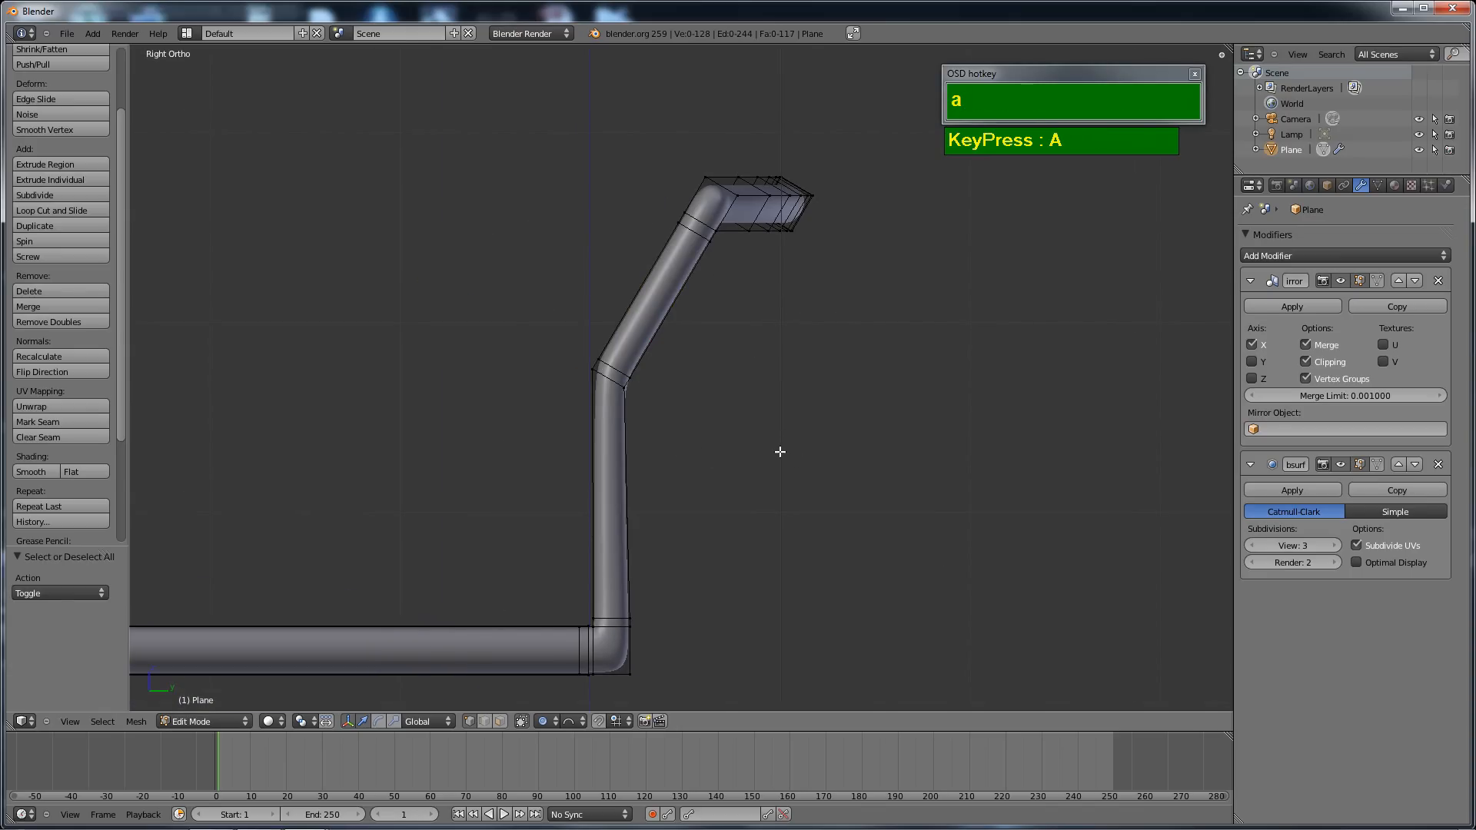
key(z)
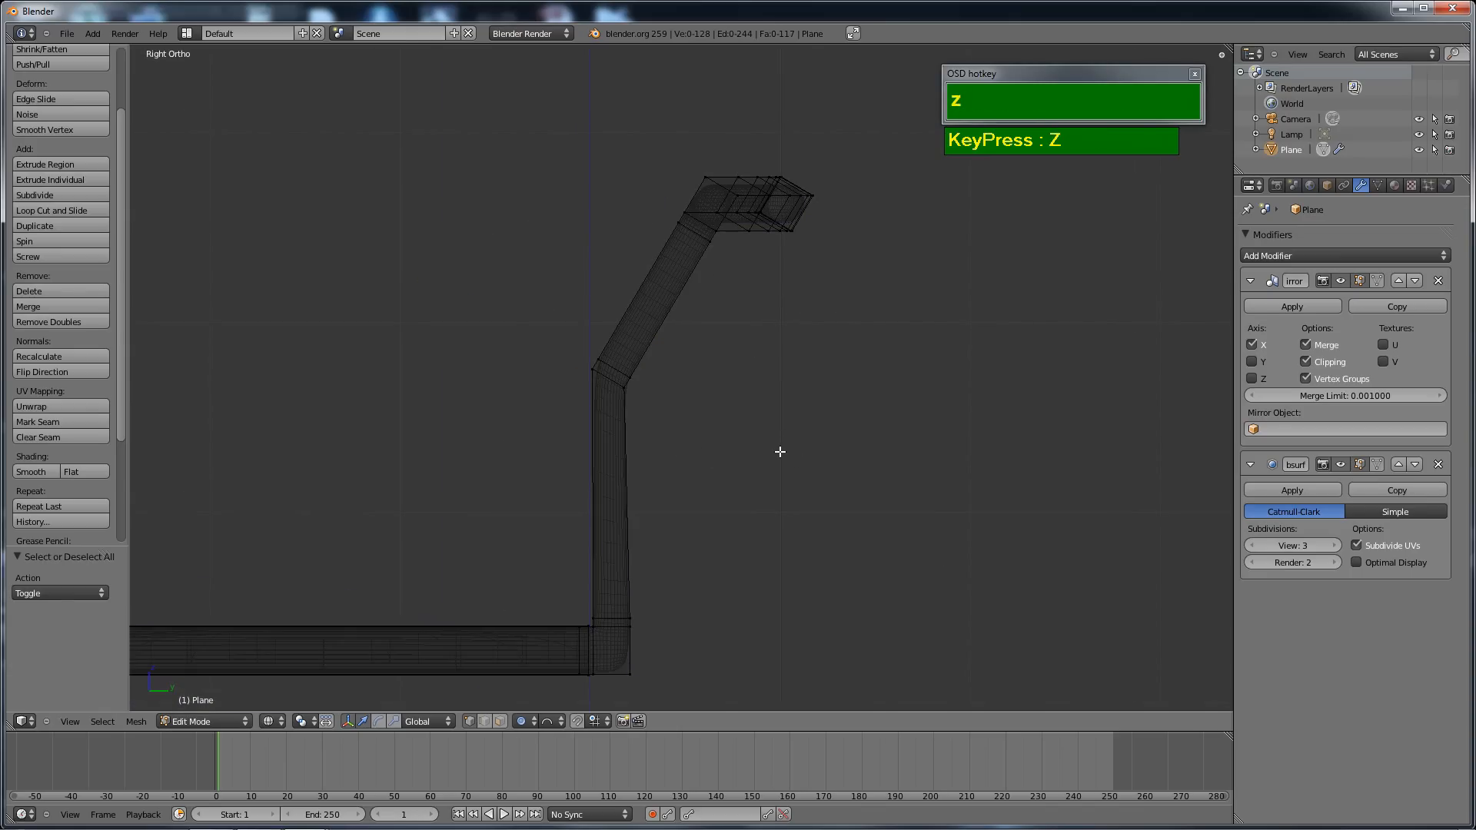
middle_drag(676, 409, 632, 385)
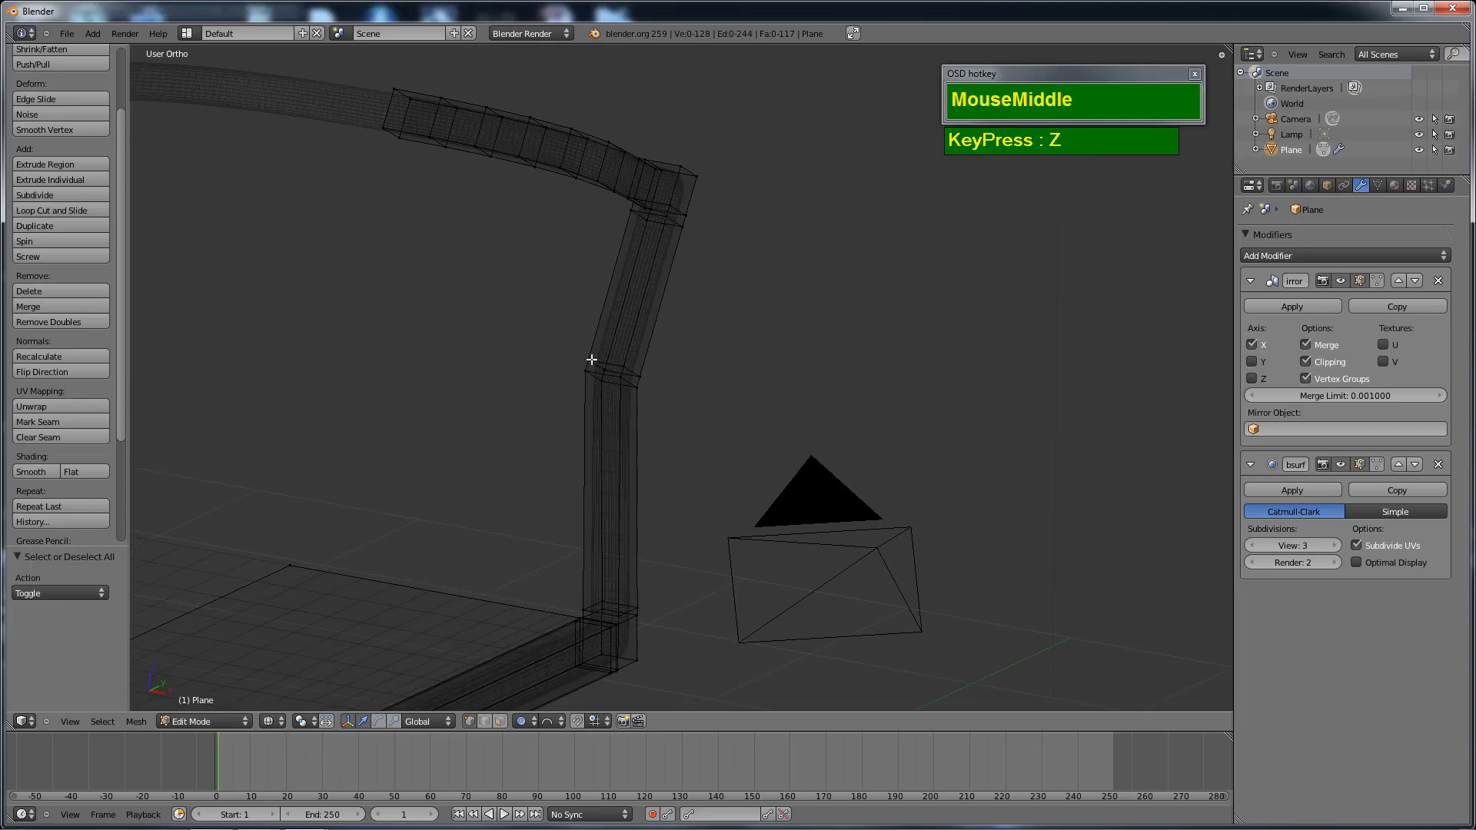
key(KP_3)
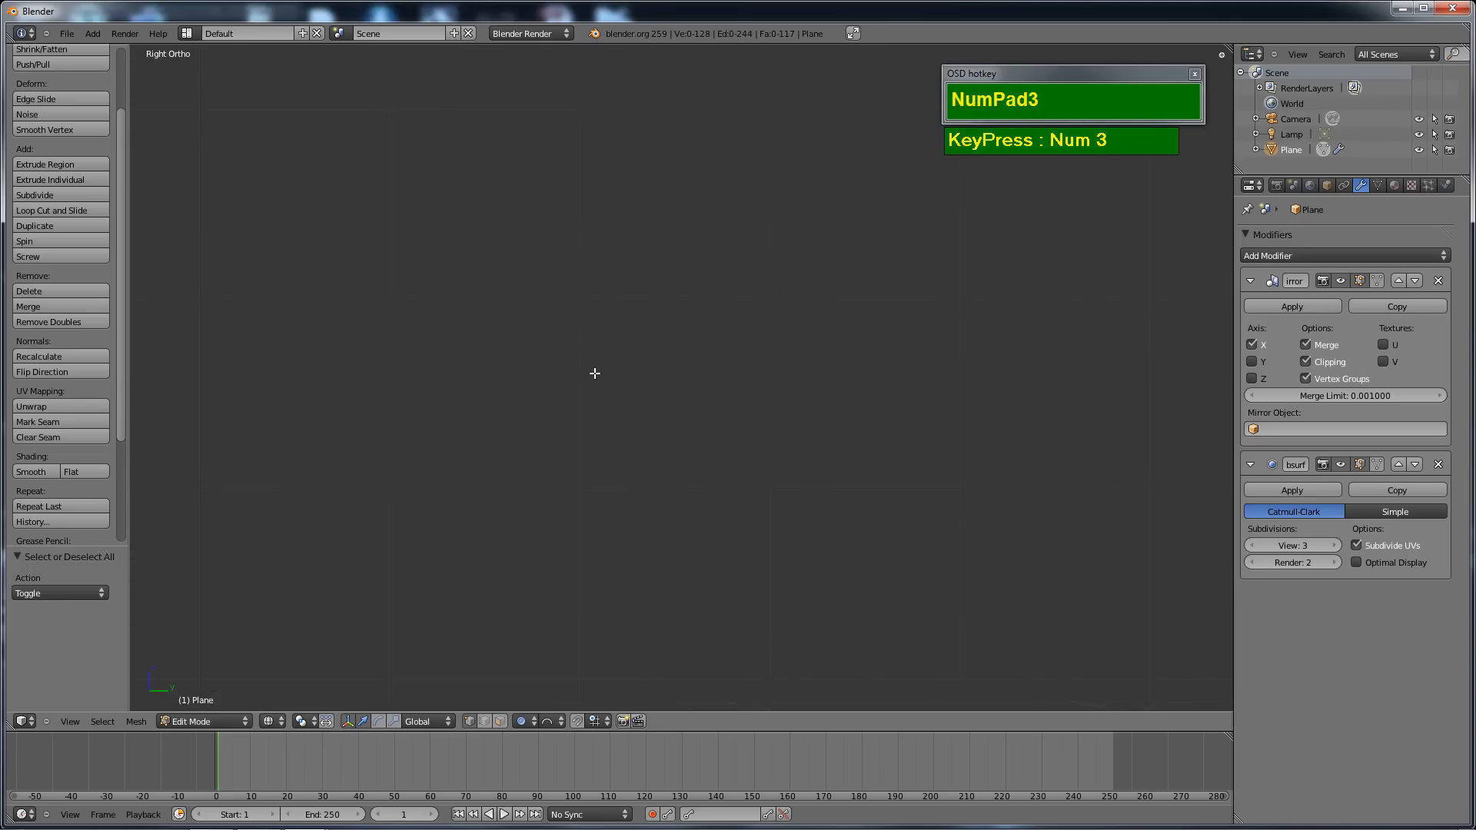
shift+middle_drag(592, 375, 553, 361)
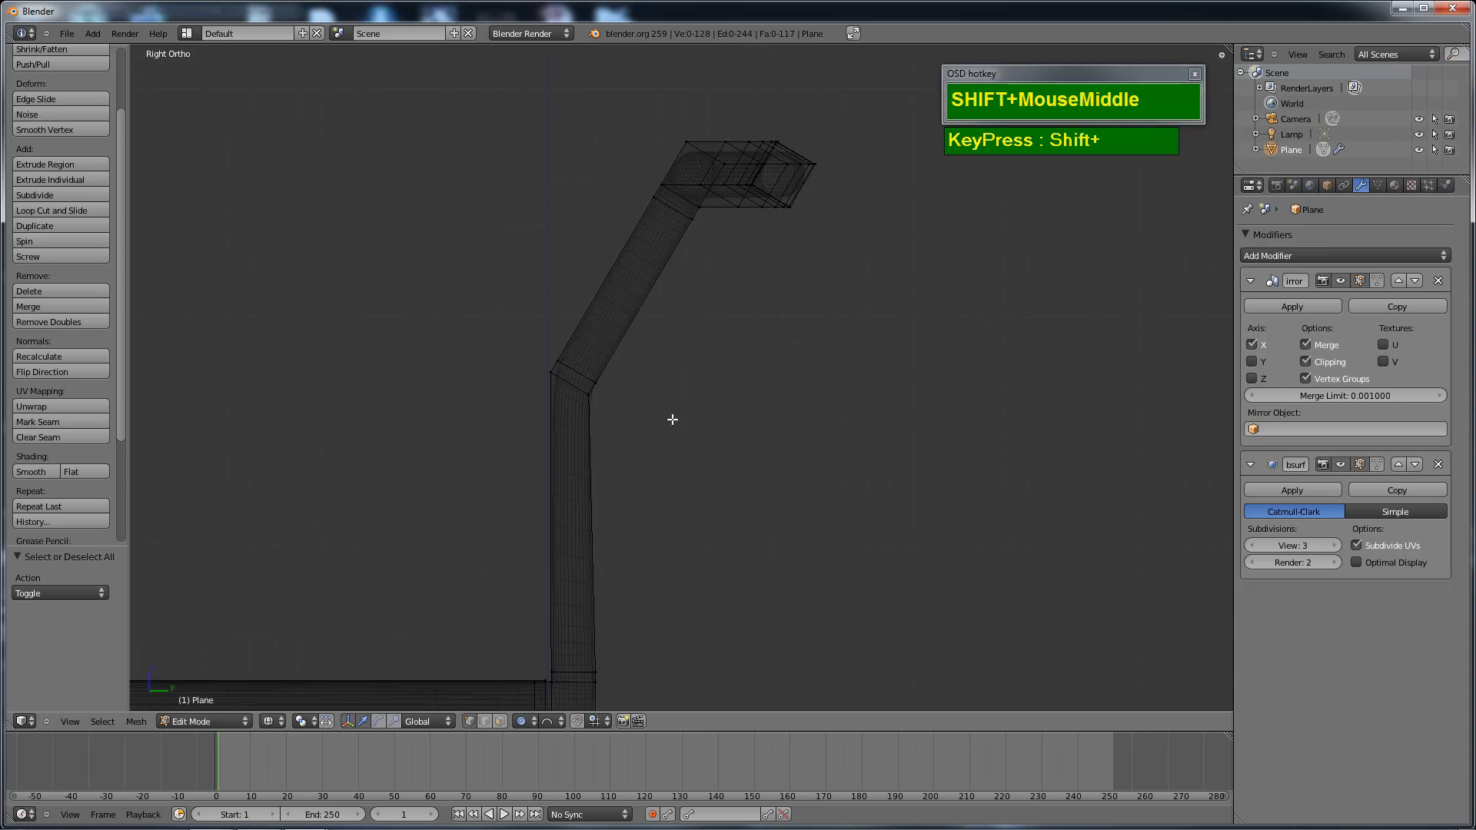
key(b)
drag(471, 330, 629, 423)
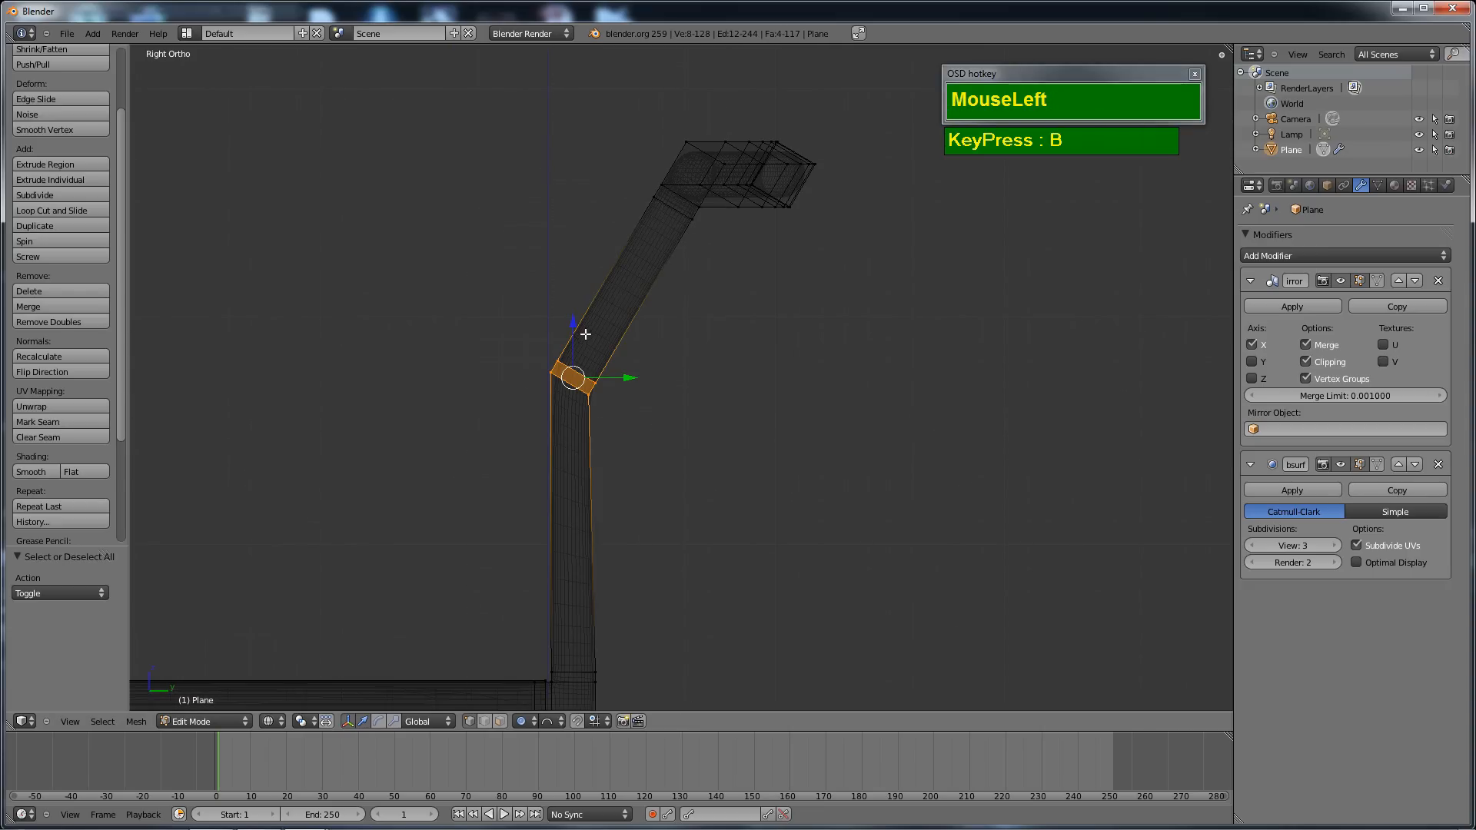
Undo a trial upward move of the bend loops and disable proportional editing.
drag(580, 362, 620, 352)
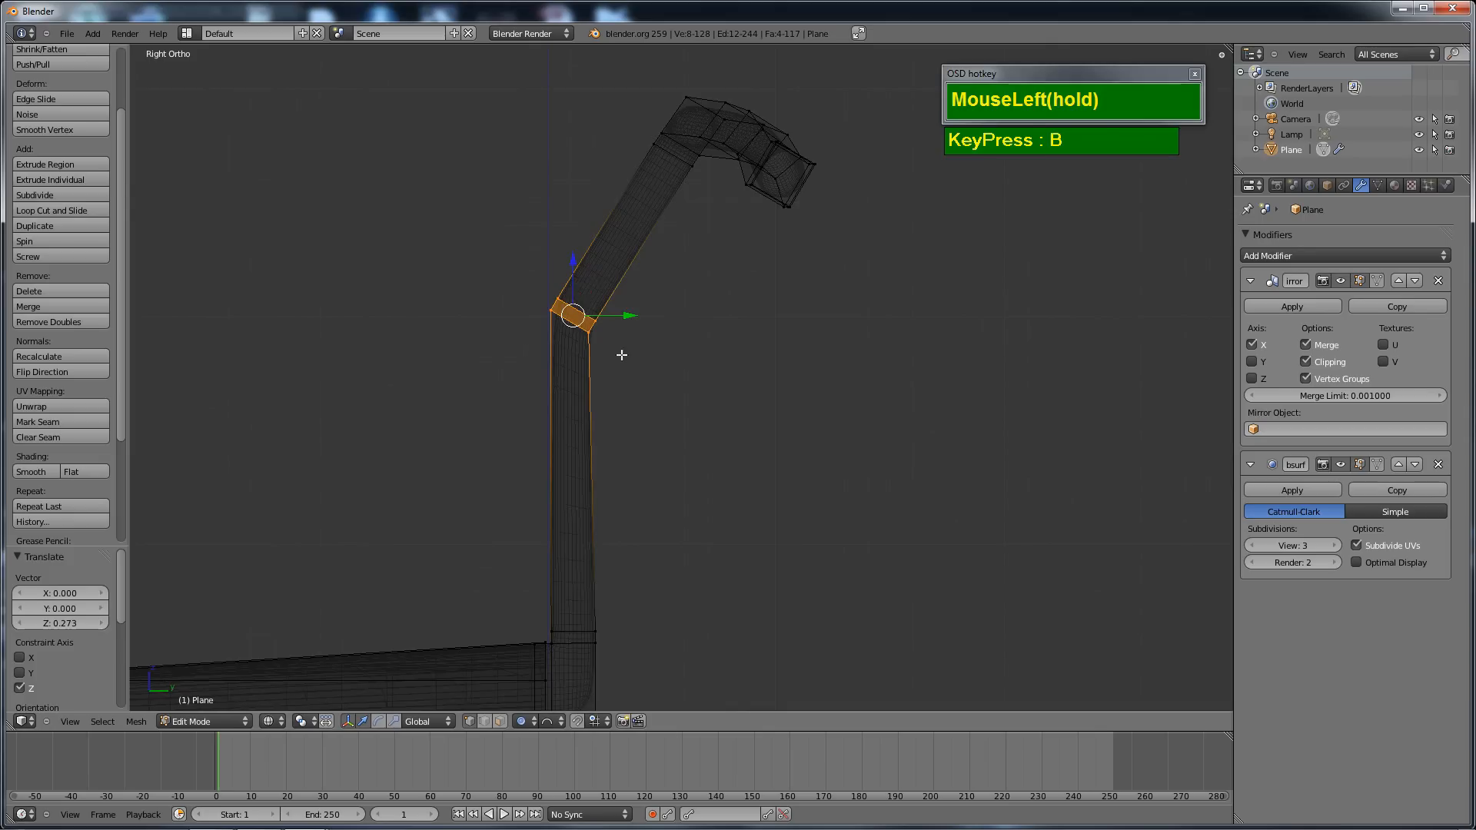
key(ctrl+z)
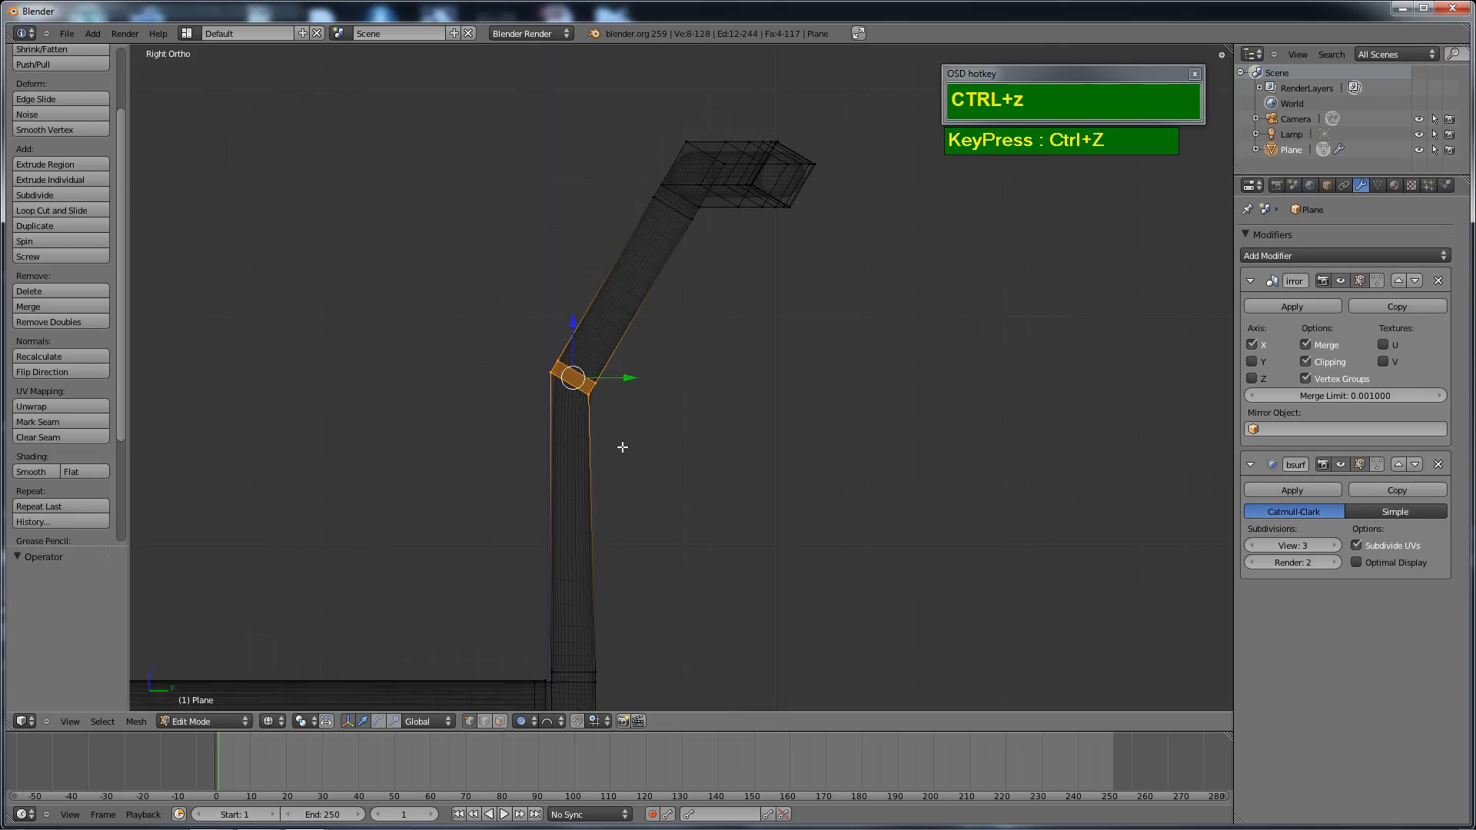
click(521, 722)
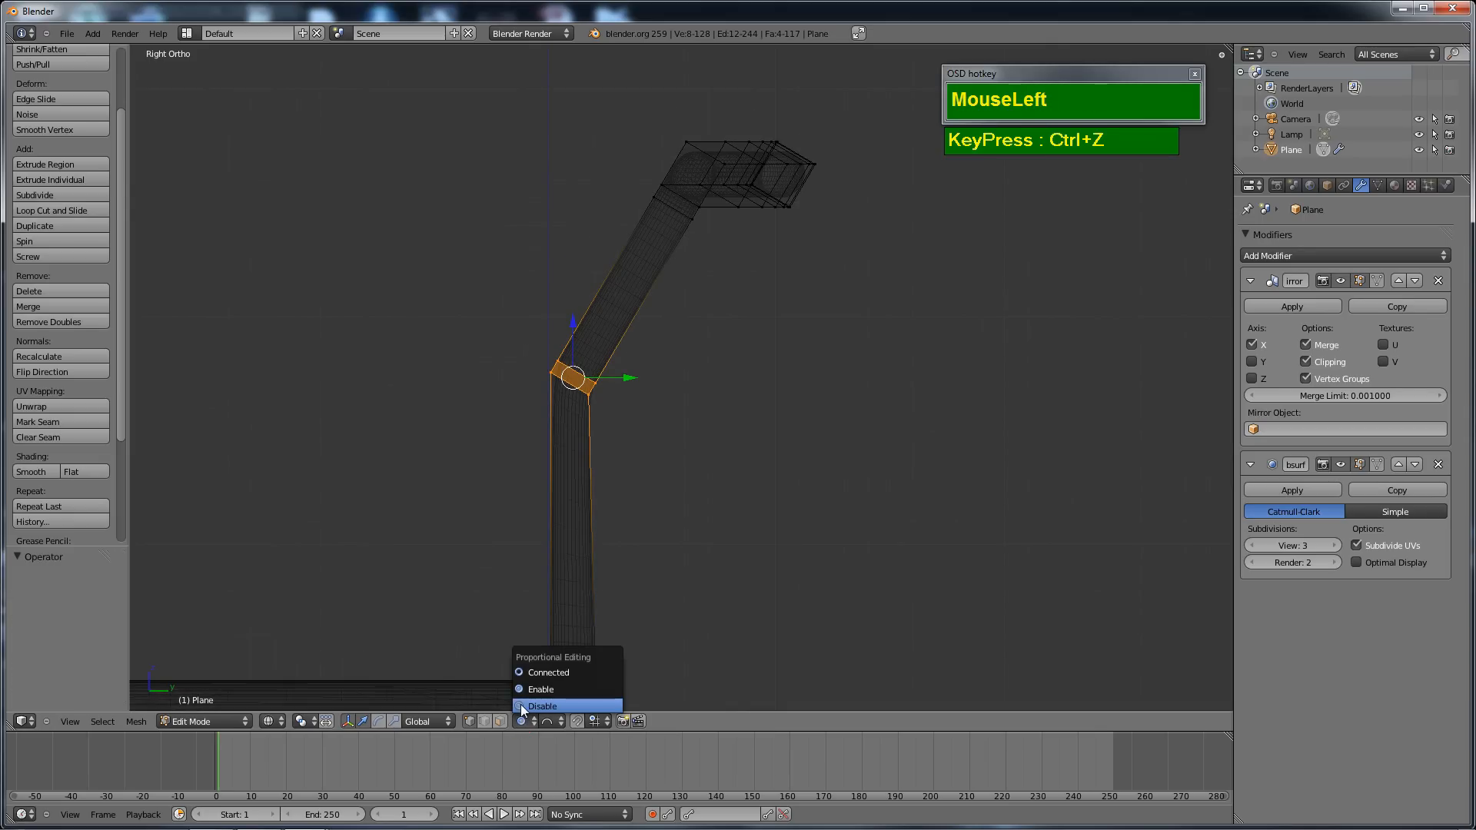
click(523, 706)
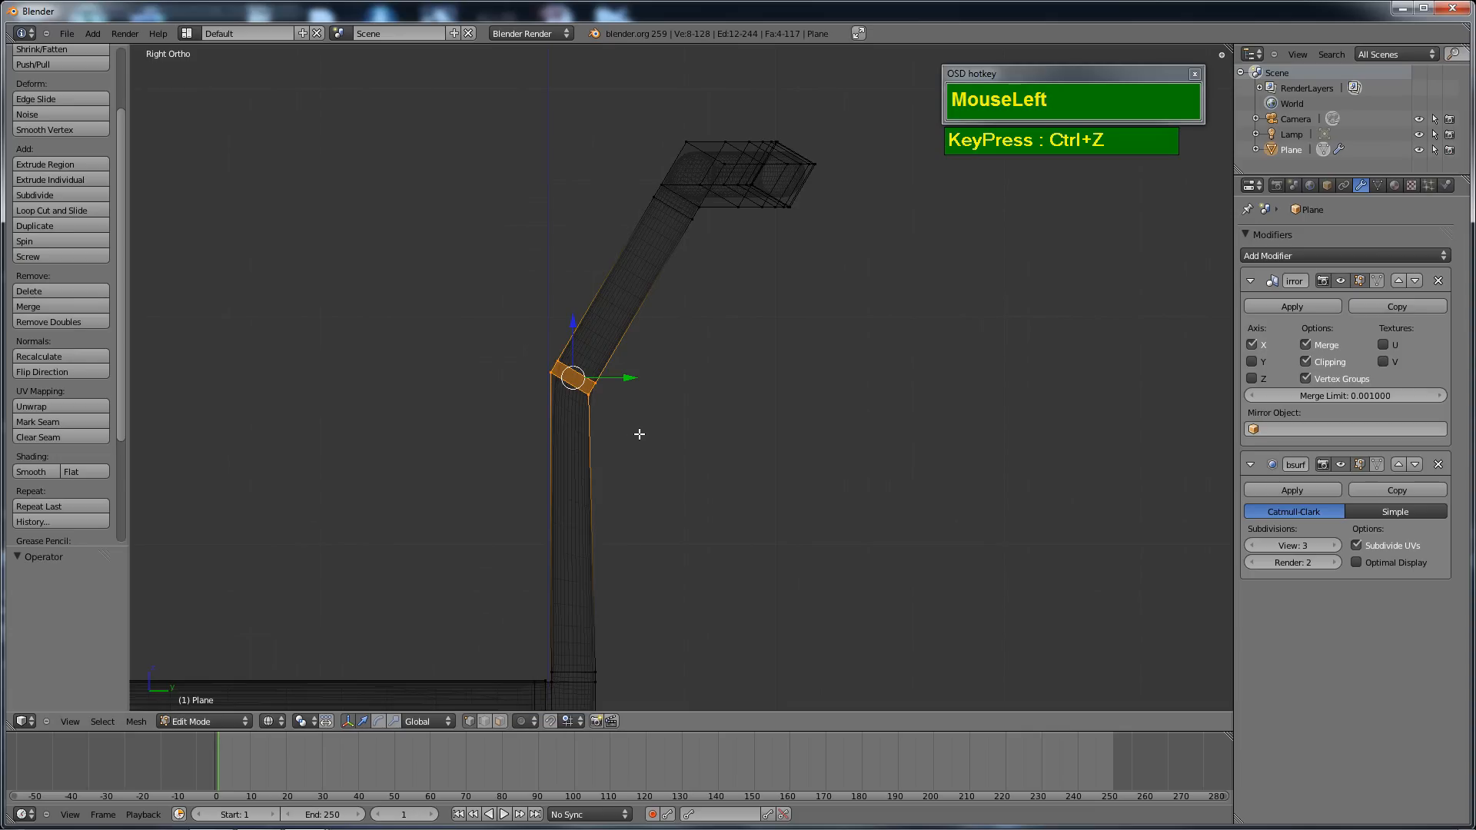
key(o)
key(o)
key(o)
key(o)
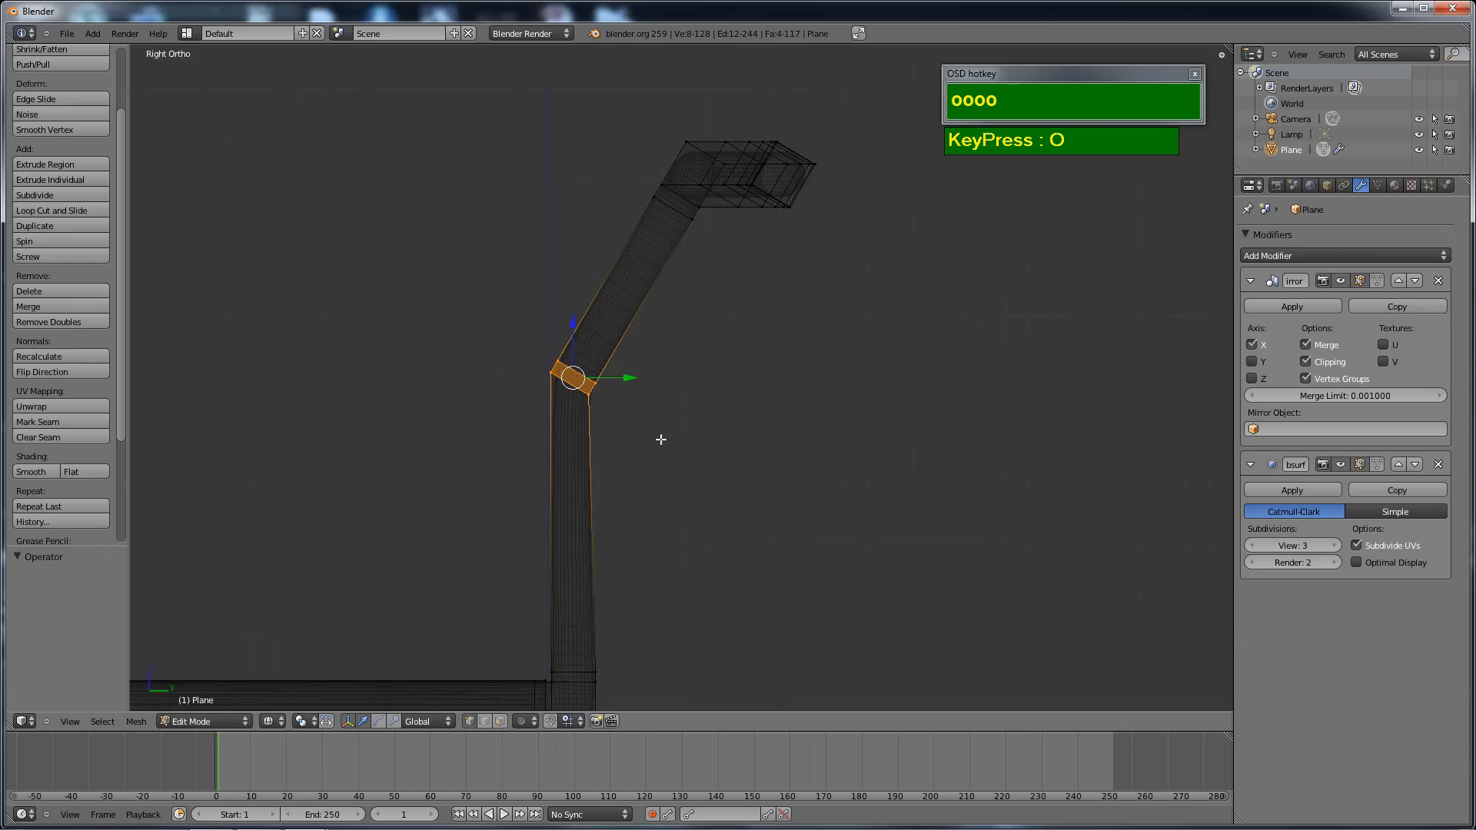
Move the bend loops -0.158 along Z and rotate them about -5.429° around X.
drag(573, 324, 574, 359)
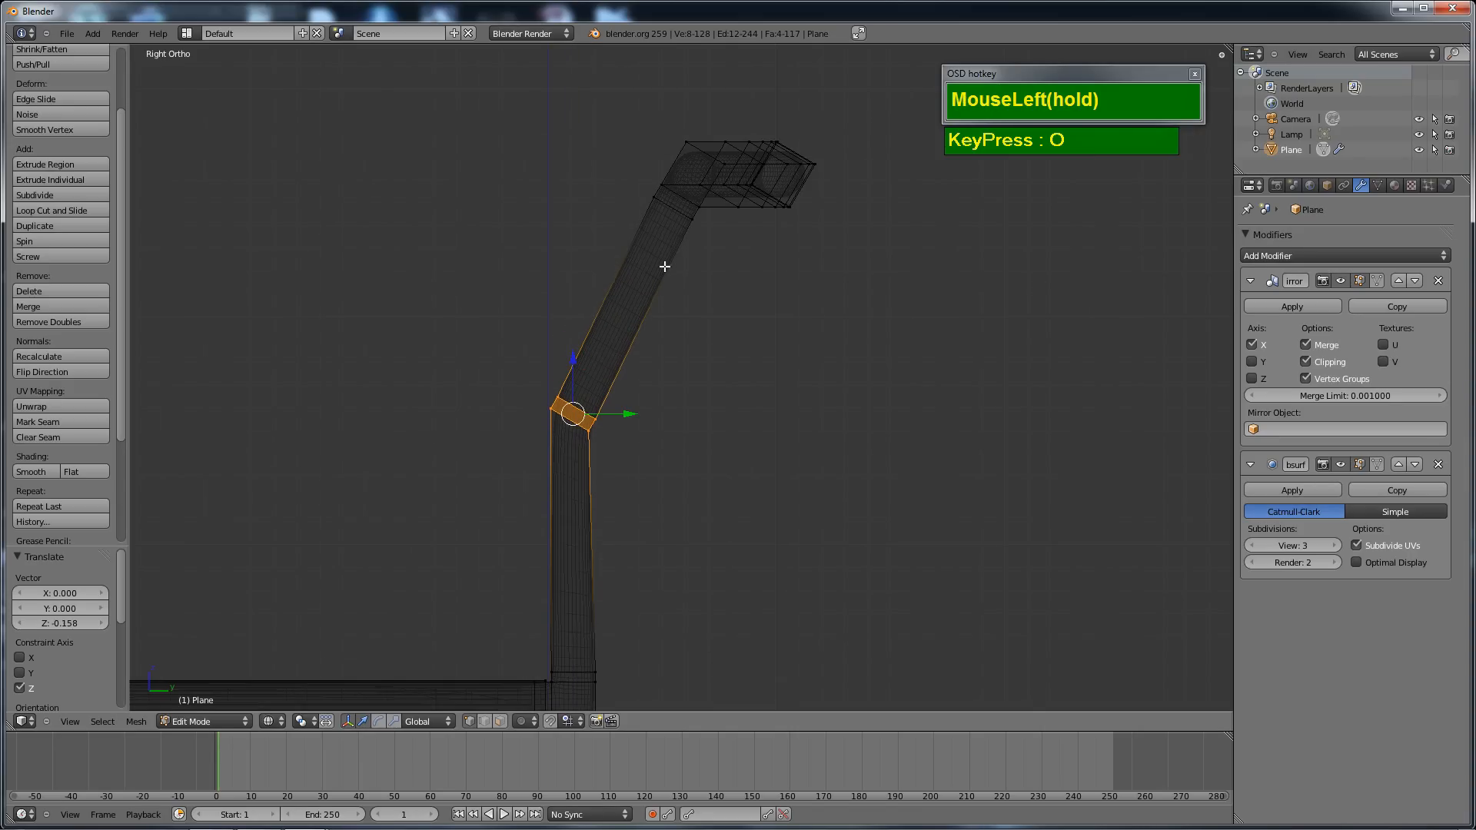
key(r)
click(722, 370)
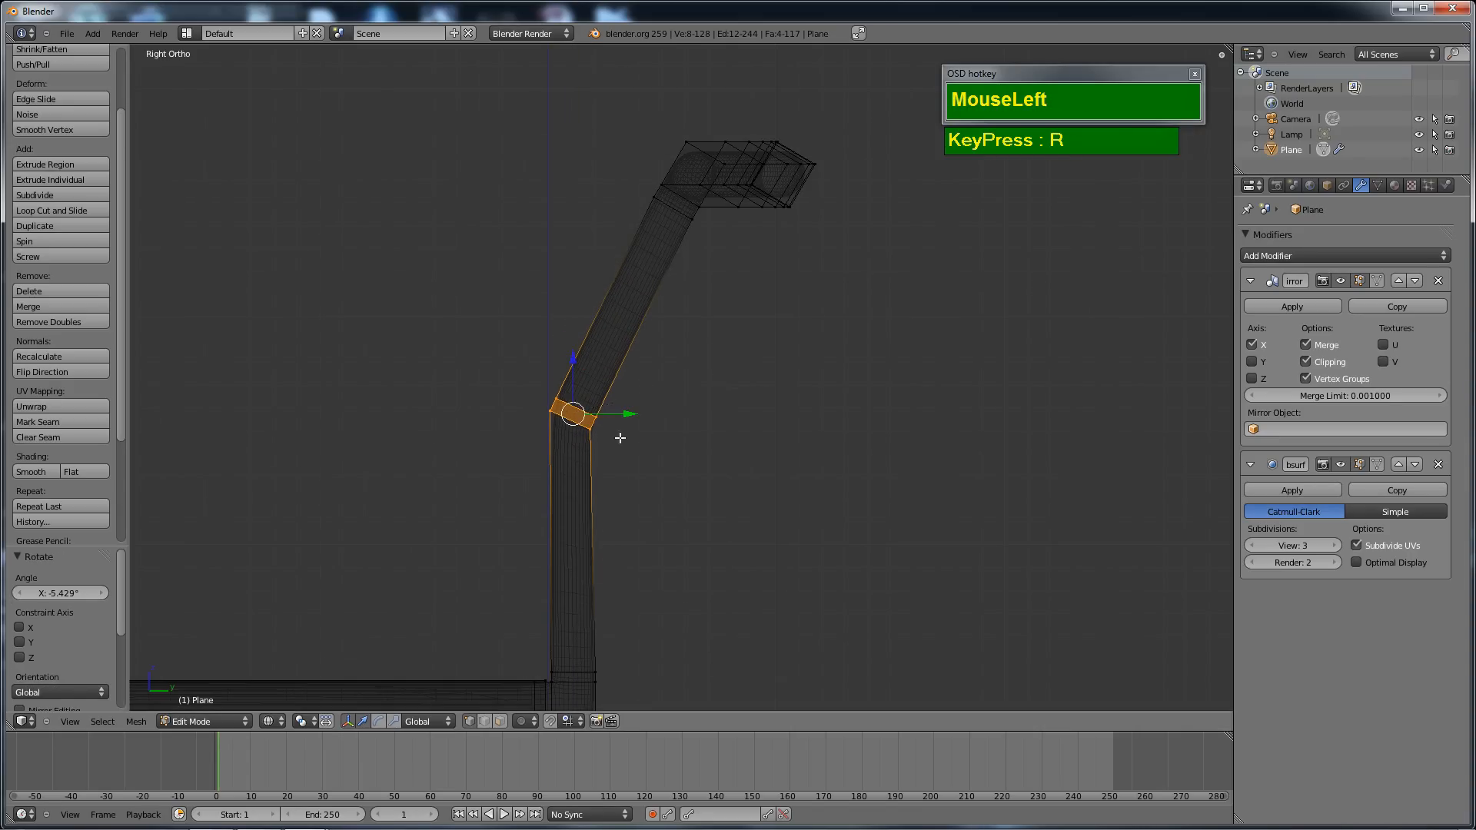
Return to solid shading, switch to face selection, and select the face loop around the upright's slanted upper section.
scroll(719, 373, down, 2)
middle_drag(683, 385, 594, 309)
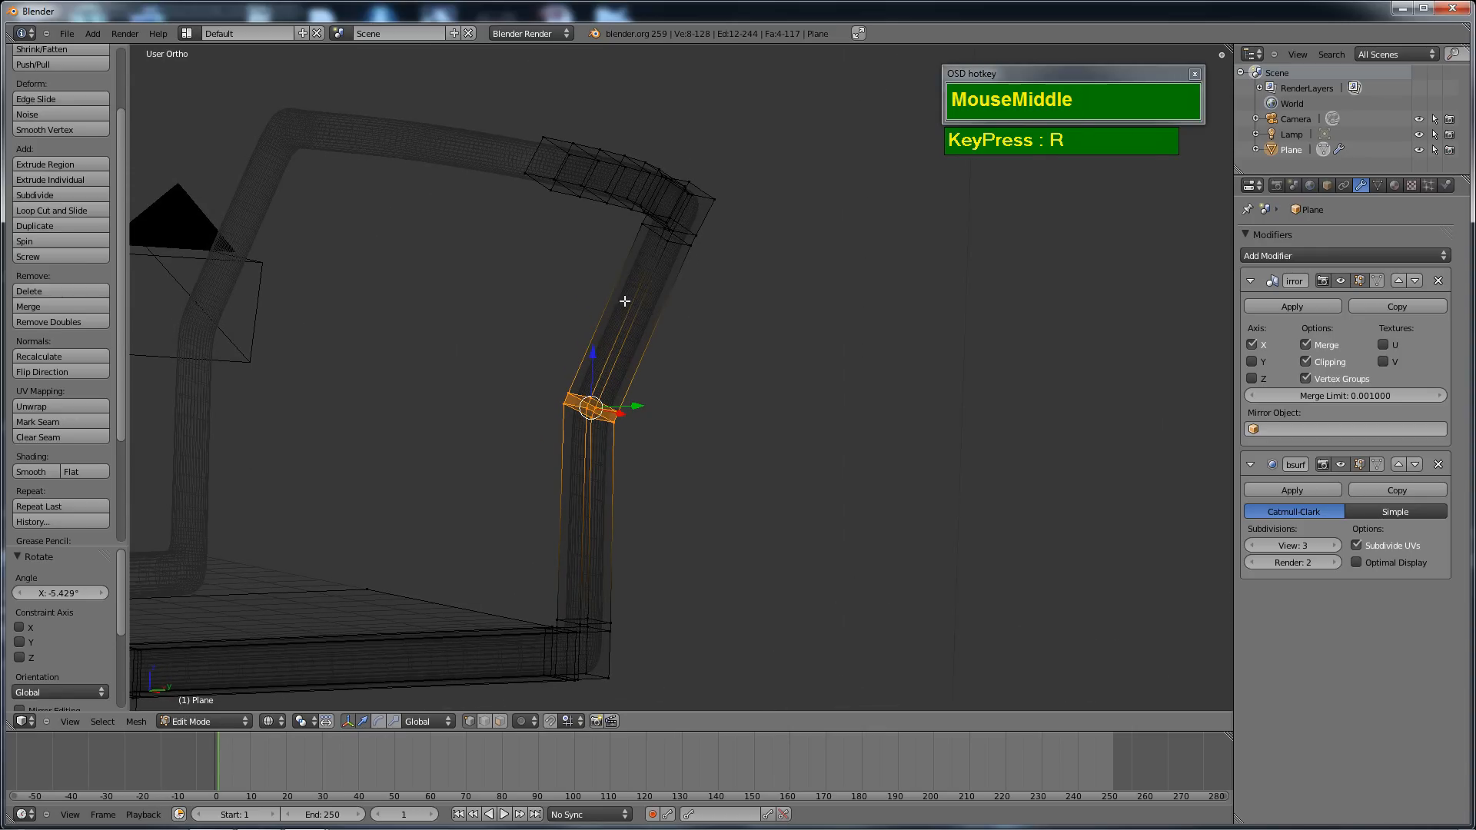
shift+middle_drag(624, 301, 764, 336)
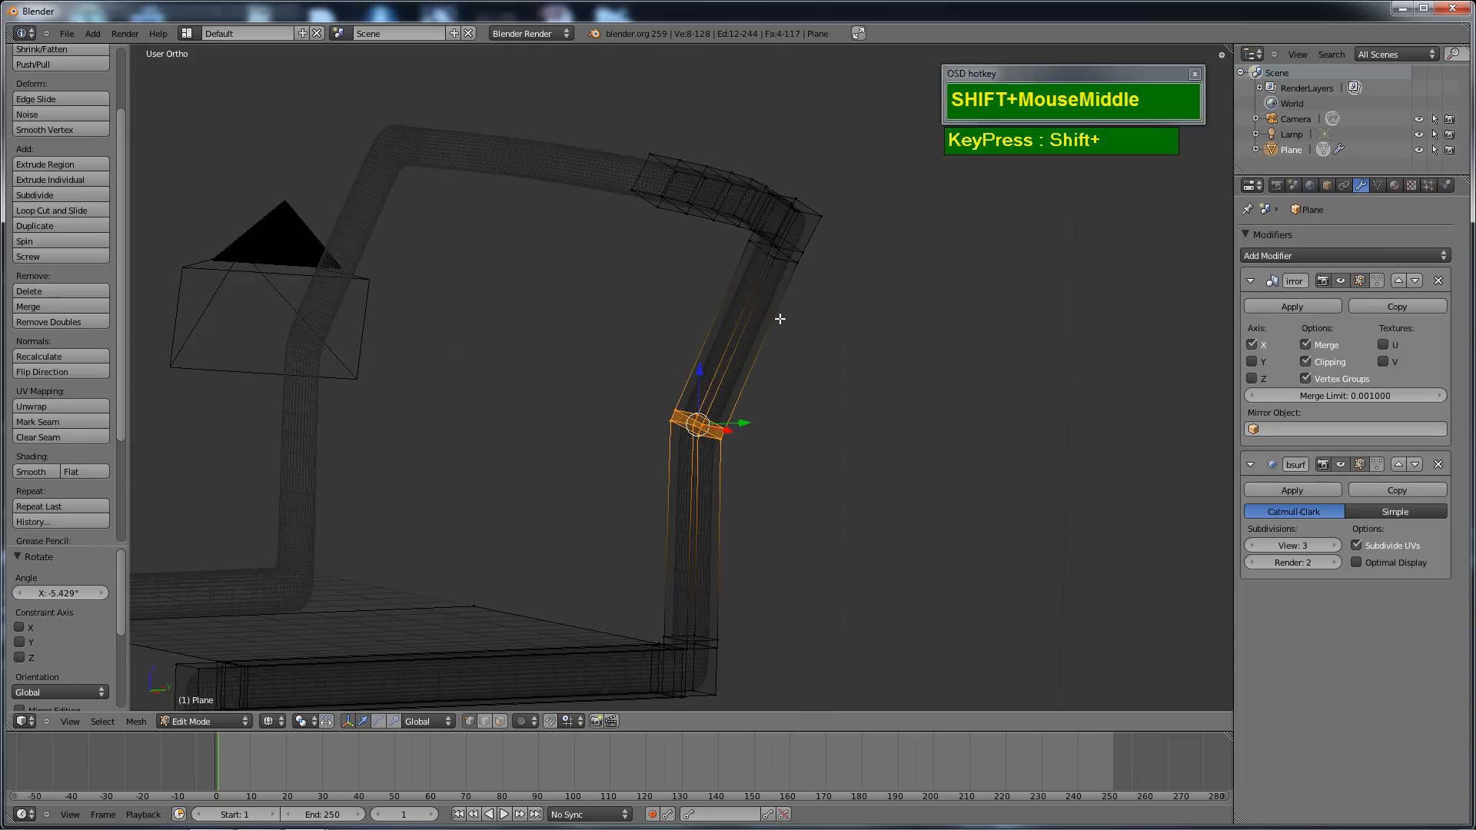
key(z)
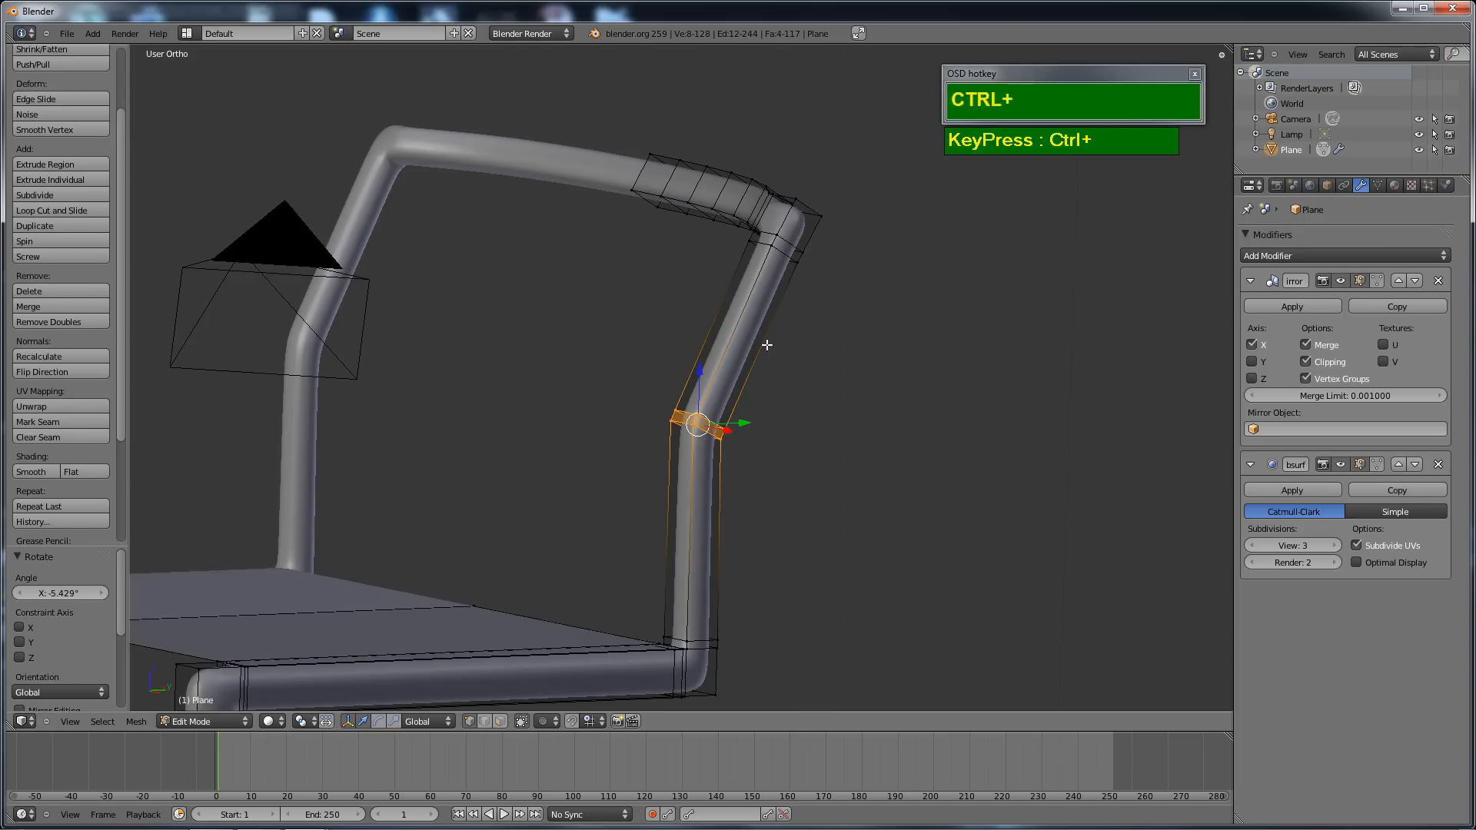
key(ctrl+Tab)
click(746, 373)
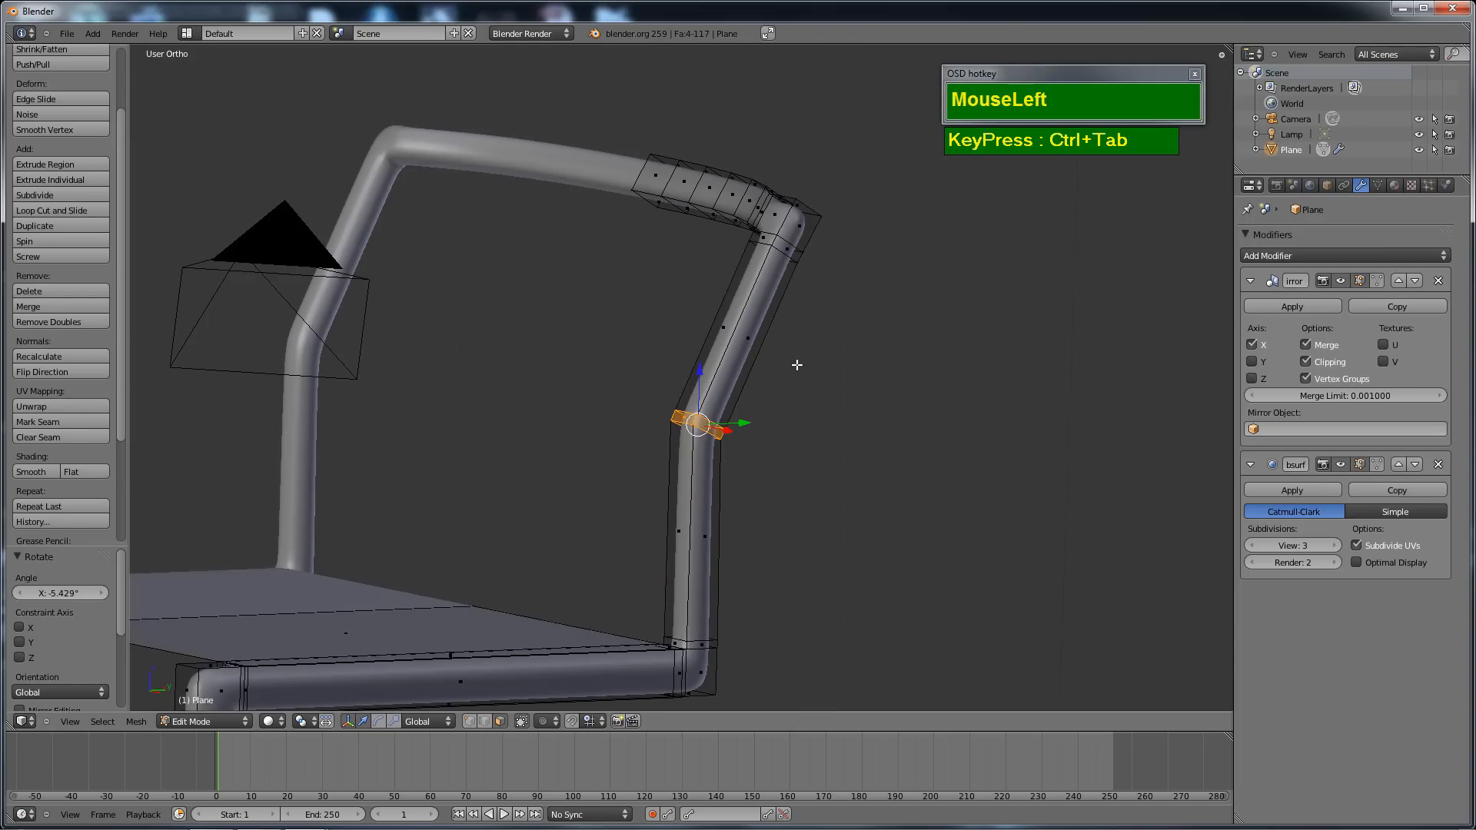
alt+right_click(766, 346)
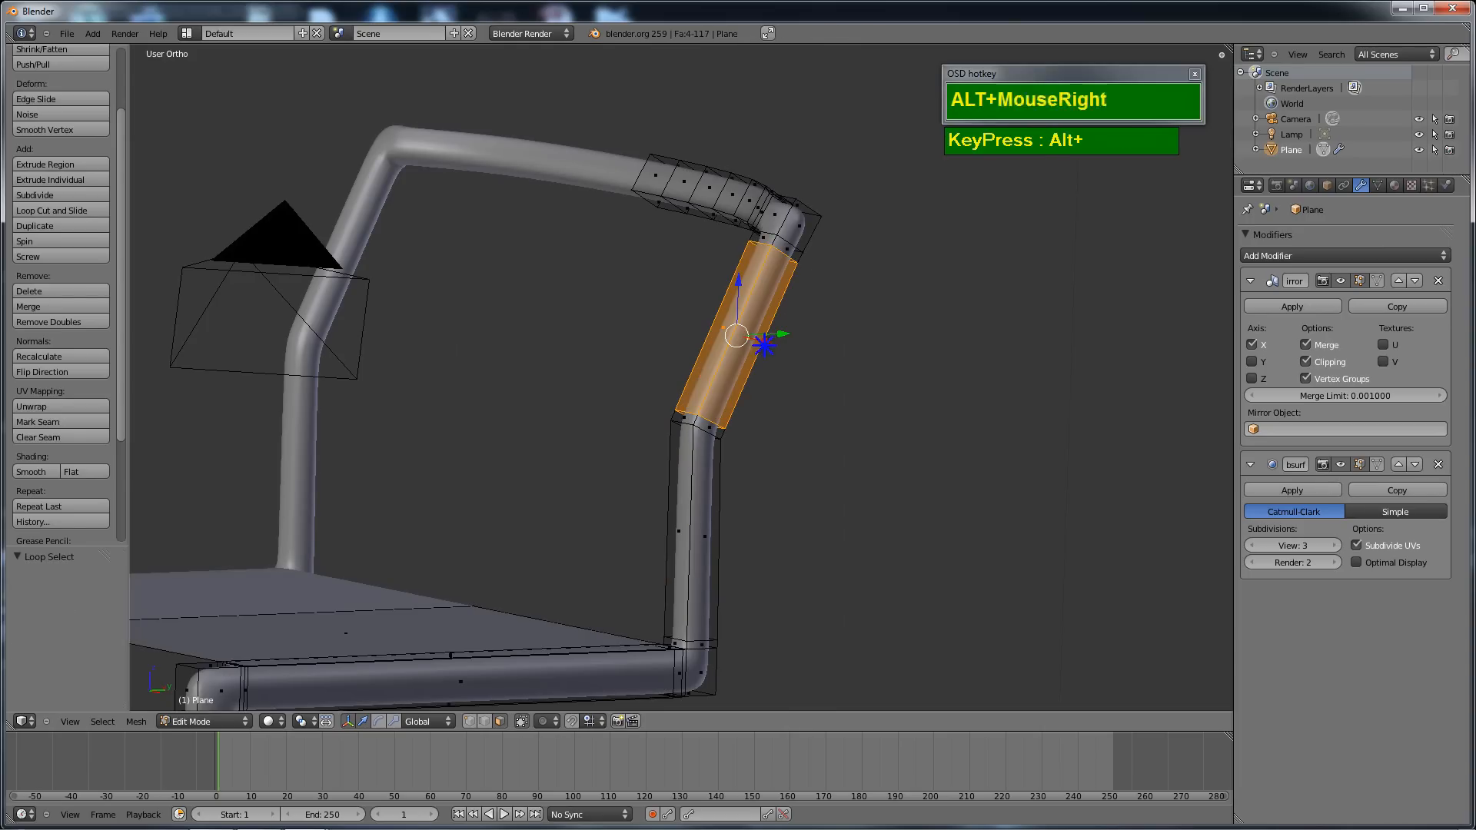
mouse_move(766, 345)
middle_down()
mouse_move(850, 385)
mouse_move(997, 281)
mouse_move(646, 336)
mouse_move(677, 419)
mouse_move(722, 421)
mouse_move(973, 304)
mouse_move(701, 339)
mouse_move(785, 341)
middle_up()
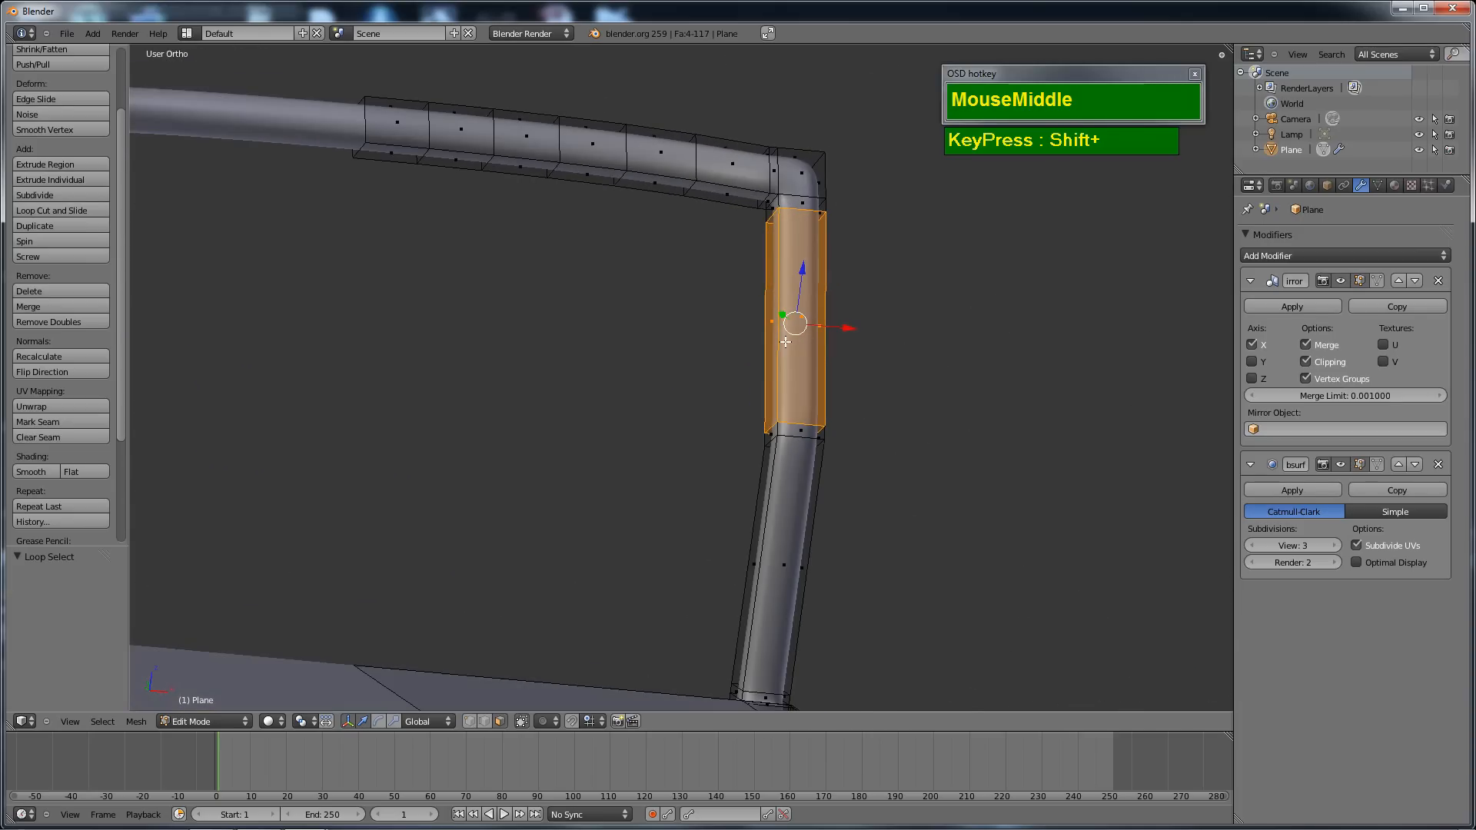
key(ctrl+Tab)
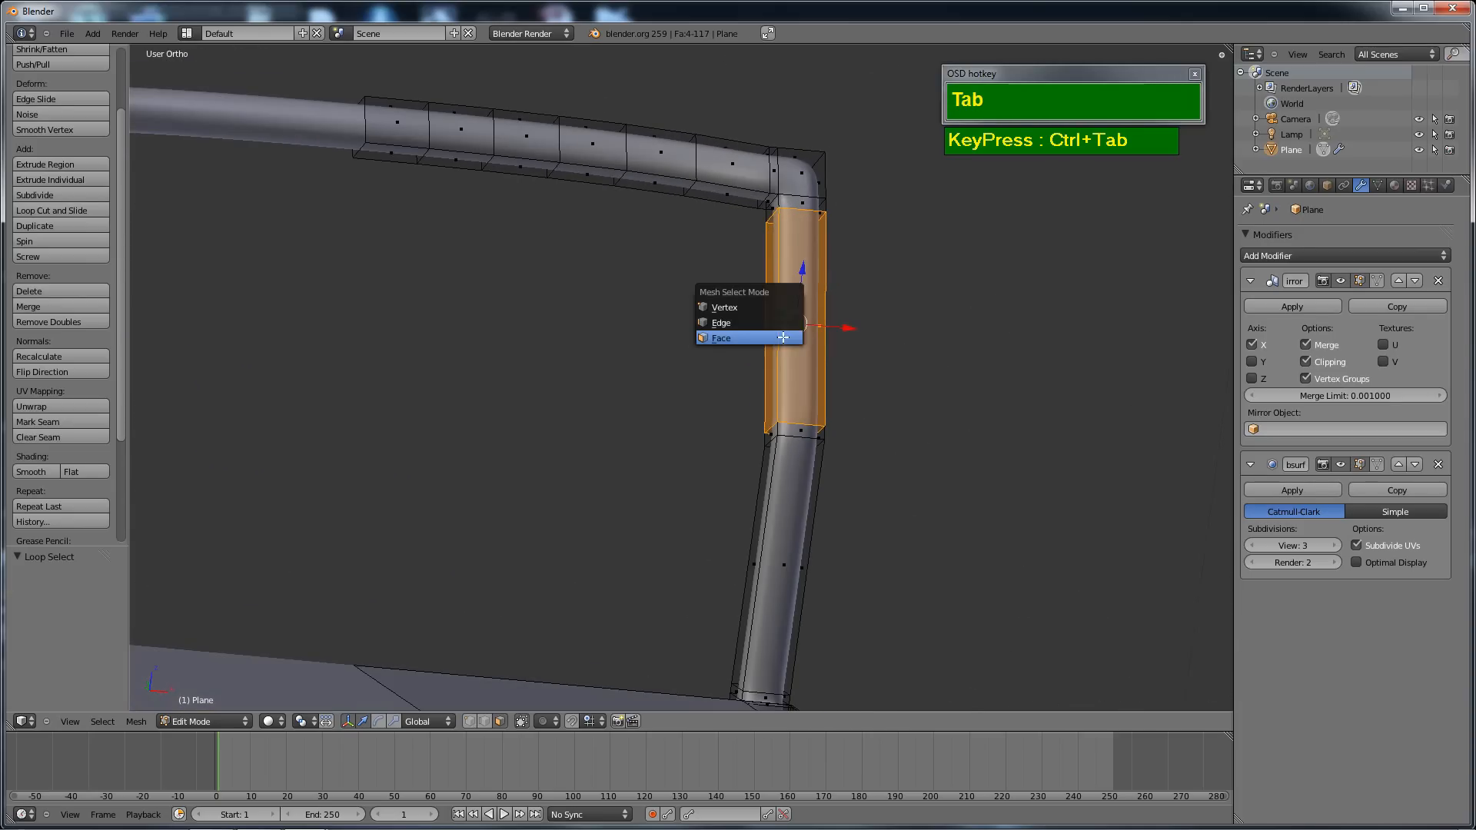
click(732, 324)
middle_drag(828, 325, 820, 169)
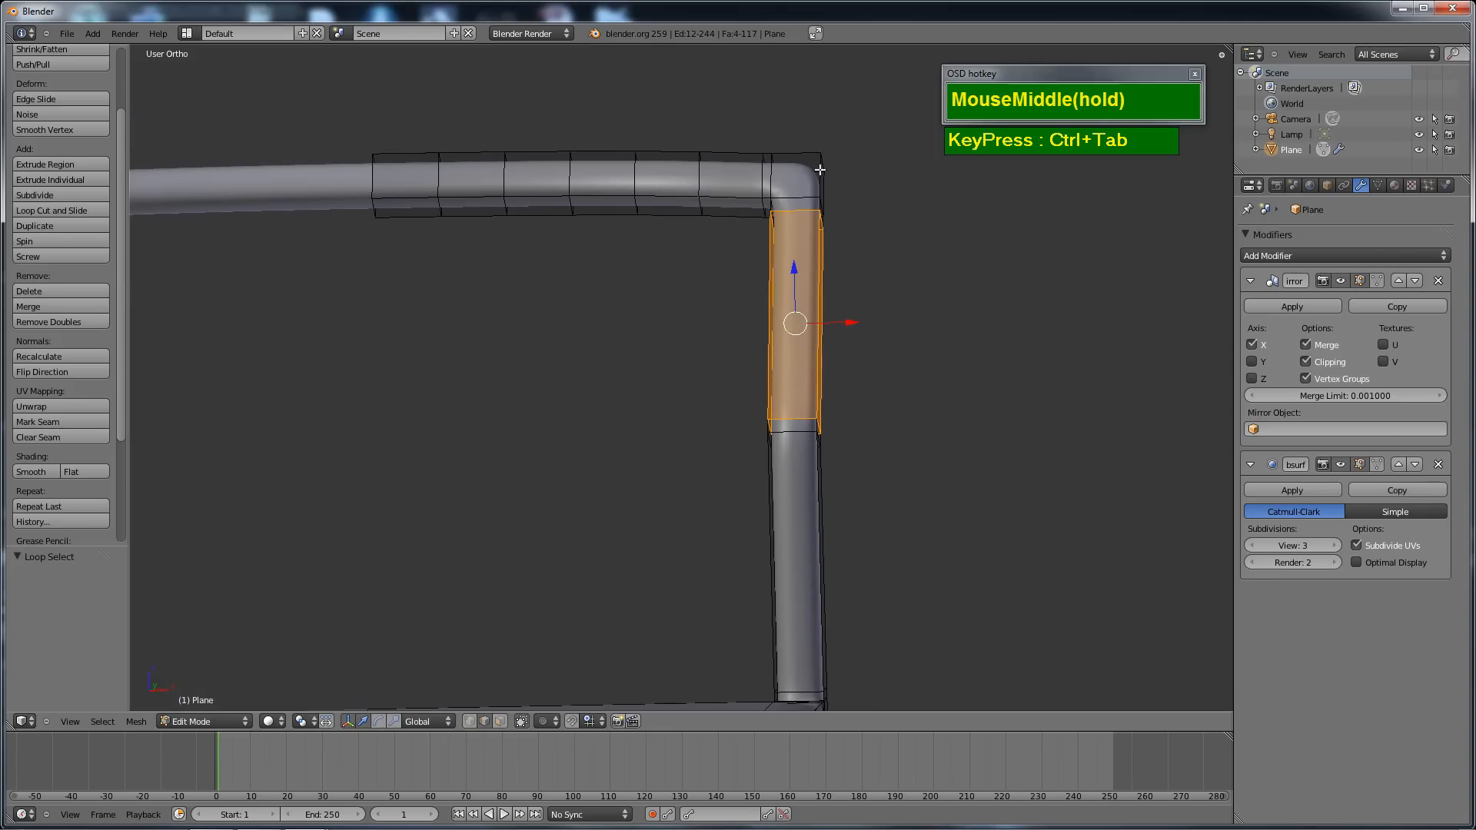
middle_drag(840, 256, 756, 280)
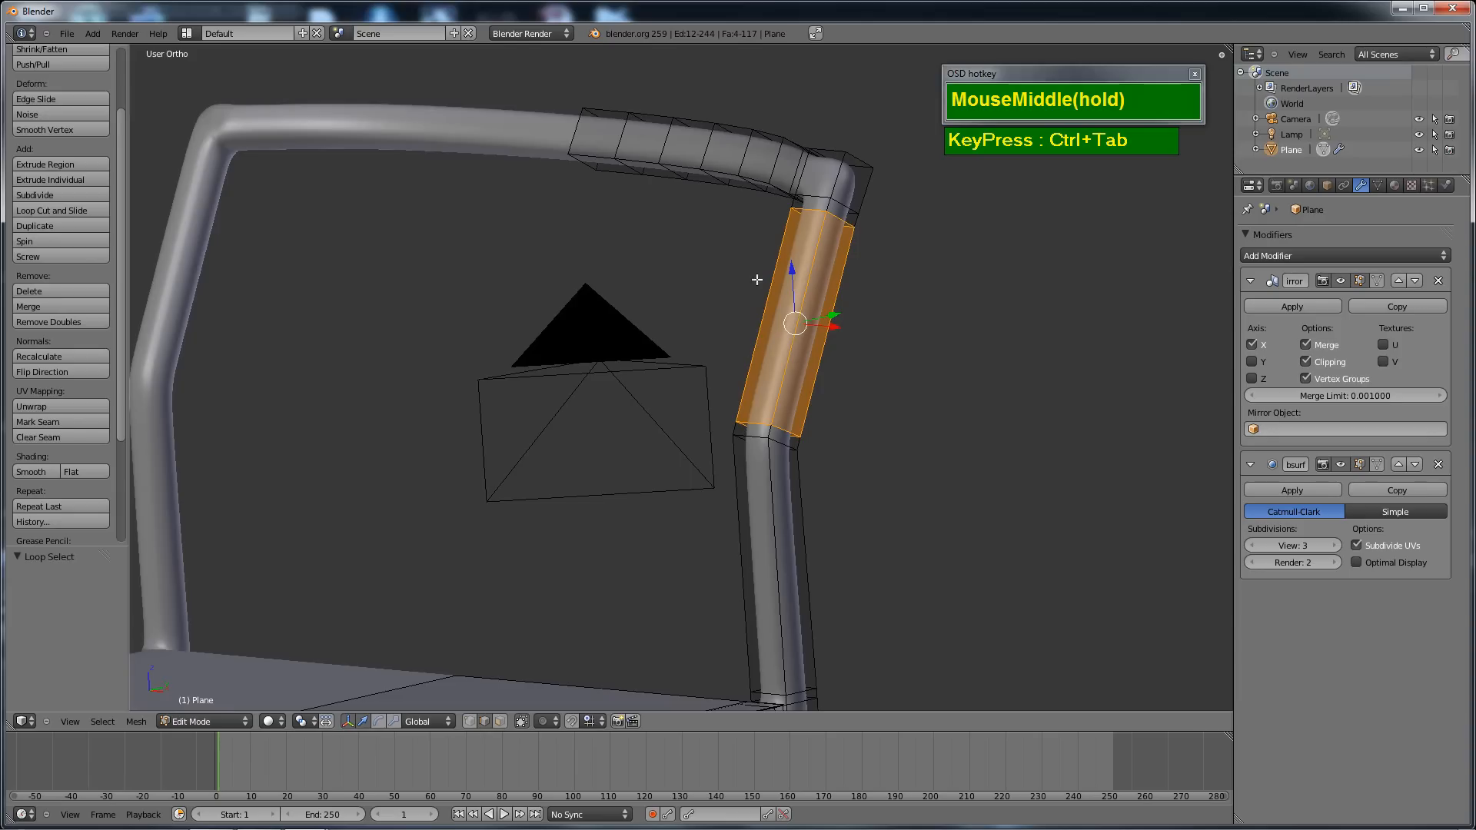
middle_drag(856, 340, 890, 359)
key(ctrl+z)
Duplicate the selected face loop in place and scale the copy up to about 1.106 to form a sleeve around the tube.
key(shift+d)
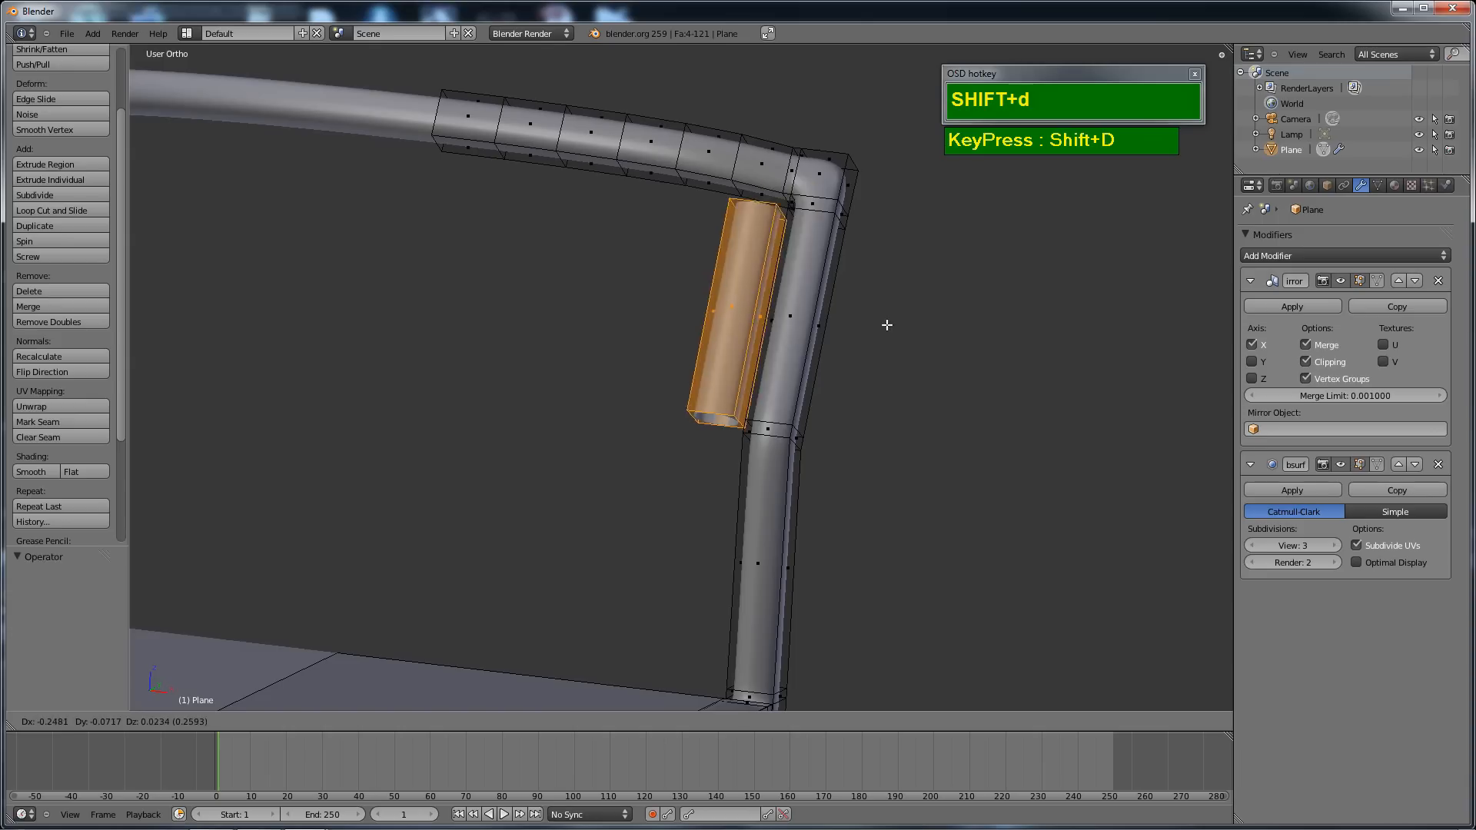
right_click(1076, 323)
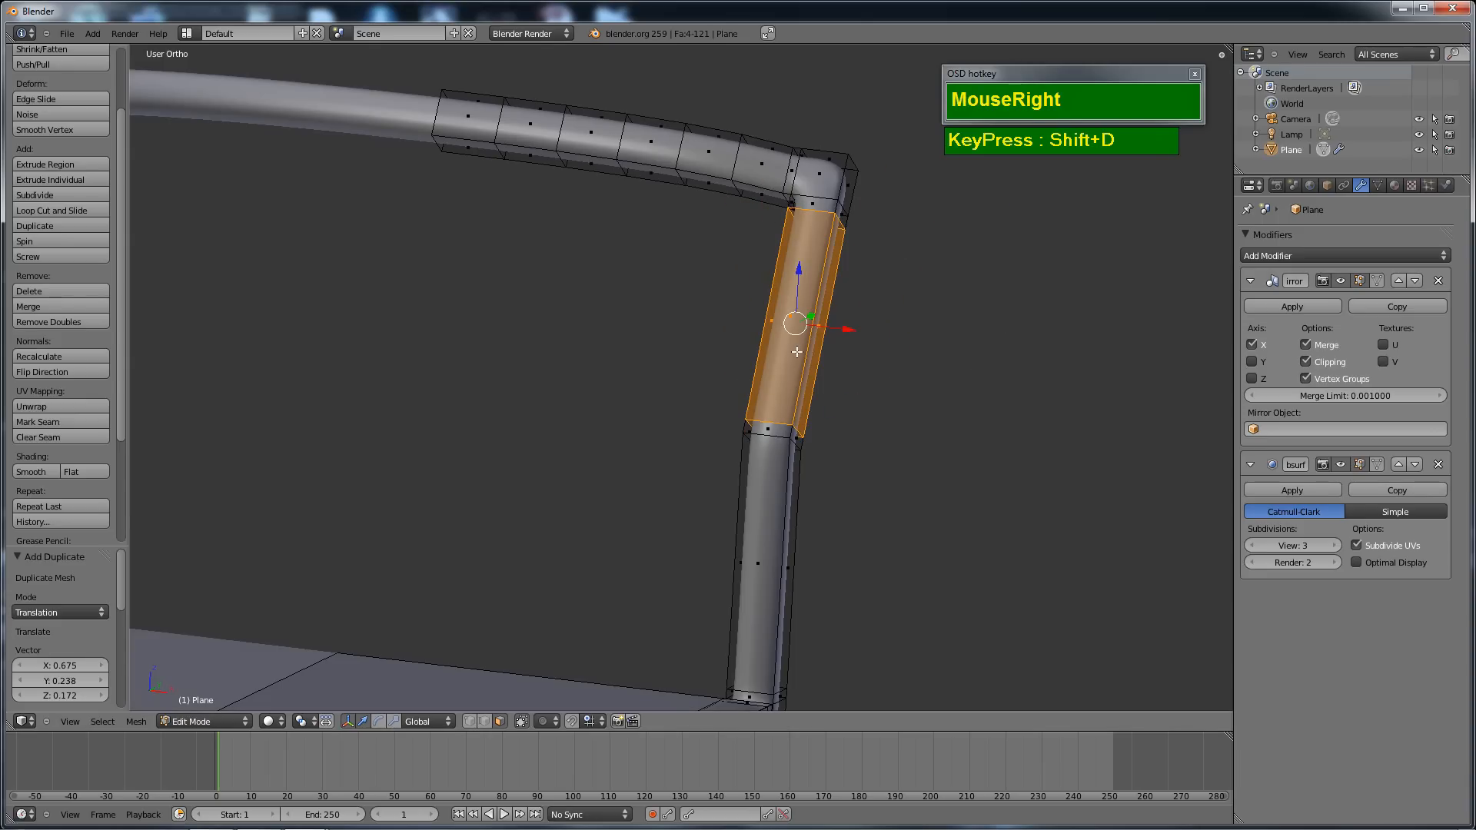
key(s)
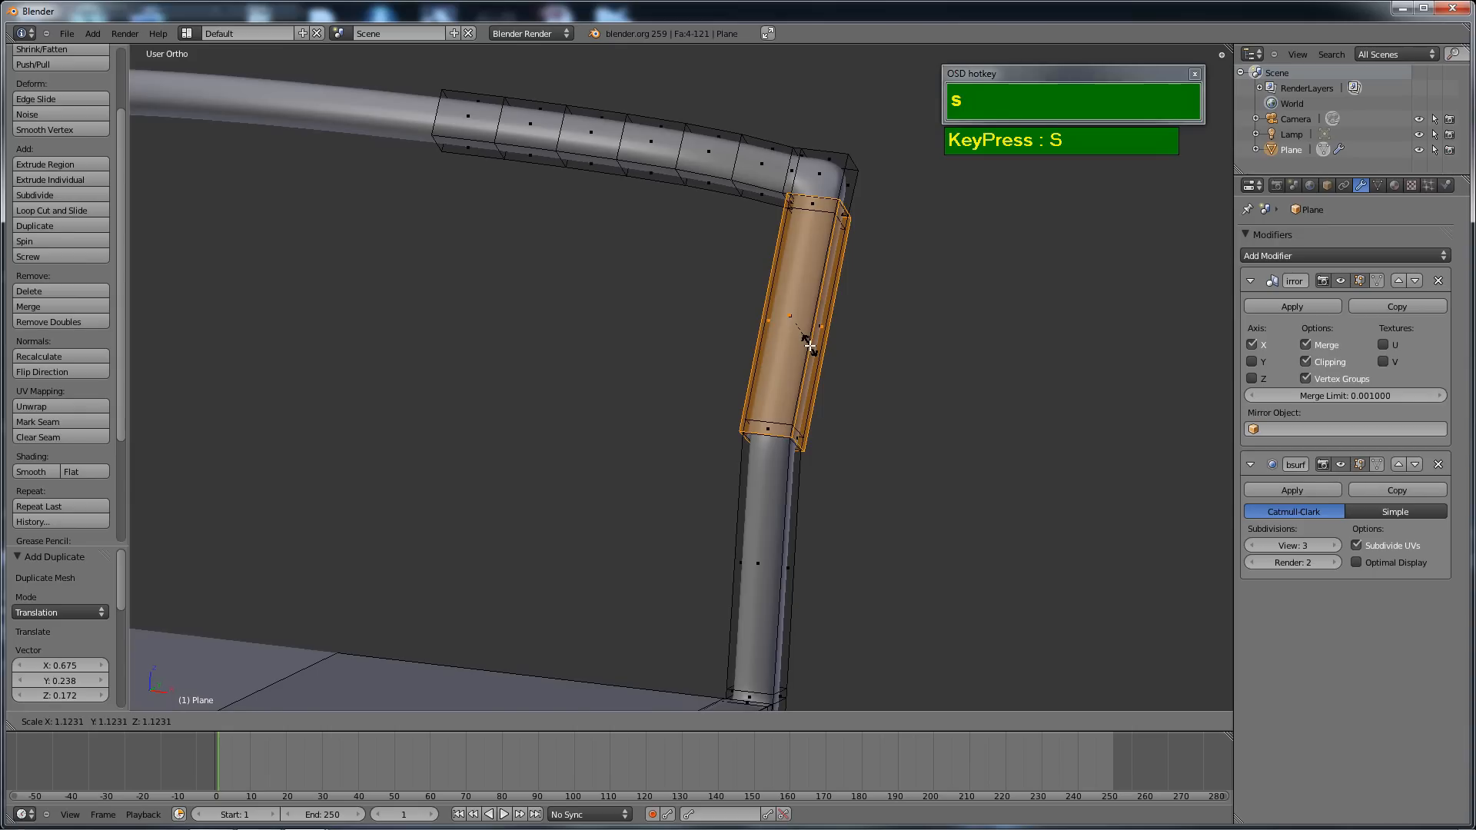
click(809, 346)
mouse_move(833, 356)
middle_down()
mouse_move(889, 366)
mouse_move(839, 362)
middle_up()
Switch to edge selection and select the sleeve's long edge on the side facing the chair's centre.
key(ctrl+Tab)
click(784, 346)
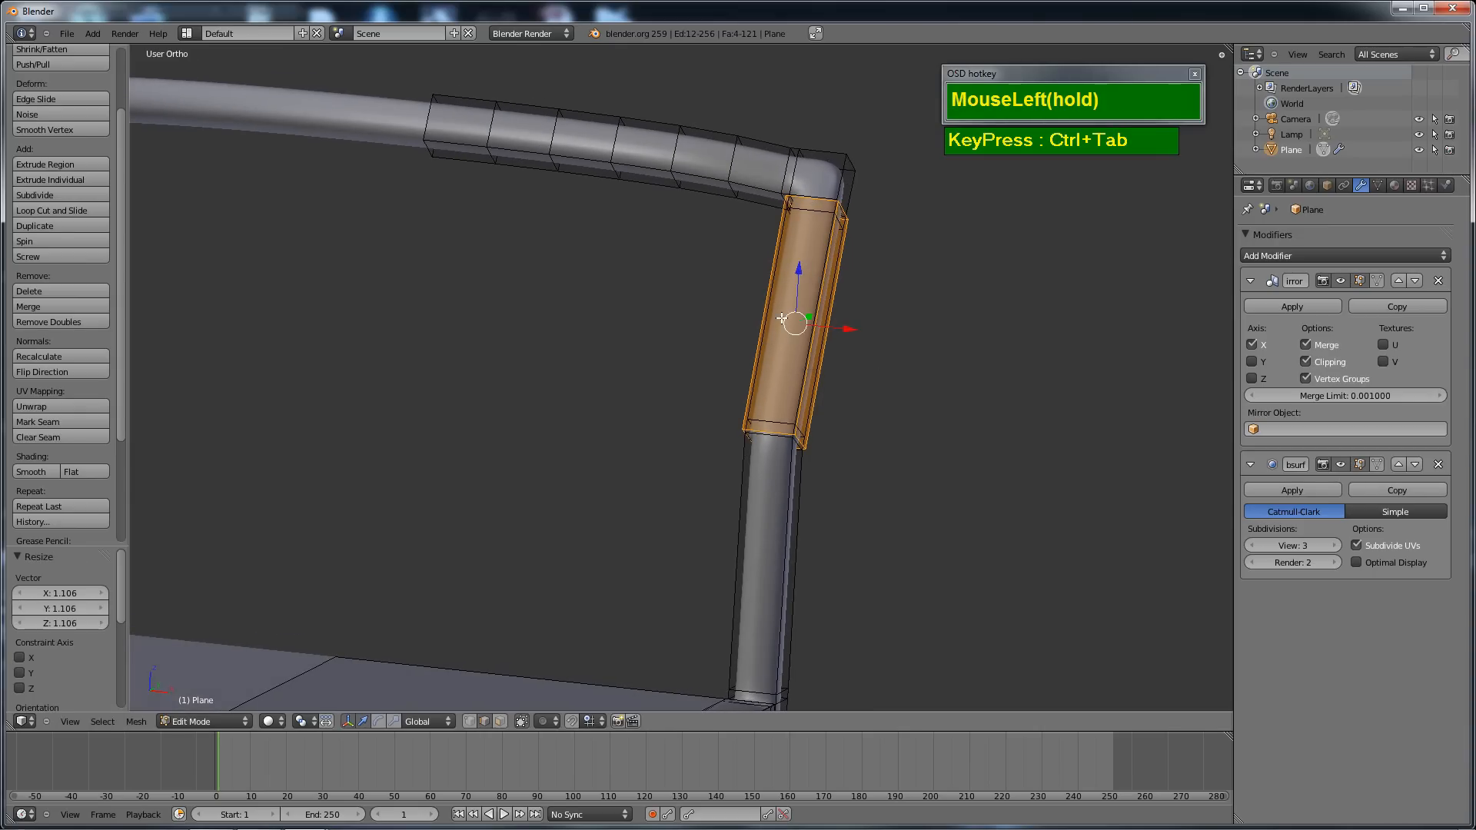
right_click(766, 295)
middle_drag(766, 295, 834, 252)
scroll(833, 252, up, 3)
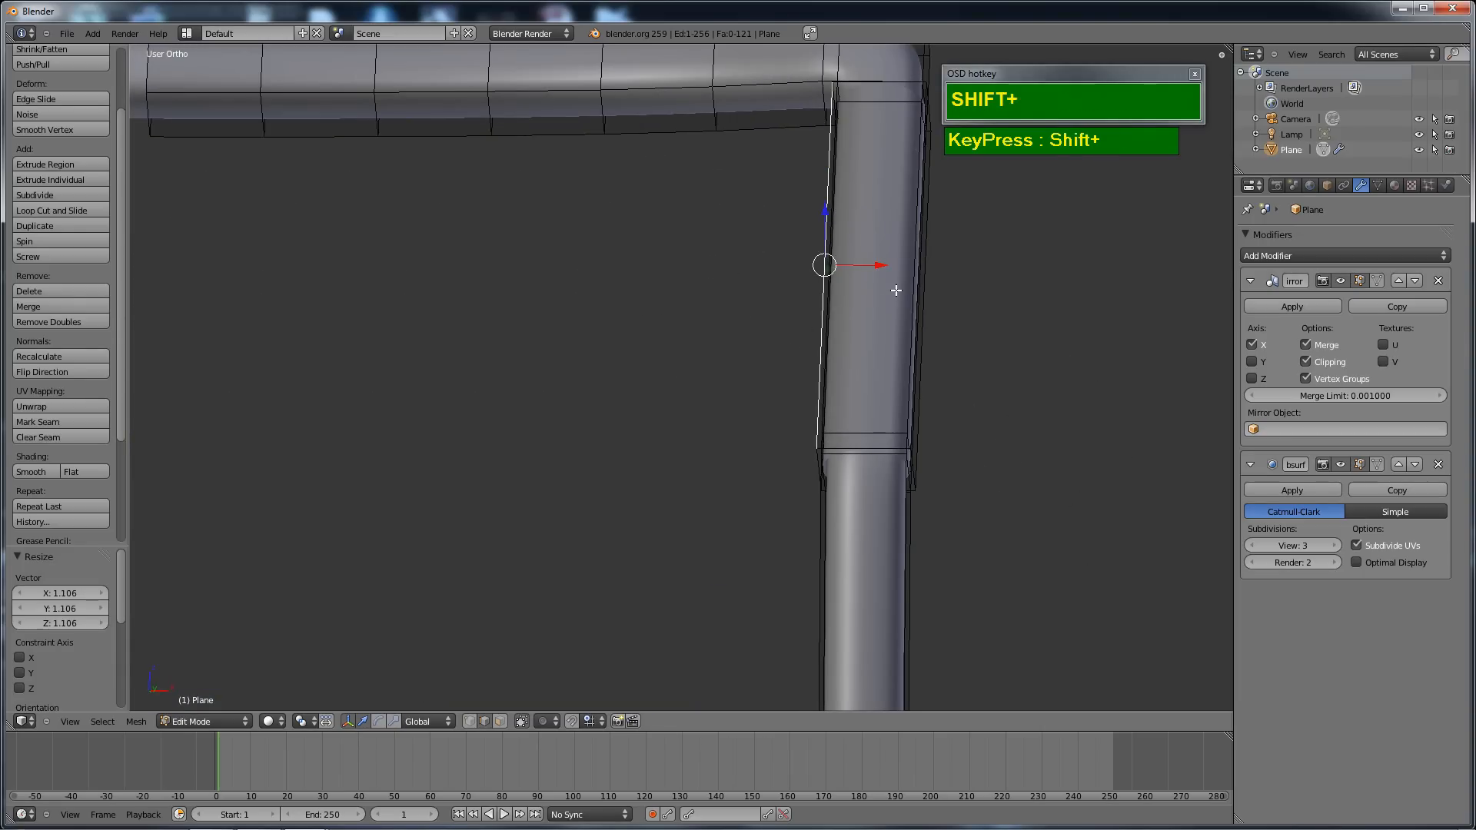
shift+middle_drag(891, 291, 817, 369)
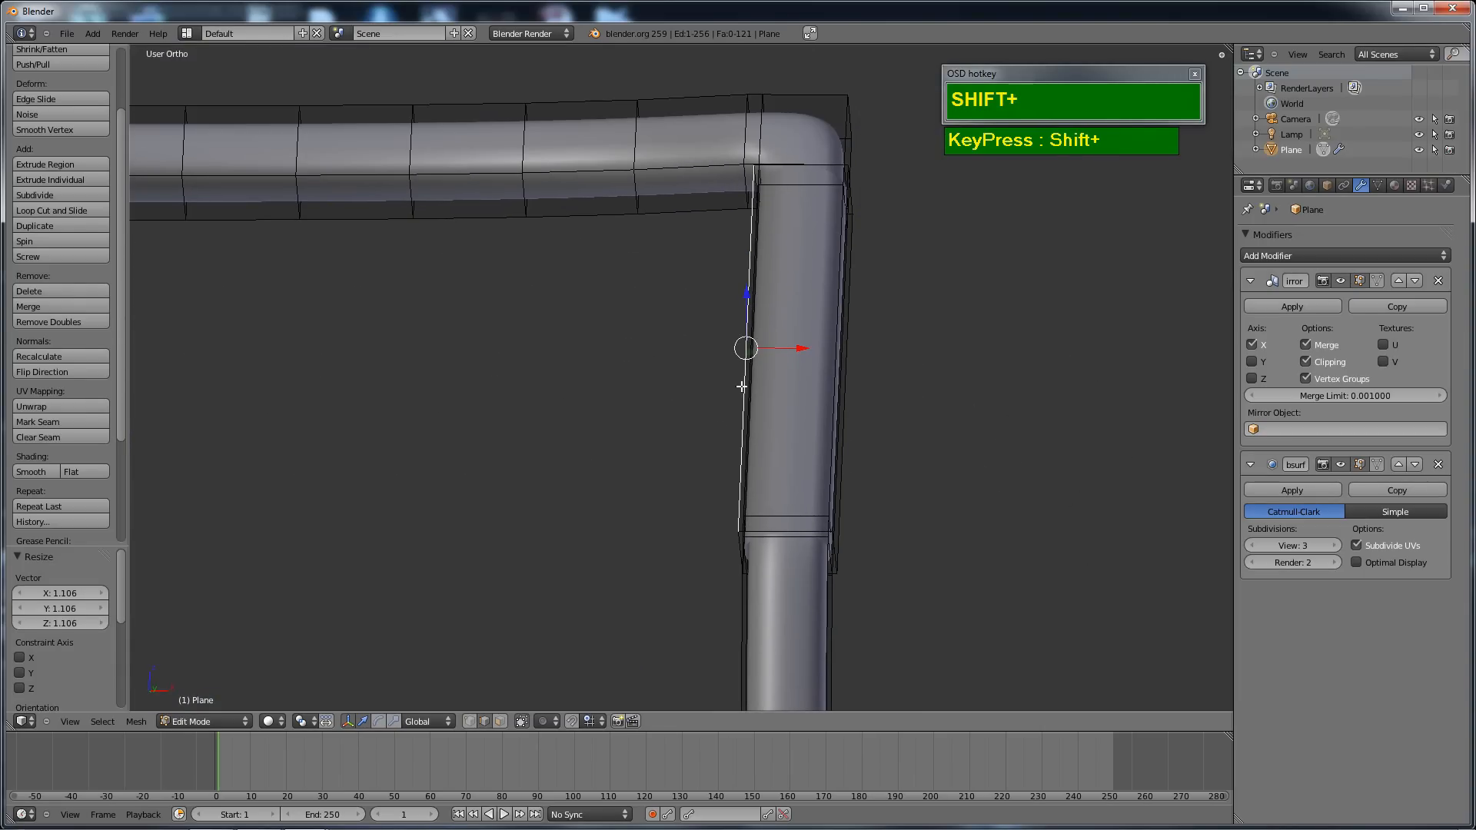
Rip the sleeve open along that edge and select the neighbouring long edge of the split.
key(v)
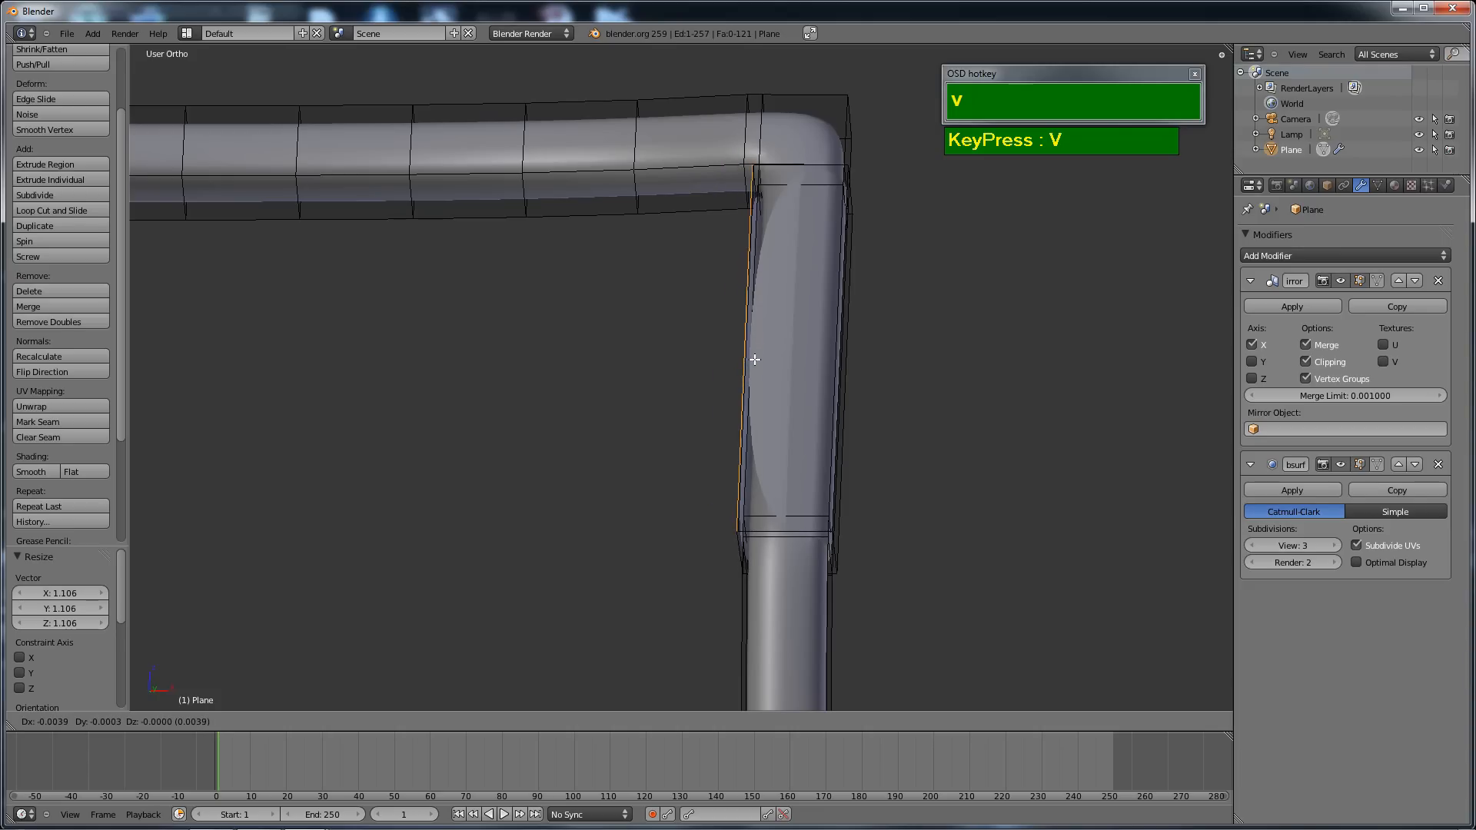
click(753, 357)
scroll(751, 347, up, 3)
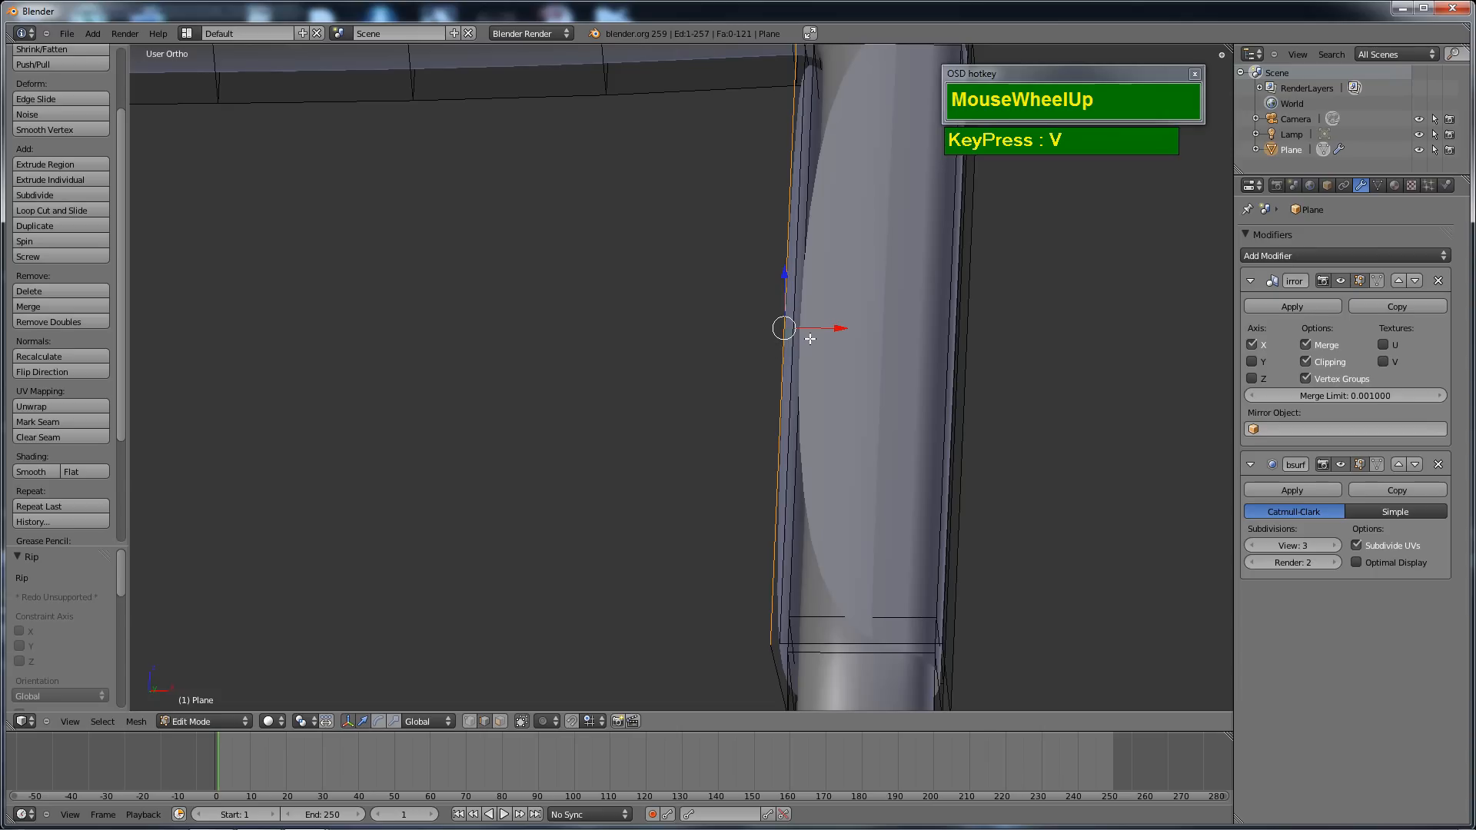
right_click(792, 398)
scroll(793, 397, down, 4)
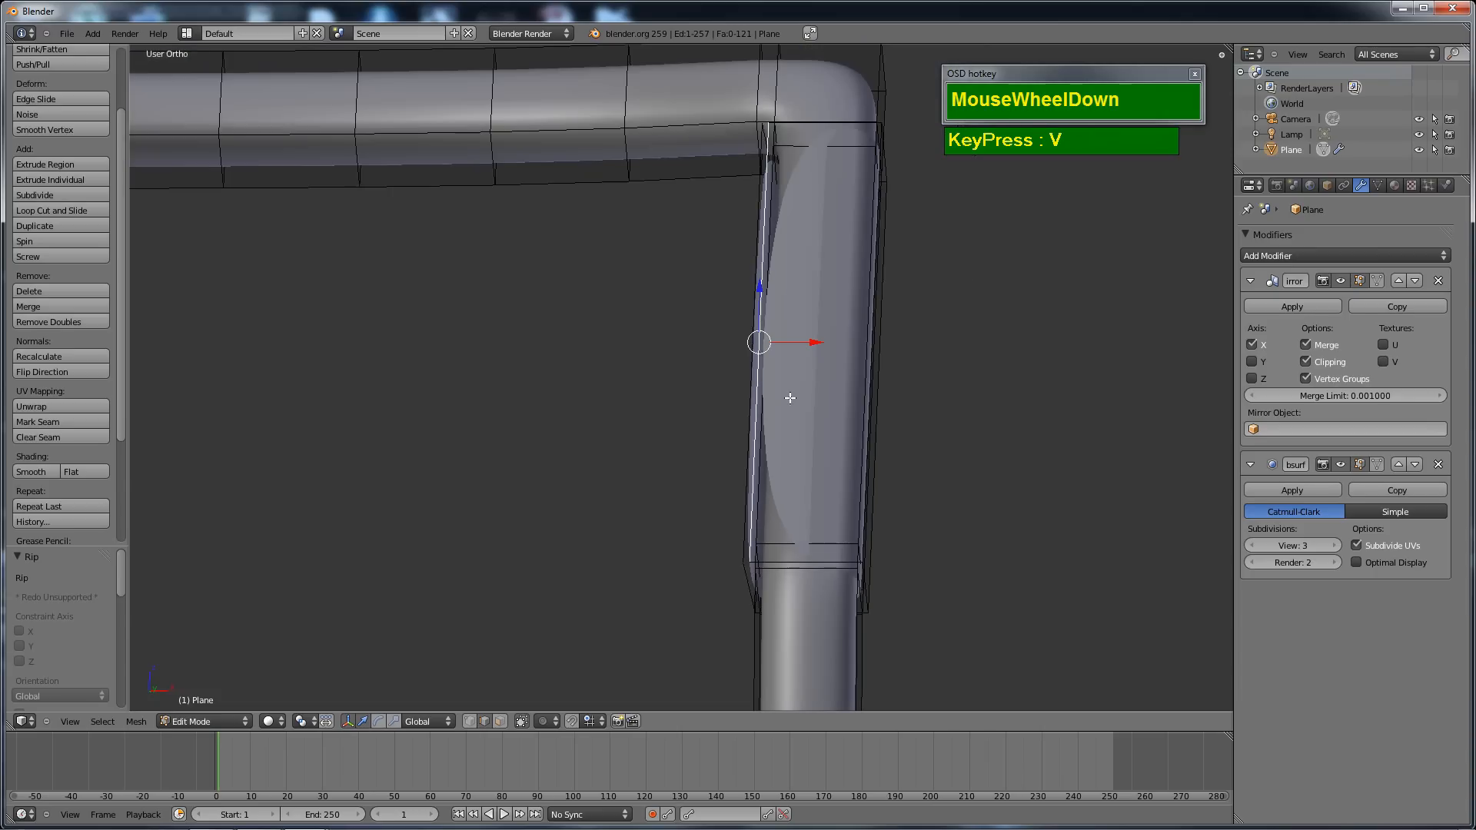
Extrude the selected sleeve edge -2.010 along X to the mirror centre to form the backrest panel.
middle_drag(793, 397, 851, 447)
scroll(866, 528, up, 2)
shift+scroll(844, 471, up, 2)
scroll(836, 446, down, 2)
scroll(788, 423, down, 4)
middle_drag(696, 461, 701, 495)
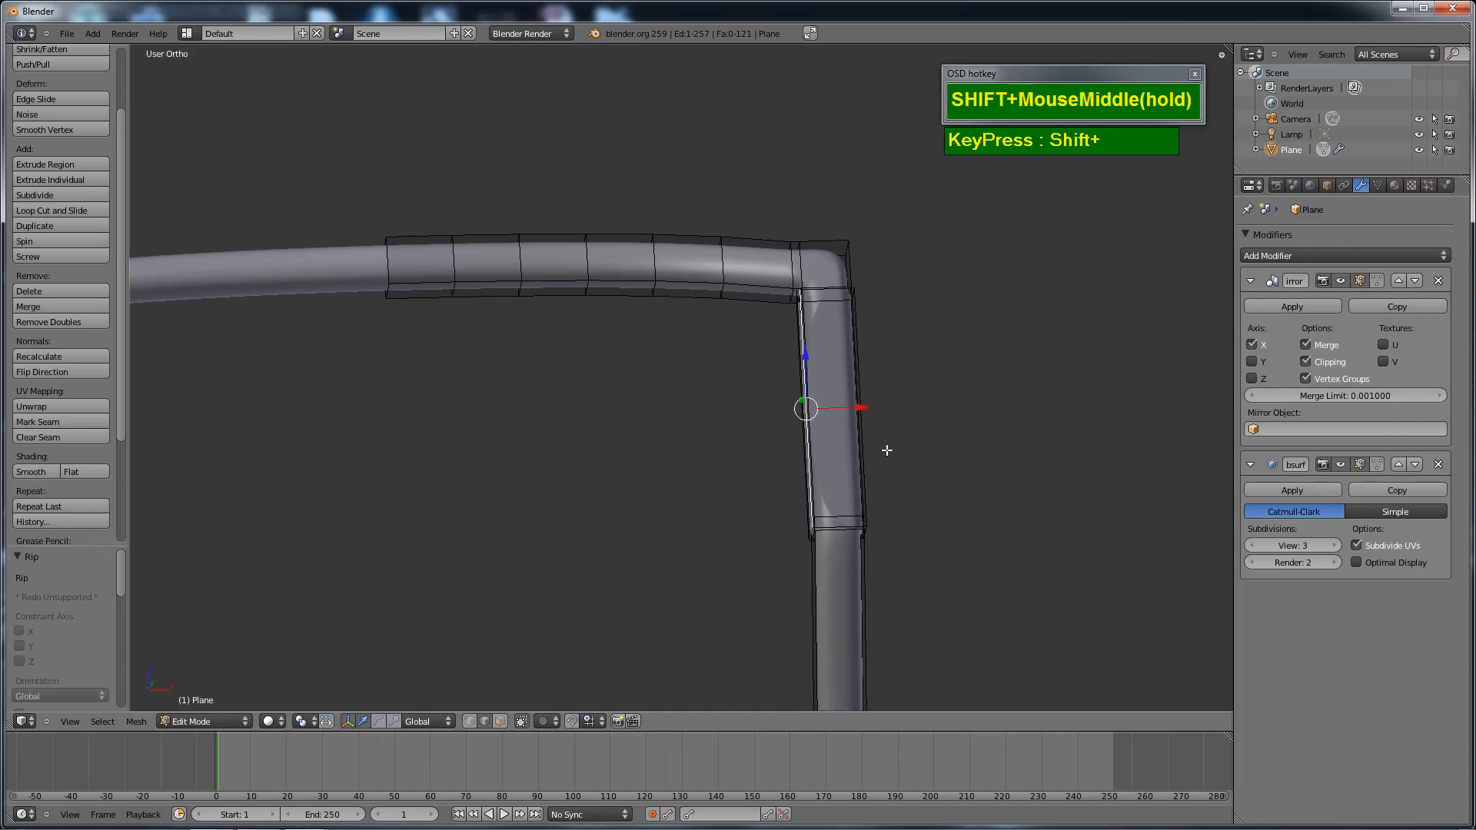
key(e)
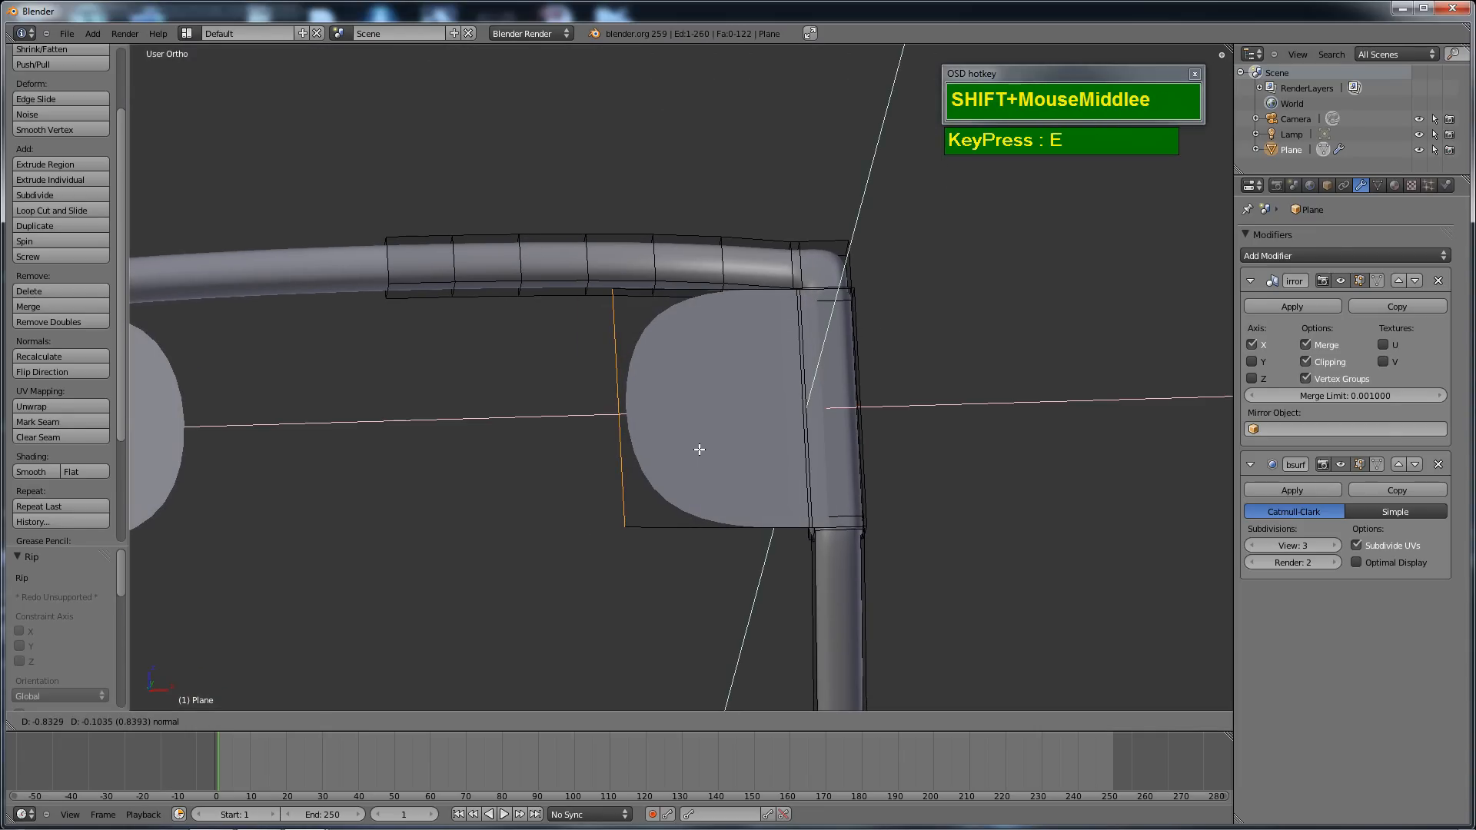
key(x)
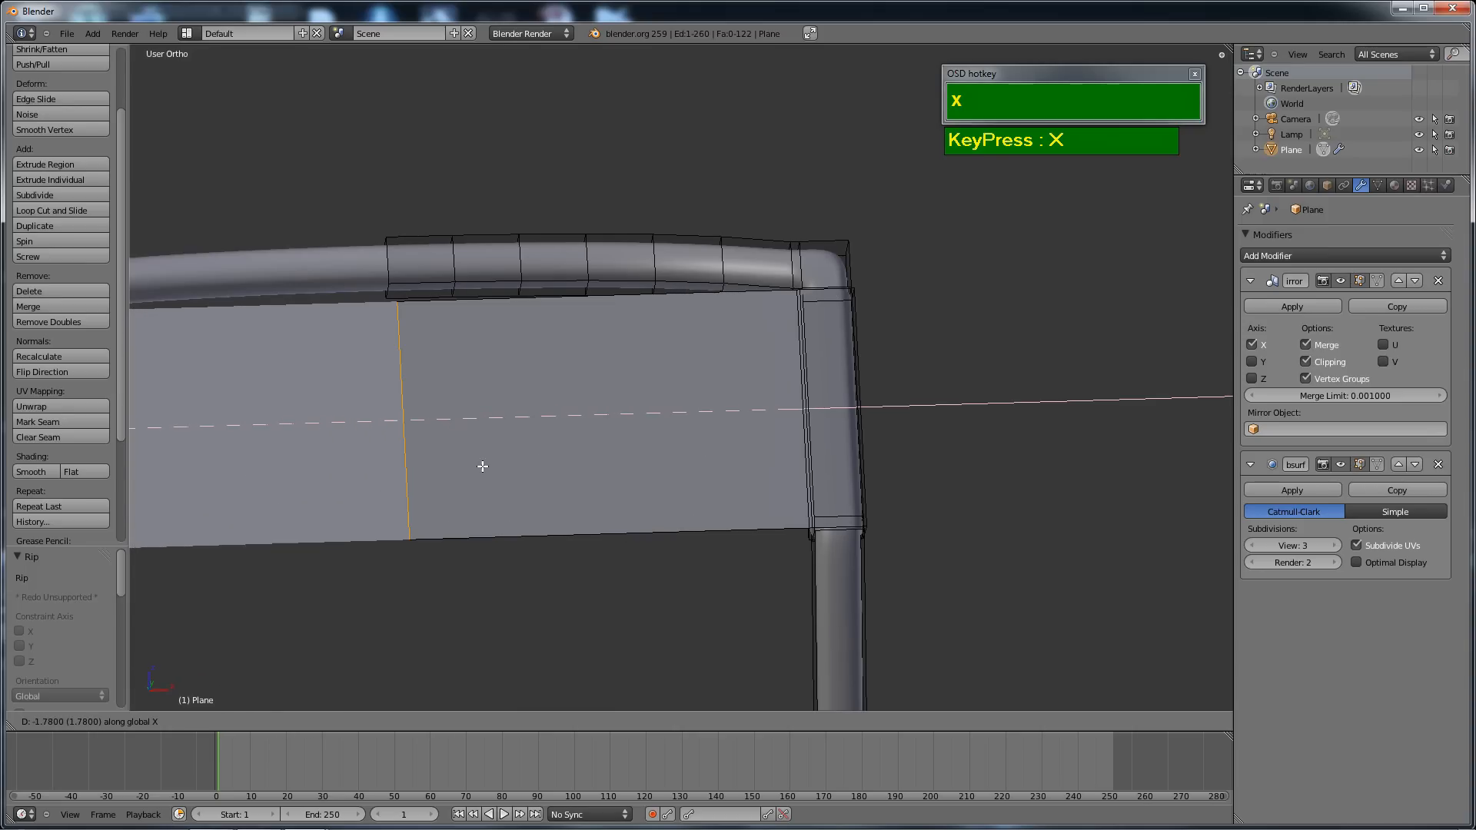
click(435, 465)
middle_drag(429, 462, 402, 494)
scroll(474, 439, up, 2)
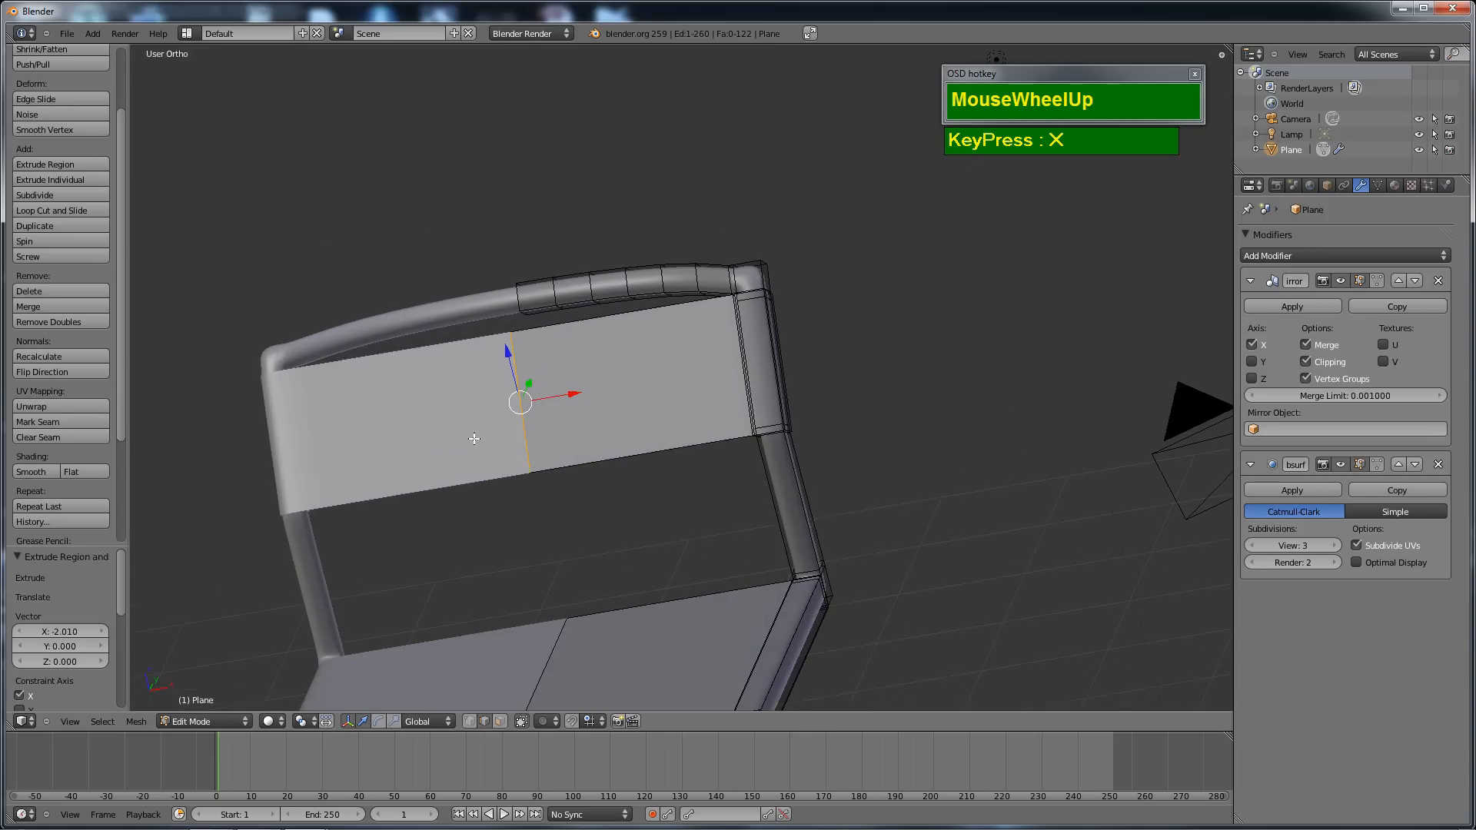
Switch to face selection and select the face loop running across the seat panel and its side sleeve.
middle_drag(511, 386, 708, 355)
scroll(705, 349, up, 2)
scroll(692, 477, down, 1)
scroll(663, 482, up, 1)
scroll(699, 313, down, 2)
scroll(702, 303, up, 2)
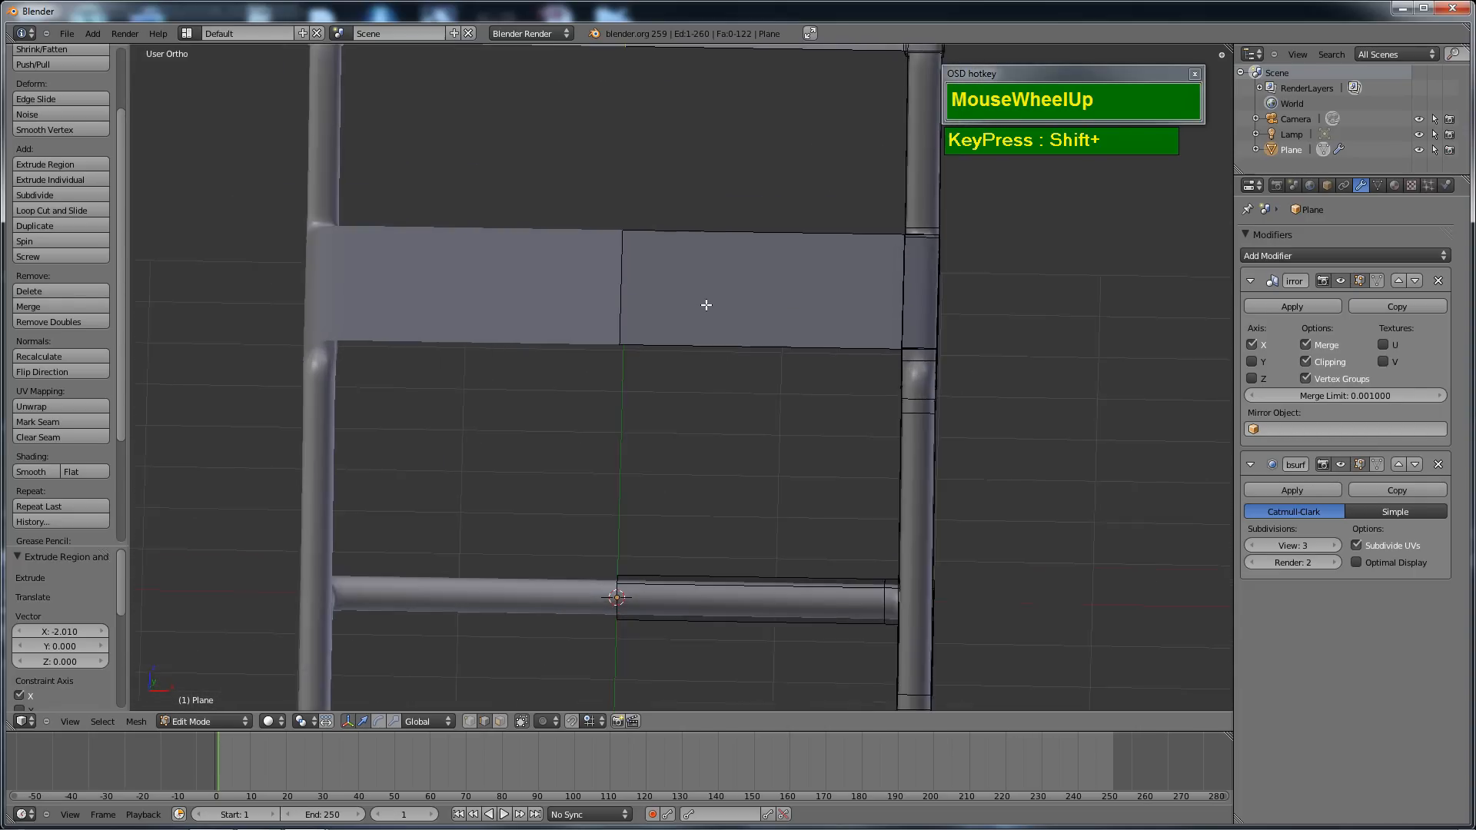
scroll(696, 316, down, 1)
key(ctrl+Tab)
click(666, 333)
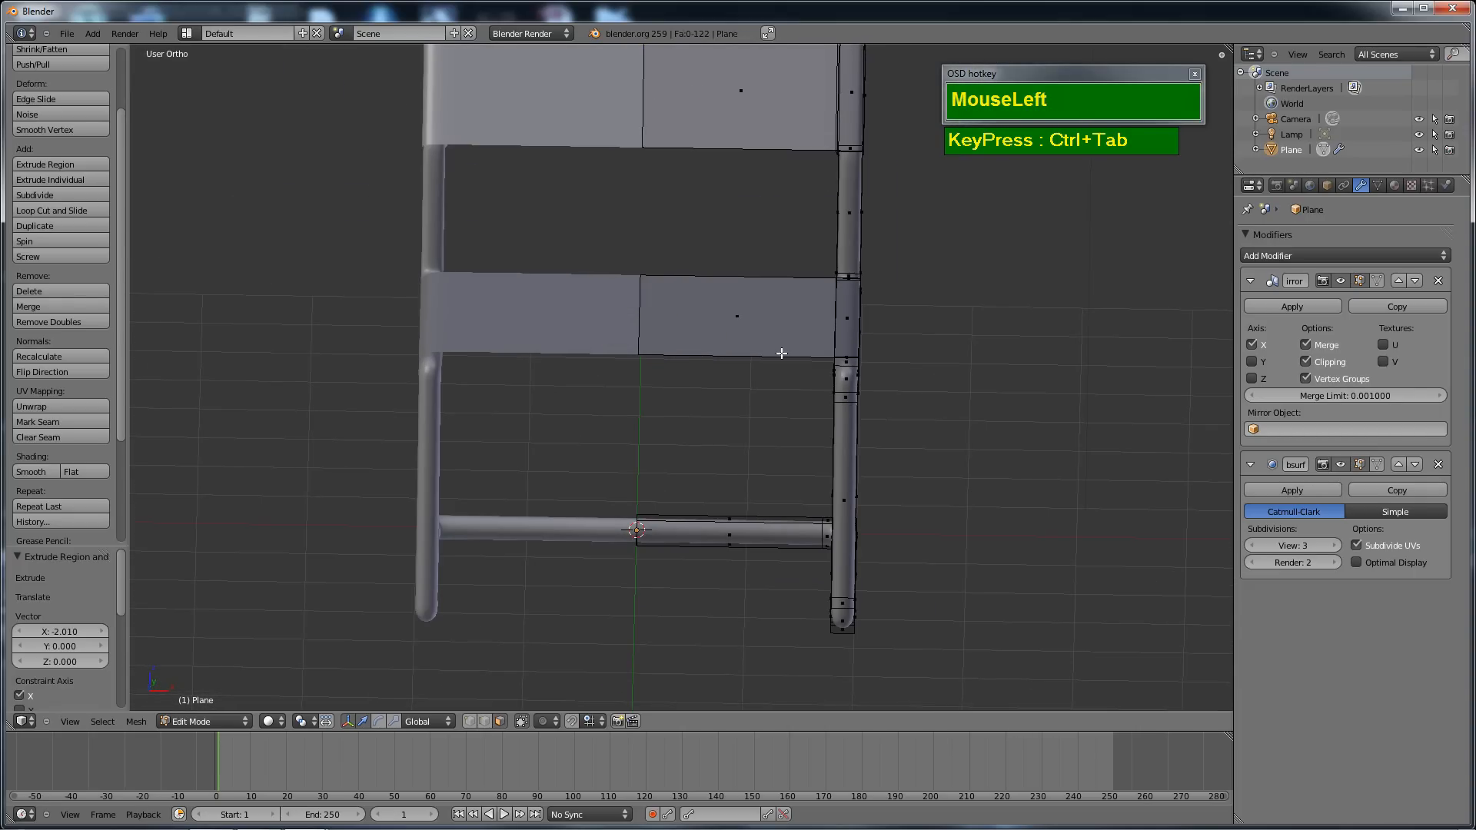
mouse_move(780, 352)
middle_down()
mouse_move(764, 360)
mouse_move(776, 330)
middle_up()
alt+right_click(838, 329)
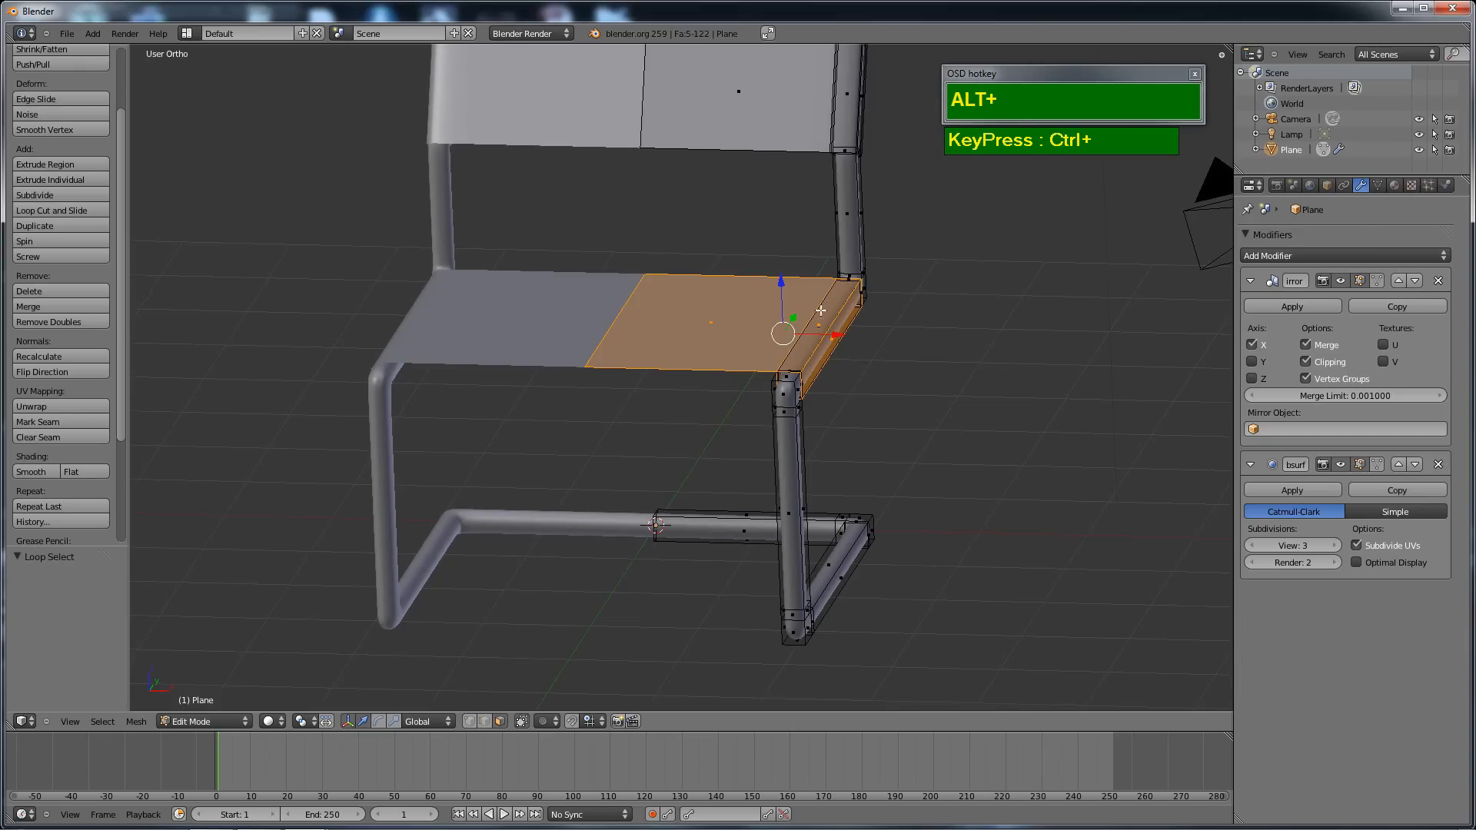
shift+middle_drag(870, 299, 687, 353)
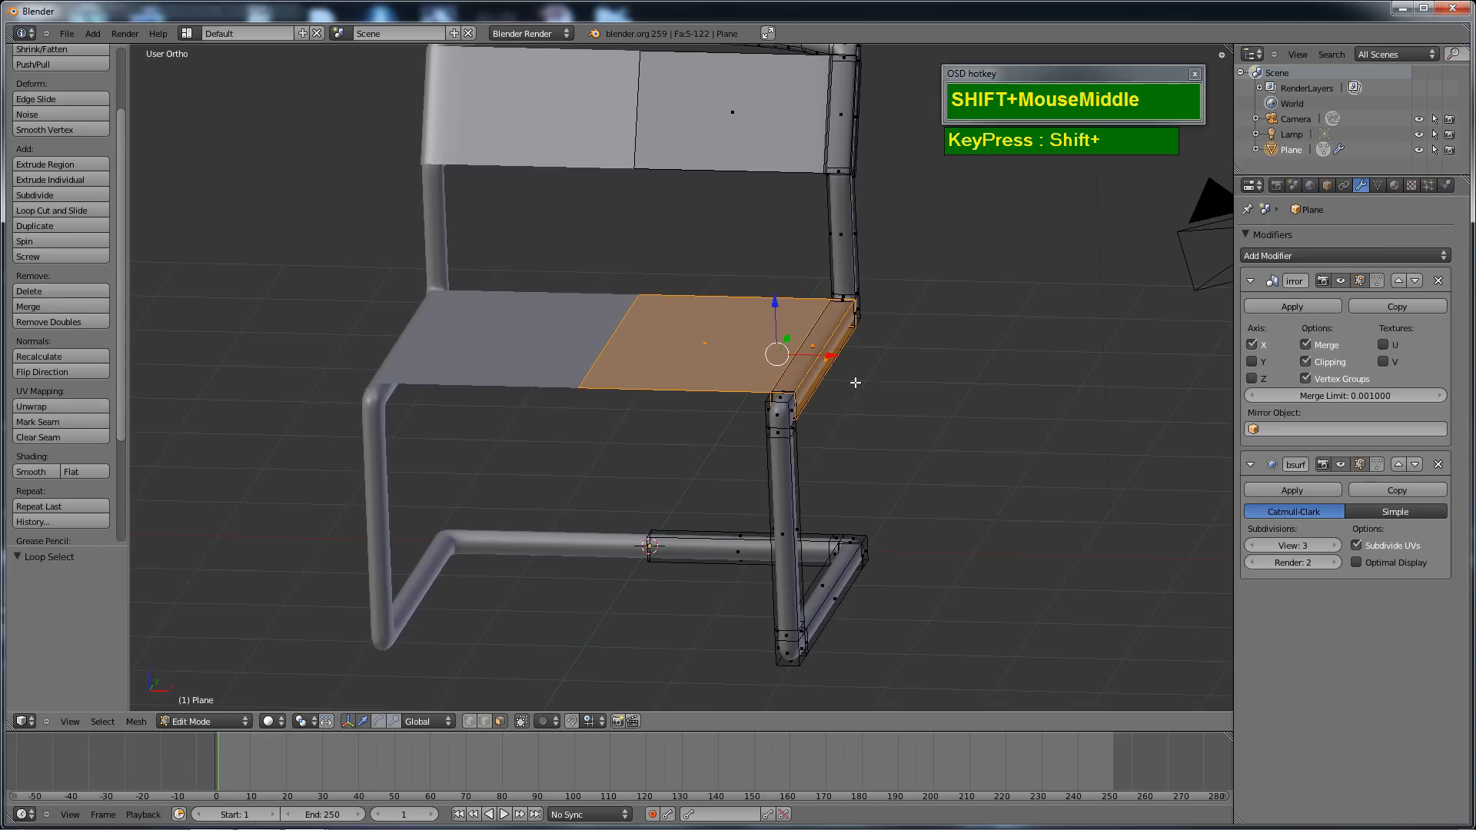
Solidify the selected seat faces with a thickness of 0.05976, then clear the selection.
key(ctrl+f)
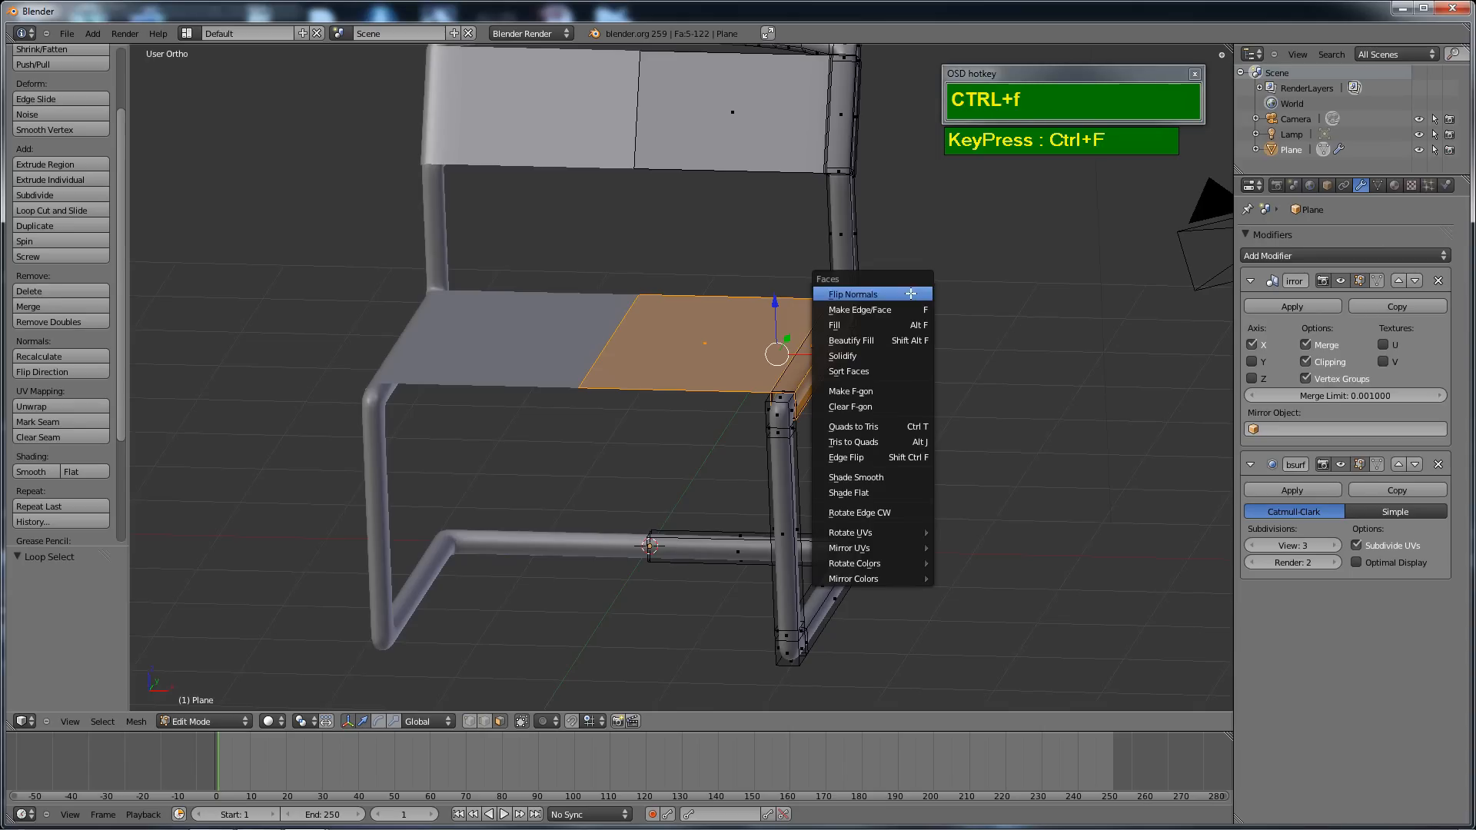
click(848, 358)
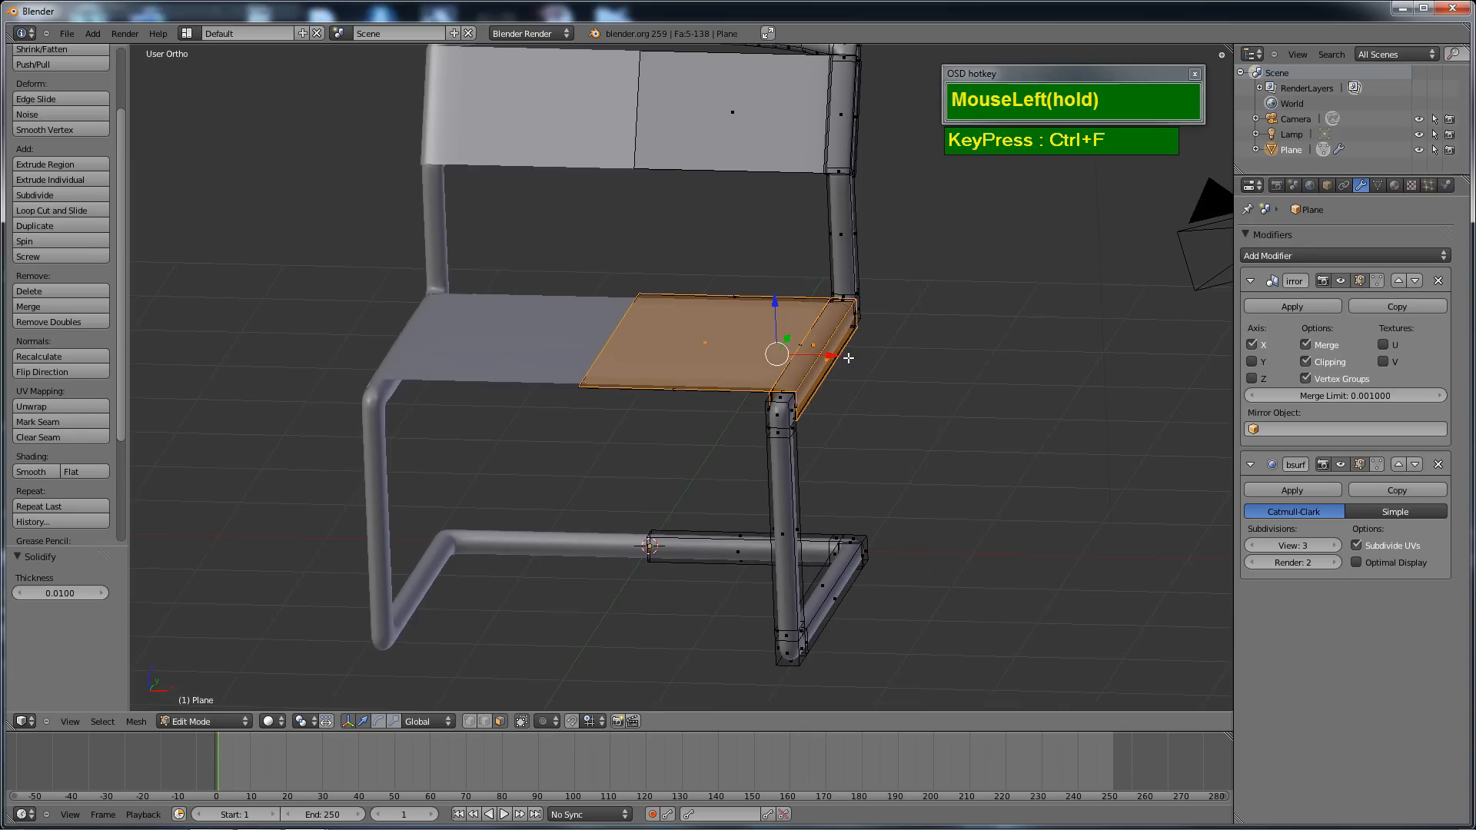
middle_drag(736, 342, 661, 348)
scroll(552, 356, up, 4)
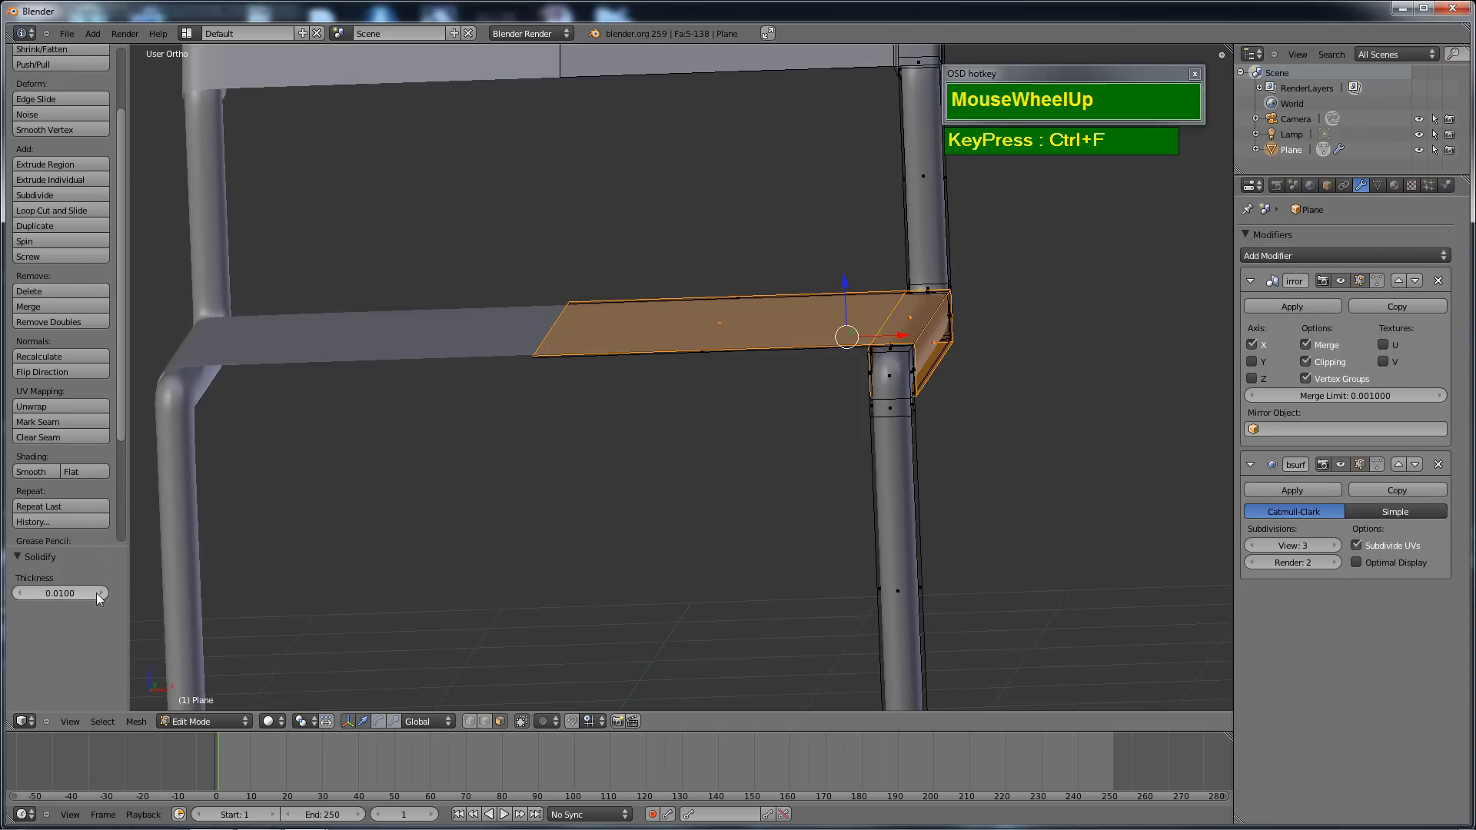
mouse_move(99, 596)
mouse_down()
mouse_move(130, 598)
mouse_move(89, 593)
mouse_move(119, 604)
mouse_up()
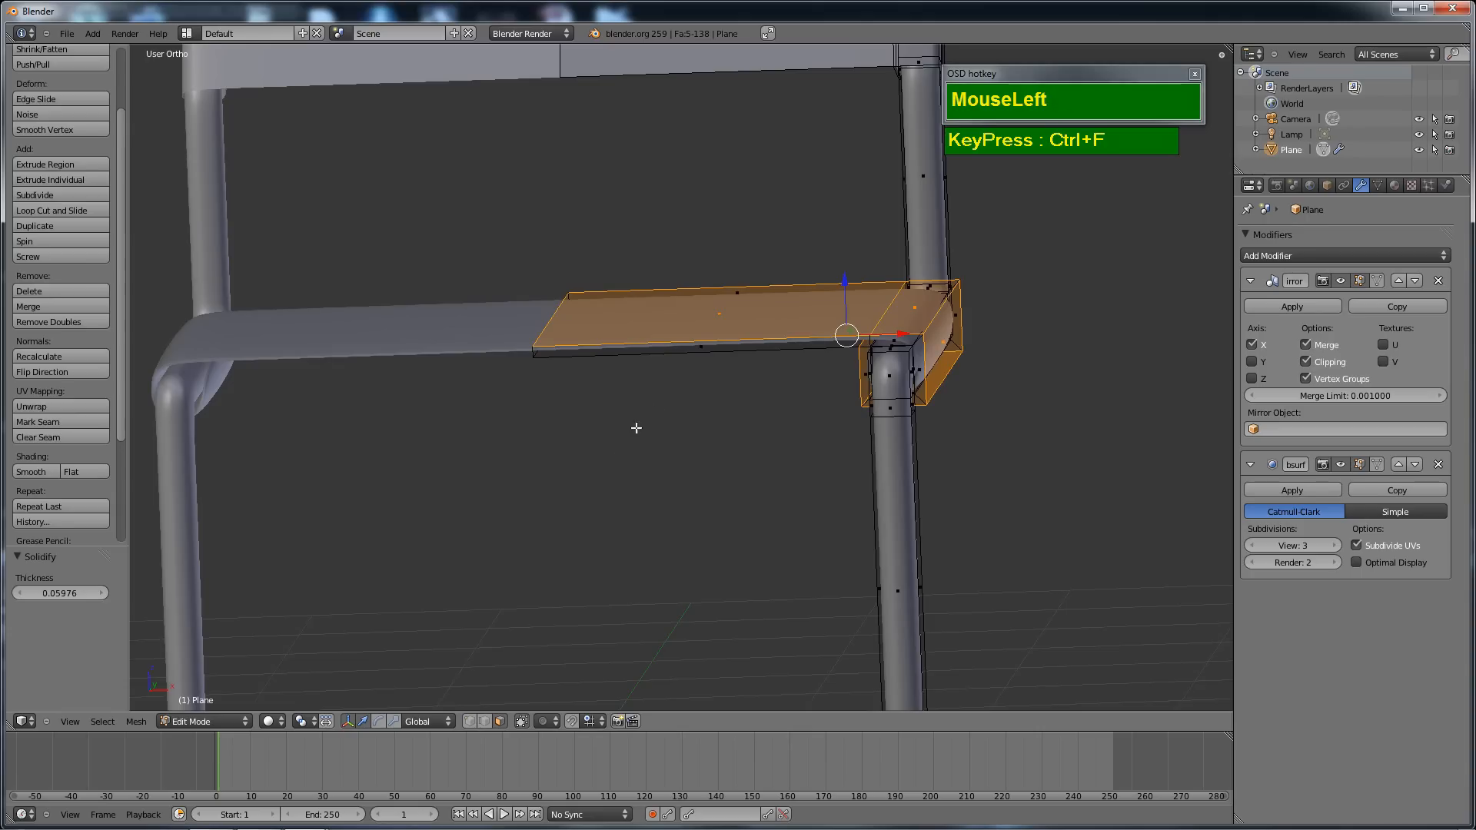
scroll(699, 372, down, 2)
scroll(685, 412, up, 1)
key(a)
Select the backrest's face loop and solidify it with a thickness of 0.02488, then clear the selection.
middle_drag(735, 345, 704, 269)
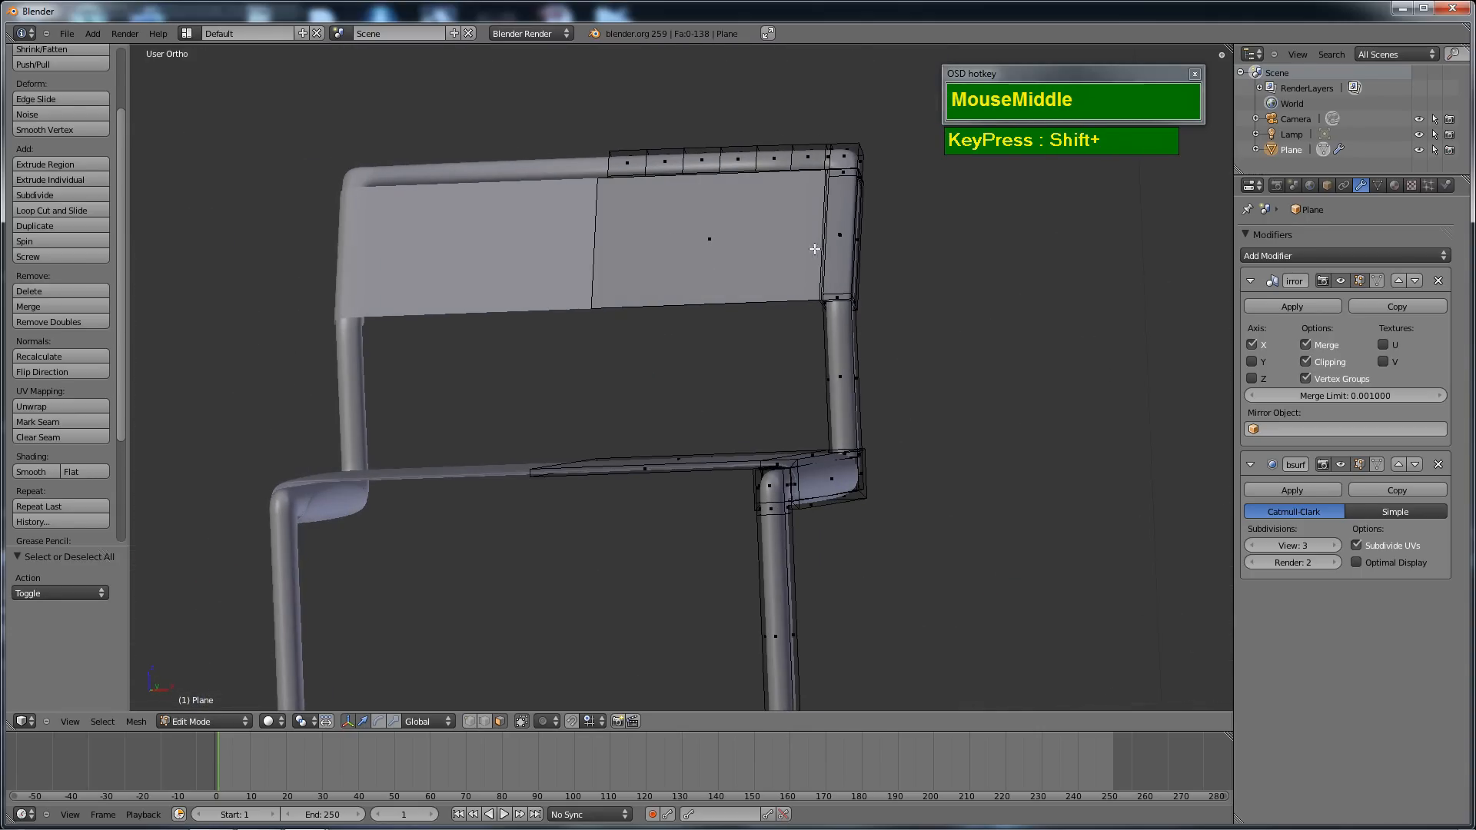
alt+right_click(857, 236)
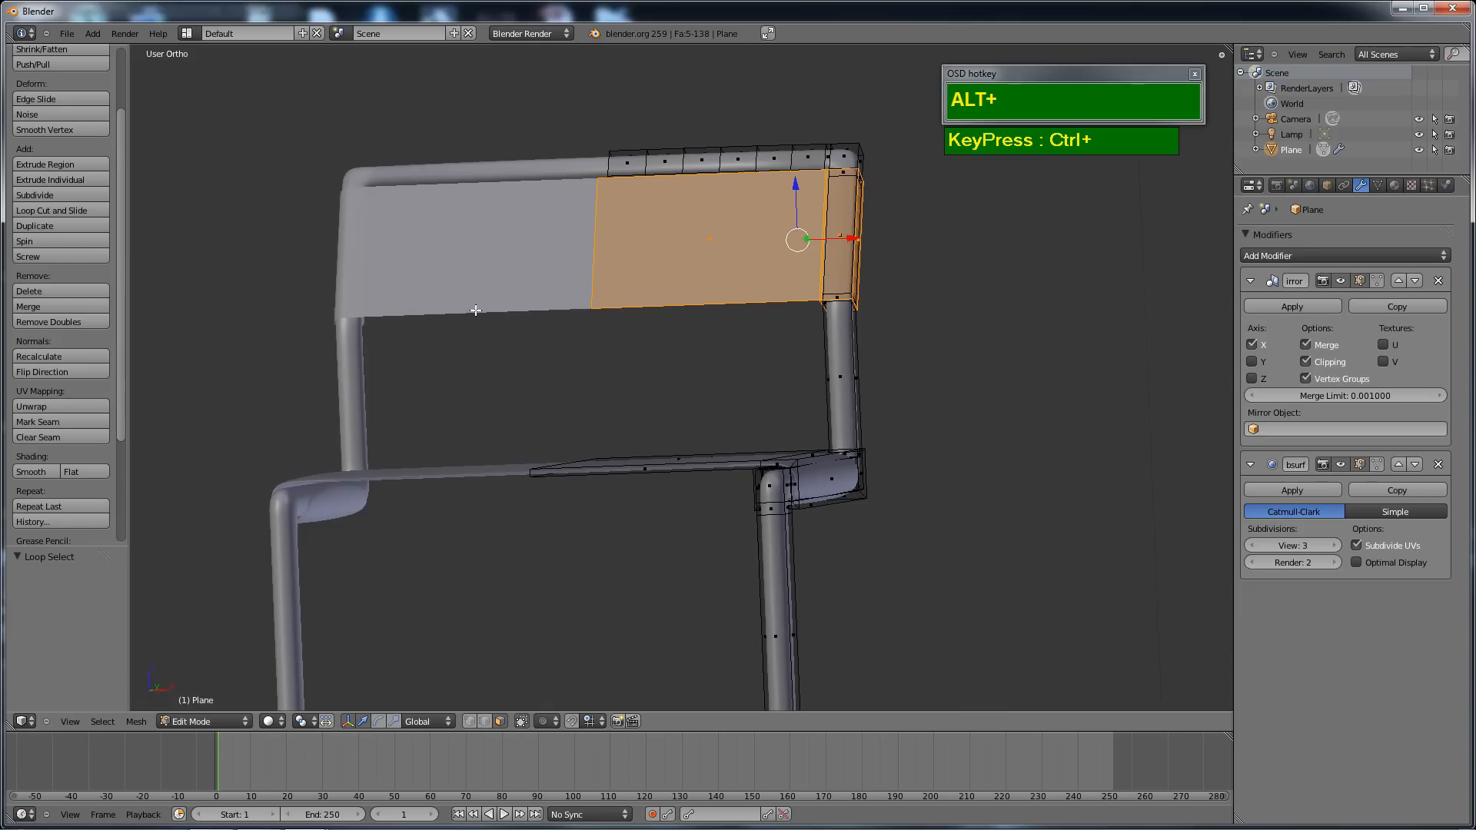
key(ctrl+f)
click(694, 323)
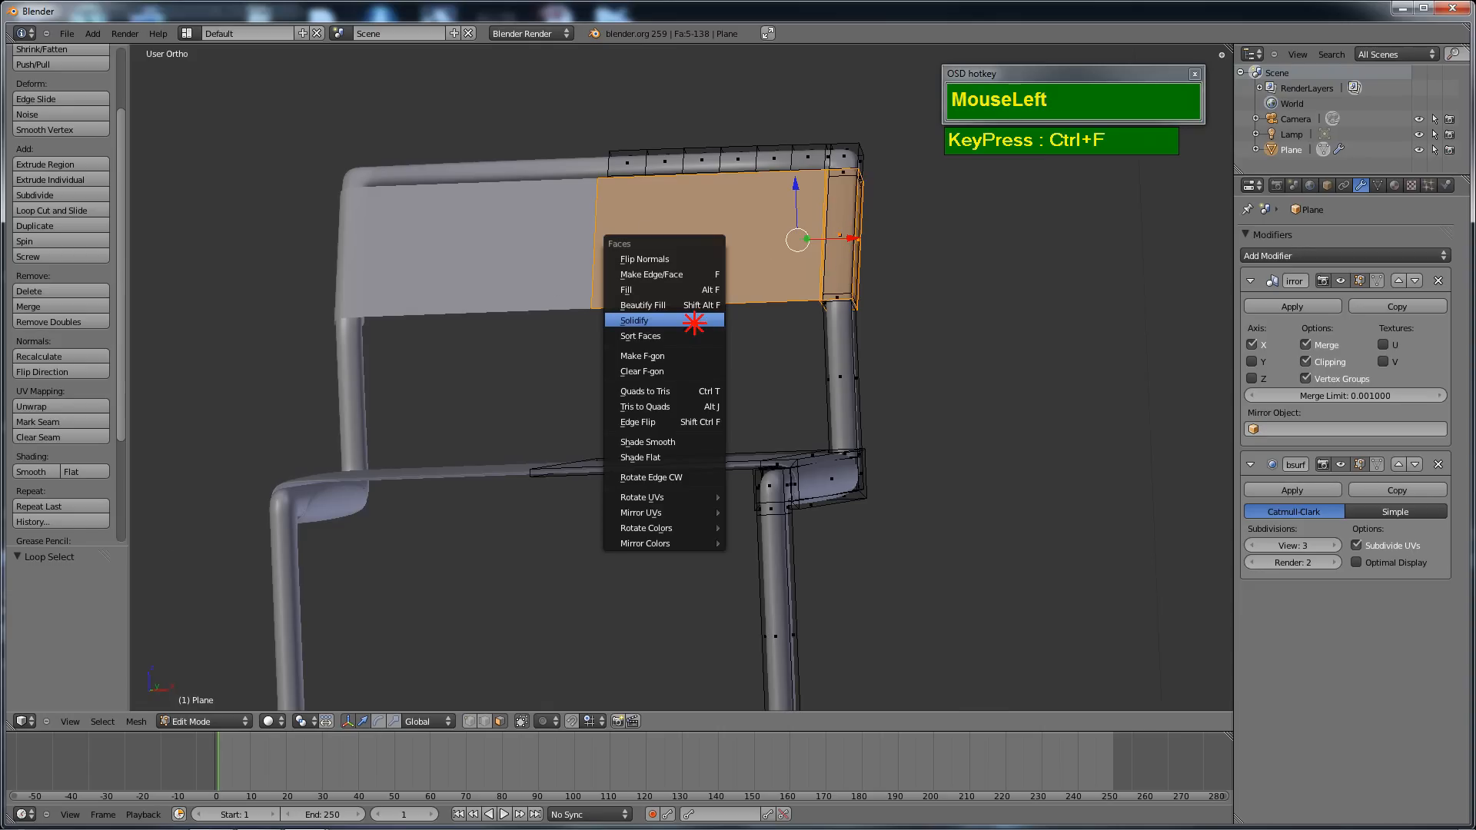
middle_drag(692, 352, 114, 593)
drag(104, 592, 119, 598)
drag(116, 601, 117, 604)
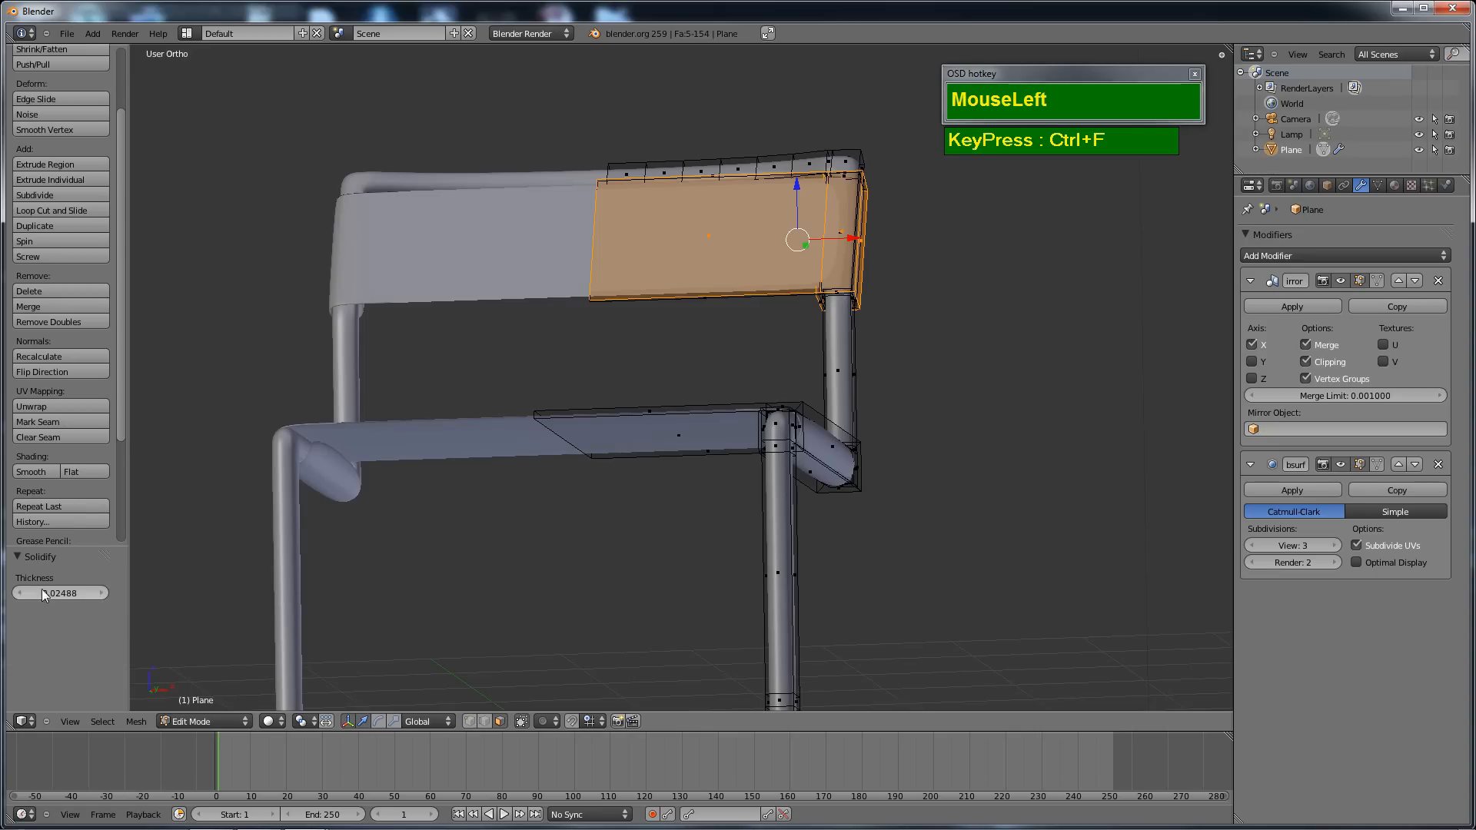
key(a)
Add four evenly spaced loop cuts across the seat panel between the mirror centre and the side tube.
middle_drag(781, 333, 784, 355)
scroll(784, 354, up, 2)
middle_drag(684, 458, 728, 441)
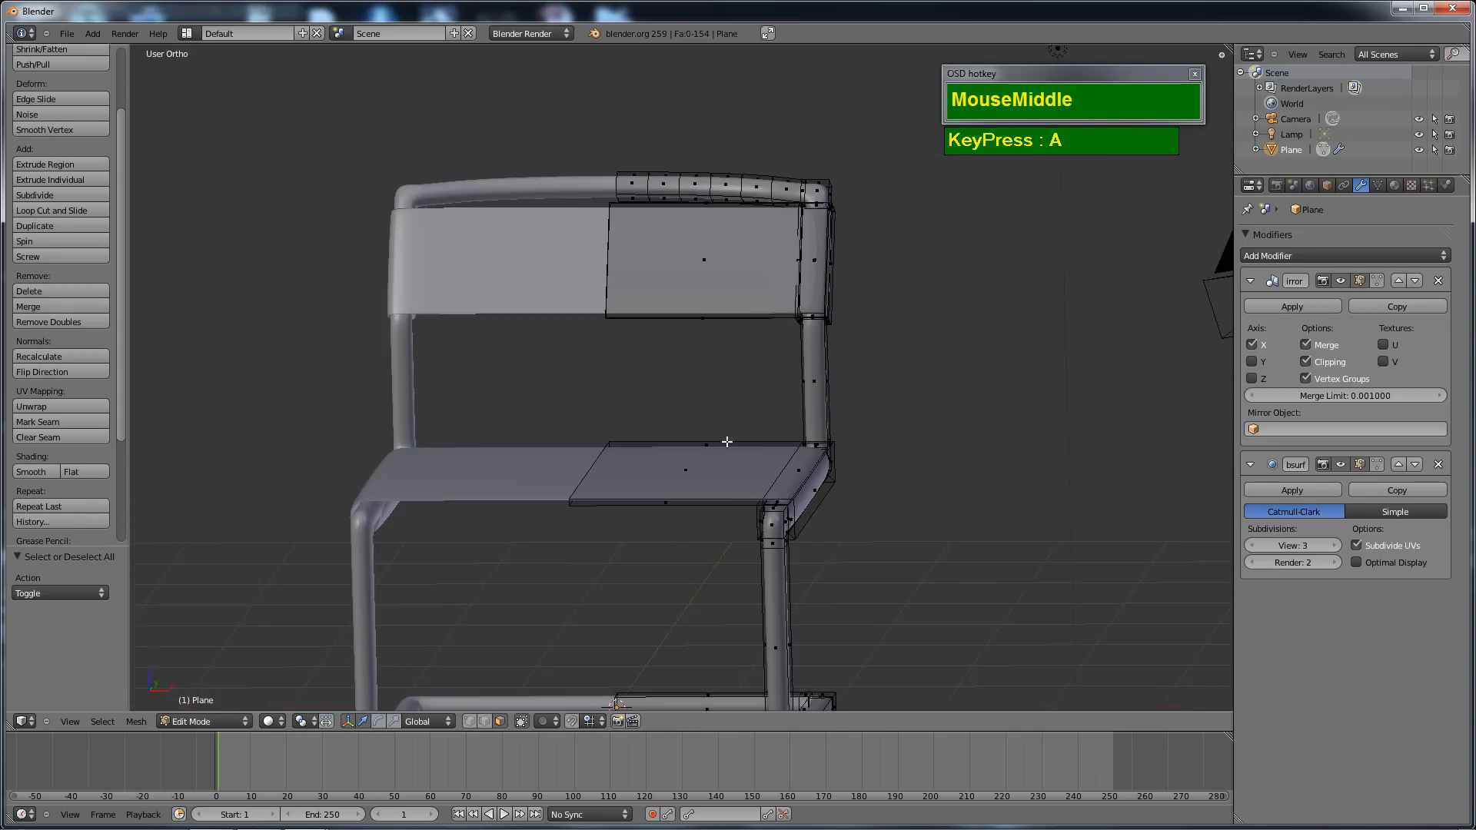
scroll(727, 441, up, 2)
shift+middle_drag(665, 497, 717, 416)
scroll(718, 416, down, 1)
scroll(717, 416, down, 1)
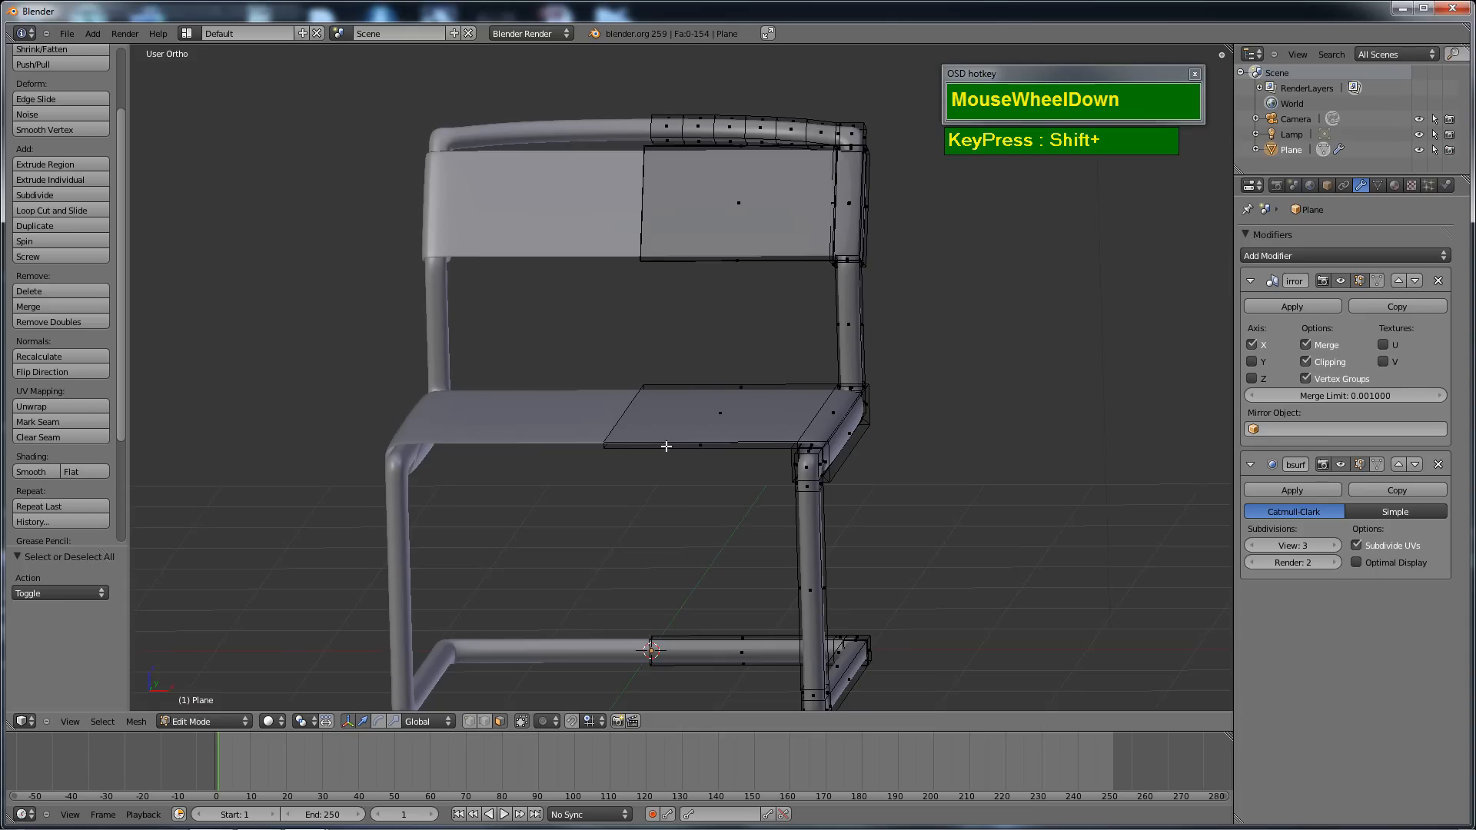
scroll(748, 442, up, 1)
shift+middle_drag(696, 455, 682, 394)
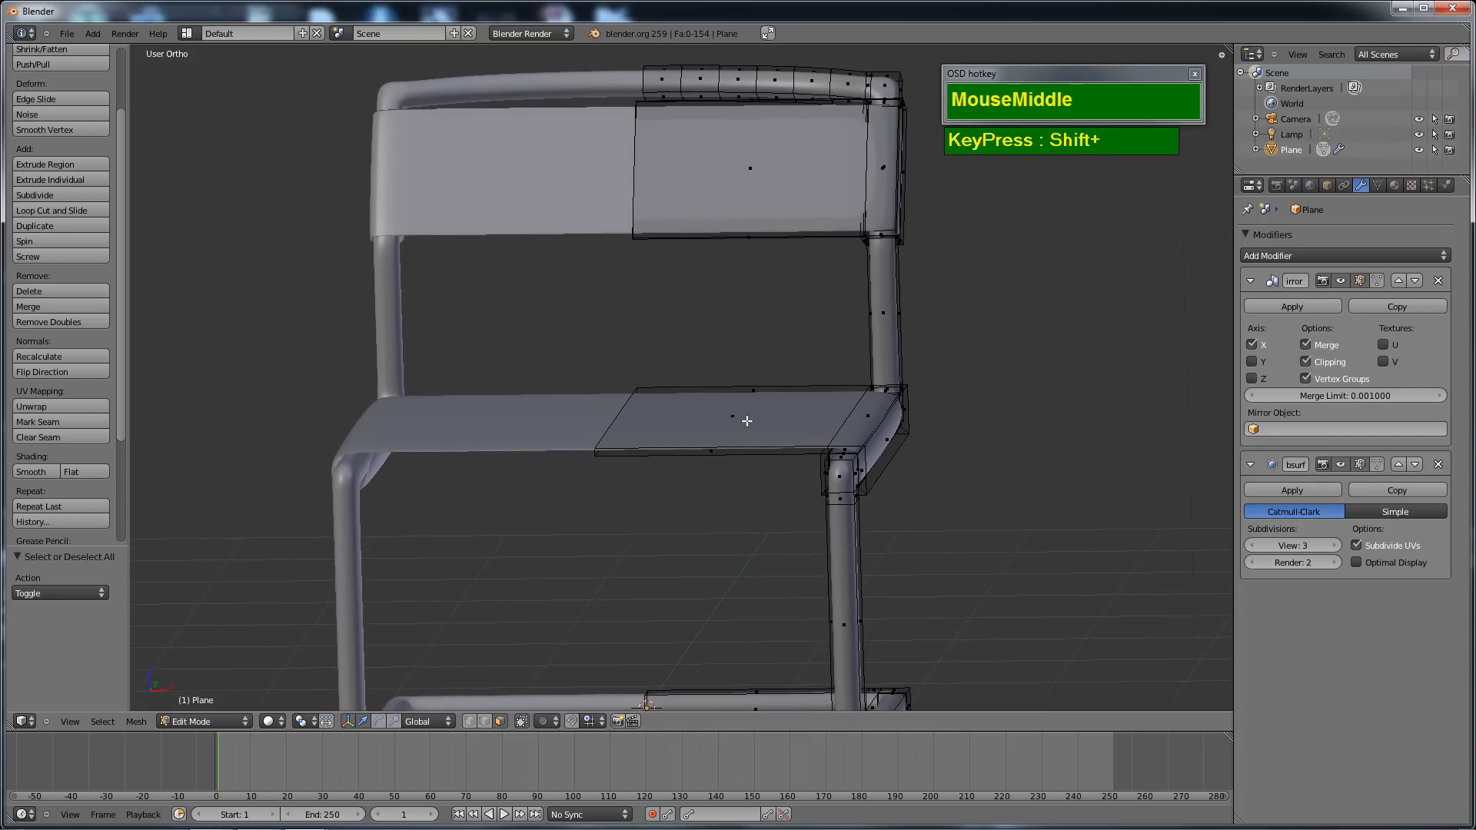
key(ctrl+r)
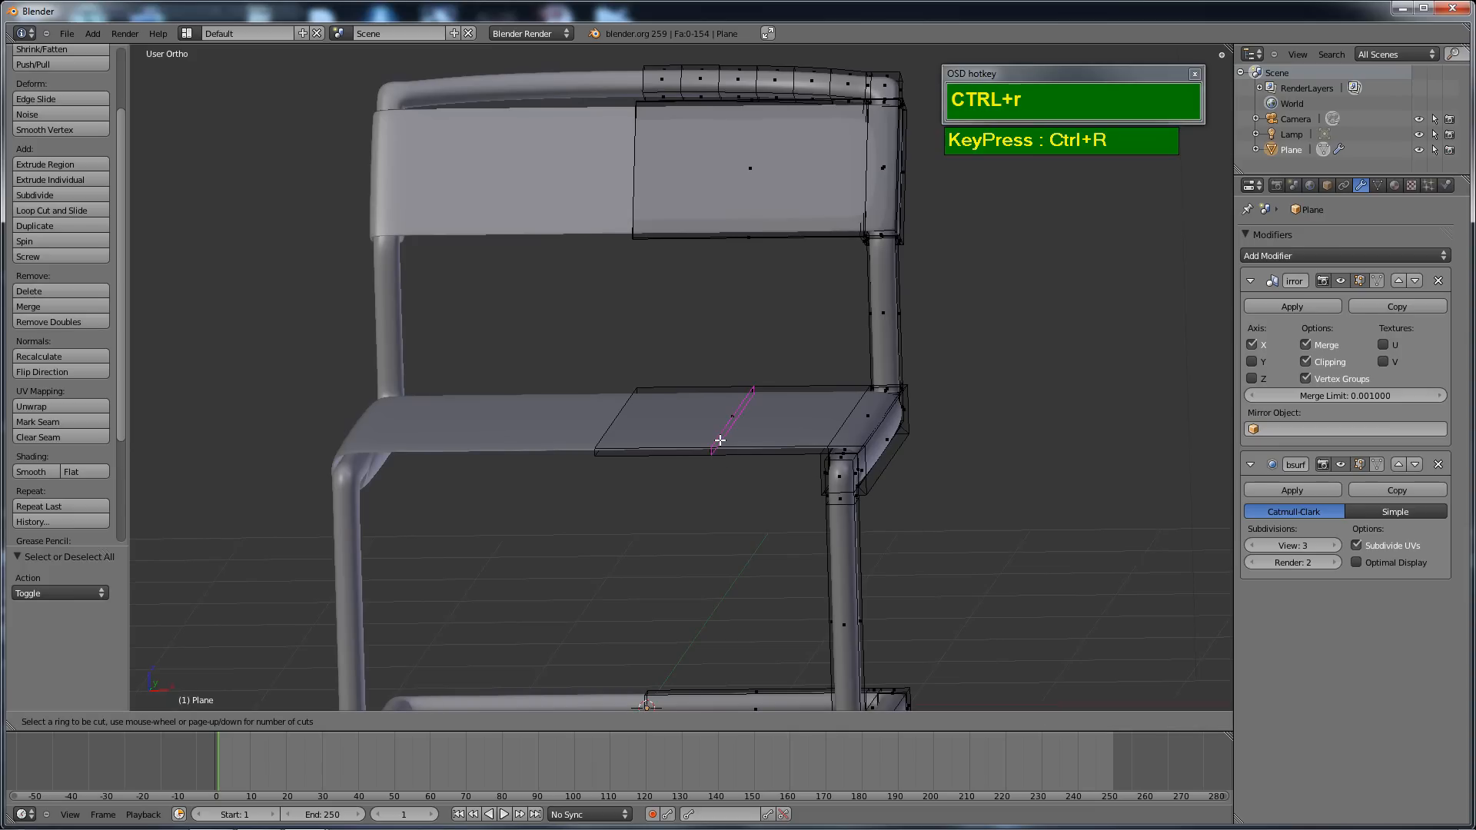
scroll(719, 440, up, 1)
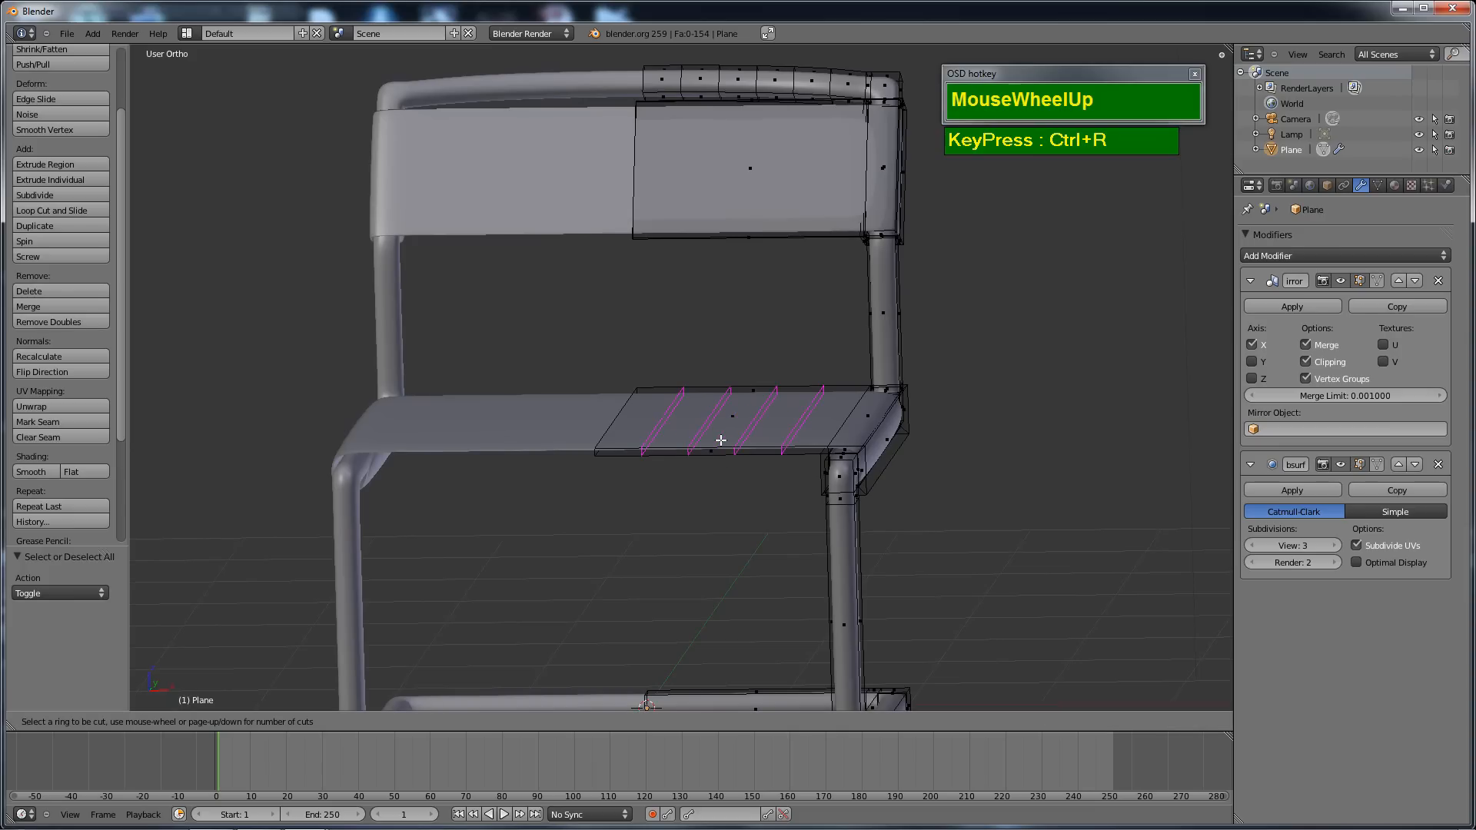
click(720, 440)
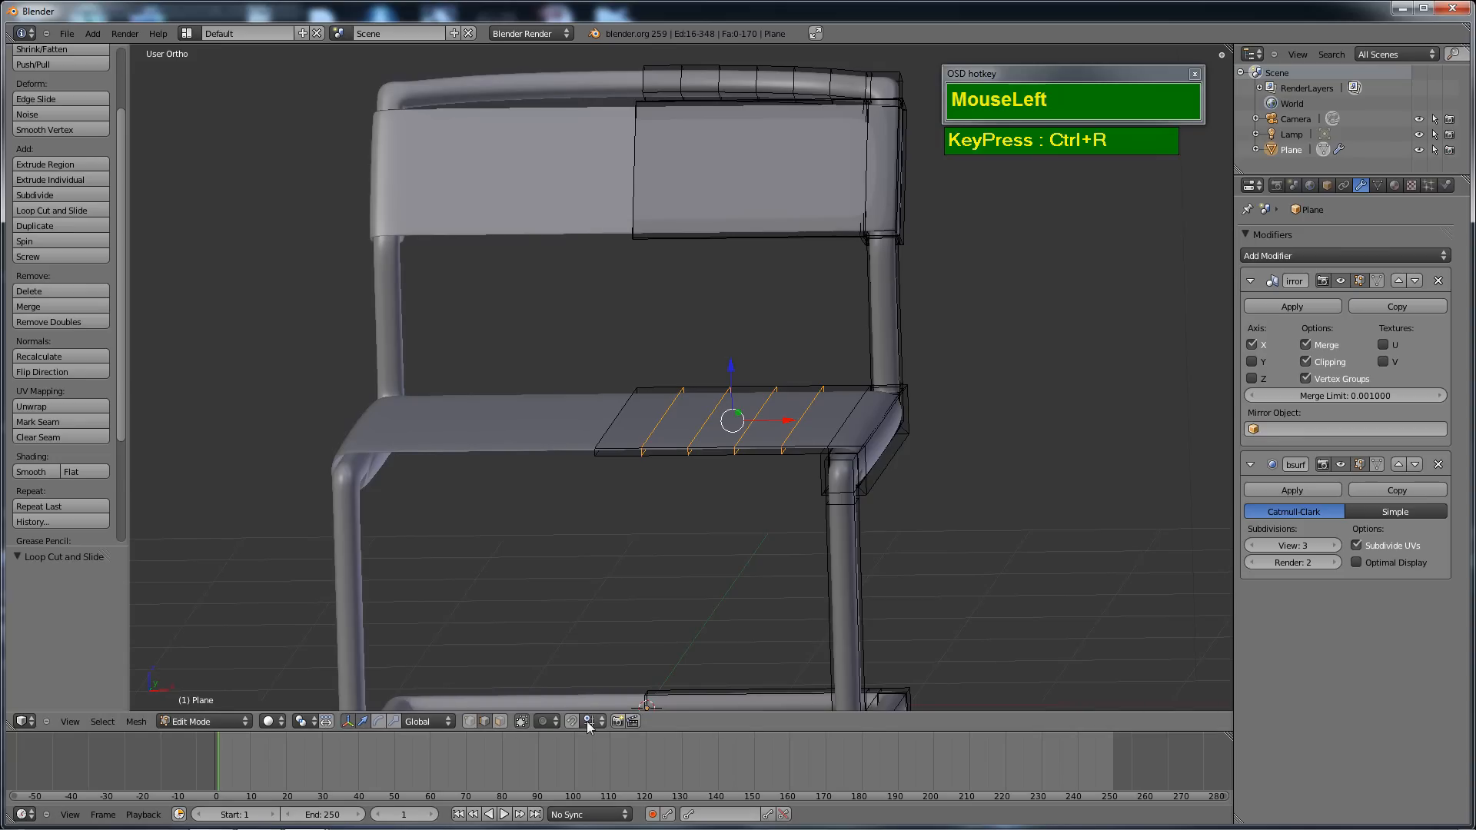
Select the seat's centre edge loop and move it -0.275 along Z with proportional editing enabled at size 1.10.
alt+click(615, 419)
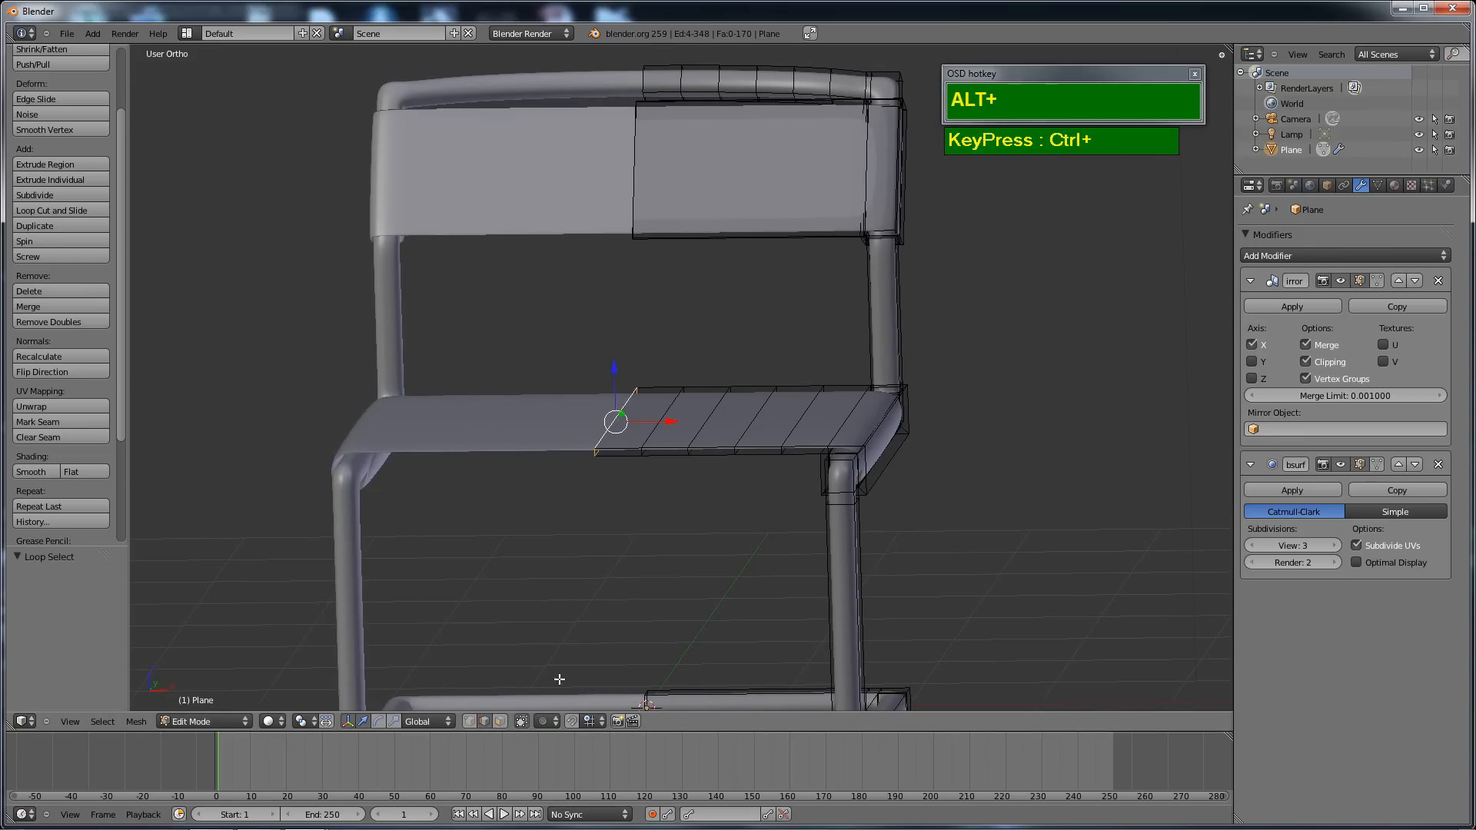
click(545, 721)
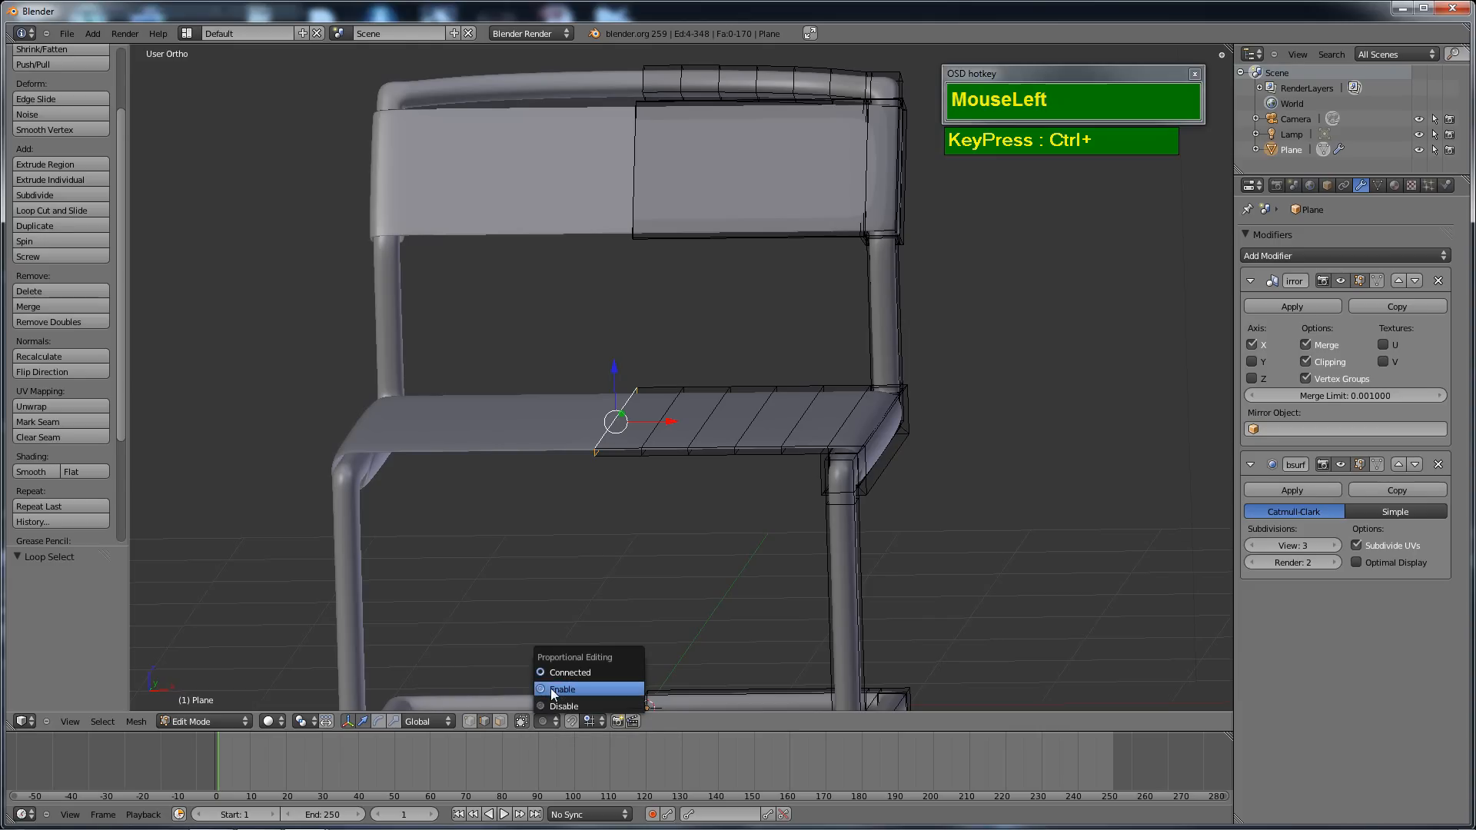
click(550, 688)
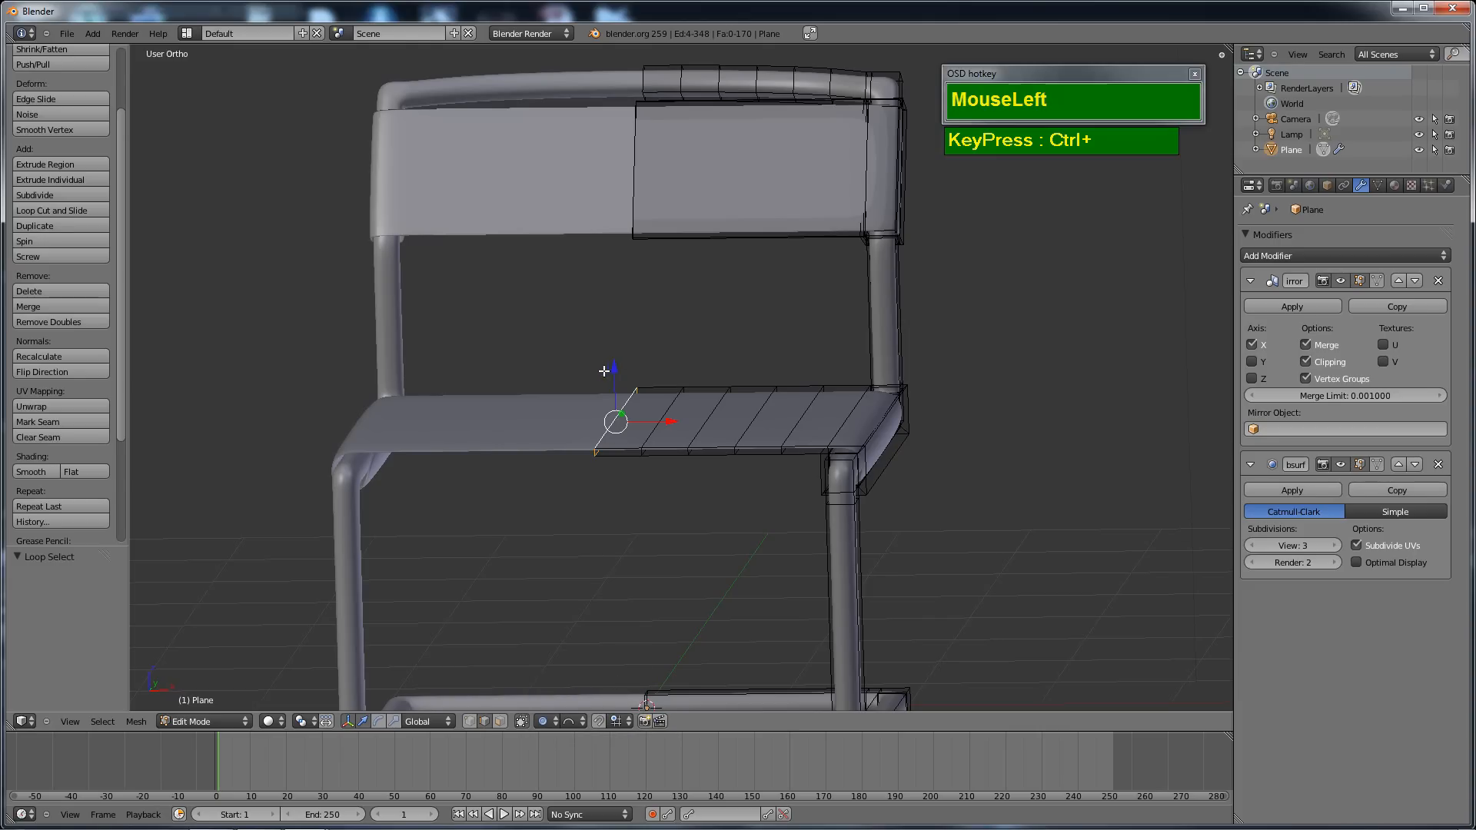
drag(611, 369, 625, 404)
scroll(613, 356, down, 2)
scroll(612, 356, up, 4)
scroll(613, 355, up, 2)
scroll(622, 392, down, 1)
scroll(623, 392, down, 1)
scroll(623, 392, up, 1)
scroll(623, 392, down, 1)
scroll(625, 404, up, 1)
scroll(625, 404, down, 1)
scroll(625, 404, up, 4)
scroll(624, 405, down, 4)
scroll(625, 404, up, 3)
scroll(625, 404, down, 1)
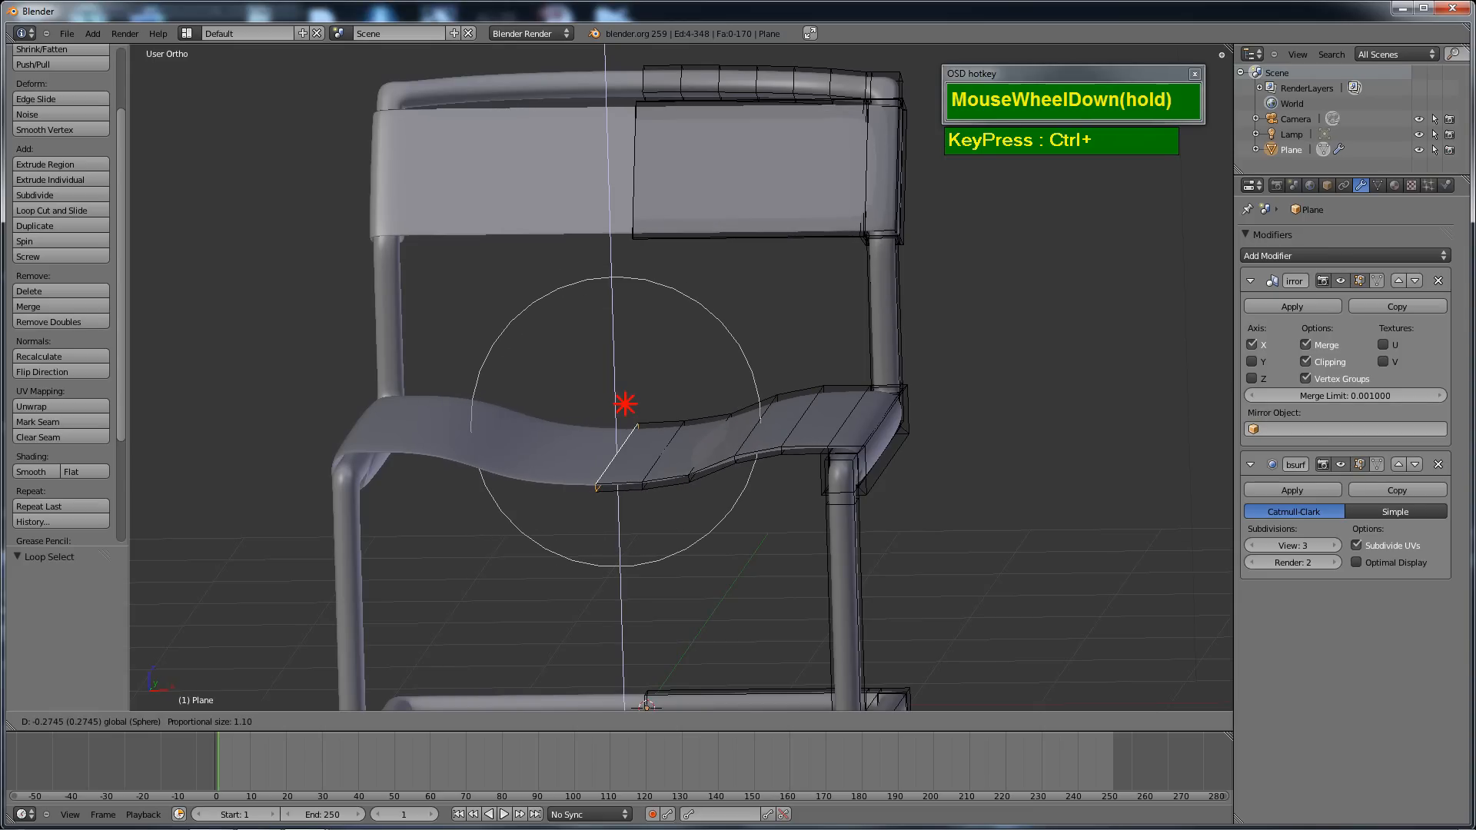
click(625, 404)
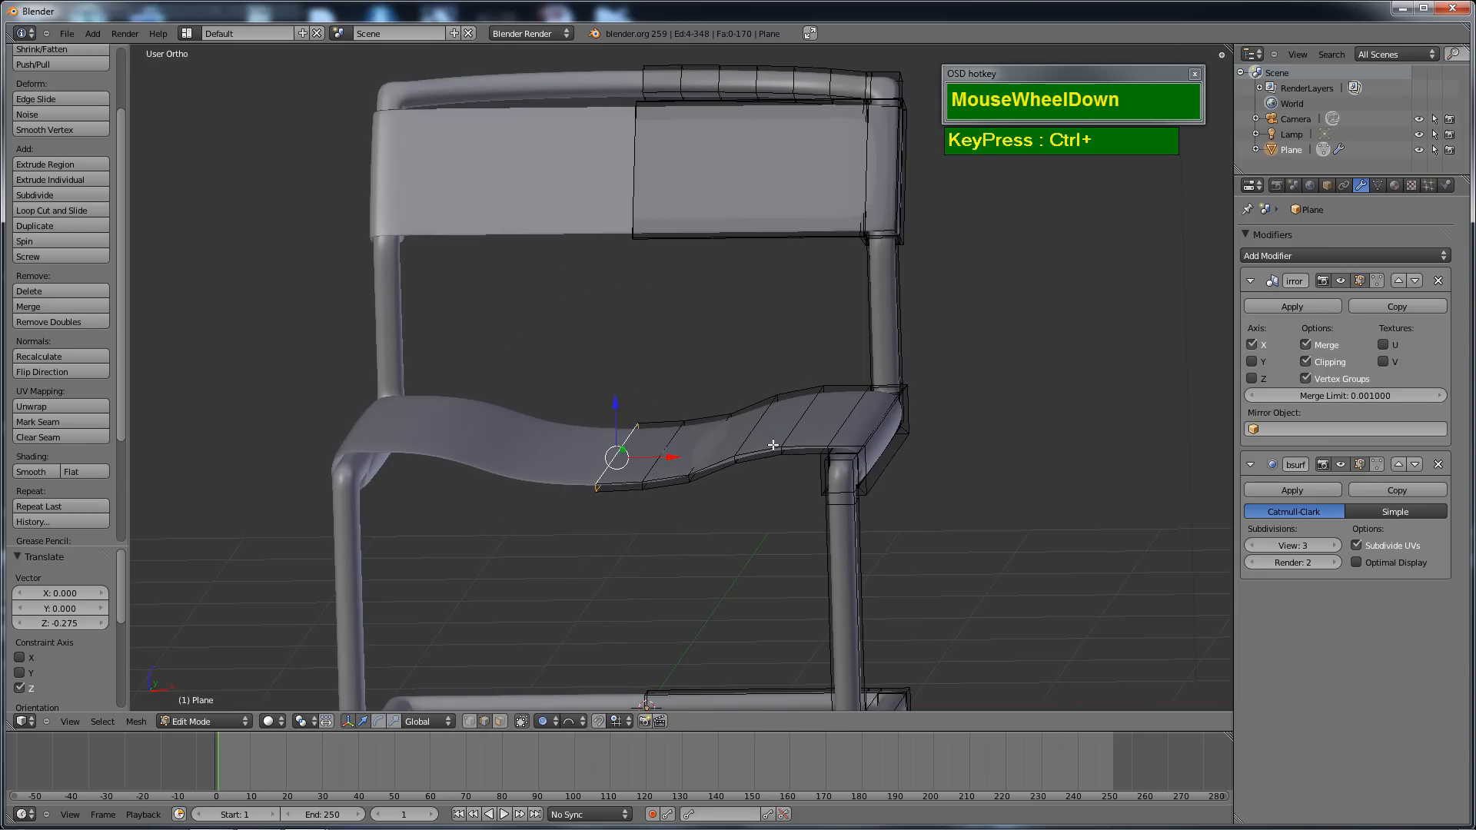
Disable proportional editing and lower the two seat cut loops nearest the side tube, moving the outermost -0.153 along Z.
alt+right_click(711, 432)
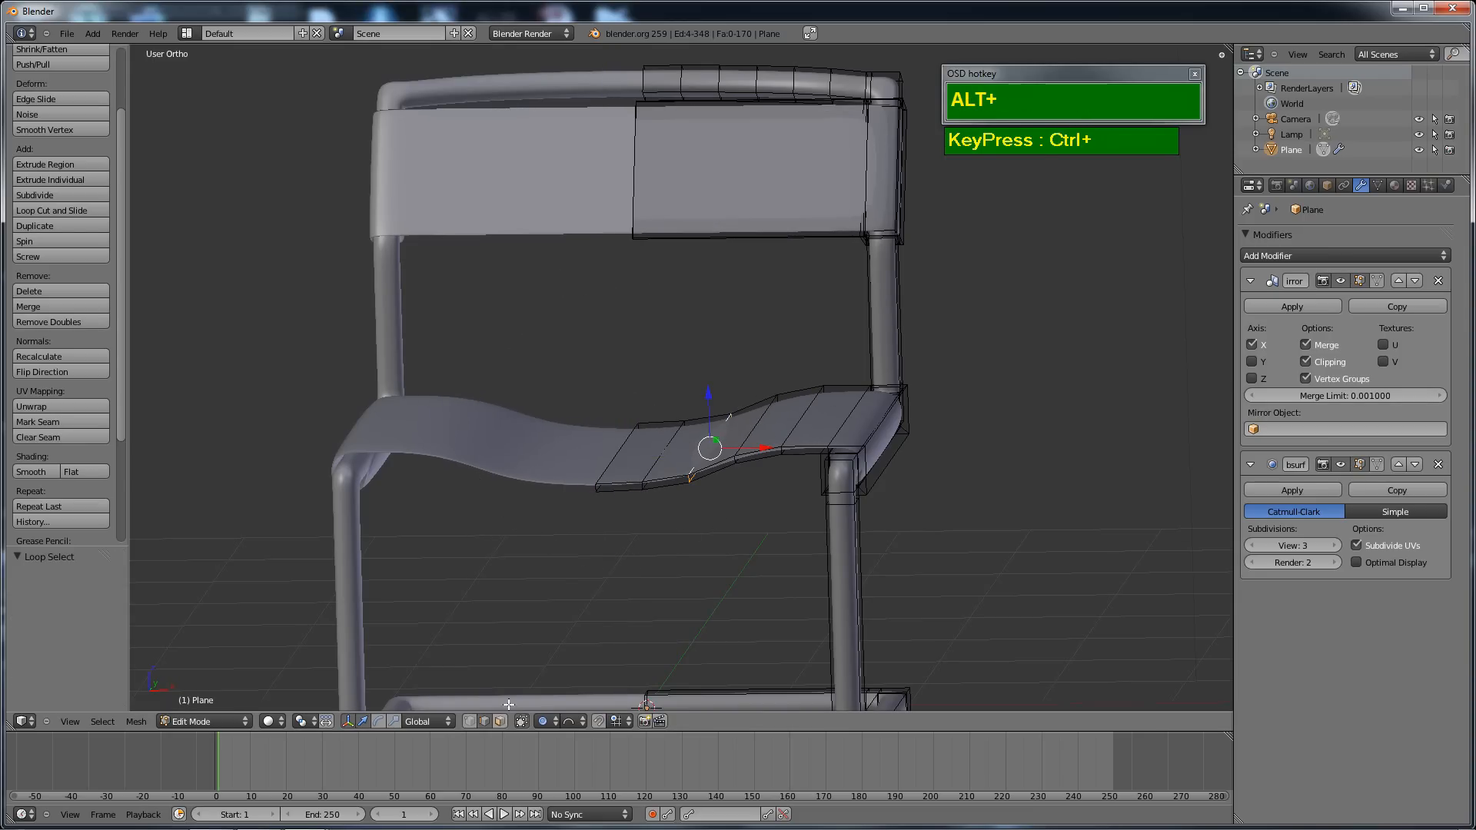
click(546, 720)
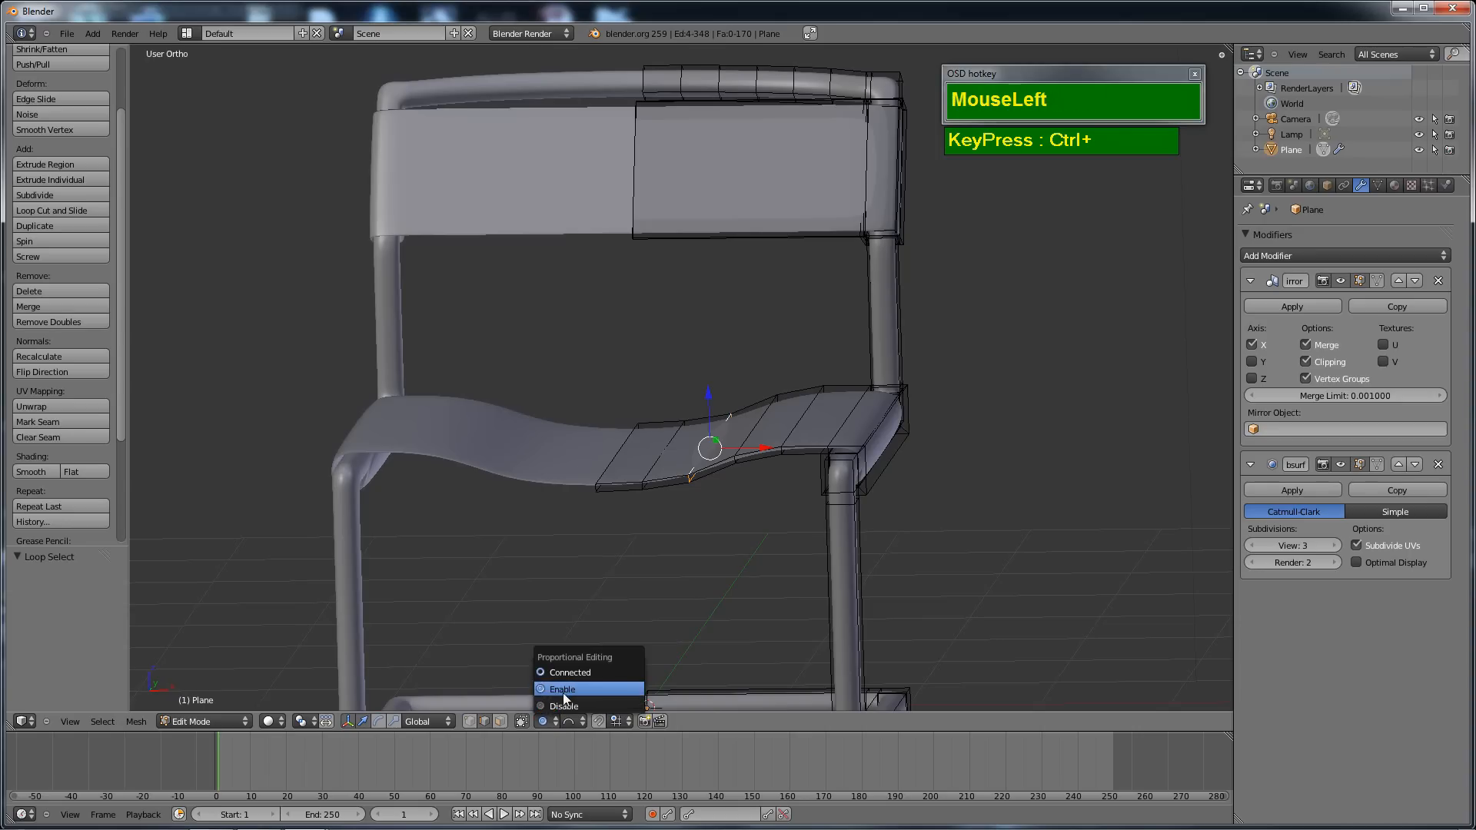
click(564, 705)
alt+right_click(758, 412)
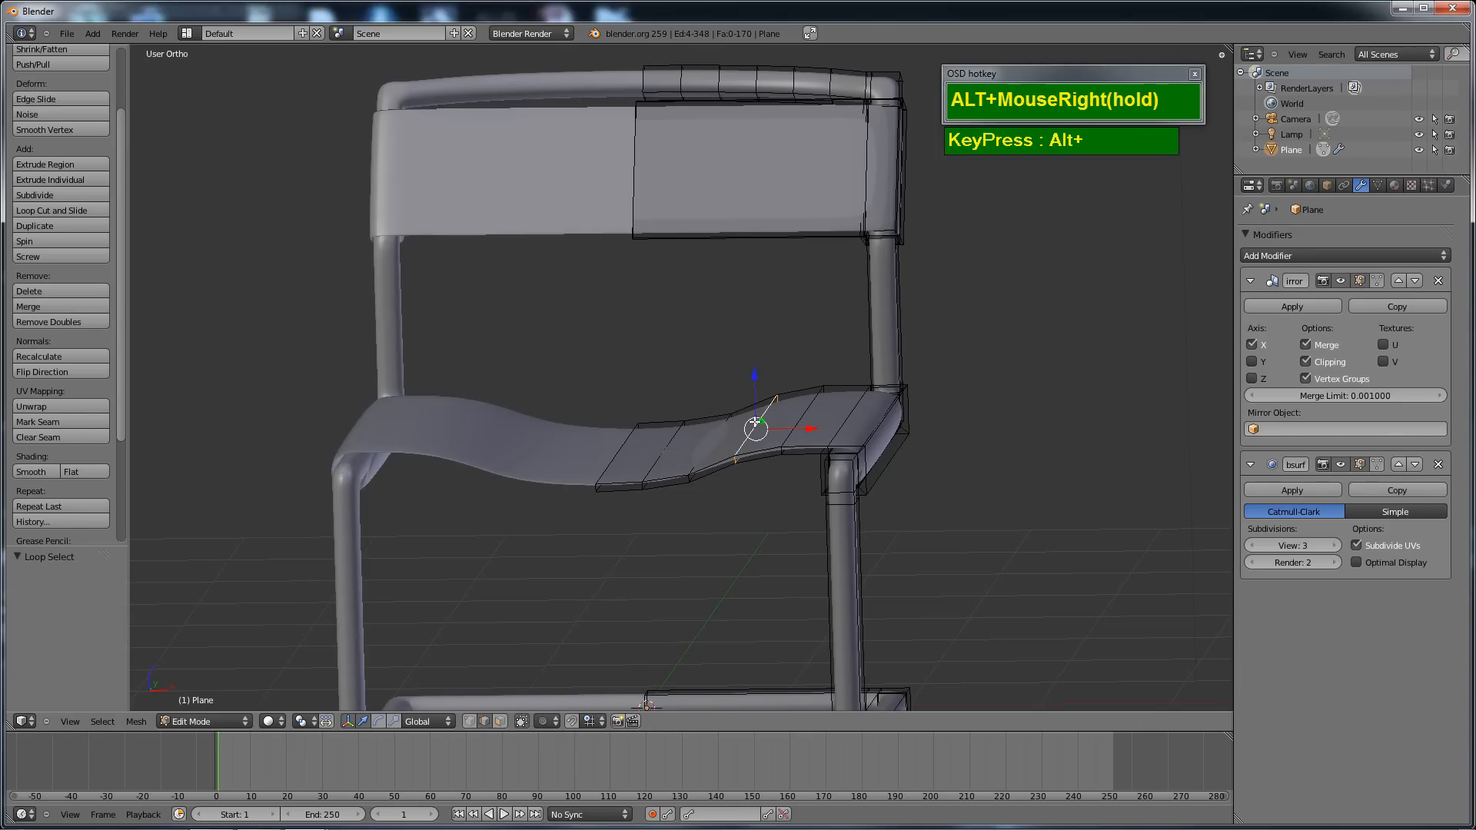
drag(753, 386, 799, 392)
alt+right_click(800, 412)
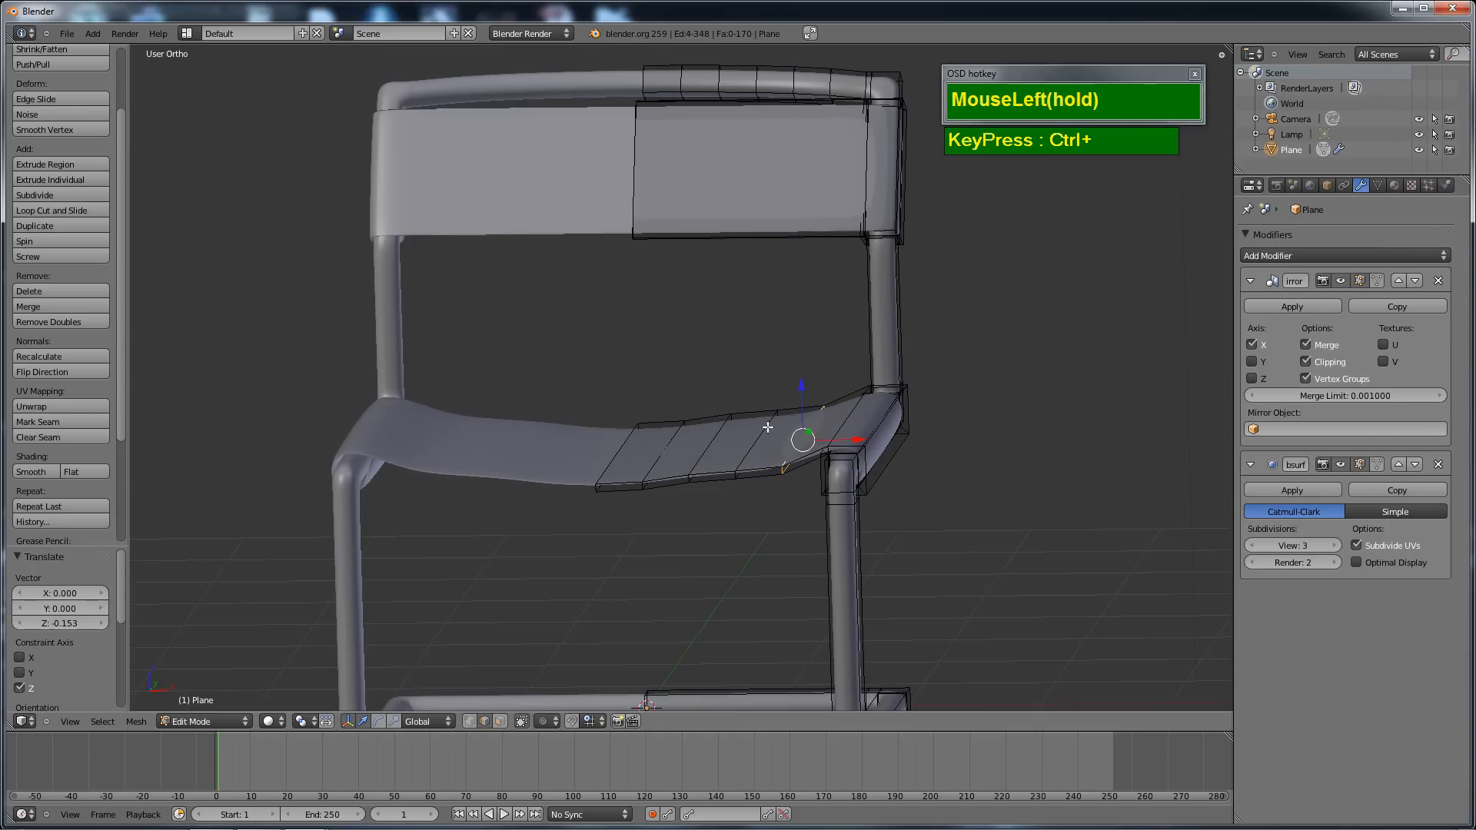
Move the second seat cut loop from the centre -0.0295 along Z to even out the sag, then clear the selection.
alt+right_click(741, 437)
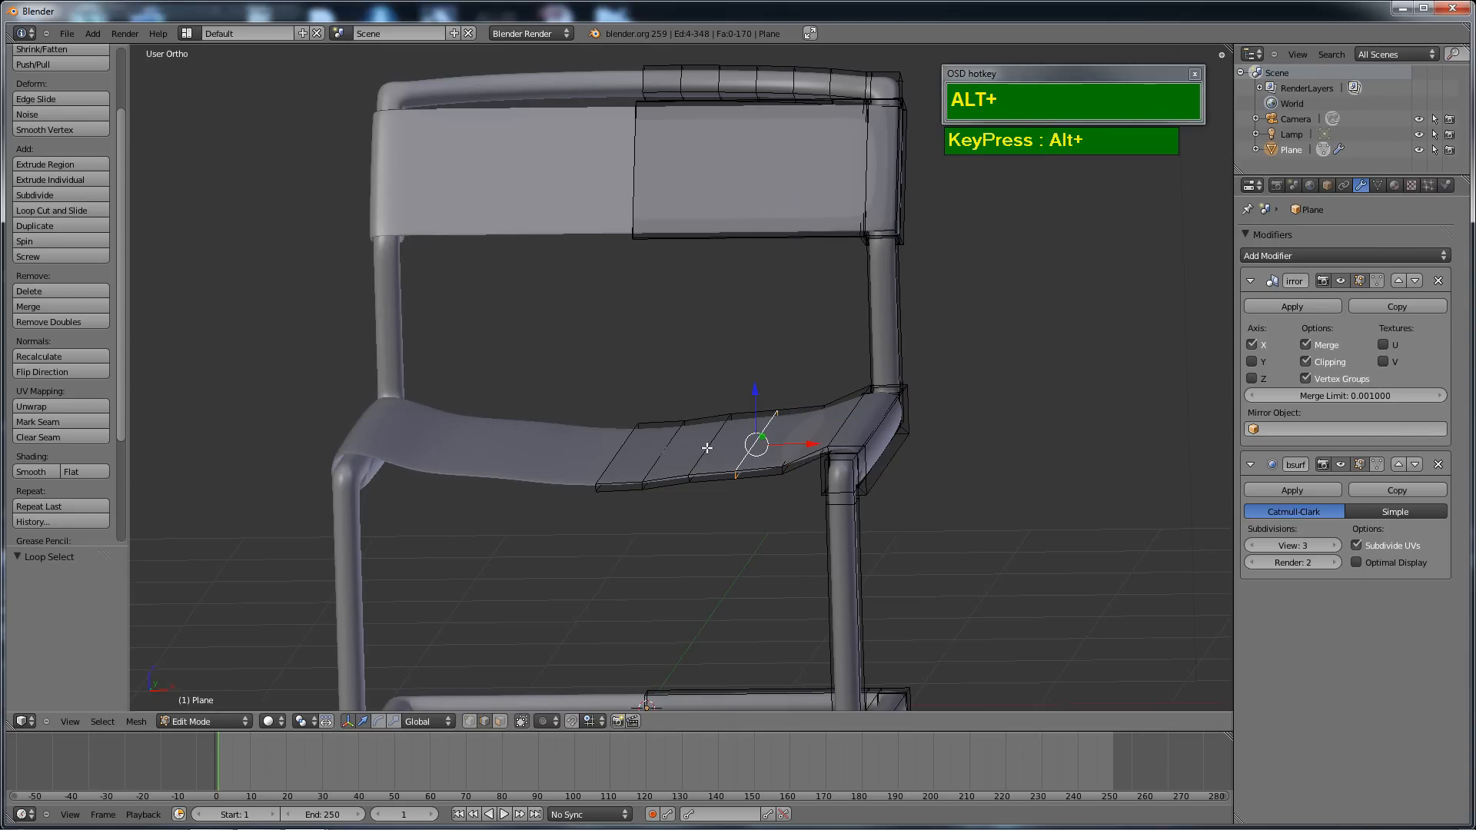
alt+right_click(706, 447)
ctrl+drag(708, 395, 708, 400)
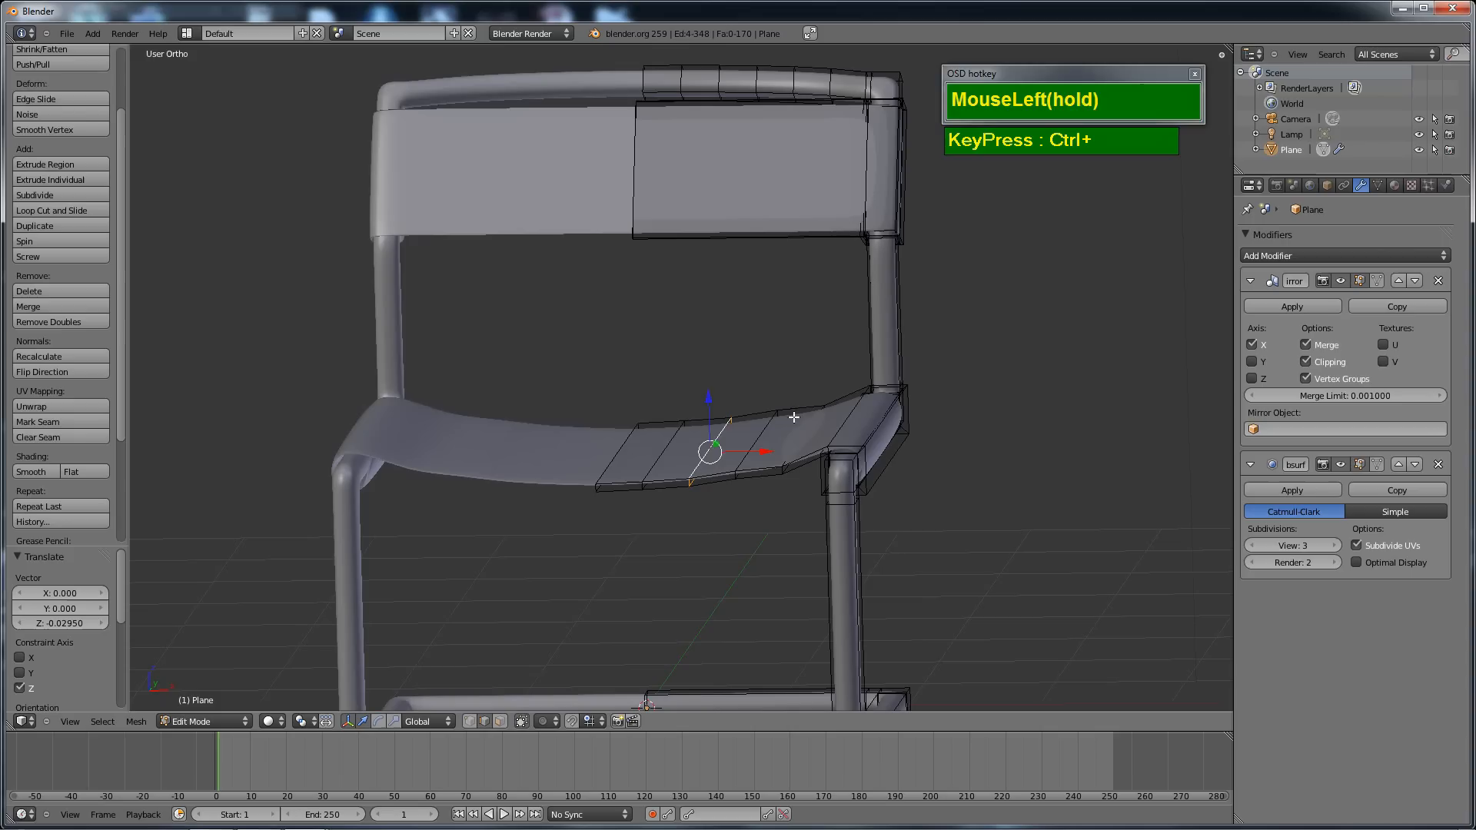
ctrl+drag(794, 416, 794, 417)
key(a)
Add three evenly spaced loop cuts across the backrest panel between the mirror centre and the upright.
middle_drag(707, 445, 686, 357)
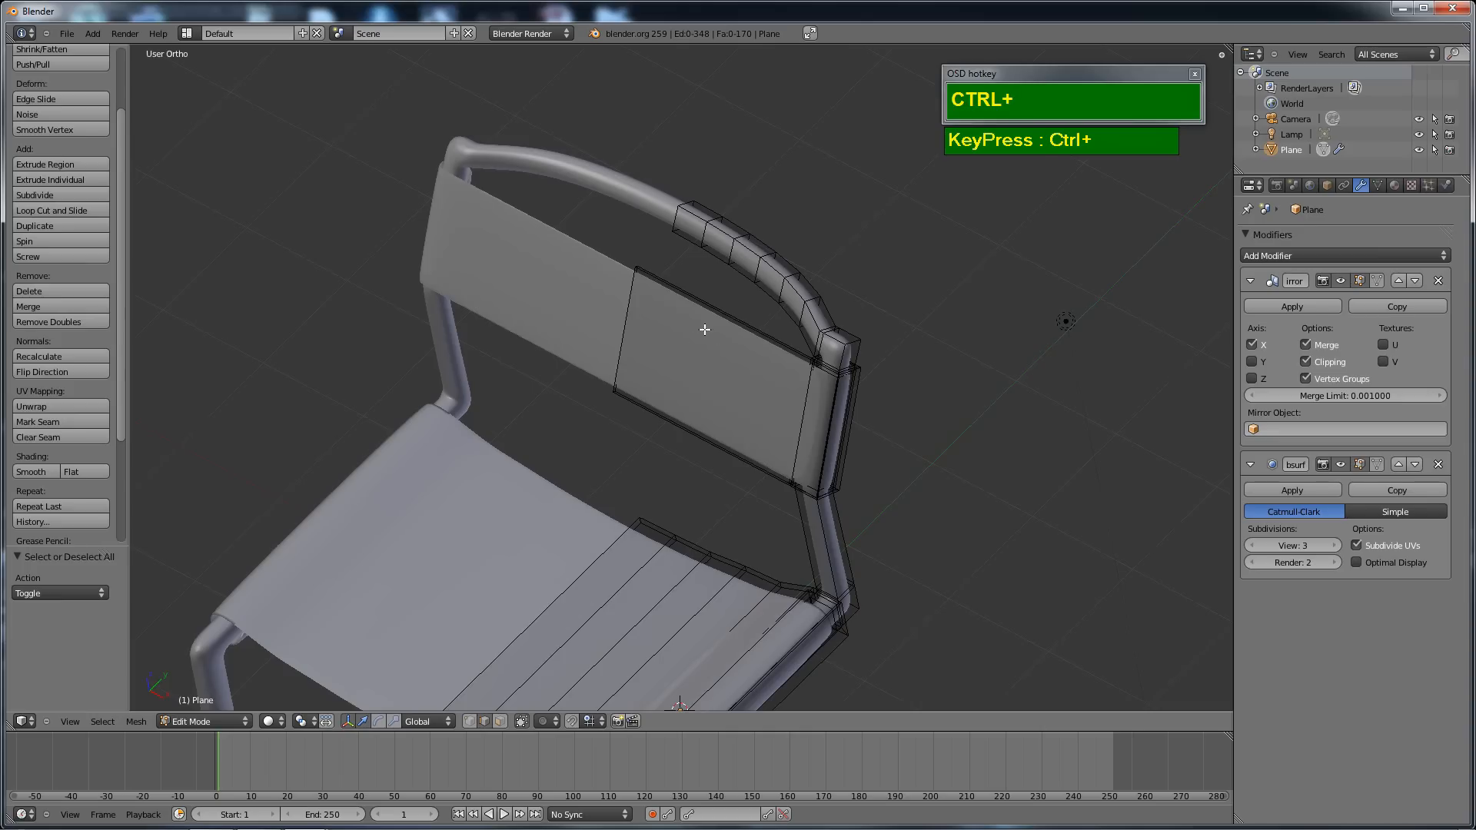
key(ctrl+r)
scroll(703, 316, up, 3)
scroll(704, 315, down, 1)
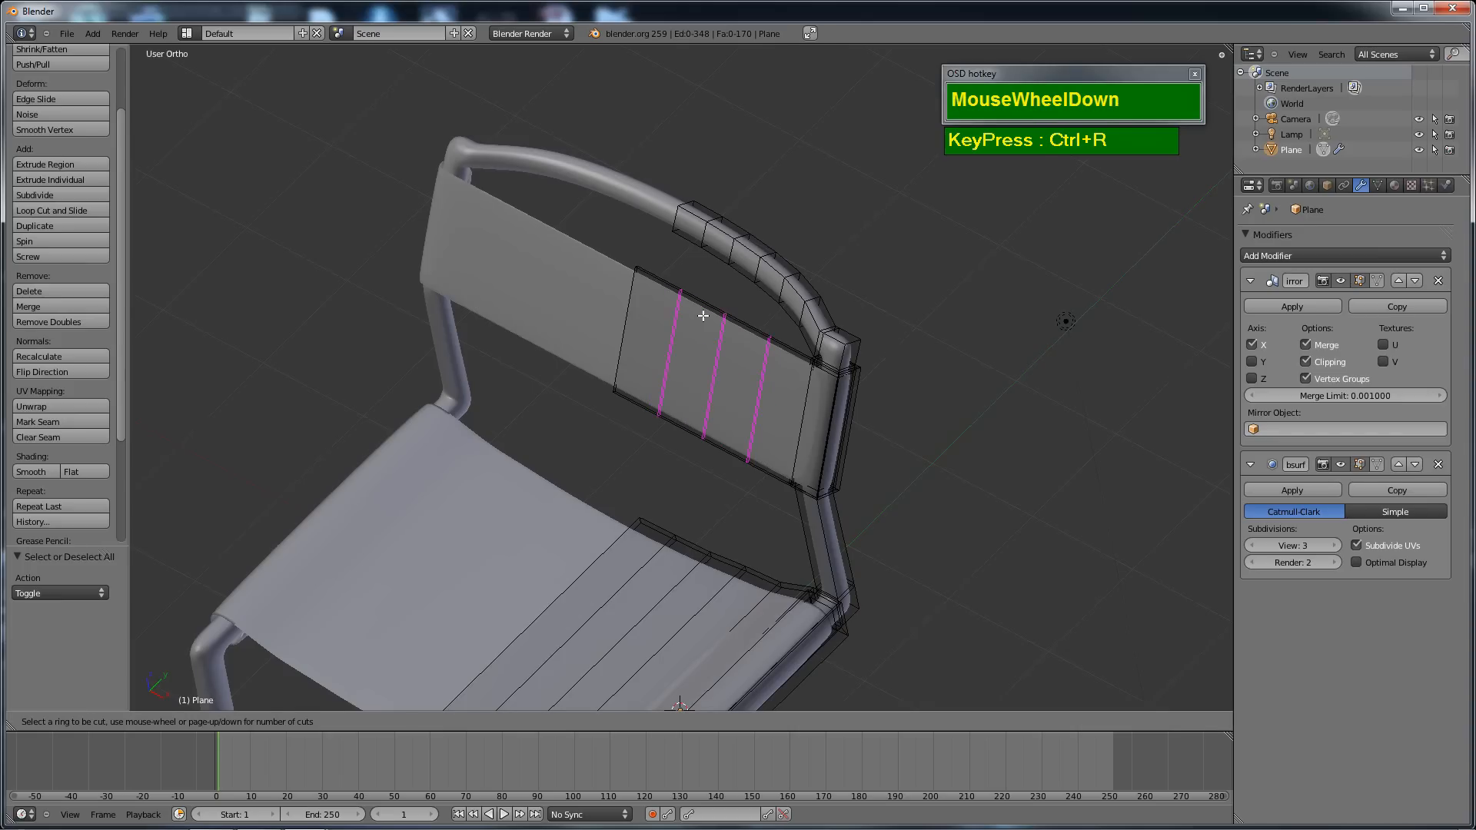
click(703, 315)
Select the backrest's centre edge loop together with its three cut loops and move them slightly backward.
middle_drag(703, 316, 644, 365)
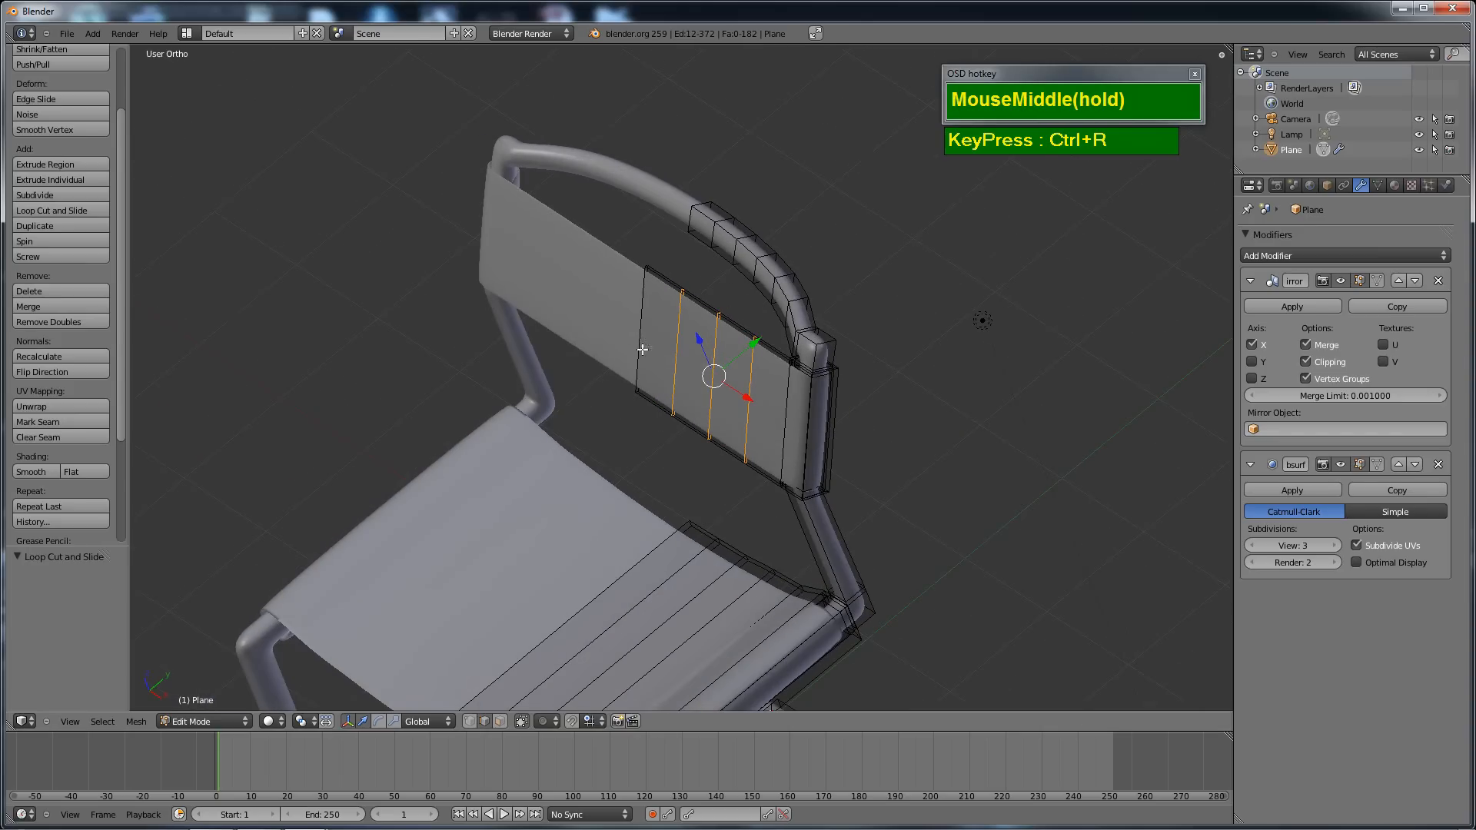
alt+right_click(649, 325)
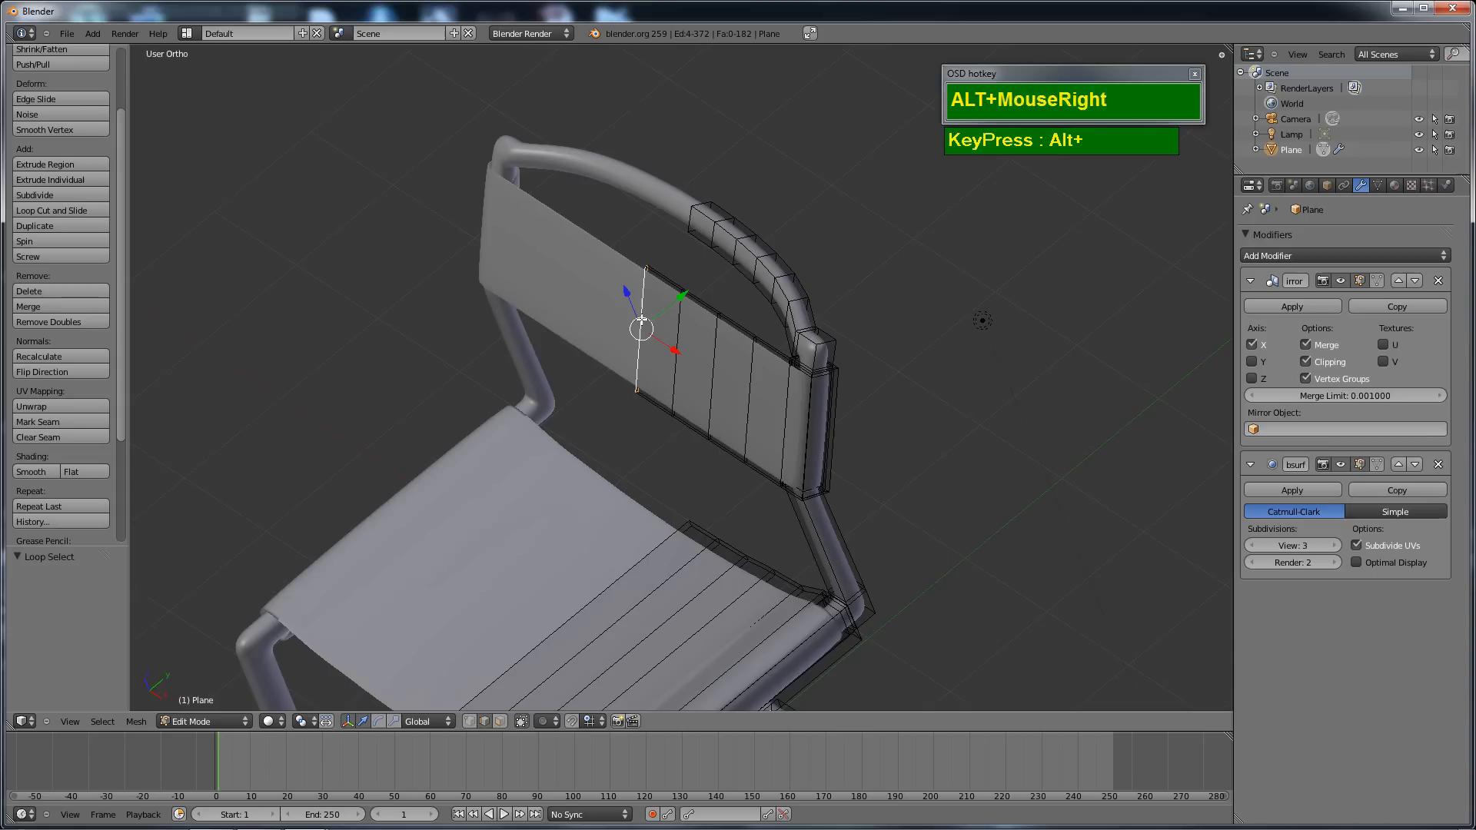
alt+shift+right_click(678, 339)
alt+shift+right_click(713, 357)
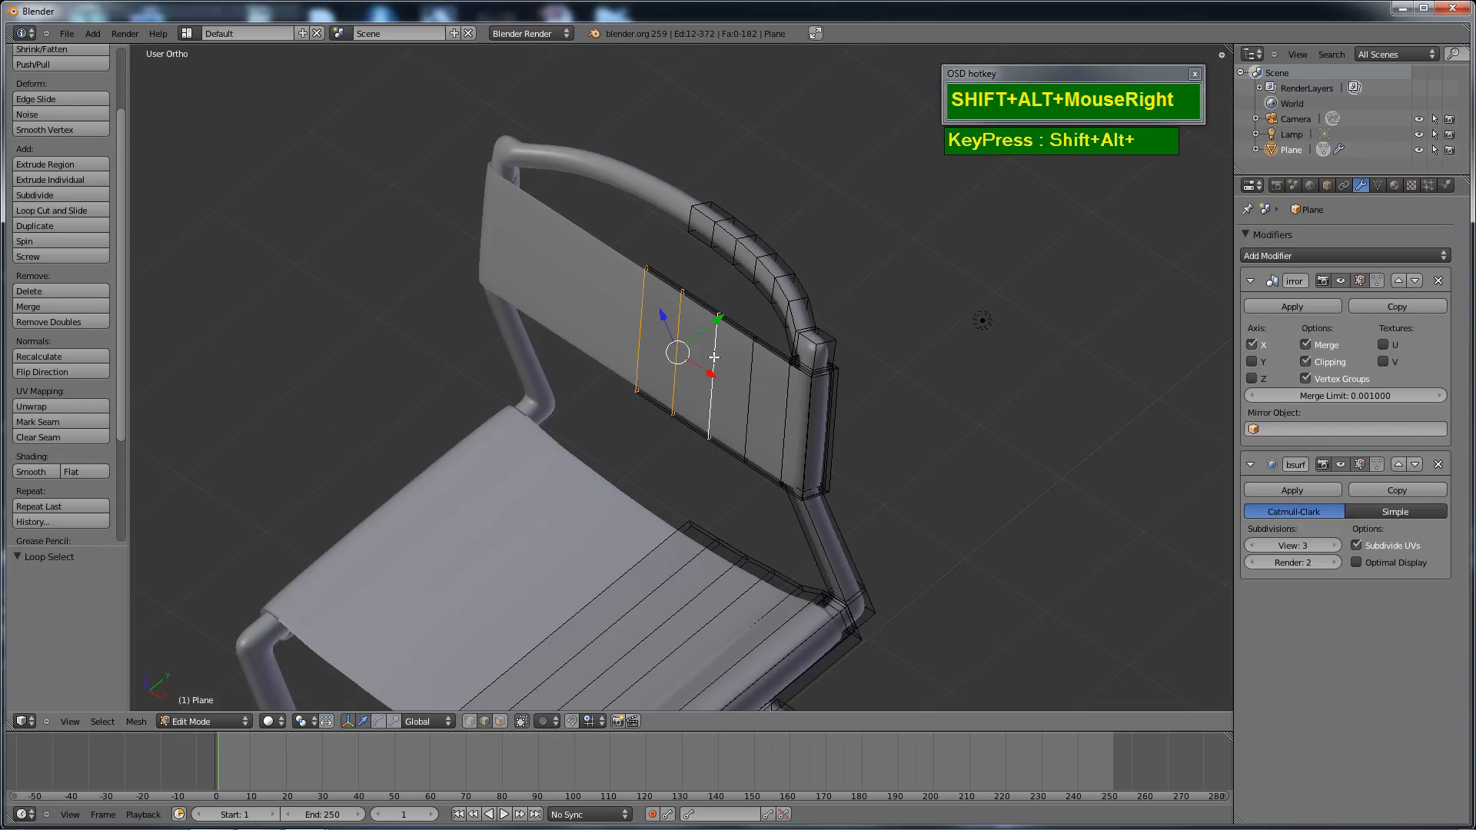
alt+shift+right_click(744, 385)
middle_drag(740, 336, 734, 338)
drag(734, 338, 689, 321)
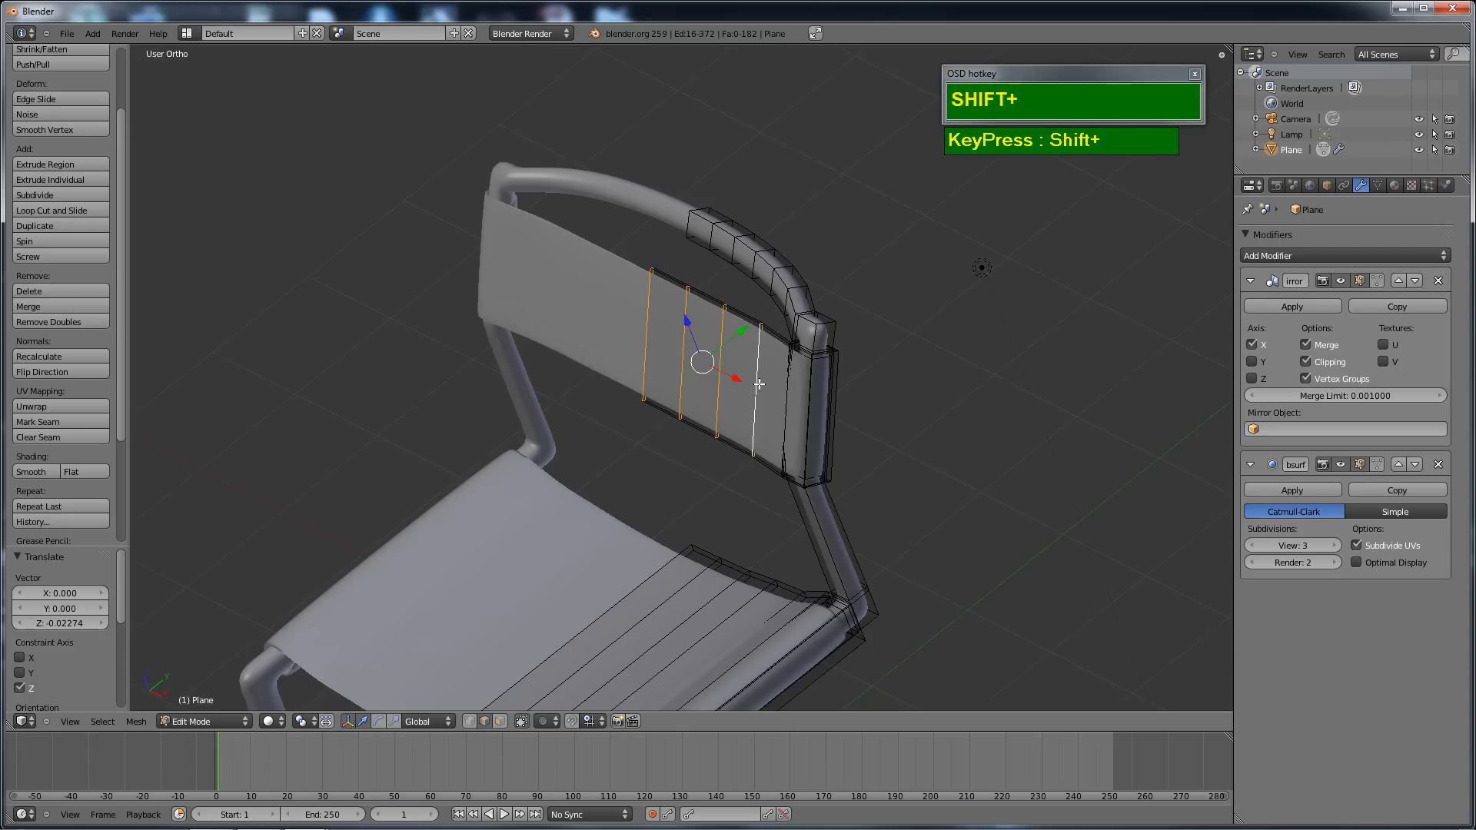
Select the backrest's middle cut loop, the cut loop inward of it and the centre edge, and move them slightly backward along Y.
alt+shift+right_click(756, 387)
alt+right_click(751, 375)
alt+right_click(721, 361)
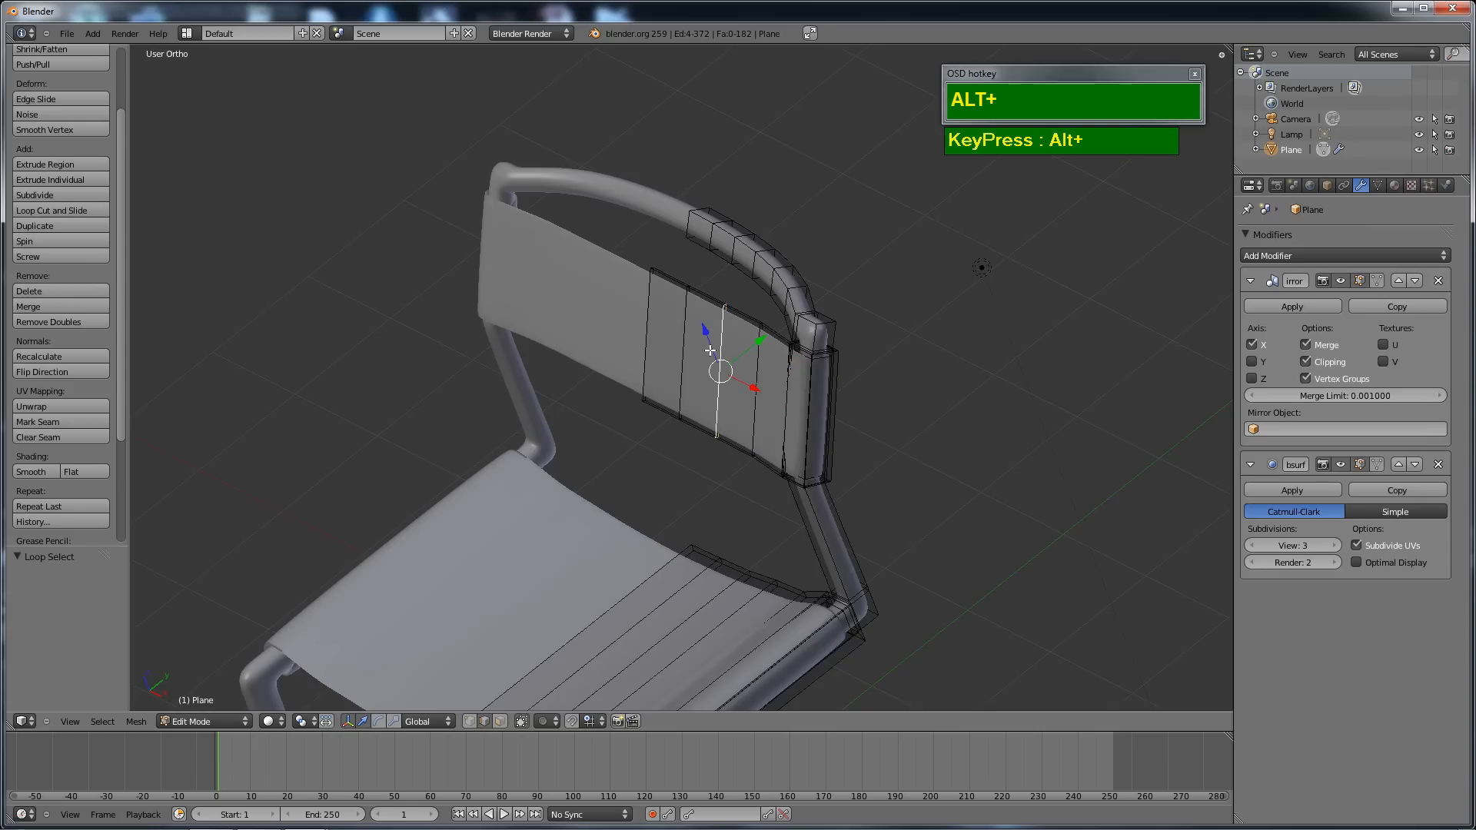
alt+shift+right_click(680, 342)
alt+shift+right_click(652, 339)
mouse_move(723, 323)
ctrl+mouse_down()
mouse_move(708, 338)
mouse_move(675, 320)
mouse_move(715, 347)
ctrl+mouse_up()
Move the backrest's innermost cut loop and centre edge slightly backward, then adjust the centre edge alone by -0.008841 along Y.
alt+right_click(689, 325)
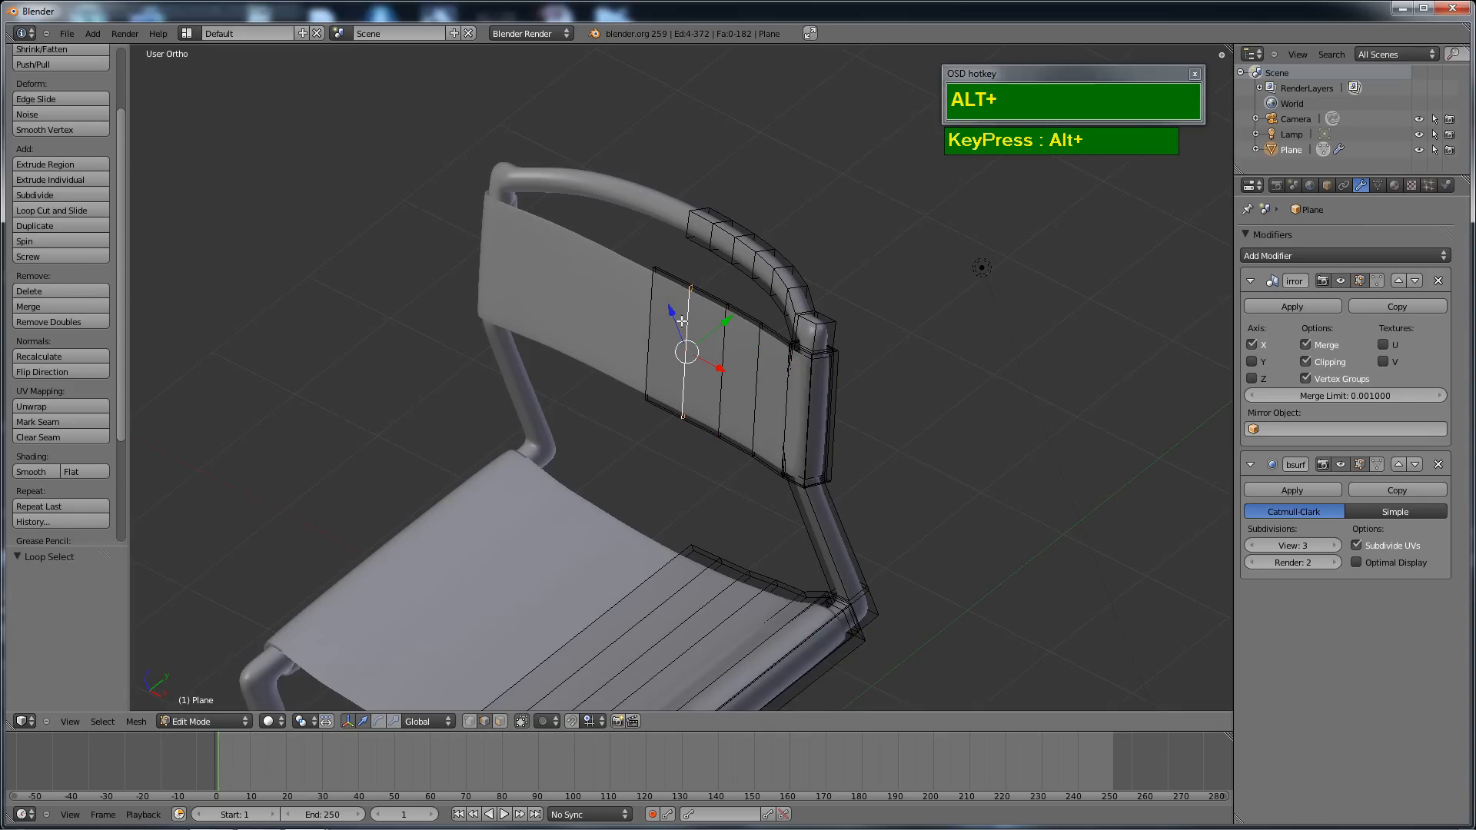
alt+shift+right_click(652, 318)
drag(706, 314, 676, 319)
alt+right_click(690, 344)
alt+right_click(655, 327)
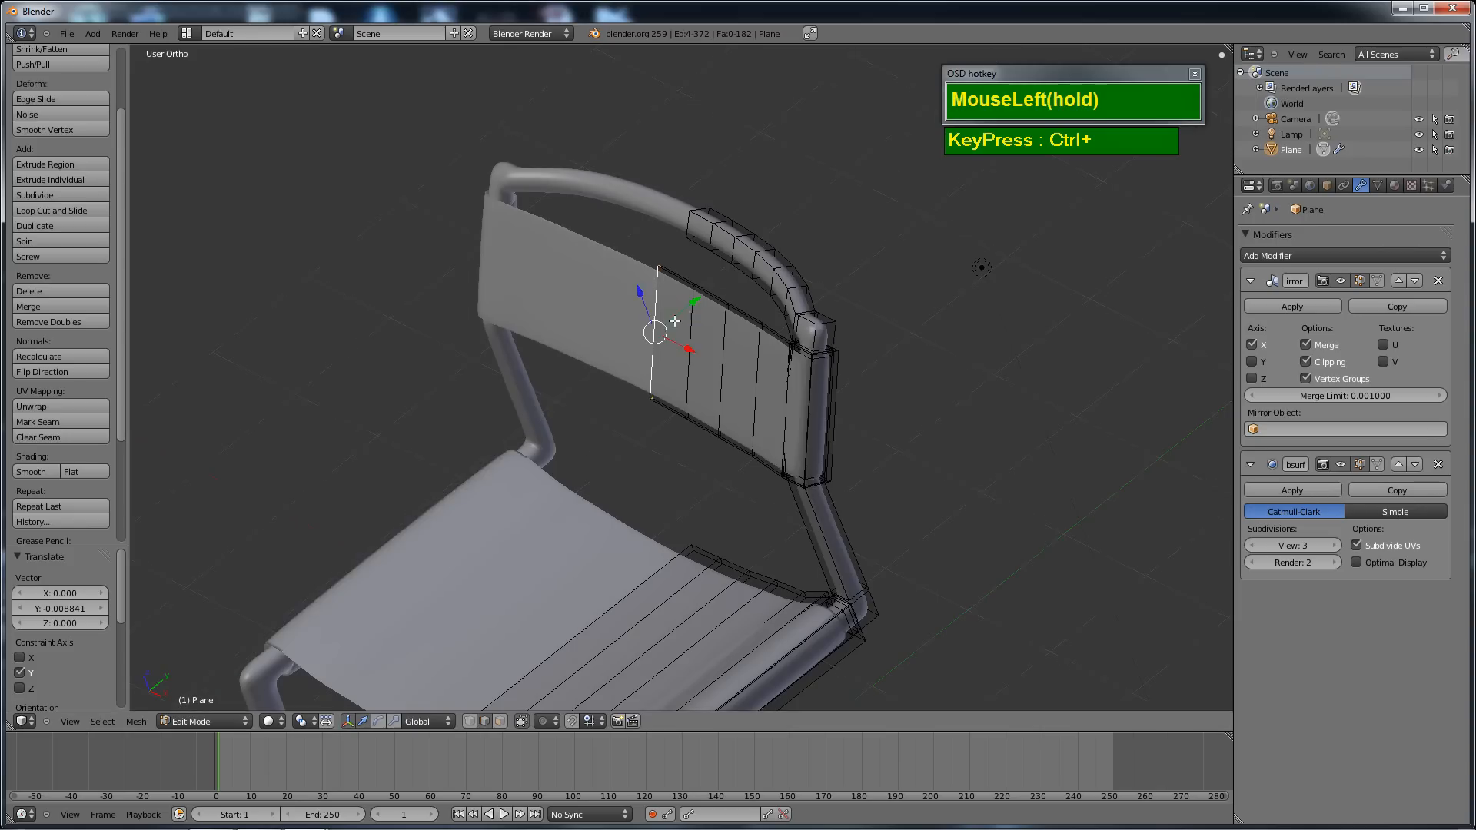
Leave Edit Mode and examine the whole chair's curved seat and backrest from different angles and distances.
middle_drag(675, 319, 721, 533)
key(Tab)
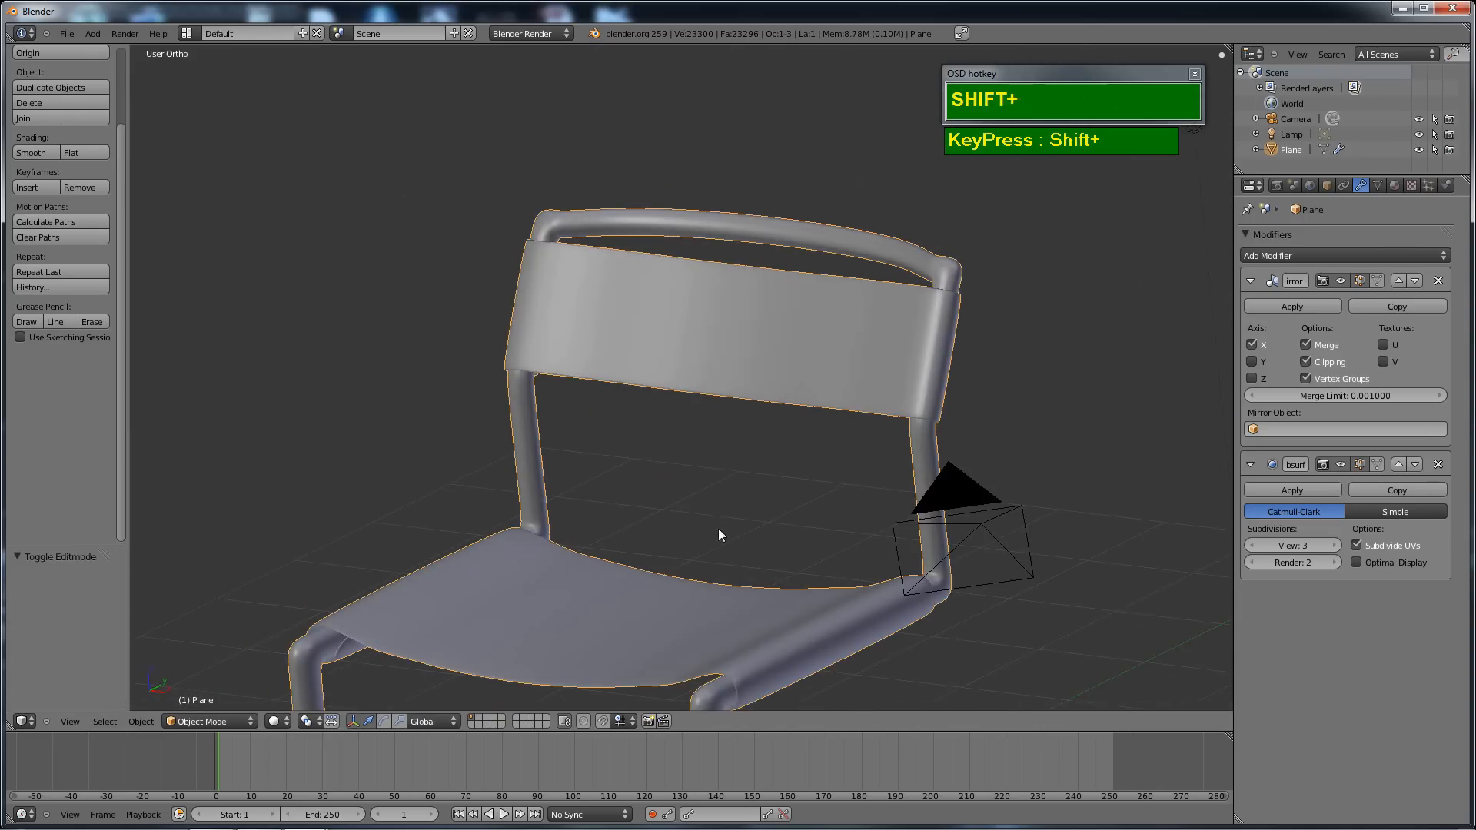
scroll(721, 355, down, 2)
middle_drag(721, 356, 716, 487)
scroll(744, 452, down, 2)
scroll(698, 505, up, 2)
scroll(716, 484, down, 2)
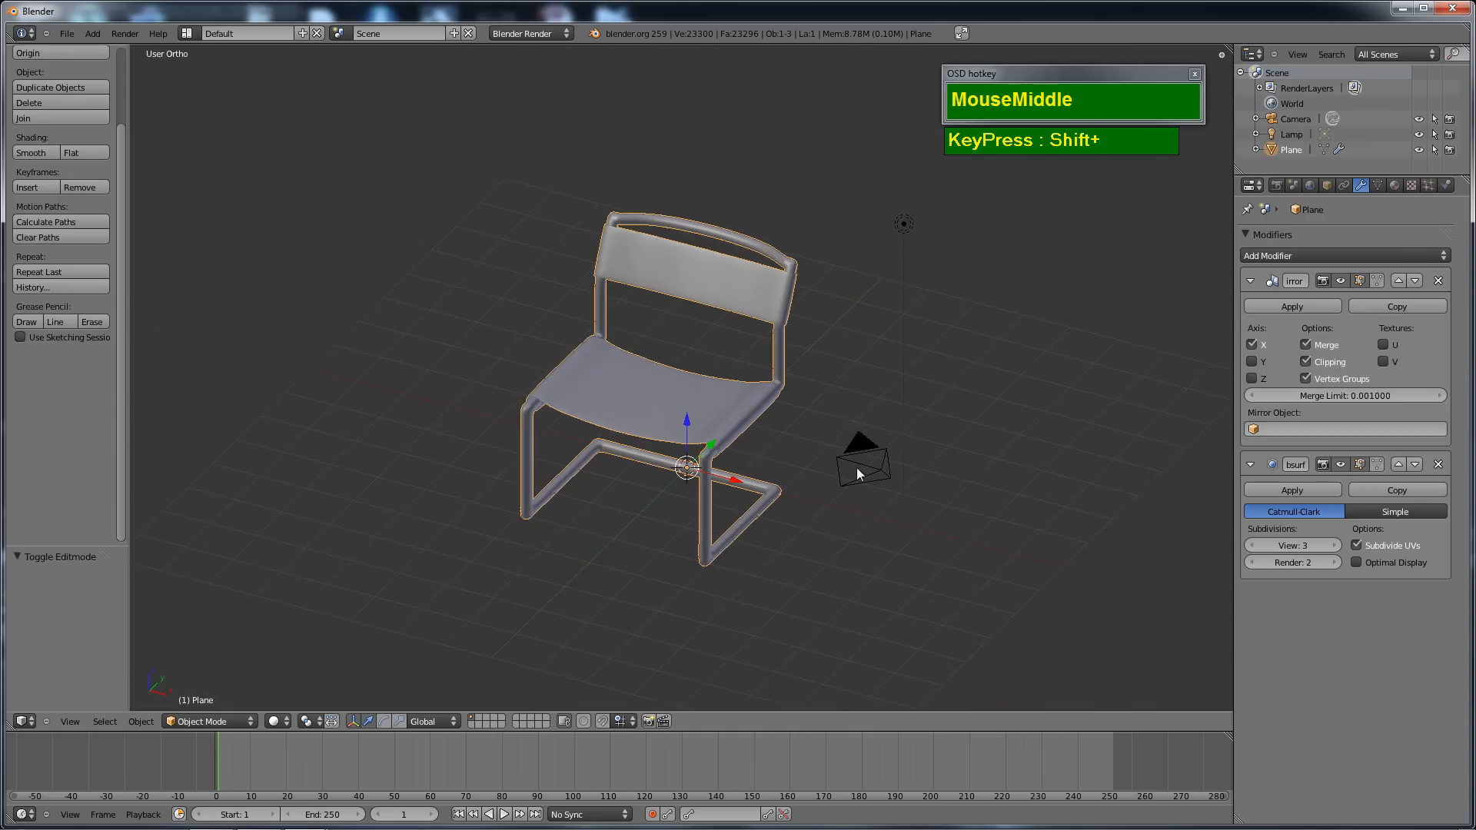
scroll(858, 470, down, 3)
scroll(674, 484, down, 2)
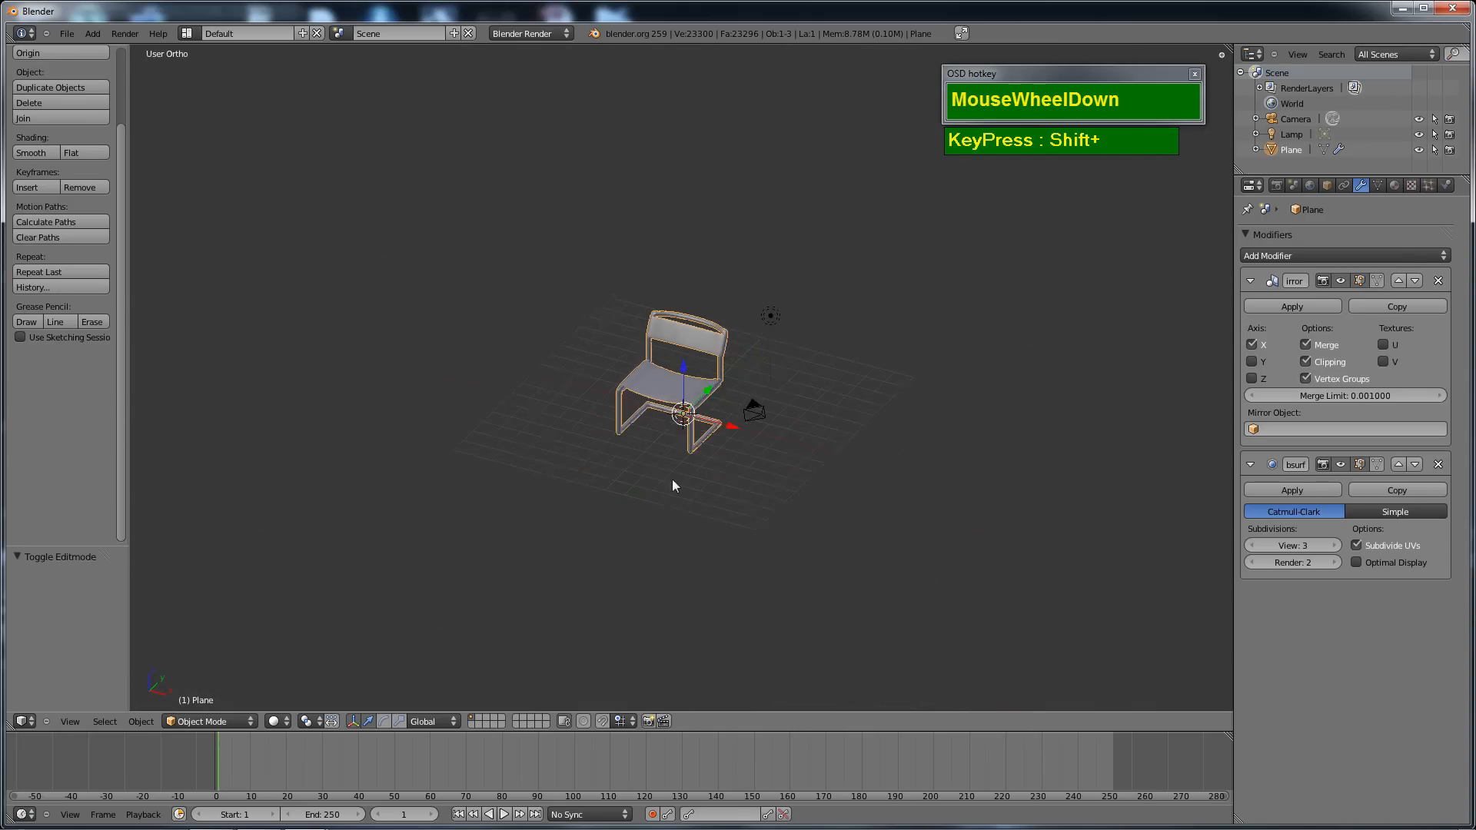
scroll(672, 484, up, 5)
scroll(560, 430, down, 3)
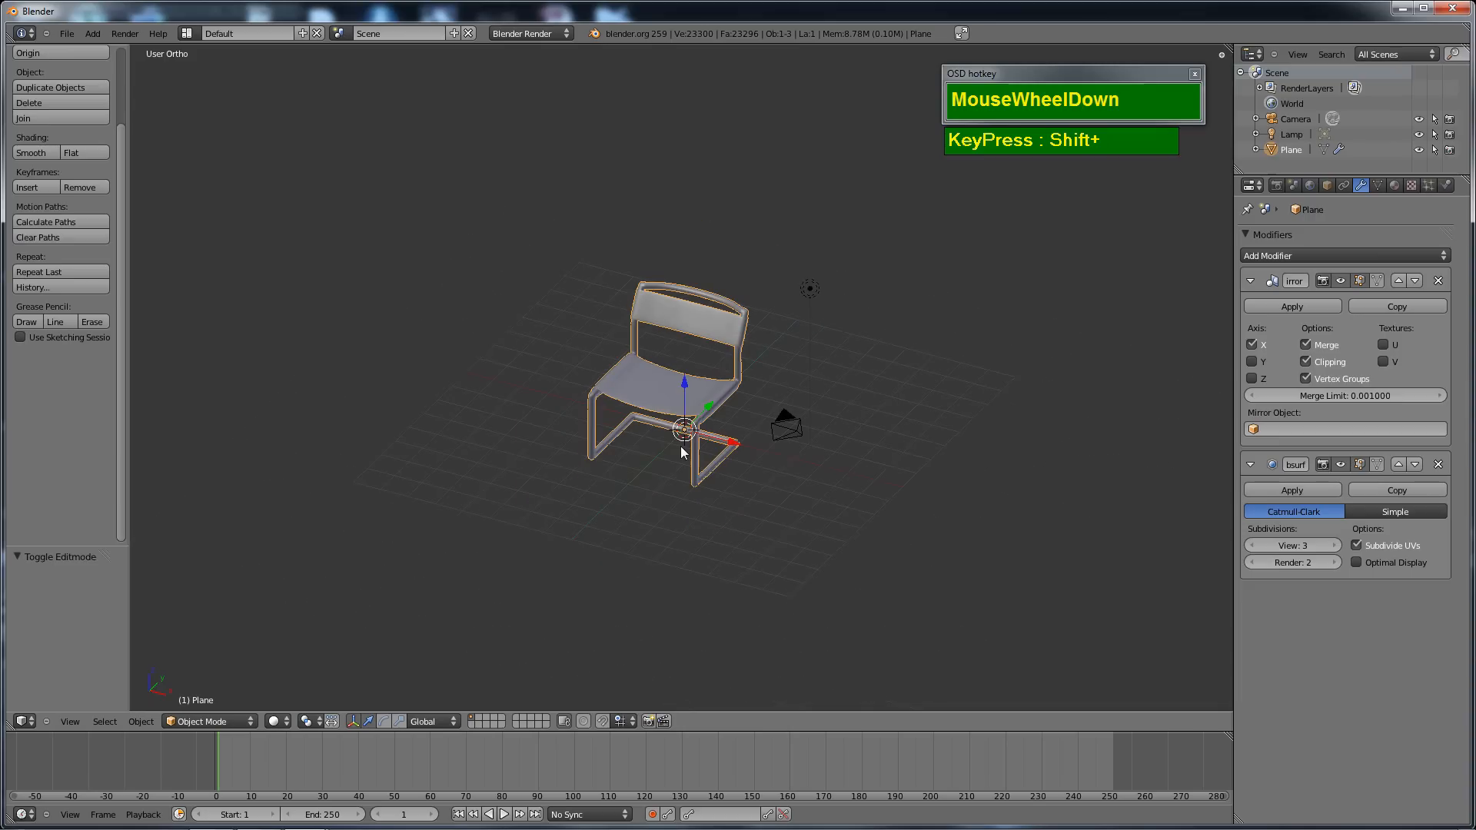
scroll(710, 482, up, 2)
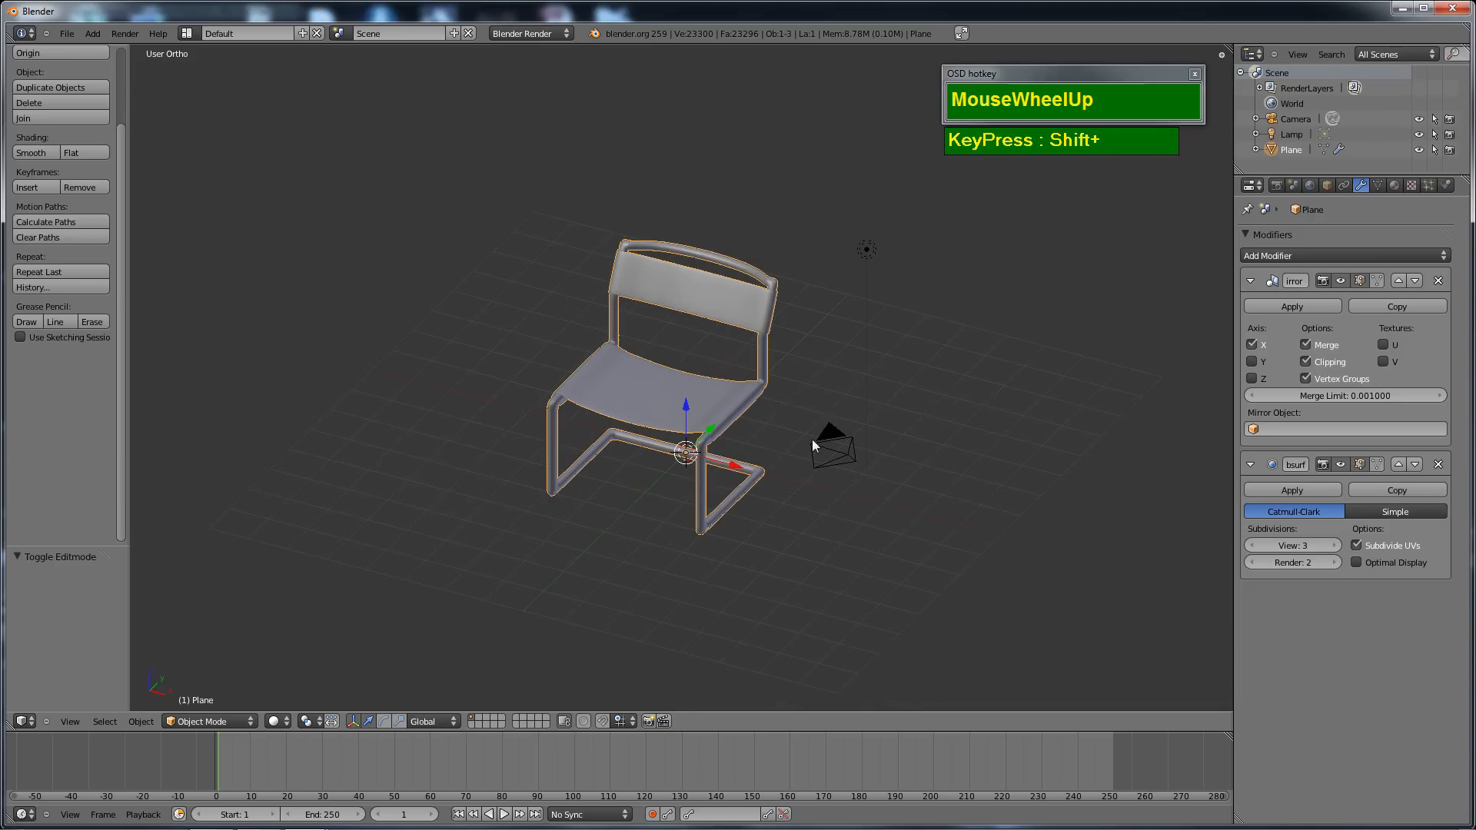
key(Tab)
key(Tab)
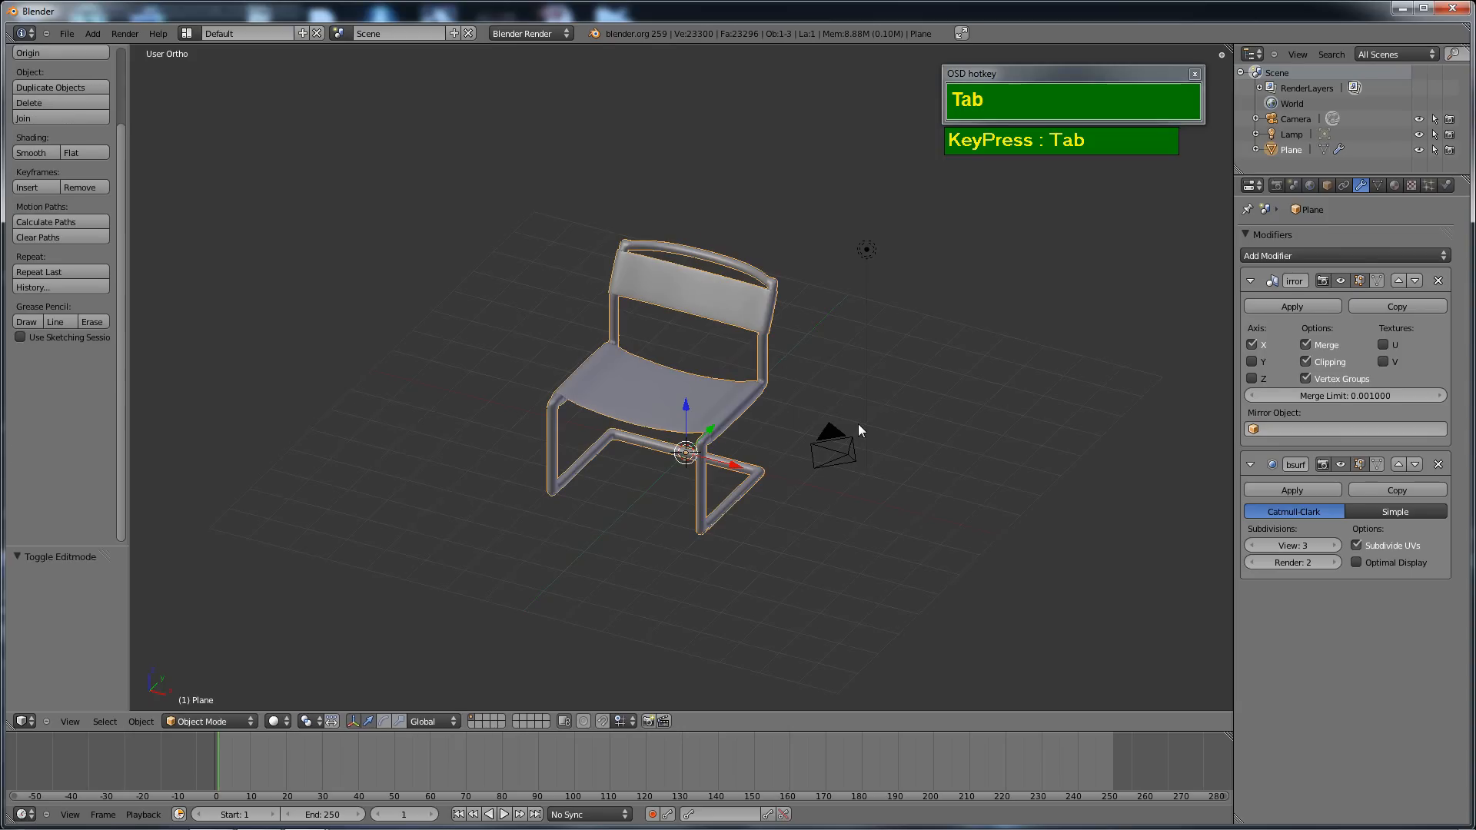
key(ctrl+a)
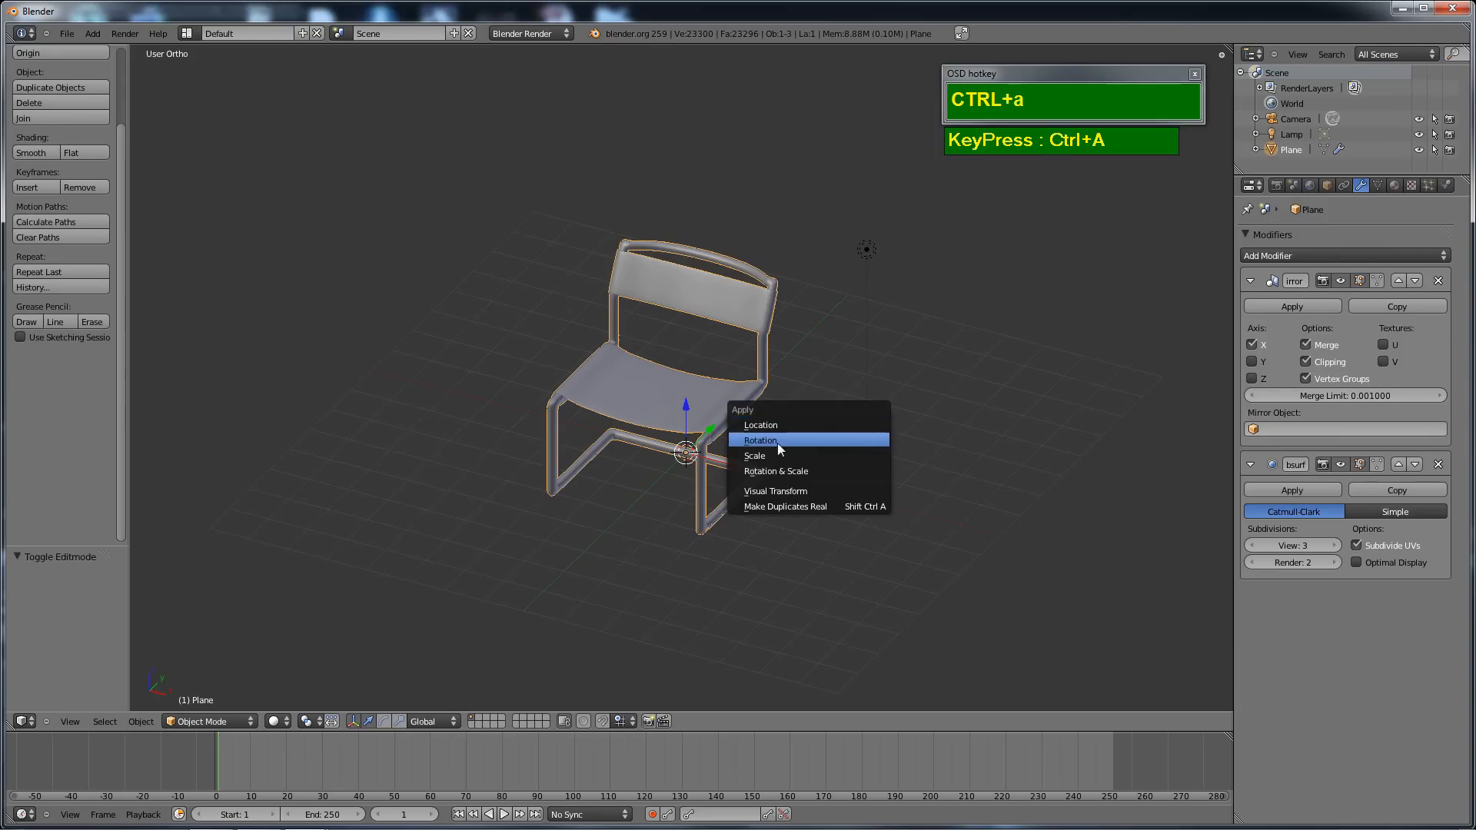
key(ctrl+a)
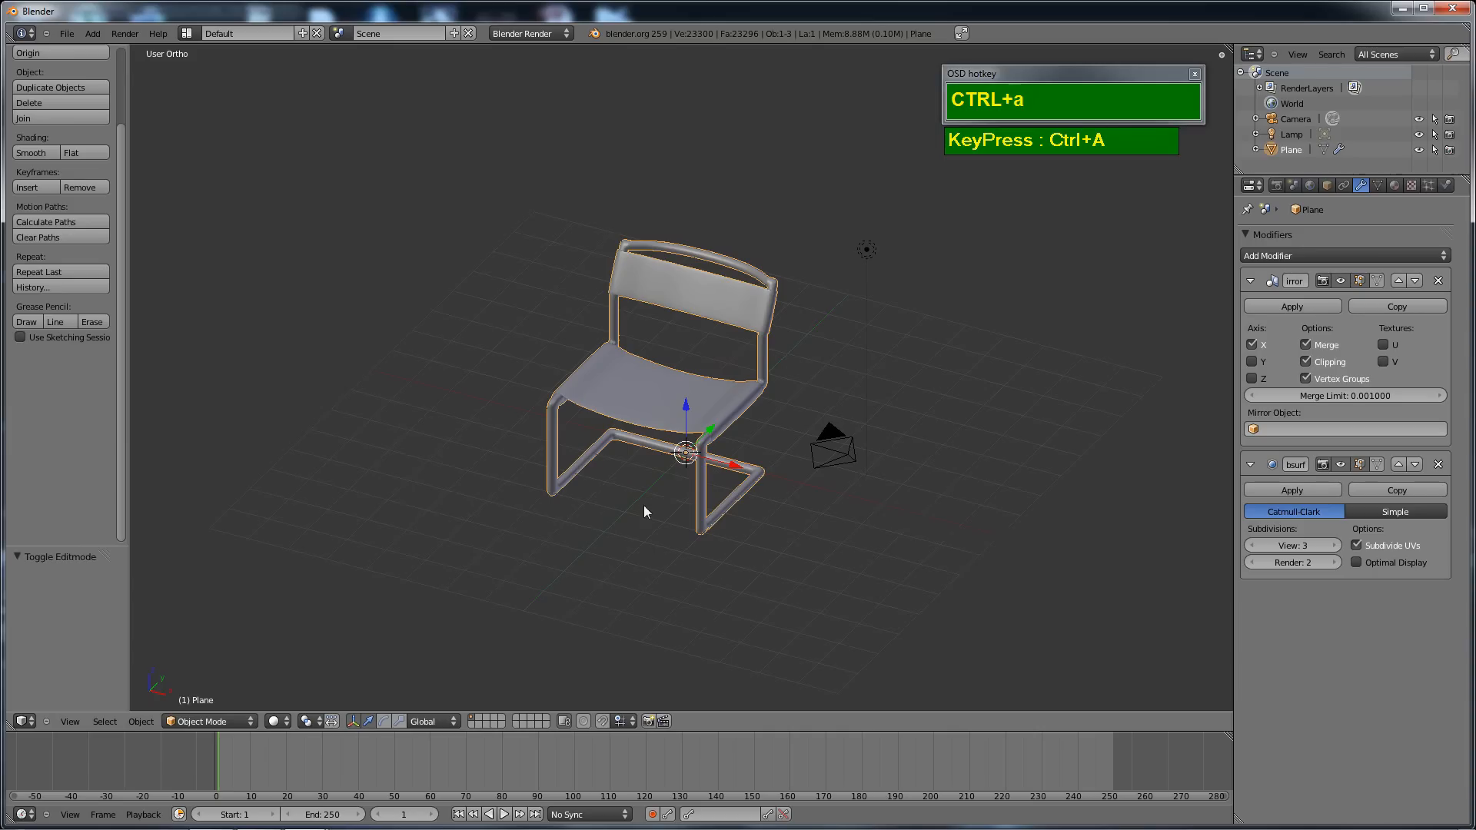
Add a plane at the origin, scale it up in Edit Mode into a large floor around the chair, and return to Object Mode.
key(shift+a)
mouse_move(615, 477)
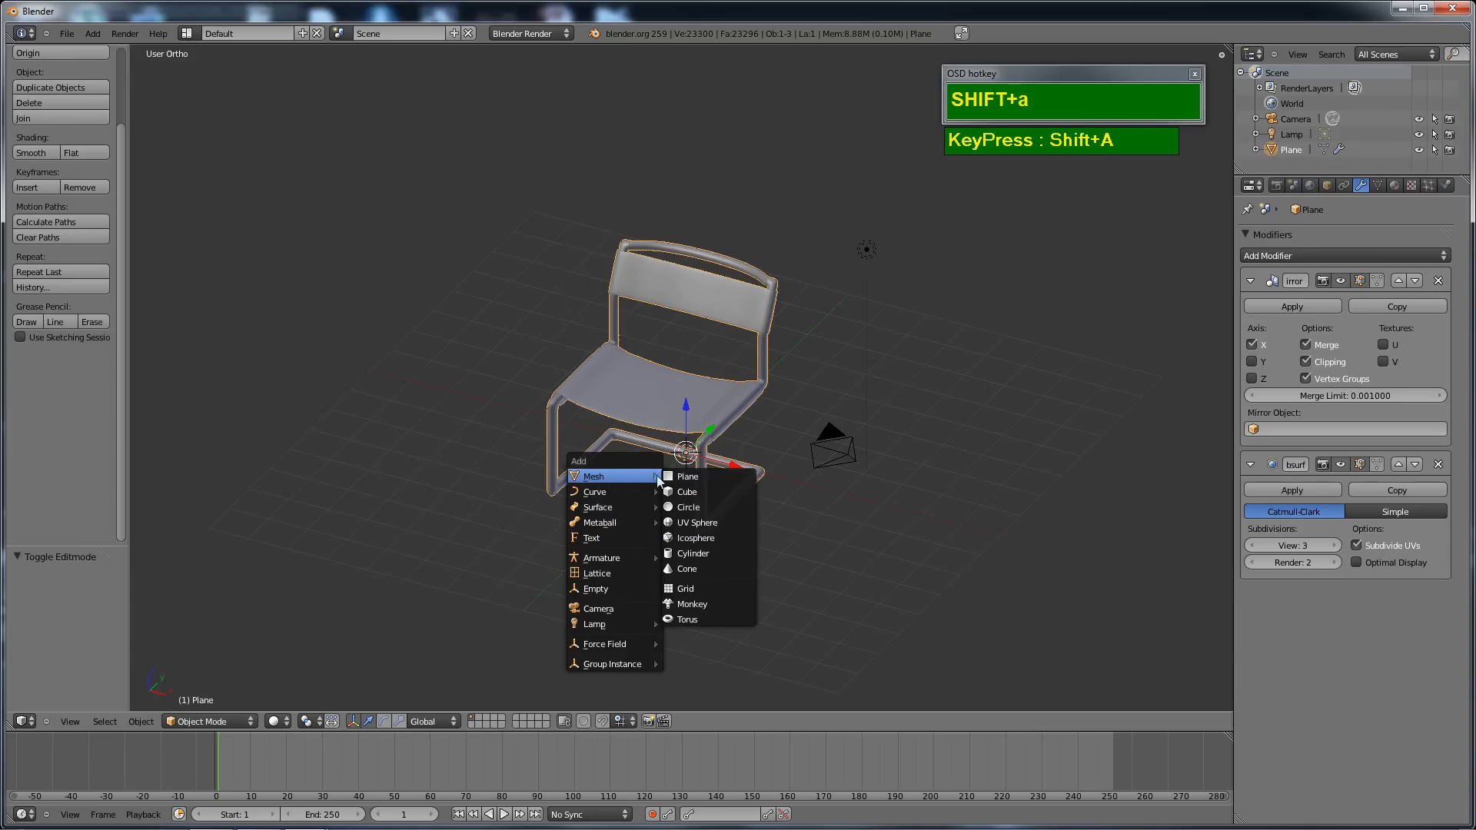
click(692, 476)
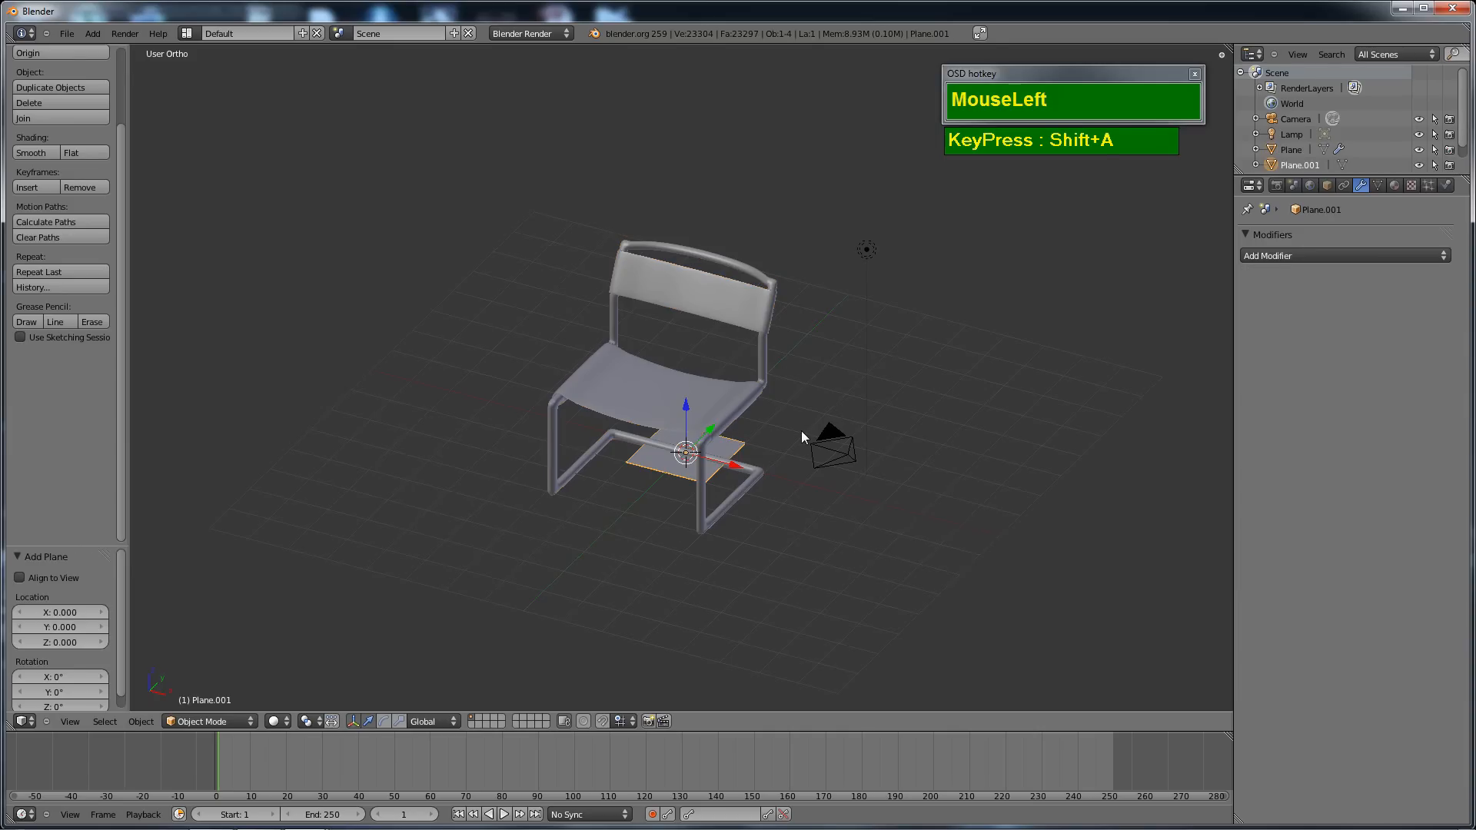
key(Tab)
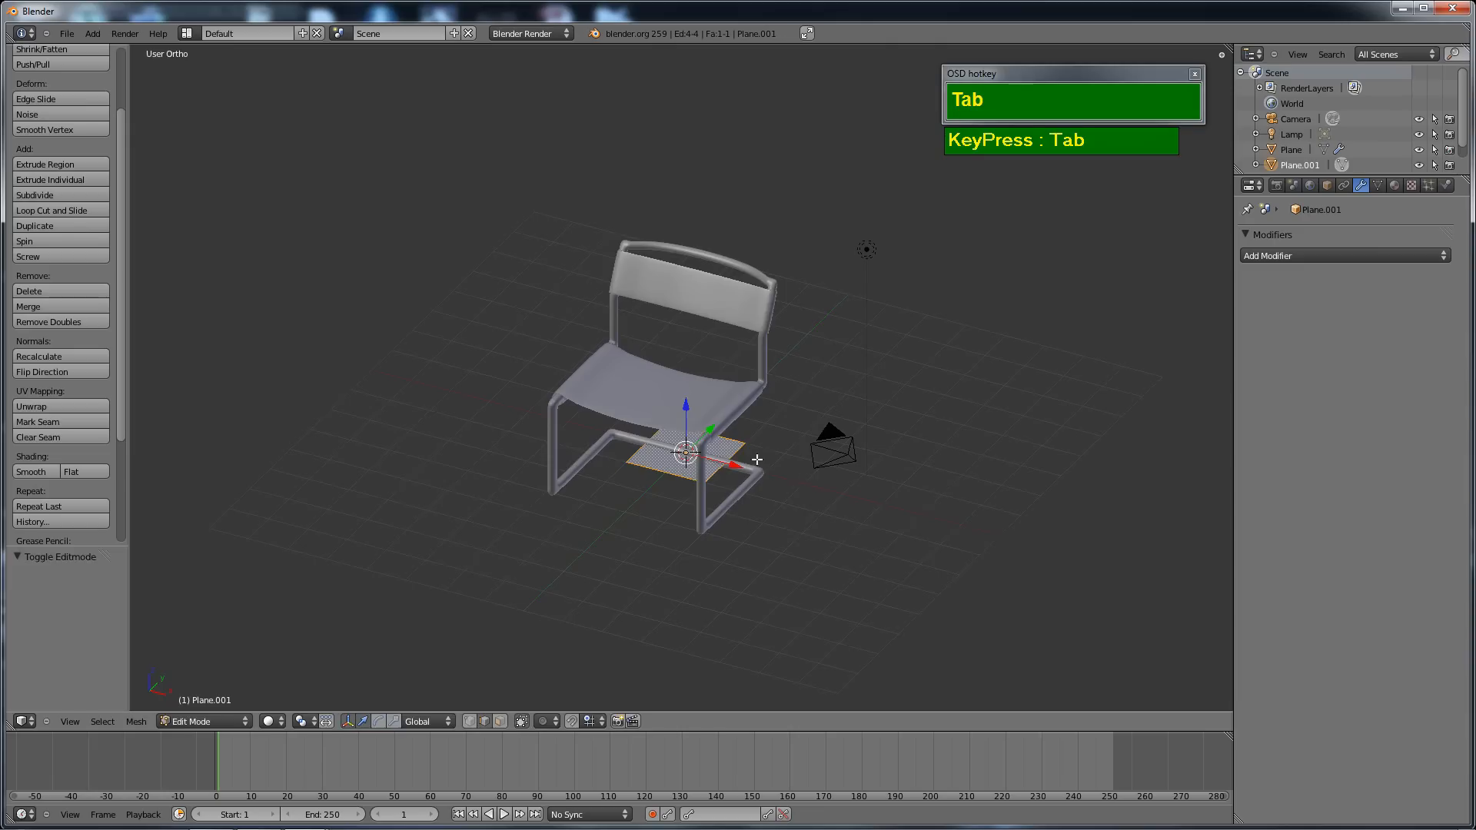
key(s)
click(1104, 568)
key(s)
click(888, 495)
scroll(889, 495, down, 4)
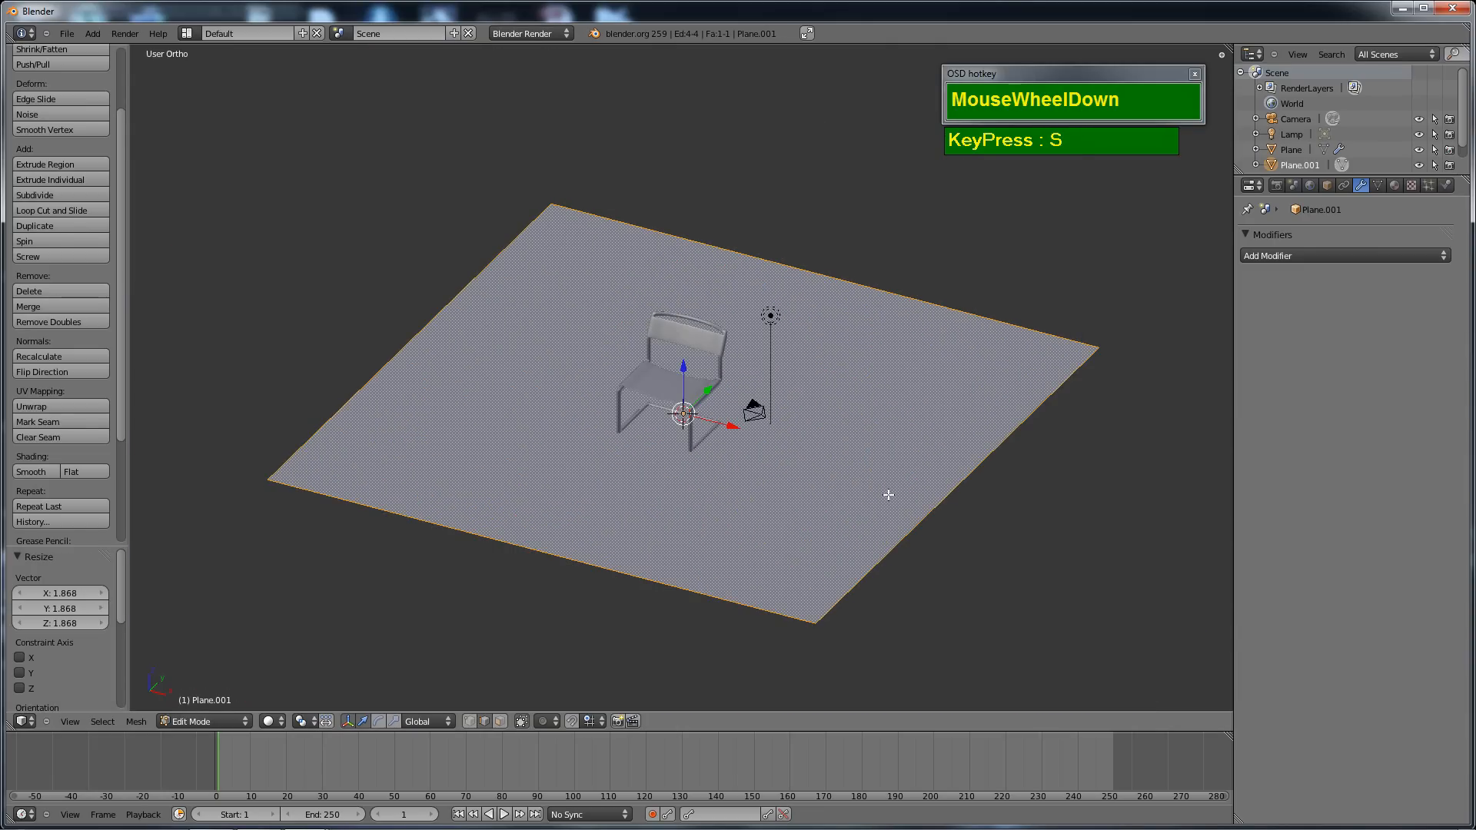
scroll(889, 495, up, 2)
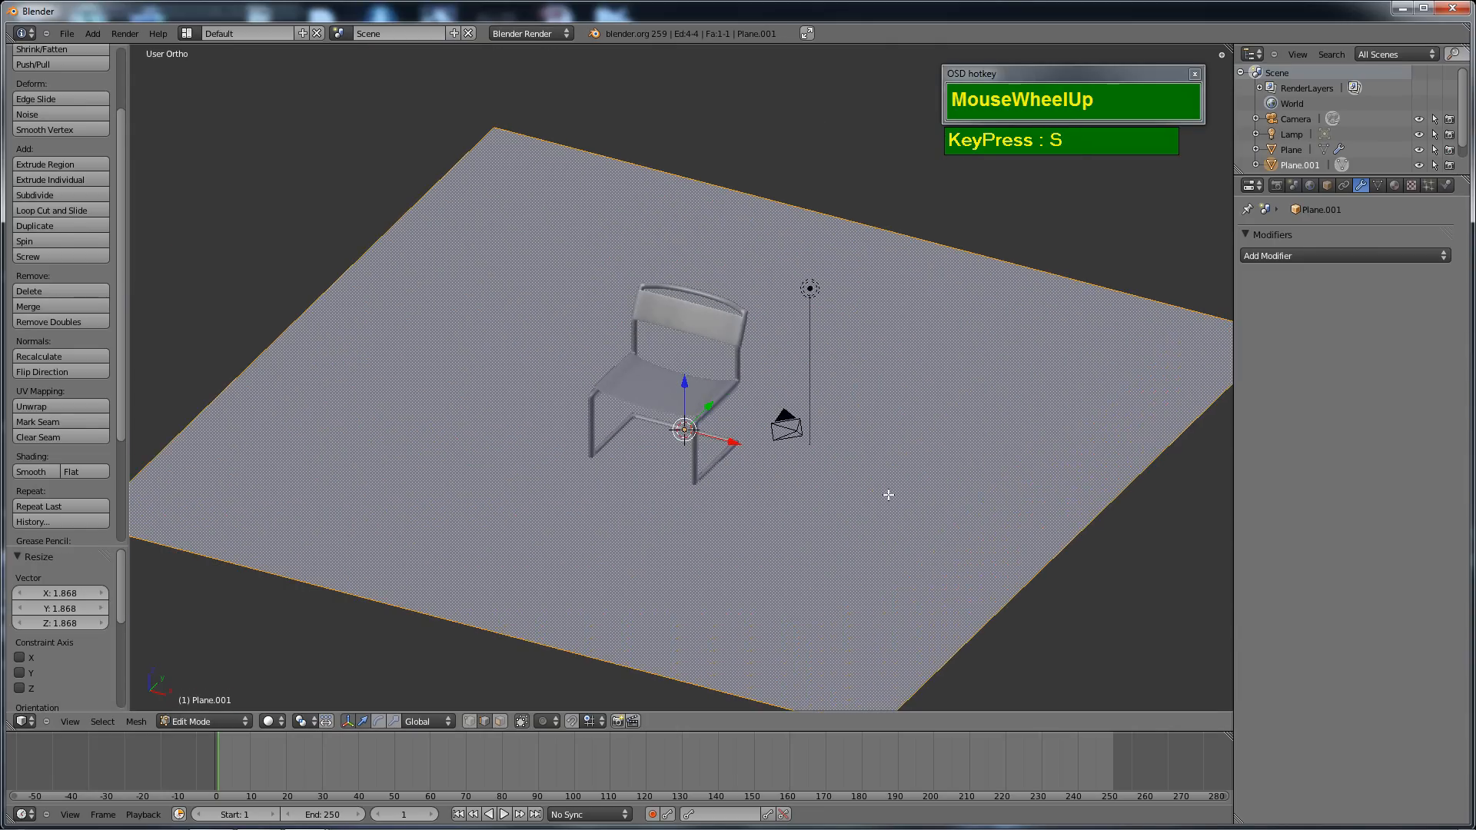
scroll(889, 495, down, 2)
shift+middle_drag(889, 477, 859, 512)
scroll(869, 487, up, 2)
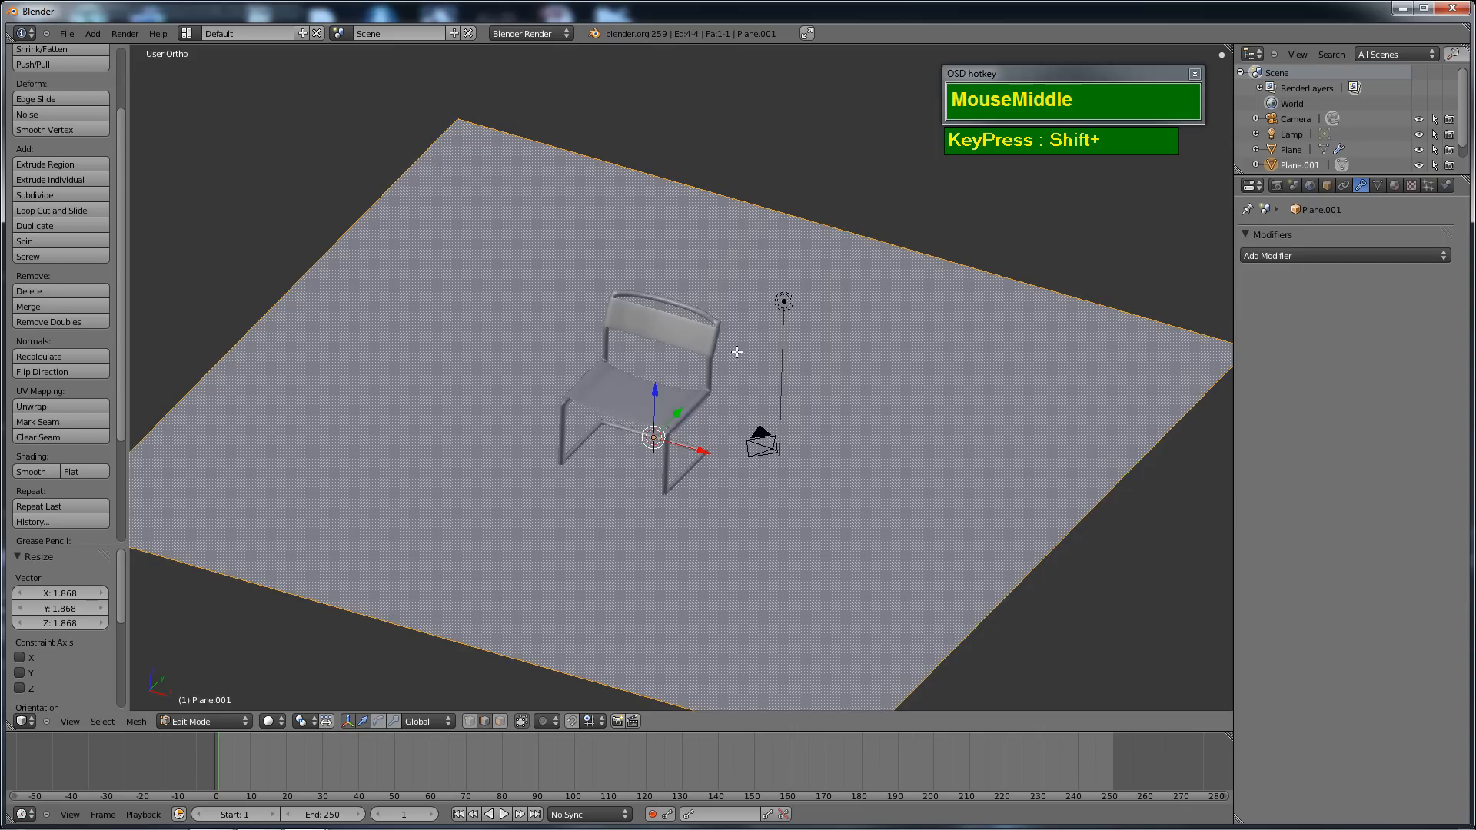
key(Tab)
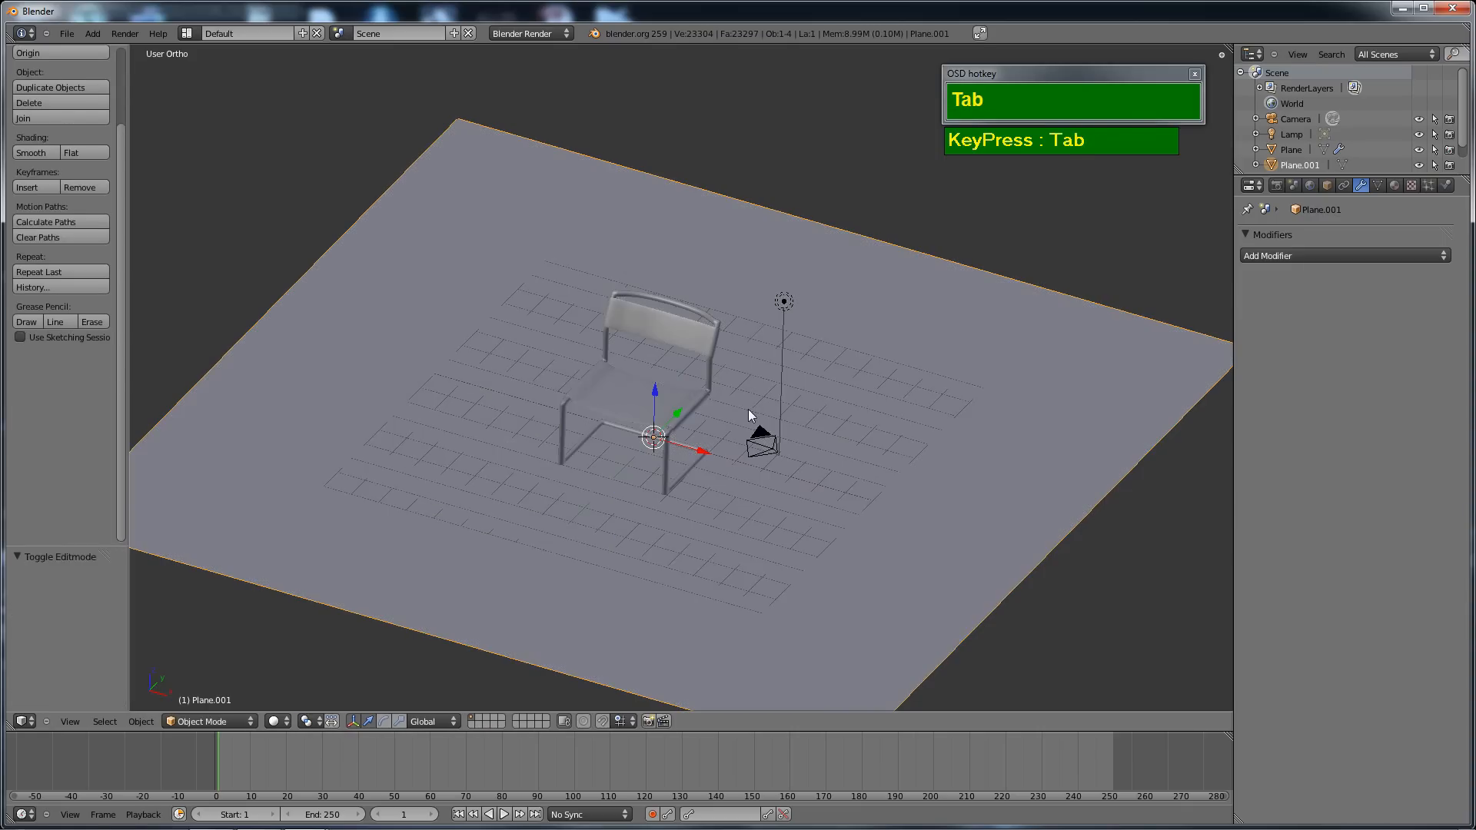
Switch to the camera view, select the camera and shift it to about X 6.718, Y -6.871, Z 5.968.
middle_drag(727, 419, 732, 421)
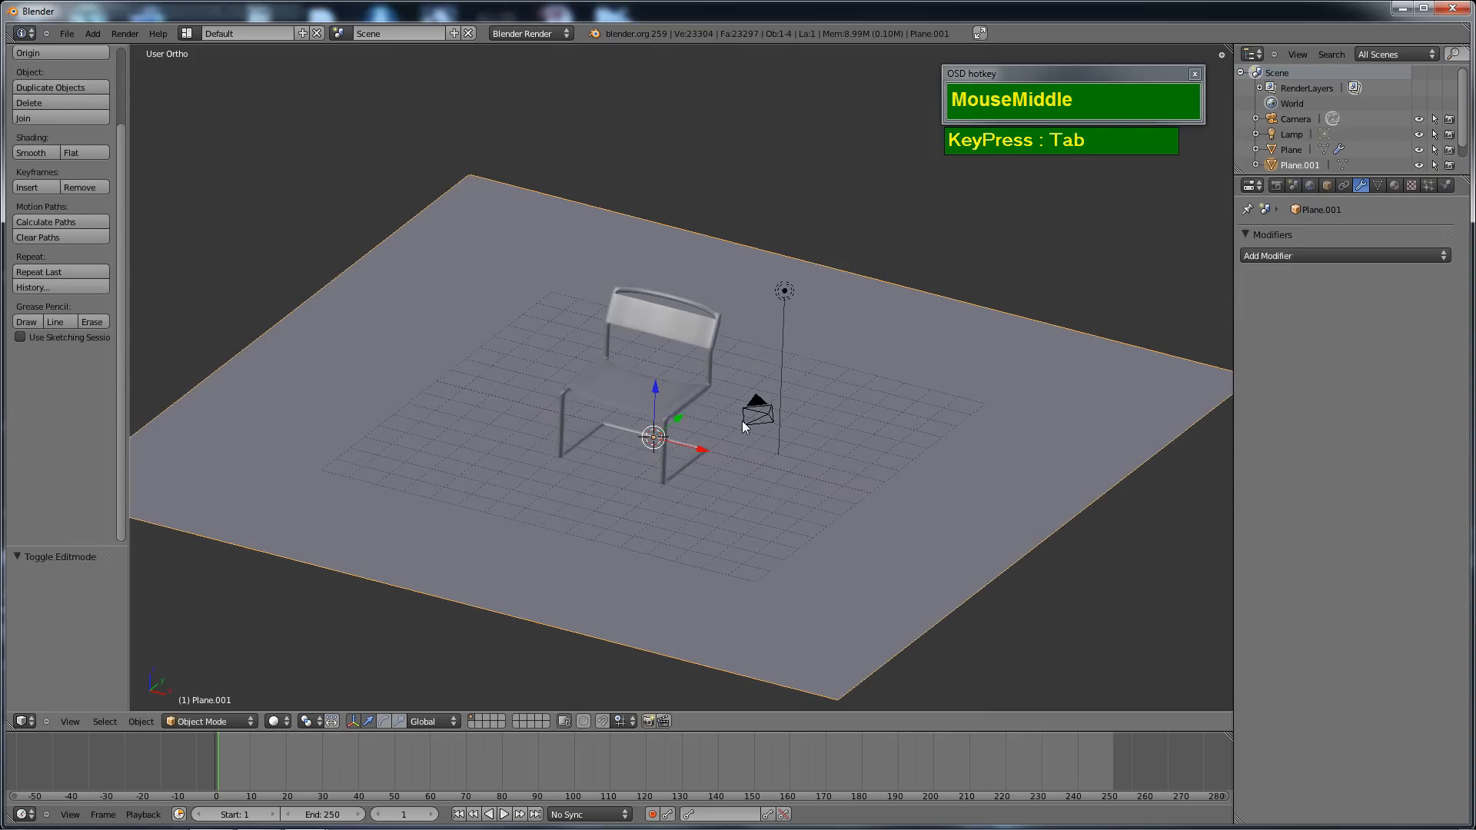
key(KP_0)
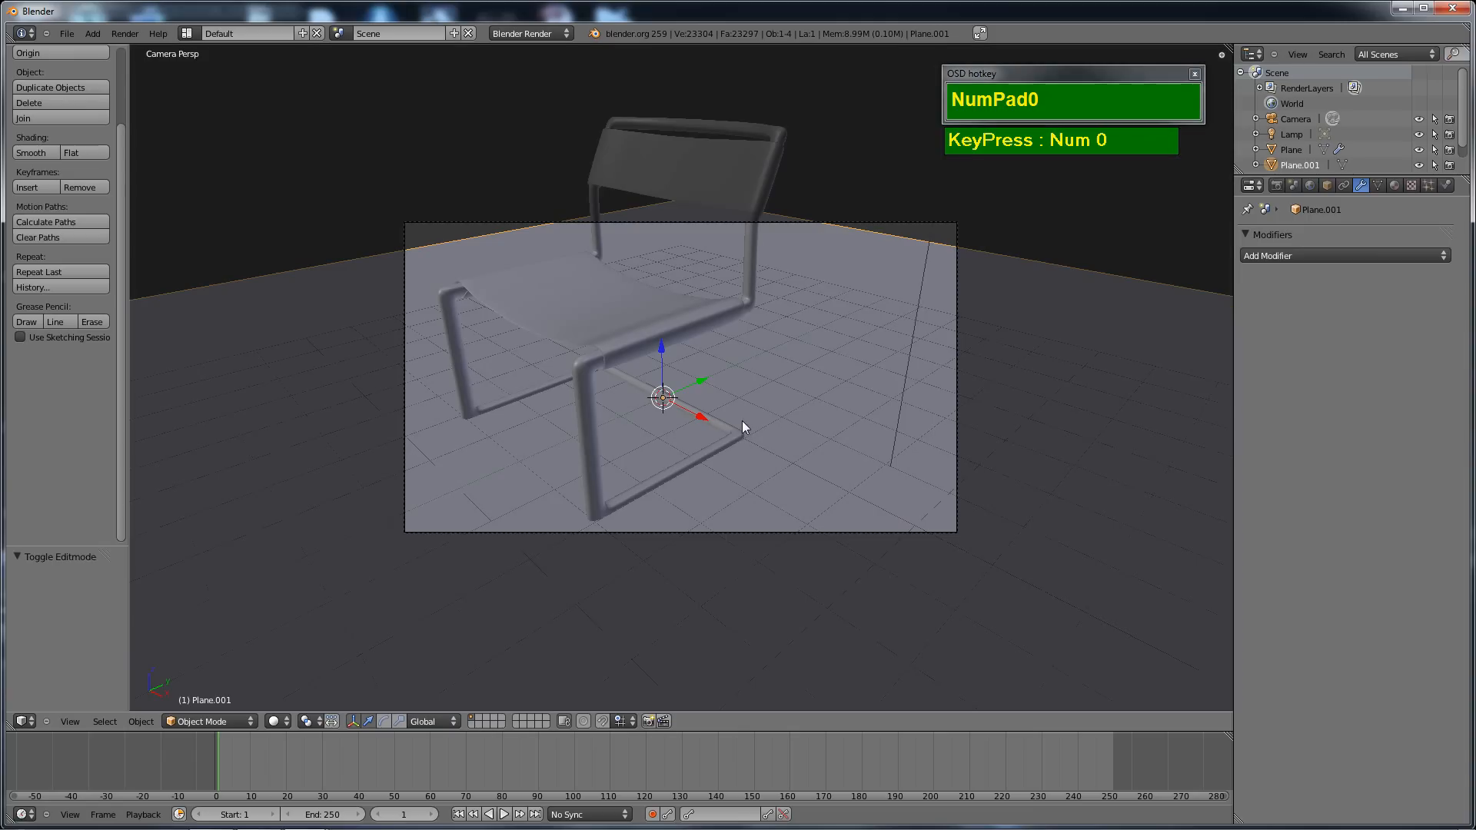
right_click(814, 226)
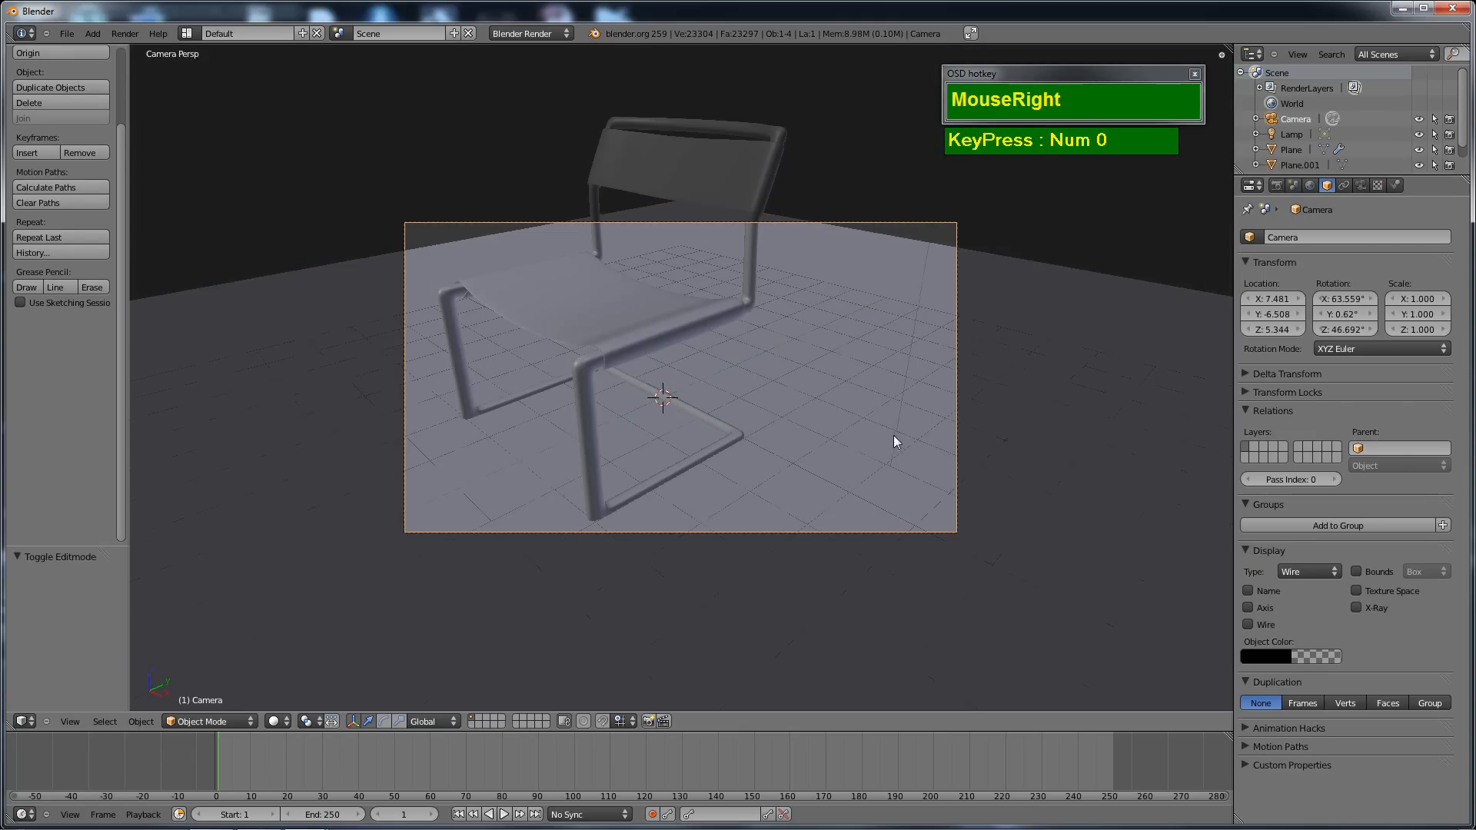
key(g)
click(813, 371)
Pull the camera back along its local Z axis to about X 16.739, Y -16.215, Z 12.781, framing the whole chair.
key(g)
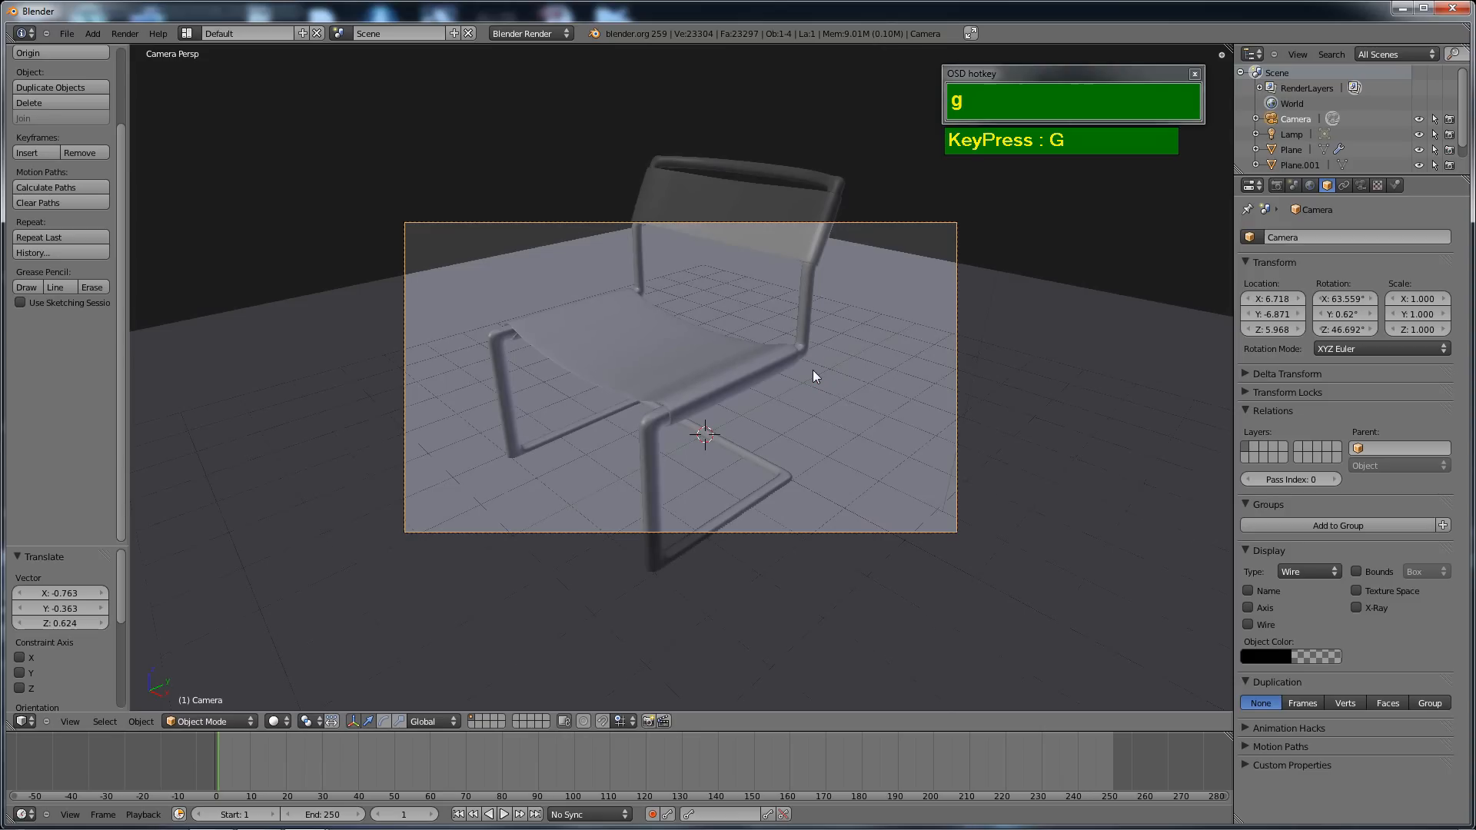
key(z)
key(z)
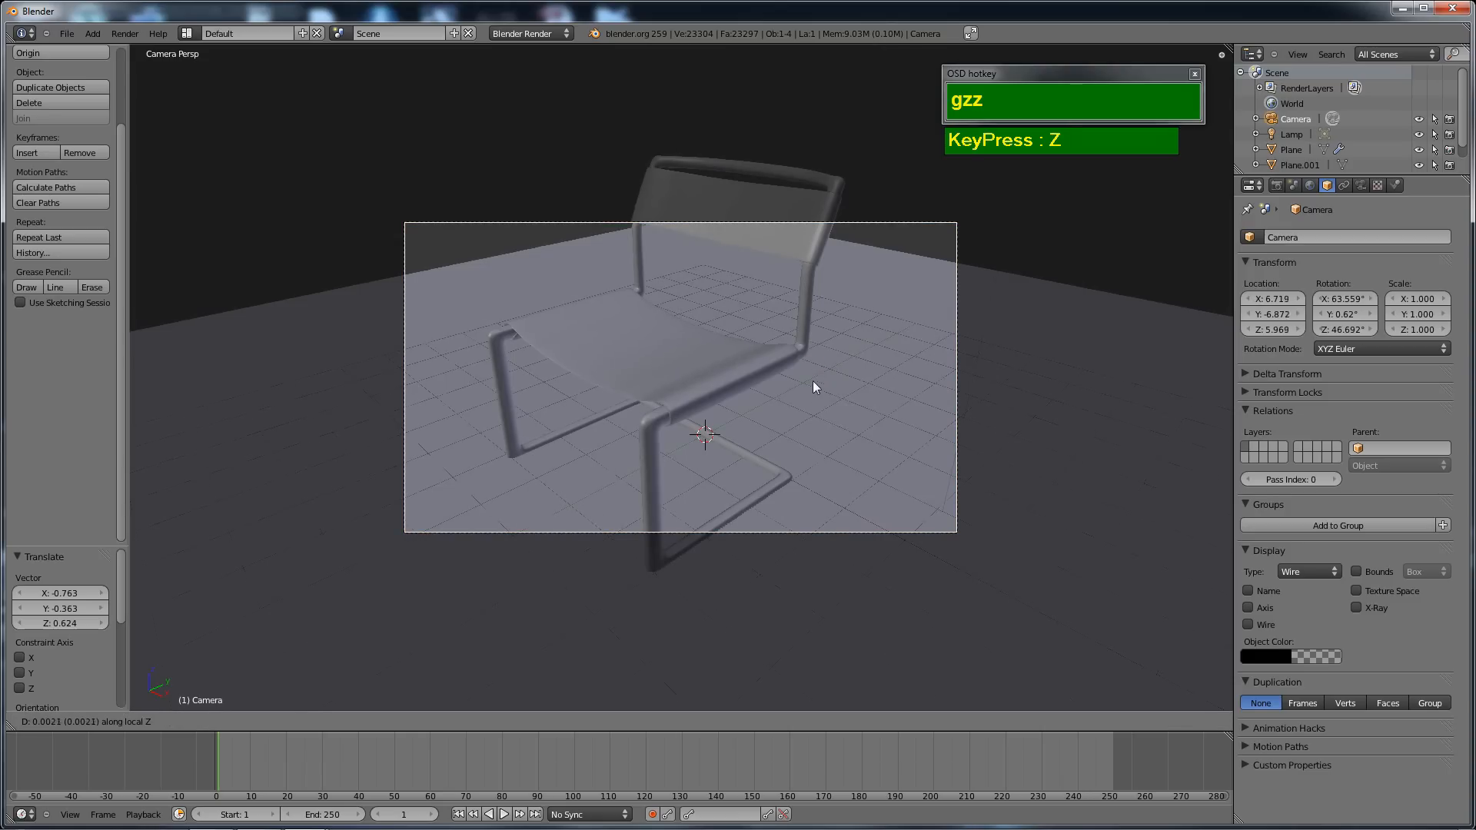
click(823, 567)
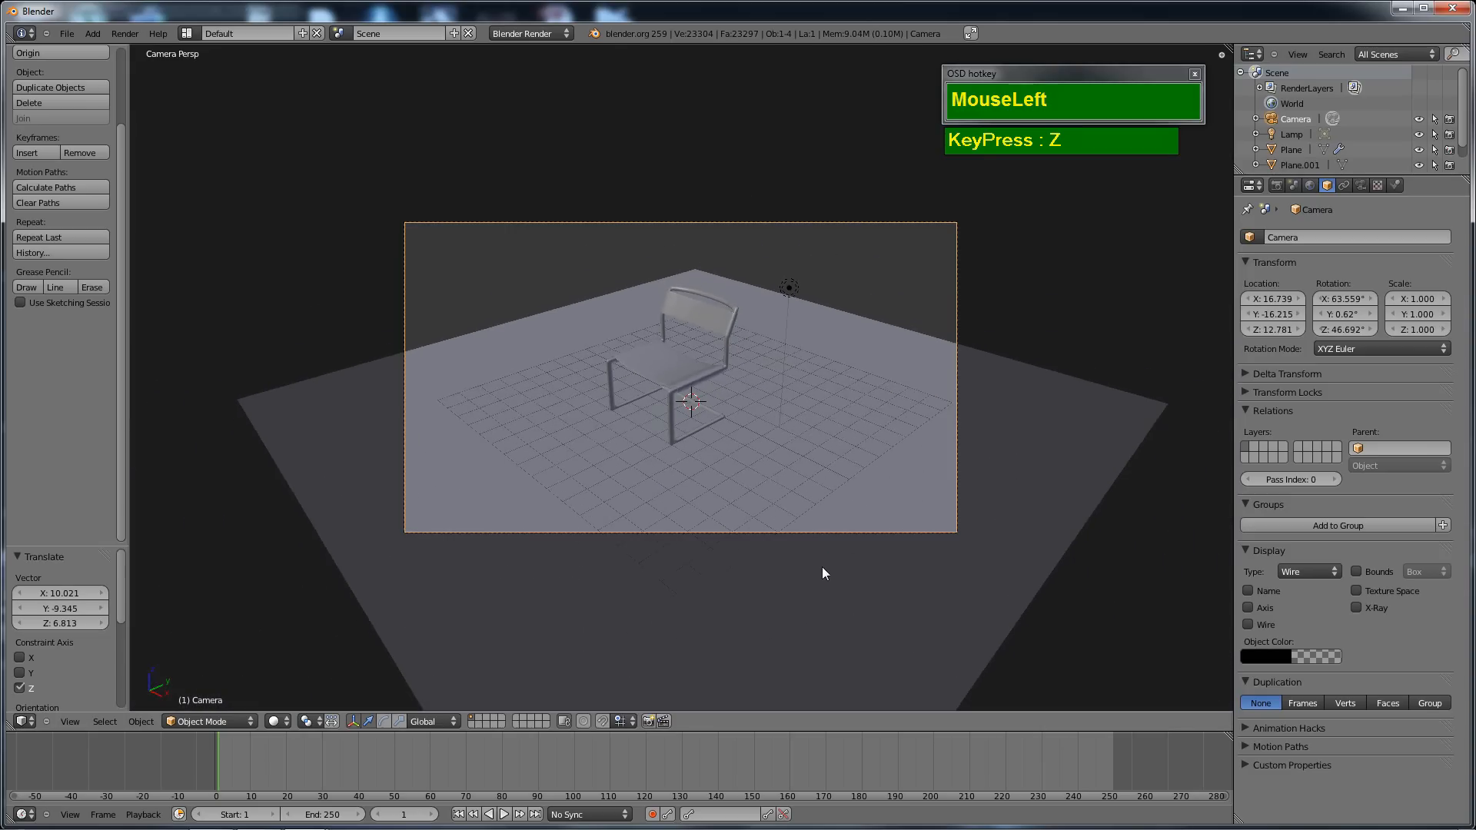
With textured shading on, move the lamp to about X 9.678, Y -4.893, Z 11.761 and render a test image.
key(alt+z)
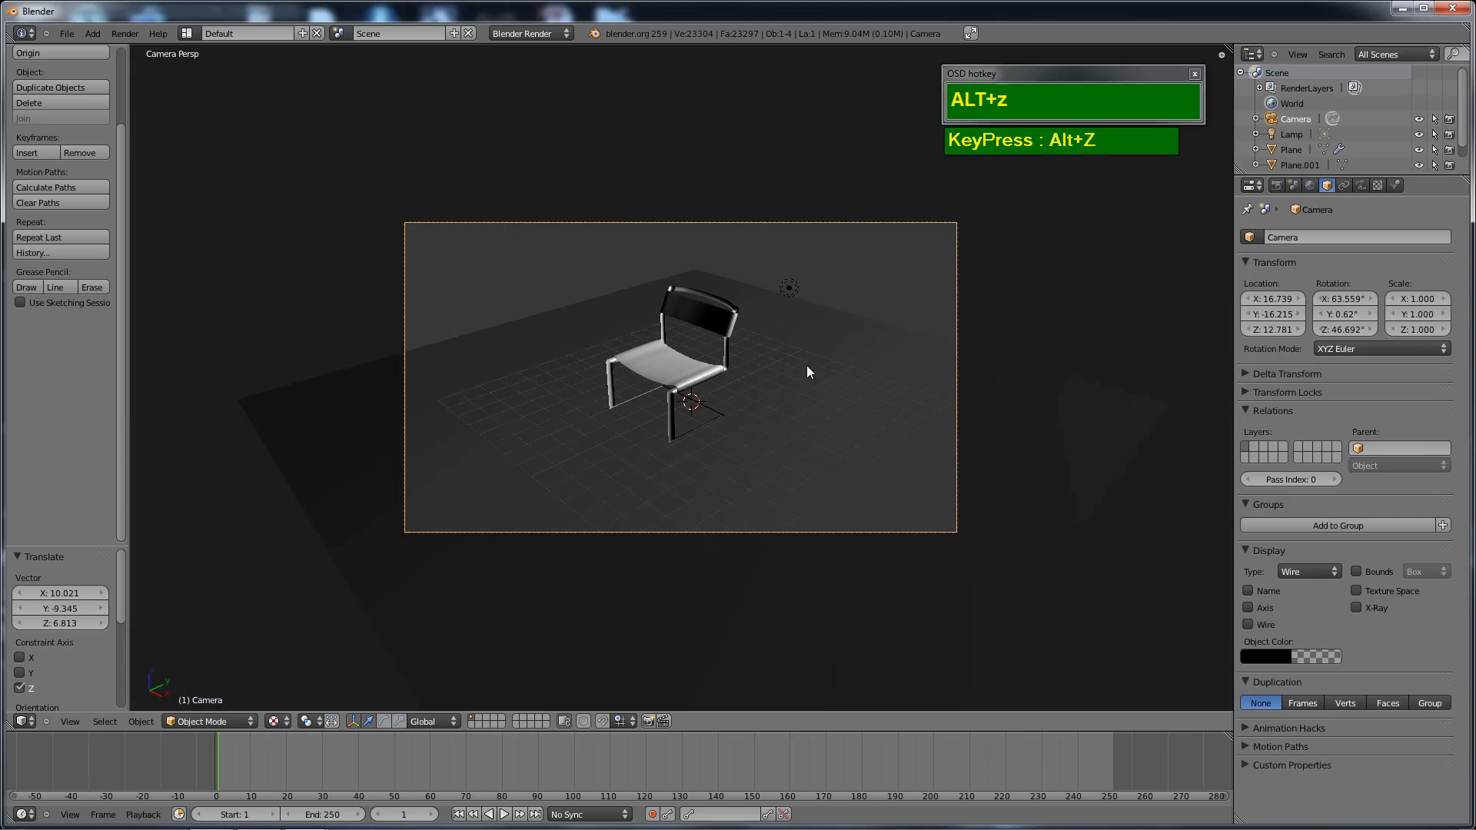
right_click(792, 304)
right_click(790, 289)
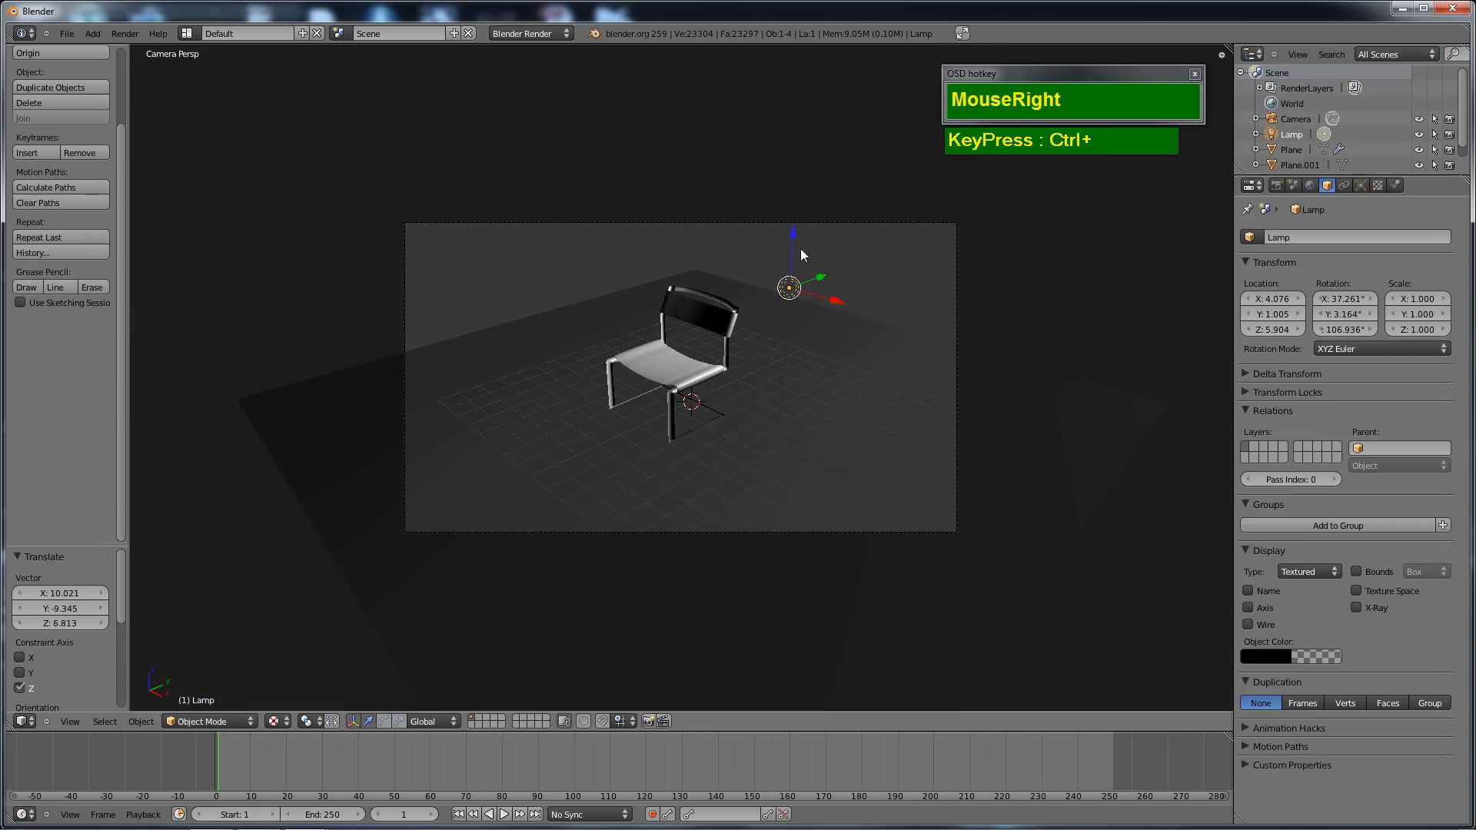
drag(795, 236, 843, 333)
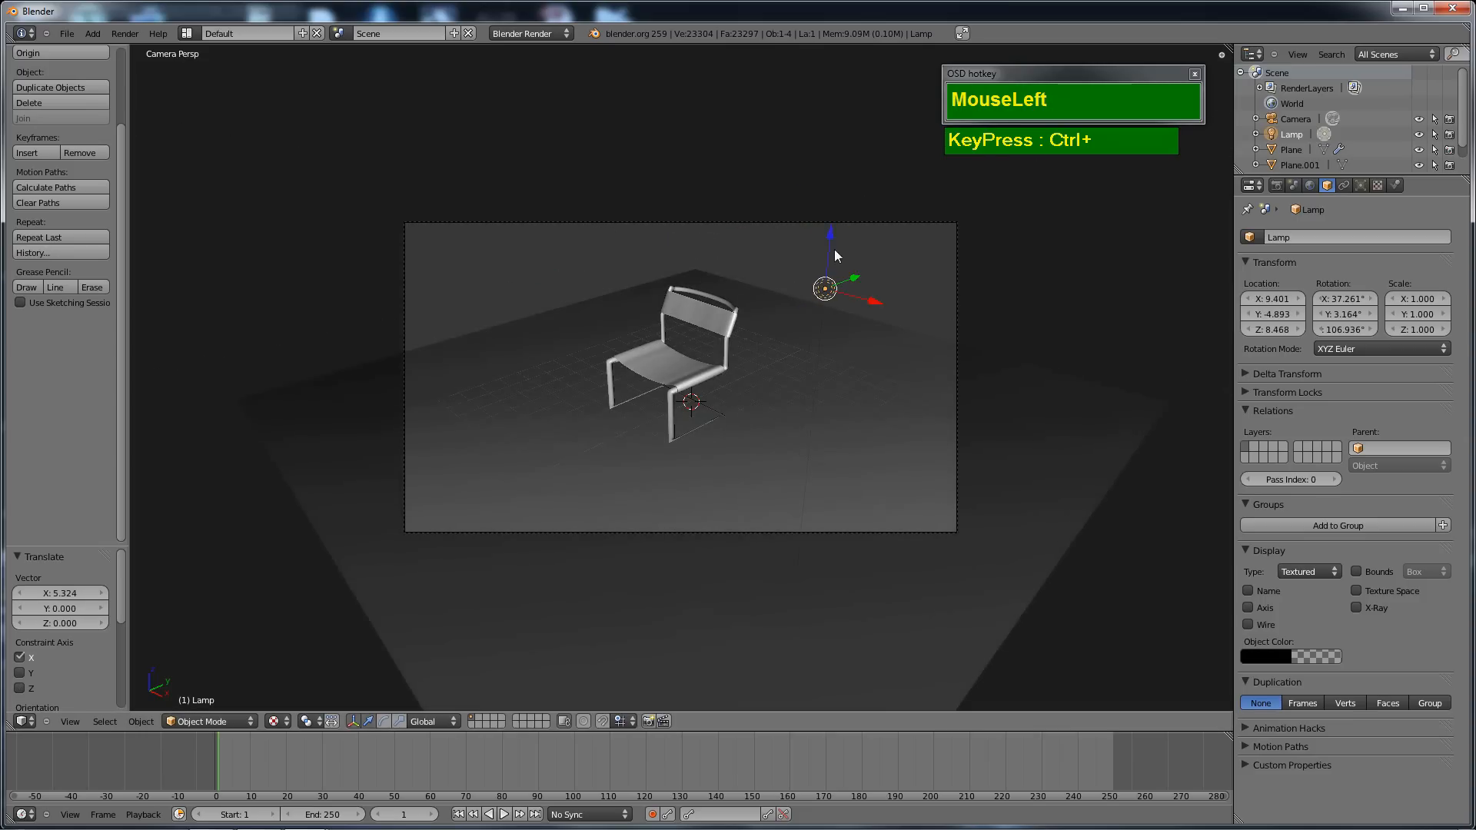
drag(835, 254, 882, 159)
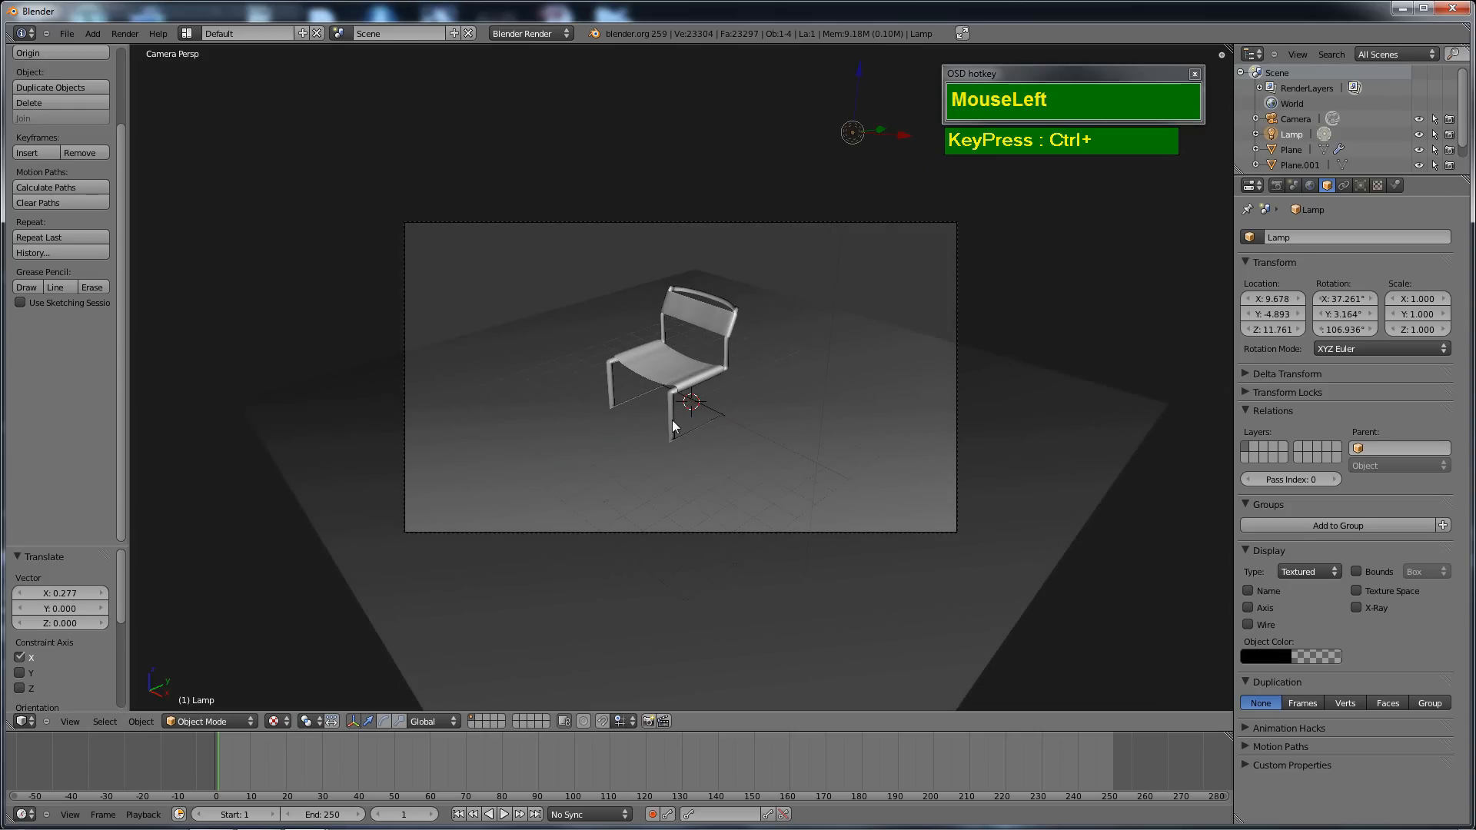
key(F12)
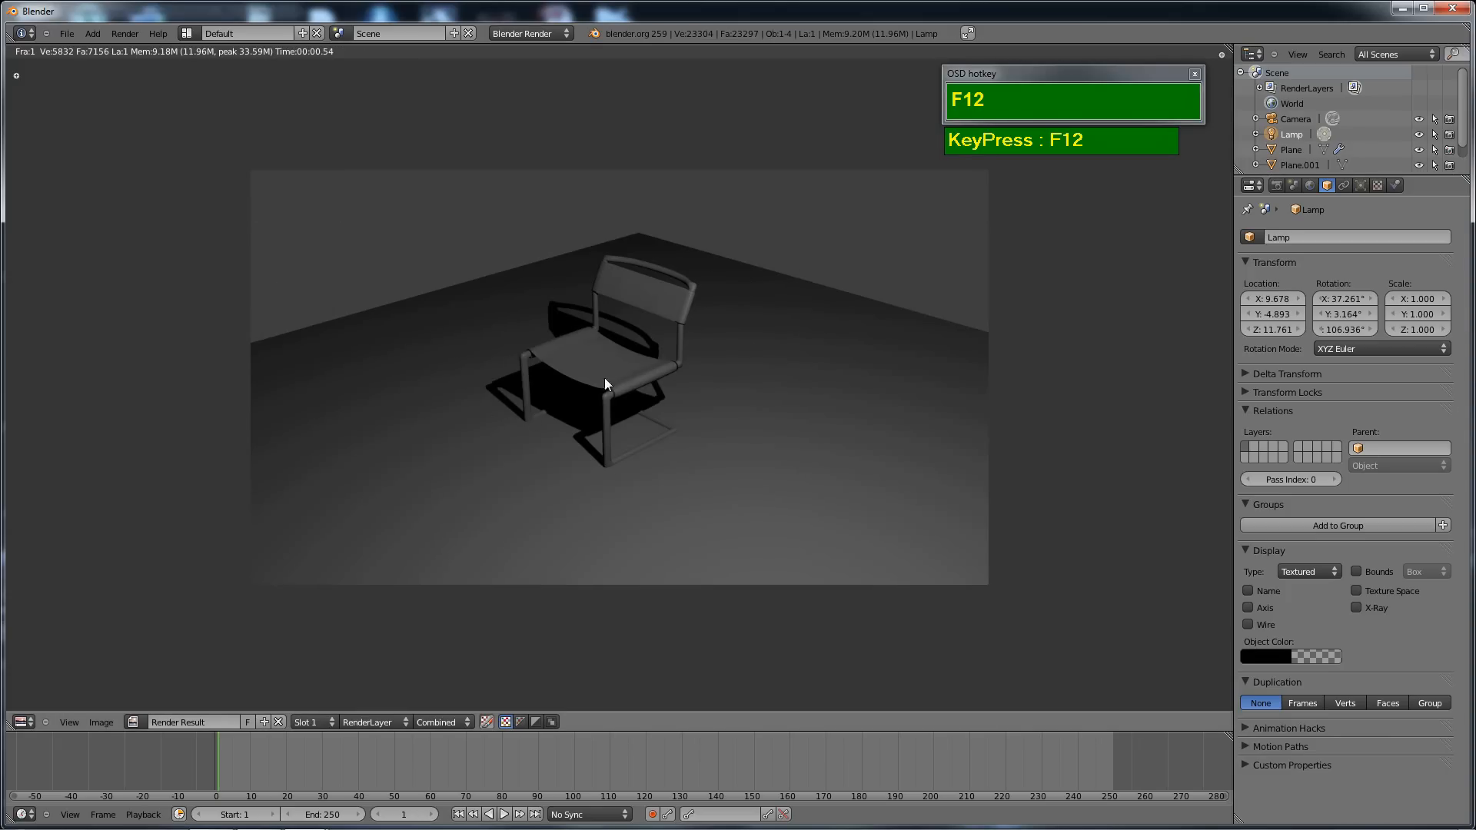
key(Escape)
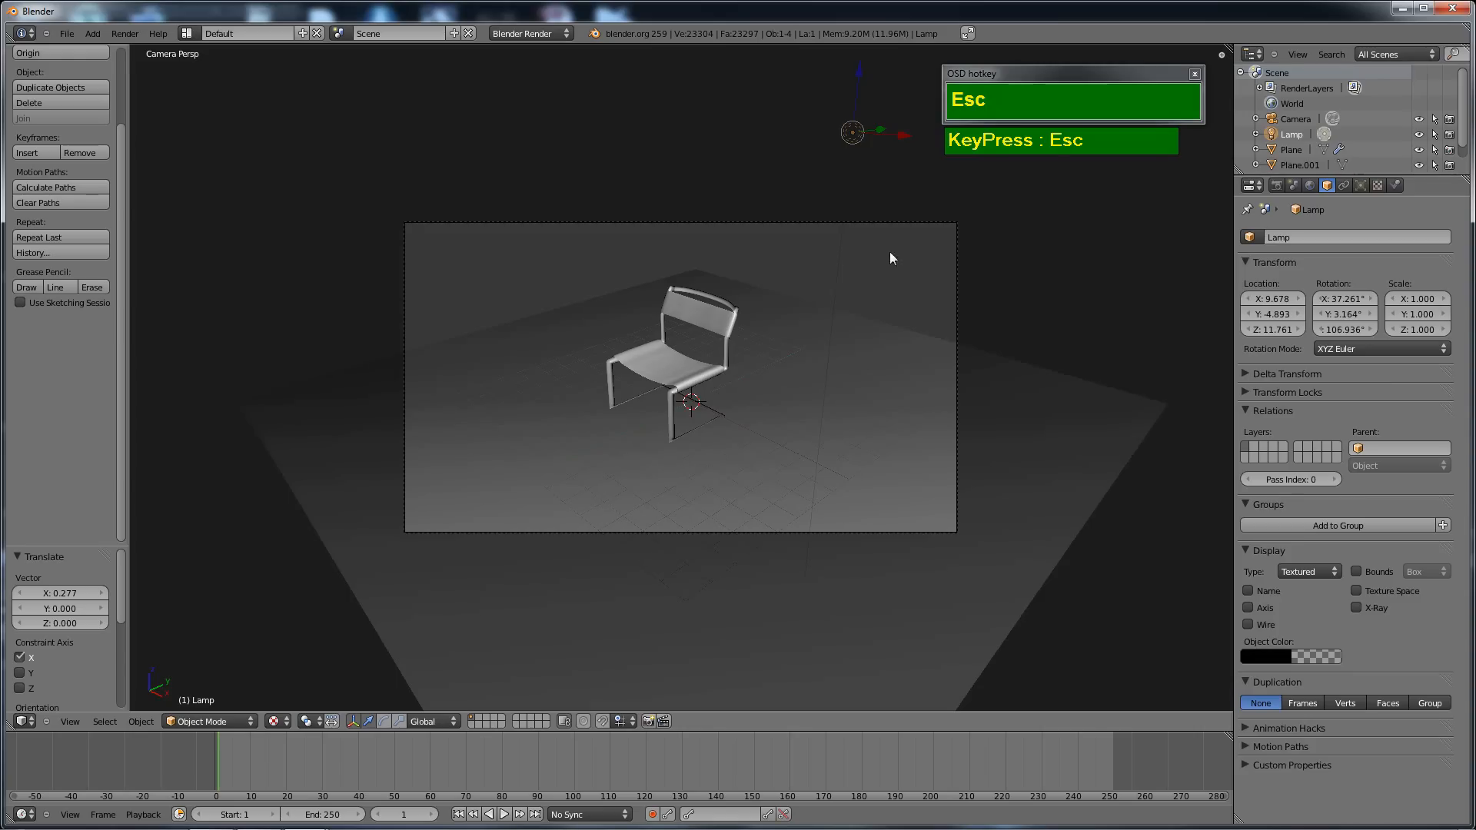
Duplicate the lamp in the top view and place the copy behind the chair at about X -19.393, Y 12.627.
scroll(832, 272, down, 2)
key(KP_7)
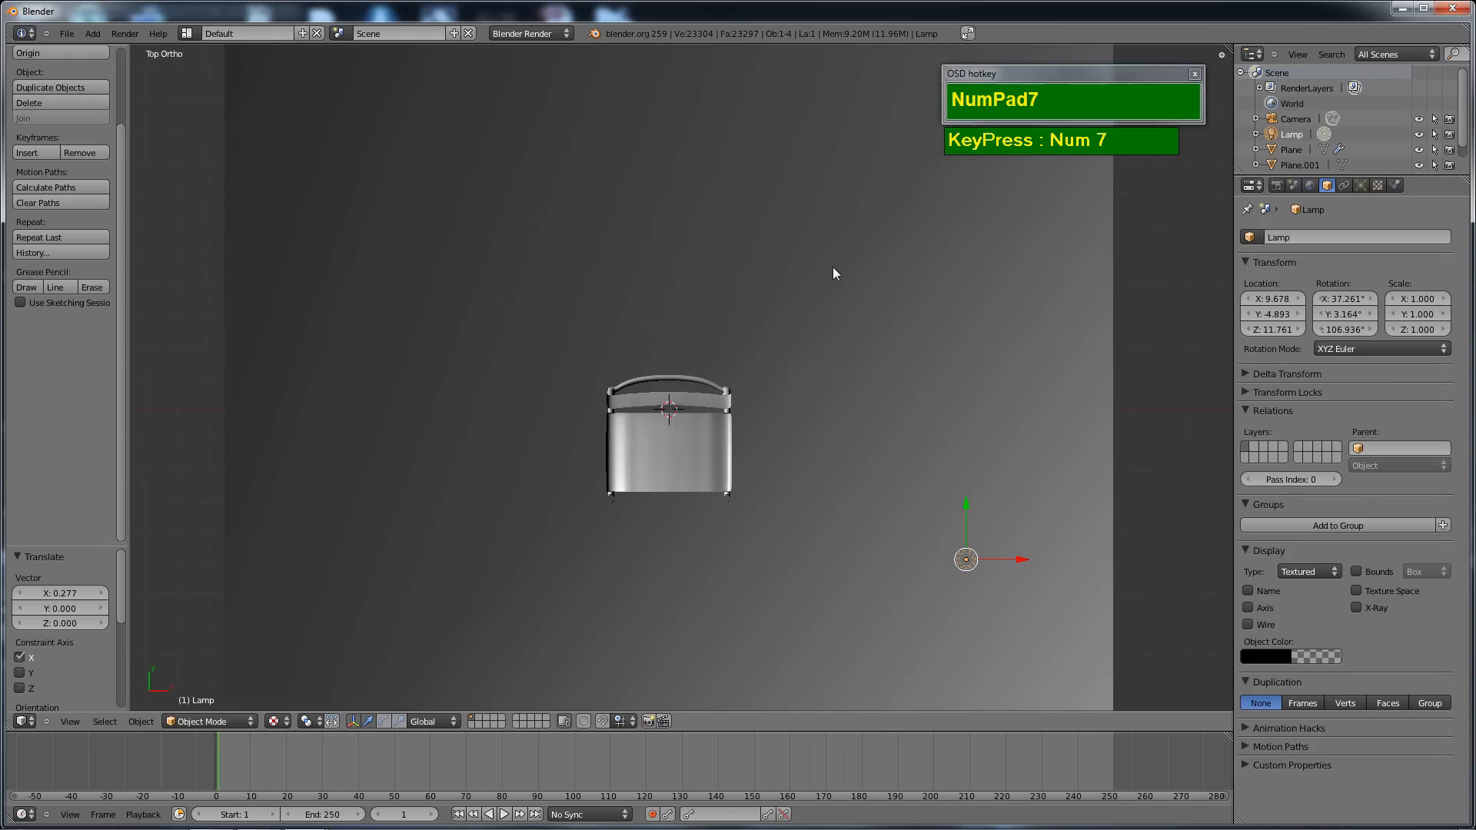
scroll(832, 277, down, 2)
key(shift+d)
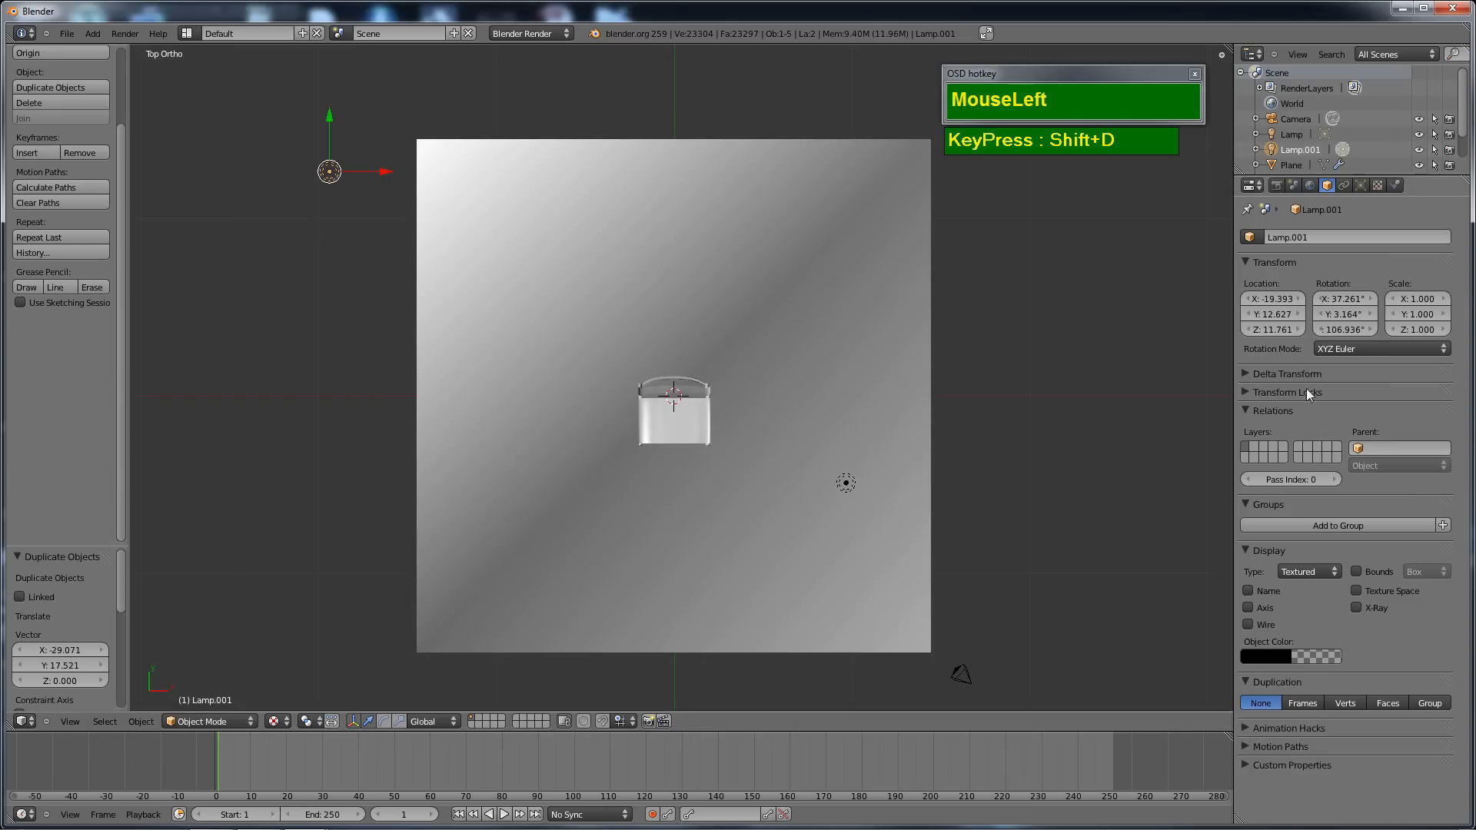
Set the duplicated lamp's energy to 0.340 and return to the camera view.
click(1360, 186)
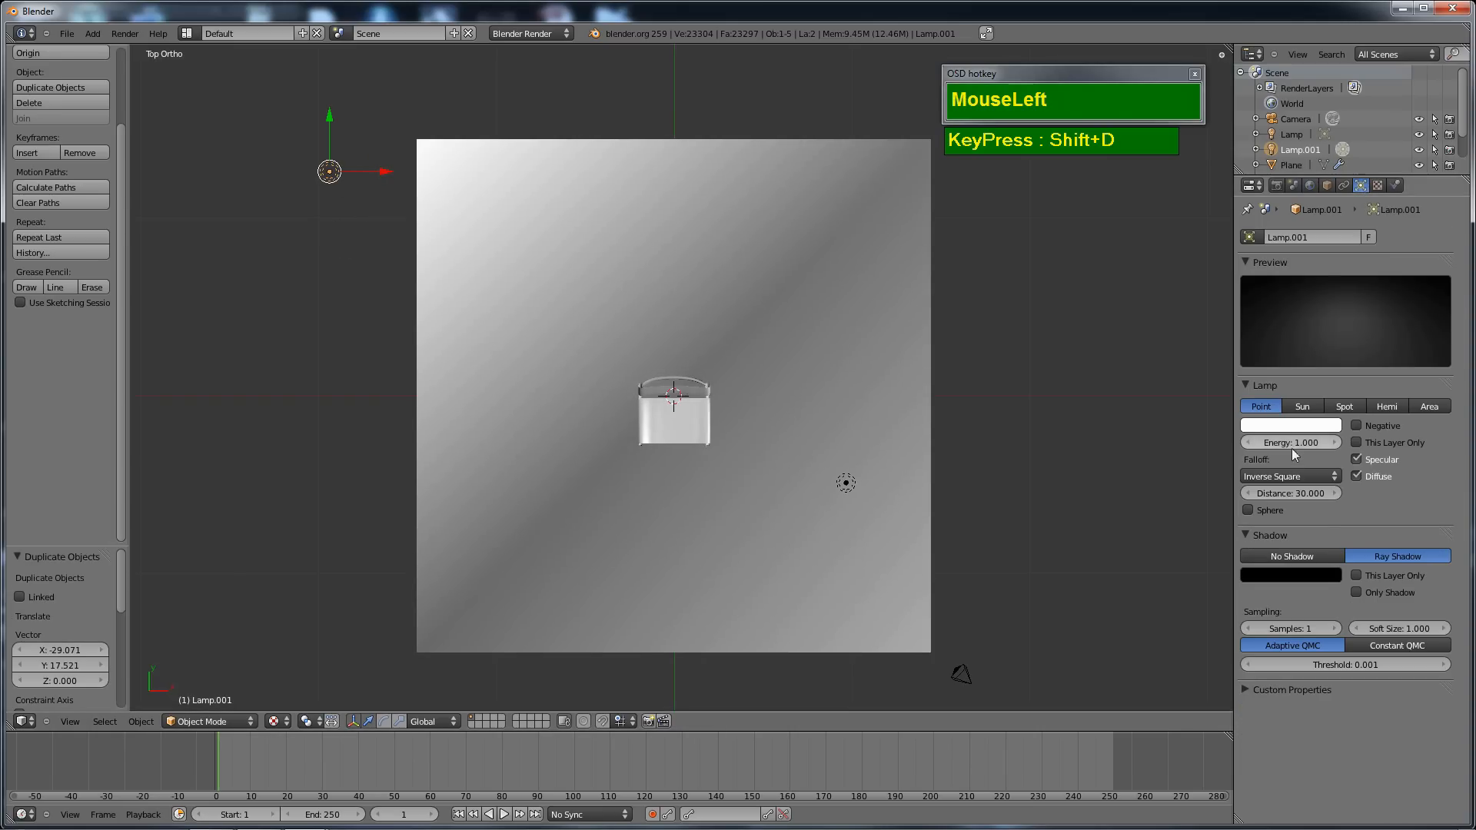
drag(1262, 445, 1196, 441)
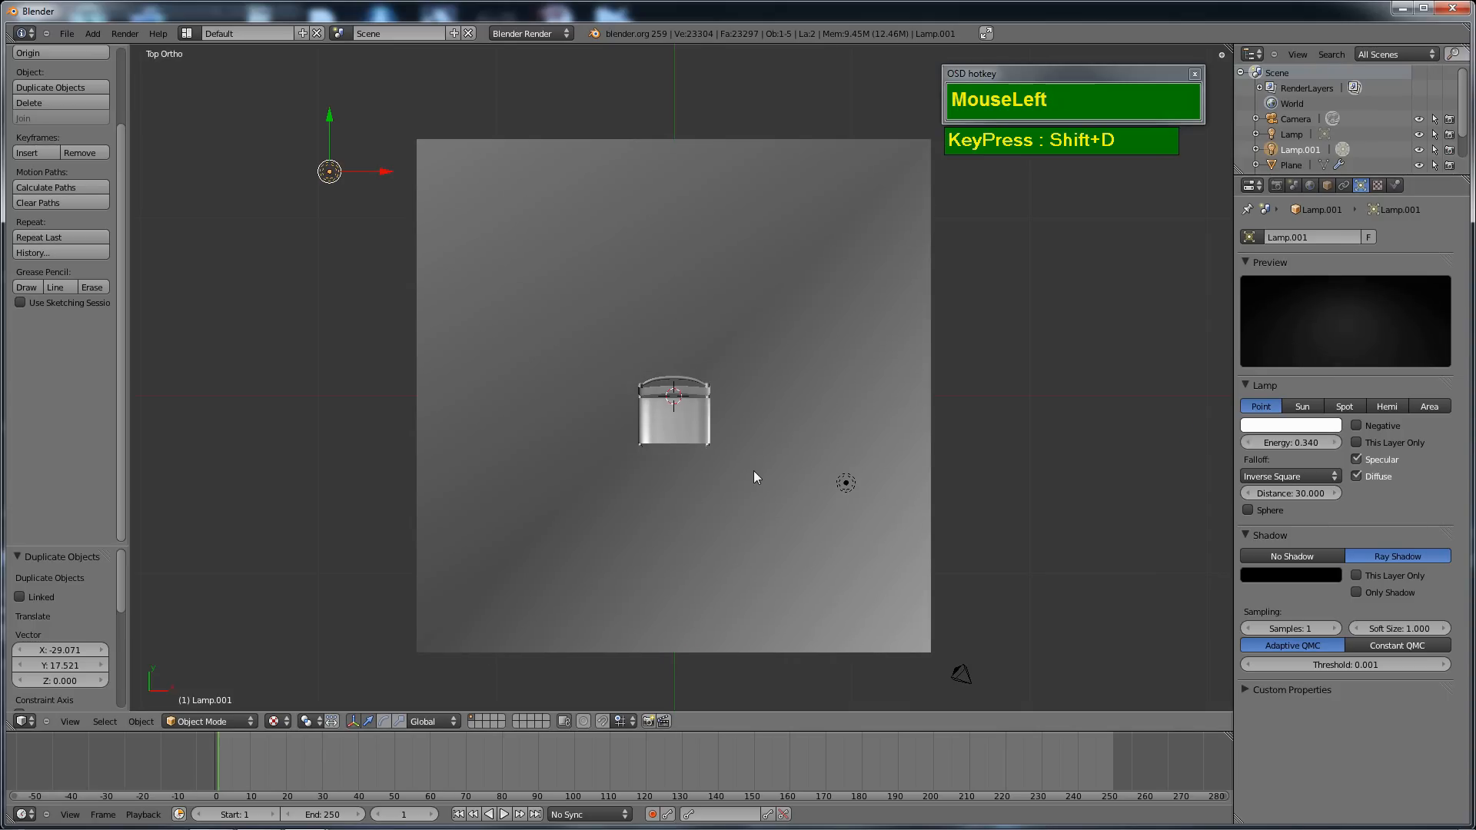
key(KP_0)
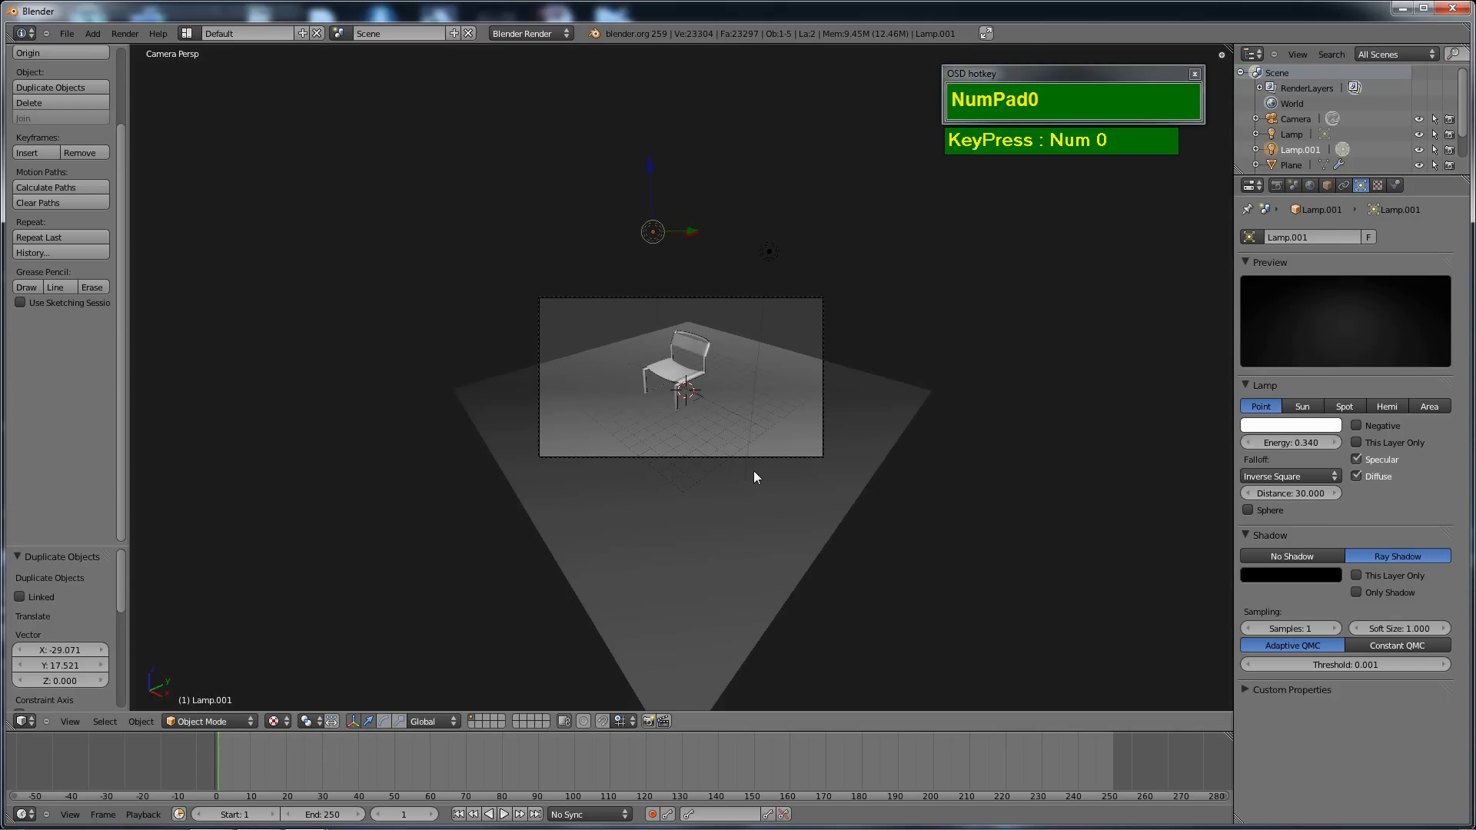
Render a test image from the camera view and close the result.
key(F12)
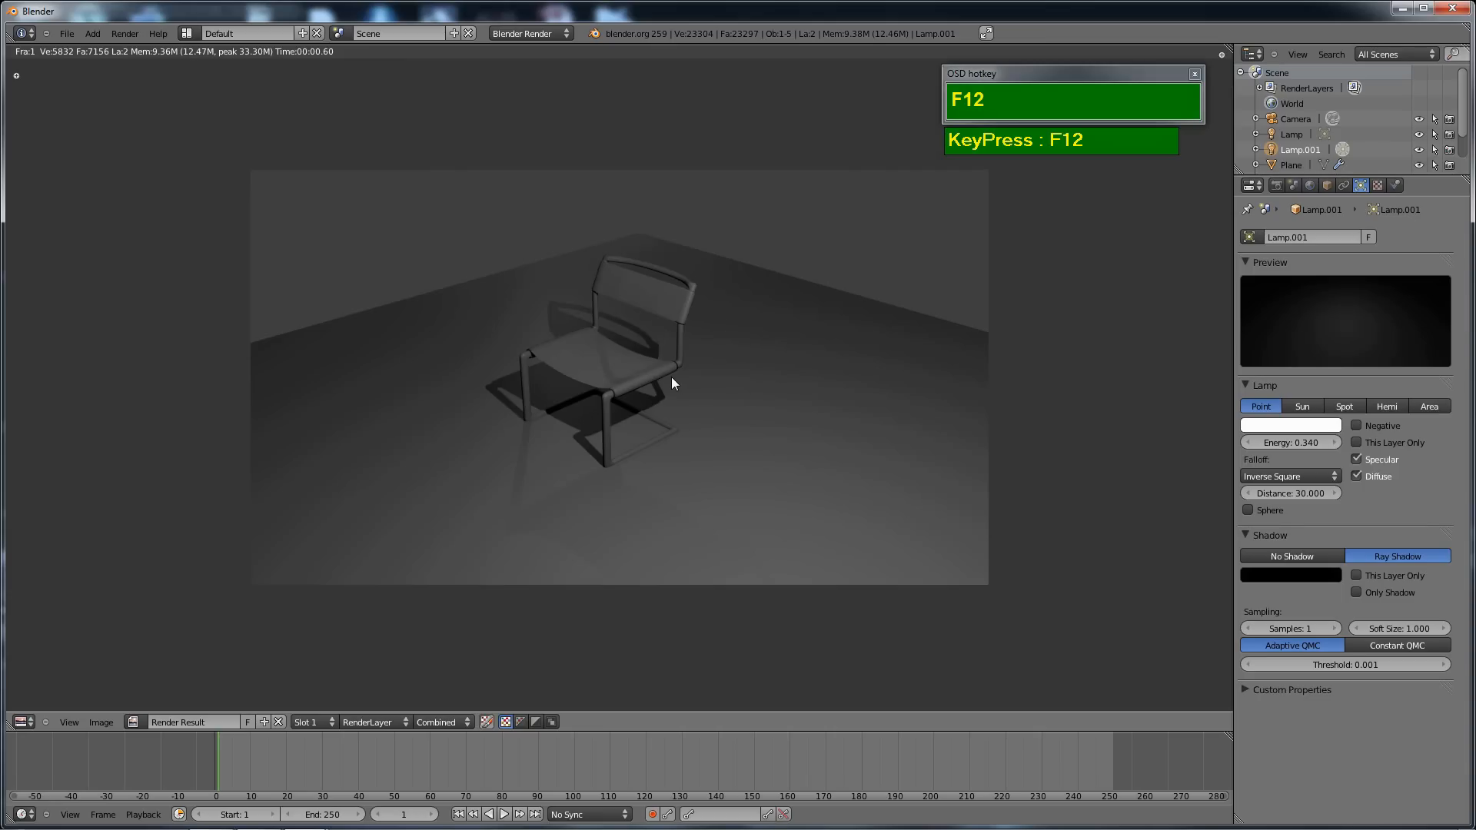
key(Escape)
scroll(699, 384, up, 5)
Select the chair and switch the viewport from textured to solid shading.
right_click(726, 382)
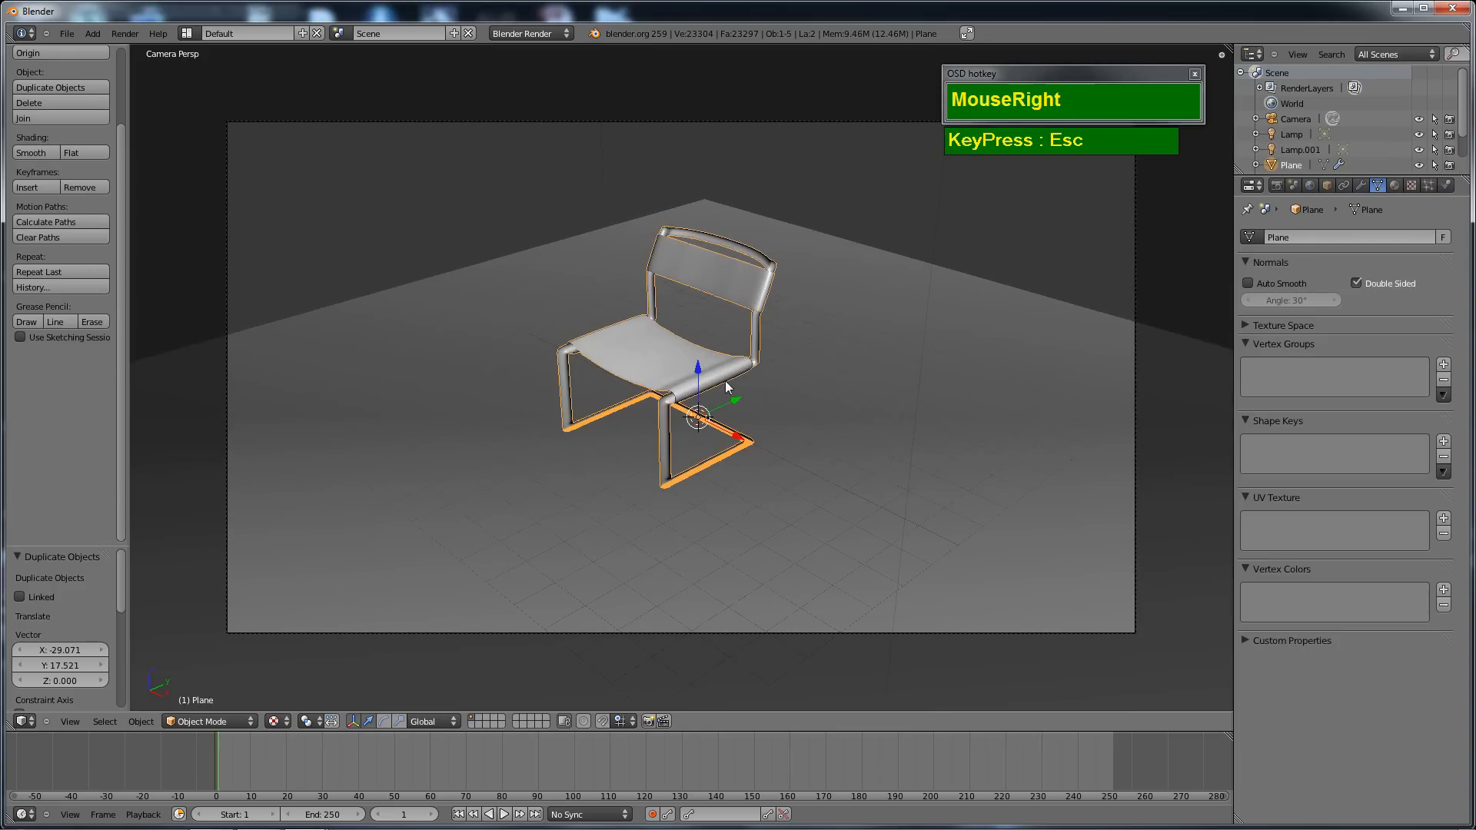
scroll(775, 370, up, 2)
middle_drag(728, 402, 804, 387)
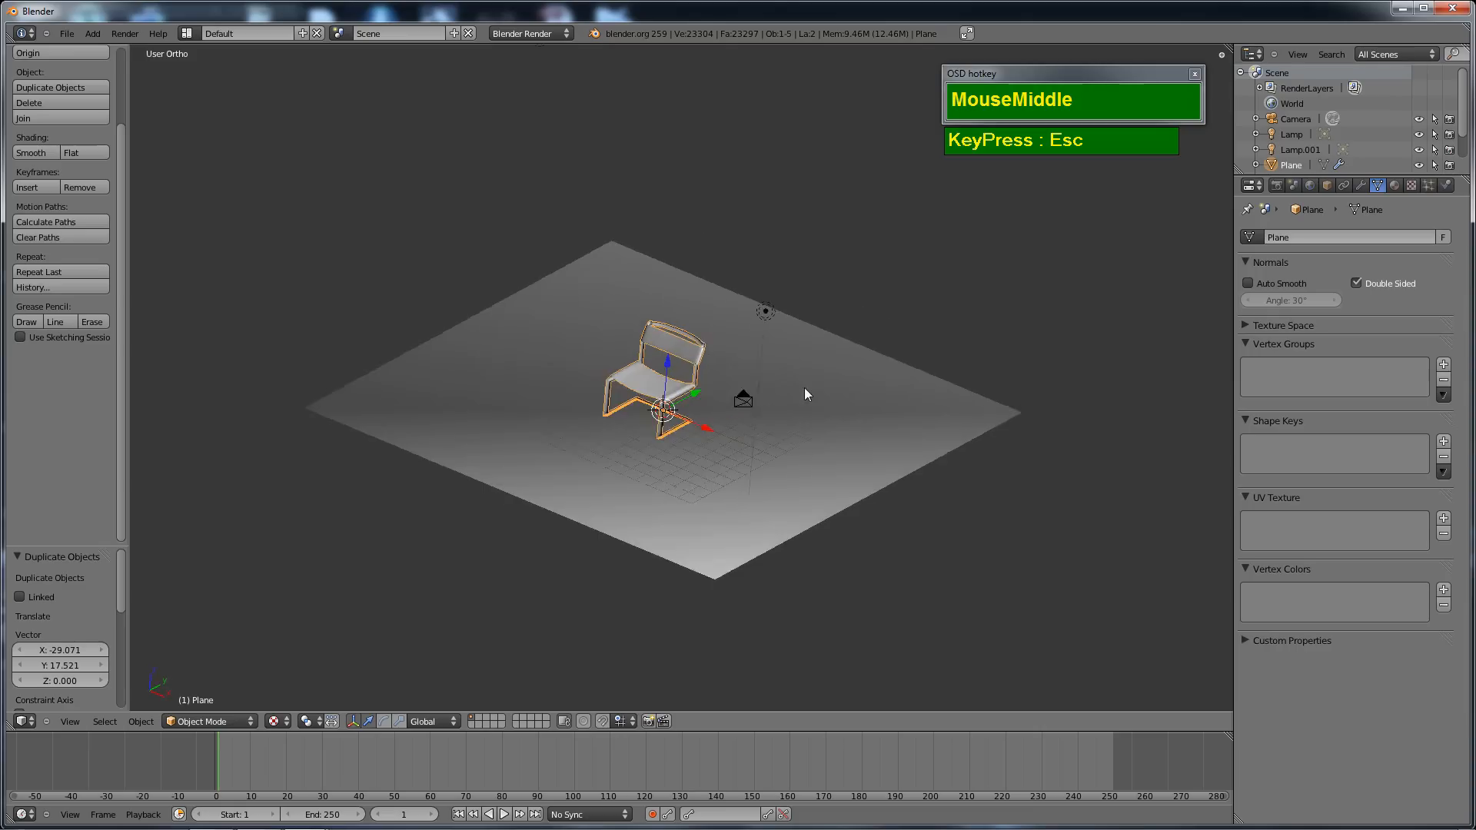
scroll(700, 401, up, 5)
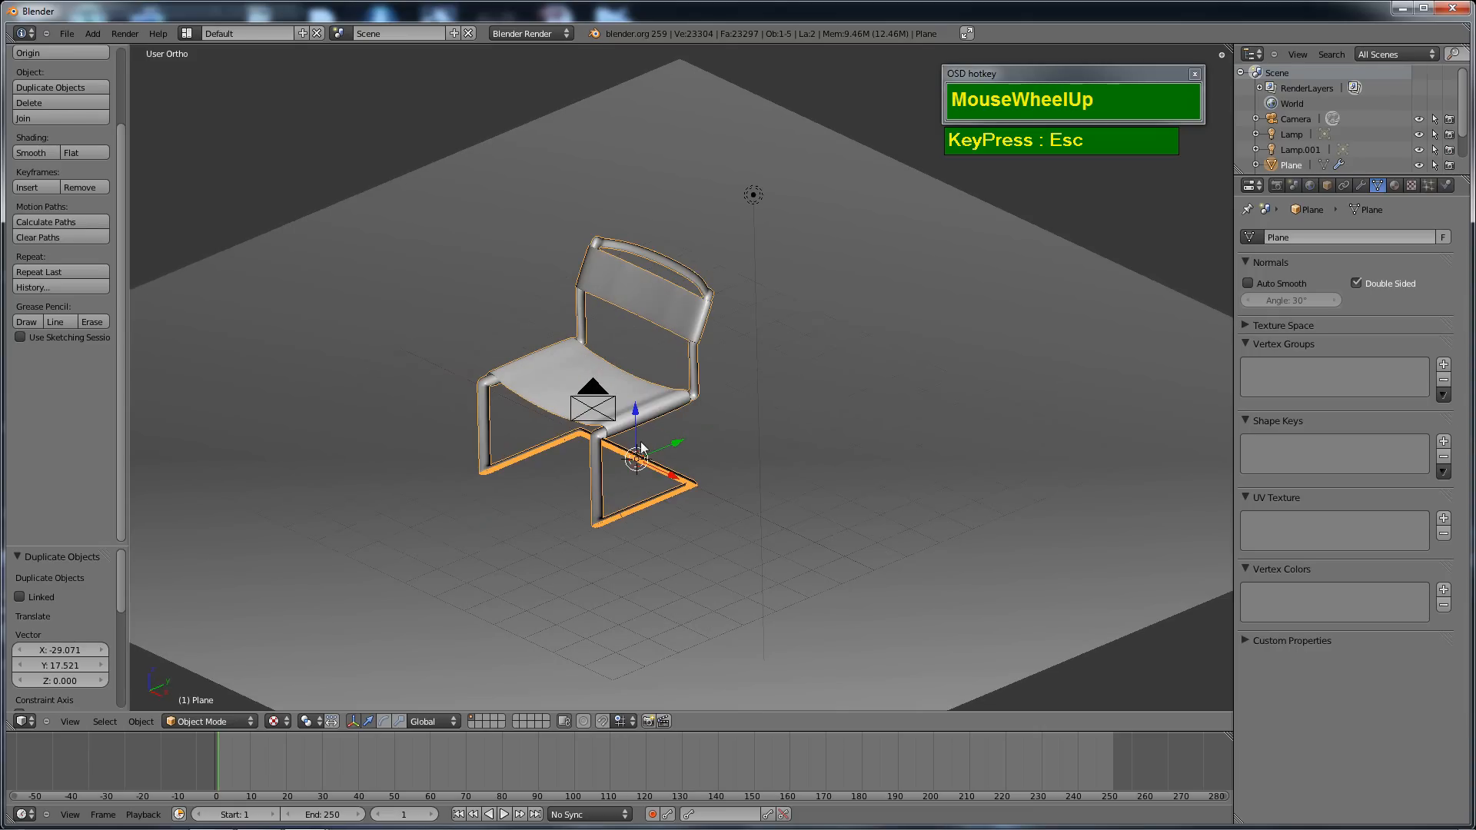
key(z)
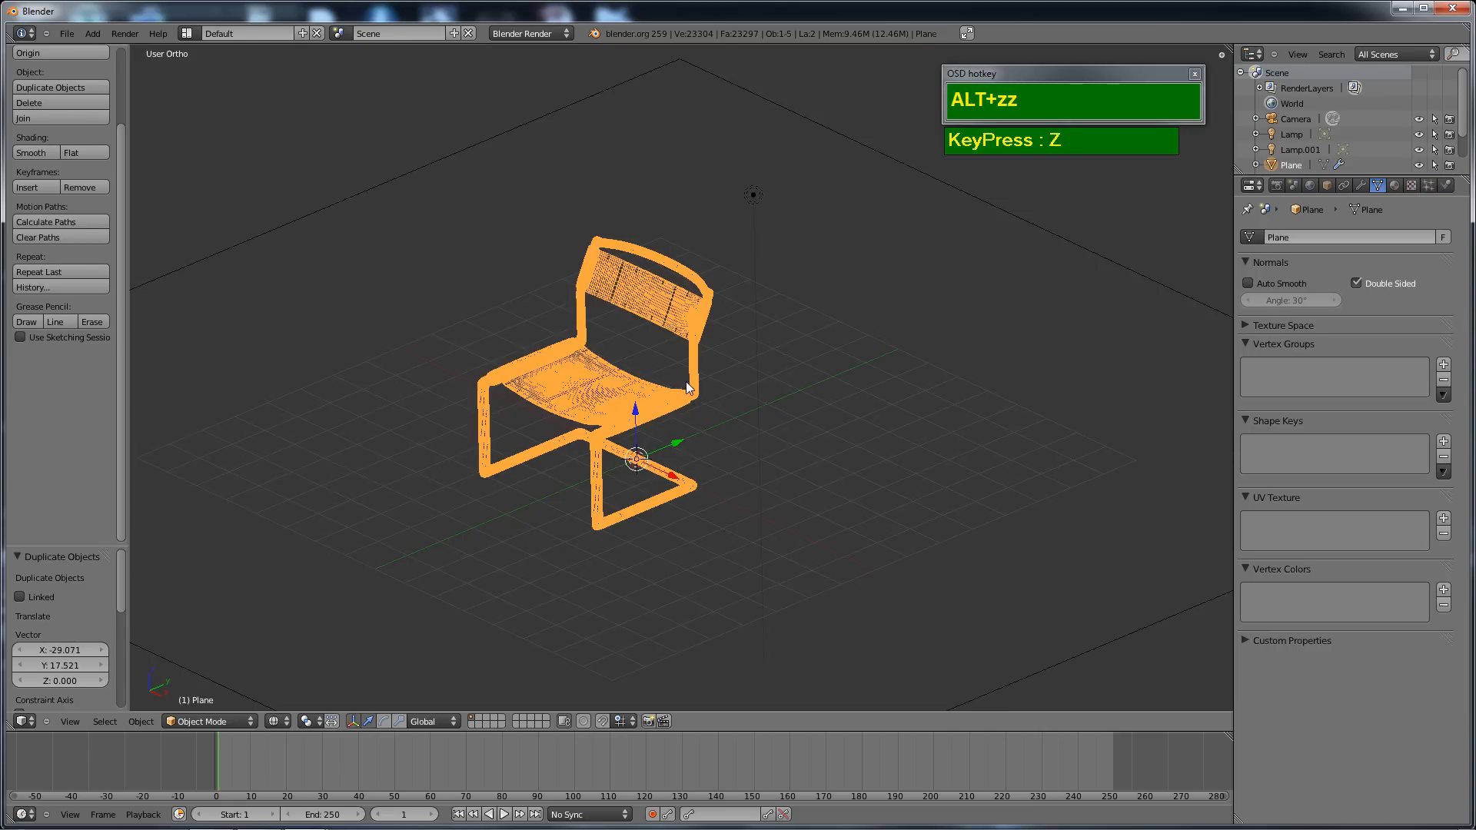
key(alt+z)
key(z)
key(z)
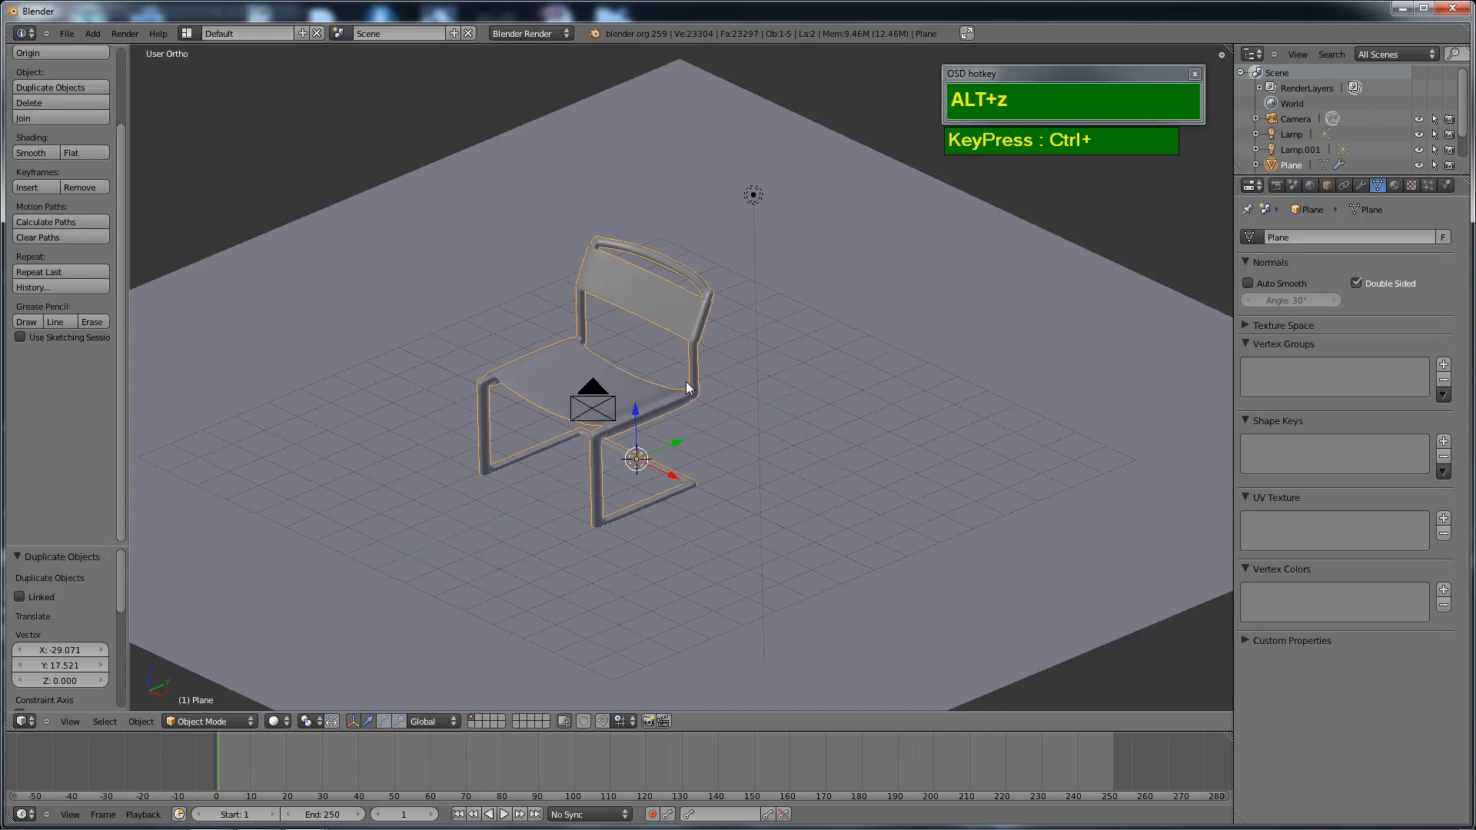
In Edit Mode with face selection, select all linked faces of the chair's tubular frame.
middle_drag(776, 341, 819, 338)
scroll(800, 393, up, 3)
shift+middle_drag(800, 395, 754, 419)
key(Tab)
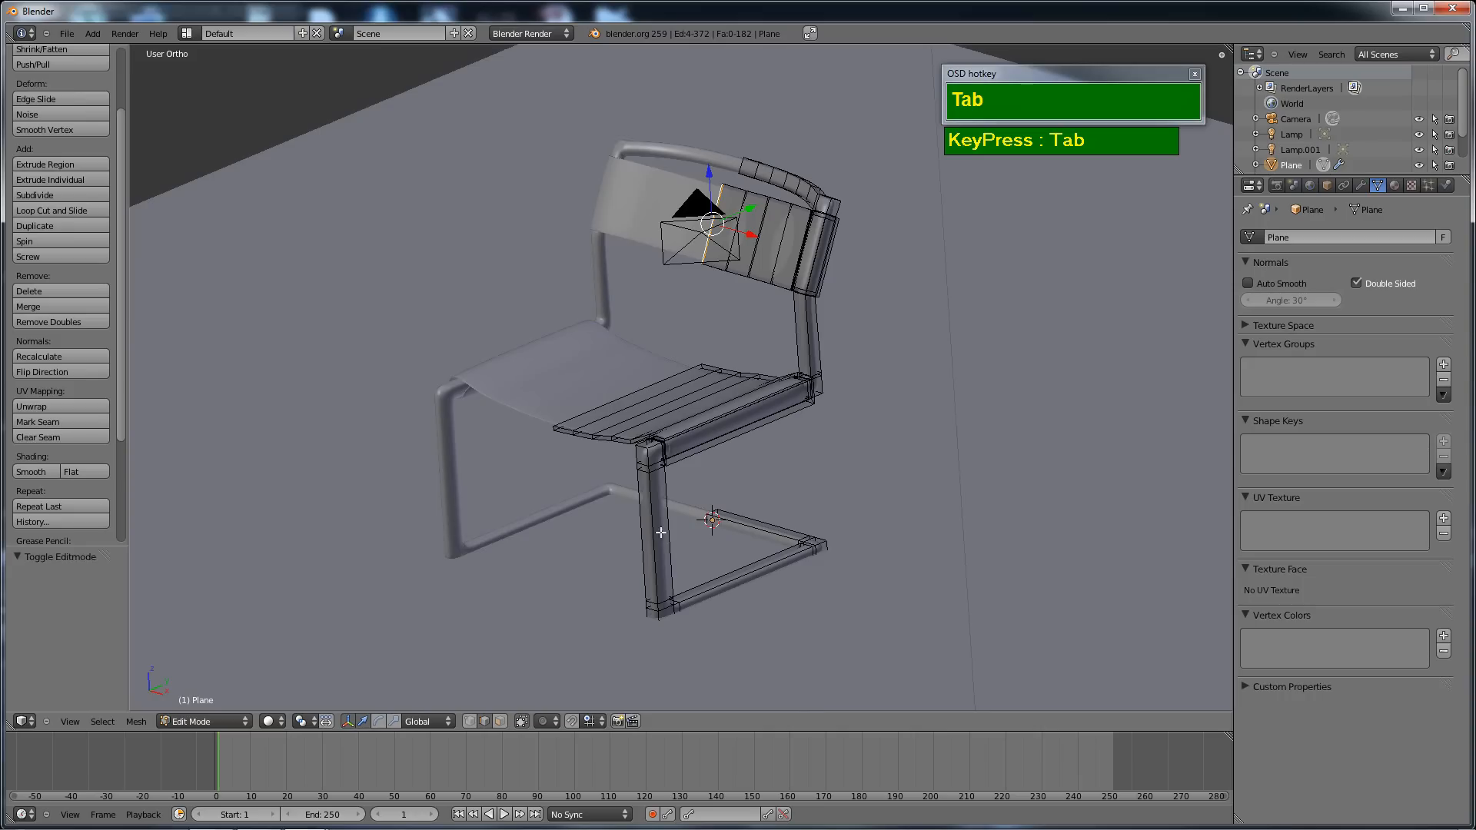
right_click(762, 432)
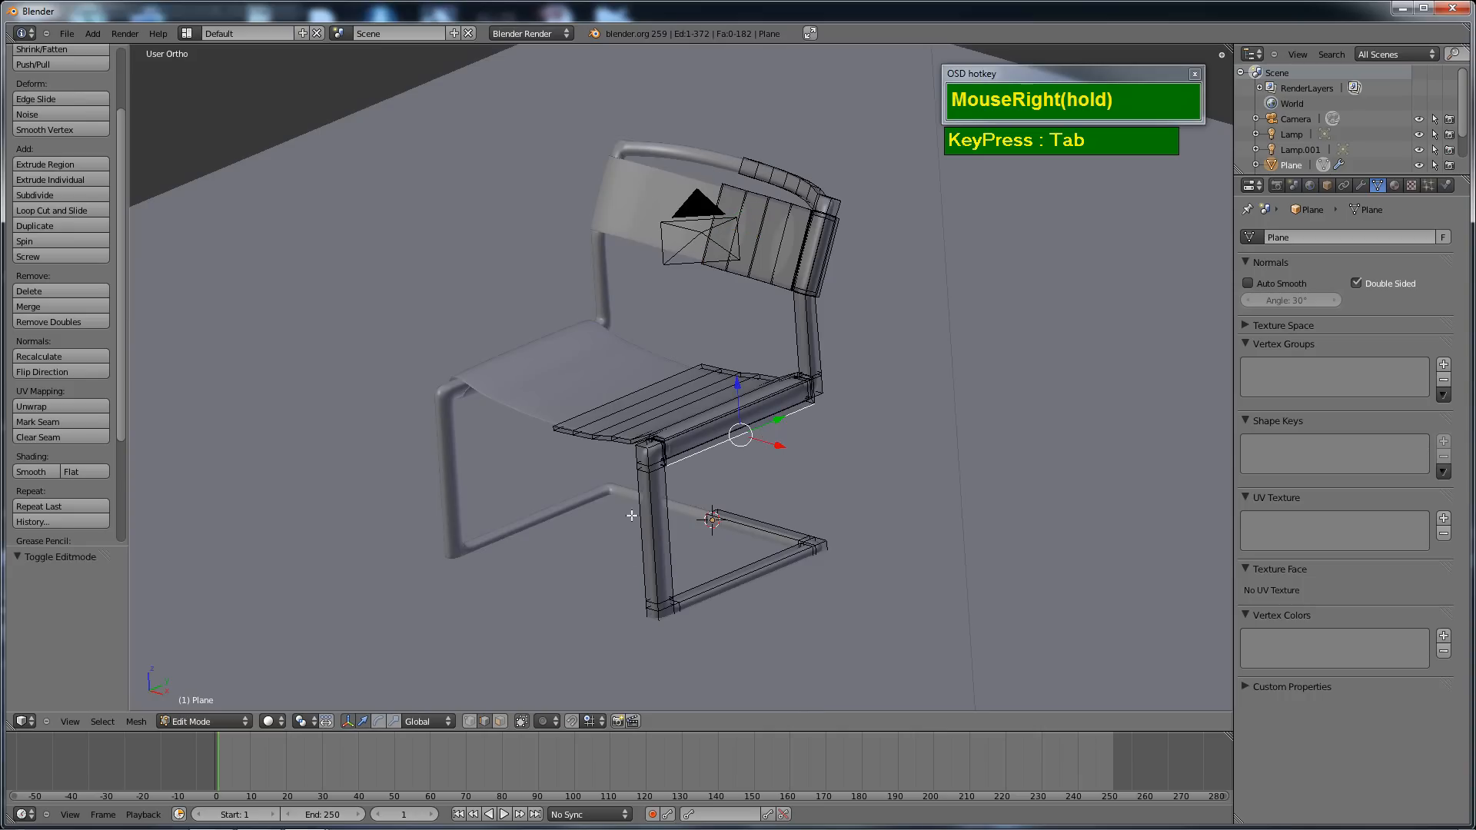
right_click(687, 512)
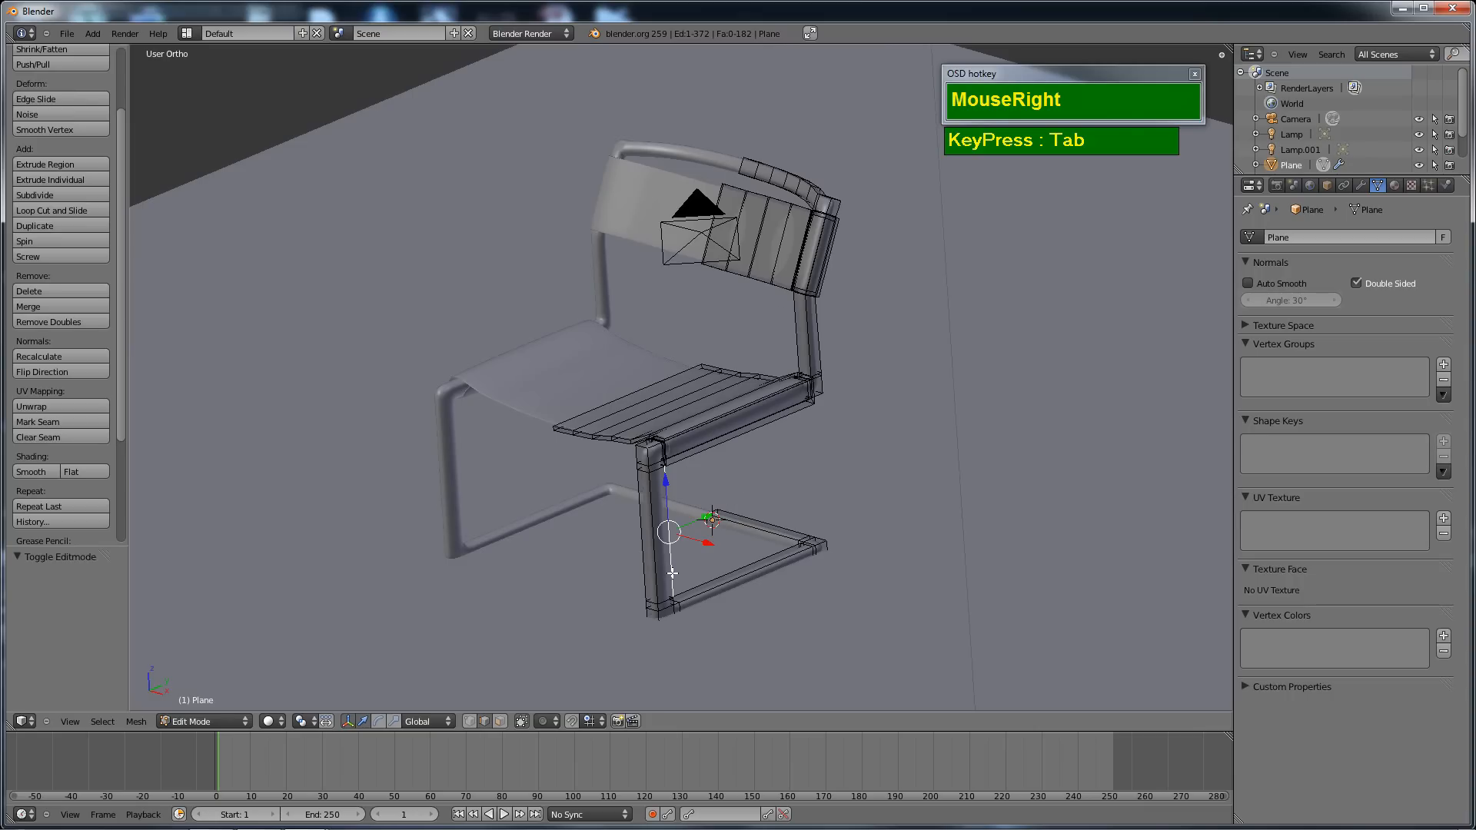
key(ctrl+Tab)
click(730, 601)
right_click(740, 572)
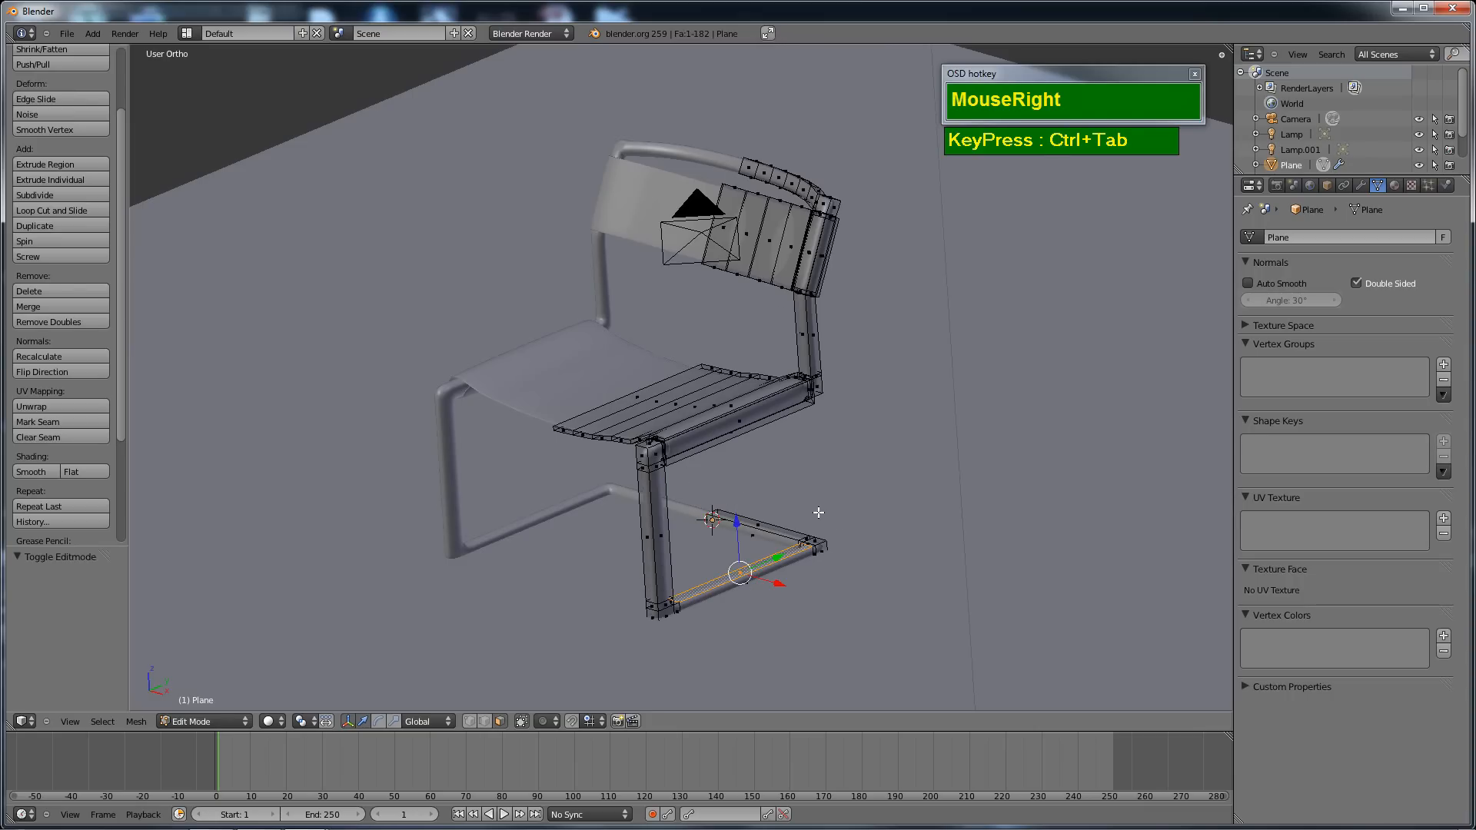
key(l)
key(l)
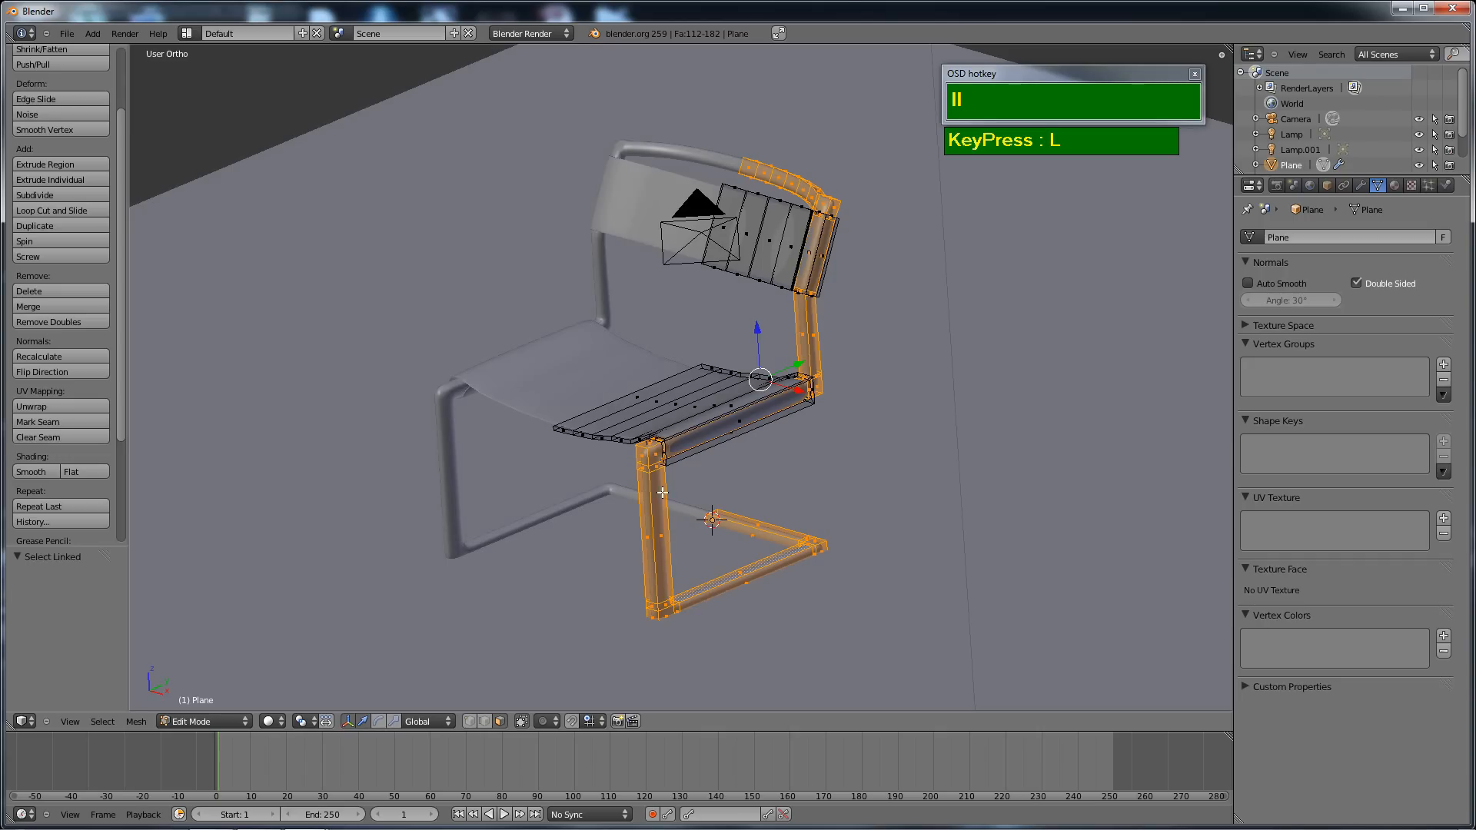
Create a new material for the chair and give it a light blue diffuse colour.
click(1394, 186)
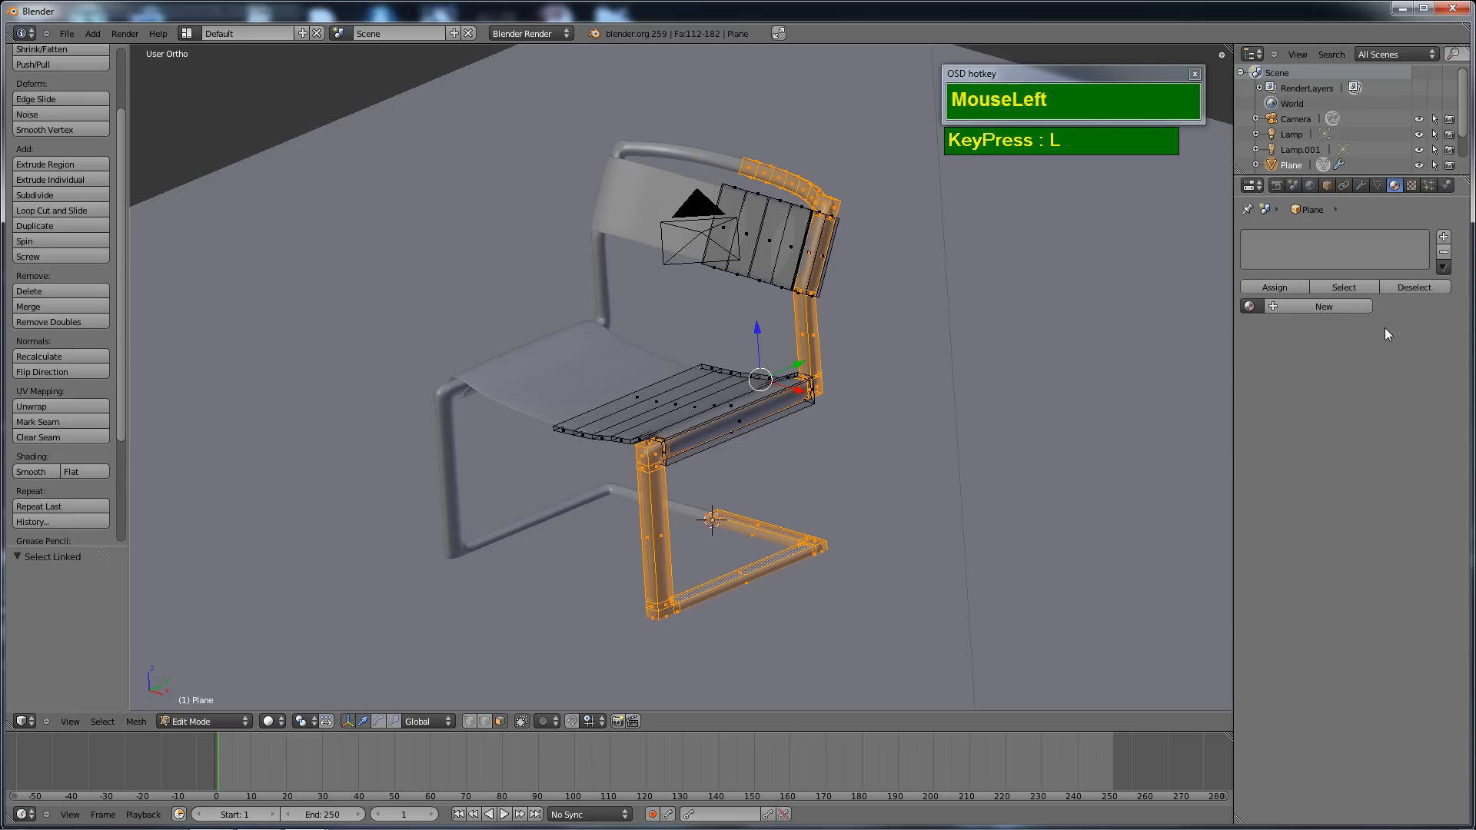
click(1298, 307)
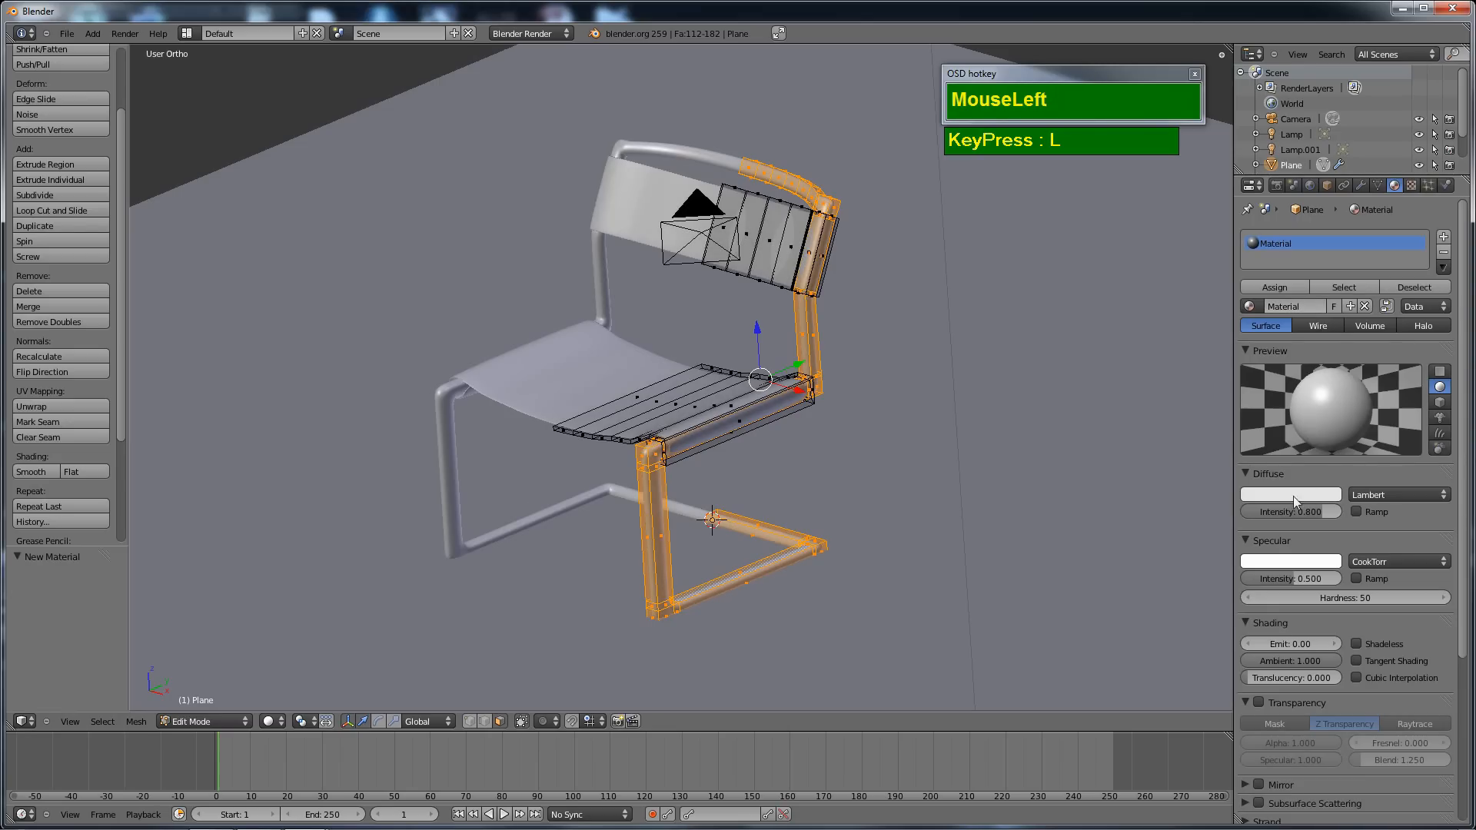
click(1262, 499)
click(1298, 321)
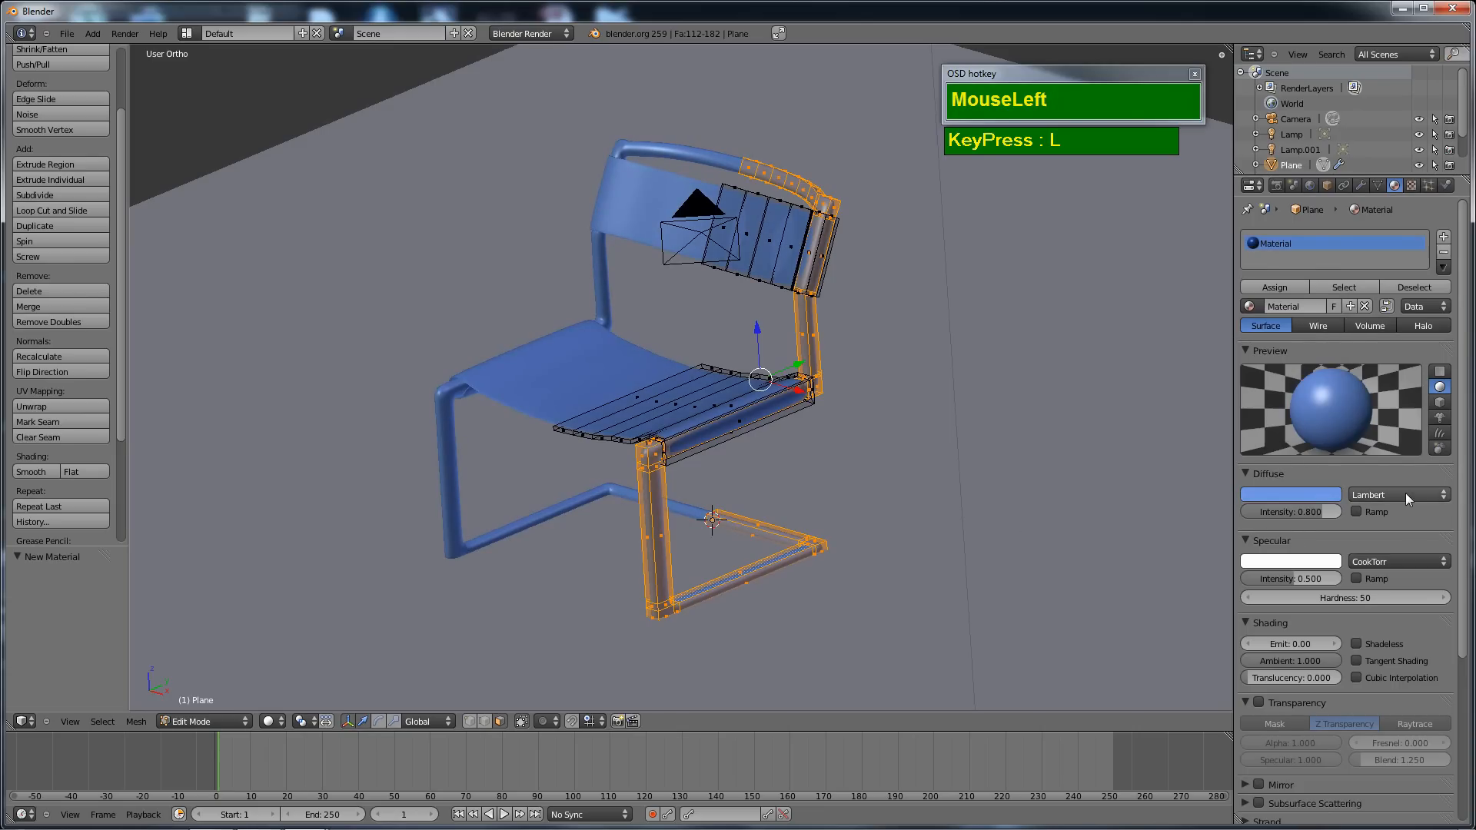
Set the blue material's specular shader to WardIso with intensity 0.007813 and slope 0.03037.
click(1406, 561)
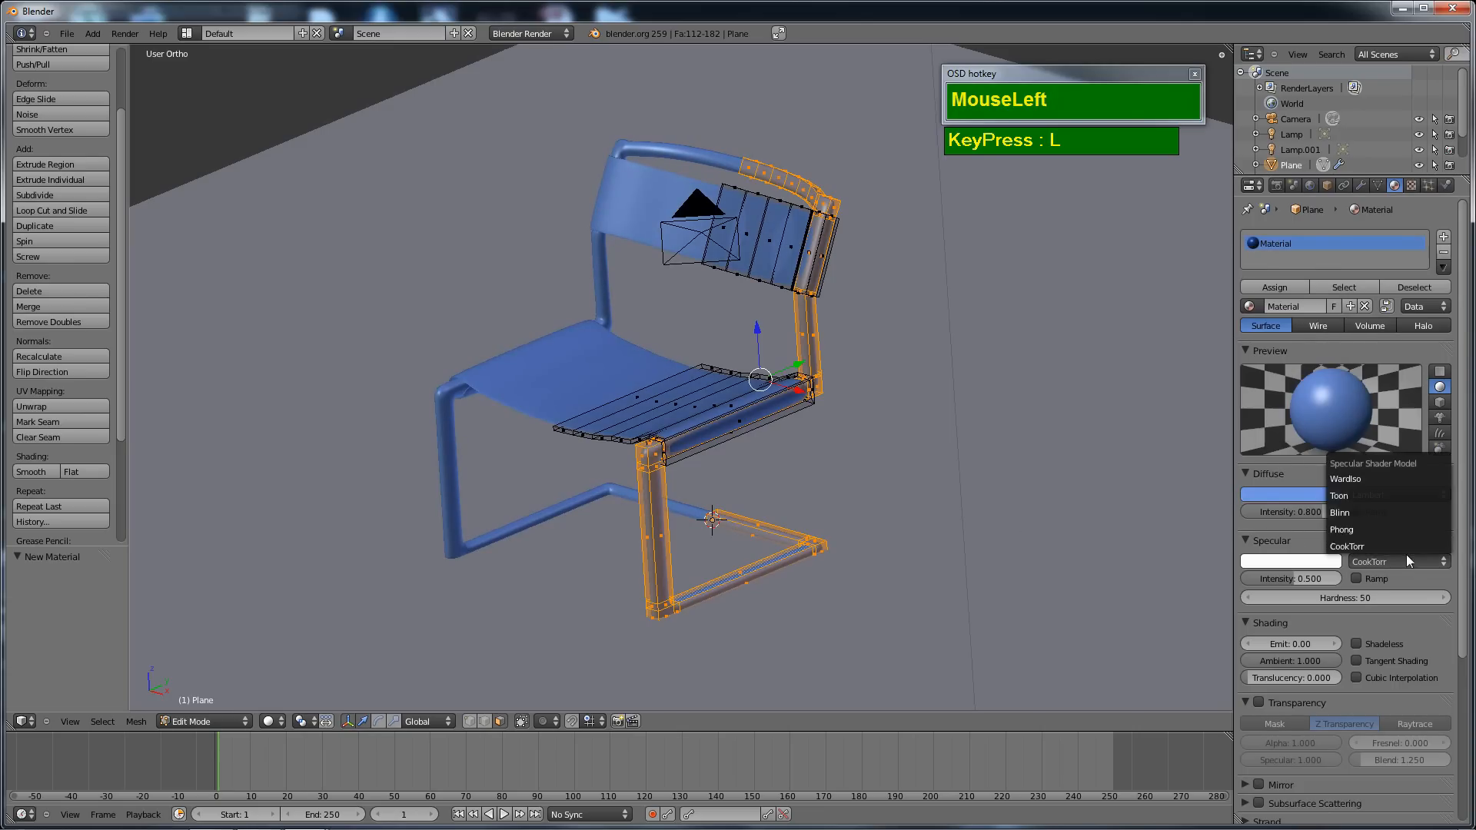
click(1385, 477)
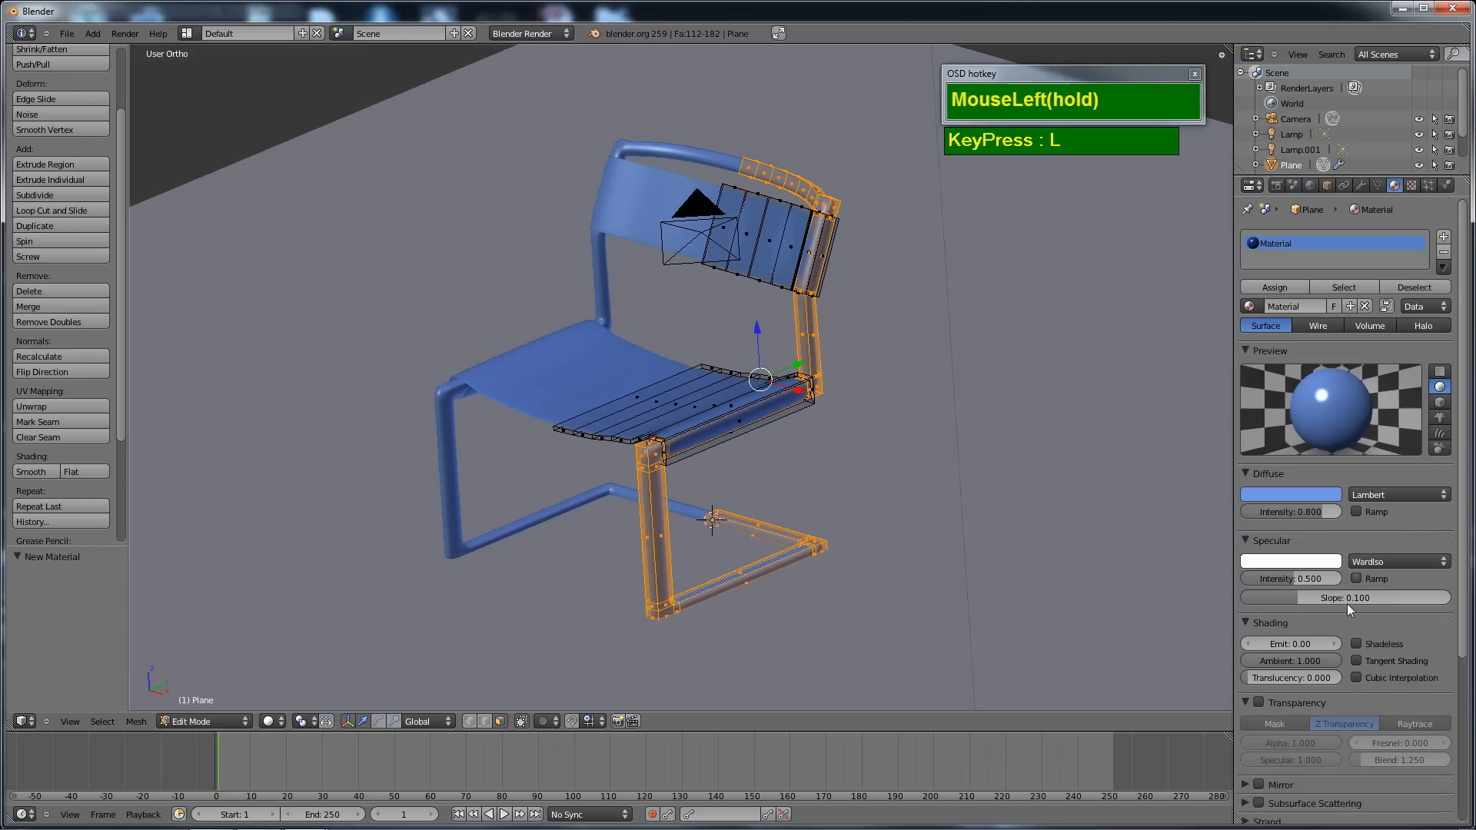
drag(1281, 579, 1243, 582)
Enable mirror reflections on the blue material with a reflectivity of 0.08594.
scroll(1364, 642, down, 5)
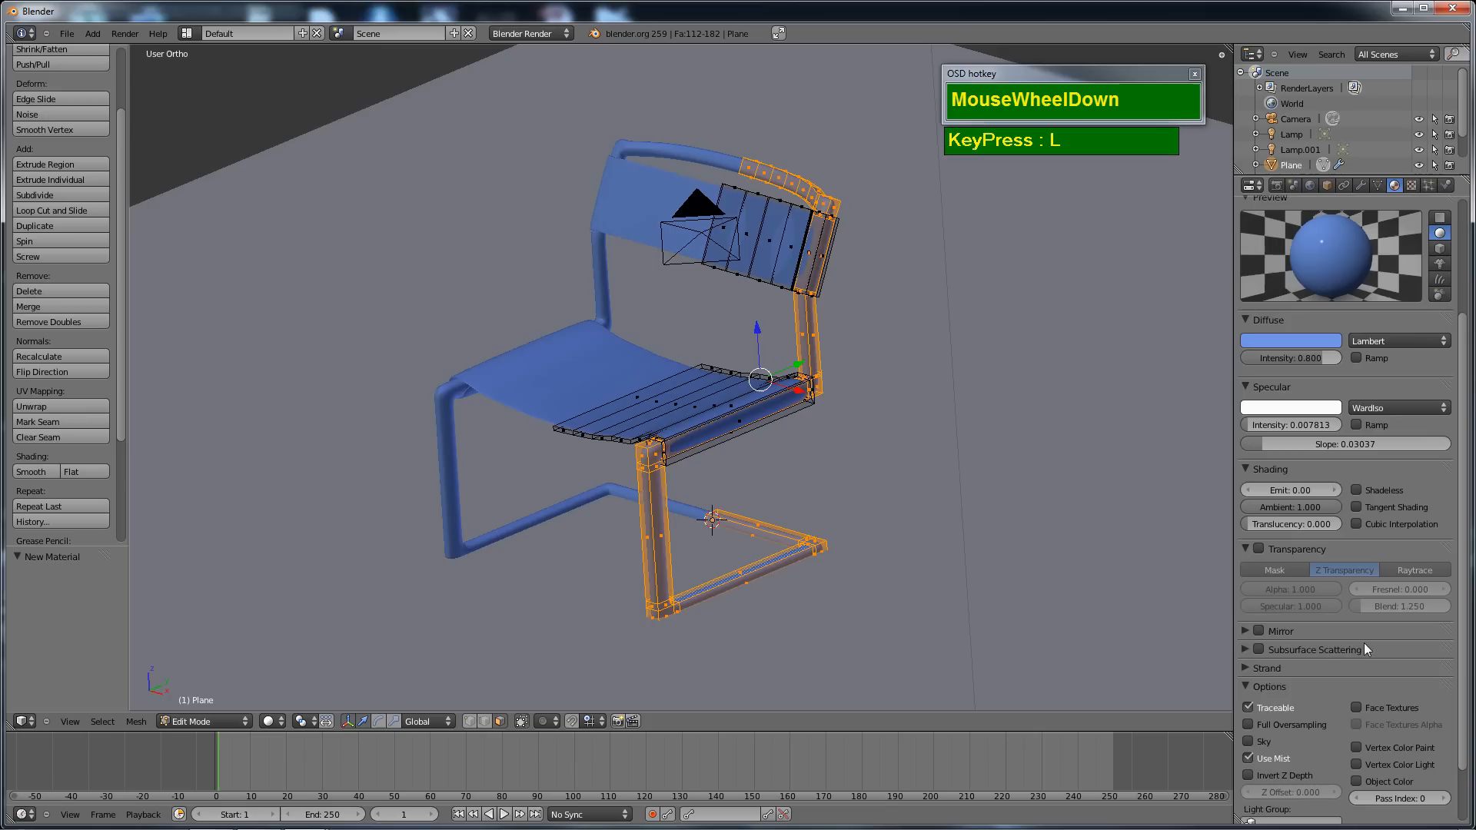
click(1258, 630)
click(1245, 631)
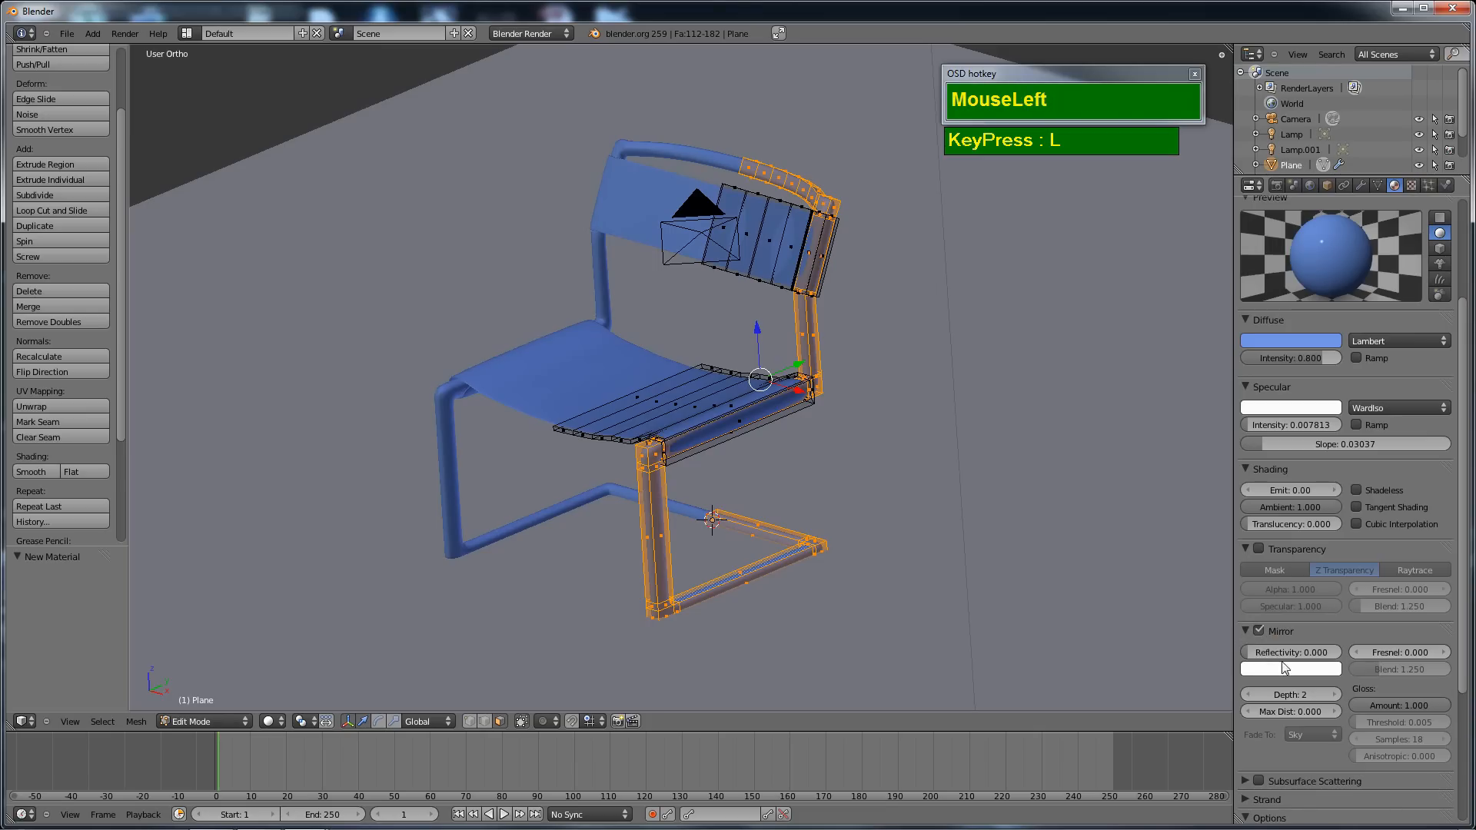
drag(1251, 652, 1254, 547)
scroll(1345, 284, up, 2)
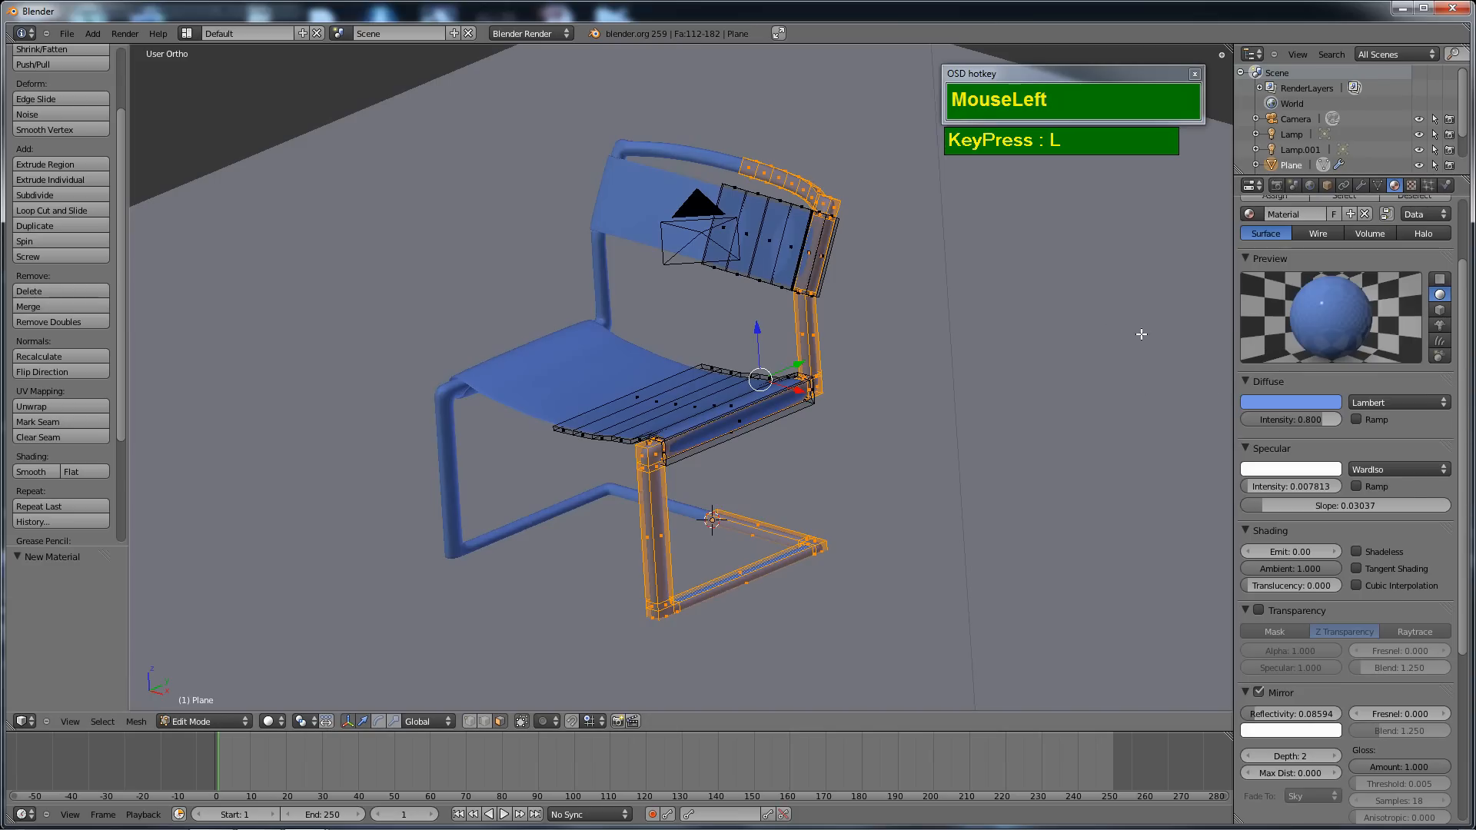
scroll(1428, 349, up, 3)
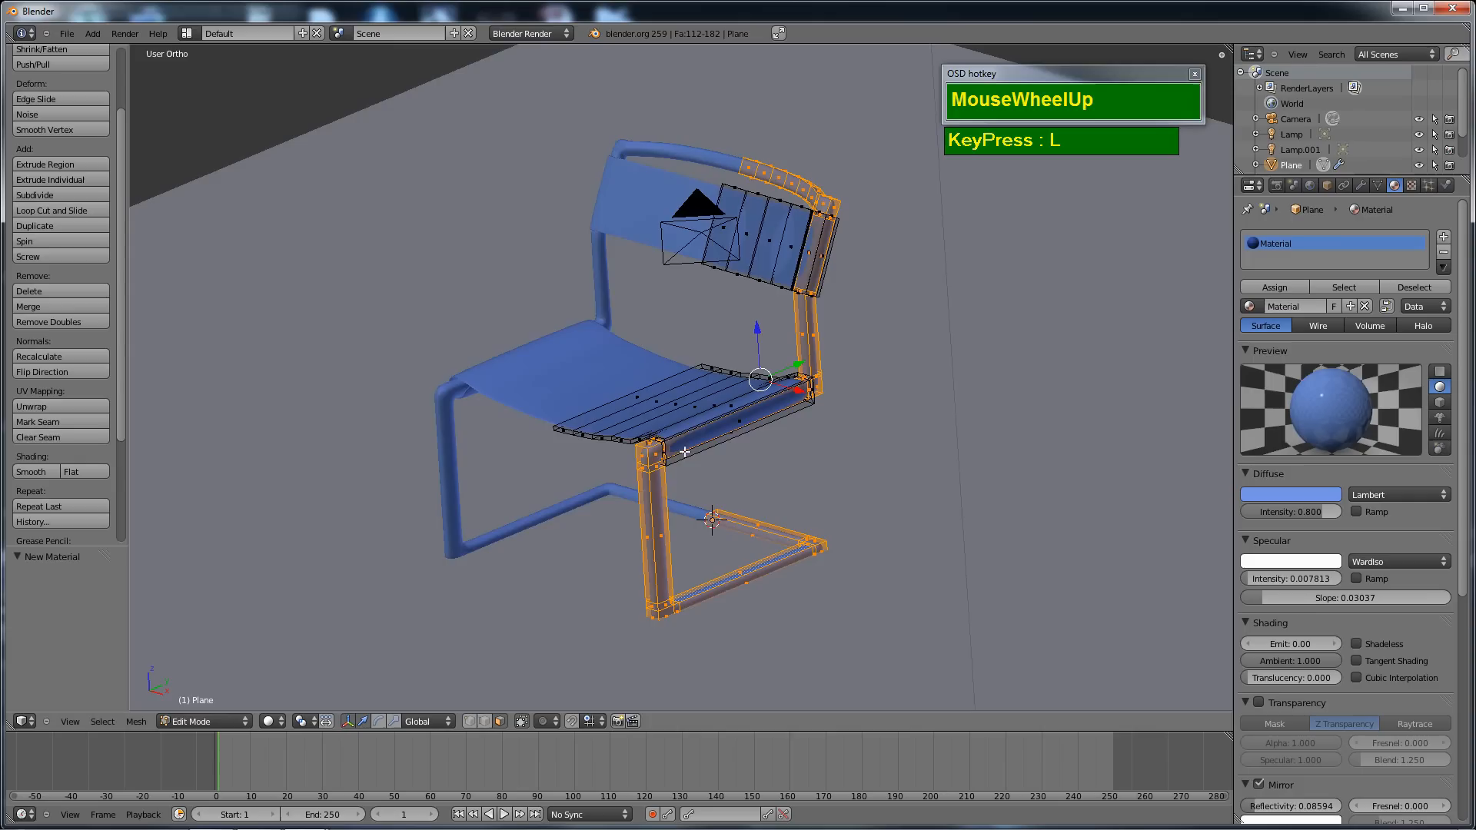
scroll(669, 411, up, 1)
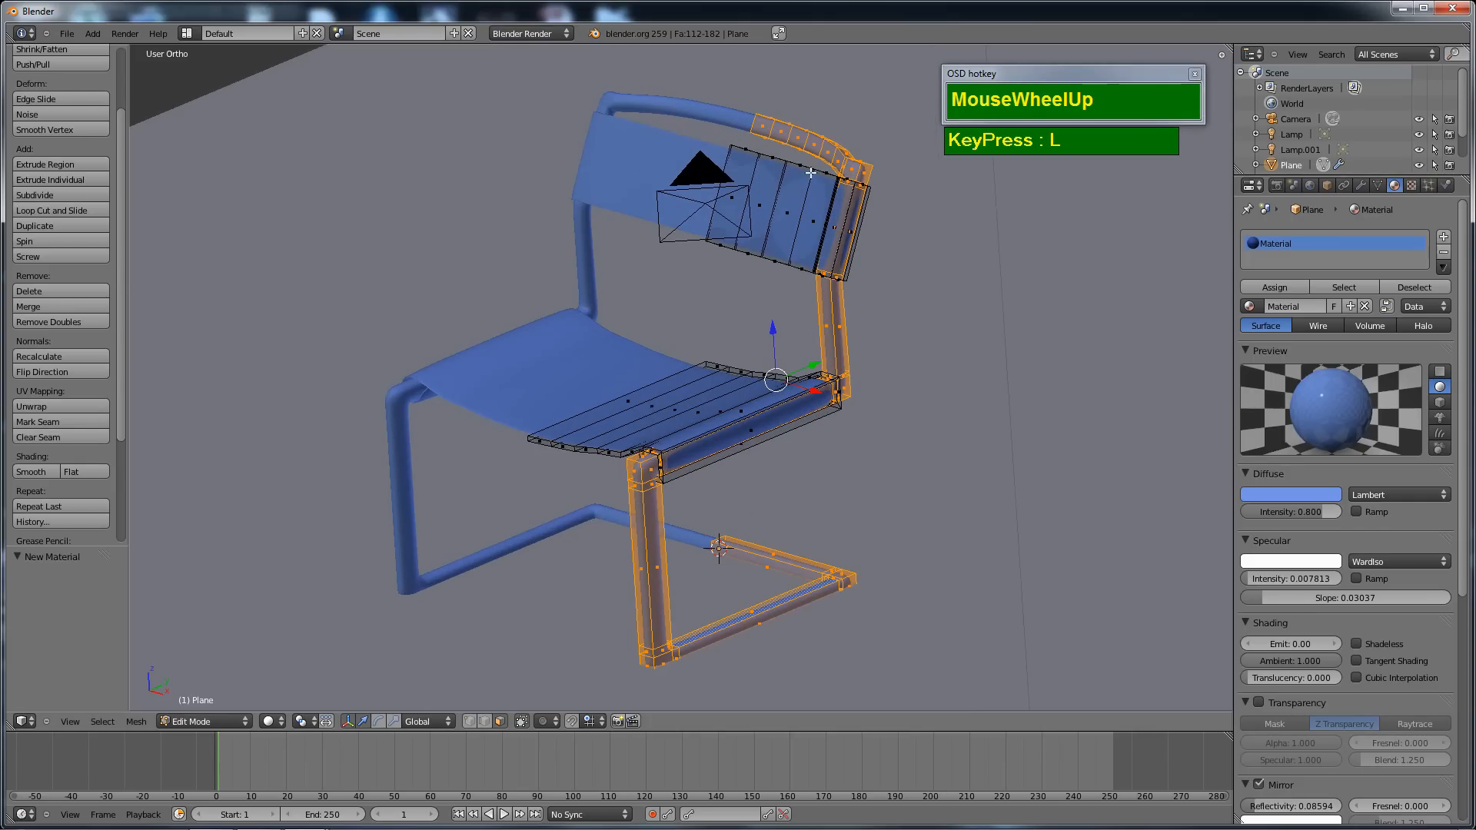
Add a second material slot with a new material and give it a bright red diffuse colour.
click(1444, 239)
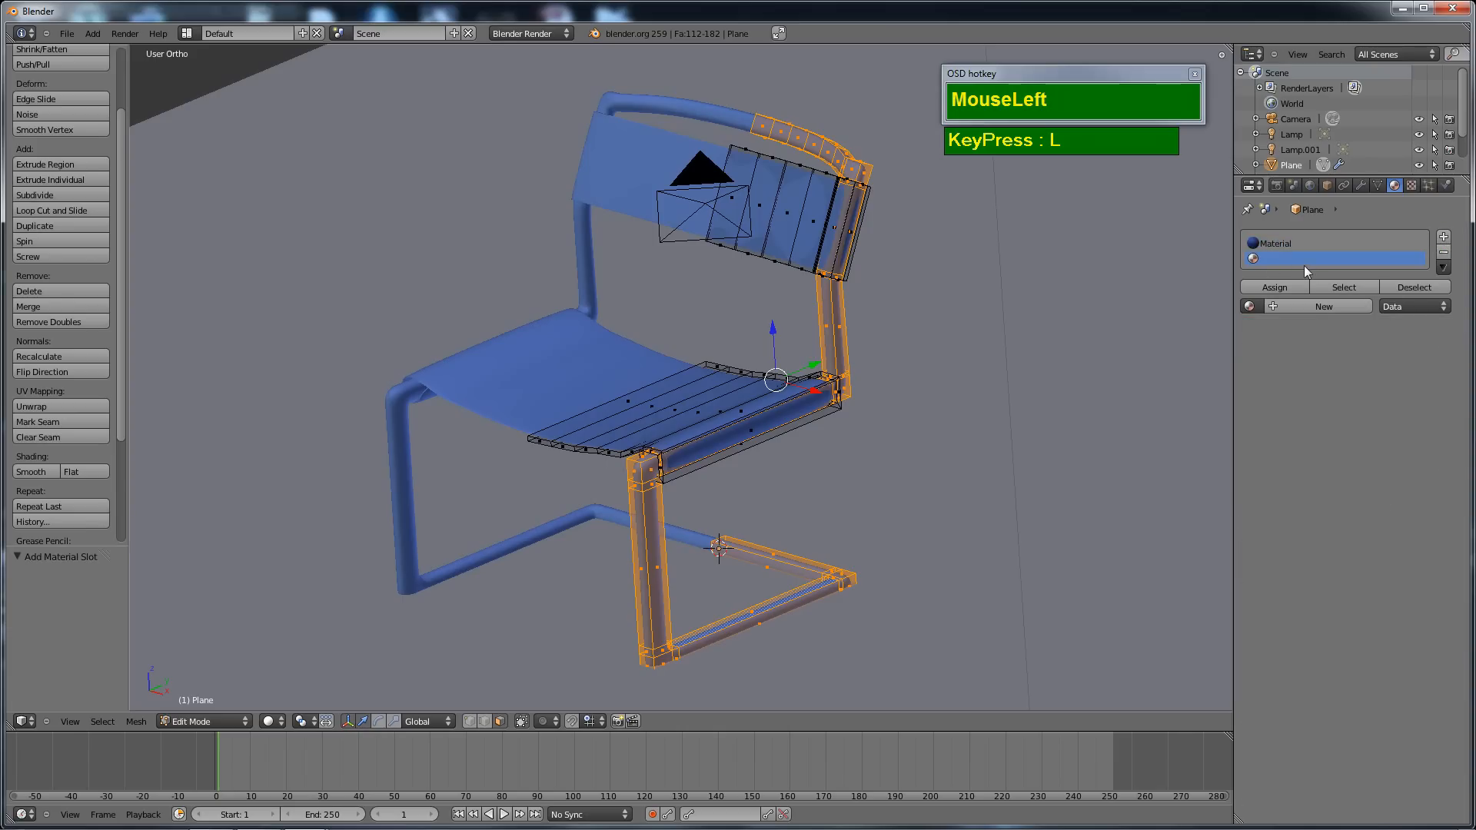
click(1320, 303)
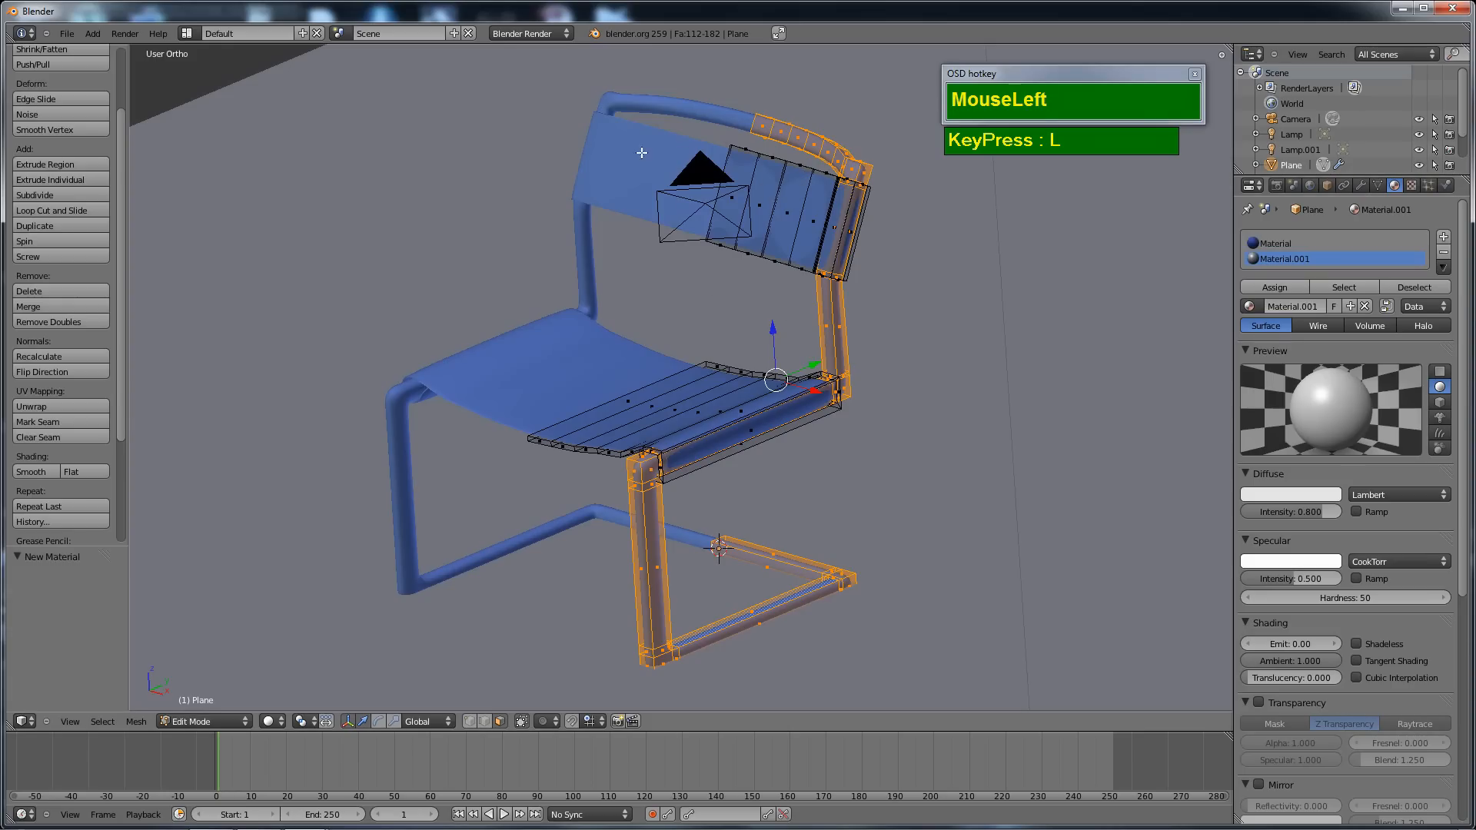
click(1319, 496)
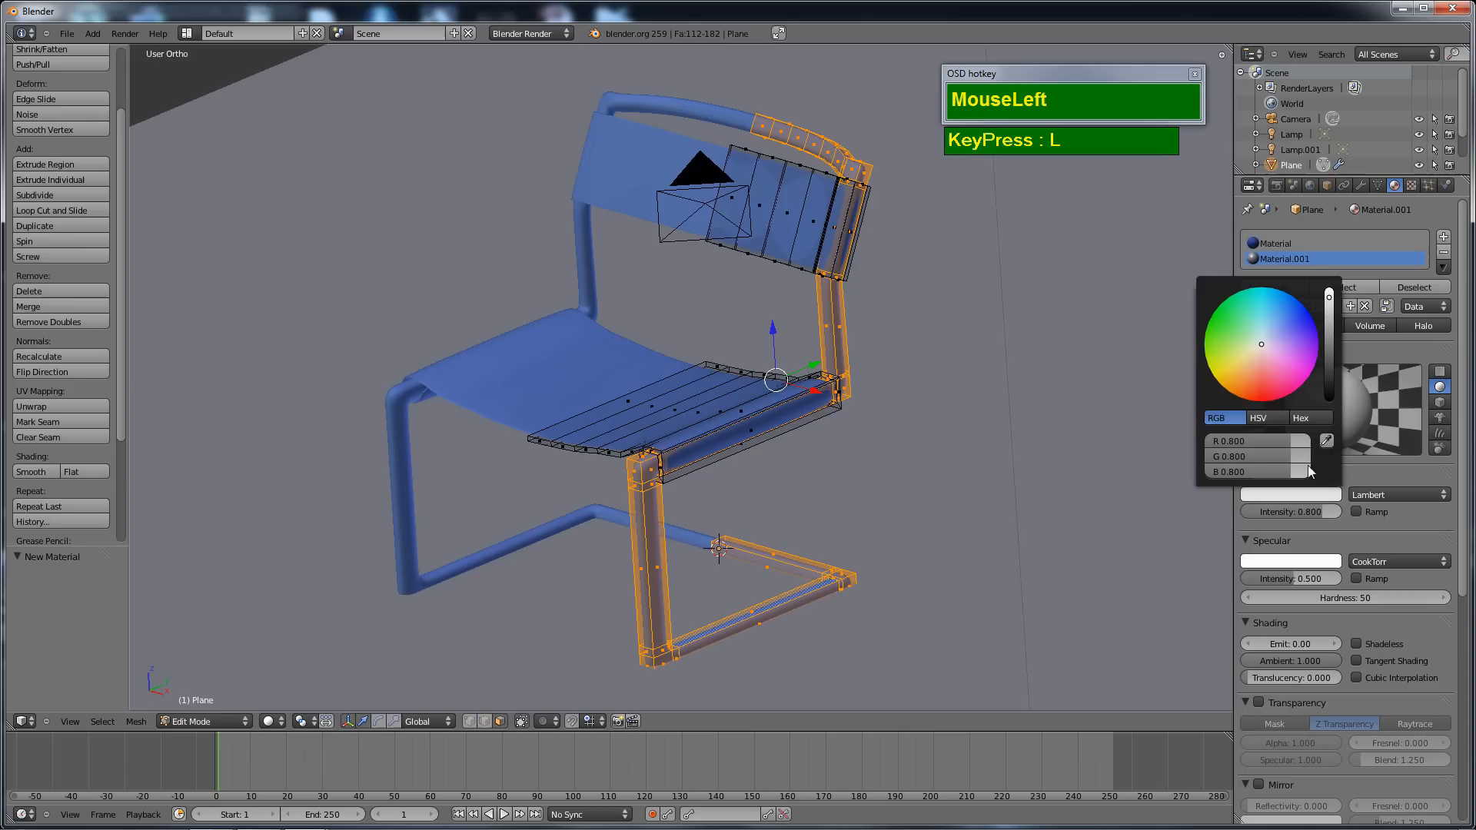
mouse_move(1247, 383)
mouse_down()
mouse_move(1255, 403)
mouse_move(1267, 396)
mouse_up()
click(1335, 323)
drag(1335, 323, 1333, 294)
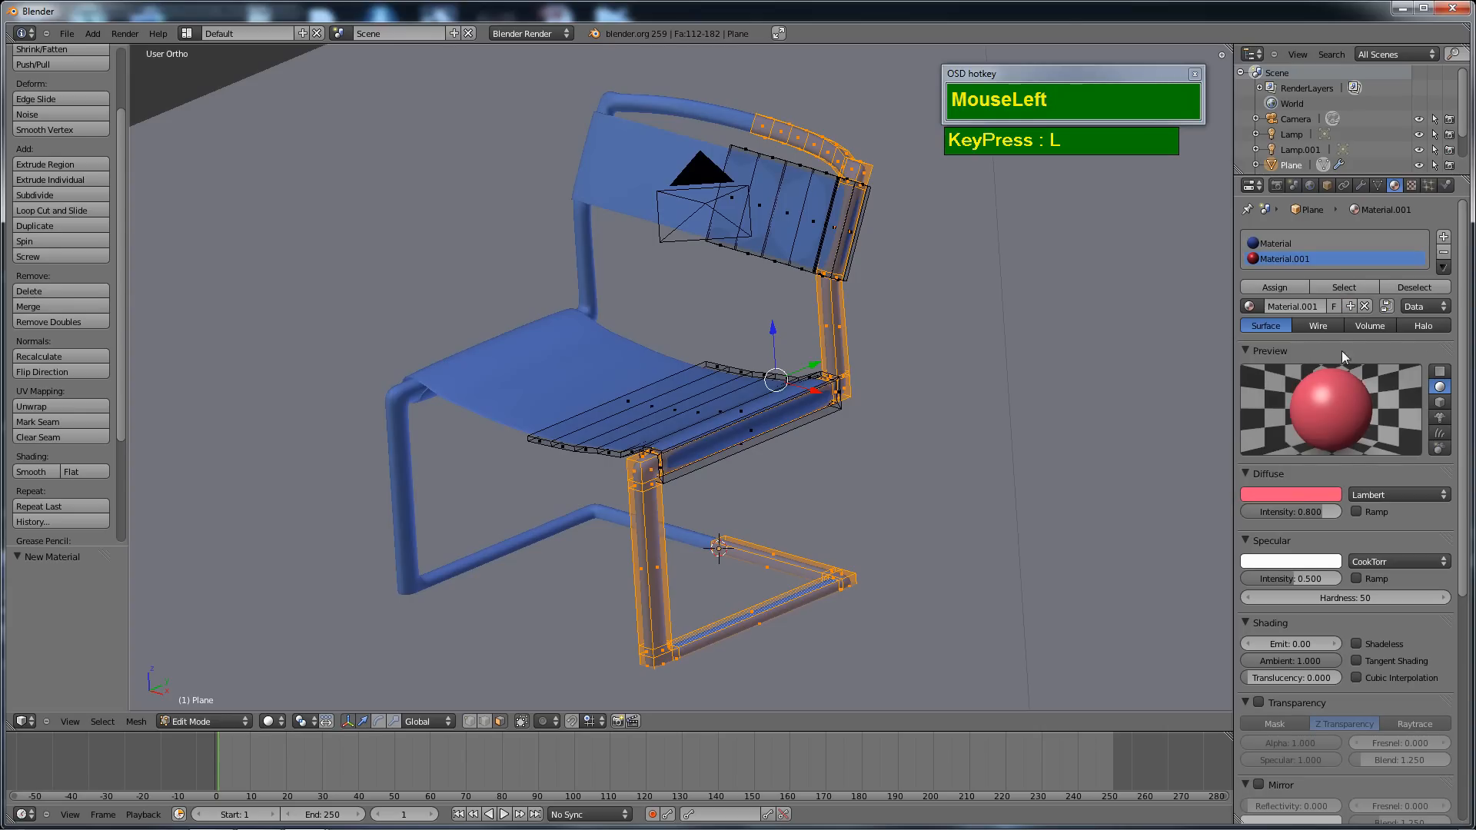
click(1304, 498)
click(1262, 402)
drag(1263, 405, 1262, 400)
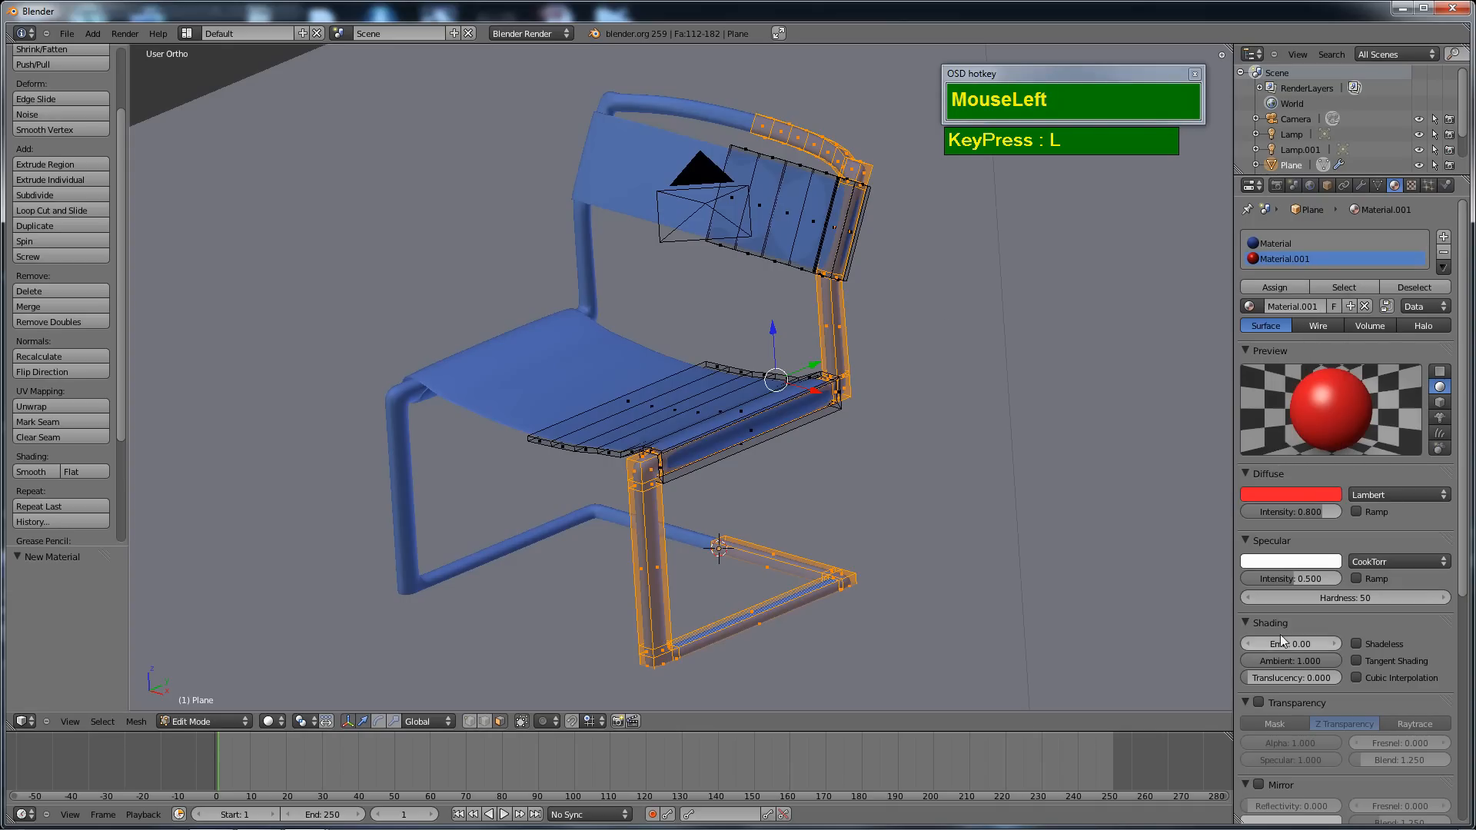
Set the red material's diffuse shader to Oren-Nayar, specular intensity to 0.09375 and hardness to 129.
click(1382, 495)
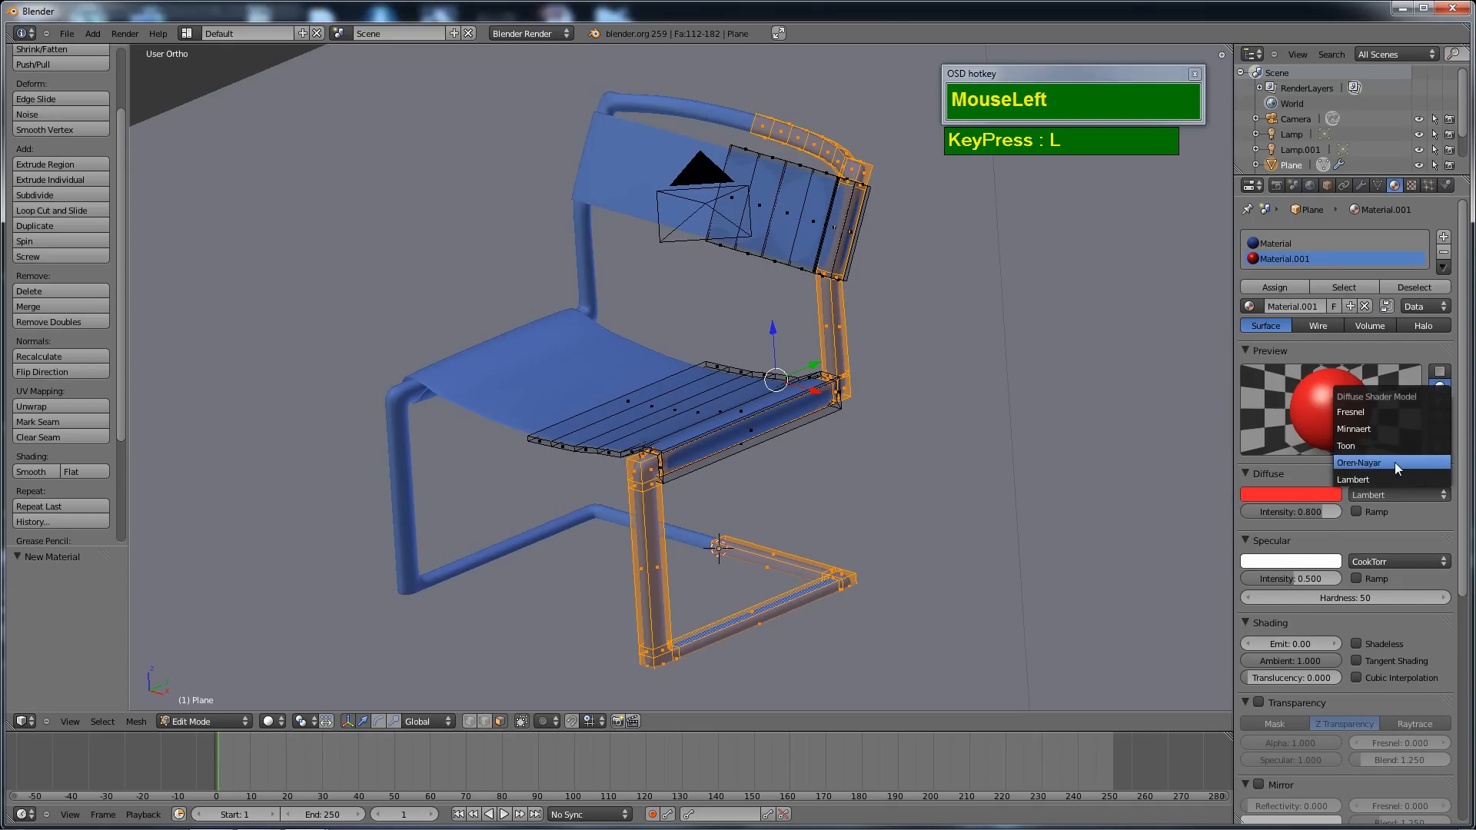
click(1394, 463)
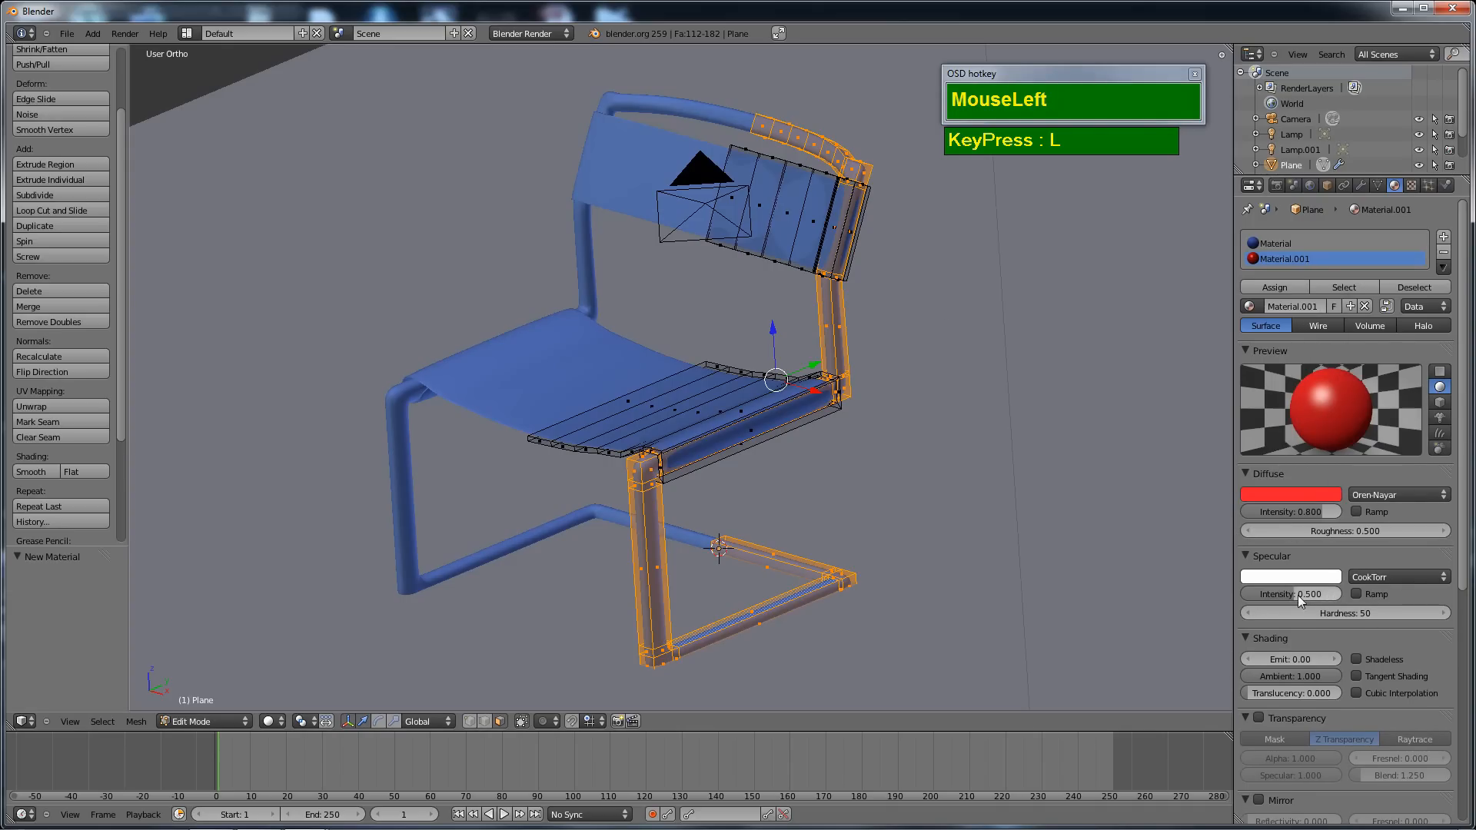
click(1399, 576)
drag(1315, 612, 1274, 597)
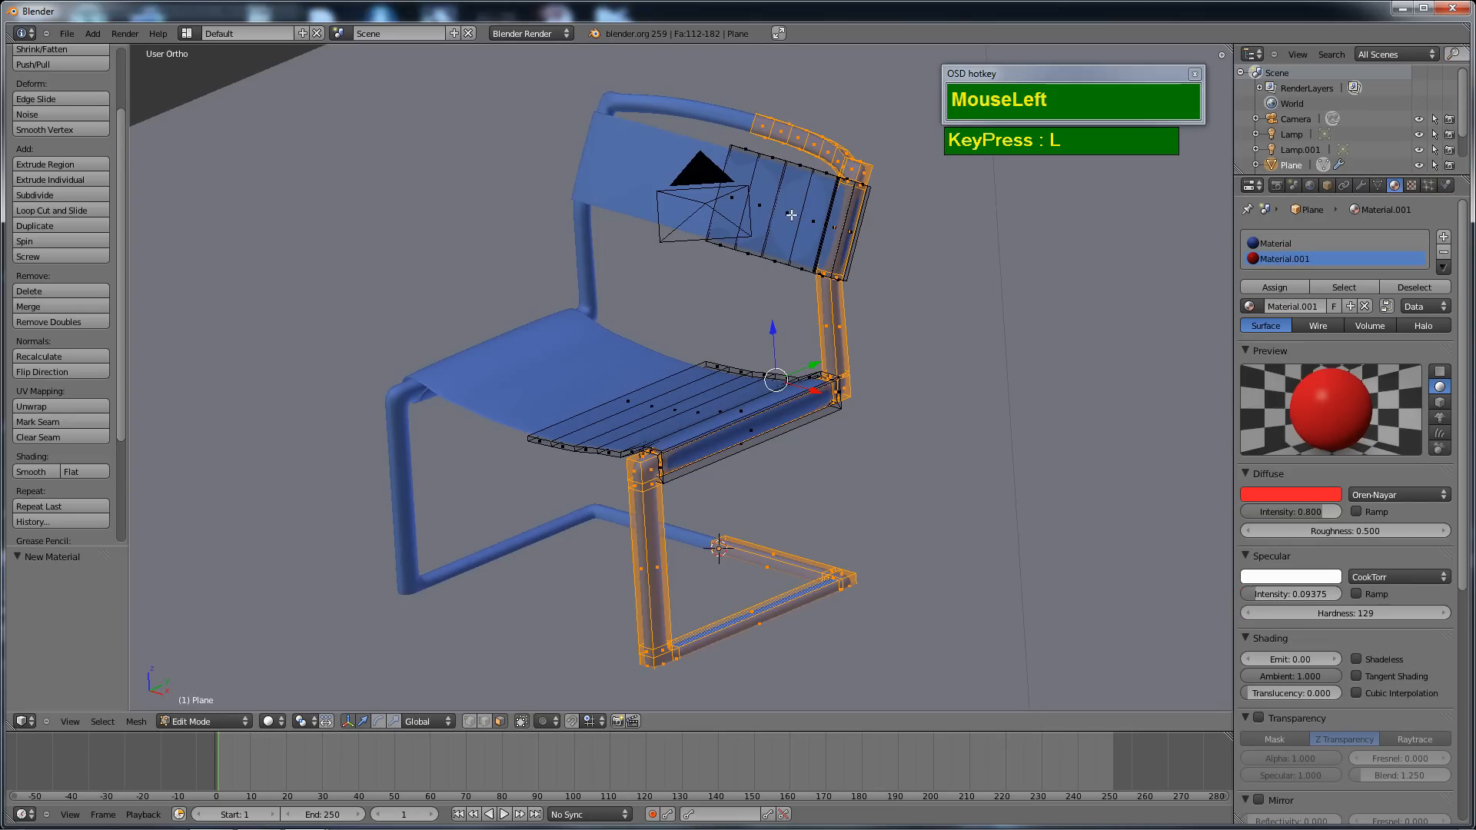
Select all linked faces of the backrest and assign the red material to them.
alt+right_click(858, 241)
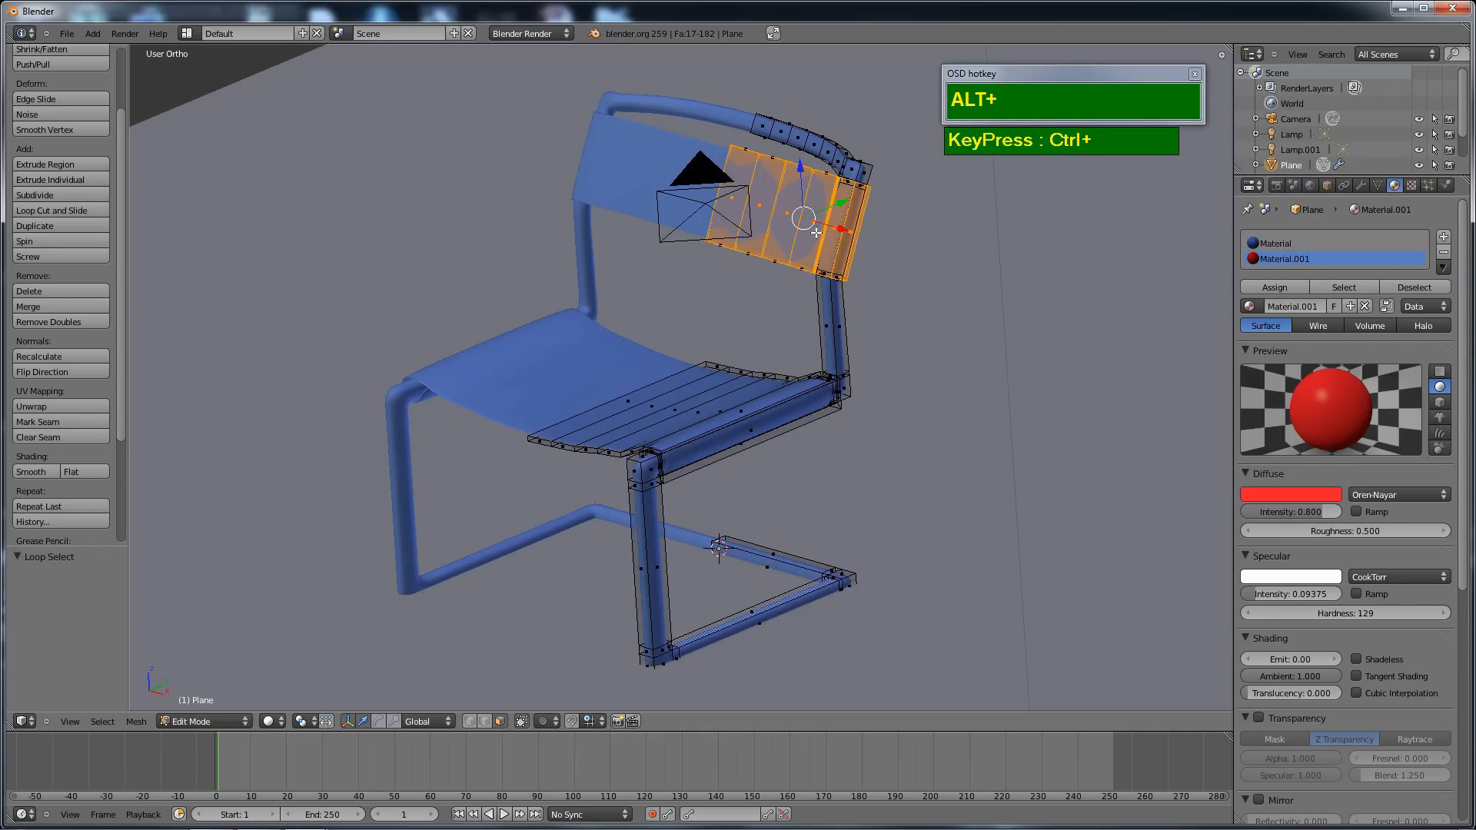
key(l)
middle_drag(815, 232, 773, 148)
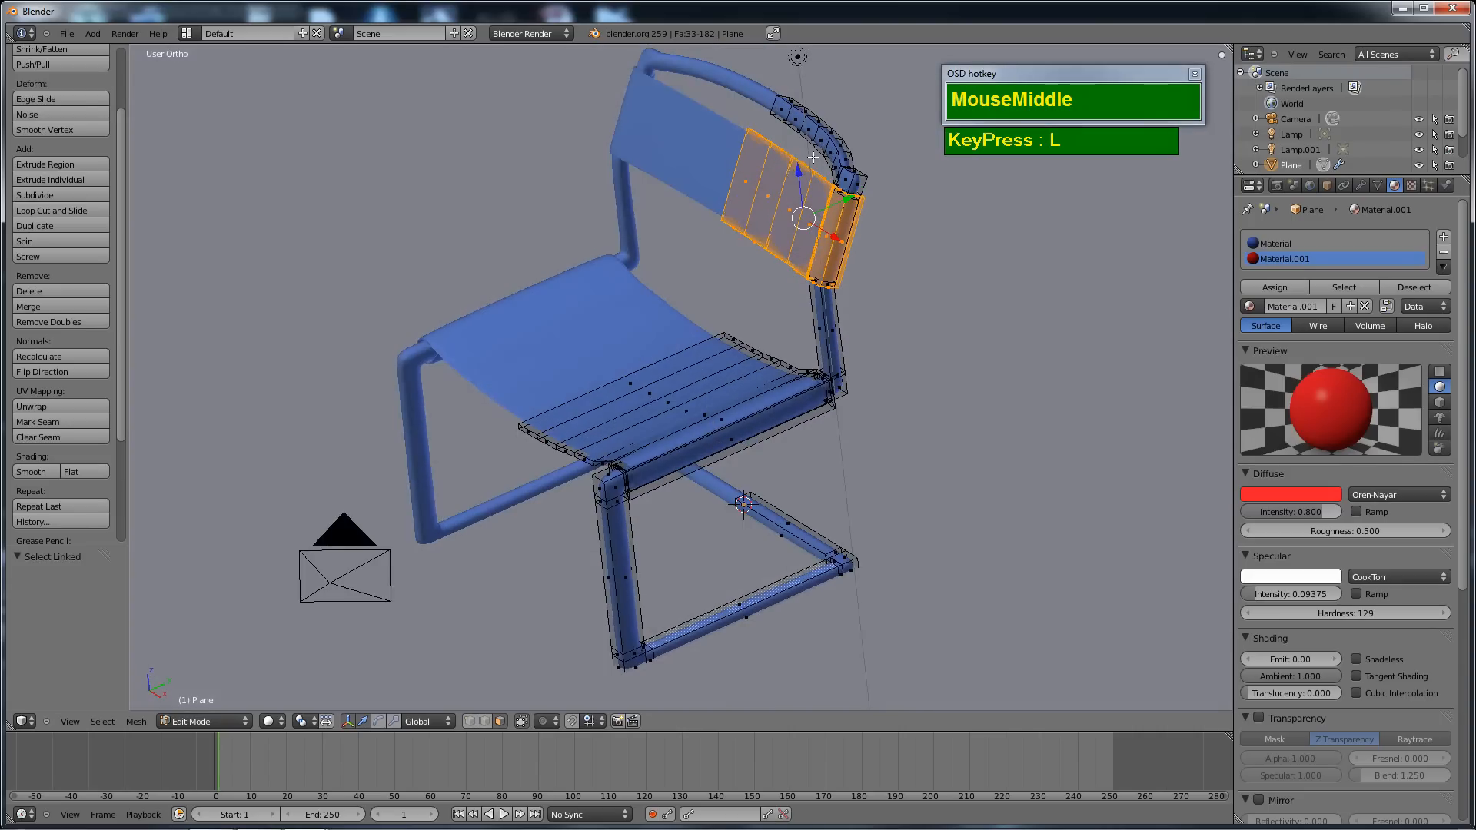
scroll(773, 148, up, 2)
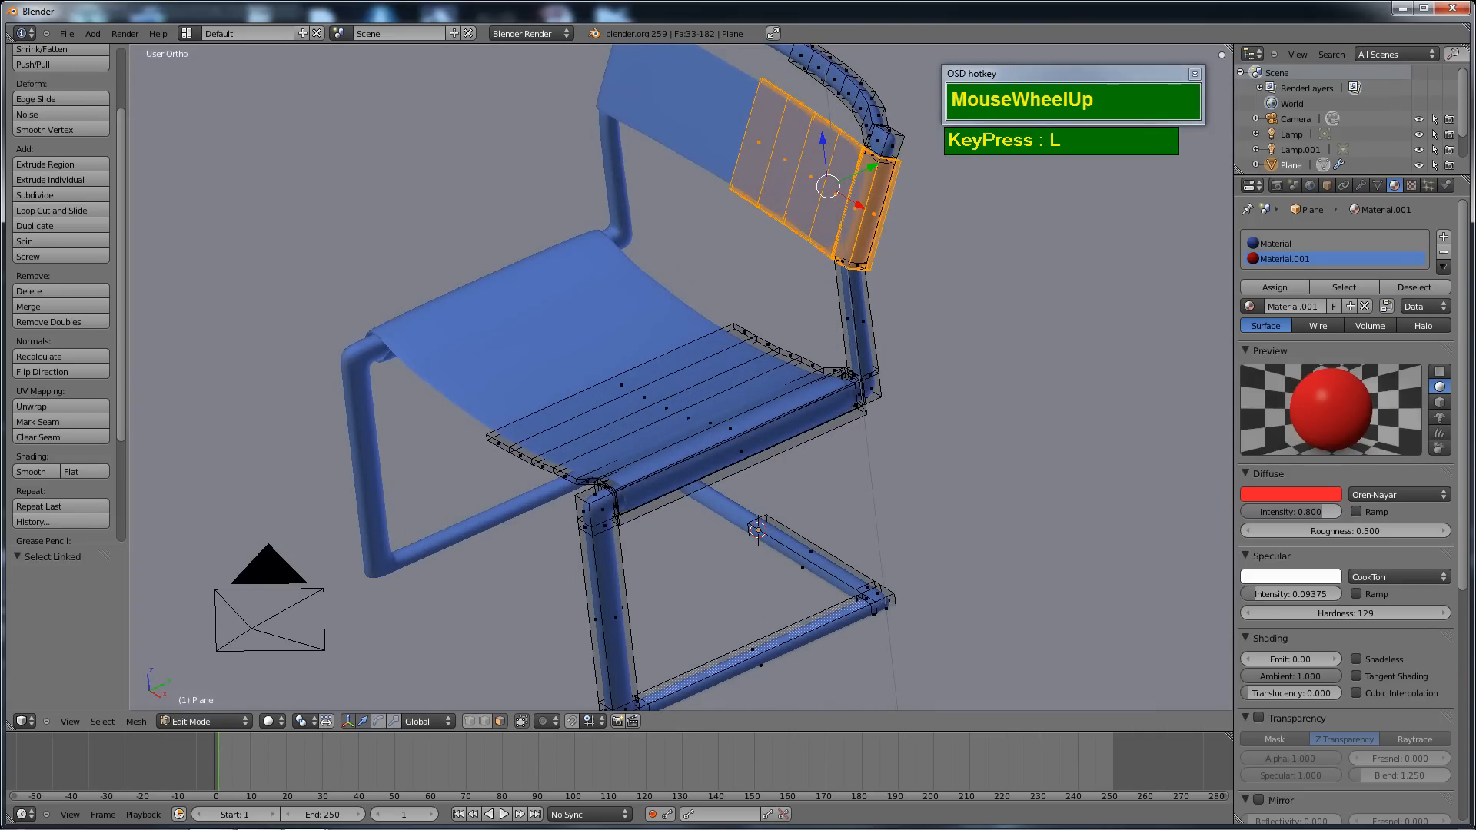
click(1274, 287)
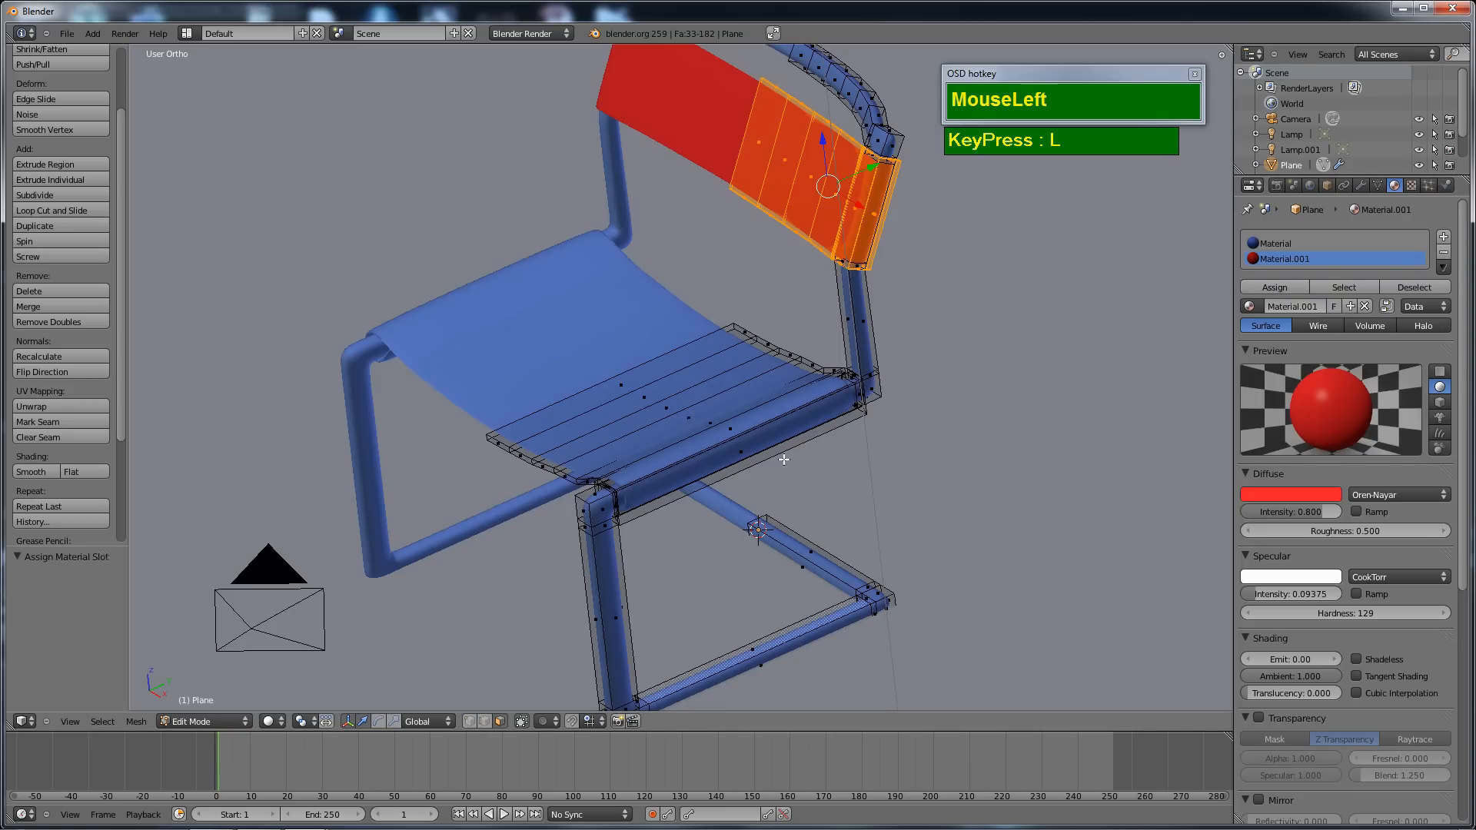
Select all linked faces of the seat, assign the red material to them and return to Object Mode.
right_click(666, 406)
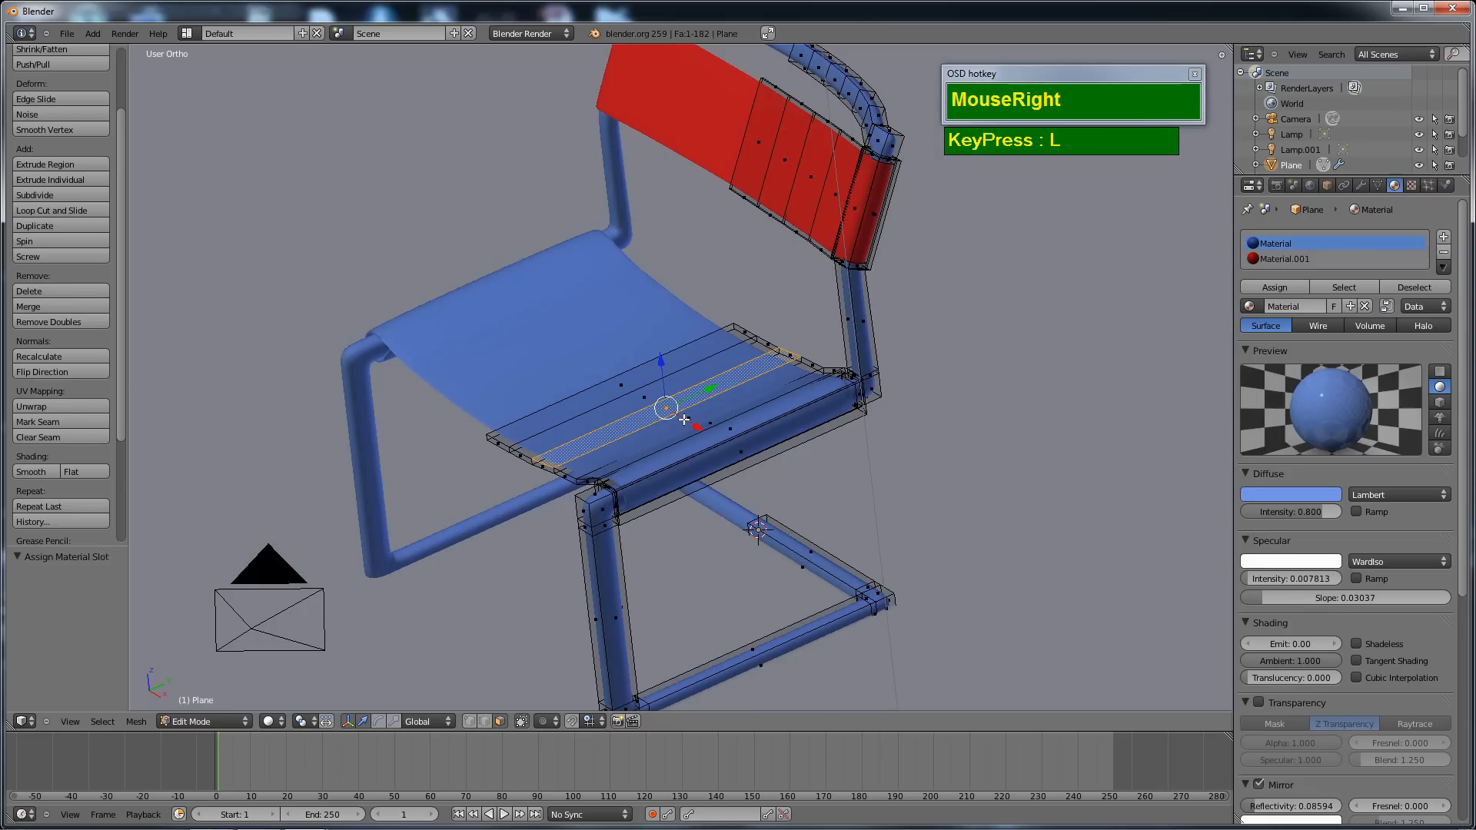
key(l)
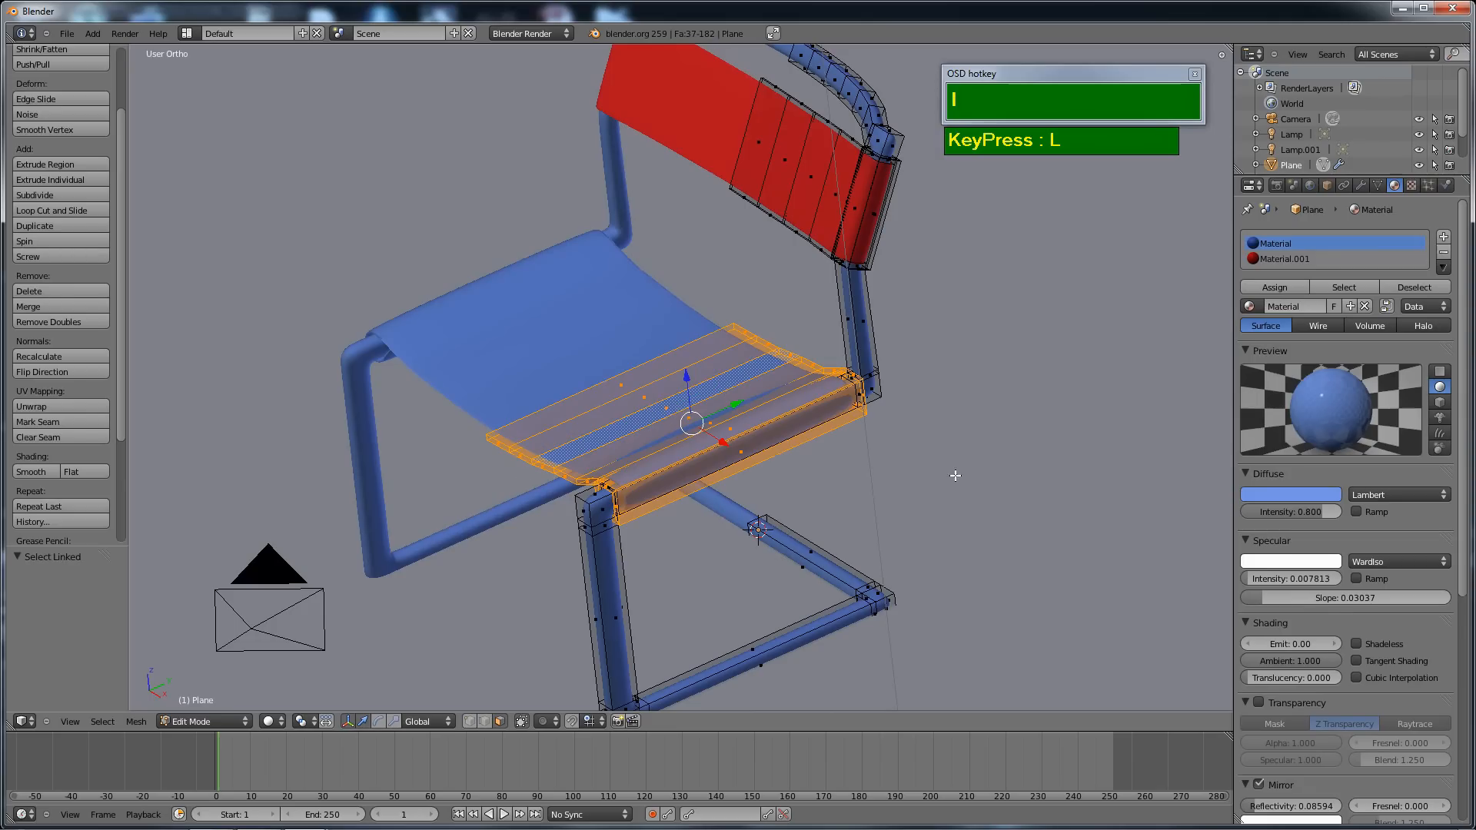
click(1296, 262)
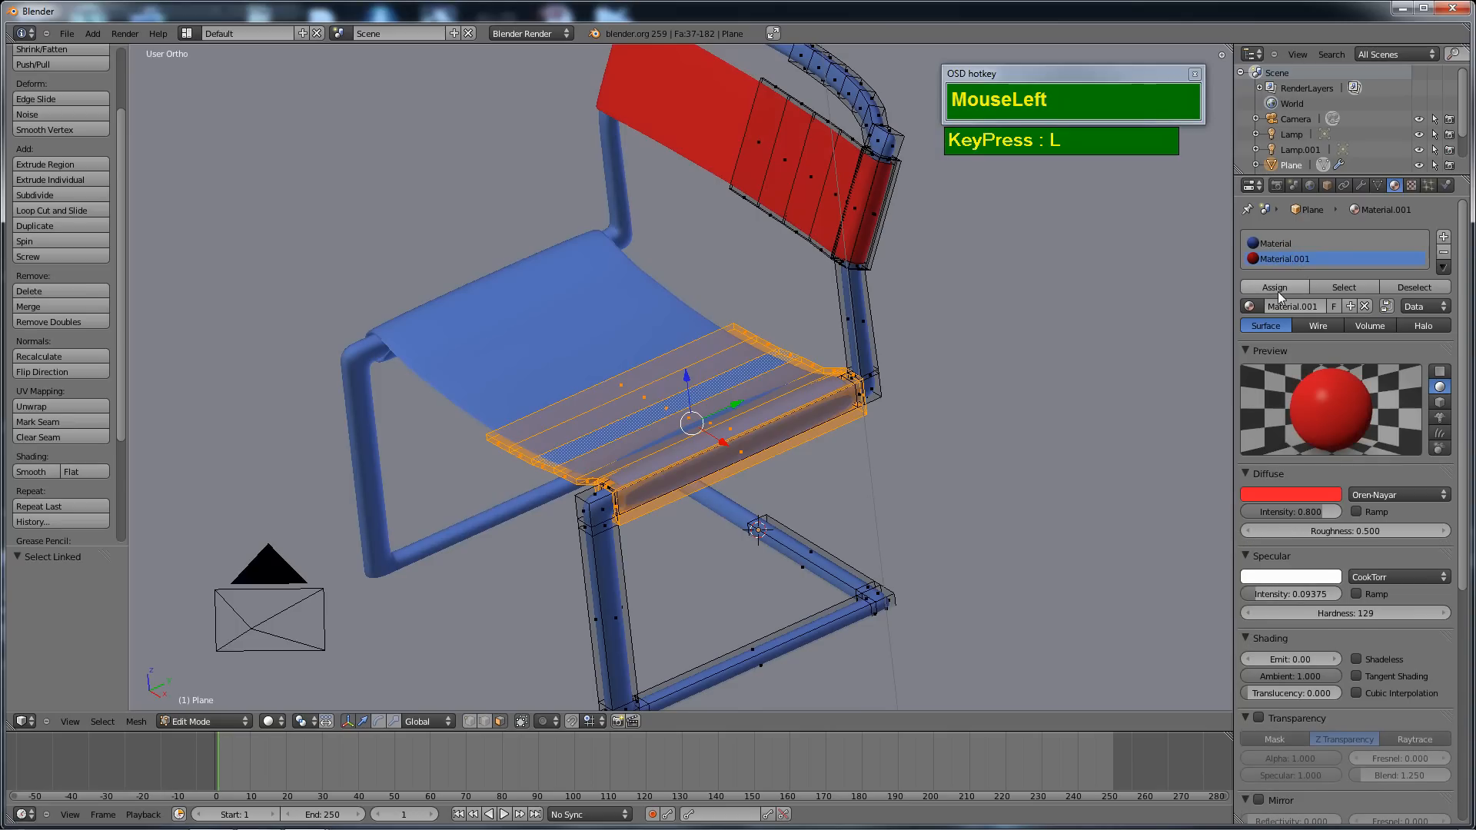
click(1279, 287)
middle_drag(896, 460, 698, 452)
key(a)
scroll(782, 410, down, 2)
key(Tab)
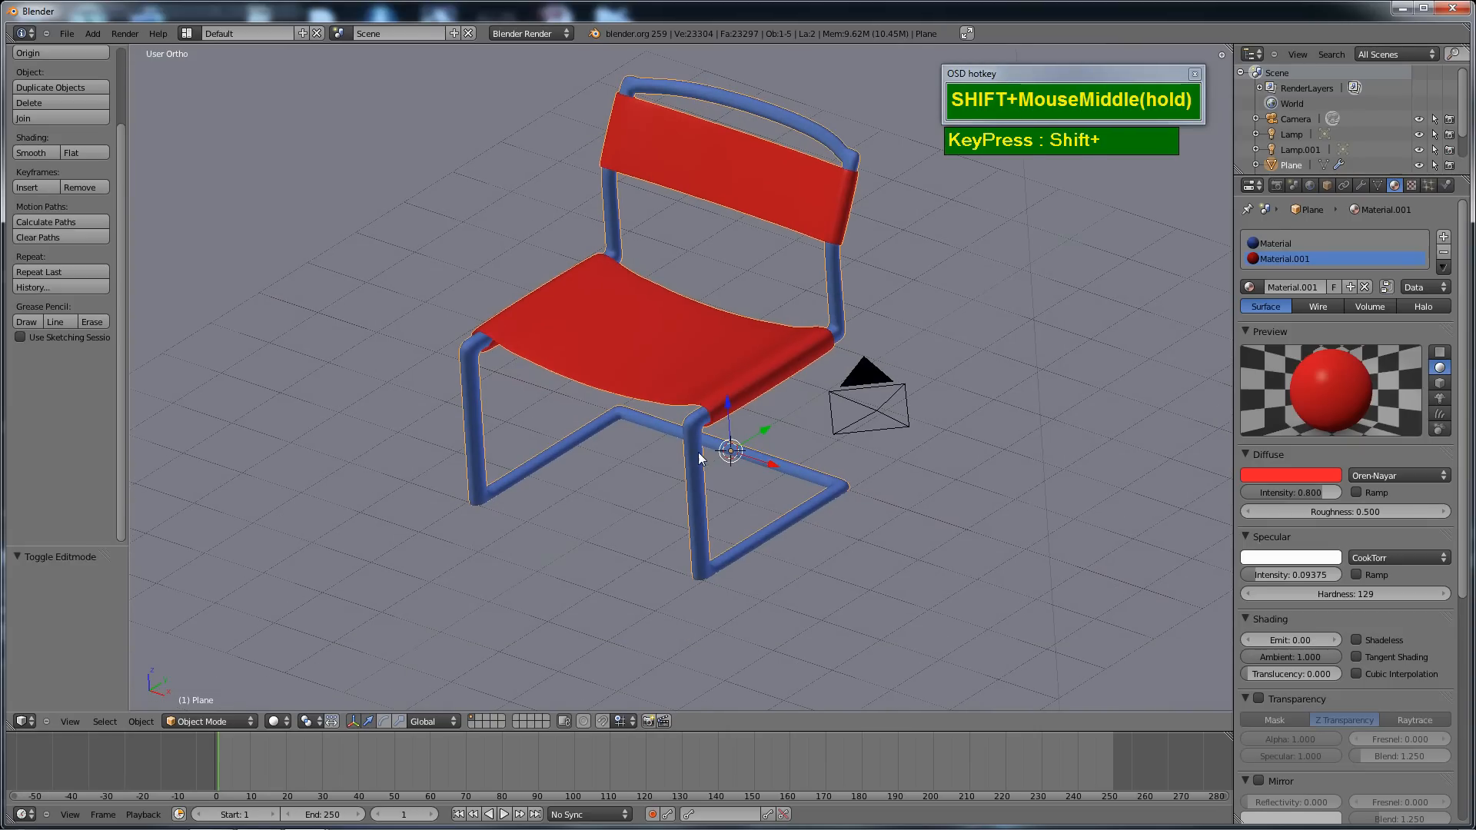
Adjust the chair's height against the floor along Z, lowering it 0.1 and then raising it about 0.157.
shift+right_click(699, 453)
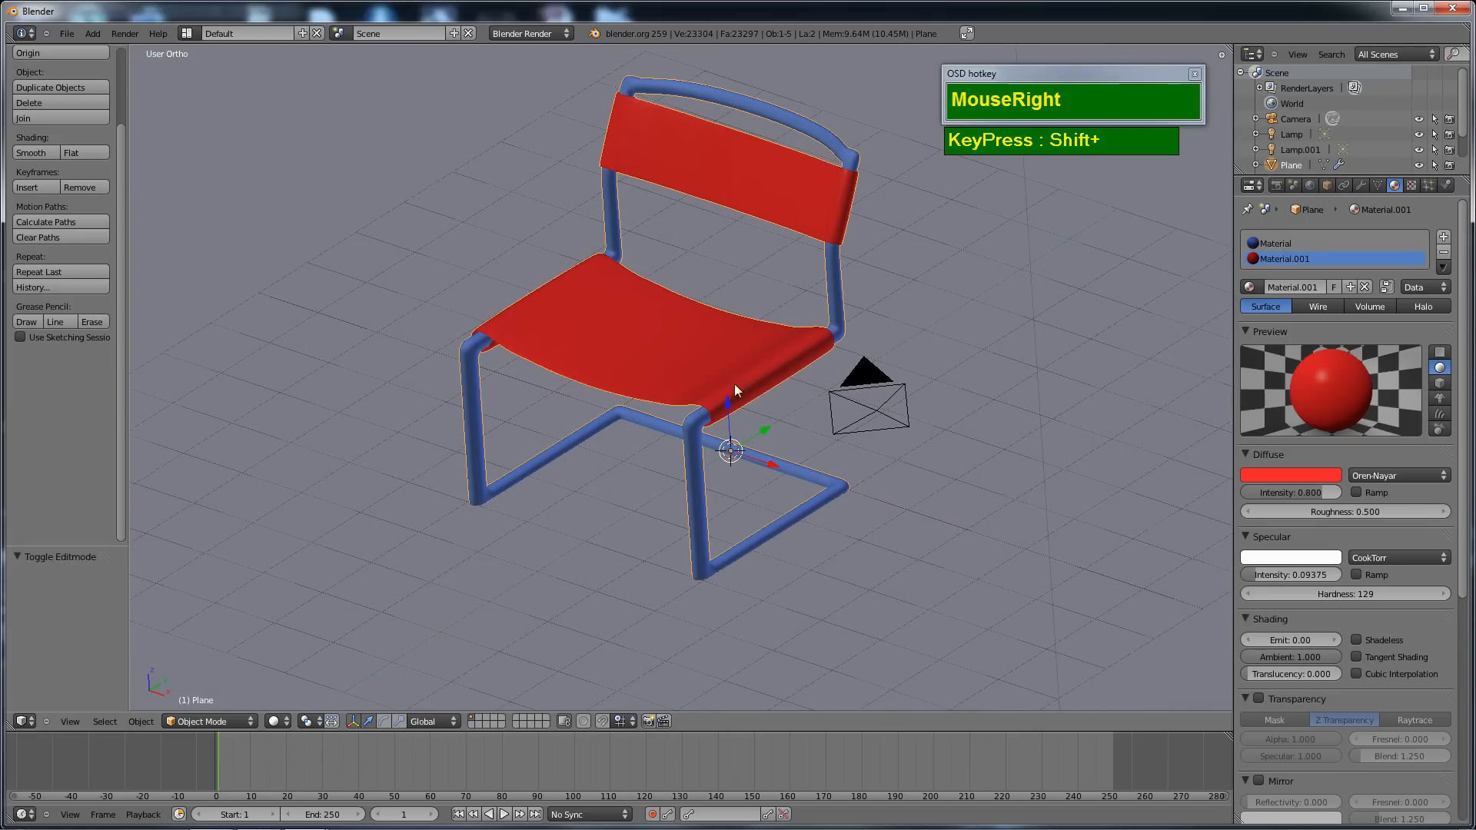
shift+drag(725, 395, 731, 402)
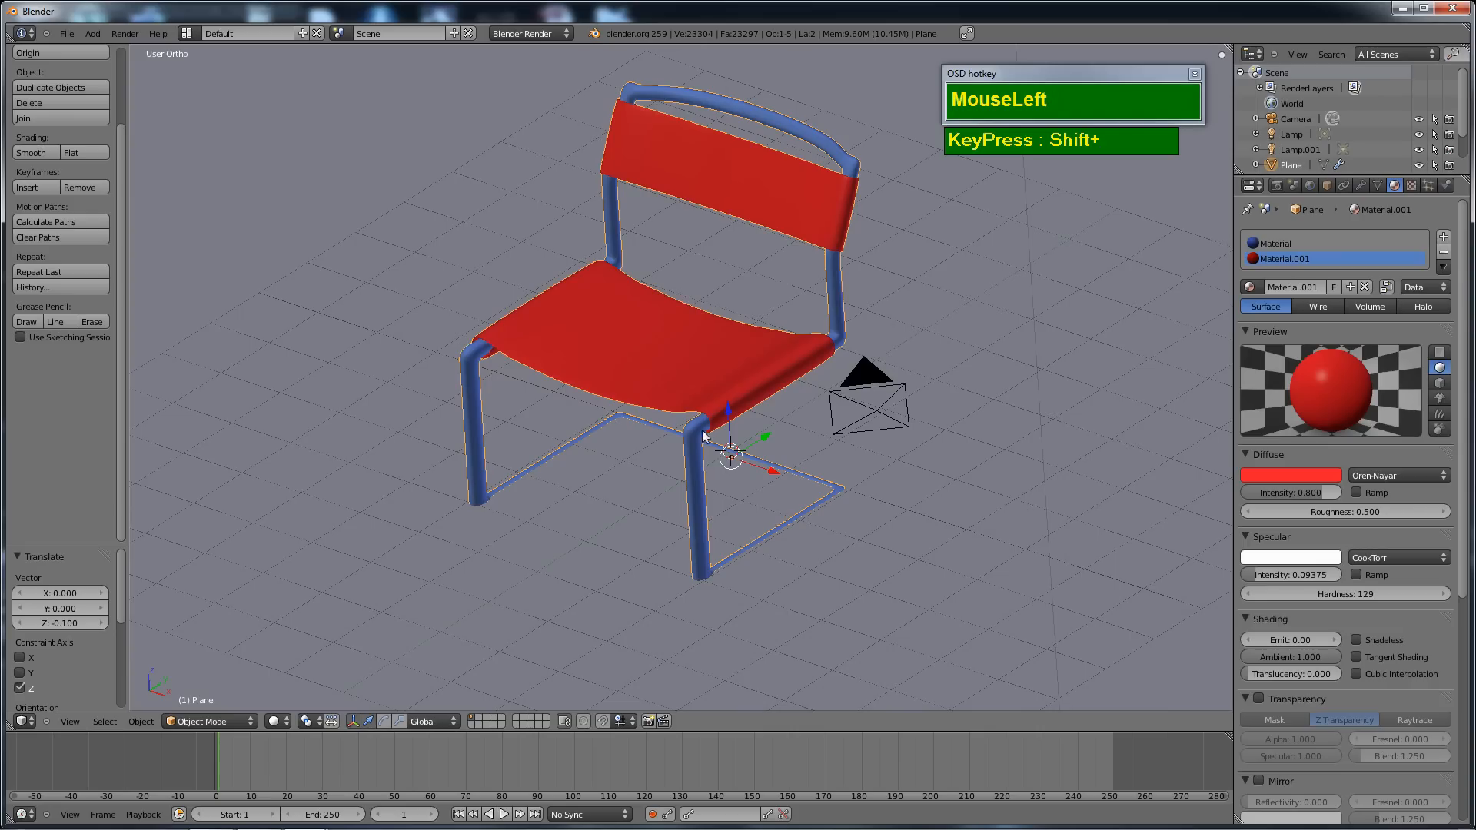
shift+drag(728, 415, 730, 409)
scroll(894, 496, down, 3)
shift+middle_drag(894, 496, 847, 491)
In camera view, move the camera closer along its local Z by about (-4.72, 4.40, -3.21), then nudge it up about 0.13 to frame the chair.
key(KP_0)
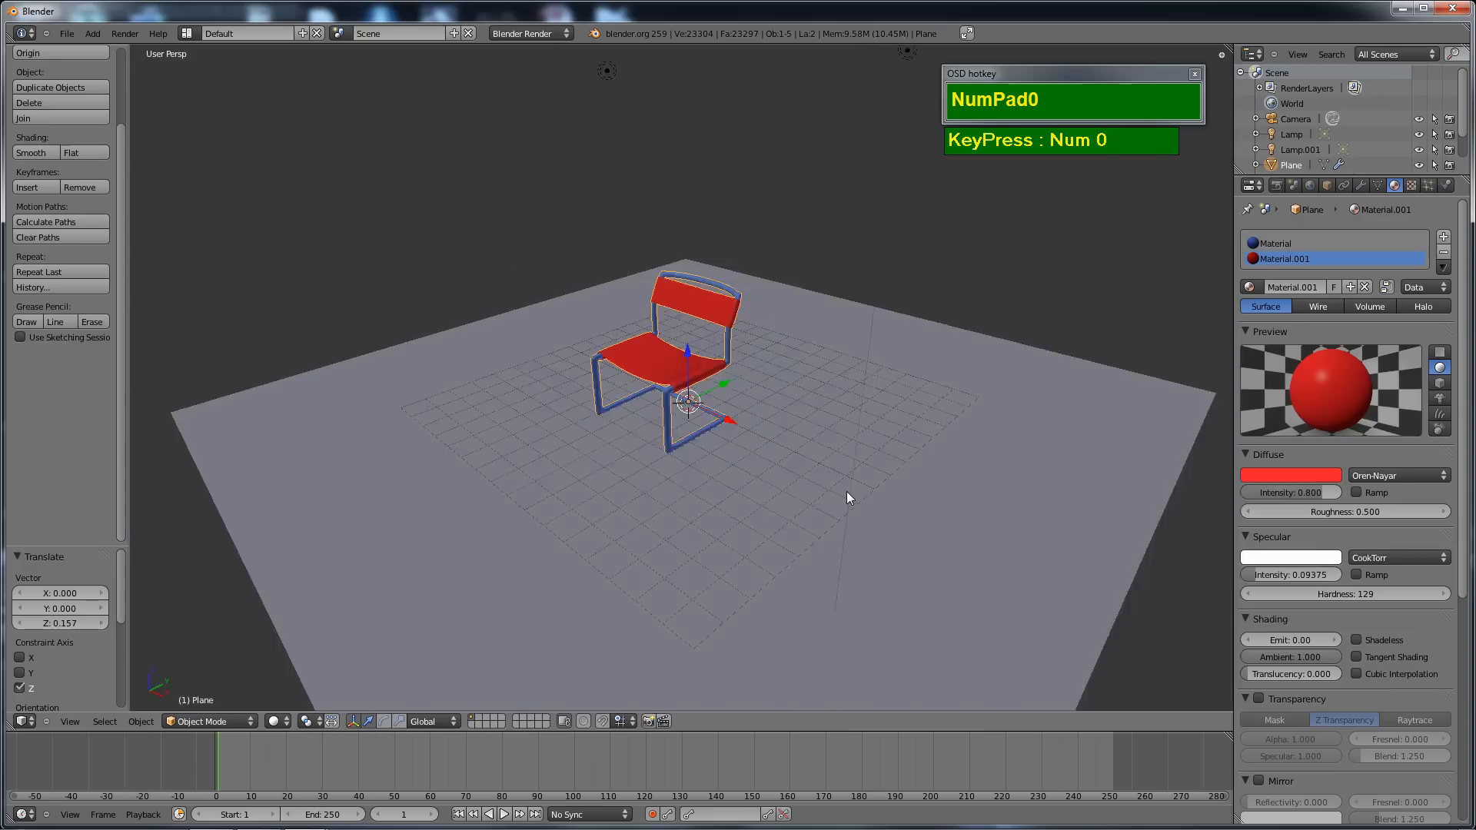
scroll(847, 493, down, 2)
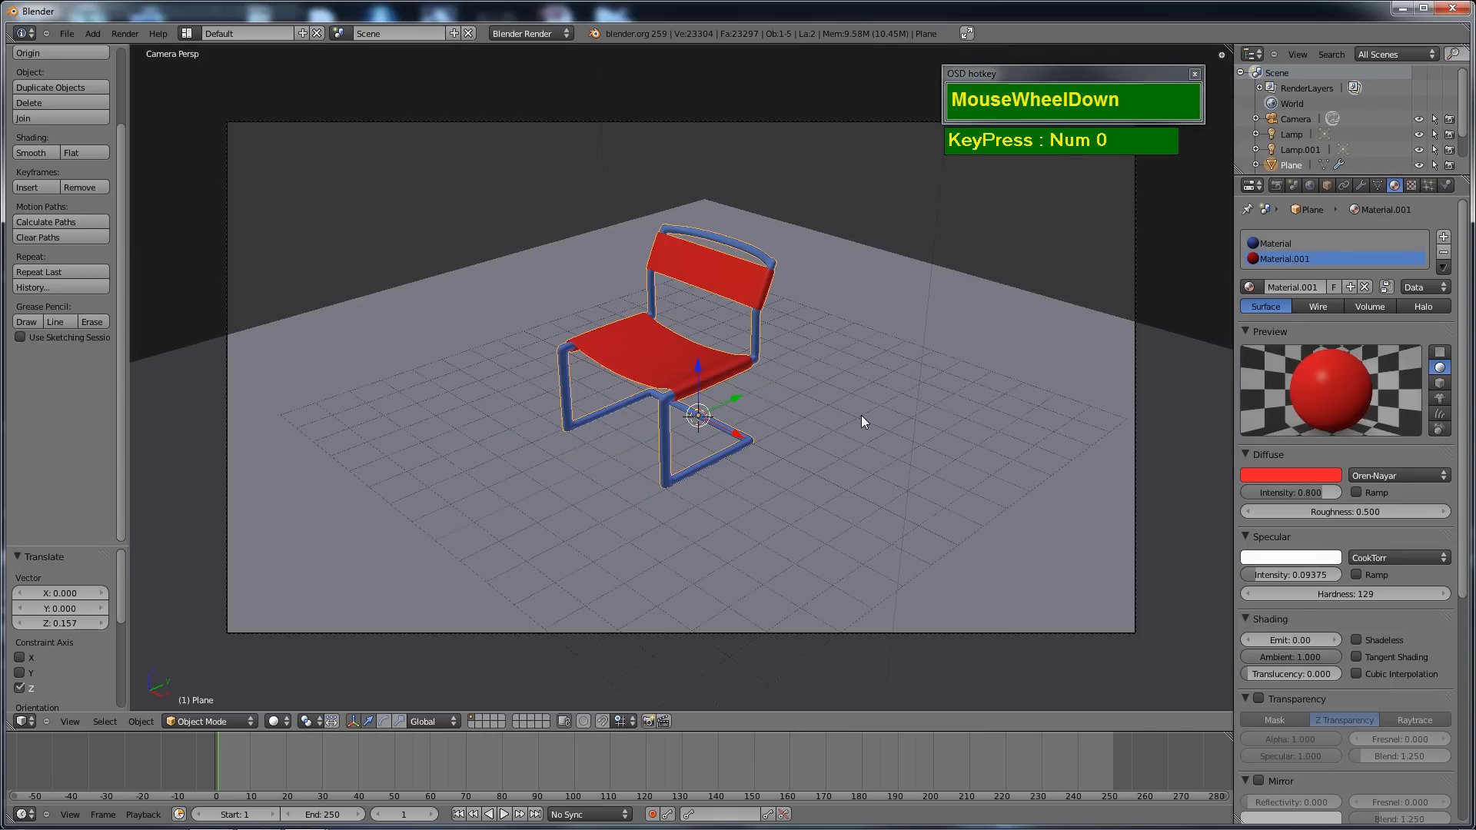
right_click(1031, 636)
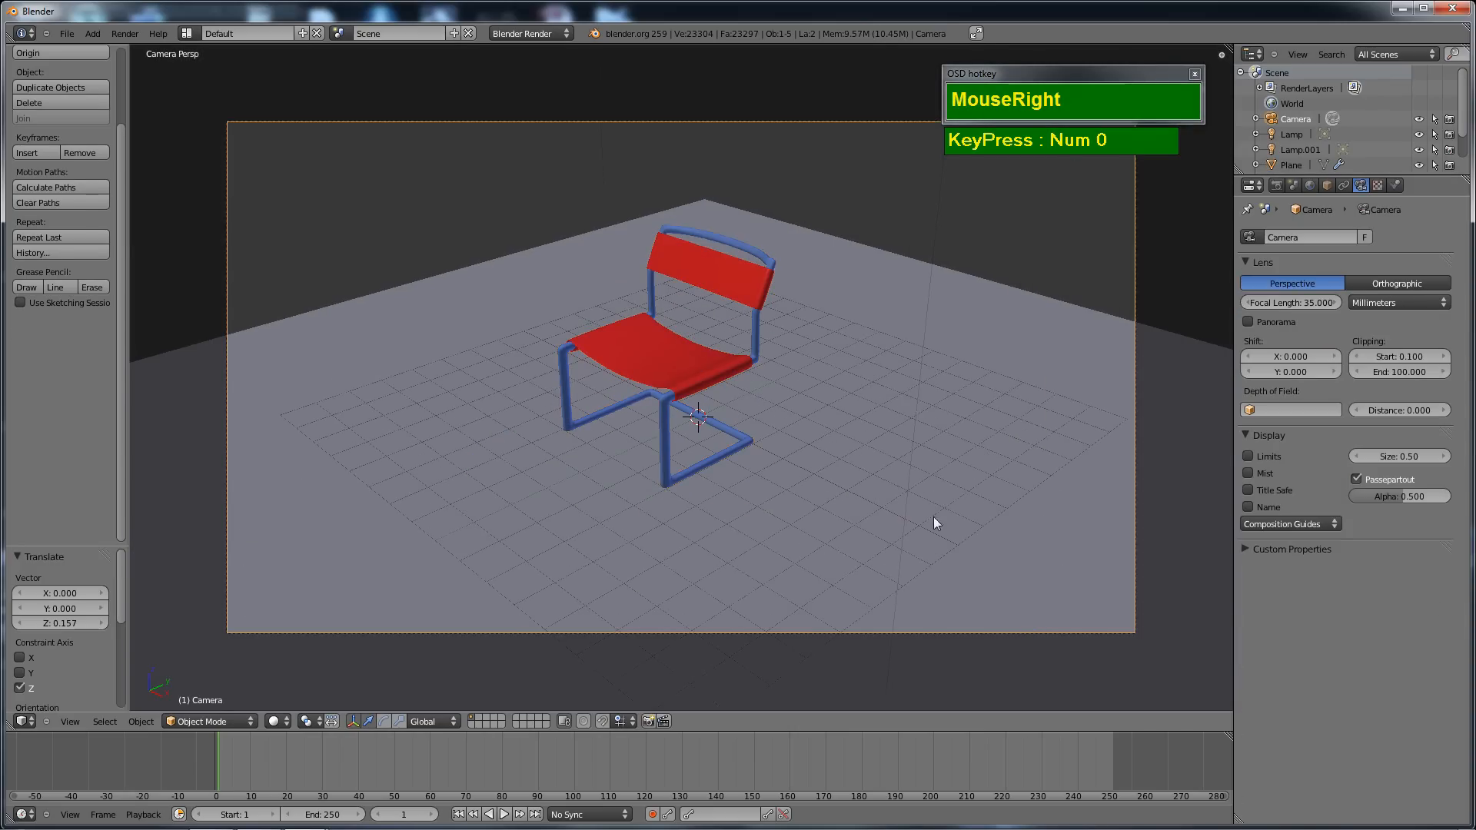
key(g)
key(z)
key(z)
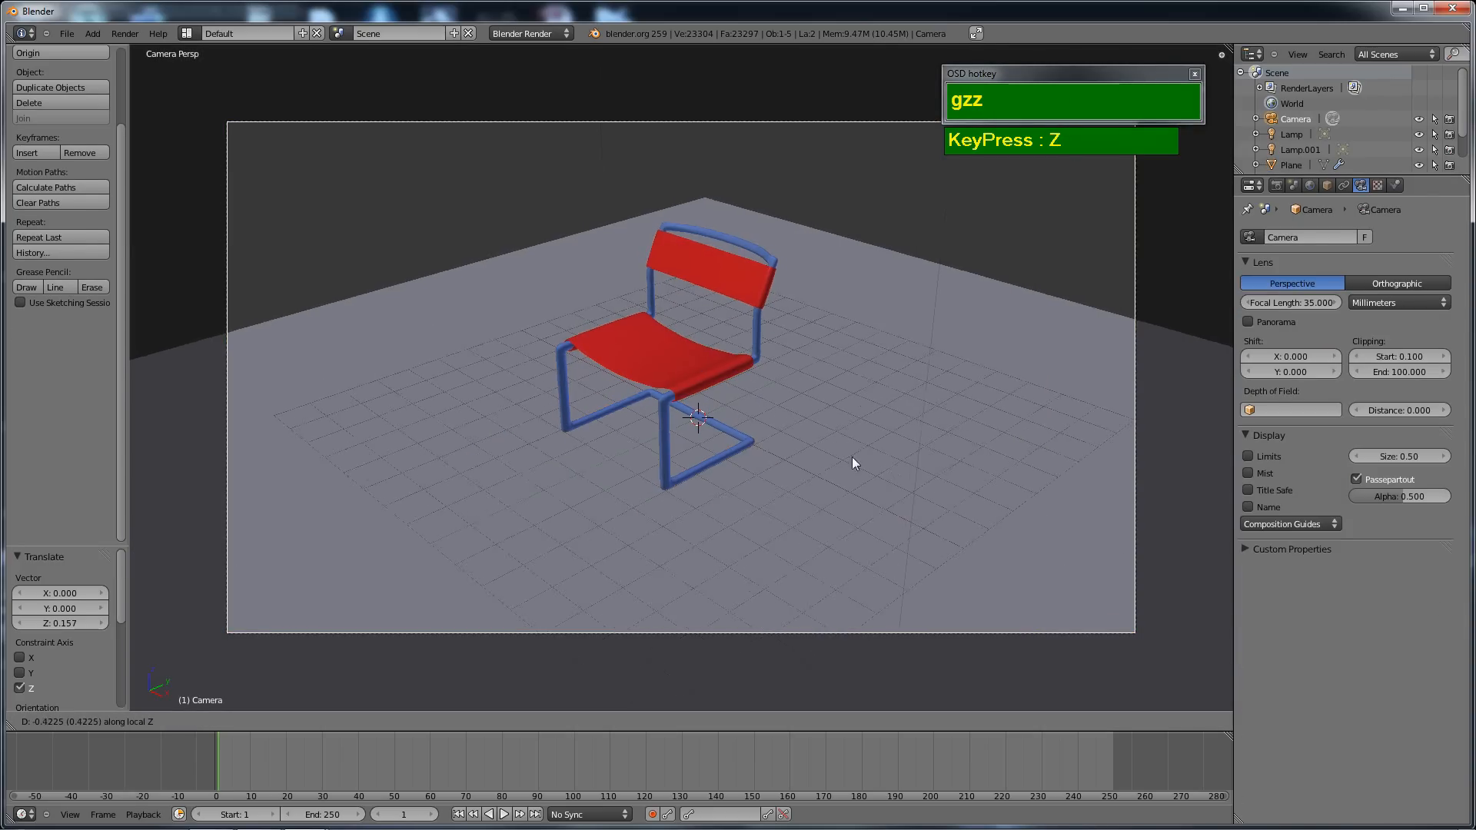
click(837, 300)
key(g)
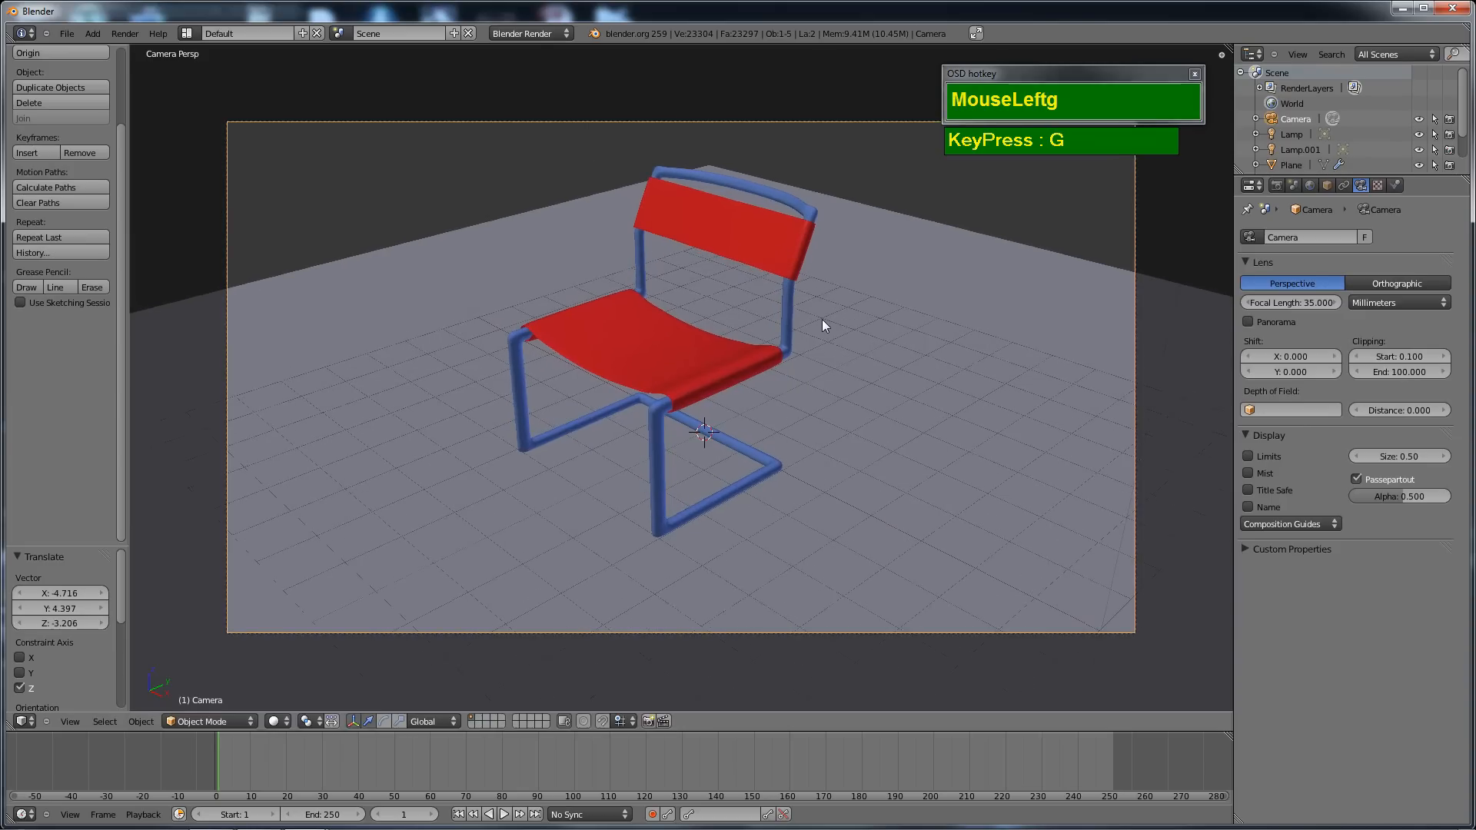
click(824, 293)
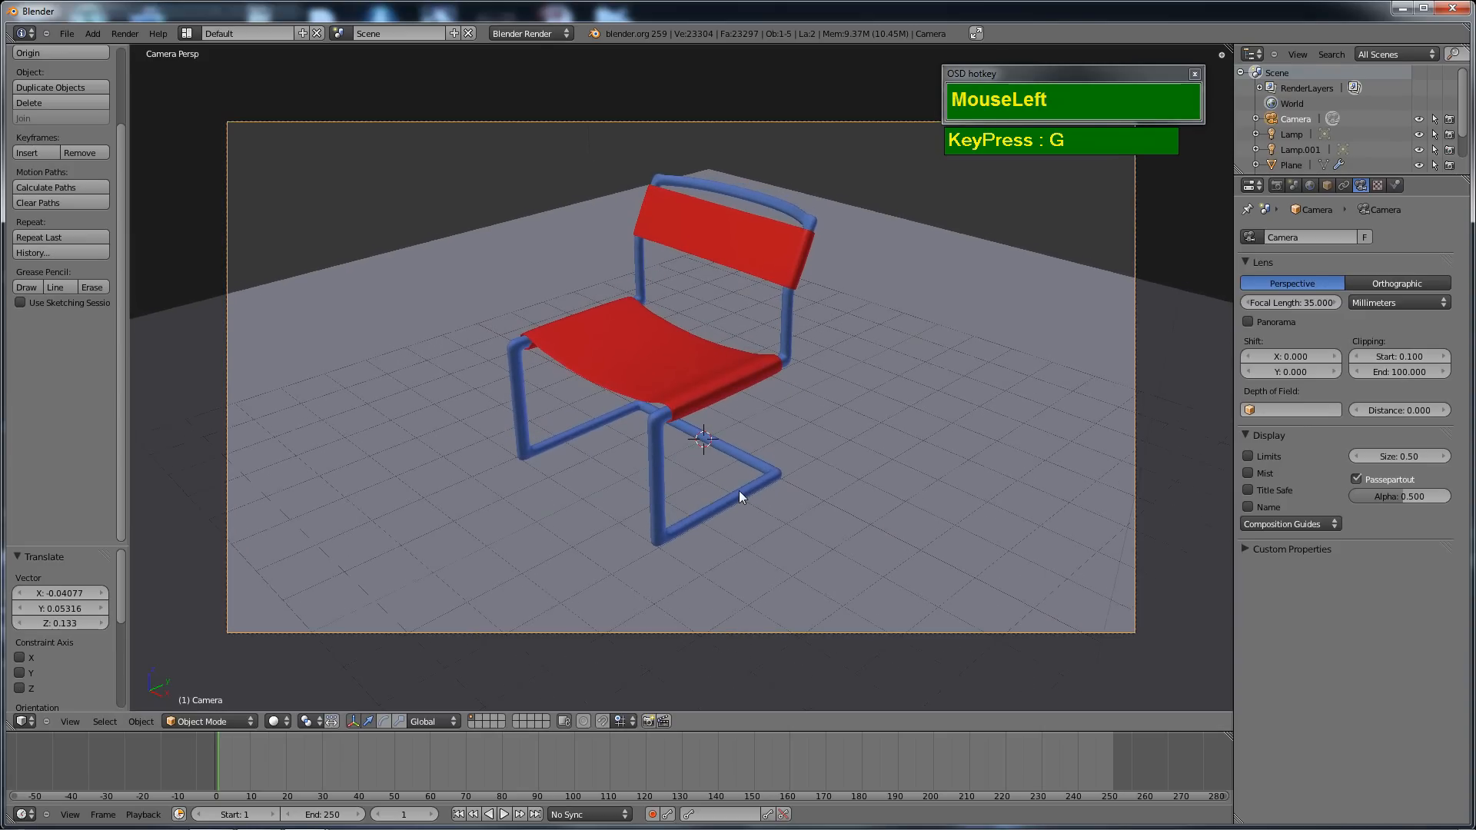
Render the scene from the camera to check the chair's materials and framing, then return to the 3D view.
key(F12)
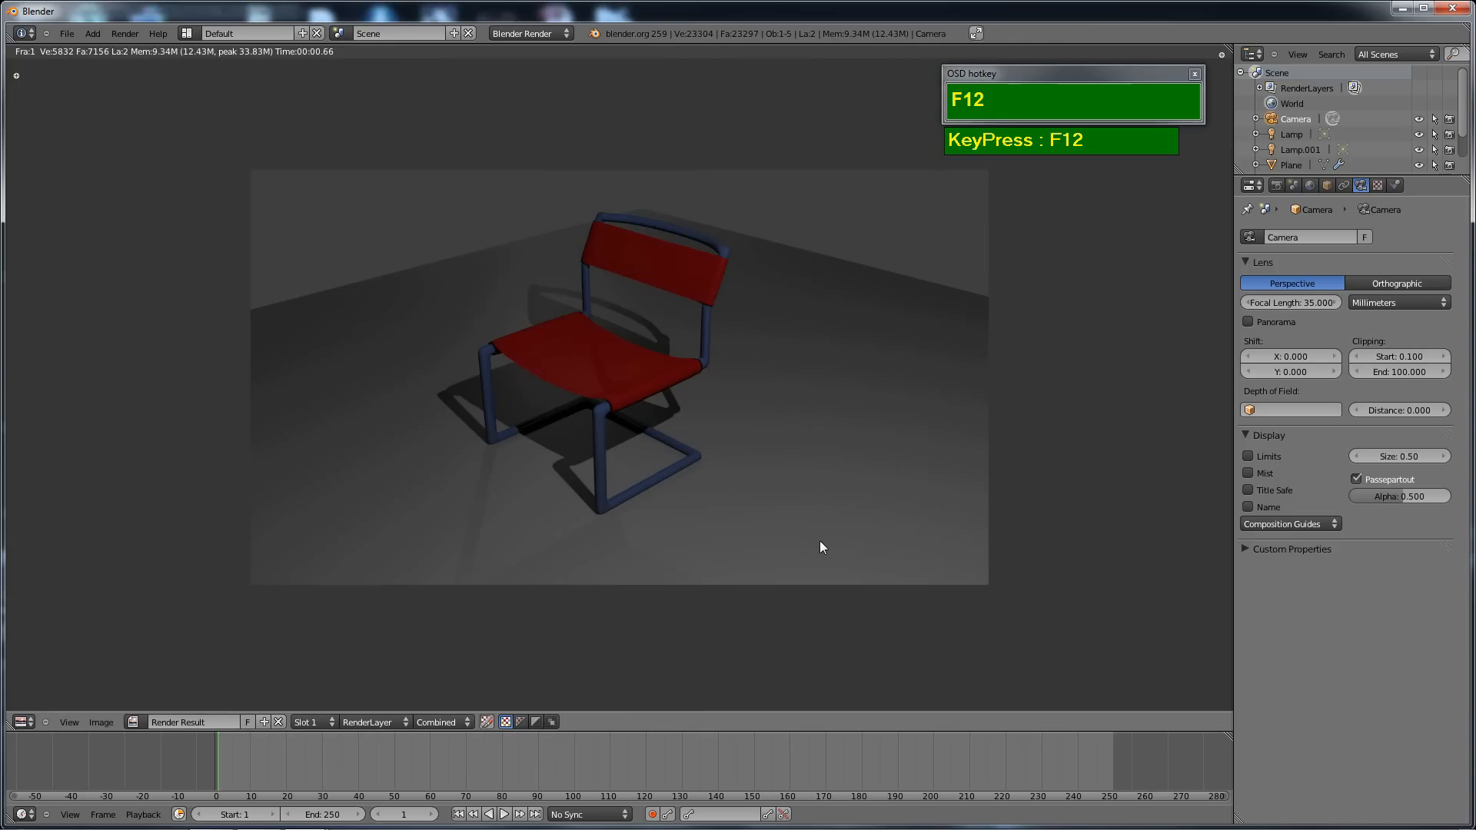
key(Escape)
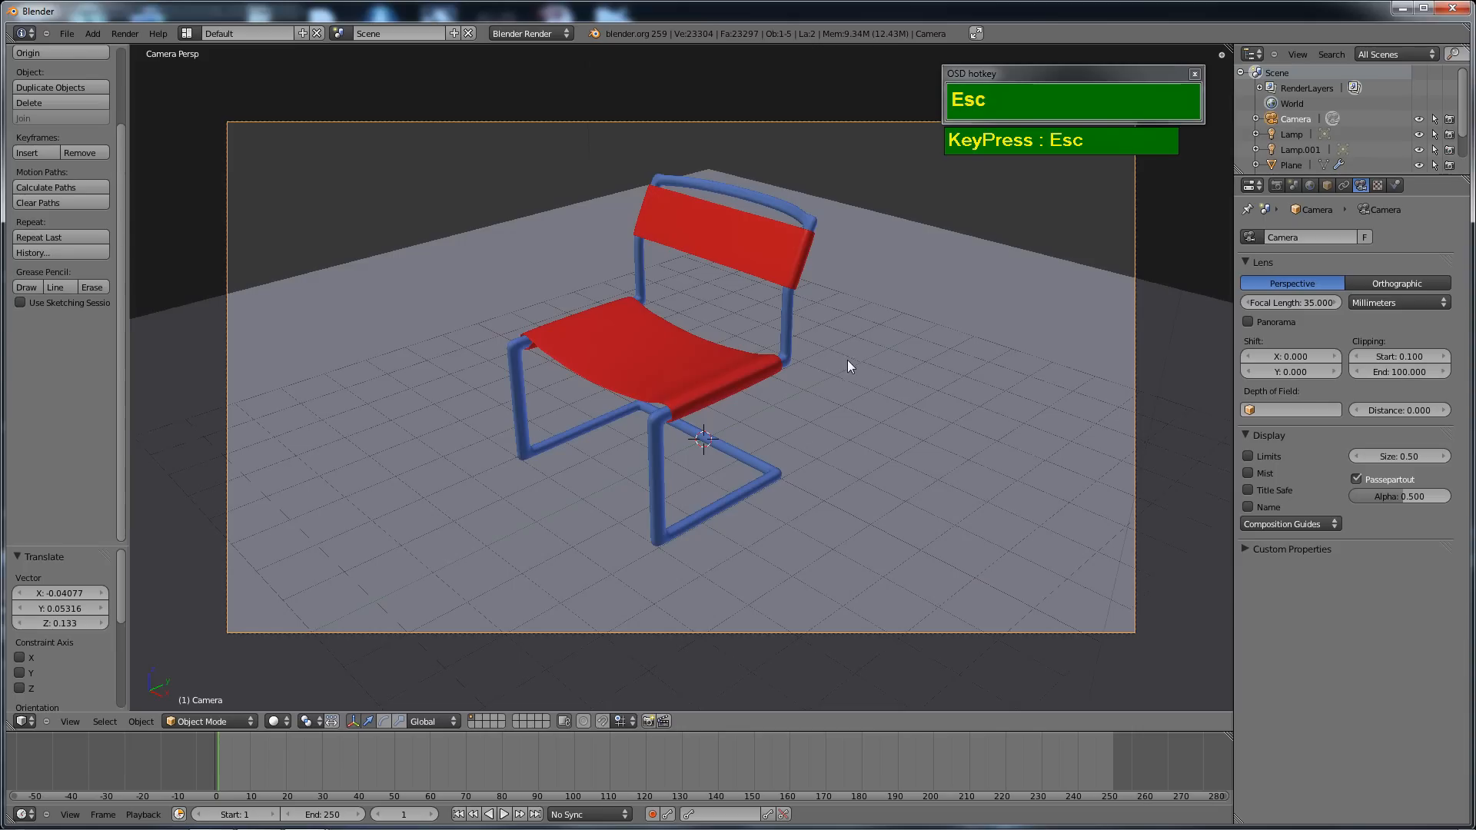
scroll(919, 432, down, 1)
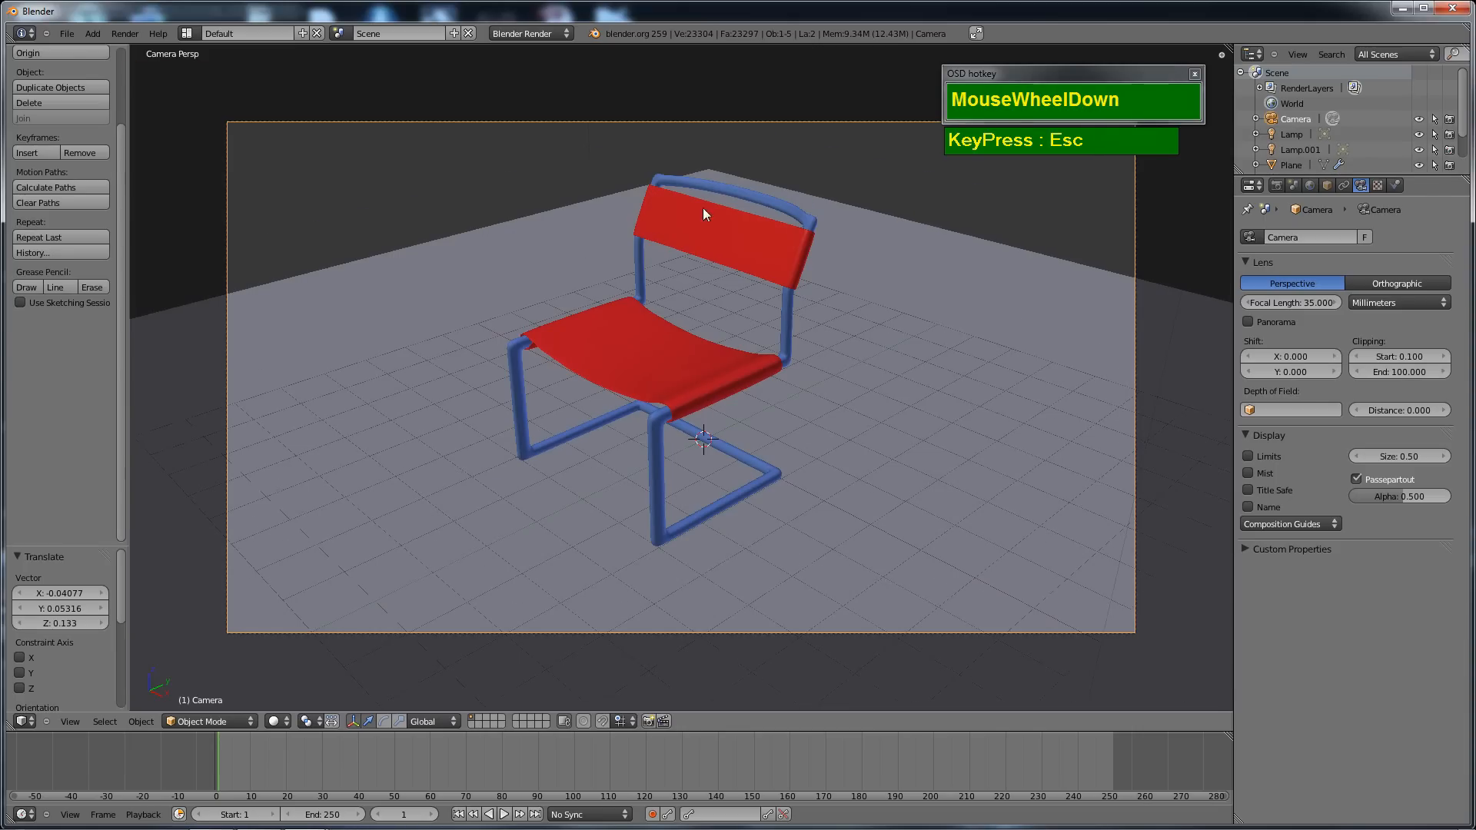